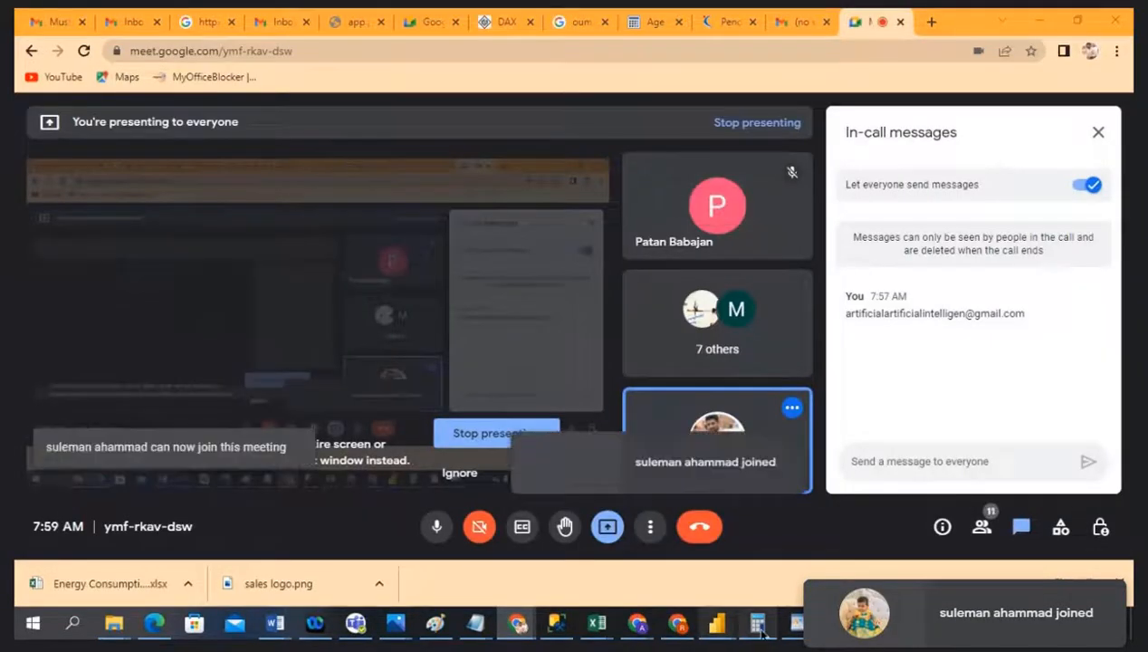
Switch to the Energy Consumptions Dataset workbook in Excel, enable editing, and widen the Date column to fit its dates
mouse_move(597, 623)
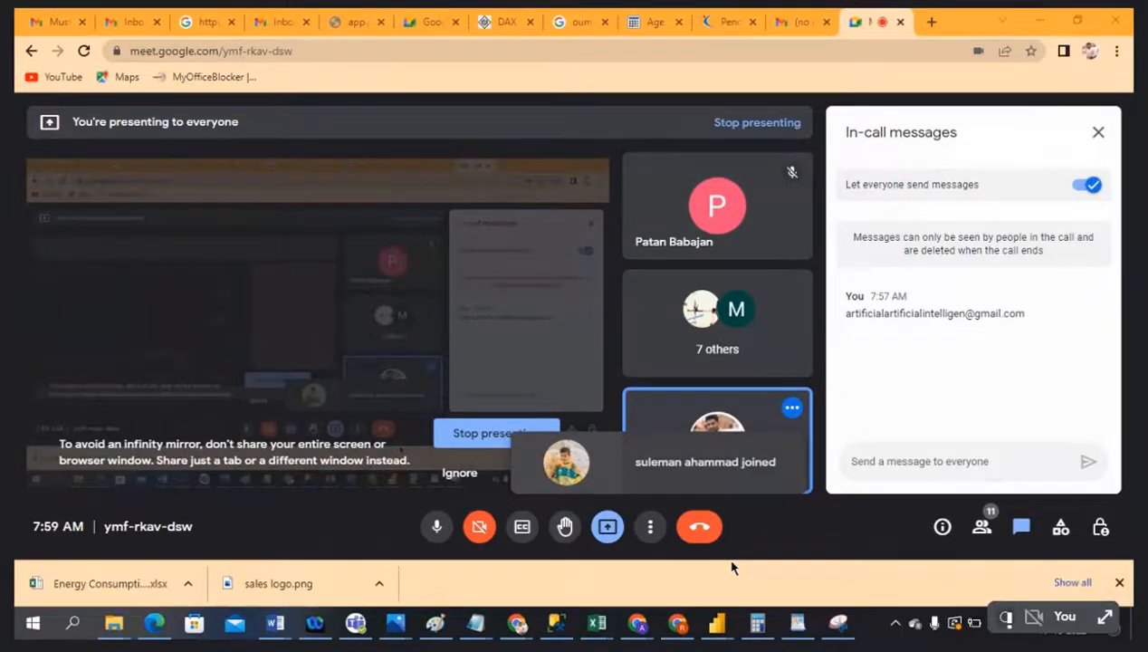
key("alt+Tab")
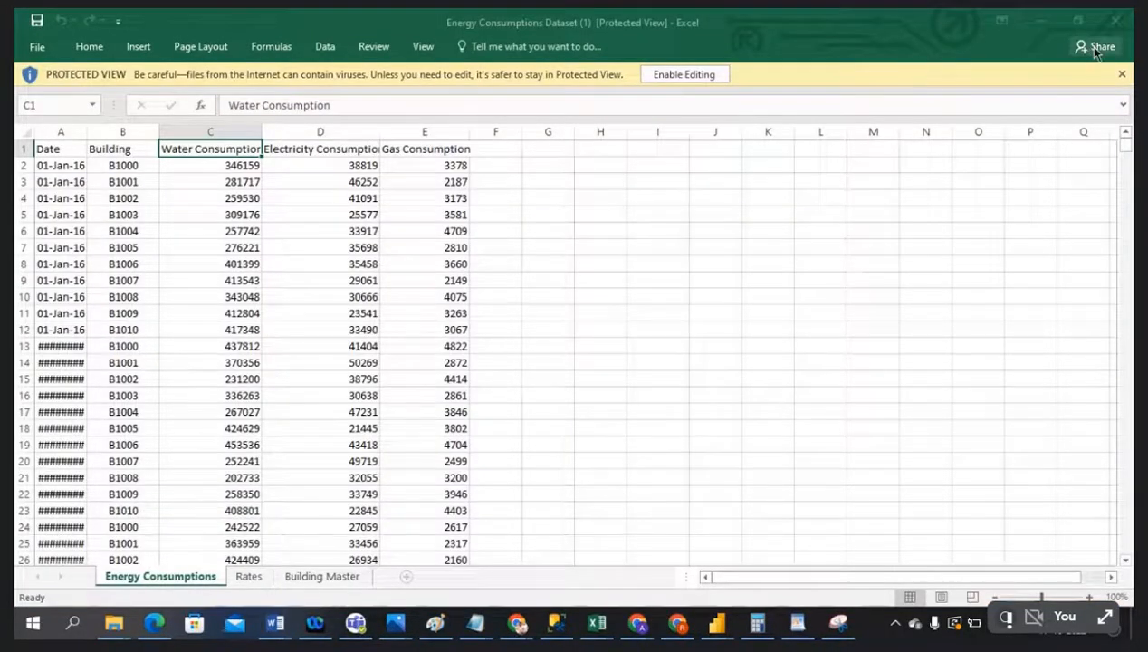
left_click(717, 76)
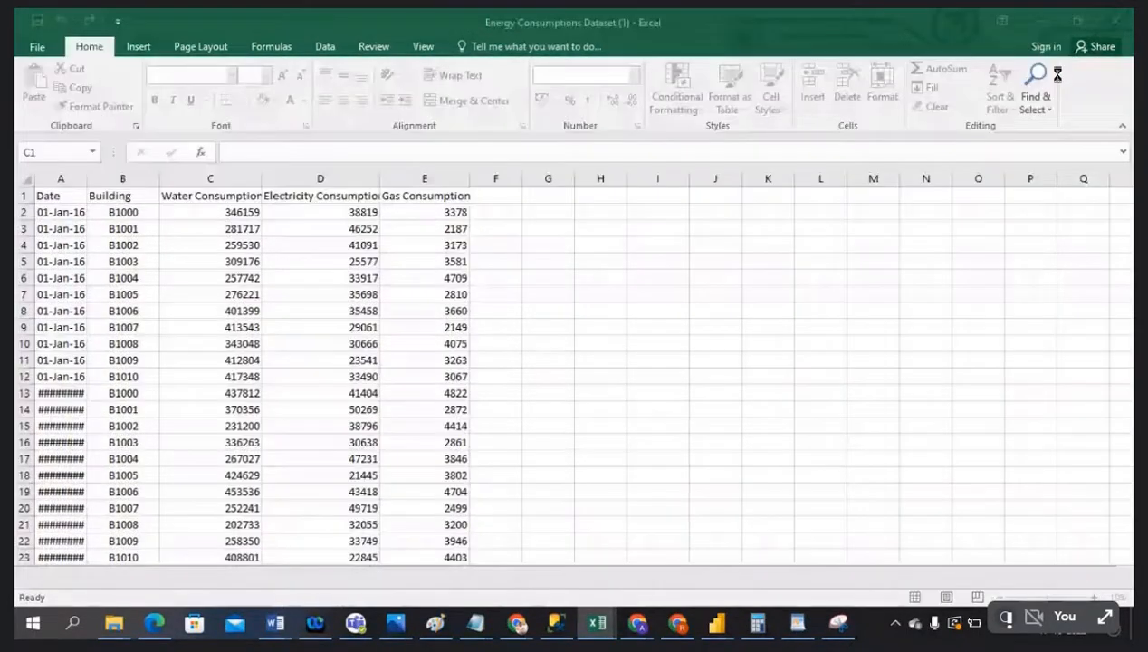
left_click_drag(88, 178, 131, 179)
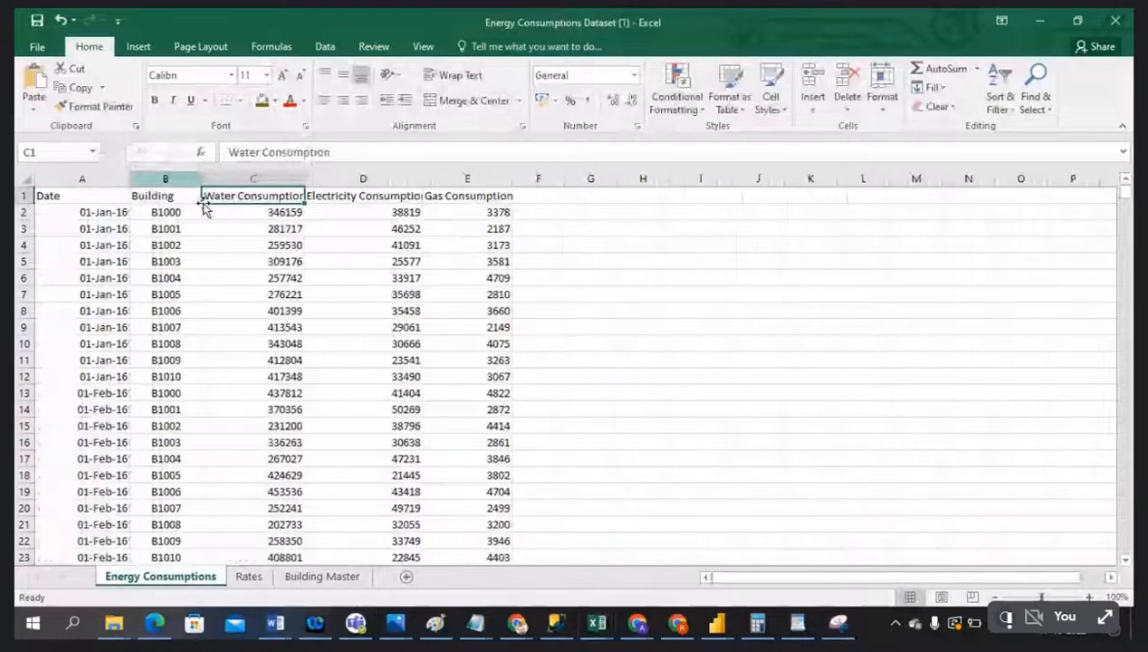
left_click(586, 376)
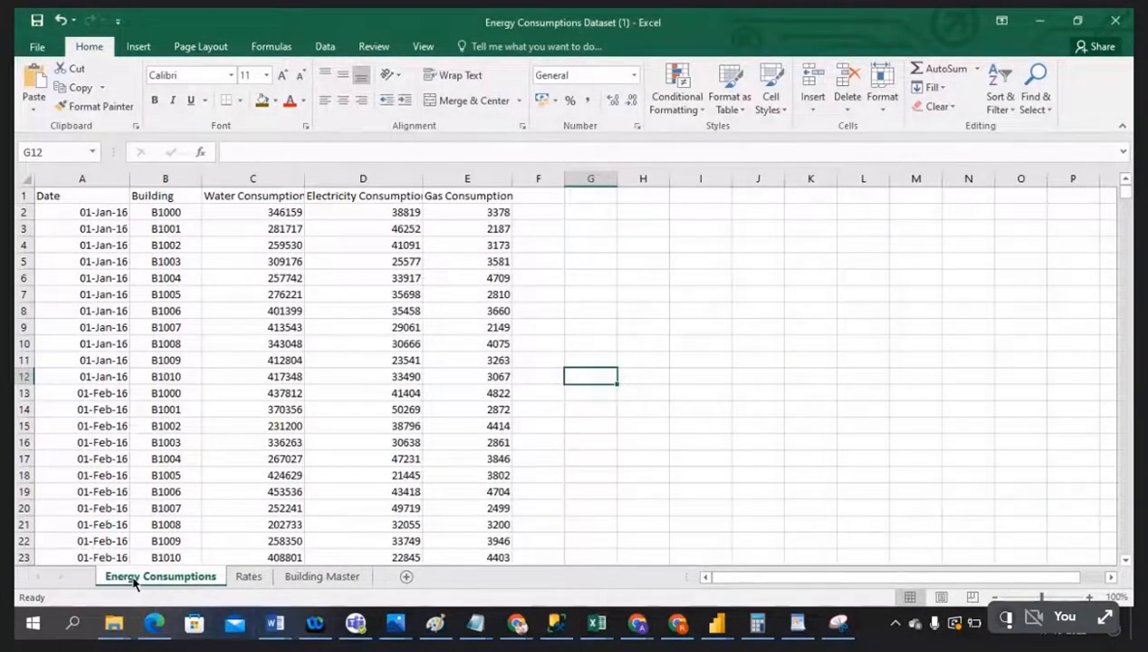
Look through the Rates and Building Master sheets, and highlight the data on the Energy Consumptions sheet
left_click(250, 579)
left_click(332, 579)
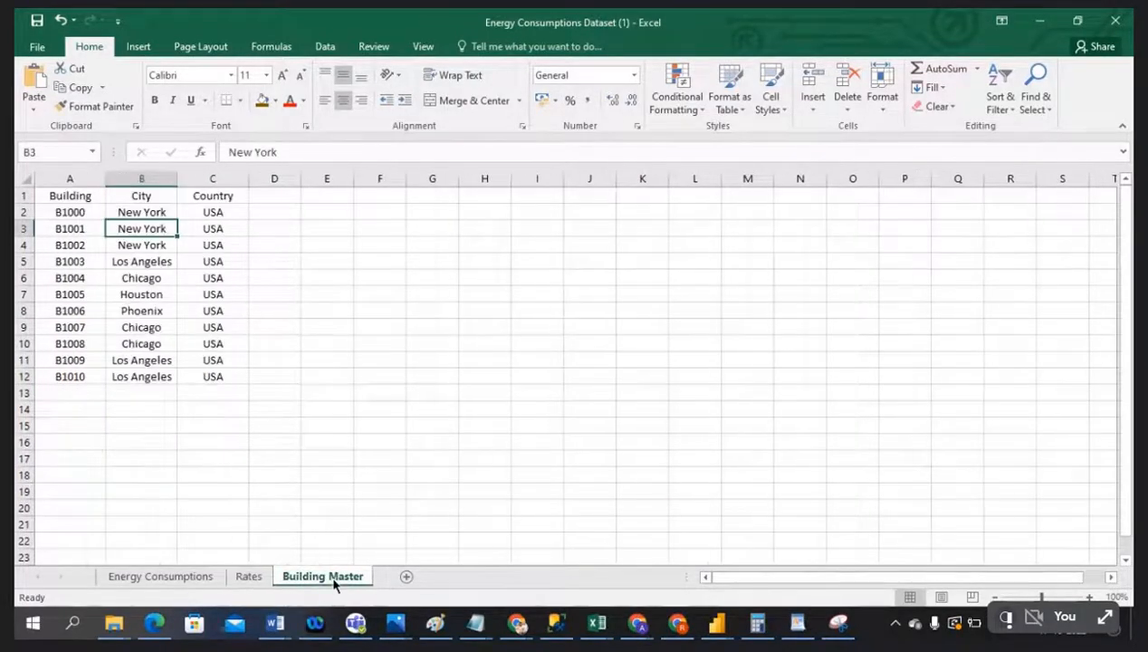
left_click(501, 392)
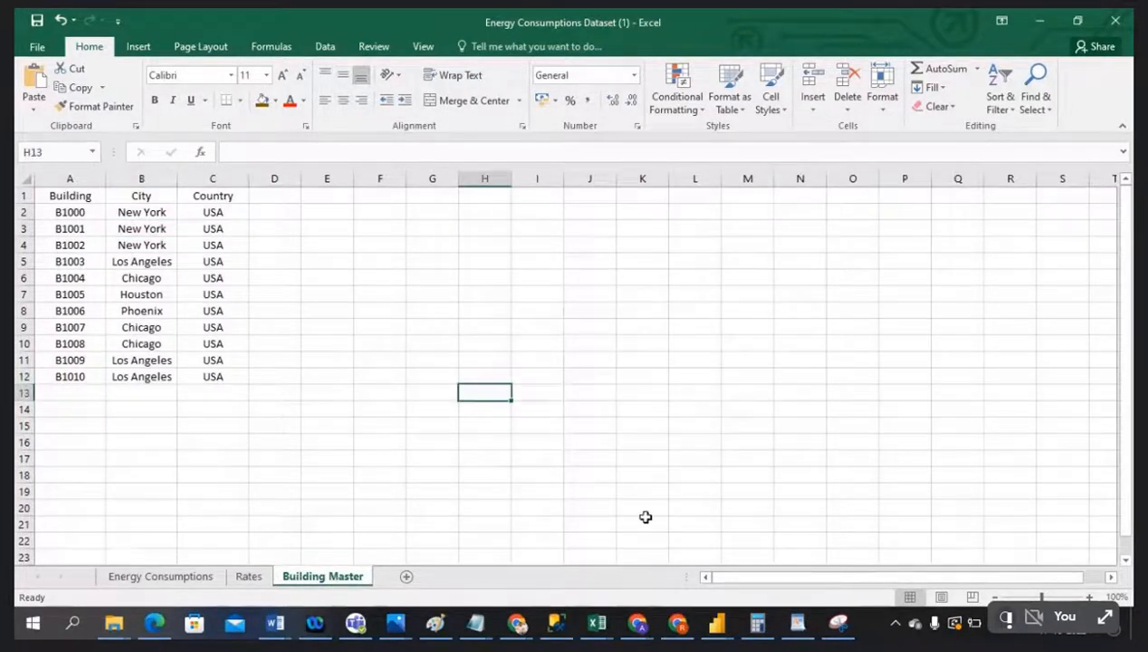
left_click(129, 580)
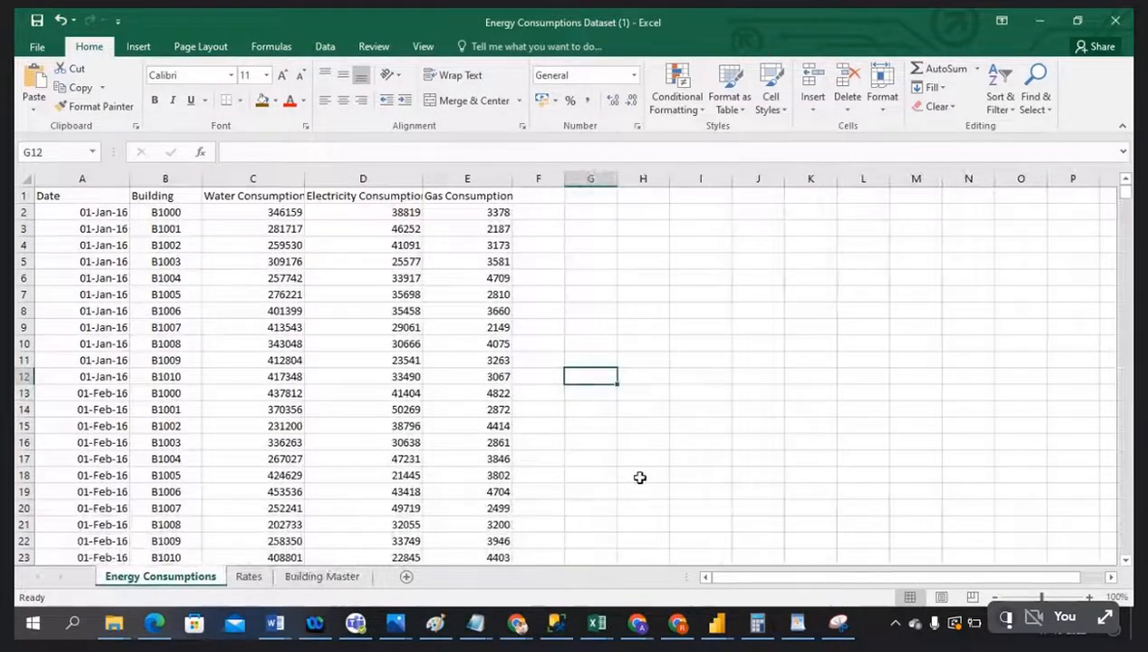
left_click_drag(64, 194, 710, 510)
left_click(853, 404)
left_click_drag(111, 200, 525, 372)
left_click(584, 380)
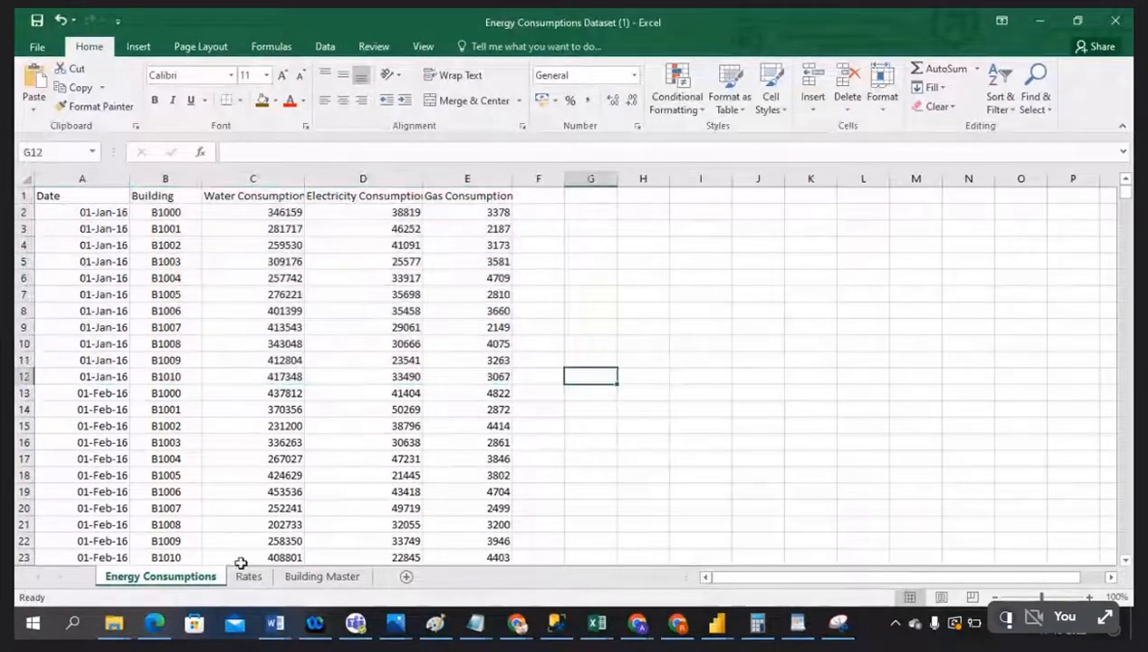
Examine the Rates sheet's table of year, energy type and price per unit
left_click(249, 576)
left_click(408, 306)
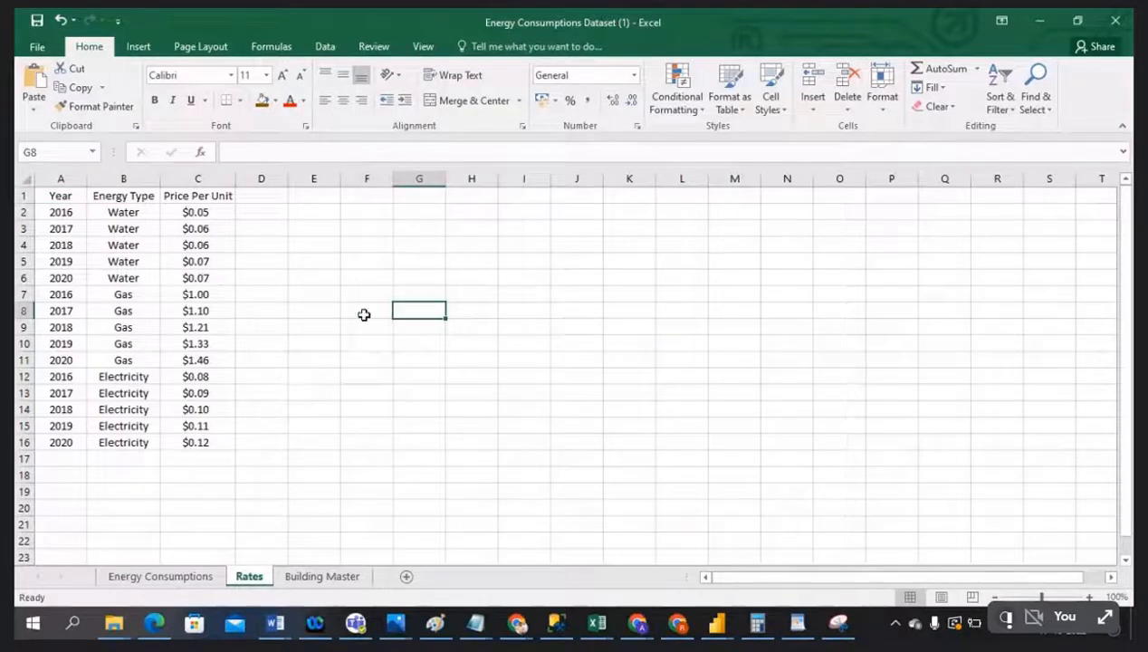
left_click_drag(78, 195, 202, 441)
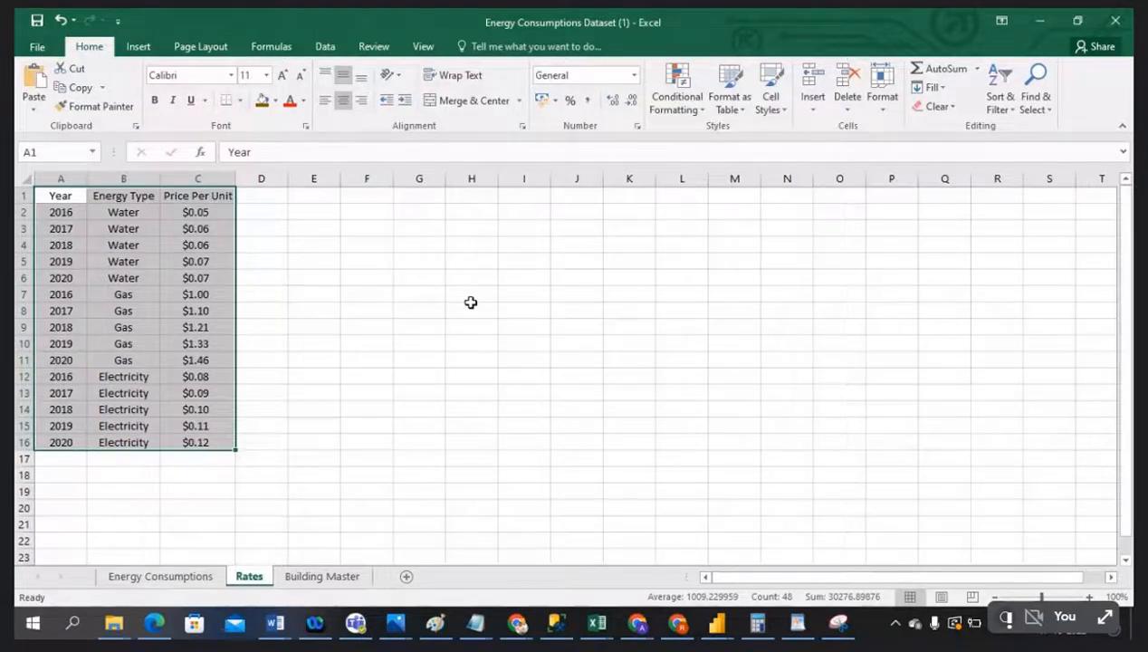
left_click(471, 307)
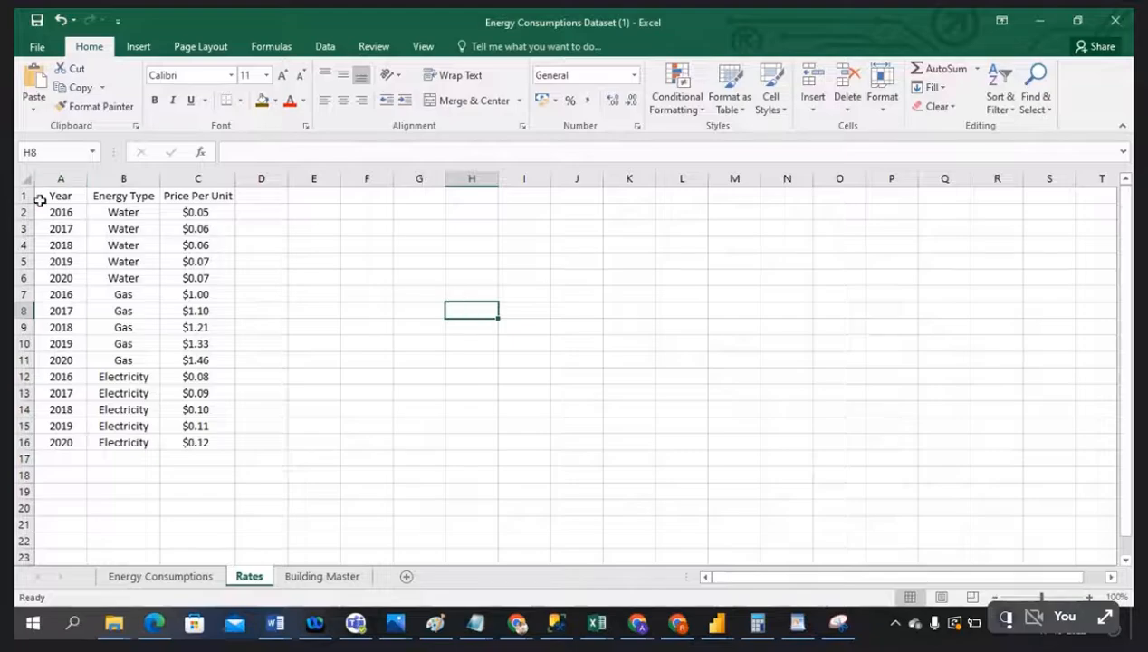
left_click_drag(47, 197, 198, 443)
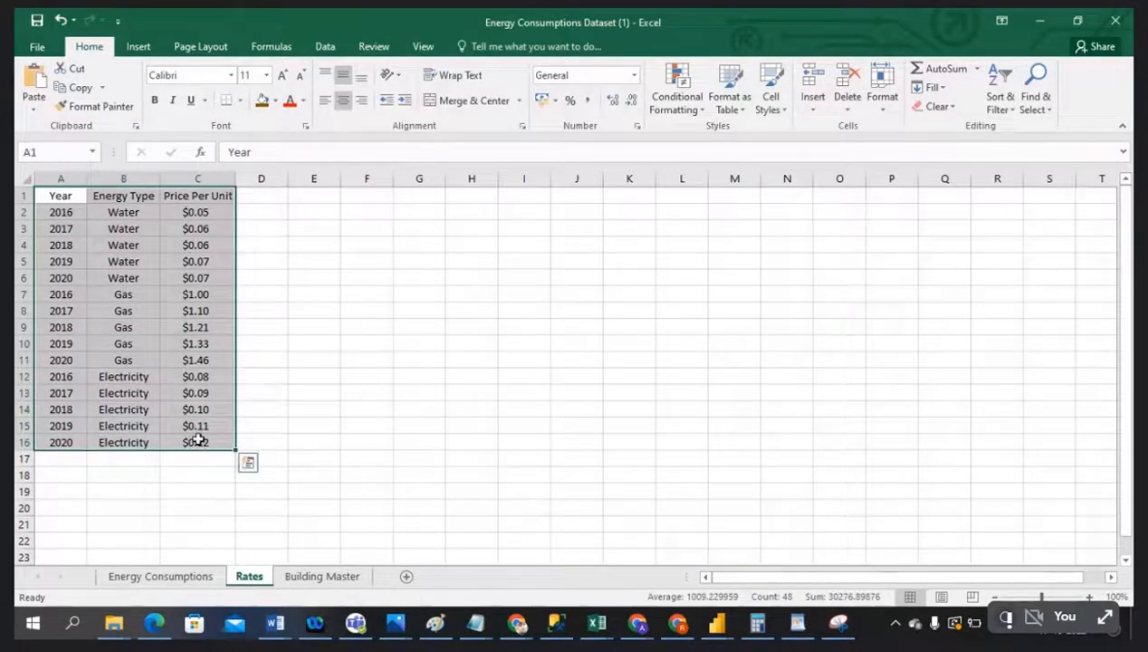
left_click(397, 337)
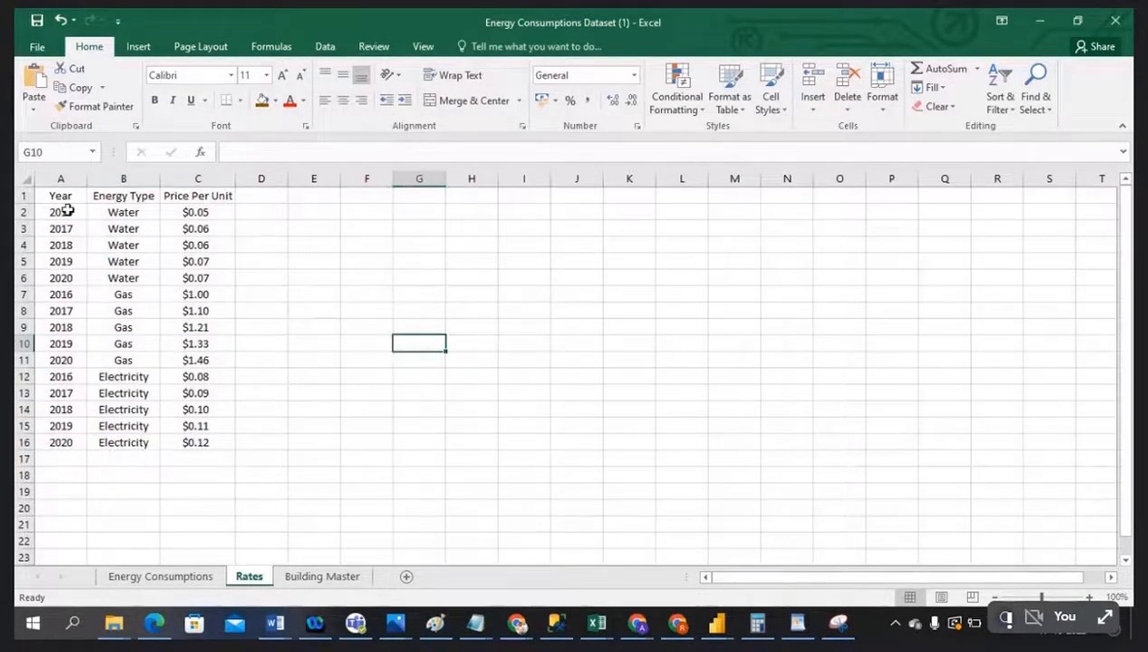
left_click_drag(61, 199, 185, 436)
left_click(392, 310)
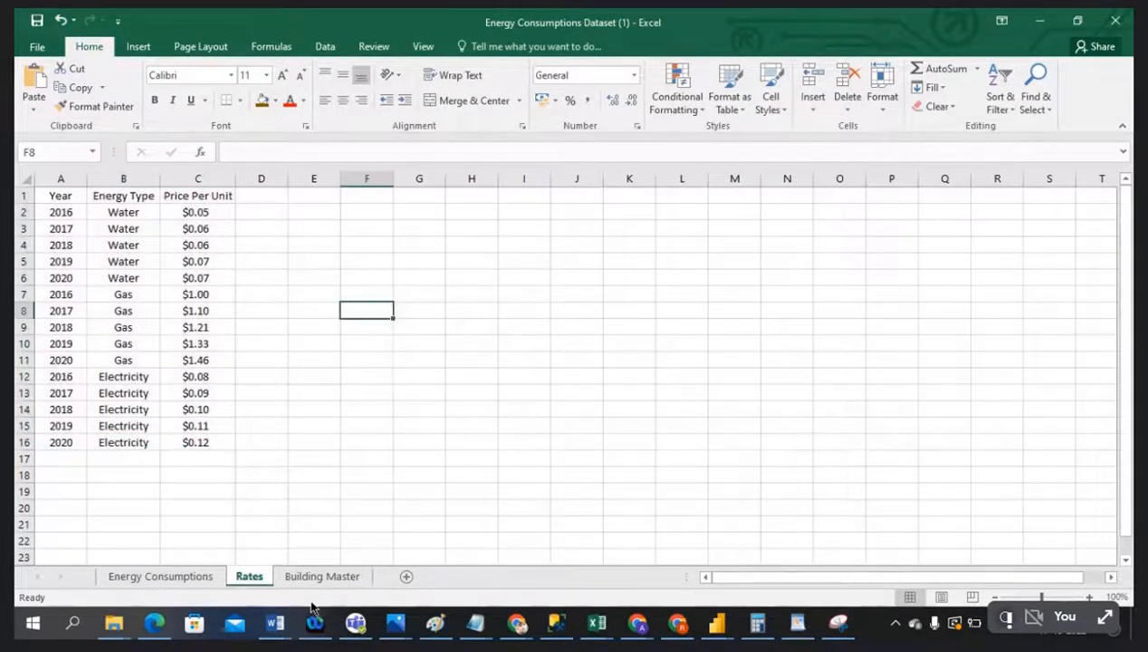
Examine the Building Master sheet's table of buildings, cities and countries
left_click(325, 577)
left_click(367, 308)
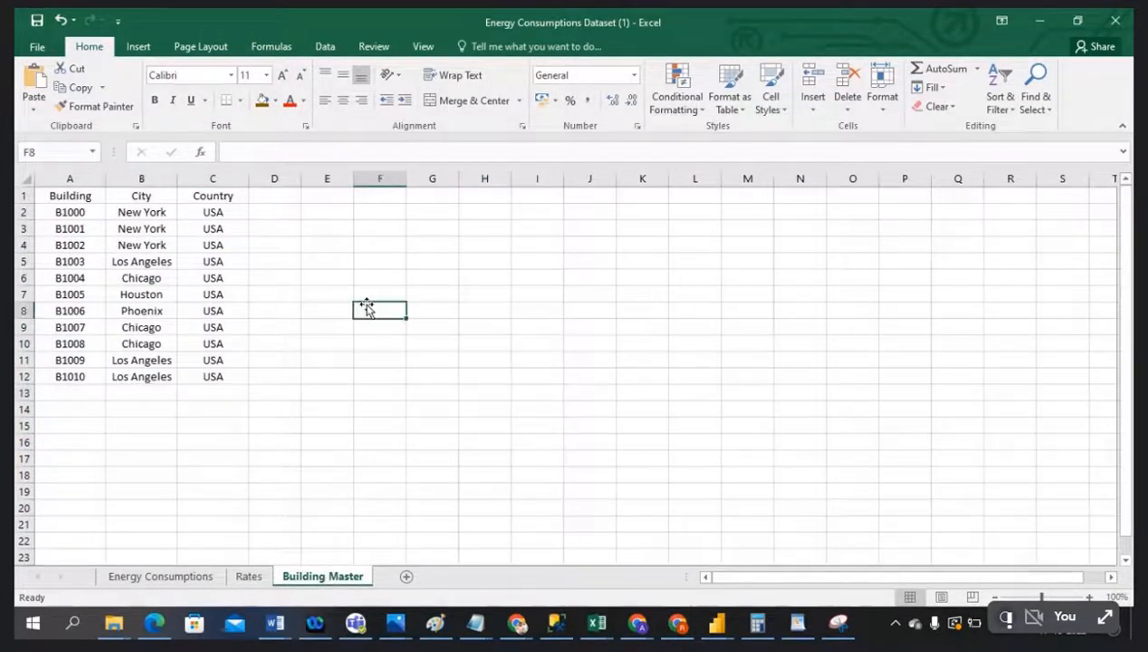
left_click_drag(67, 199, 225, 376)
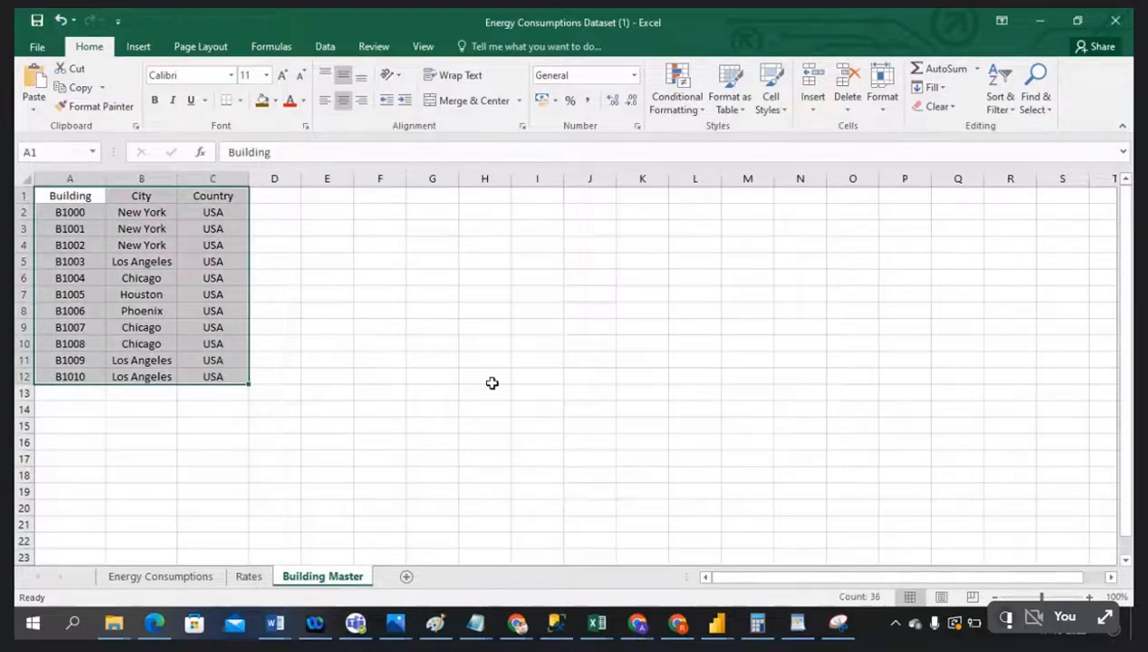
left_click(498, 393)
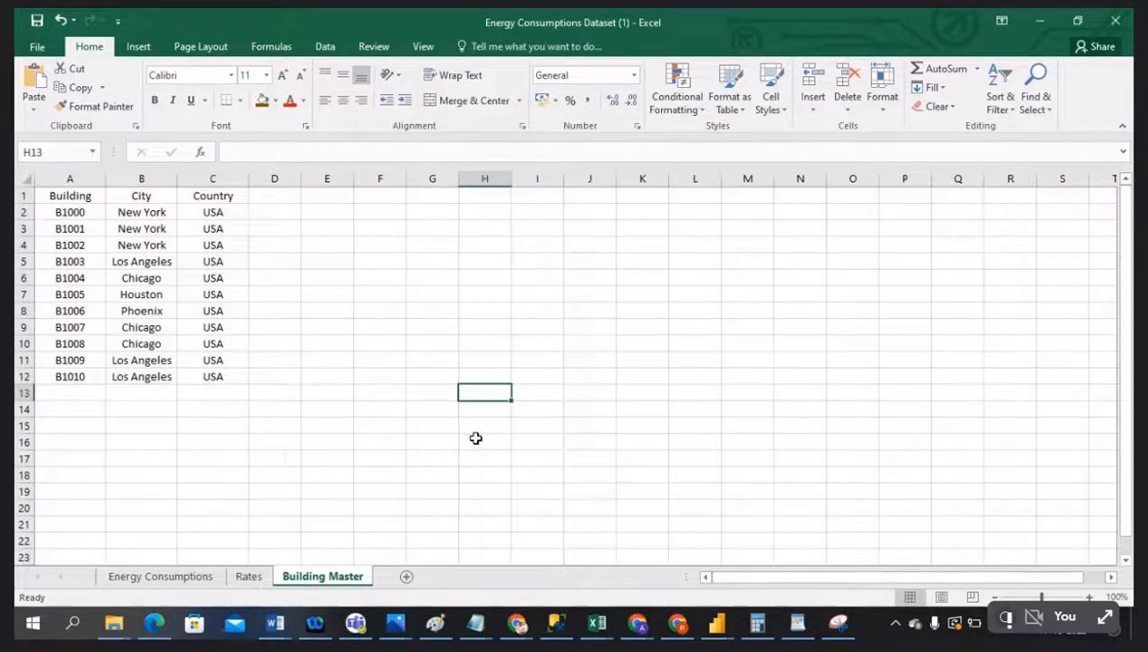
Return to the Energy Consumptions sheet and check its Date, Building and Water Consumption headings
left_click(163, 577)
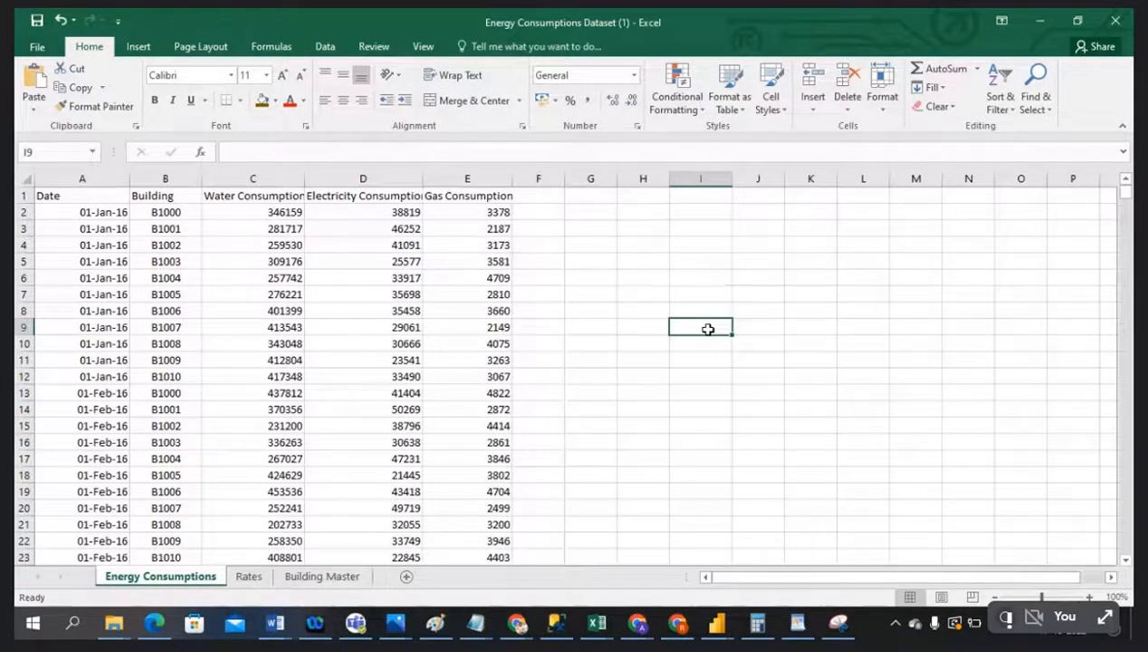
left_click(644, 262)
left_click(83, 199)
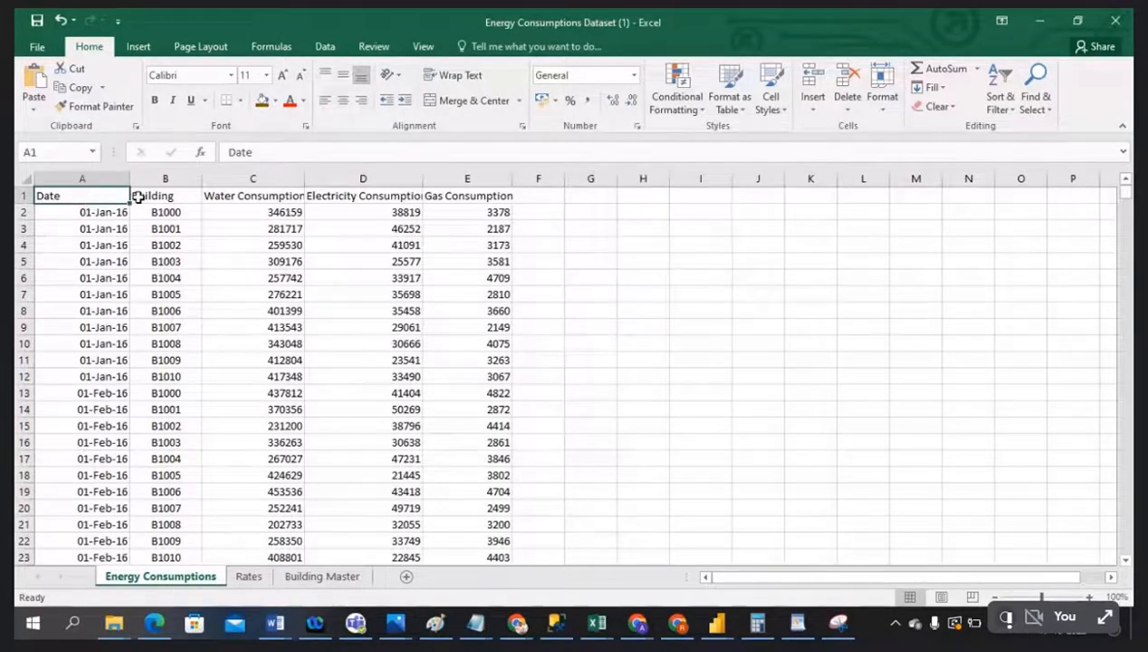
left_click(156, 197)
left_click(255, 197)
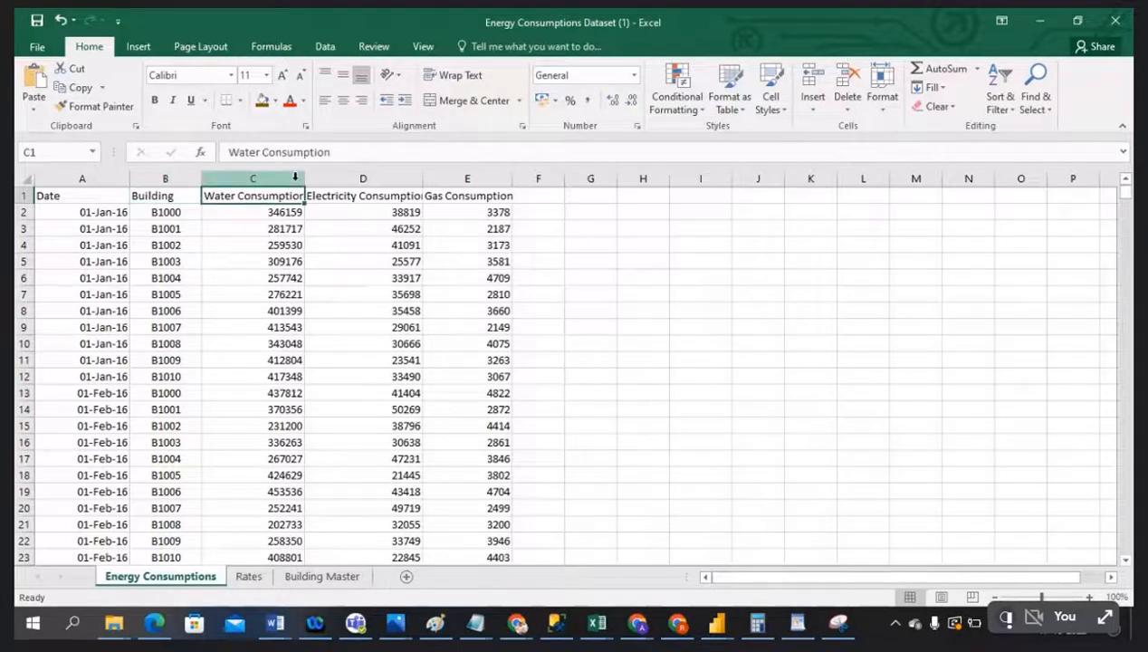
Widen the Water Consumption, Gas Consumption and Electricity Consumption columns so their headings fit in full
left_click_drag(305, 179, 335, 178)
left_click(405, 197)
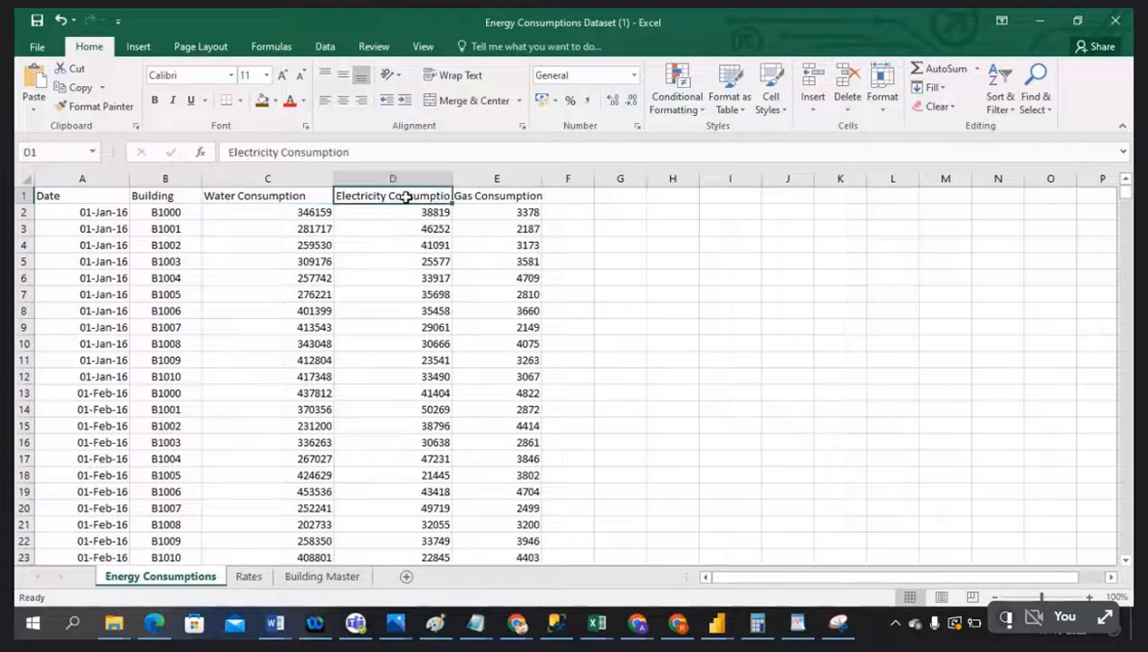
left_click(485, 197)
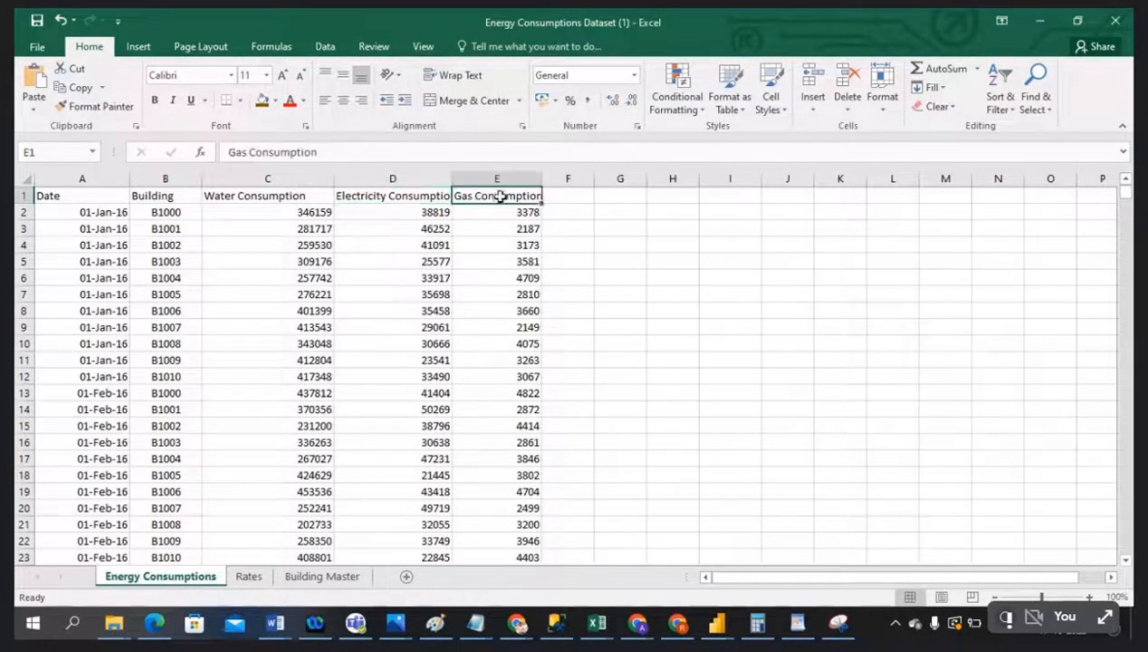
left_click_drag(541, 178, 588, 181)
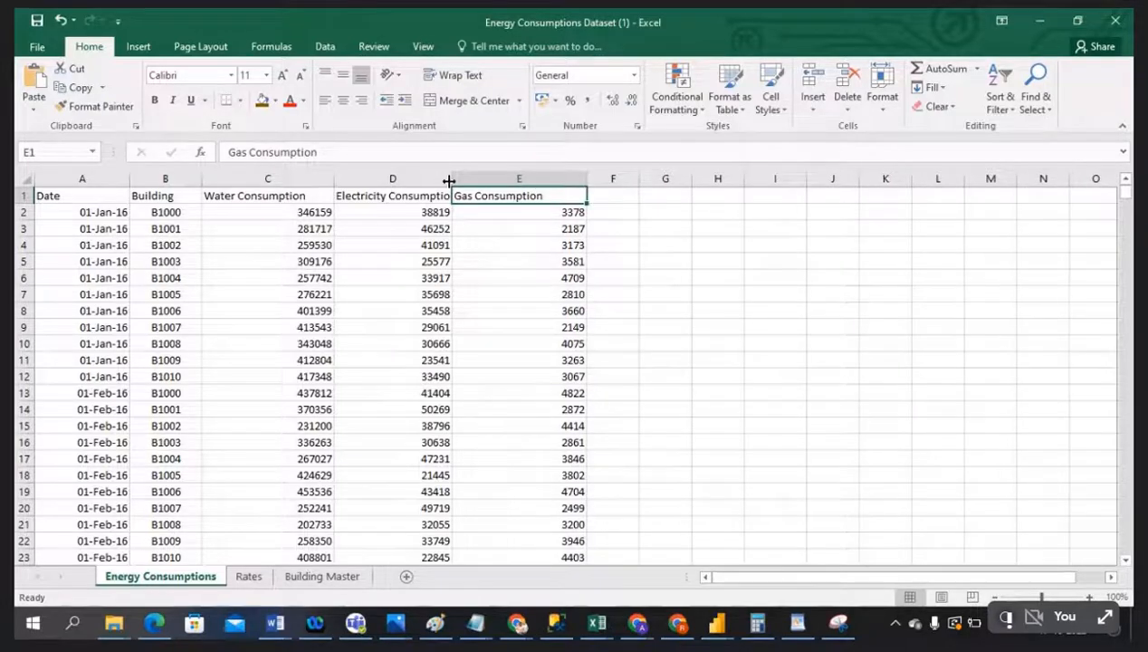
left_click_drag(450, 181, 494, 181)
left_click(761, 262)
left_click(801, 294)
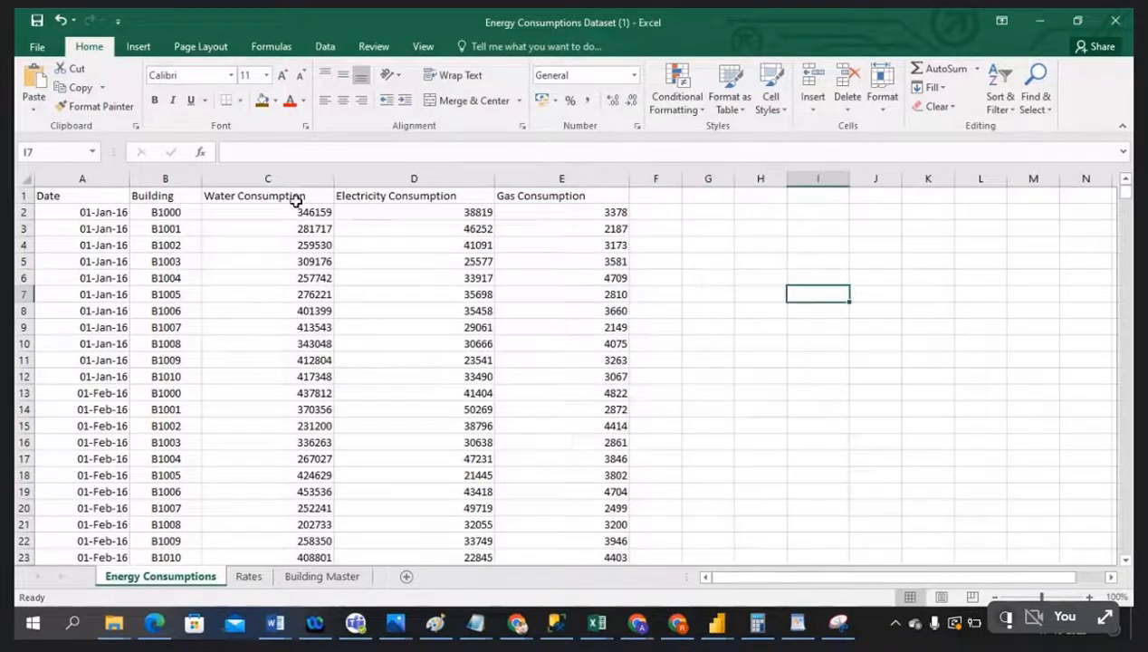
Examine the Energy Consumptions table column by column: date, building, and water, electricity and gas consumption
left_click_drag(285, 173, 610, 215)
left_click(732, 310)
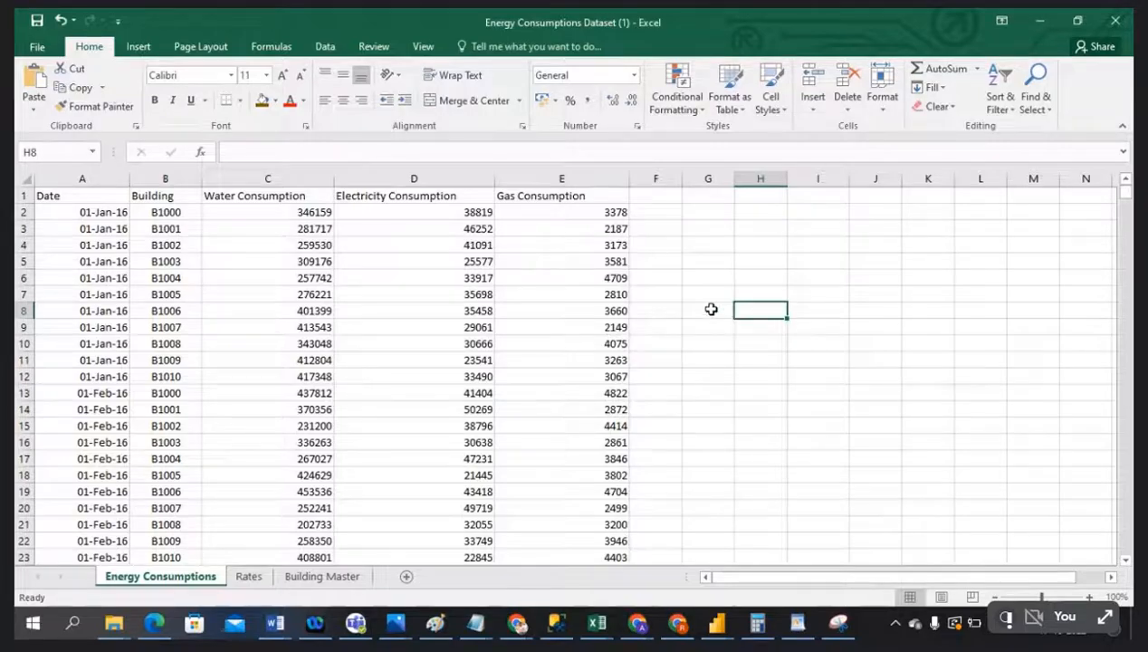
left_click(82, 178)
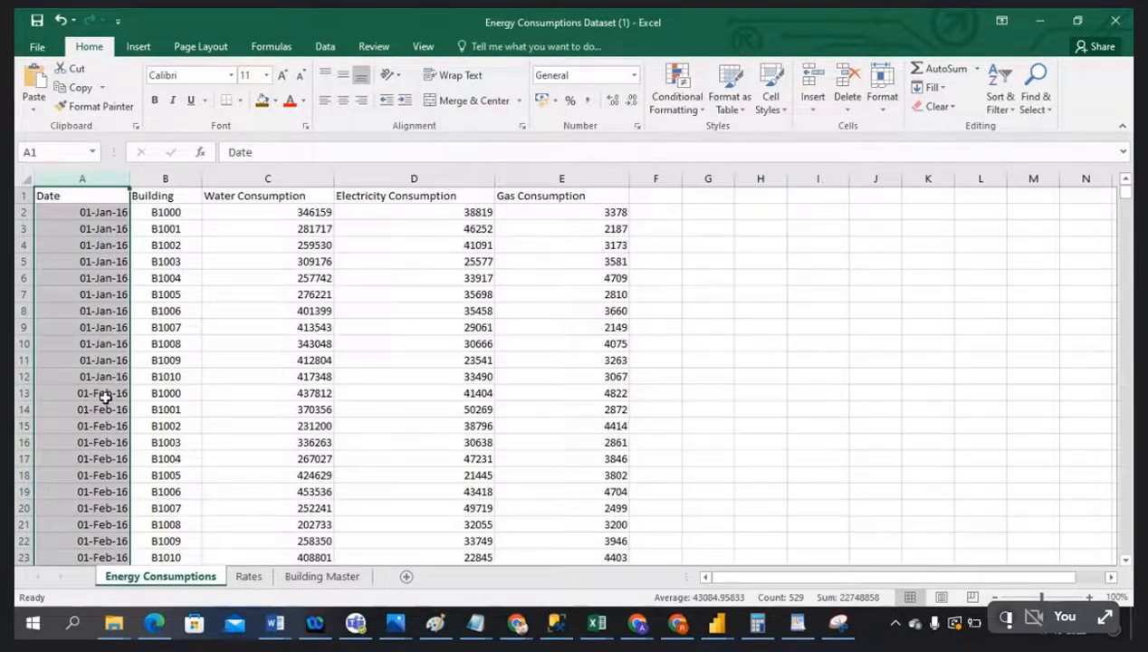
left_click(158, 177)
left_click(257, 178)
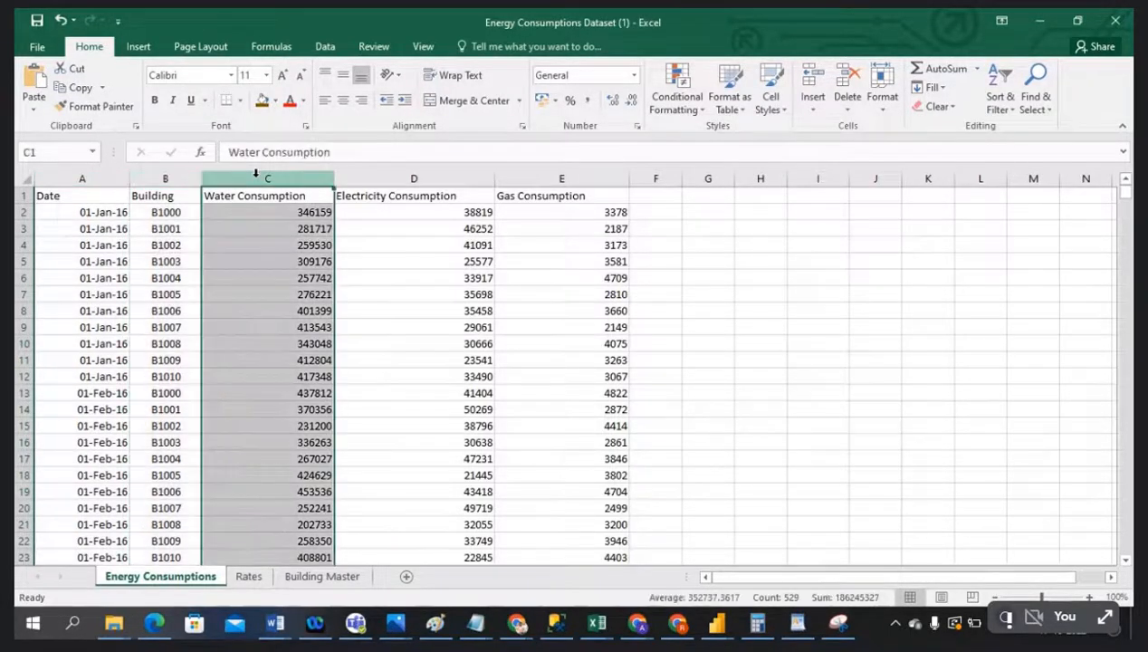
left_click(374, 176)
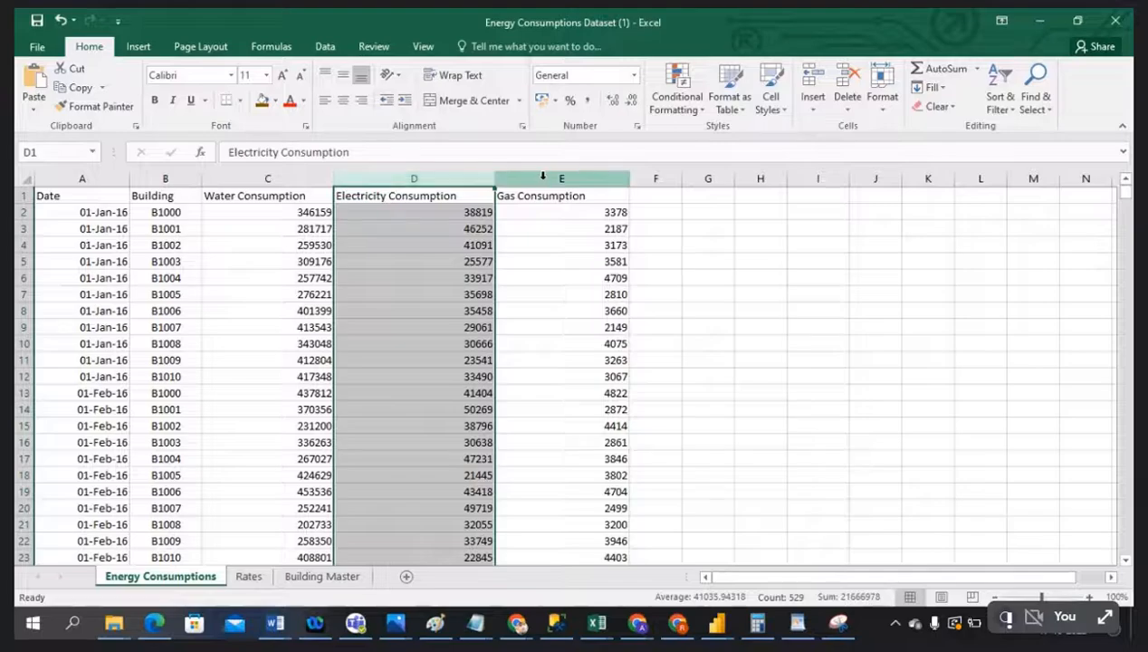
left_click(542, 176)
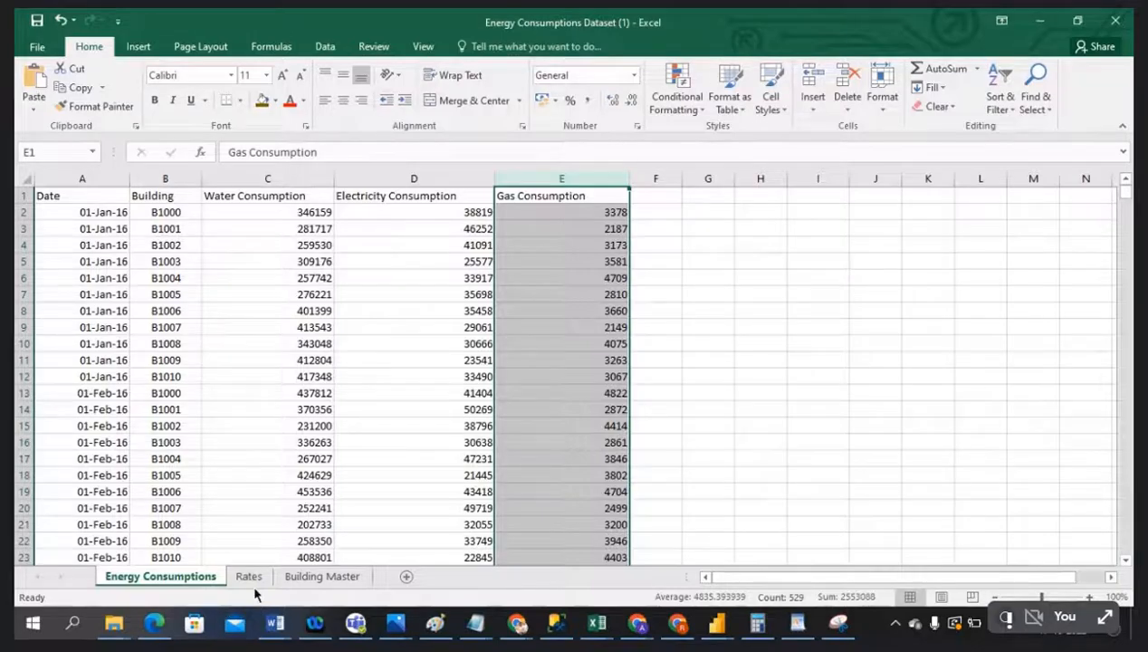
left_click(723, 392)
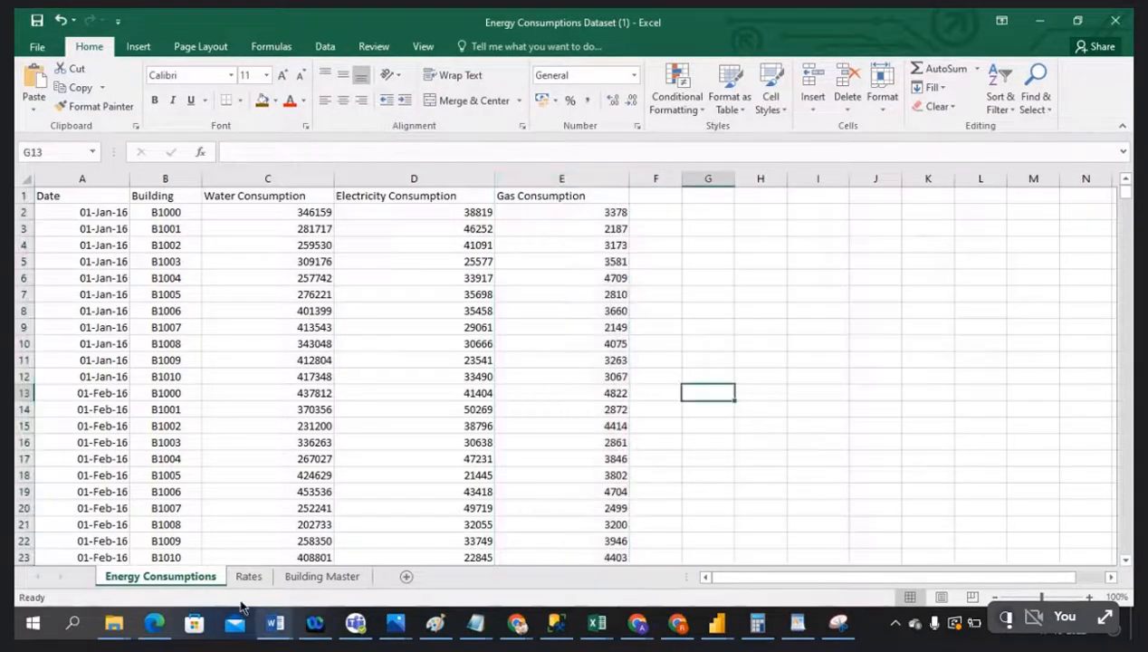
left_click(87, 174)
left_click(166, 174)
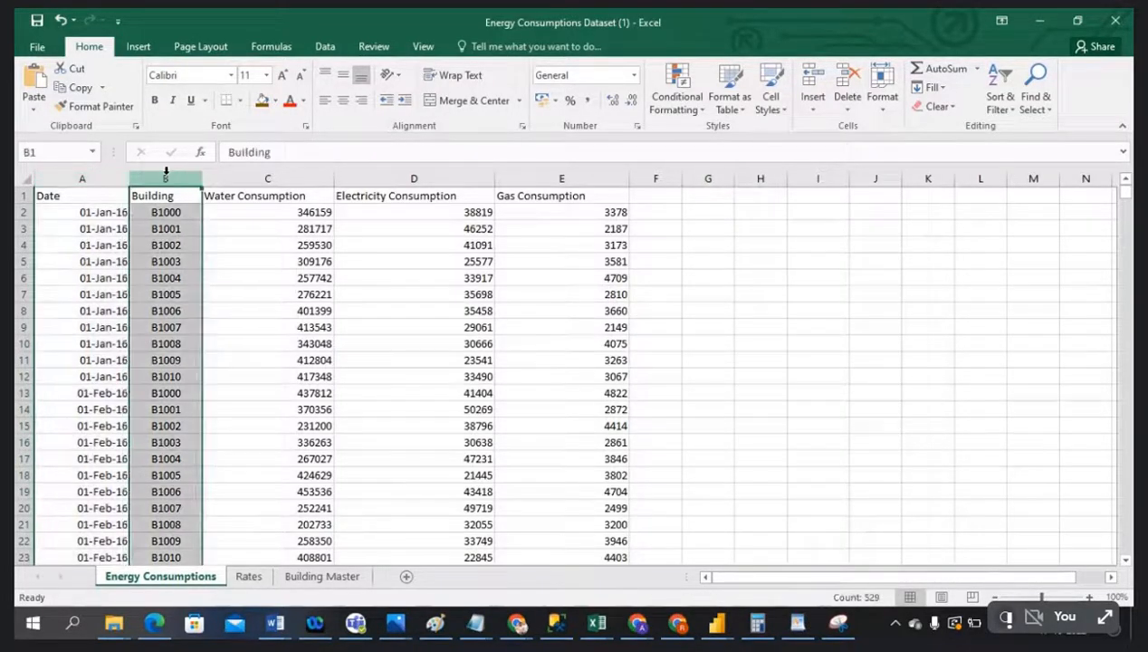
left_click(314, 172)
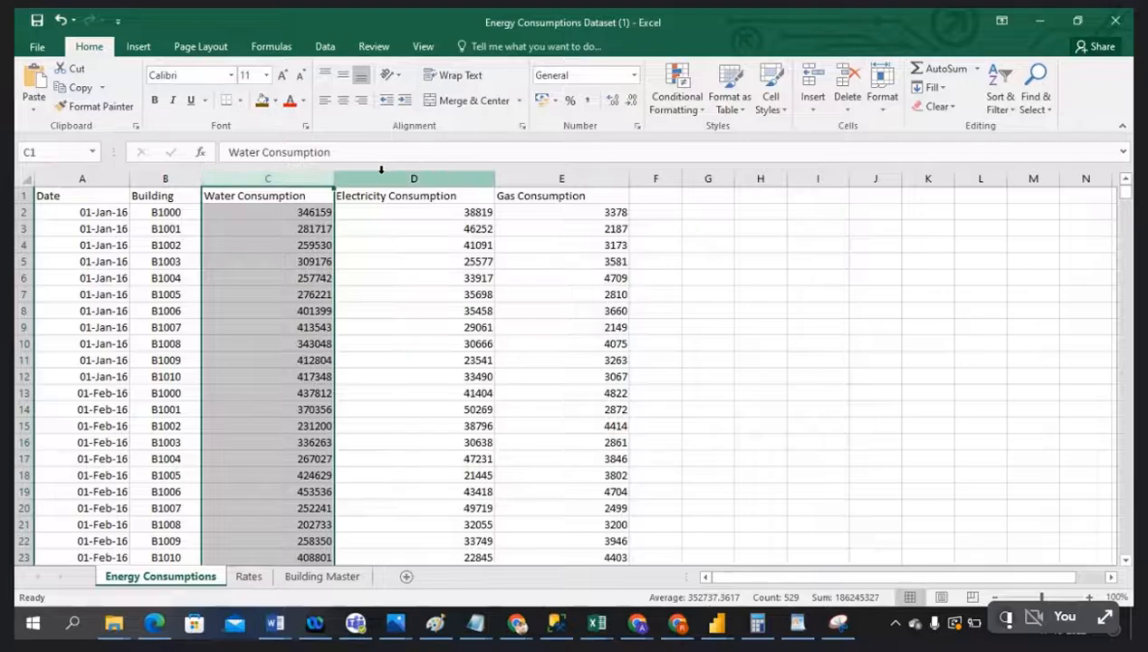
left_click(384, 172)
left_click(559, 174)
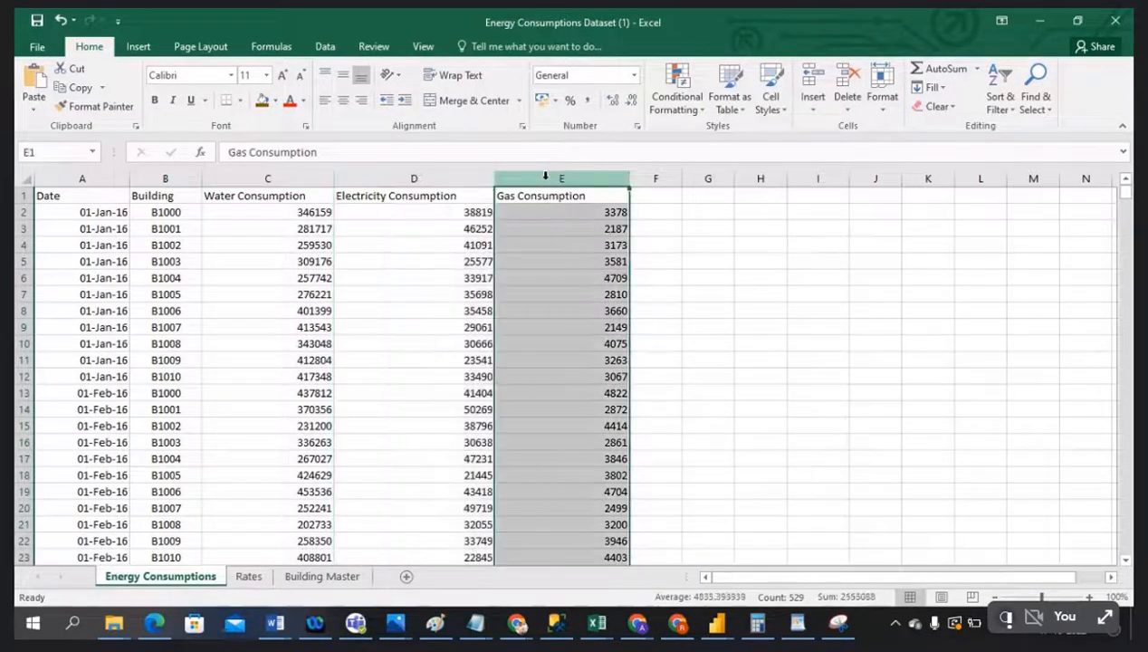
left_click(775, 346)
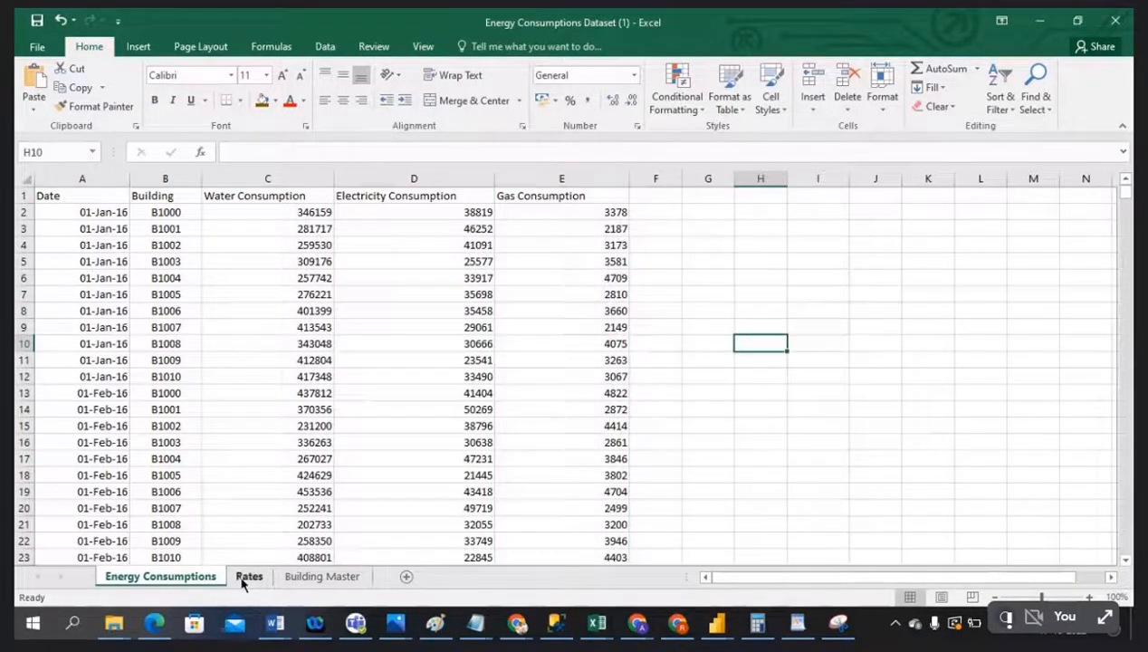
Compare the Year column on the Rates sheet with the Date column on the Energy Consumptions sheet
left_click(247, 577)
left_click(329, 422)
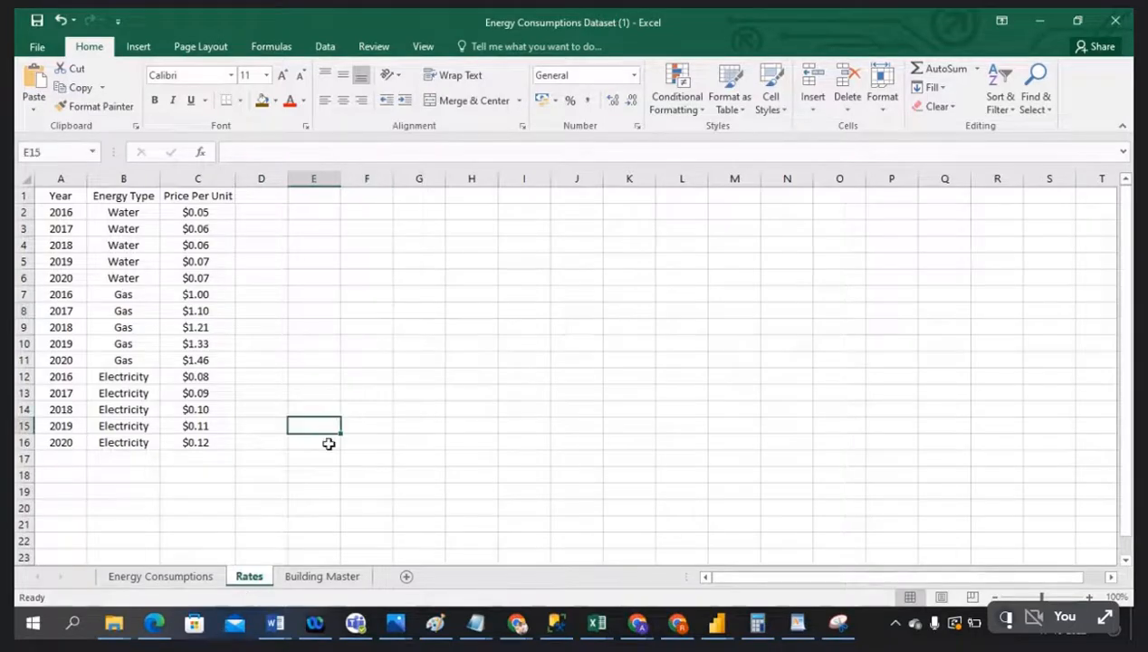
left_click(52, 178)
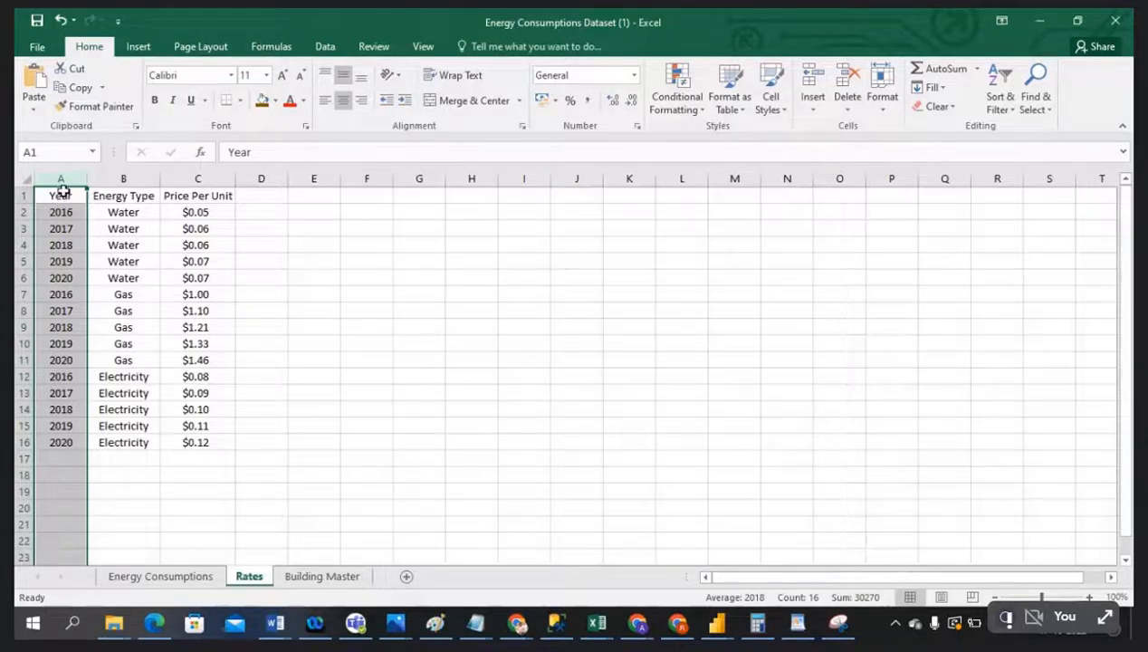
left_click(151, 577)
left_click(64, 174)
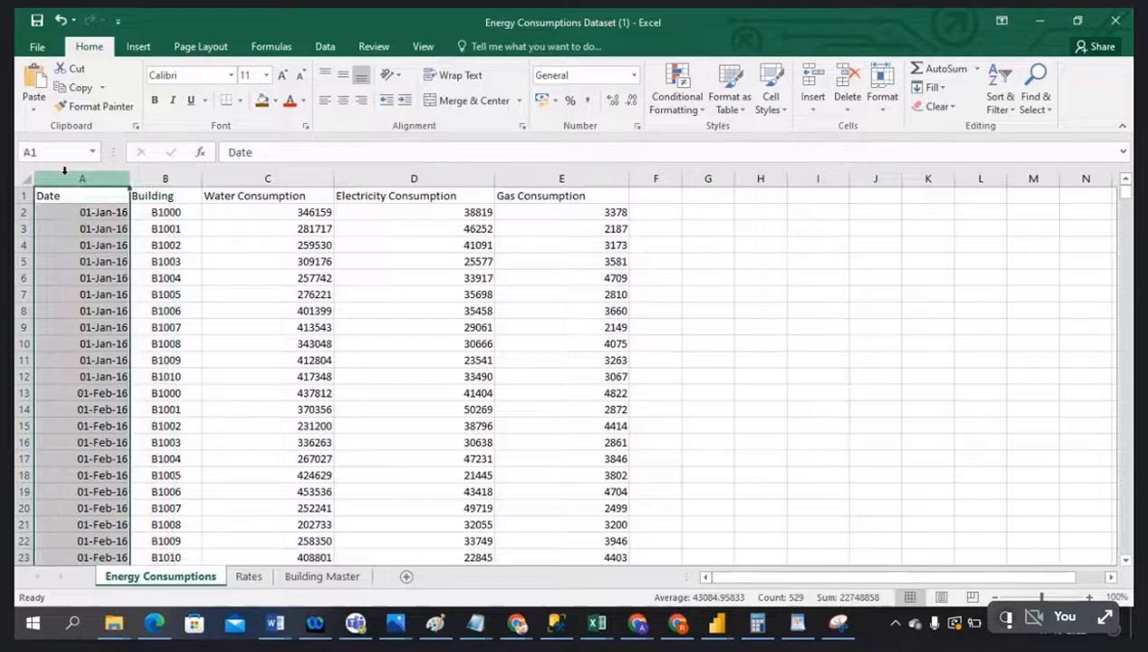
left_click(247, 577)
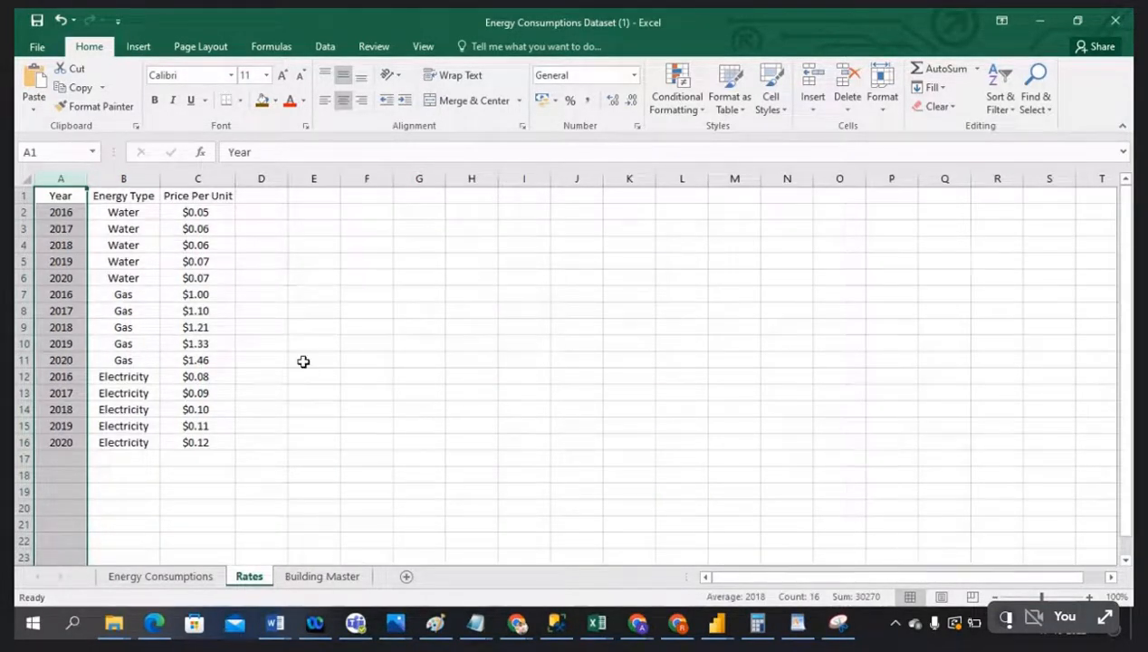
Examine the Energy Type column on the Rates sheet, checking its Water, Gas and Electricity entries
left_click(135, 175)
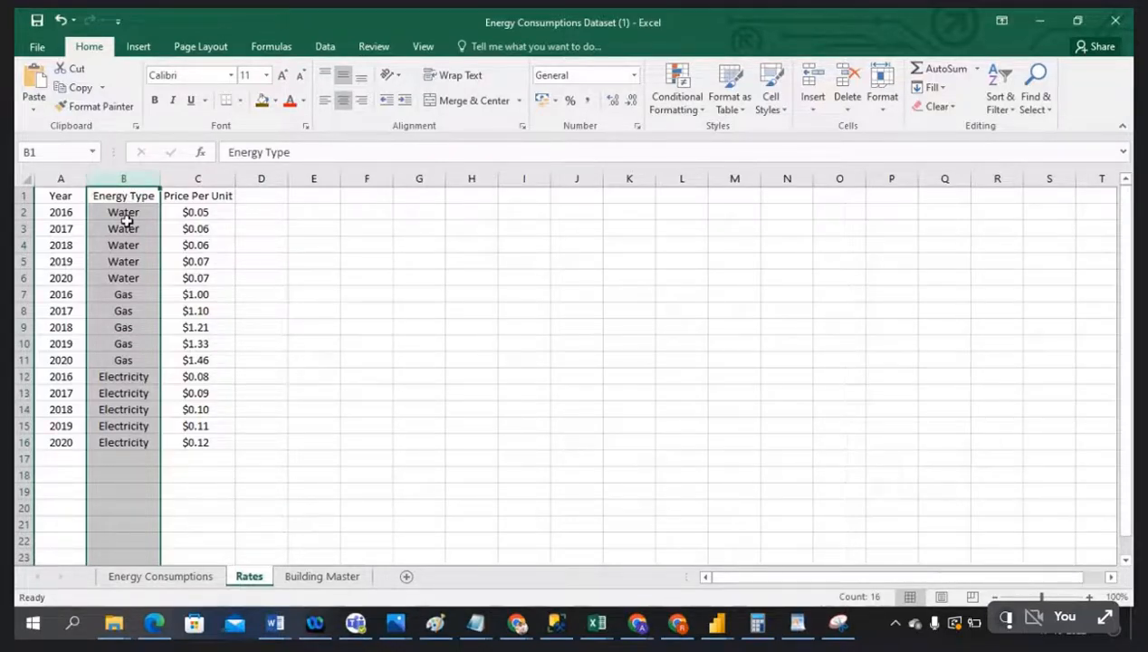
left_click(126, 214)
key("Down")
left_click(118, 313)
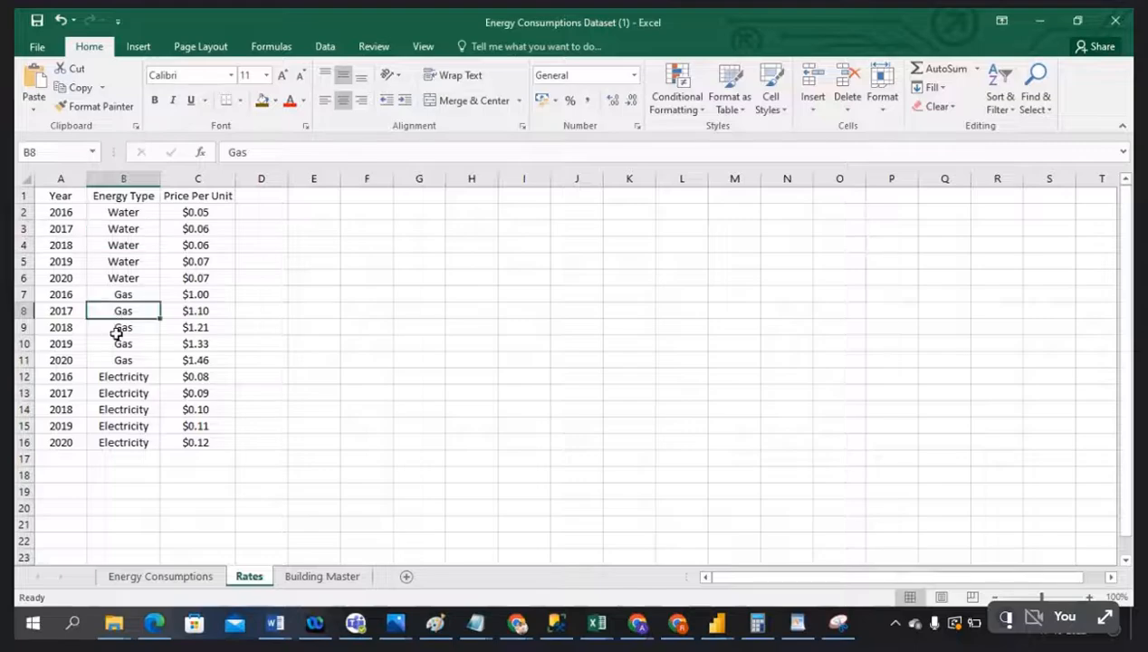
left_click(116, 377)
left_click(123, 178)
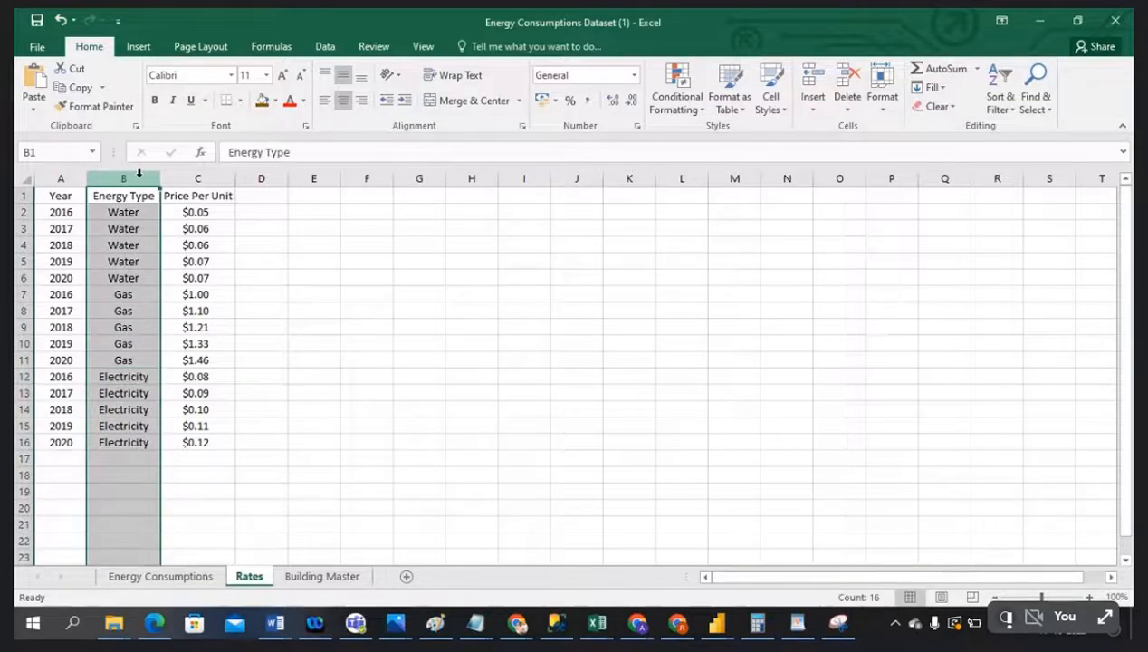
Compare the water, electricity and gas consumption headings on the Energy Consumptions sheet with the energy types on the Rates sheet
left_click(165, 579)
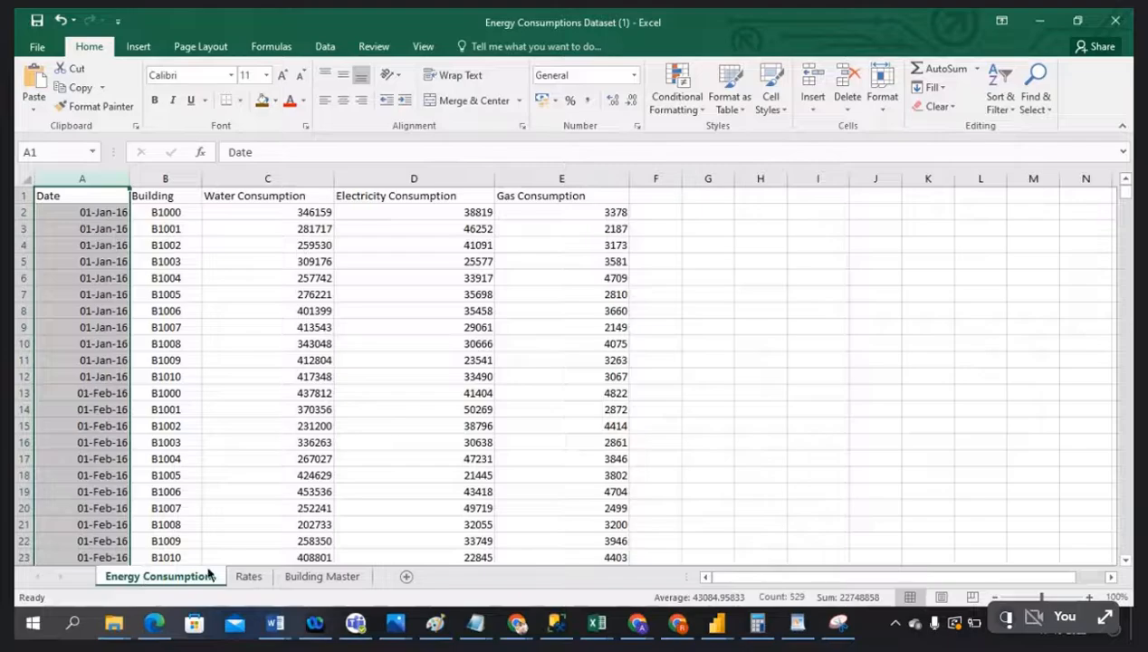
left_click(258, 198)
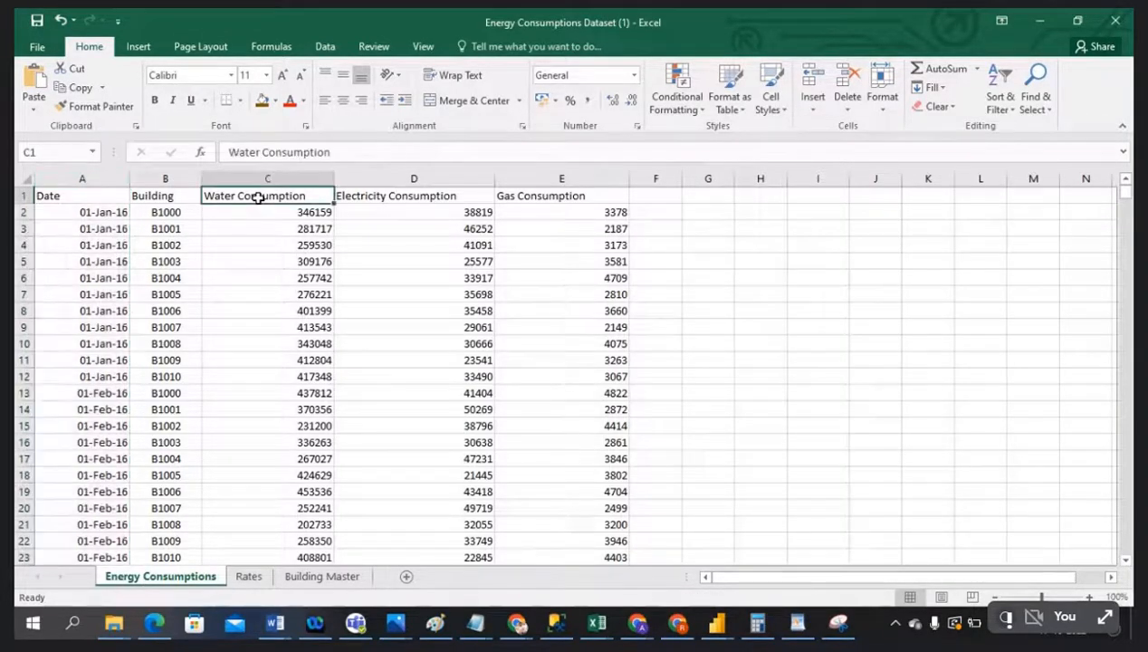
left_click(374, 198)
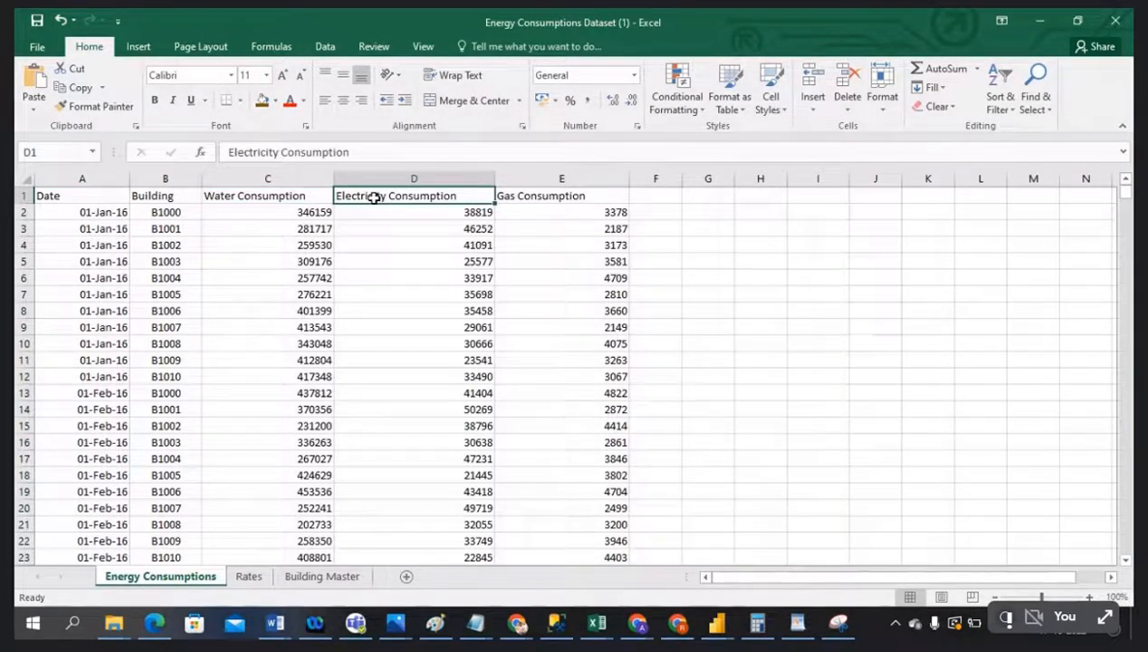
left_click(543, 197)
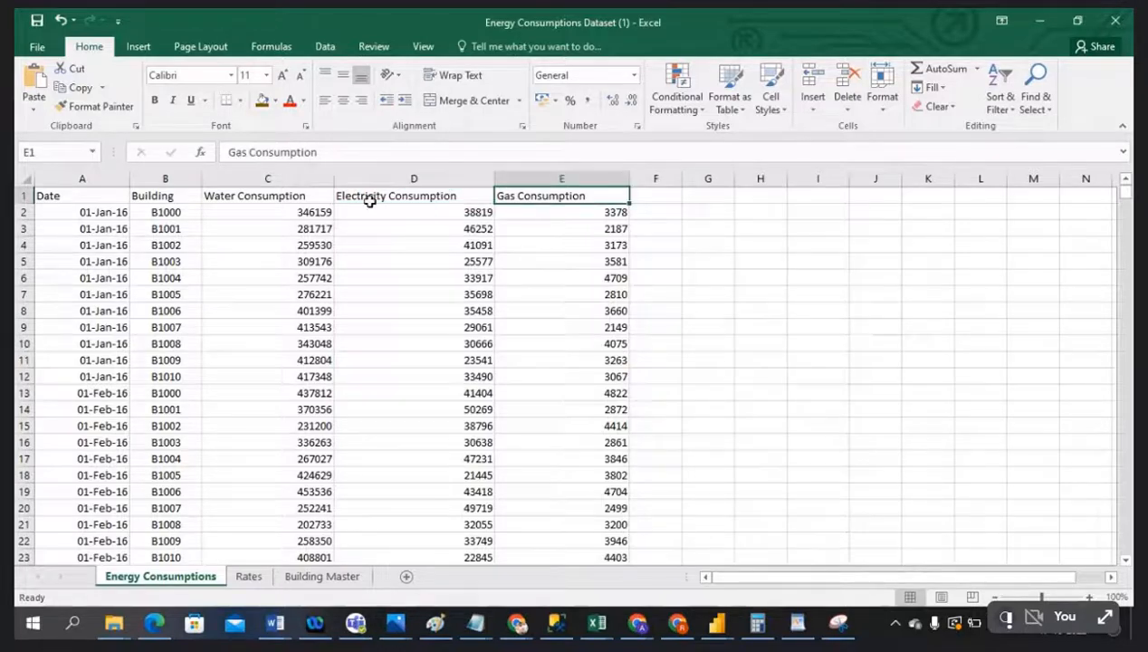
left_click(249, 579)
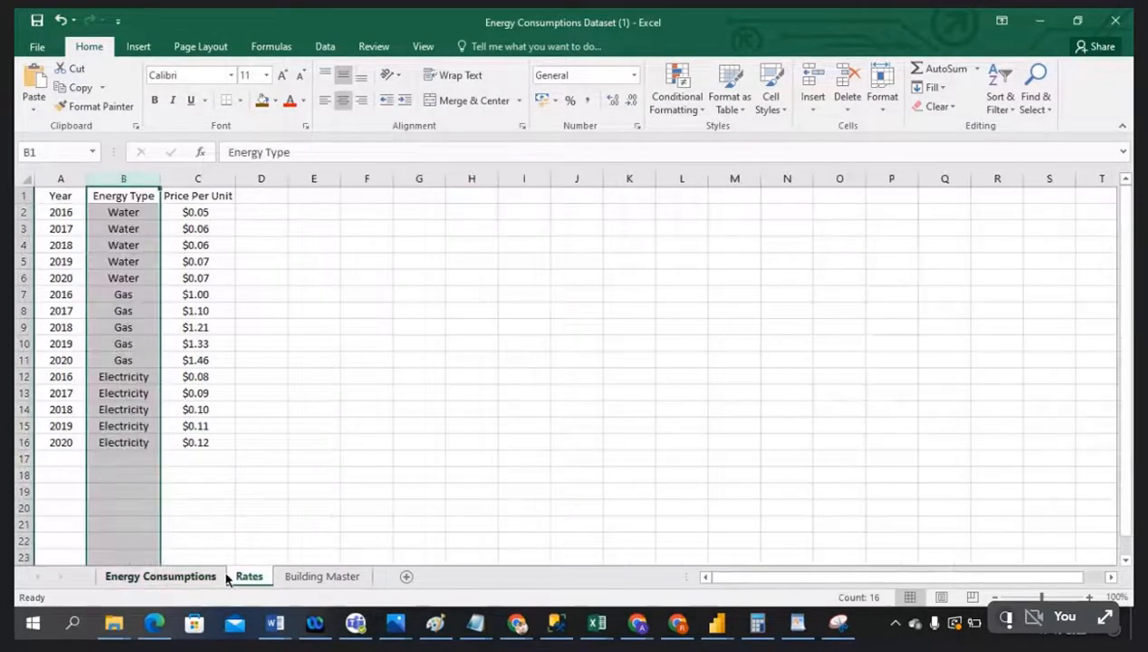
left_click(116, 214)
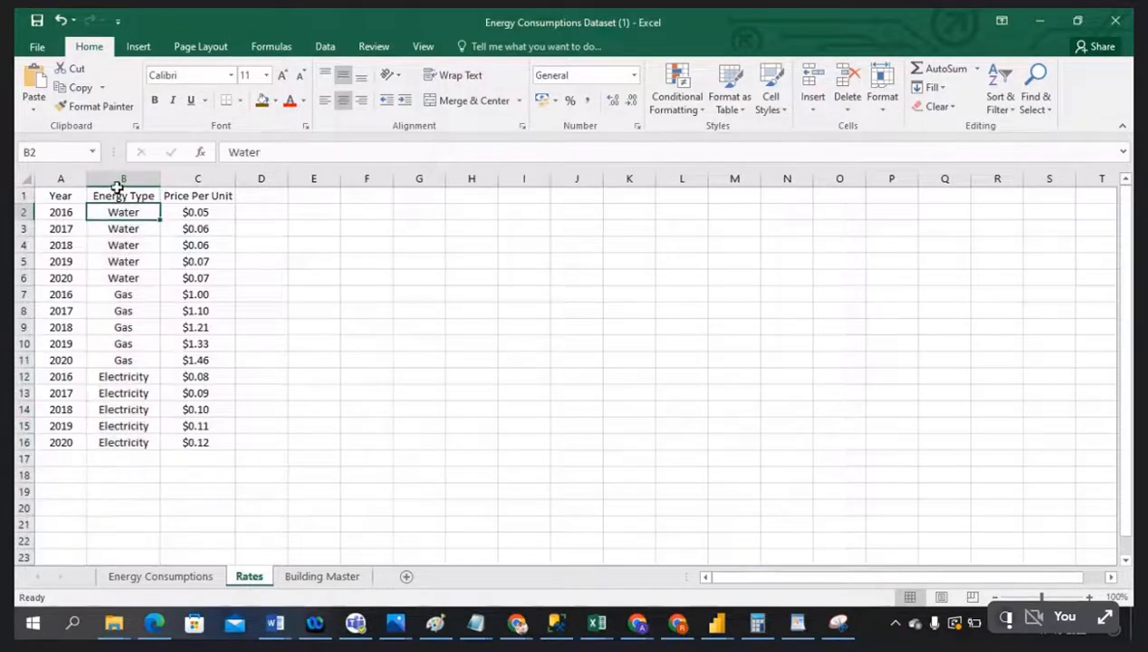
left_click(145, 578)
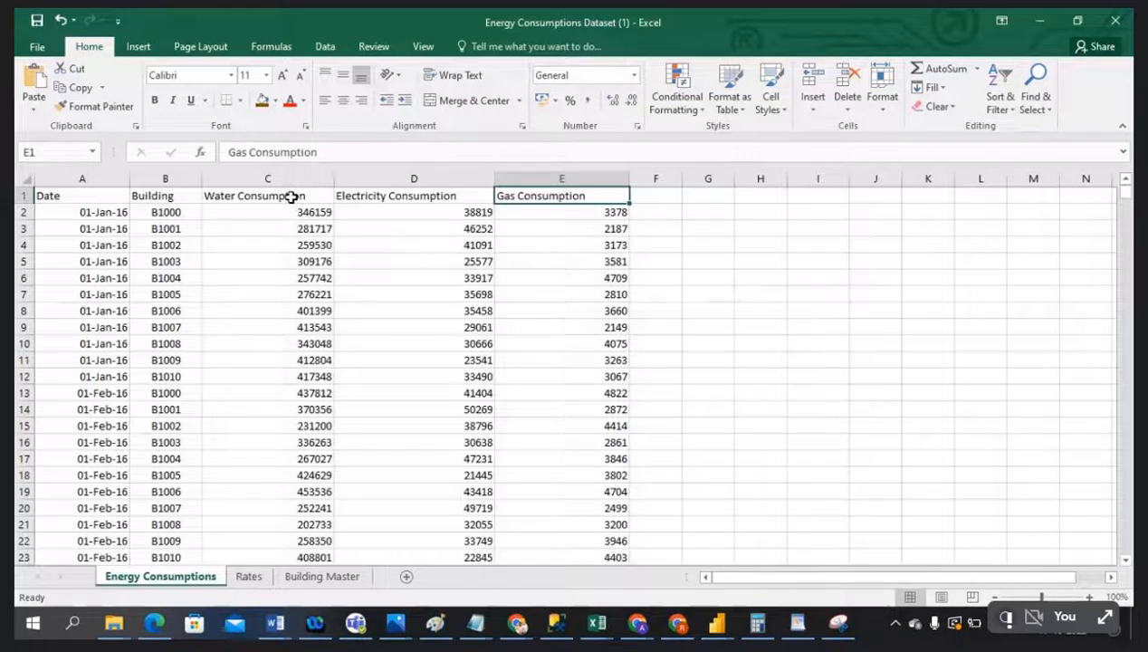
left_click_drag(272, 195, 550, 207)
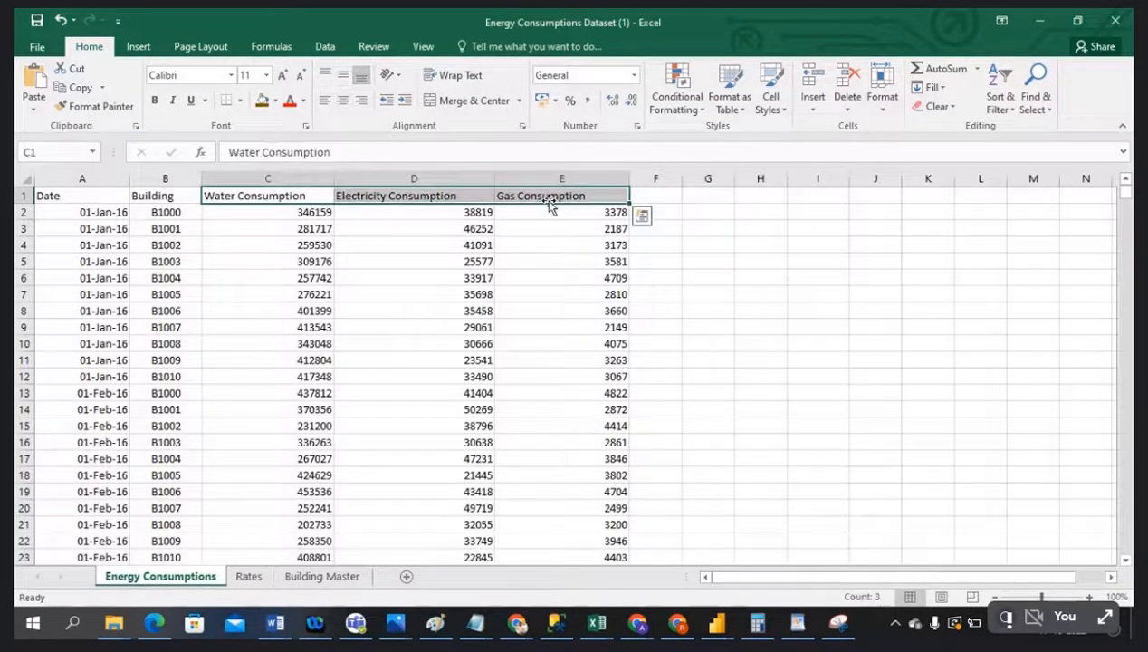
Widen the Energy Type column slightly on the Rates sheet
left_click(253, 584)
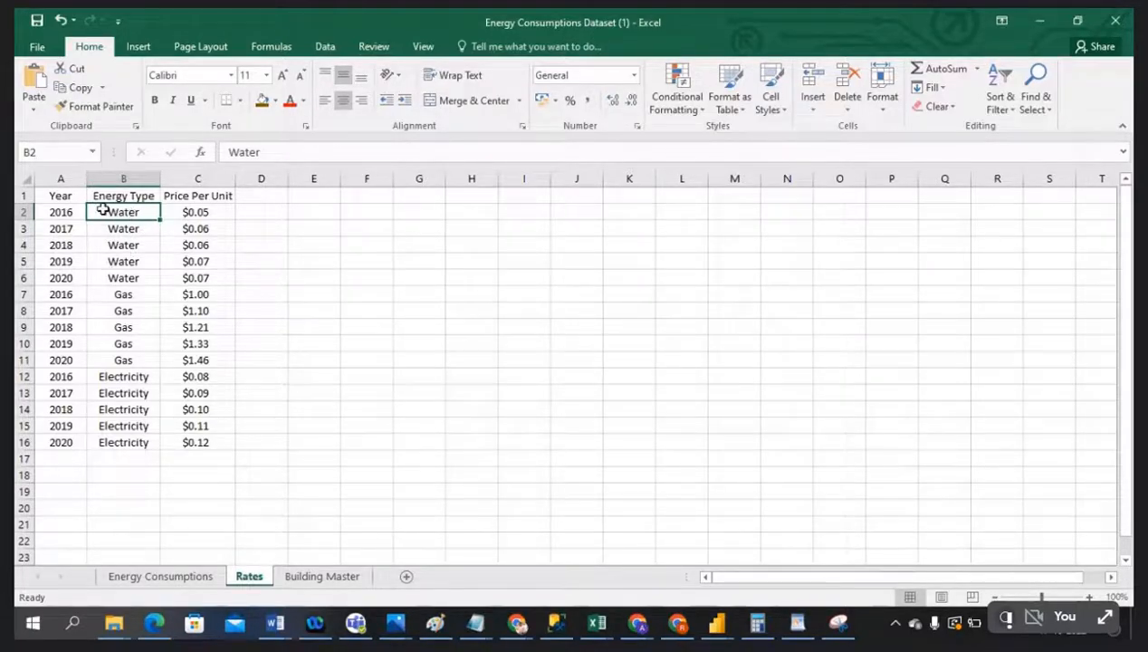
left_click_drag(160, 183, 178, 184)
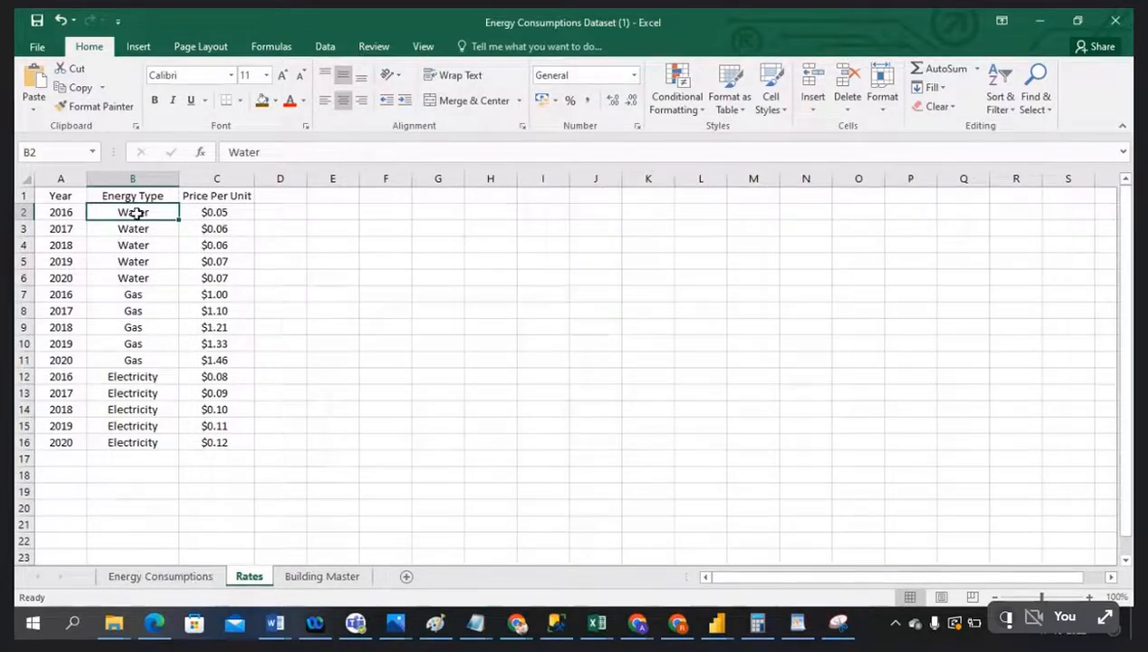
Check the Water Consumption column on the Energy Consumptions sheet against the Water rows on the Rates sheet
left_click(161, 576)
left_click(282, 172)
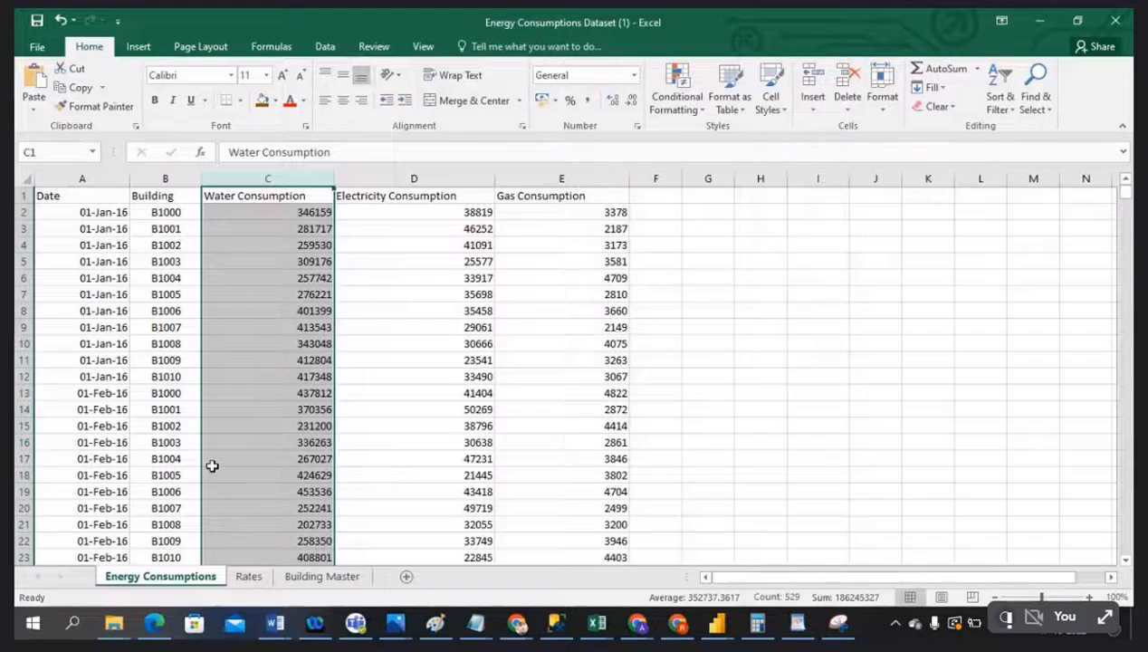
left_click(262, 198)
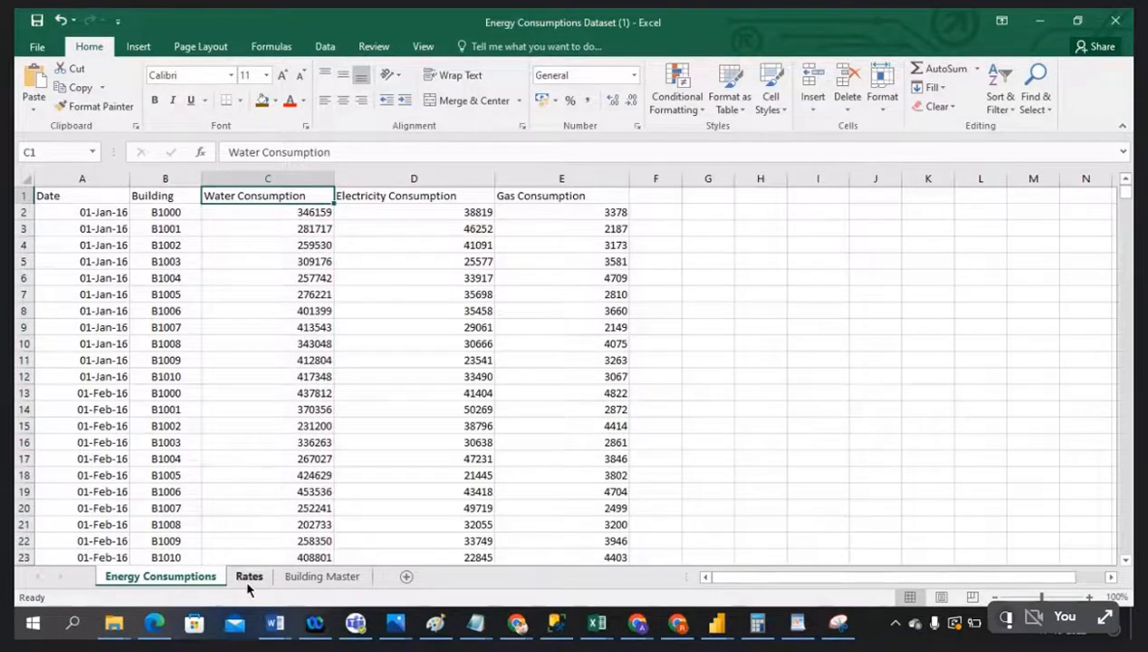
left_click(246, 576)
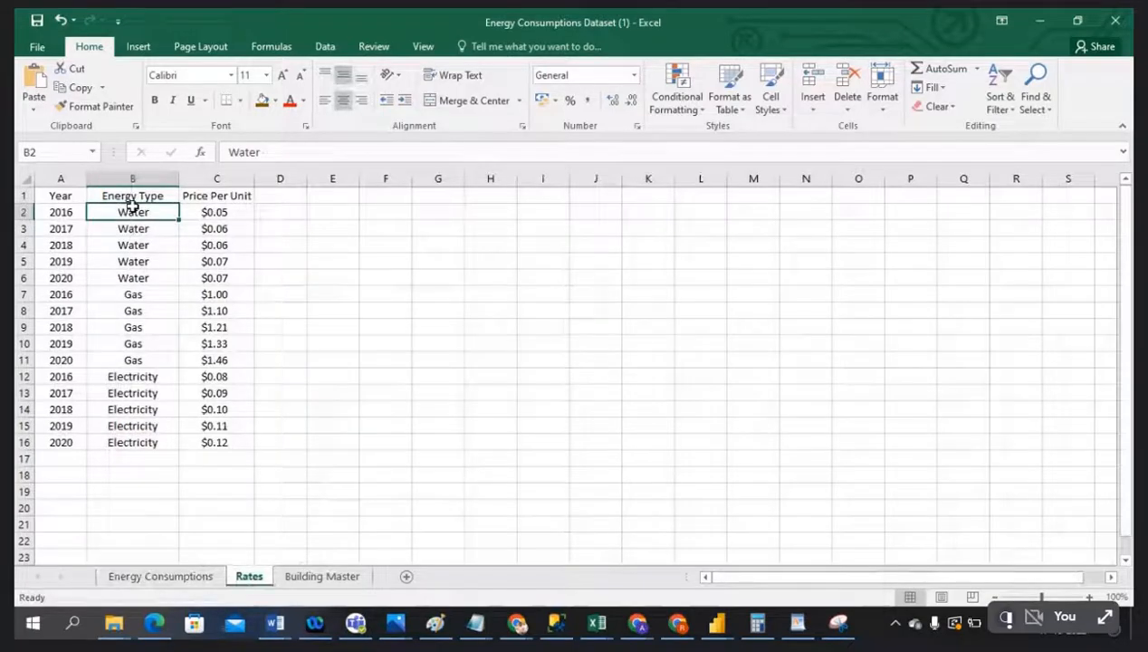
left_click(181, 577)
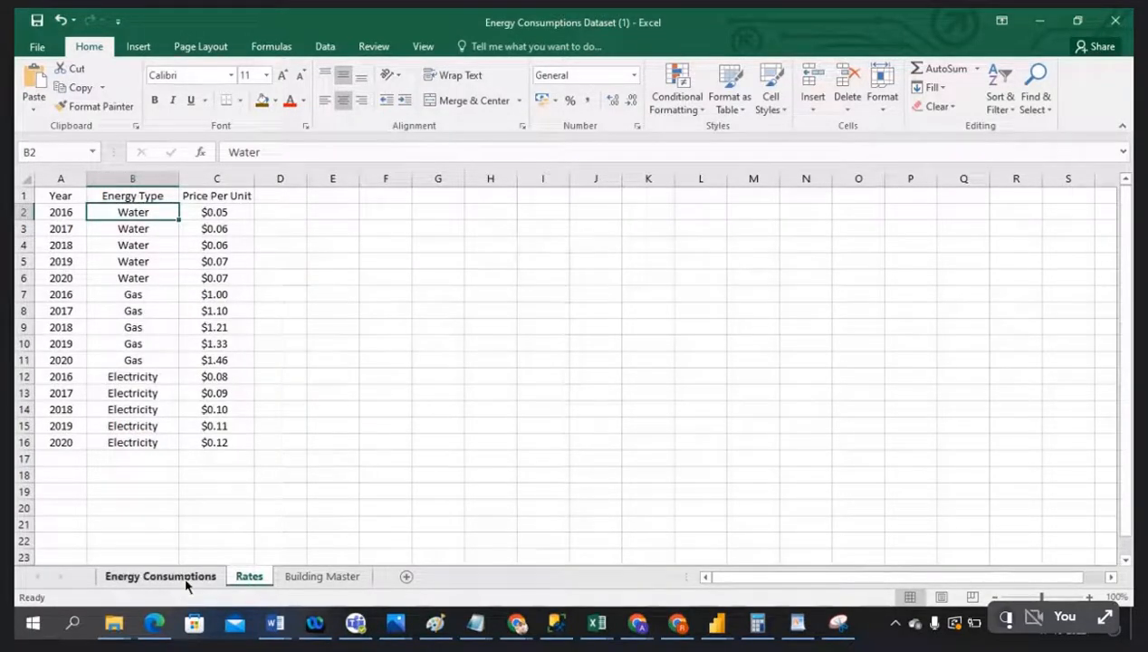
Review the Energy Type heading on the Rates sheet and the Water, Gas and Electricity rows beneath it
left_click(248, 577)
left_click(142, 197)
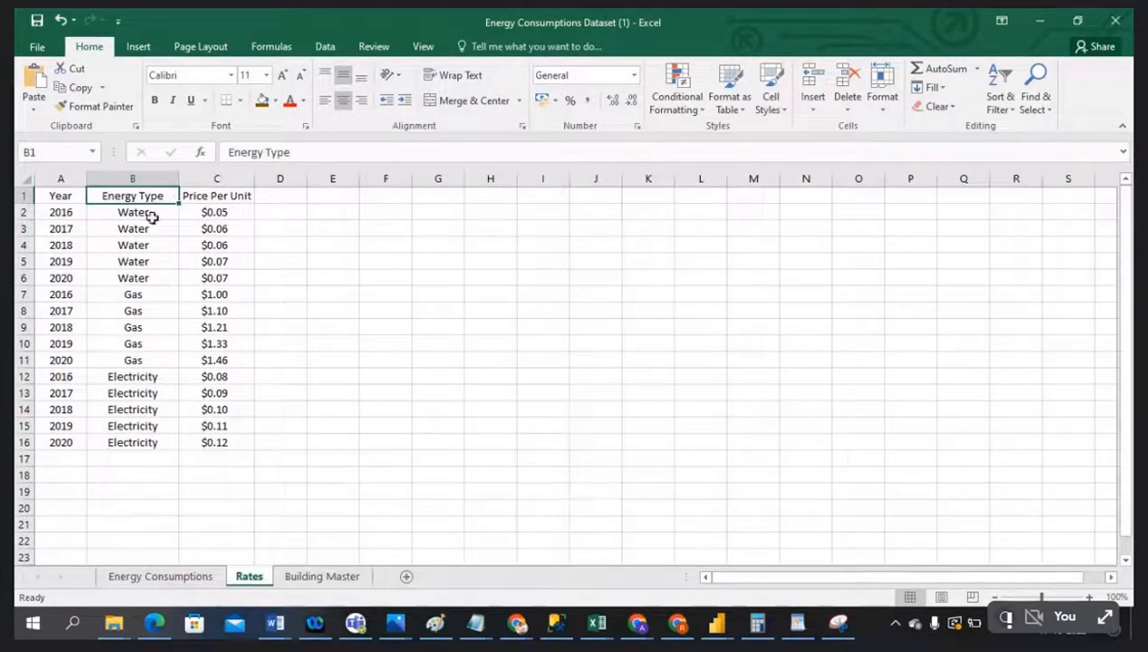
left_click_drag(151, 215, 167, 436)
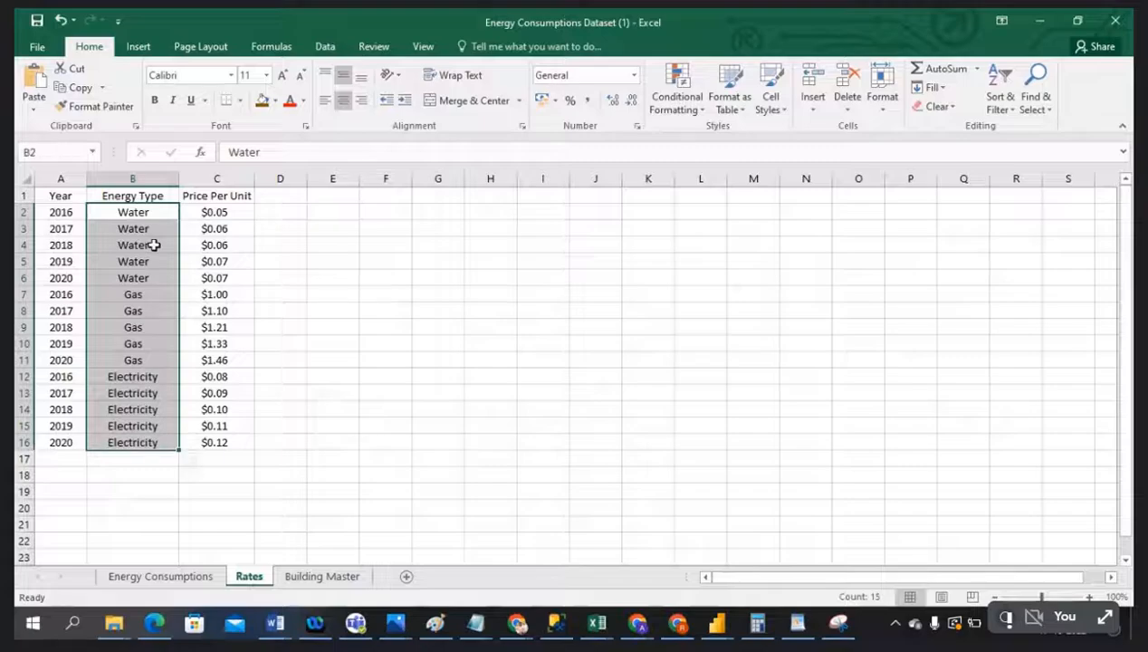
left_click(160, 209)
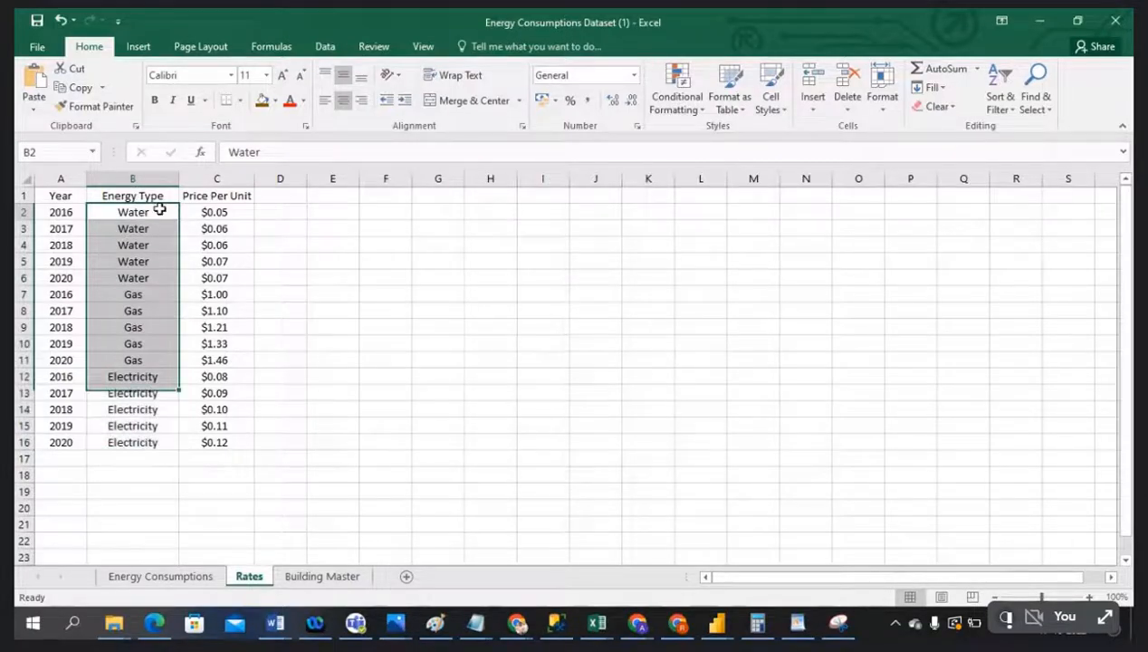
left_click(132, 297)
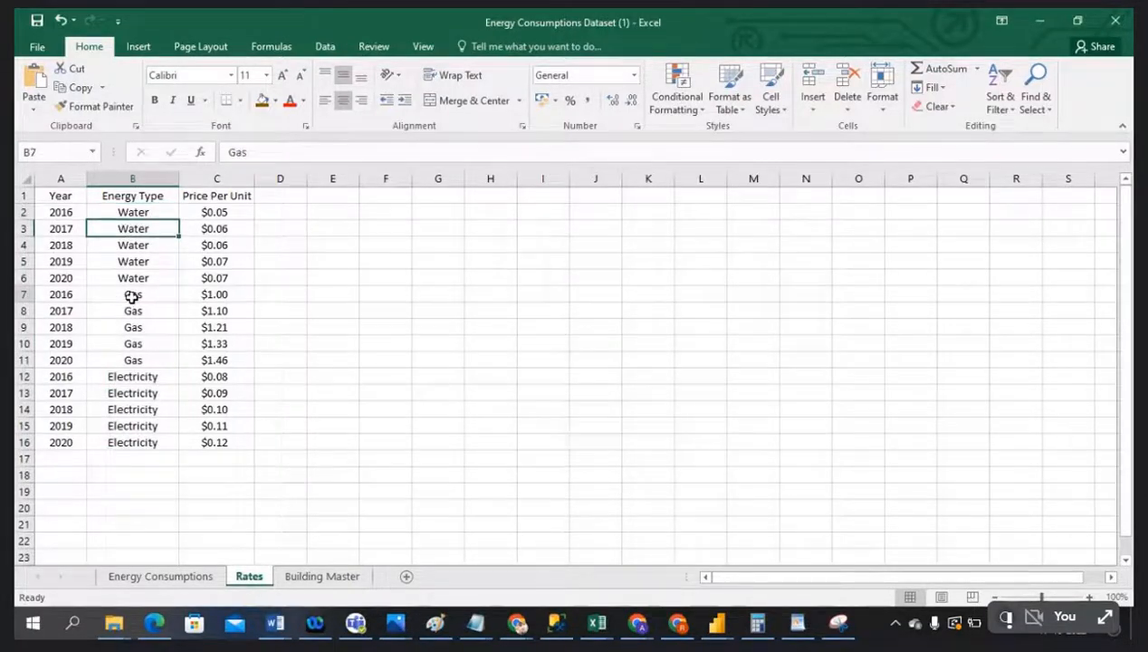
left_click(134, 377)
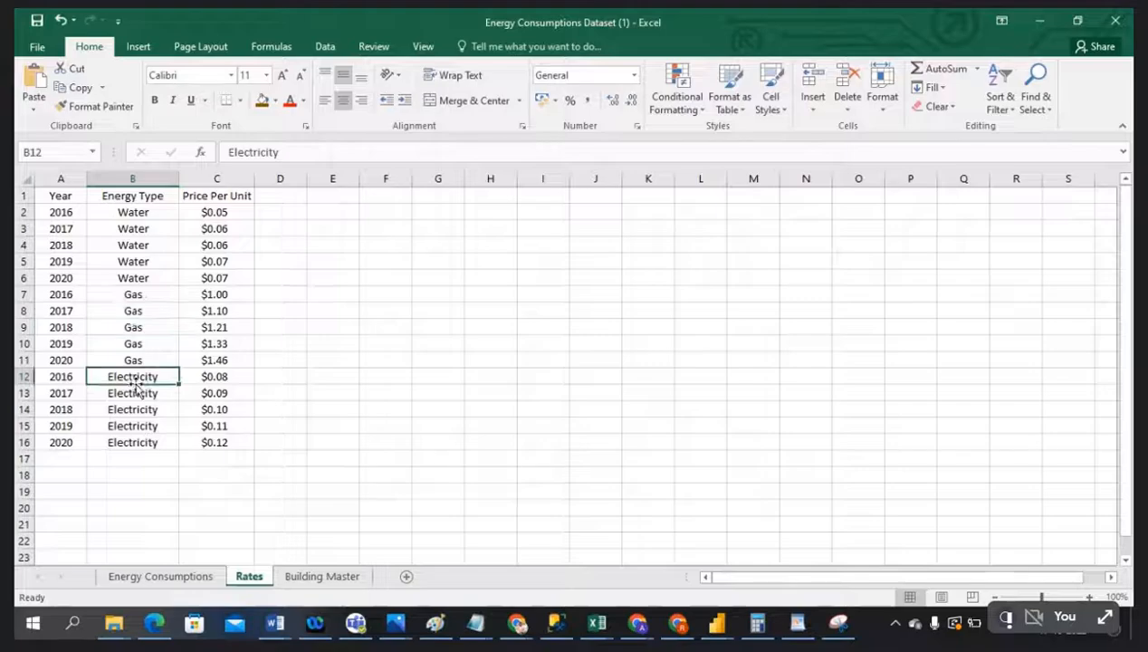
Return to the Energy Consumptions sheet and check its Electricity Consumption and Gas Consumption headings
left_click(159, 577)
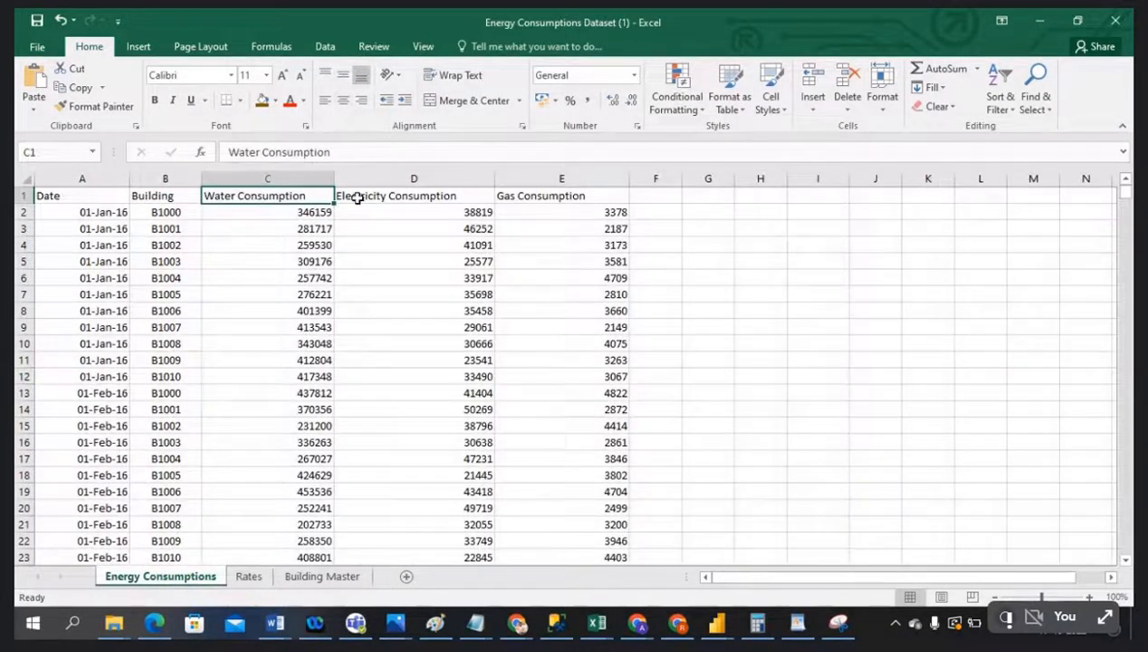
left_click(360, 196)
left_click(522, 198)
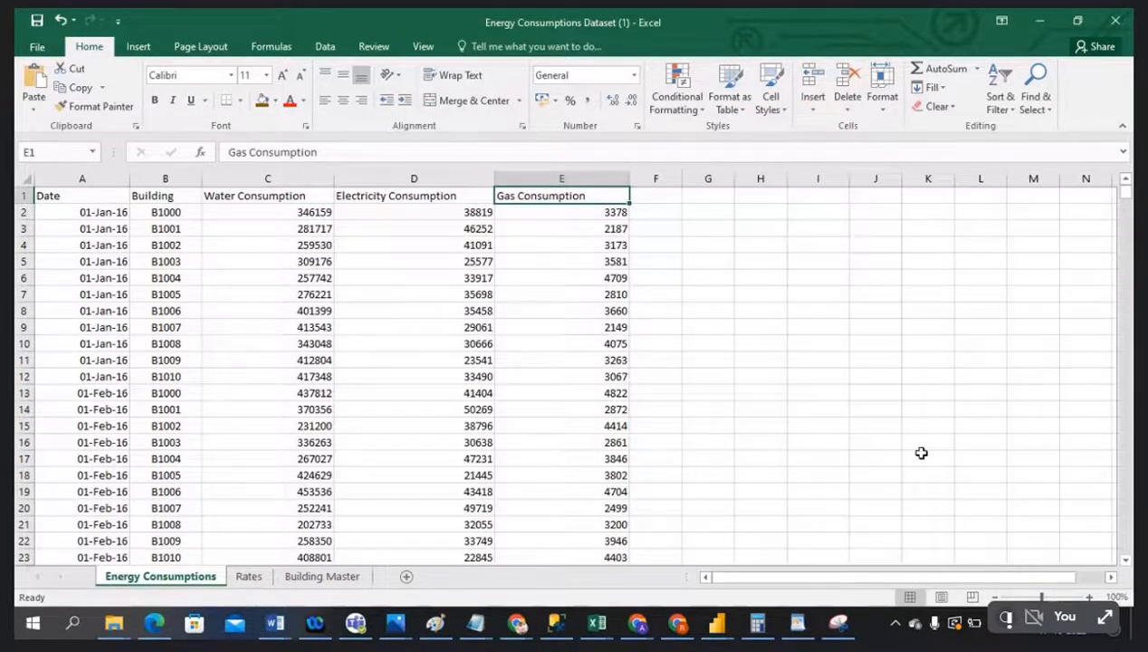
Compare the Building column on the Building Master sheet with the Building column on the Energy Consumptions sheet
left_click(316, 579)
left_click(413, 315)
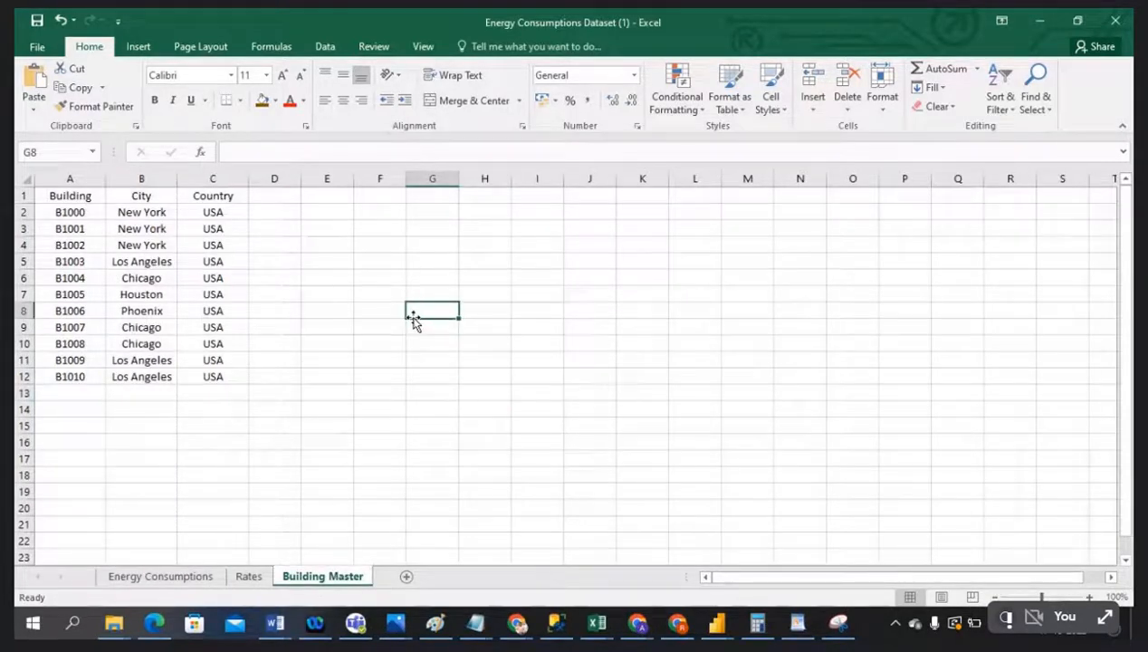
left_click(63, 179)
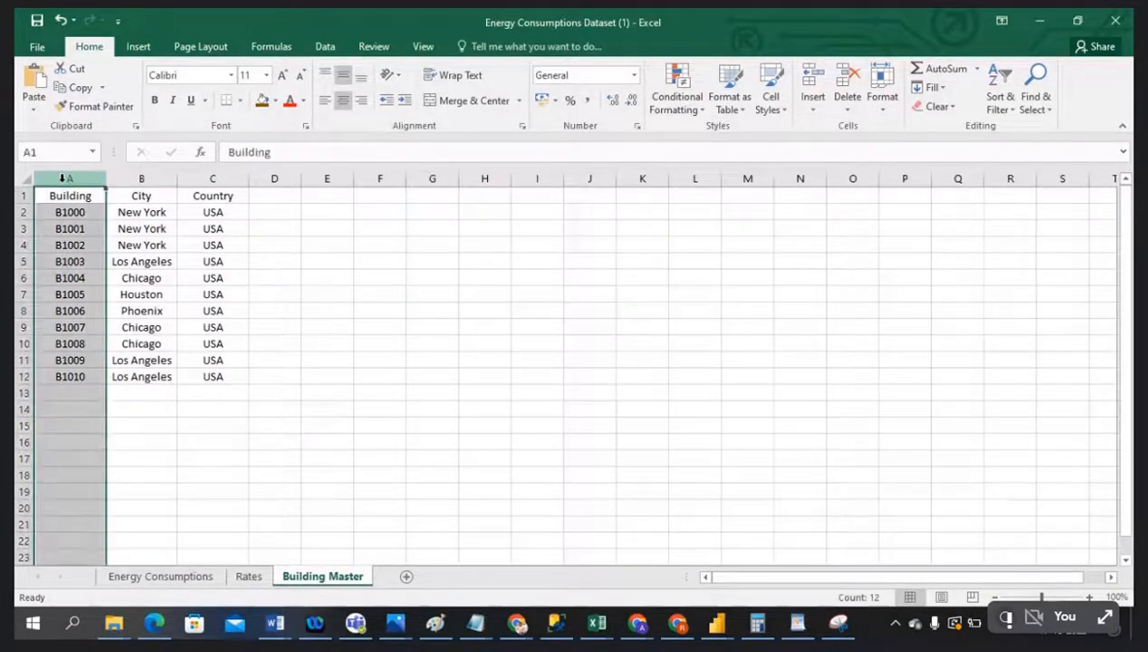
left_click(247, 577)
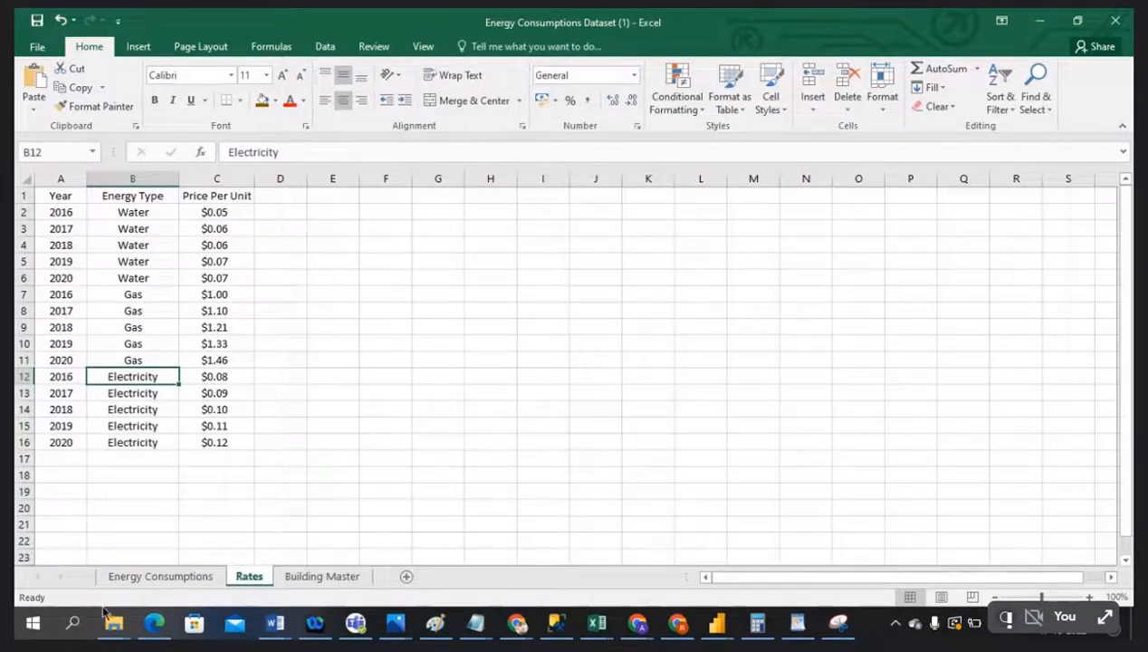
left_click(134, 579)
left_click(165, 179)
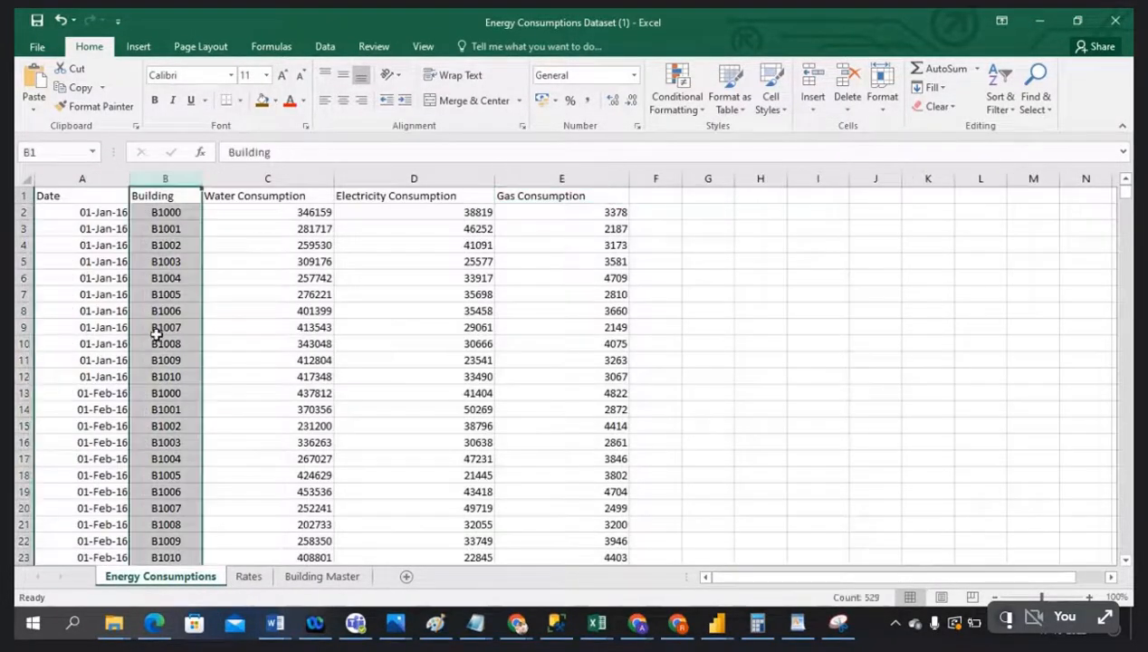
Switch to Power BI Desktop and dismiss its start screen to reach the blank report
left_click(835, 396)
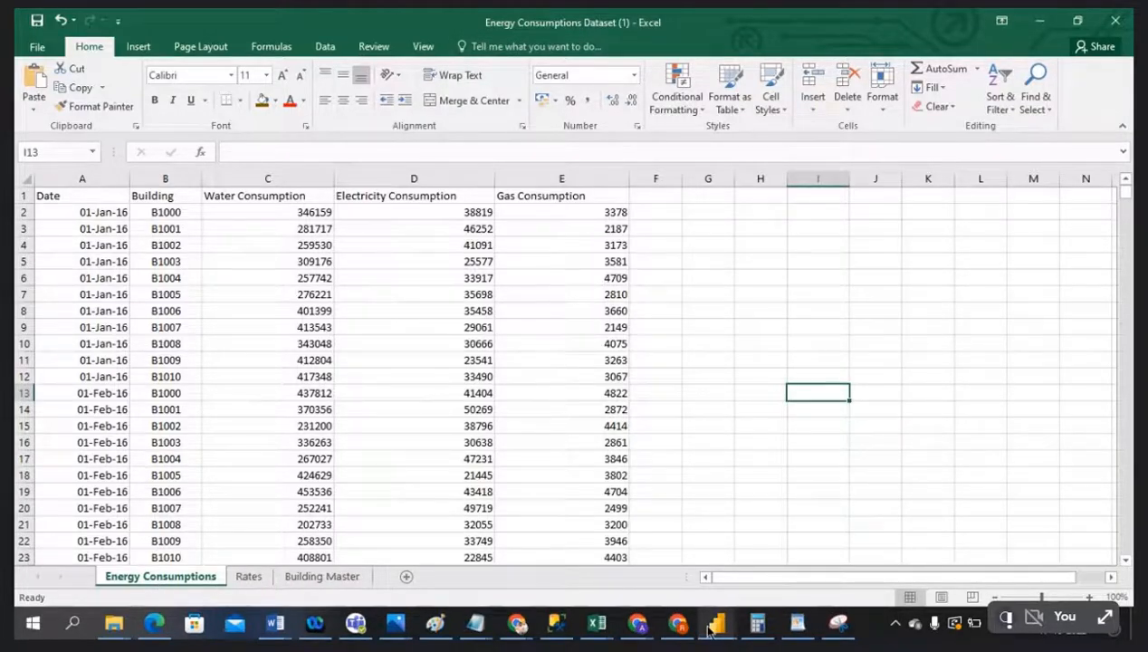
mouse_move(713, 627)
left_click(950, 549)
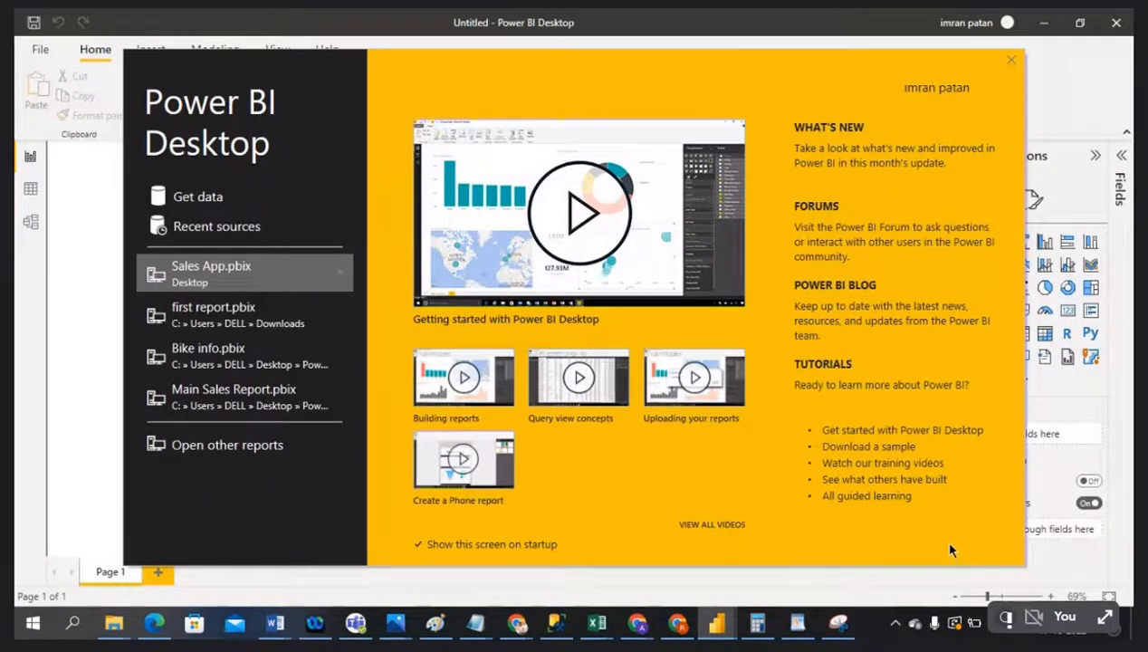
left_click(1012, 62)
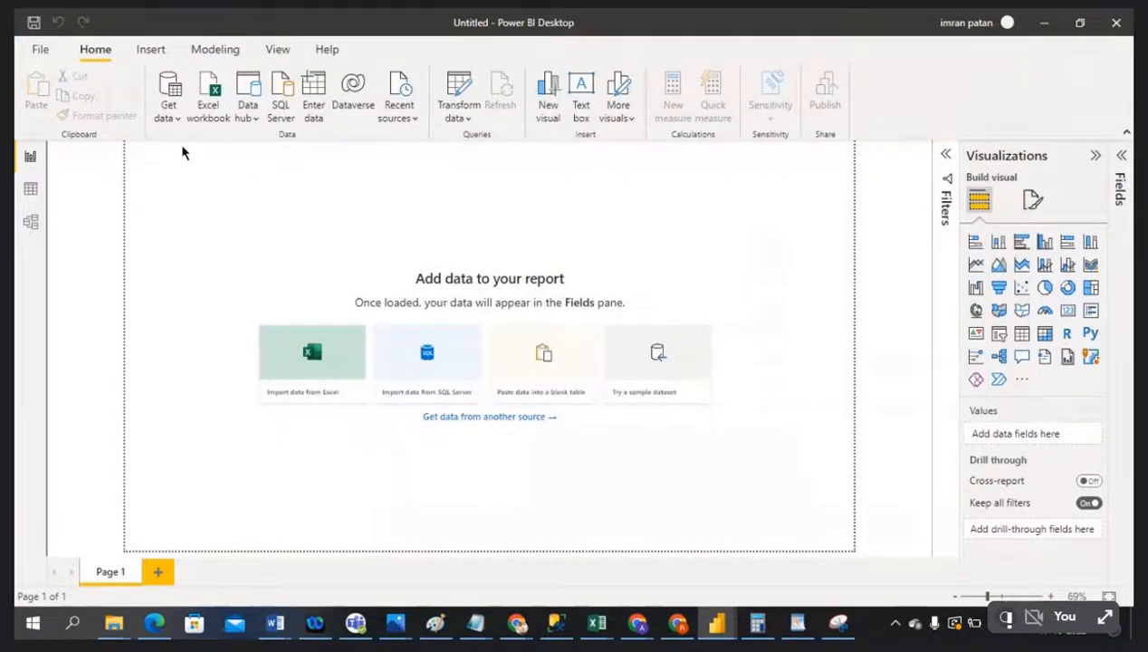
Connect the report to the Energy Consumptions Dataset (1) Excel workbook in the Downloads folder
left_click(172, 116)
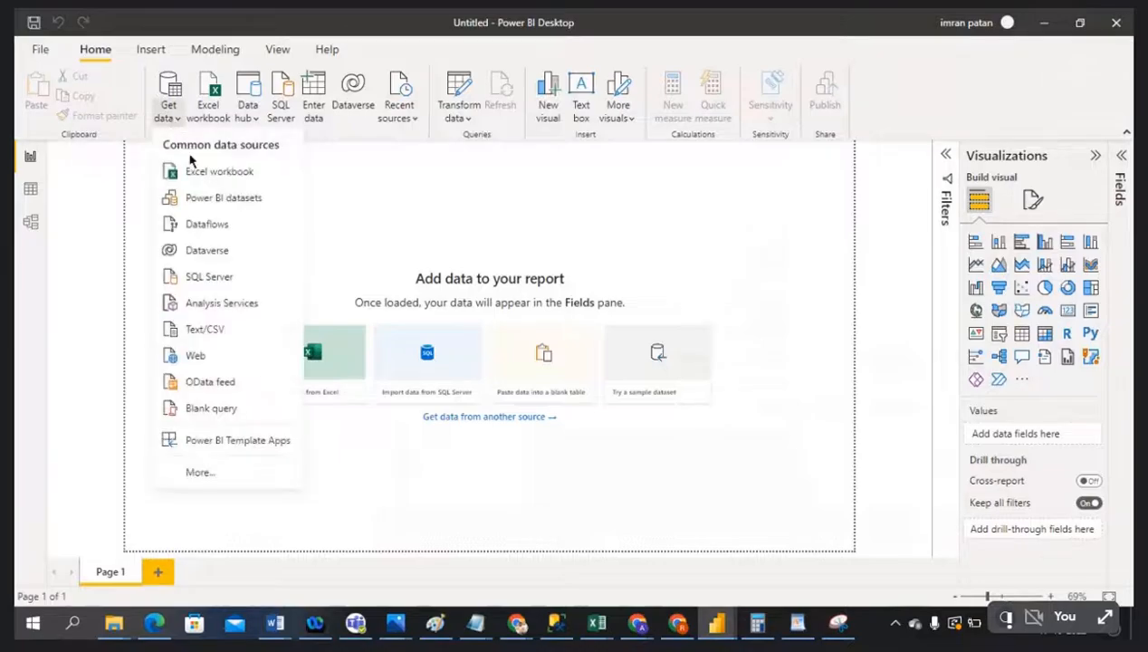
left_click(219, 178)
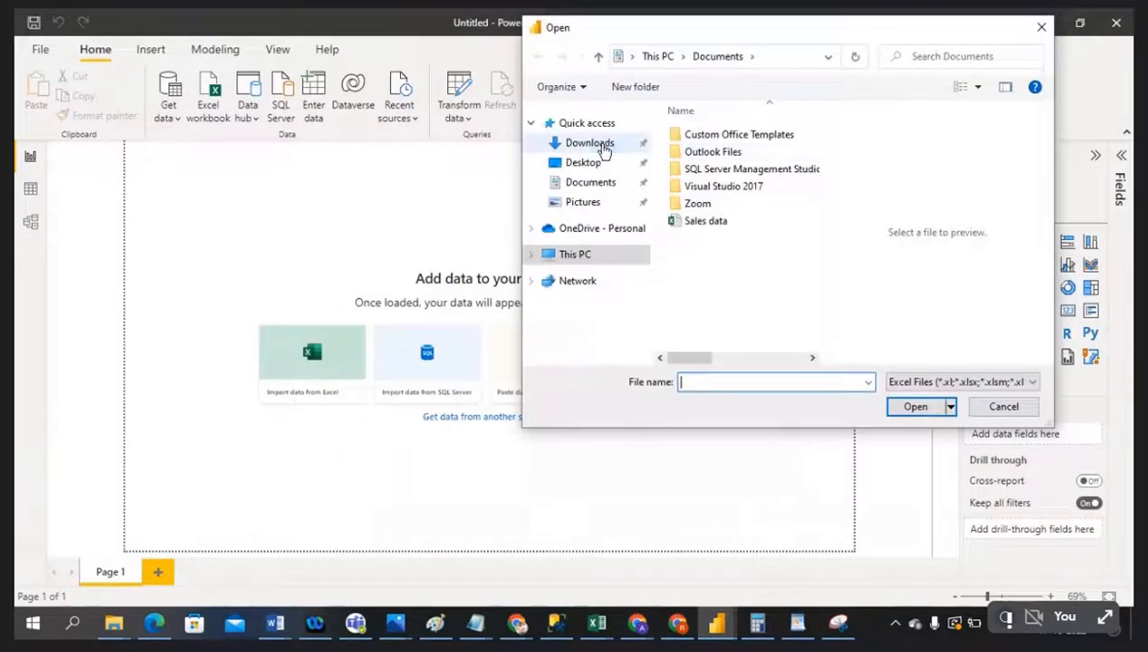
left_click(602, 148)
left_click(730, 159)
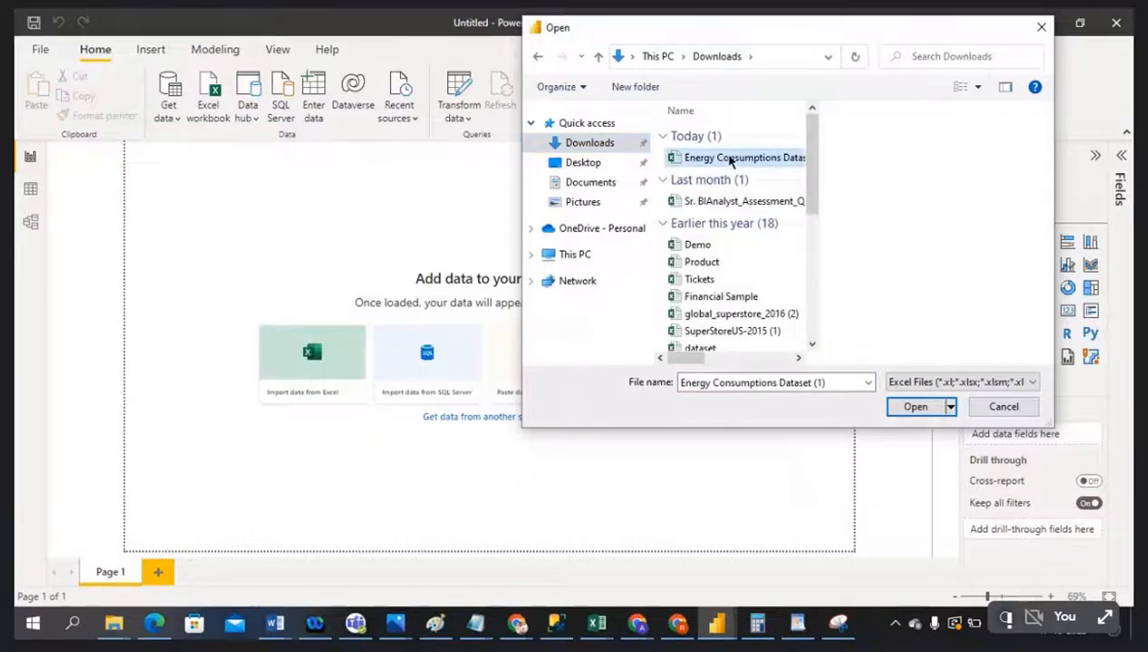
left_click(915, 405)
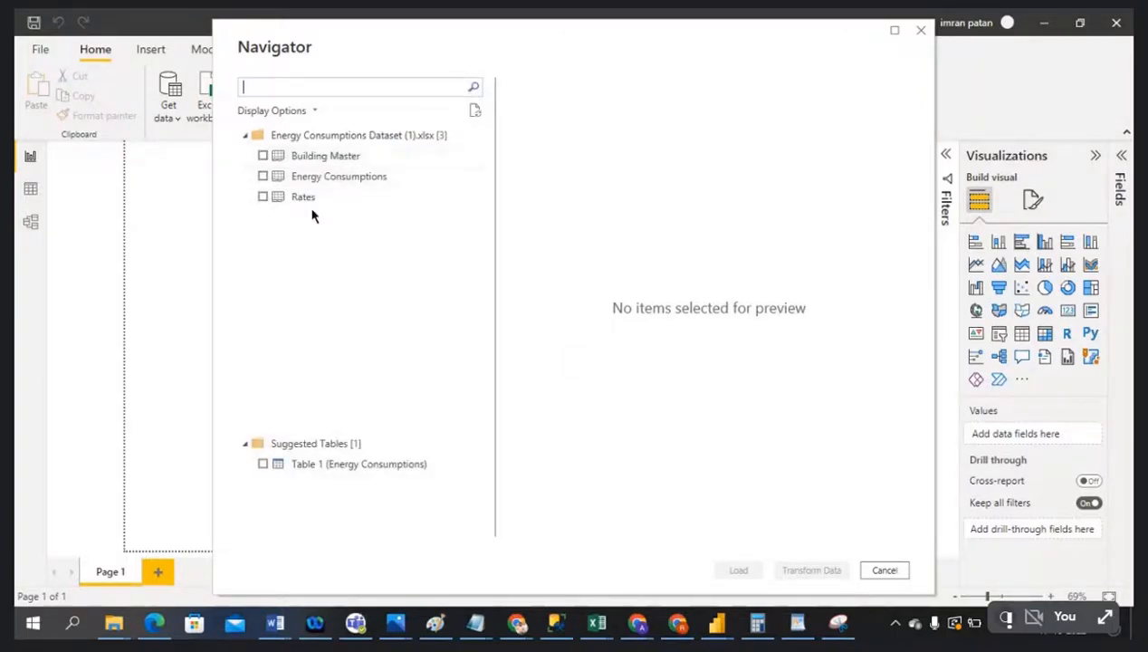
Choose the Building Master, Energy Consumptions and Rates sheets of the workbook and load them into the report
left_click(262, 156)
left_click(263, 176)
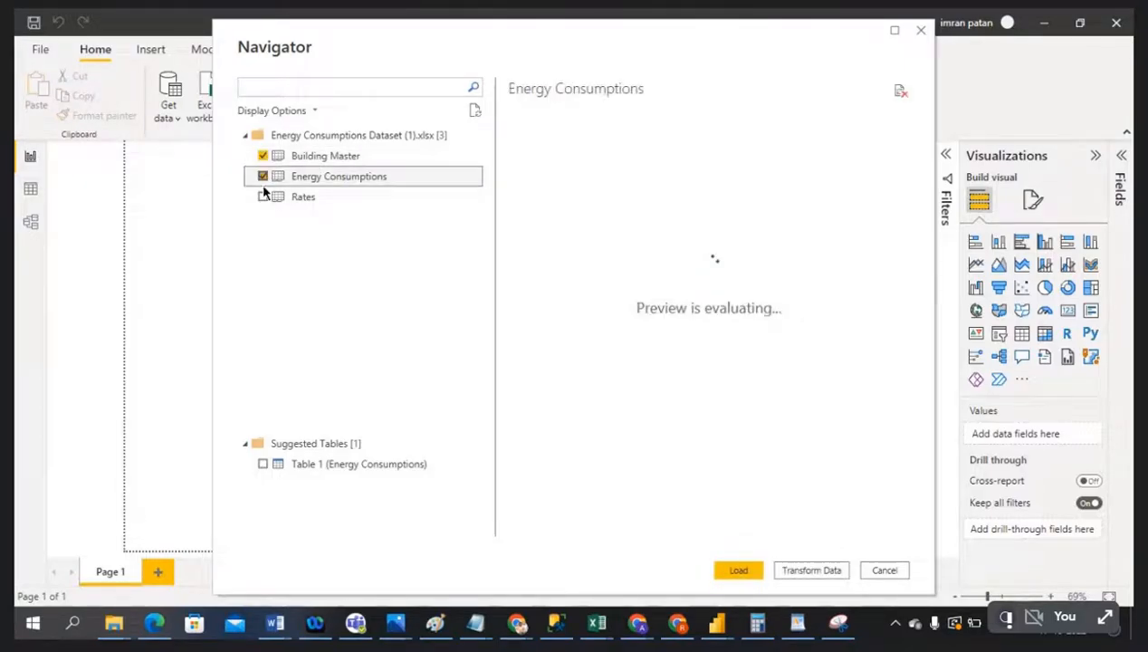
left_click(262, 198)
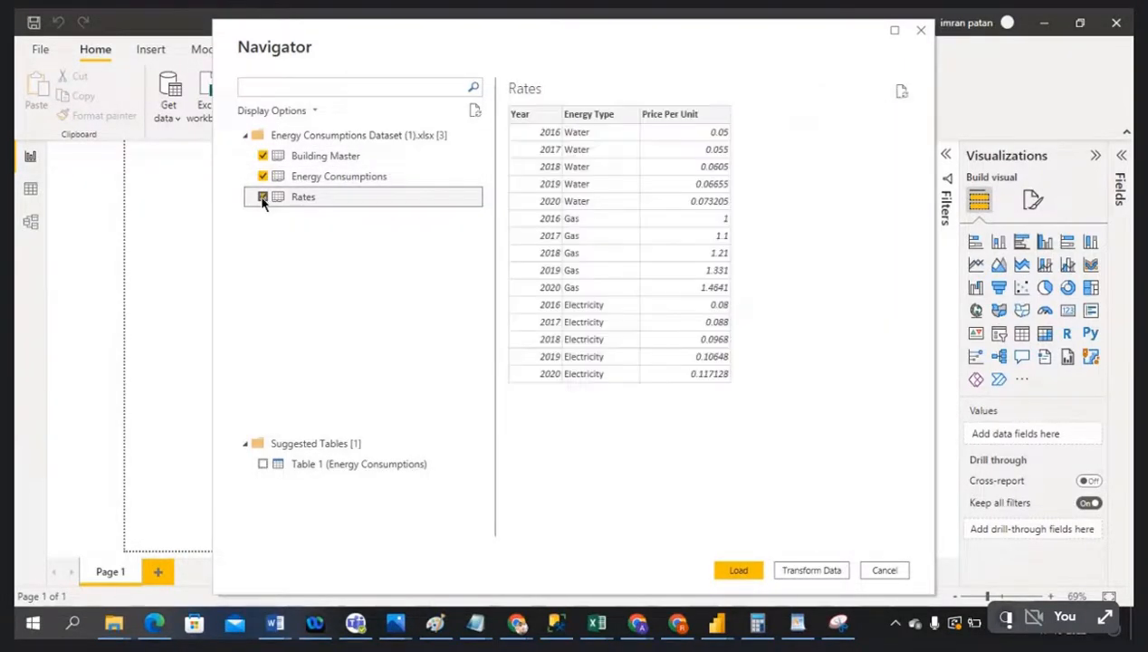
left_click(739, 570)
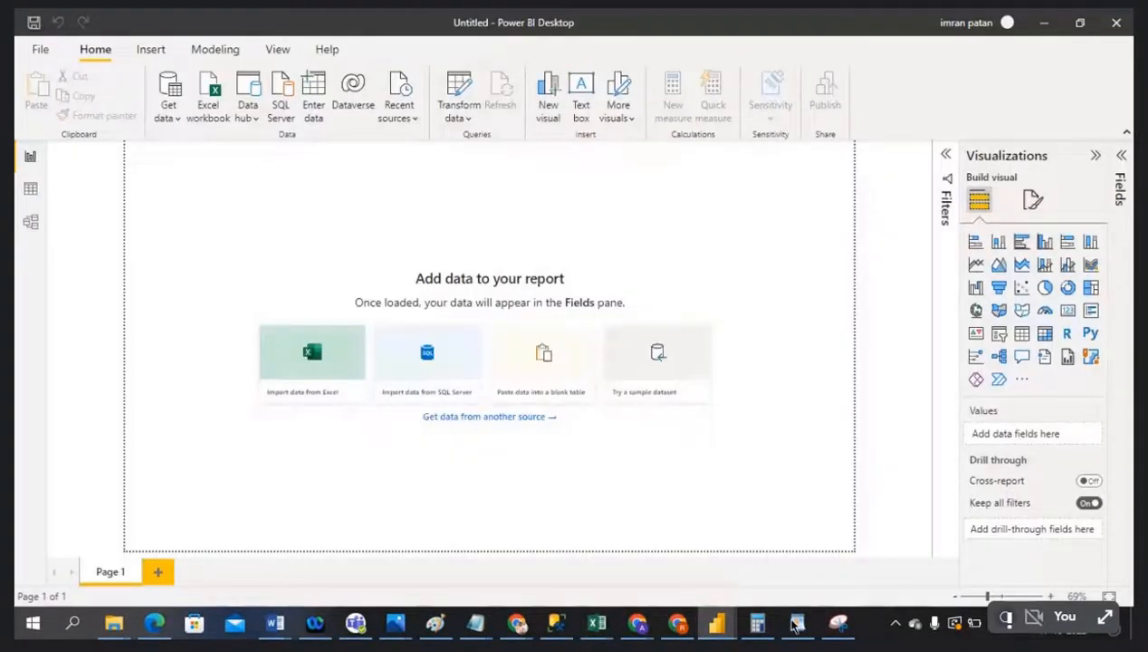
Switch to the BRD SALES document in WordPad and add a separator line of equals signs below the Production - LIVE - Owner line
left_click(795, 633)
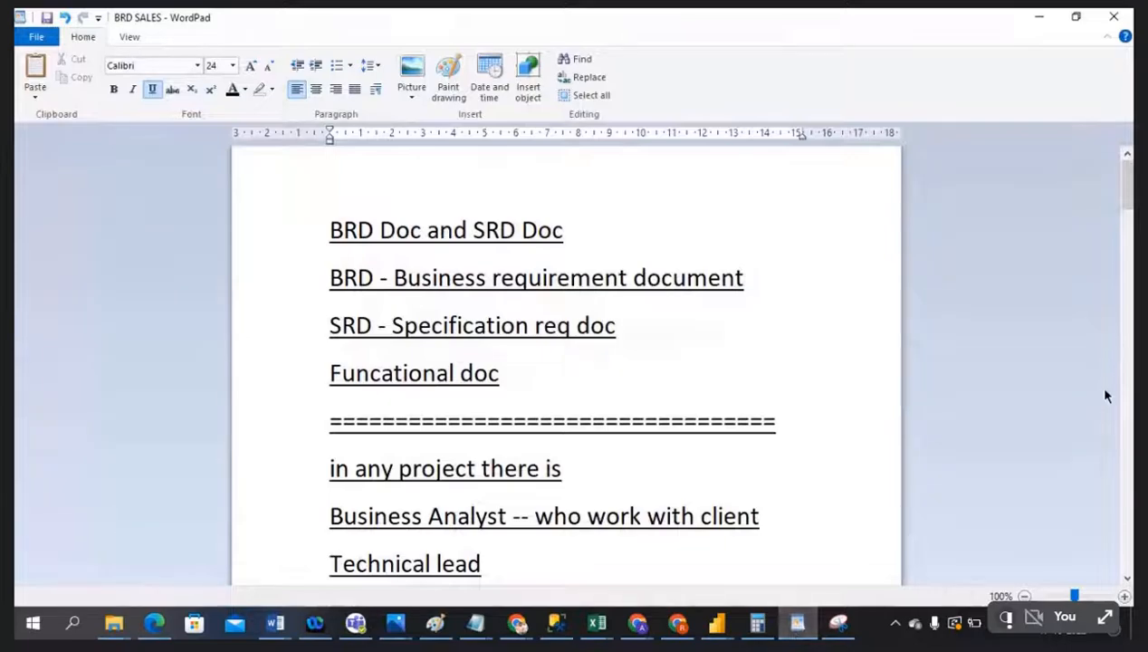
left_click_drag(1128, 175, 1128, 516)
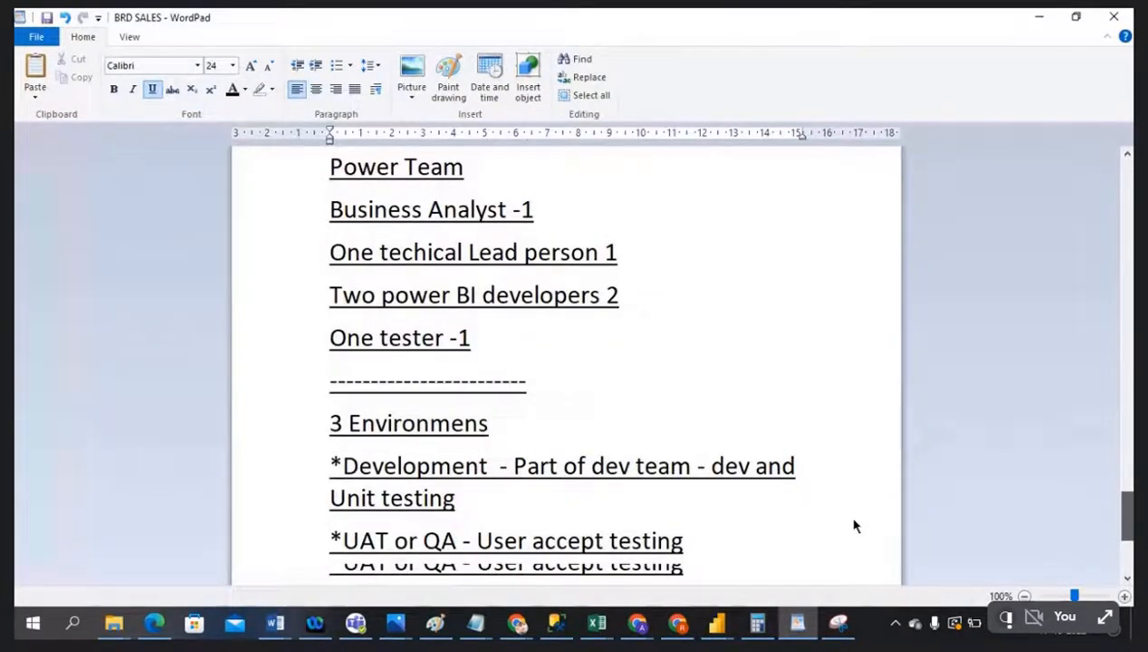
scroll(854, 525, "down", 3)
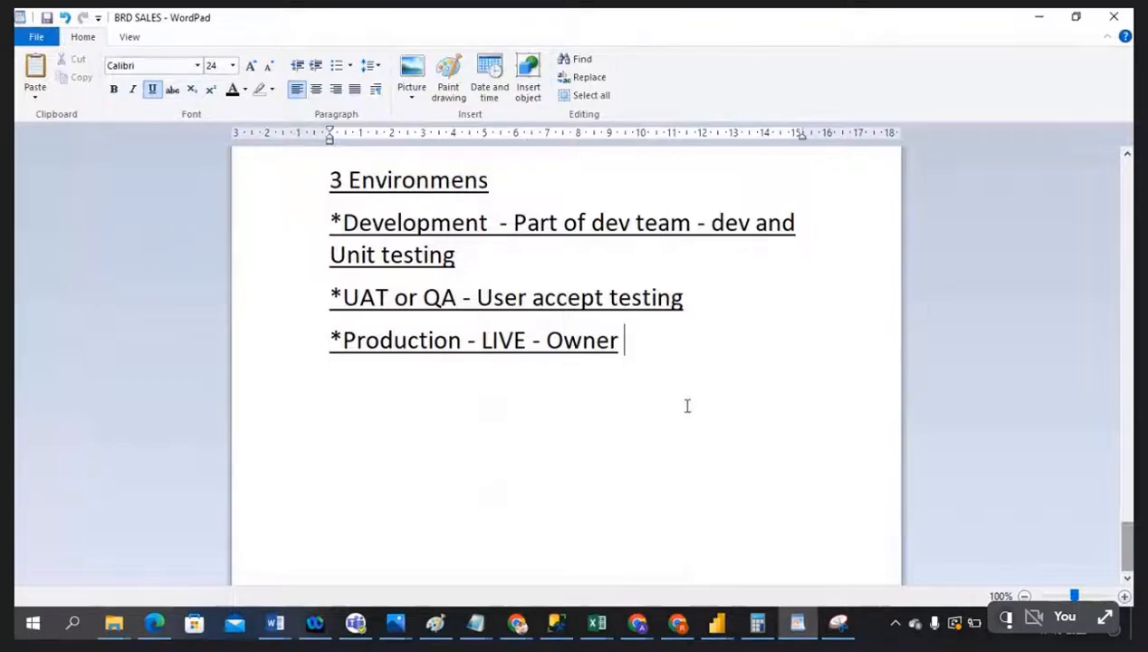
key("Return")
key("Return")
type("=============================")
key("Return")
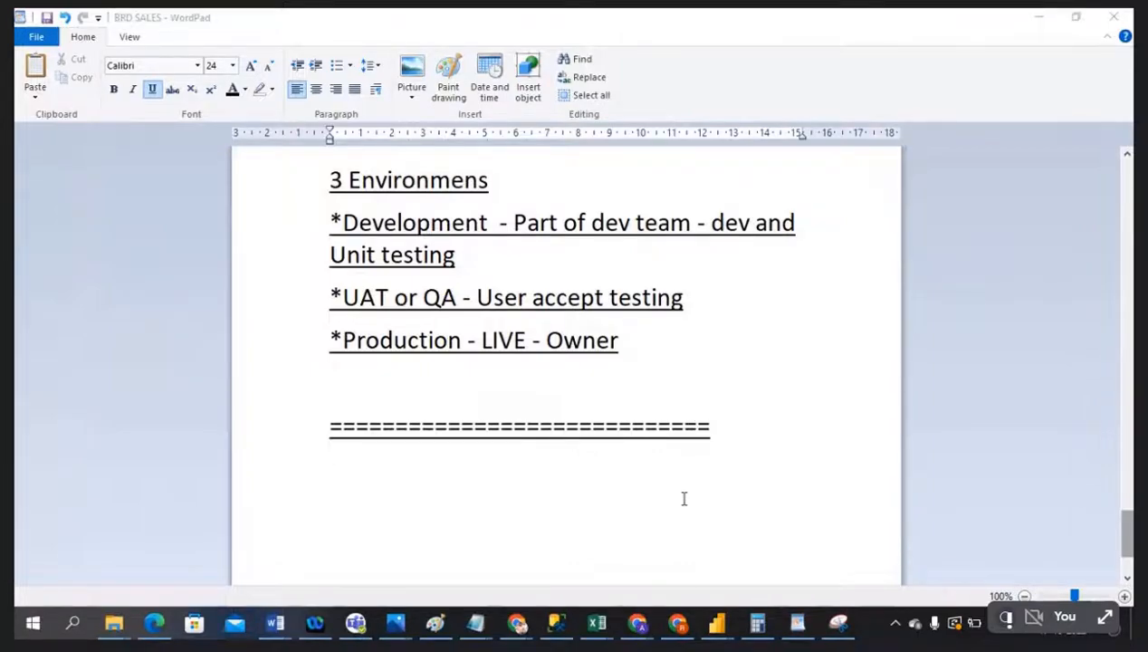
Check the progress of the table load in Power BI Desktop and return to the BRD SALES document in WordPad
key("alt+Tab")
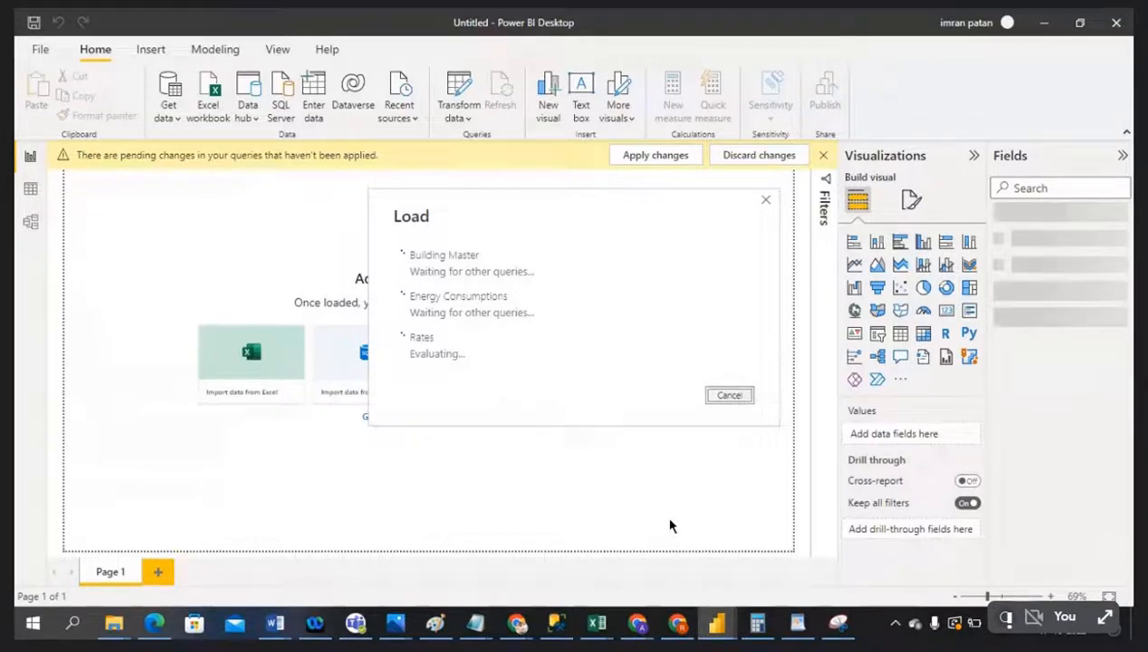
key("alt+Tab")
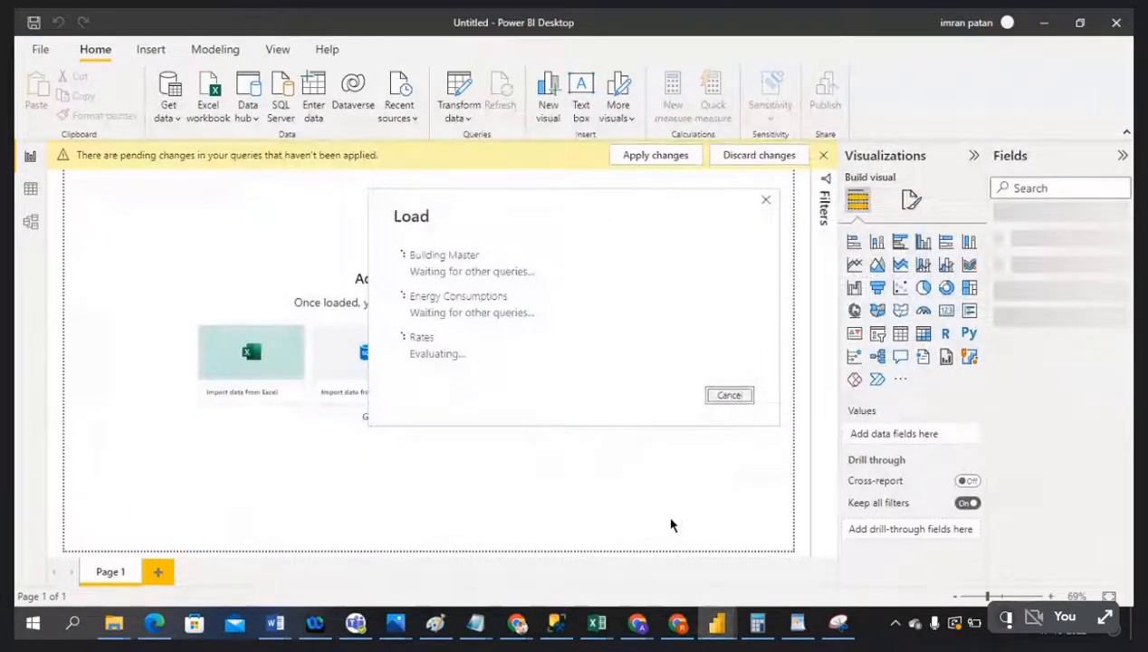
left_click(795, 625)
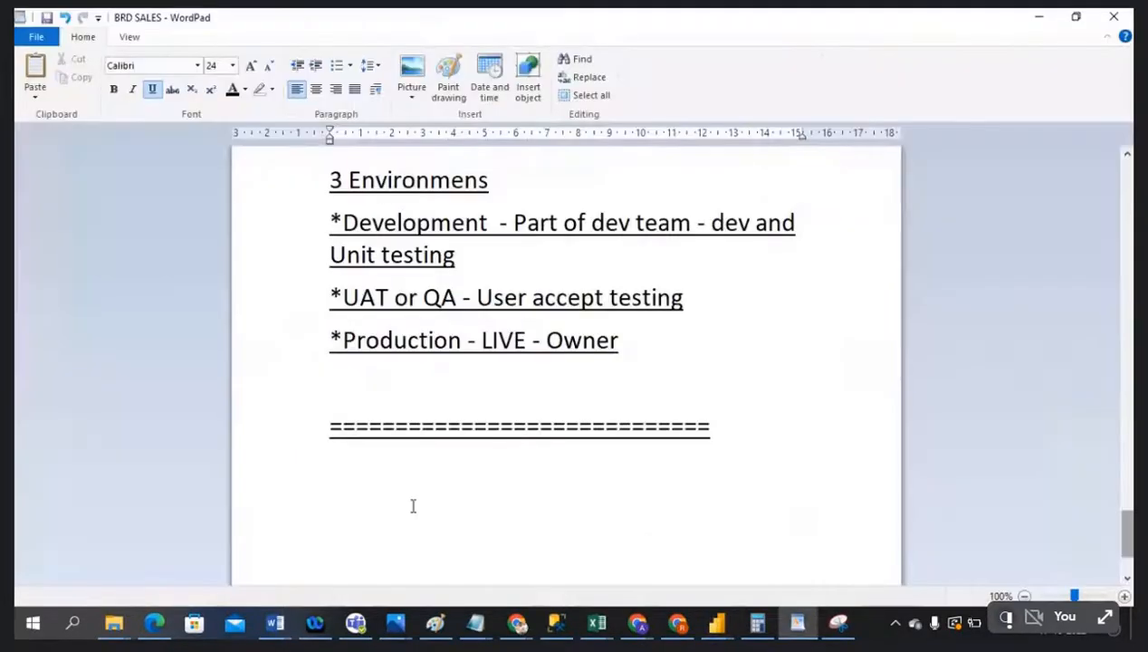
Add the heading "Power BI Daily activites or Roles and responsibilities" below the separator line, followed by a blank line
type("Power BI ")
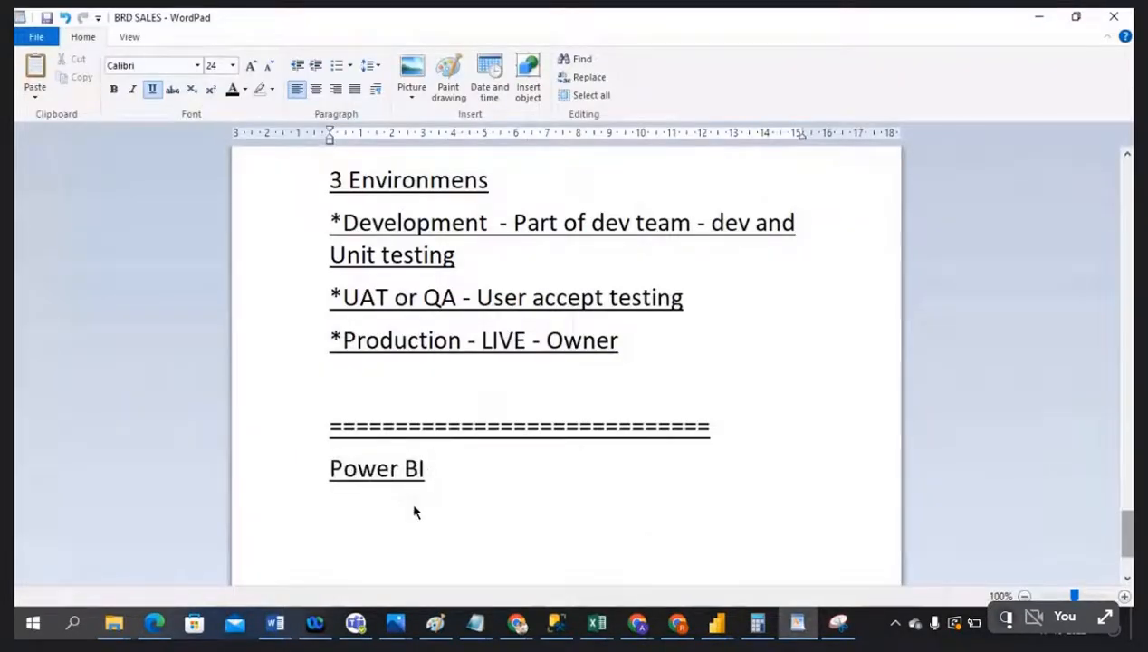
type("Daily ")
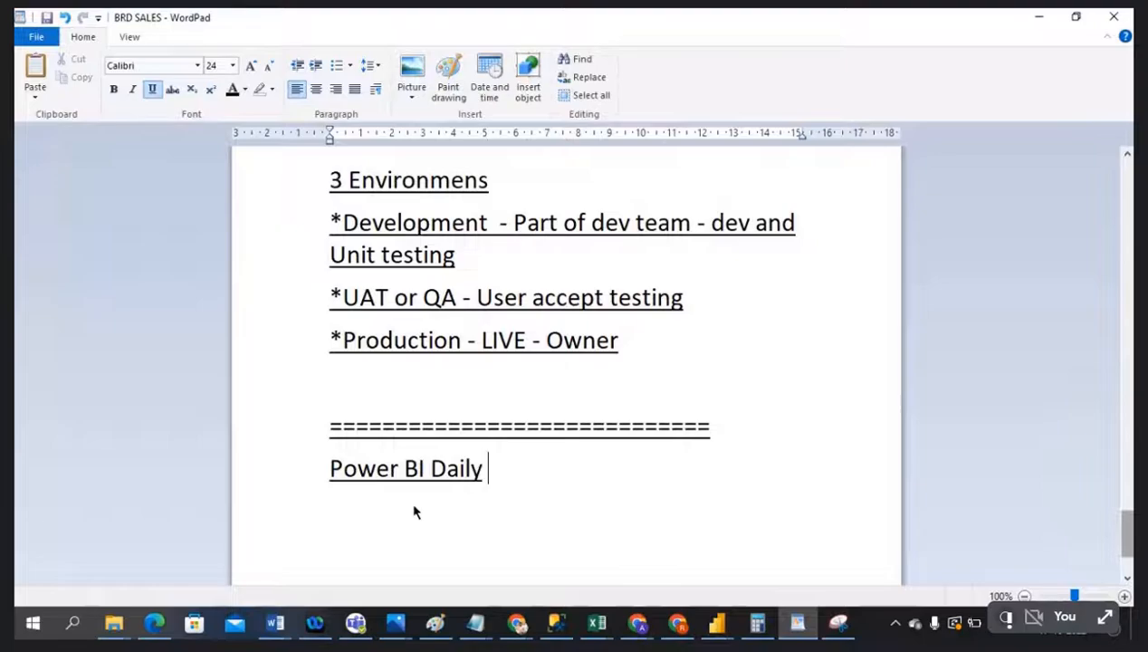
type("activite")
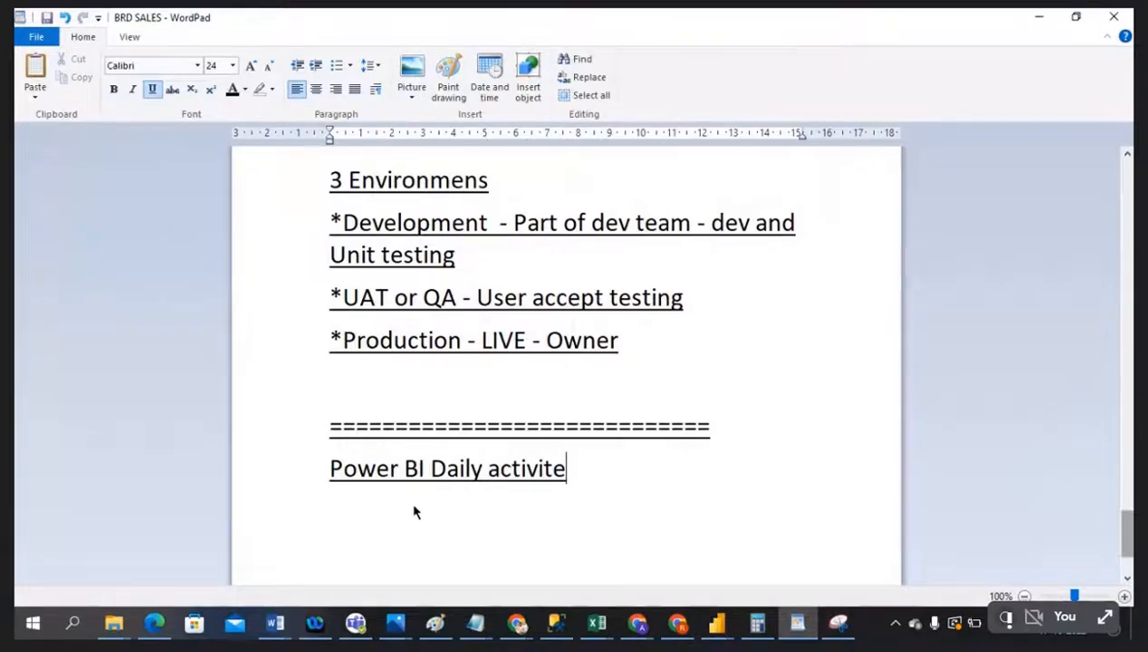
type("s or Rol")
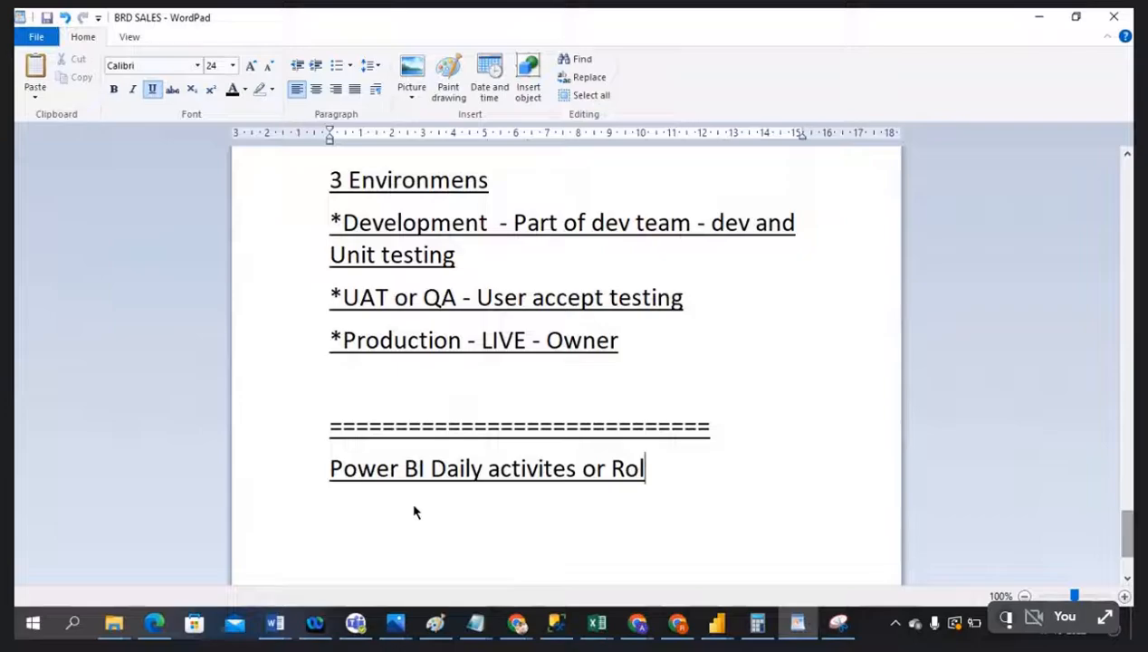
key("BackSpace")
type("les anan")
key("BackSpace")
key("BackSpace")
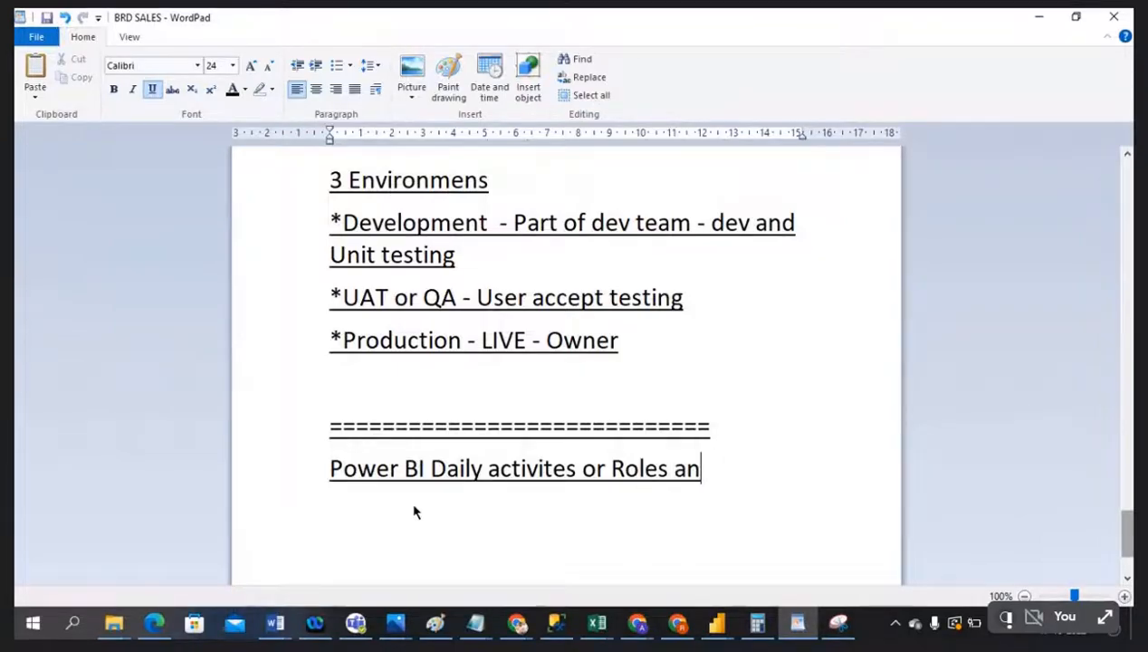
type("d resp")
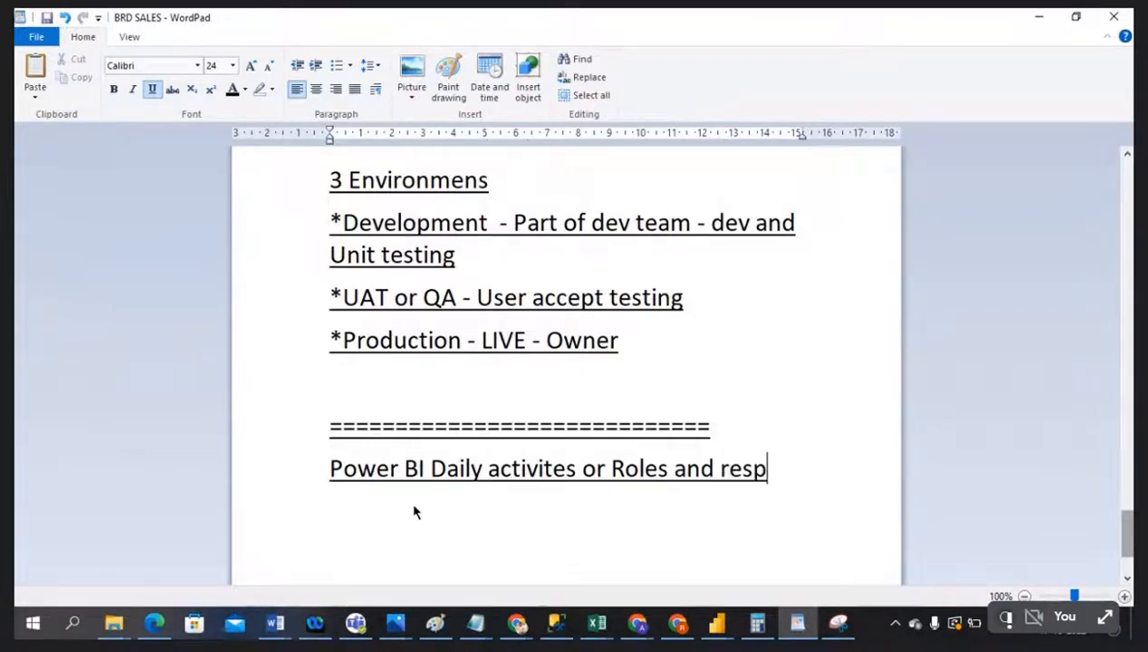
type("onsibil")
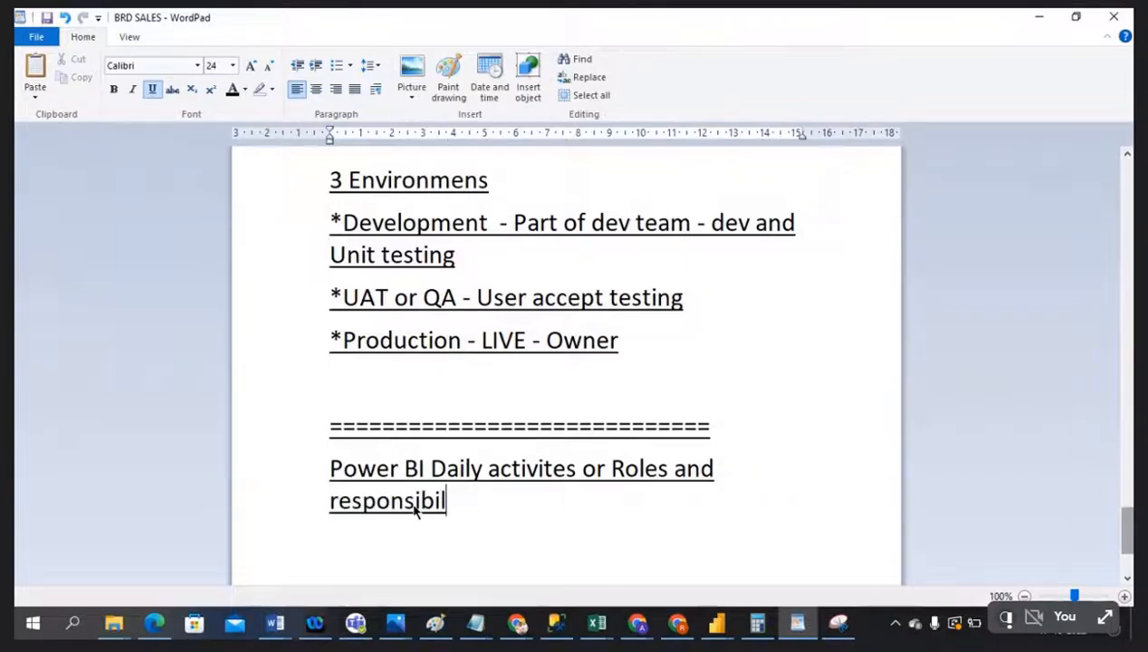
type("ites")
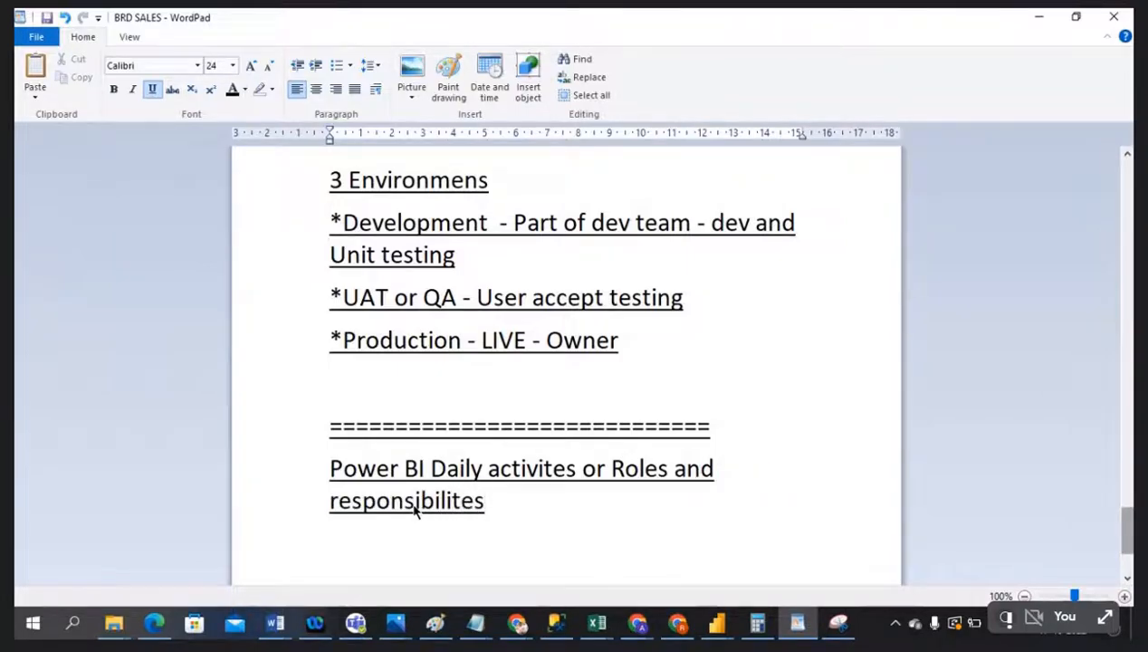
key("BackSpace")
key("BackSpace")
key("BackSpace")
key("BackSpace")
type("ities")
key("Return")
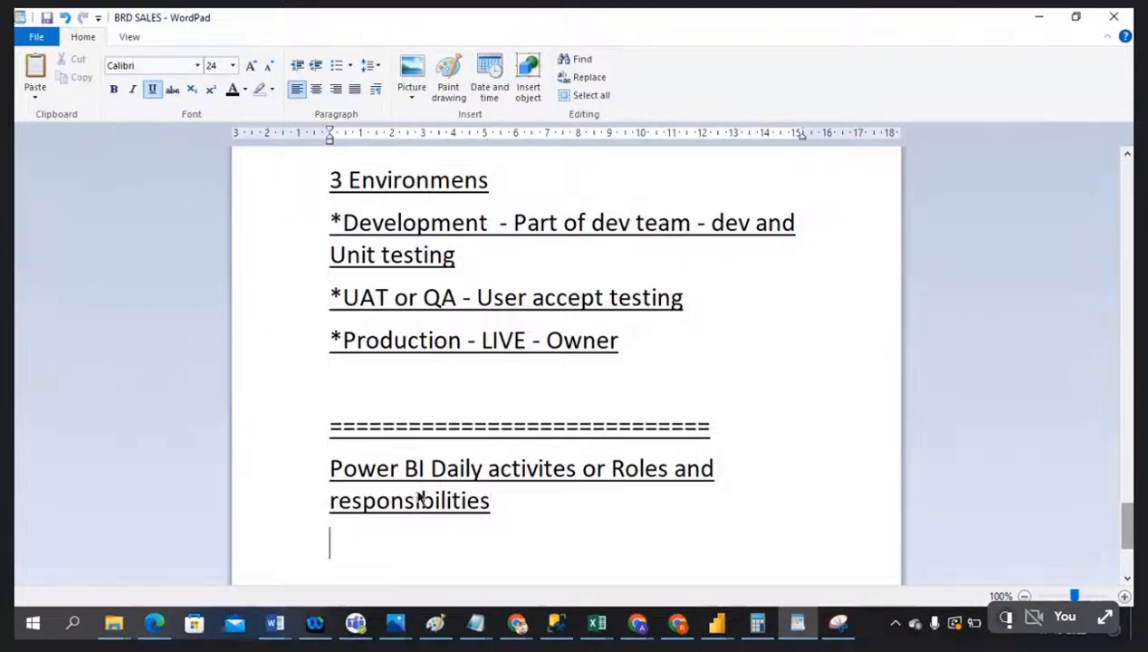
key("Return")
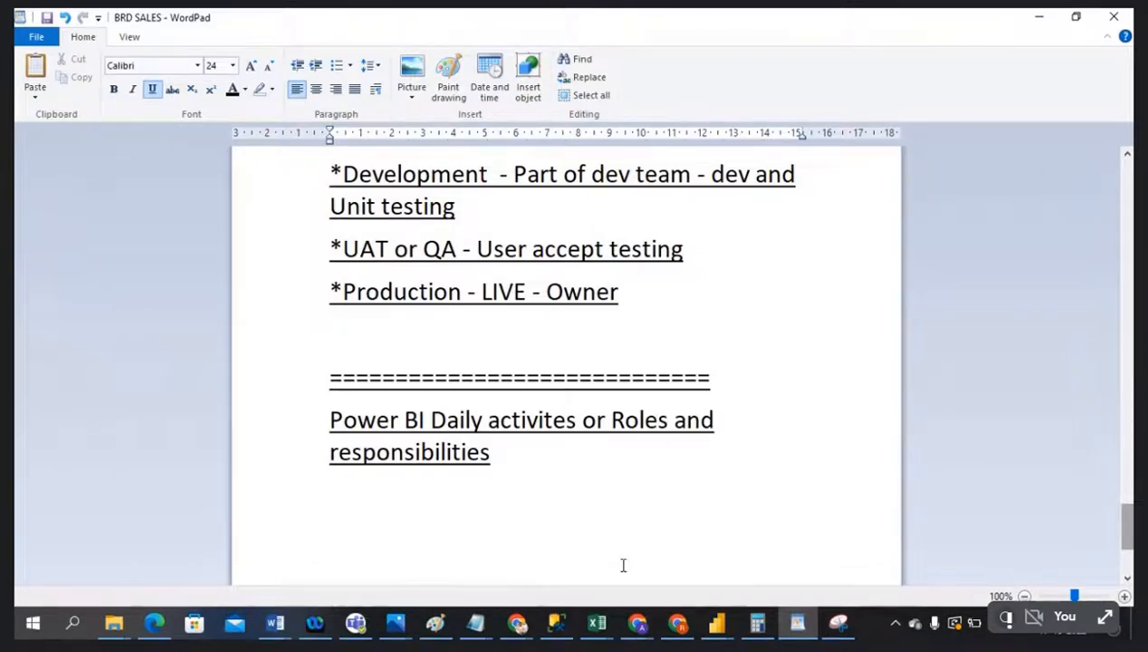
Write the first responsibility, "I extract data into power BI", below the heading
type("I ext")
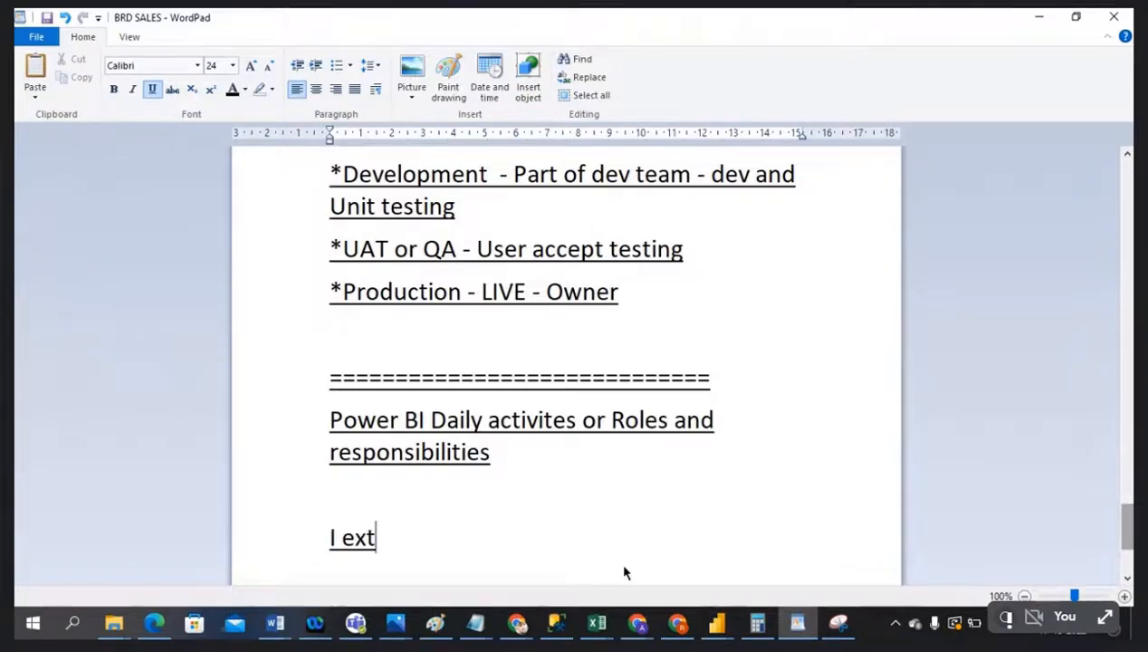
type("ract data i")
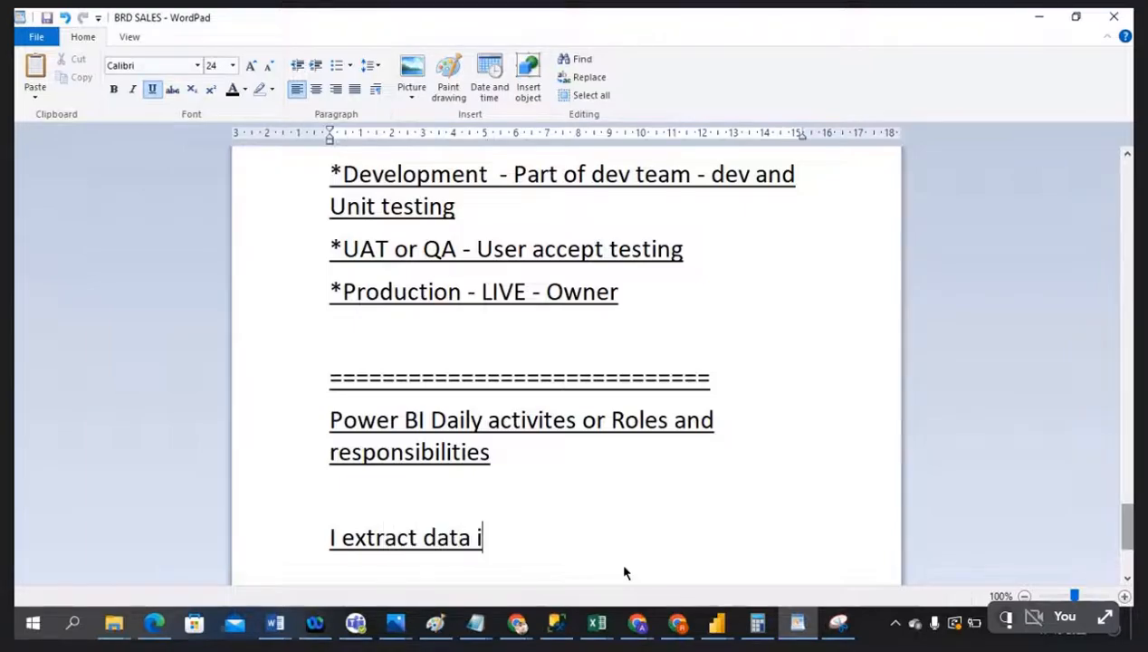
type("nto po")
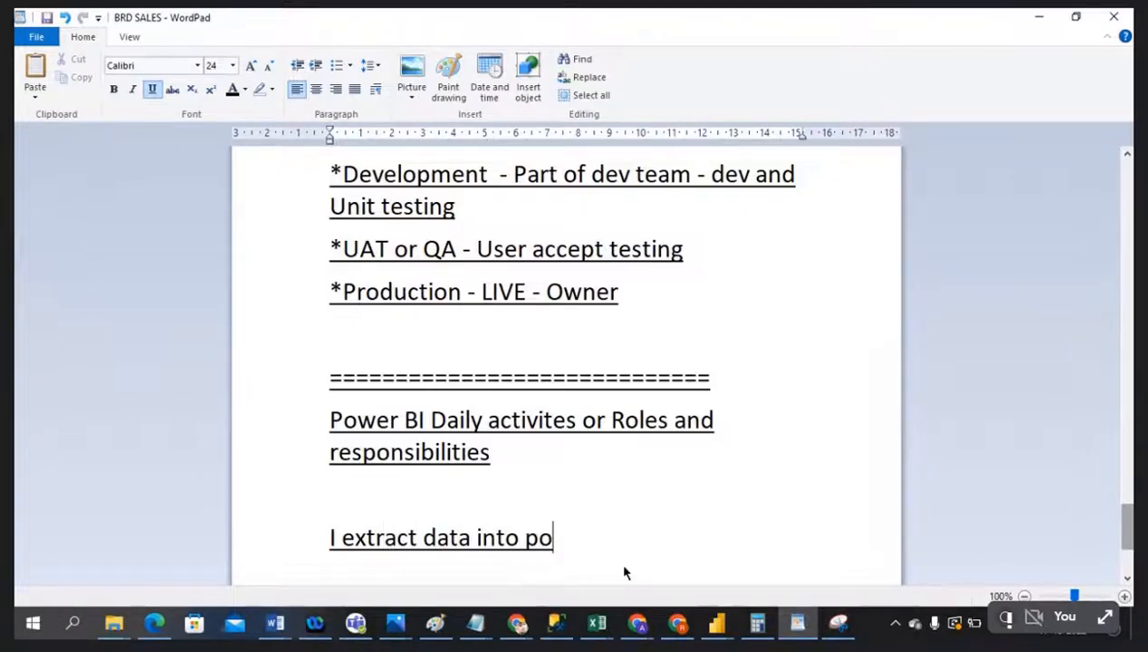
type("wer B")
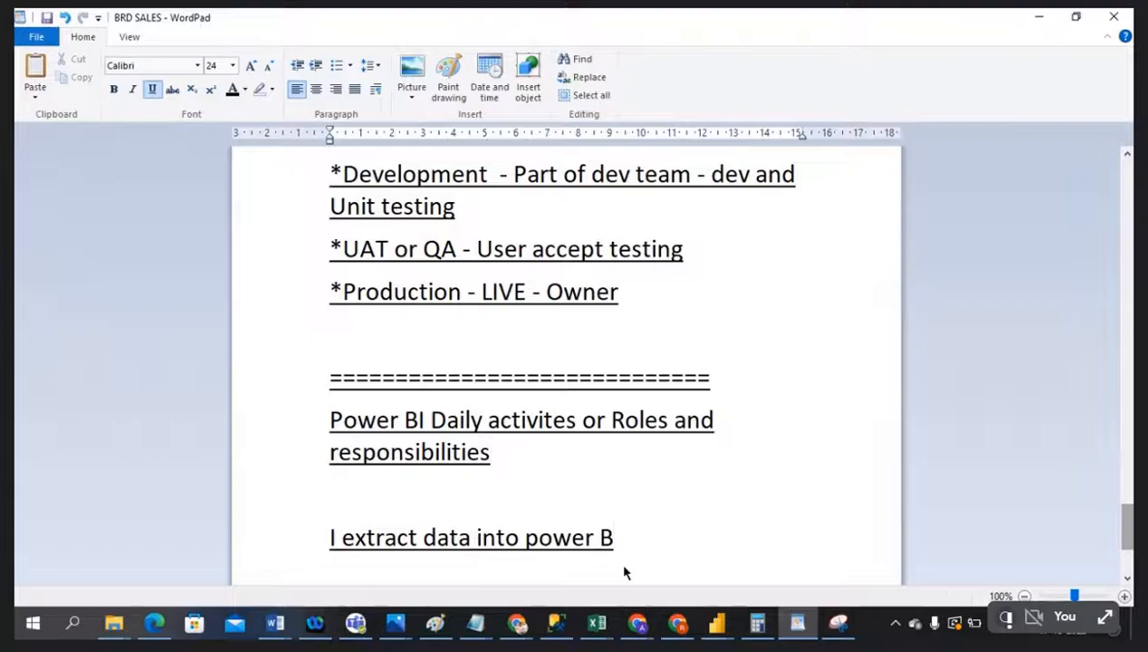
type("I")
key("Return")
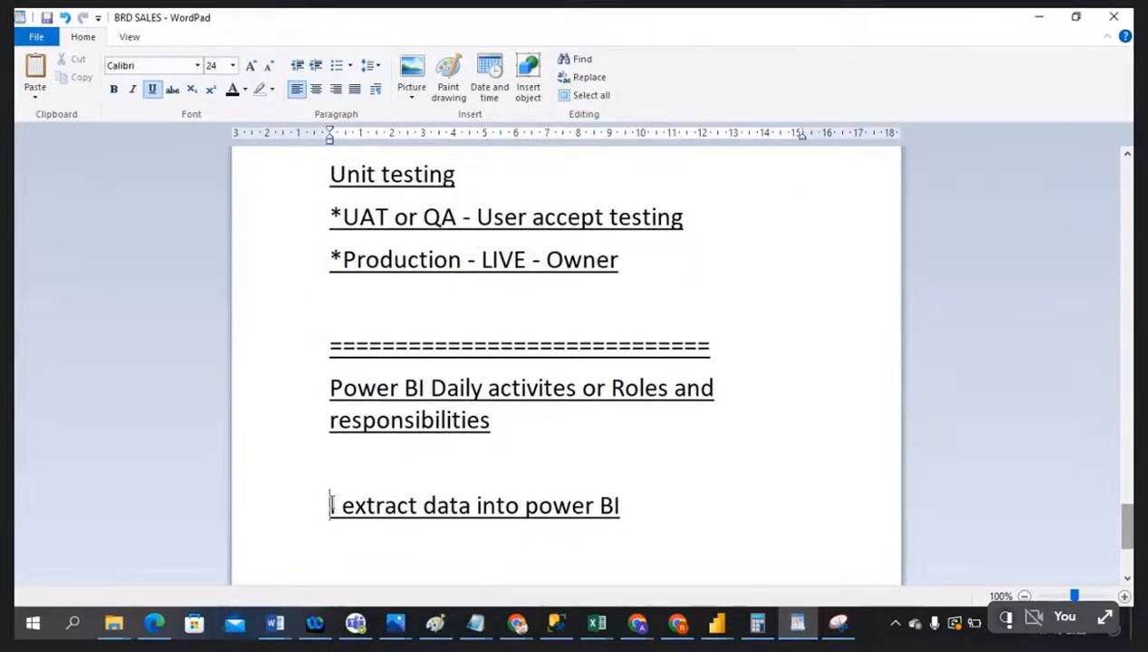
Put an asterisk before the first responsibility and extend its end with "from diff source data base,"
type("*")
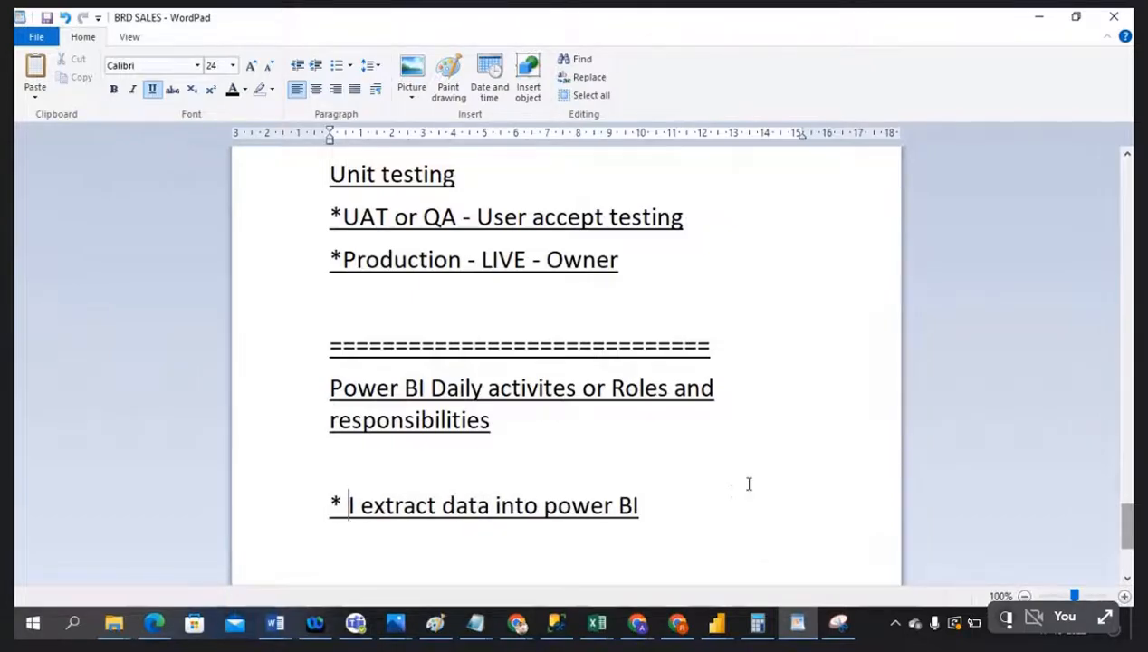
left_click(735, 508)
type("from d")
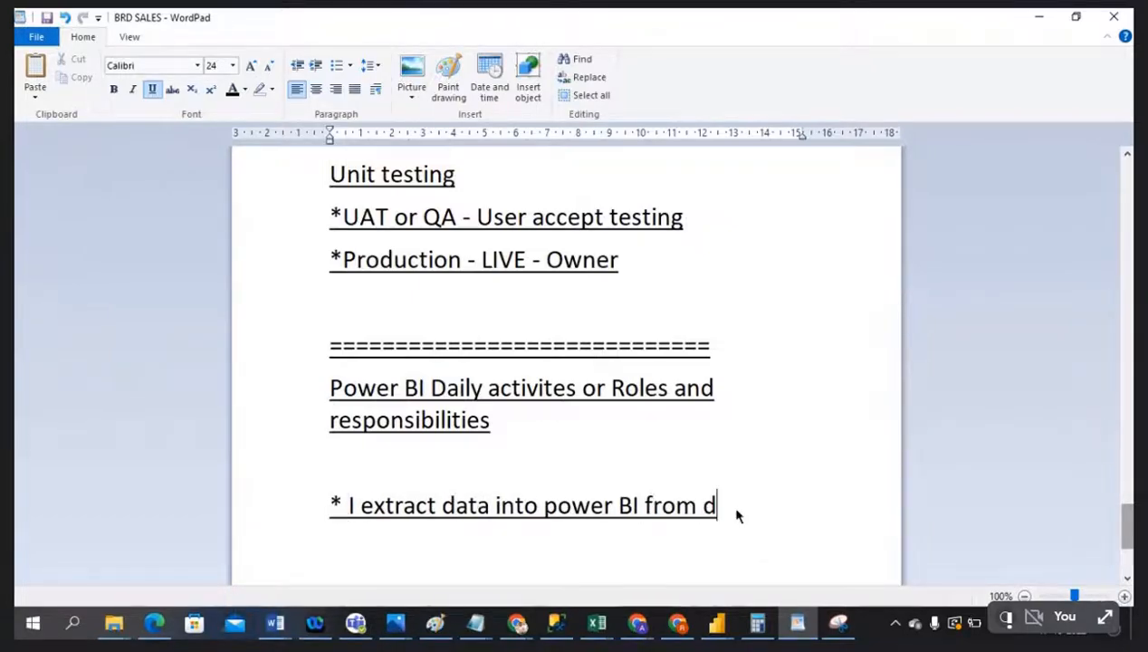
type("iff source d")
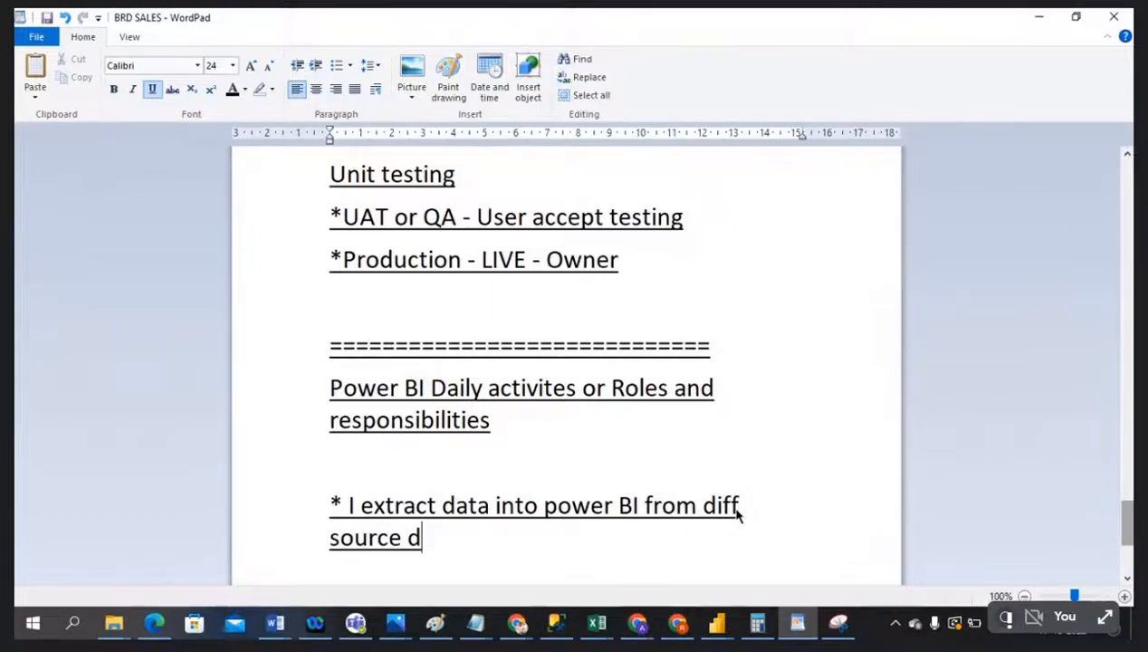
type("ata bas")
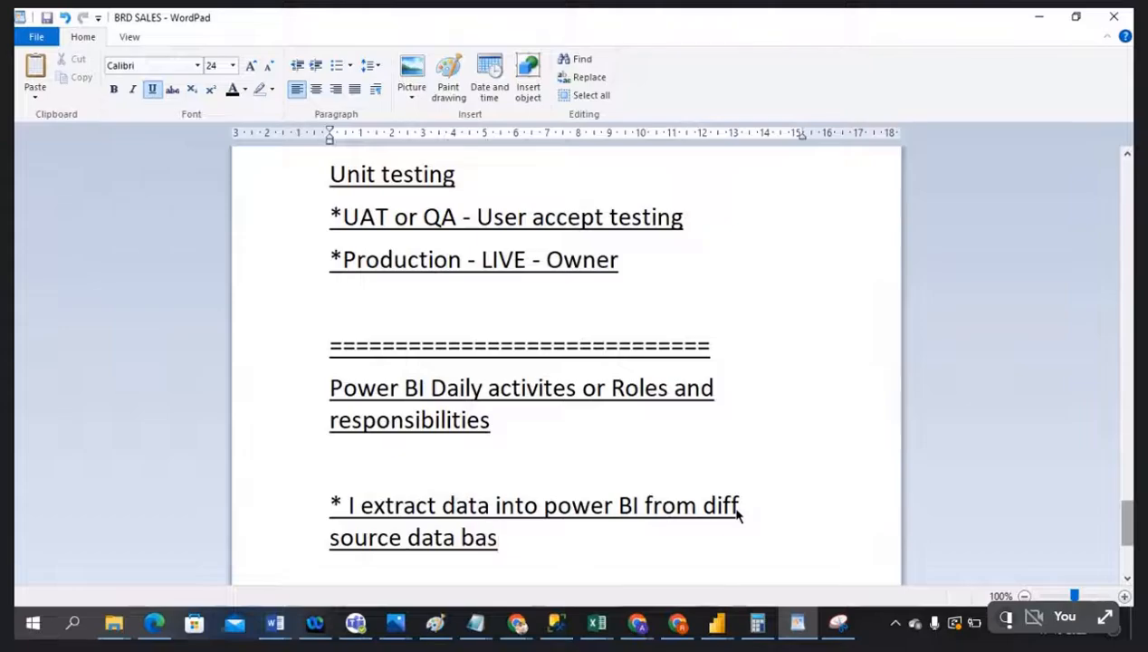
type("e,")
key("Return")
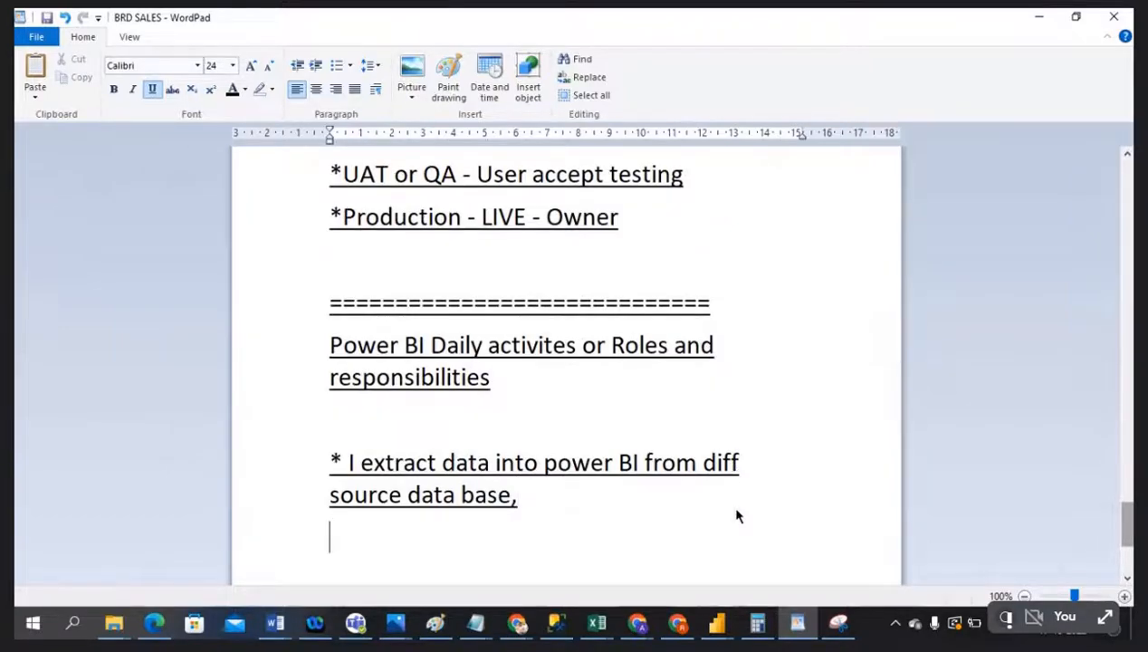
Write "It can BE sql server or Xl or Oracle or Azure" on the line below the first responsibility
type("Itca")
key("BackSpace")
key("BackSpace")
type("can BE ")
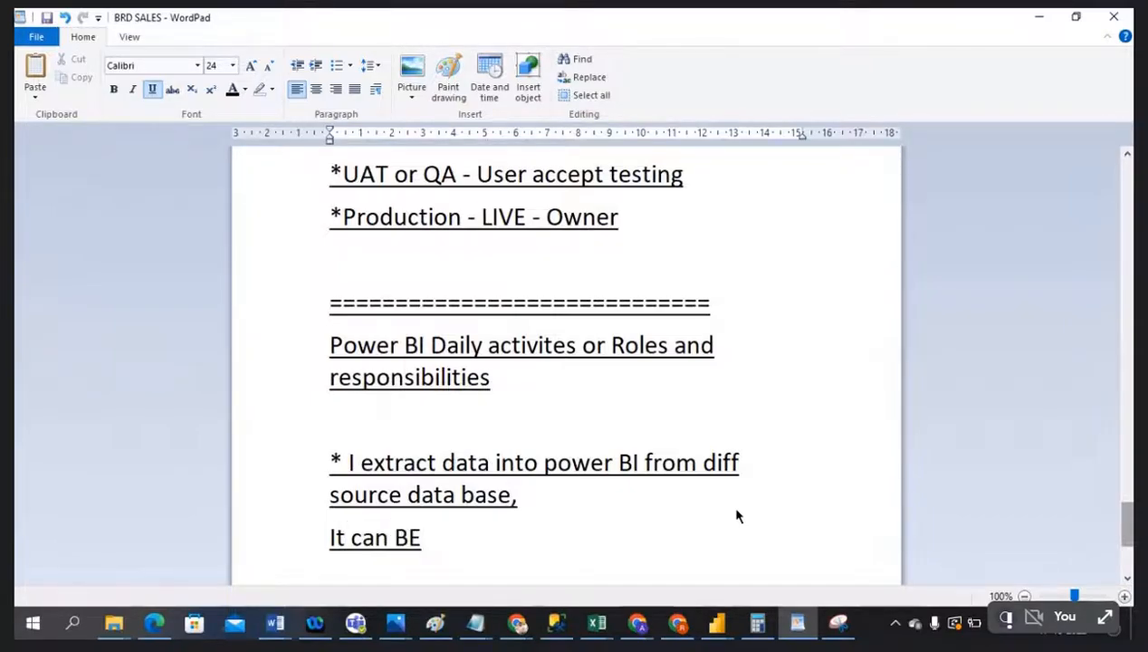
type("sql se")
type("rve")
key("BackSpace")
type("v")
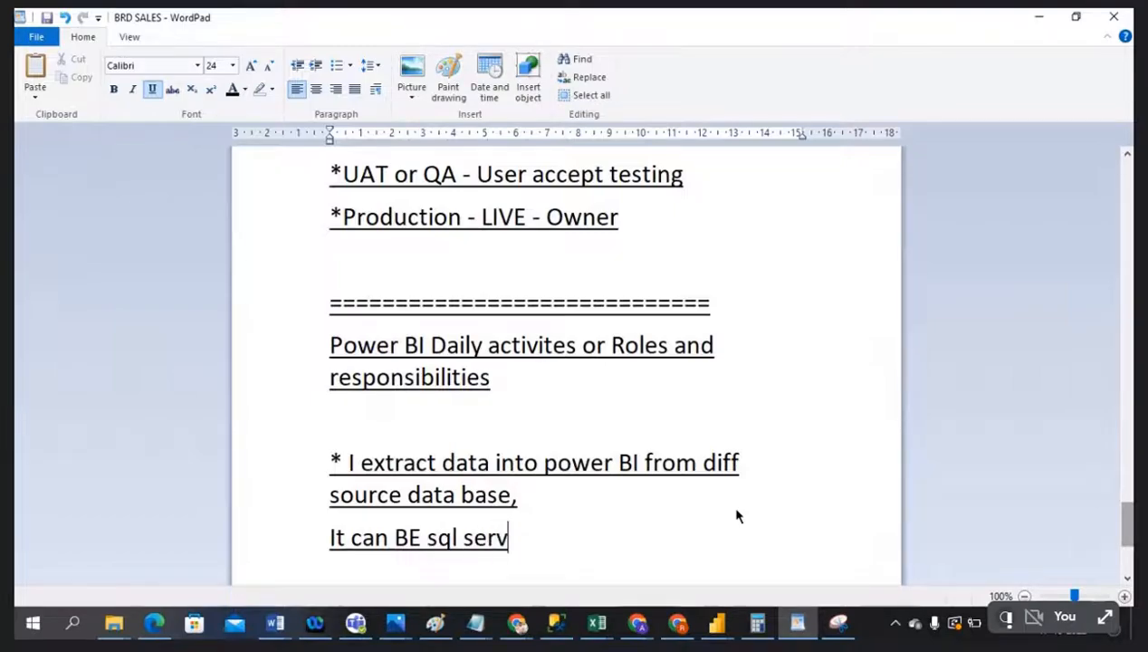
type("er or")
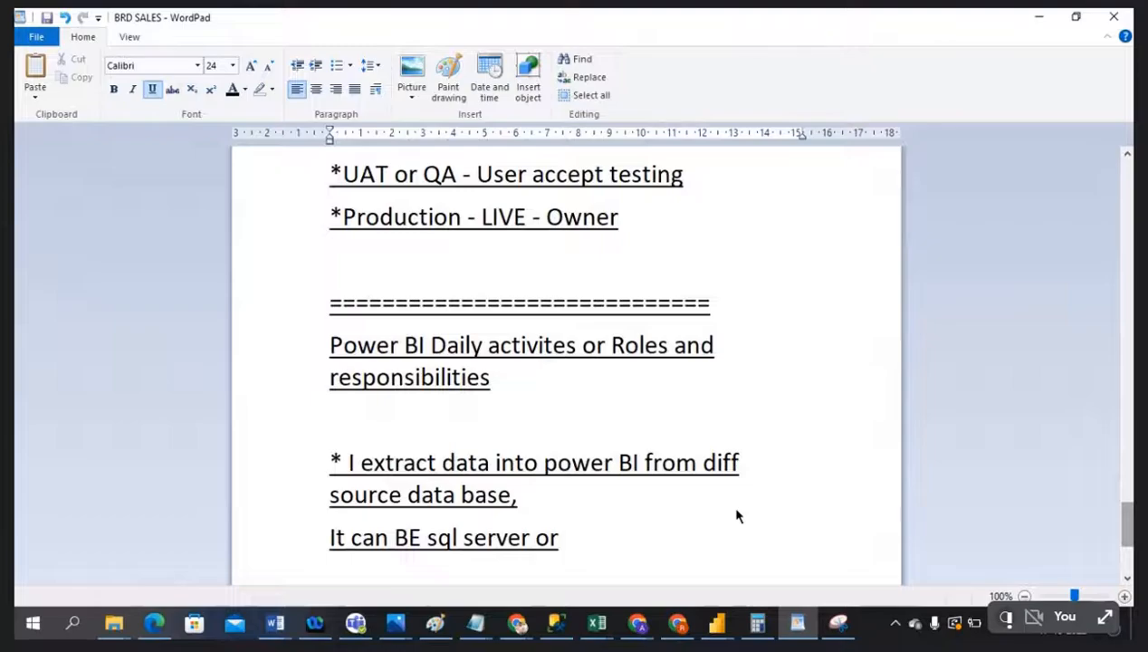
type("Xl or Orac")
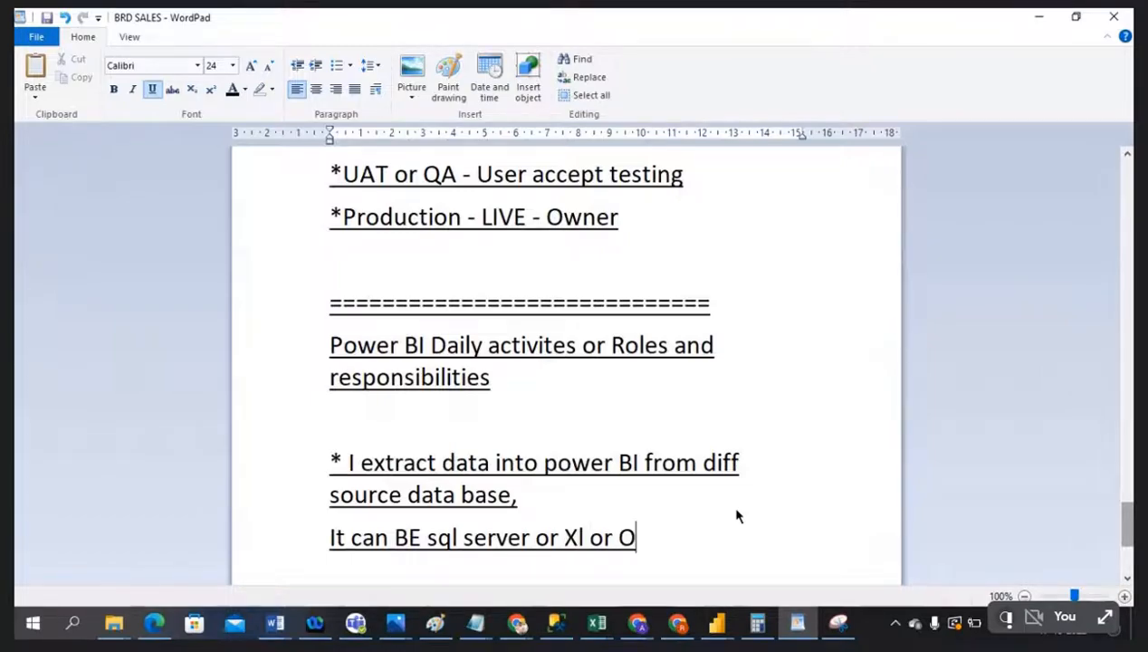
key("BackSpace")
type("cl")
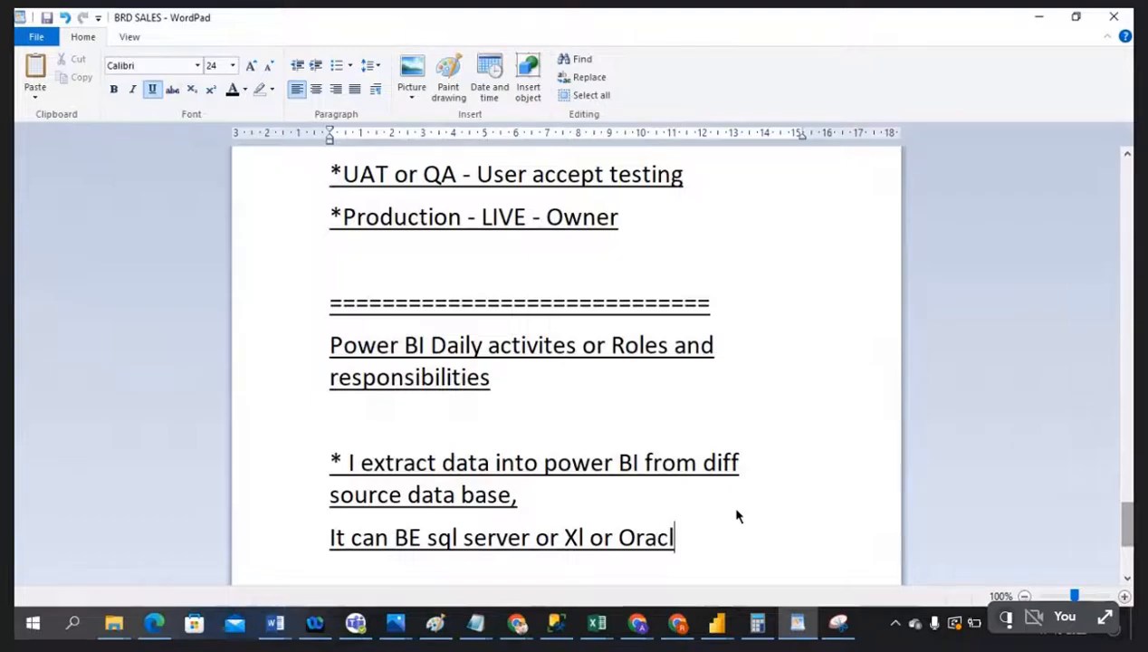
type("e or ")
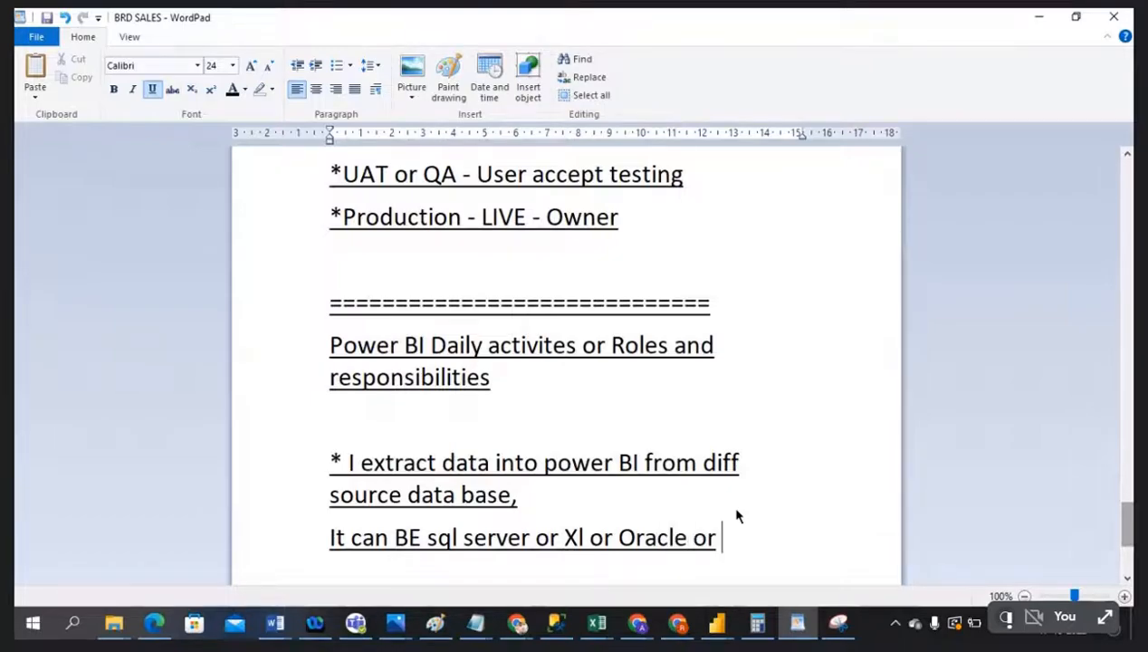
type("Azure")
key("Return")
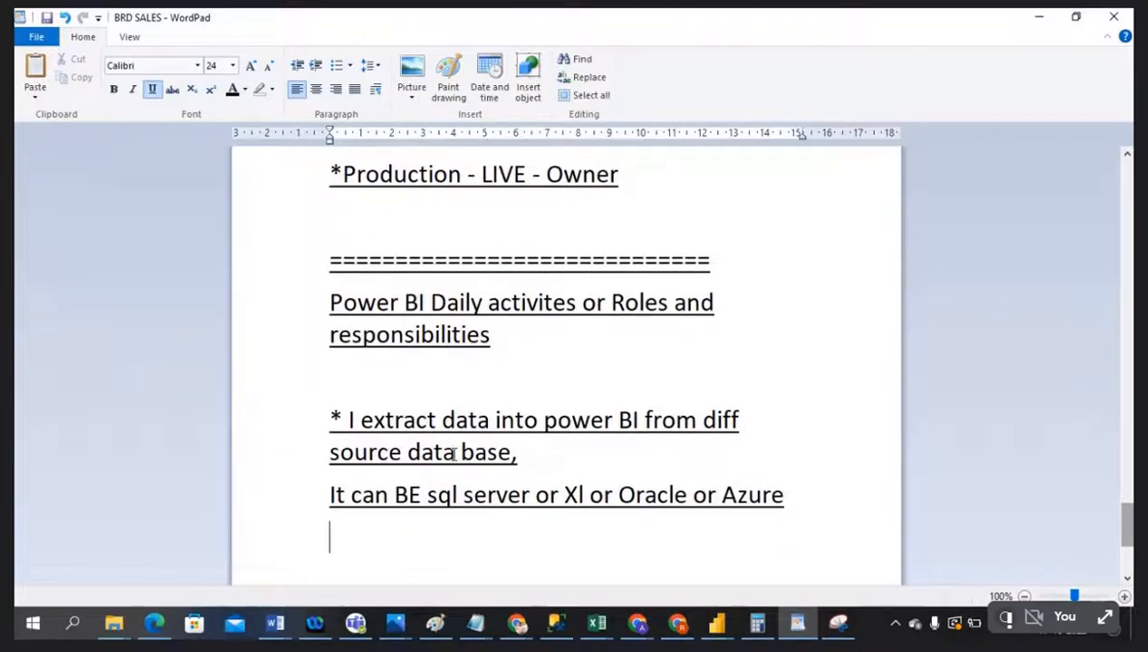
Check the table load in Power BI Desktop and return to the BRD SALES document in WordPad
key("alt+Tab")
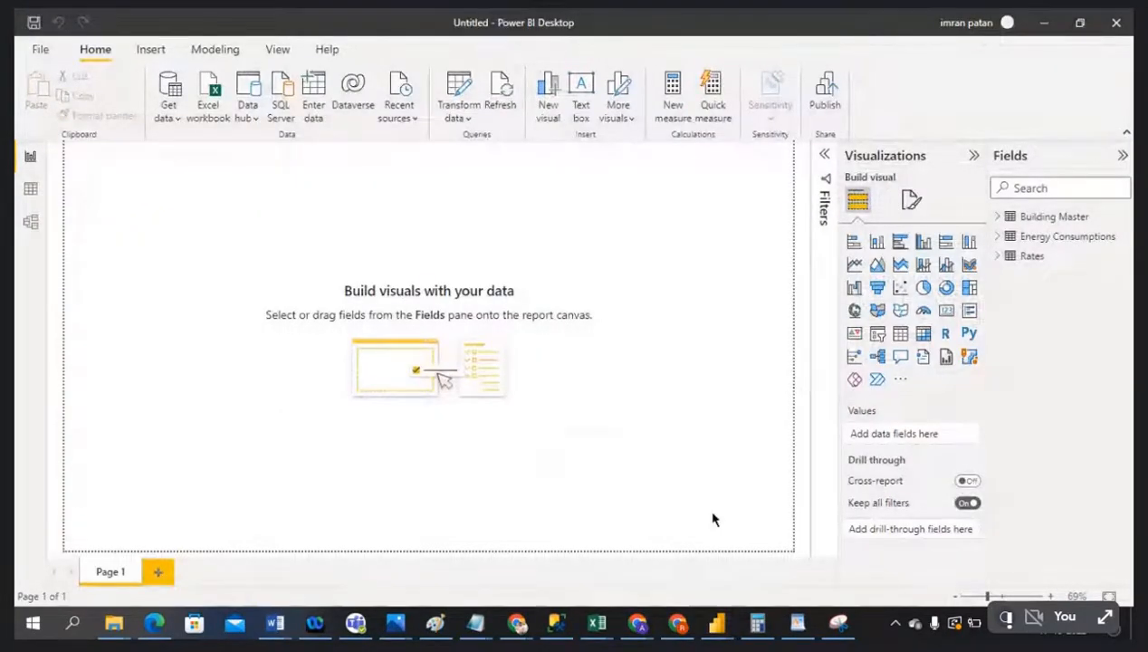
key("alt+Tab")
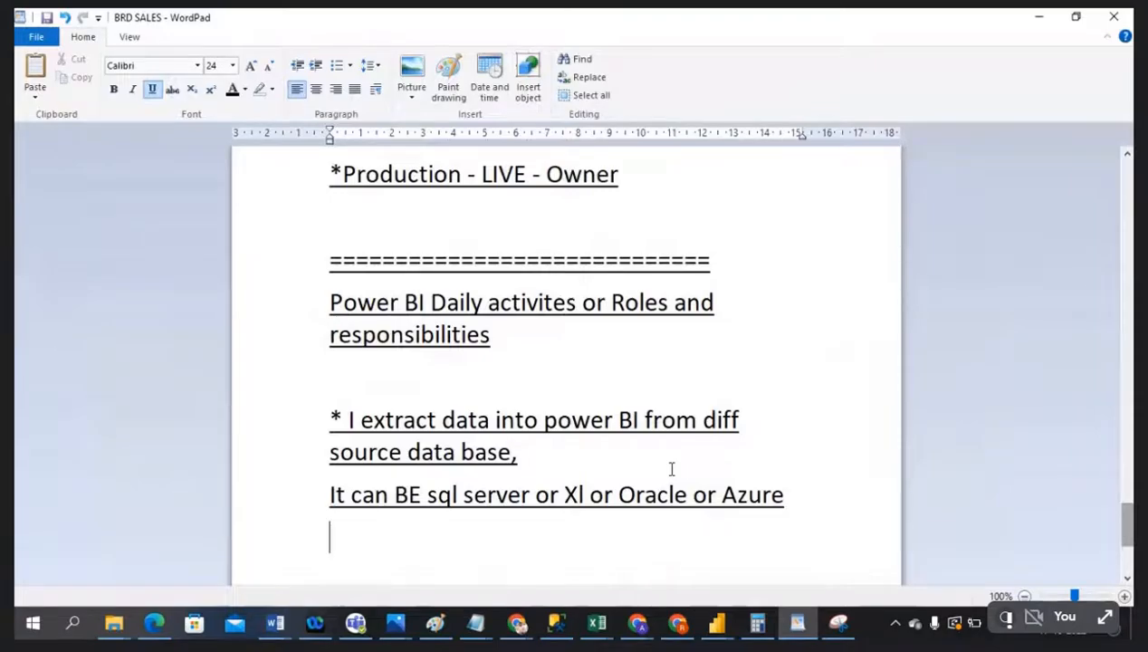
Write the second responsibility, "* I Do analysis on loaded data in power BI", on the line below the data sources
type("* I Do ")
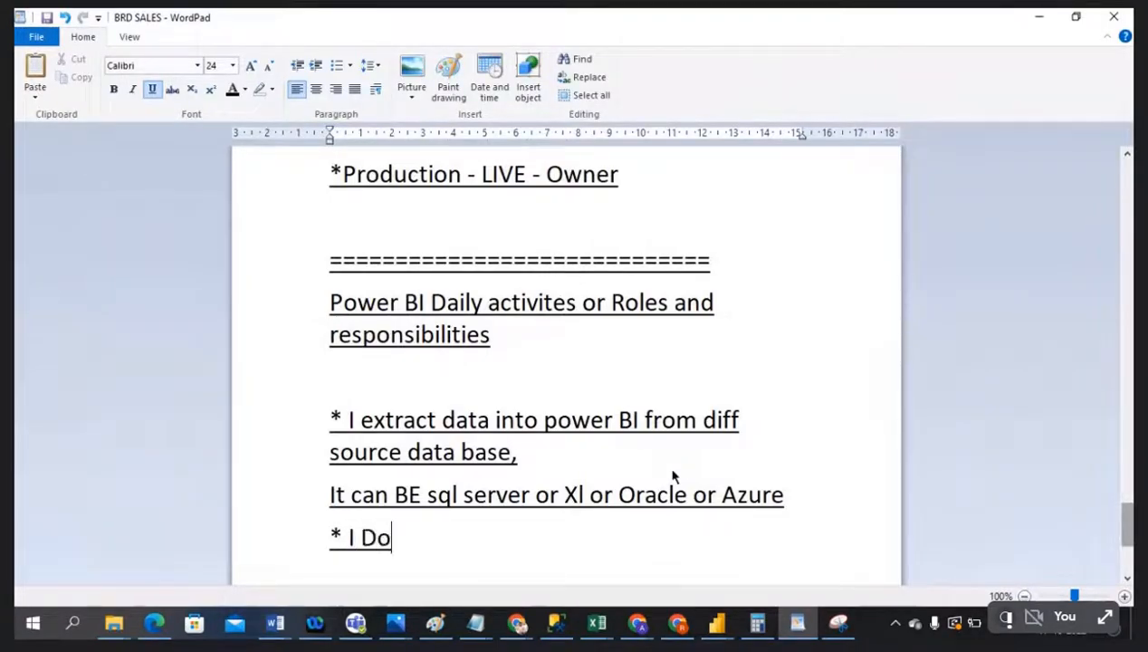
type("anal")
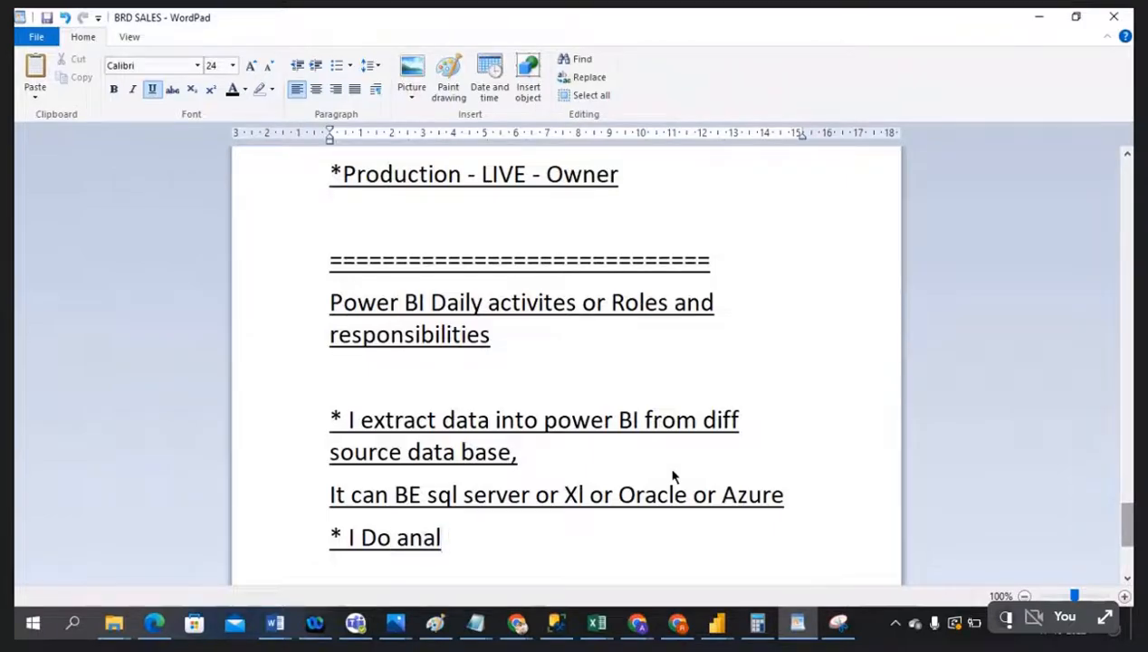
type("ysis a")
key("BackSpace")
type("o")
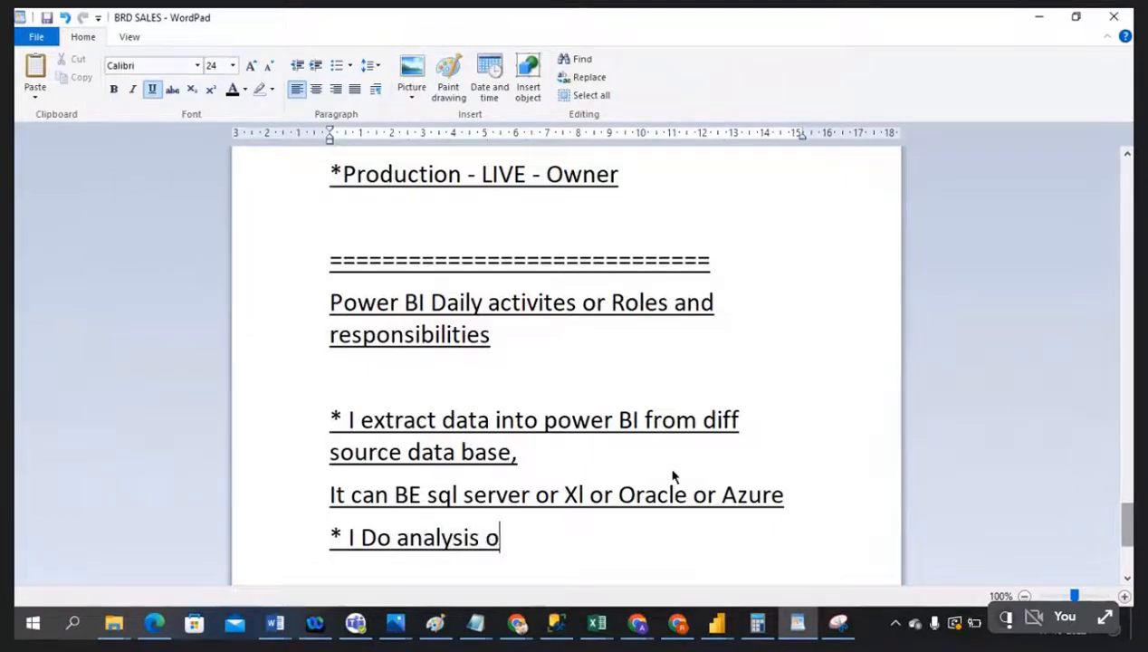
type("n loaded")
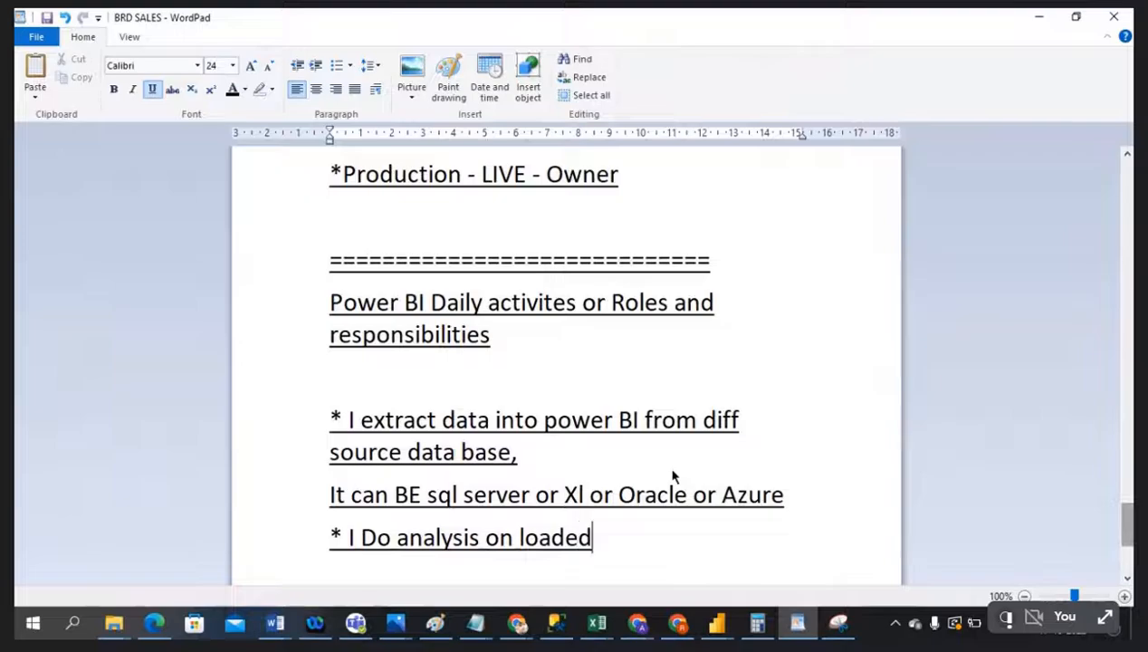
type(" in")
key("BackSpace")
key("BackSpace")
key("BackSpace")
type("data in power BI ")
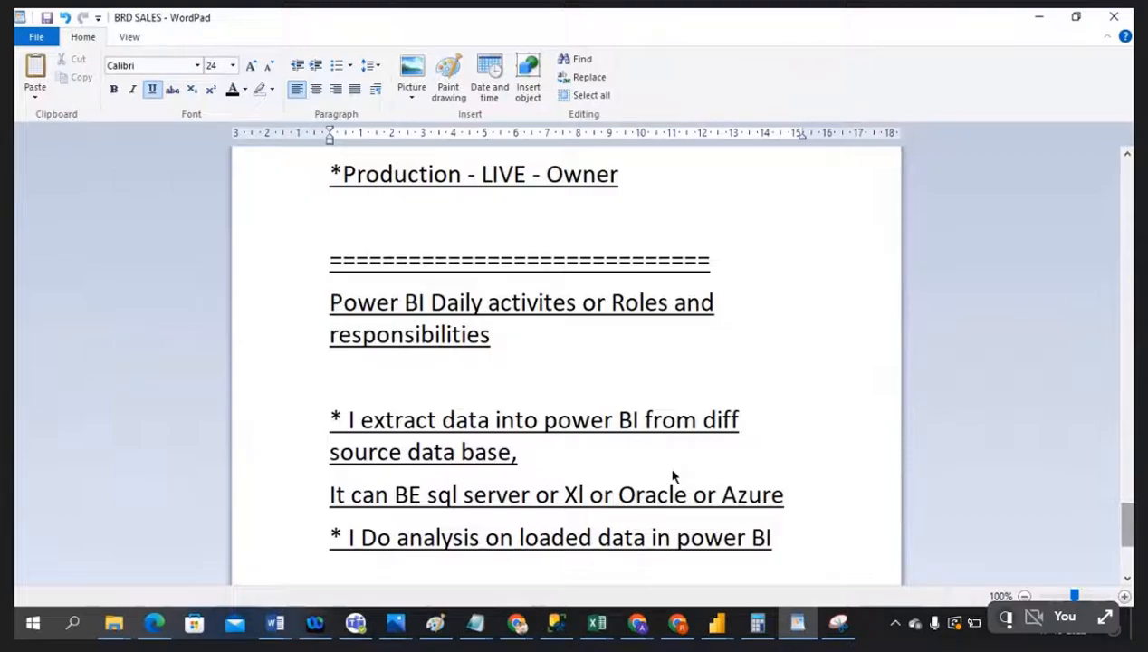
Finish the second responsibility with "to make clean ." and start a new line below it
type("to mk")
key("BackSpace")
type("a")
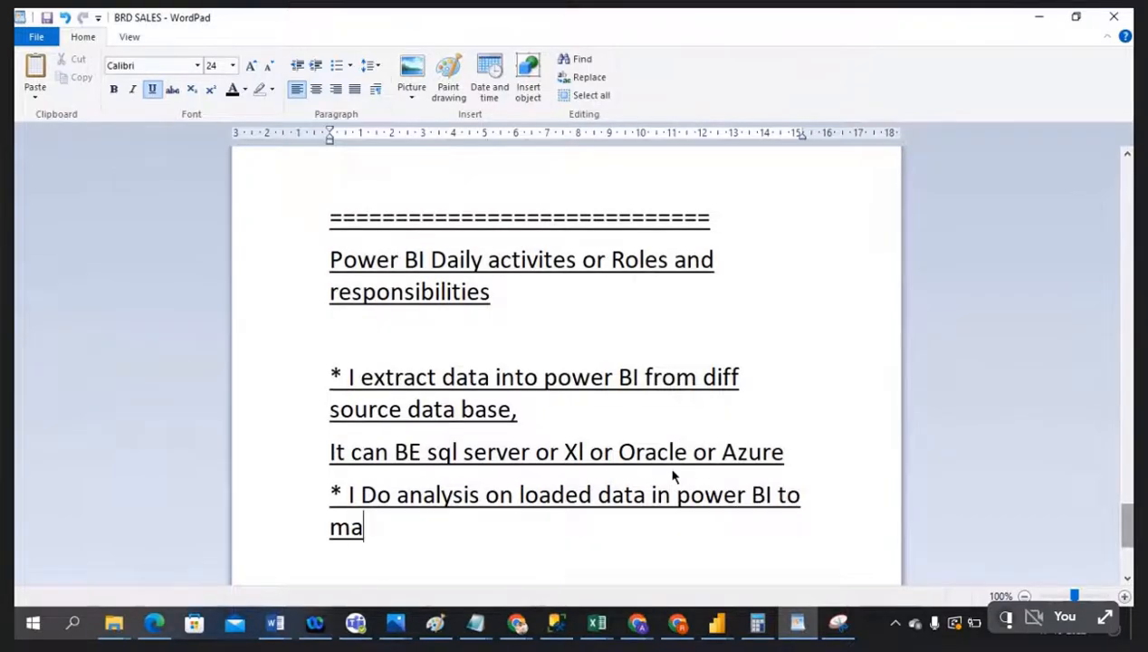
type("ke clear")
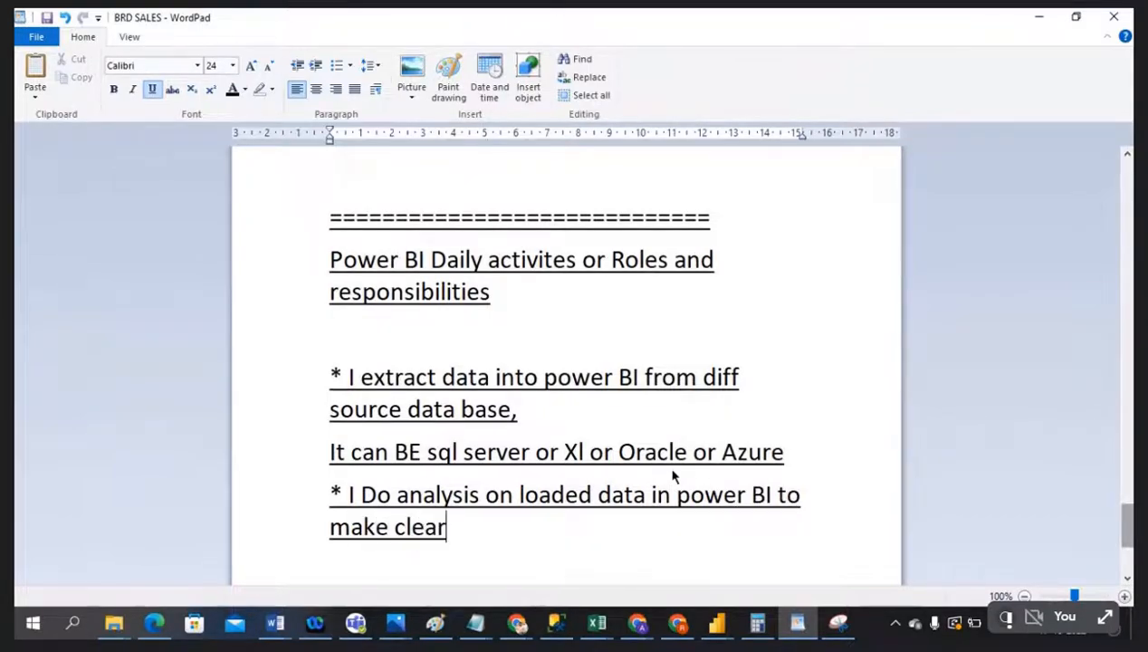
key("BackSpace")
type("n and")
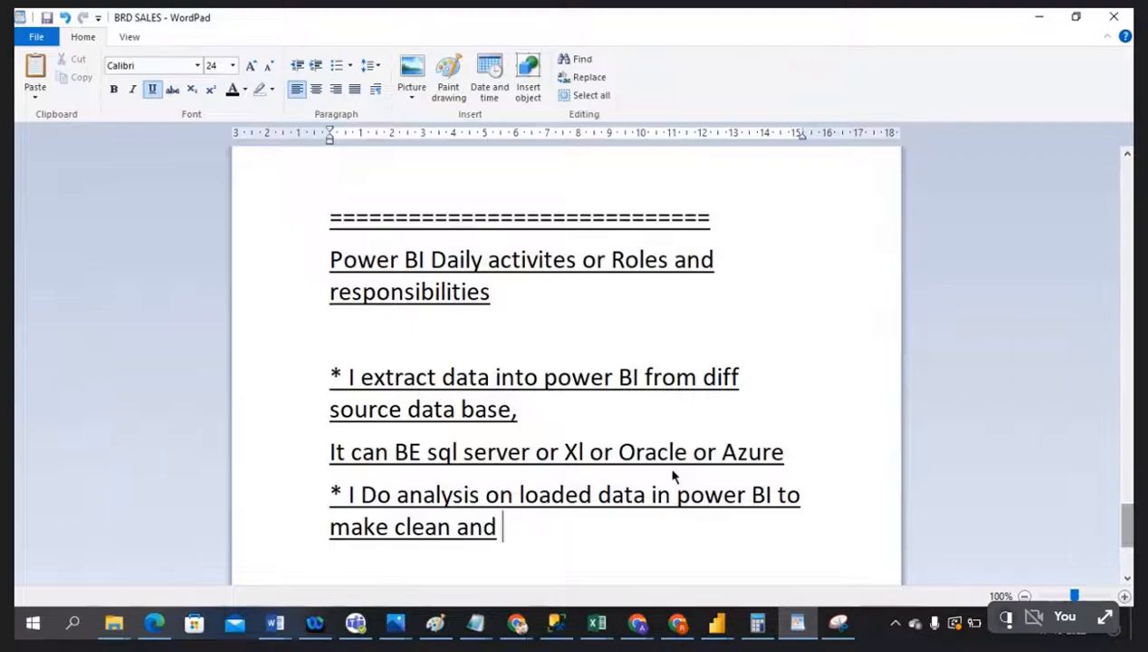
key("BackSpace")
key("BackSpace")
key("BackSpace")
key("BackSpace")
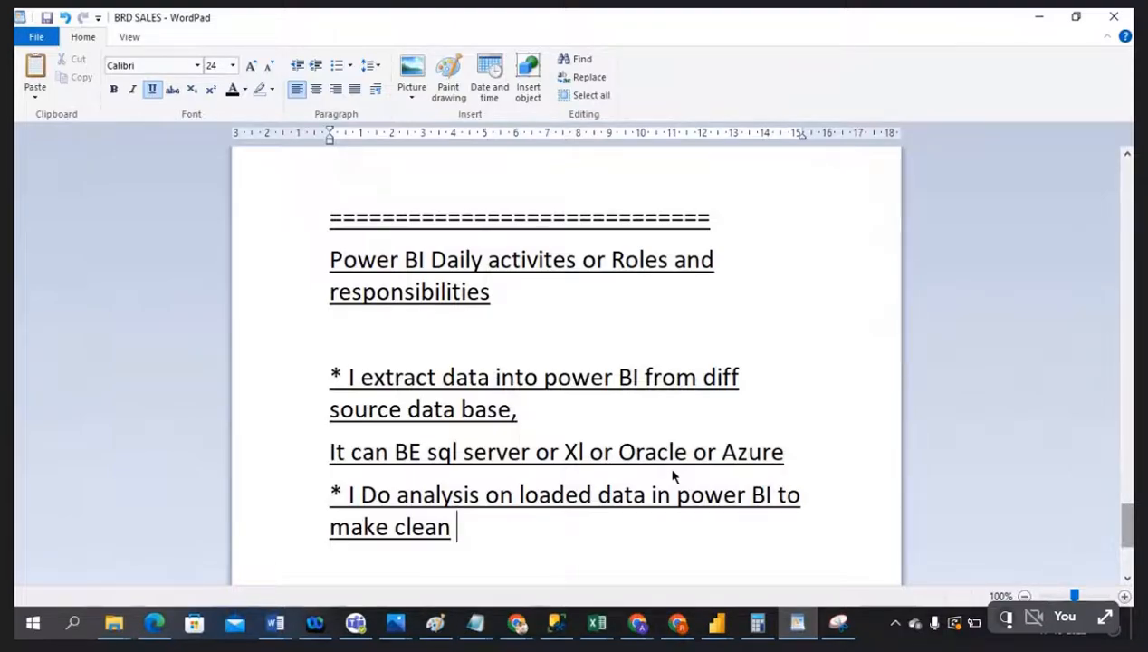
type("whi")
key("BackSpace")
key("BackSpace")
key("BackSpace")
type(".")
key("Return")
Write the third responsibility, "* I do apply if any tranformation need"
type("* I d")
key("BackSpace")
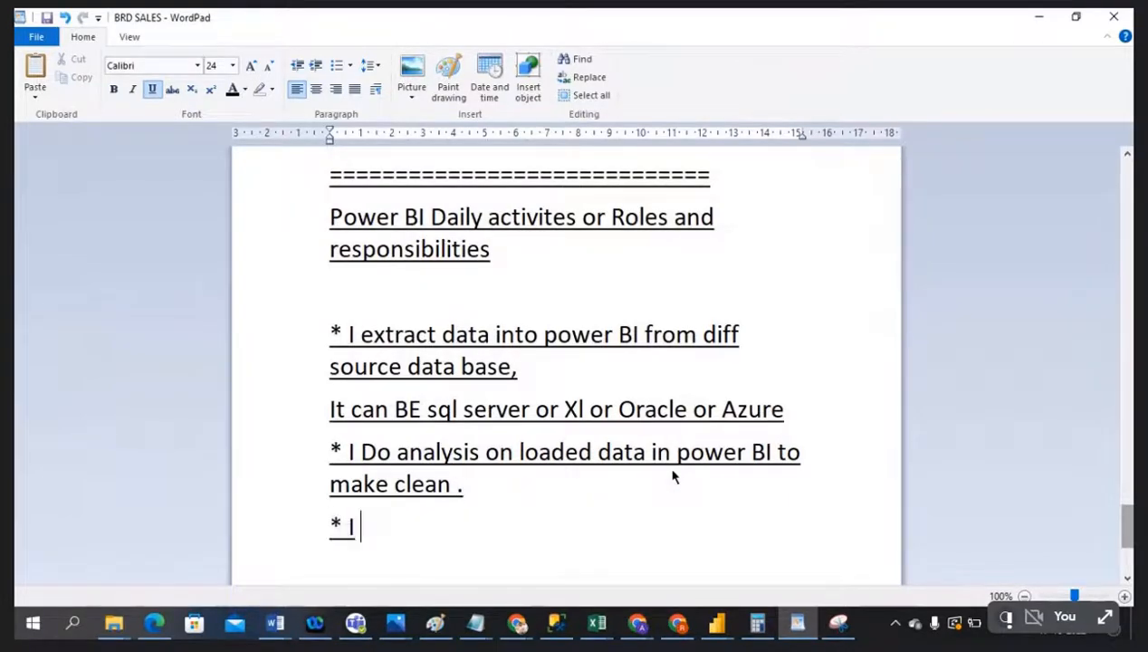
type("do app")
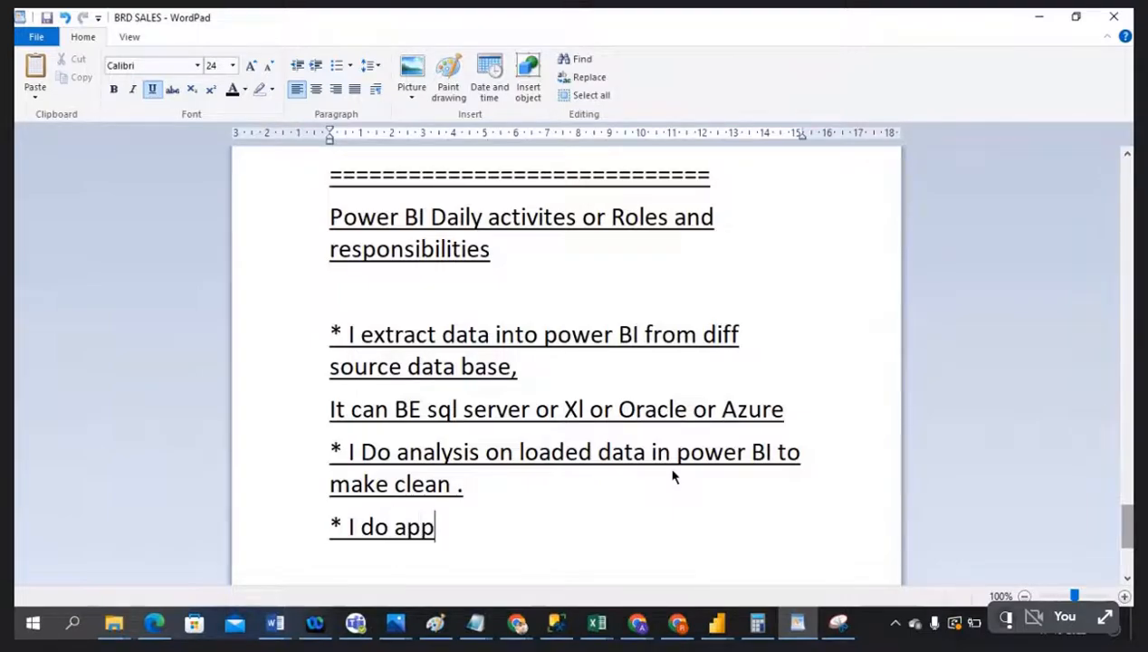
type("ly if any re")
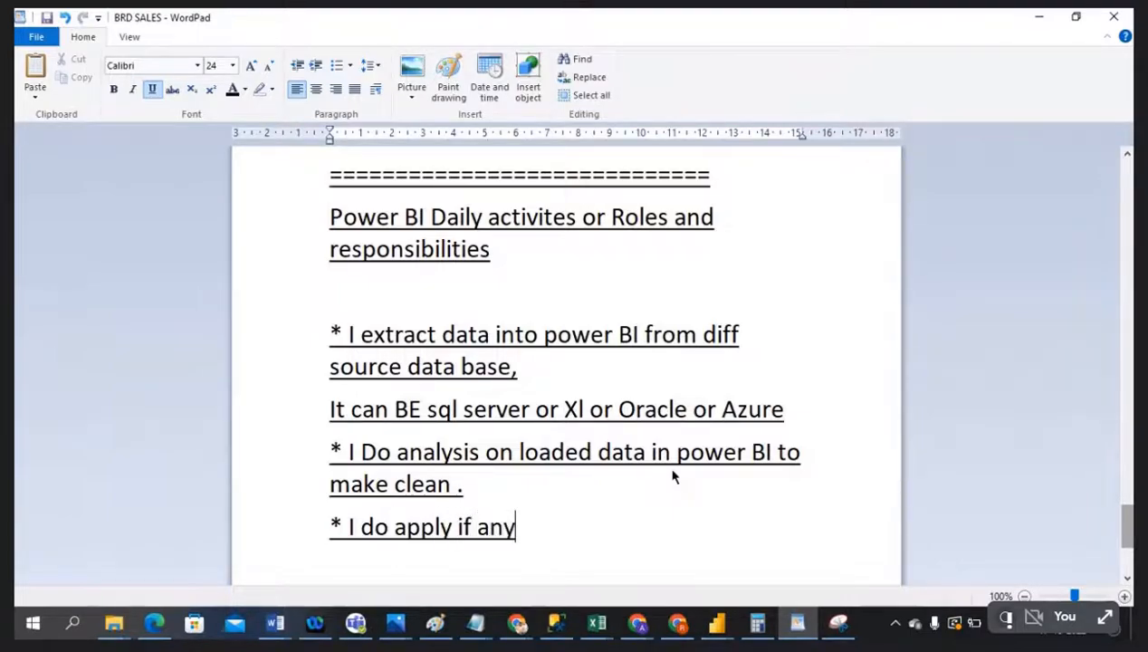
key("BackSpace")
key("BackSpace")
type("tra")
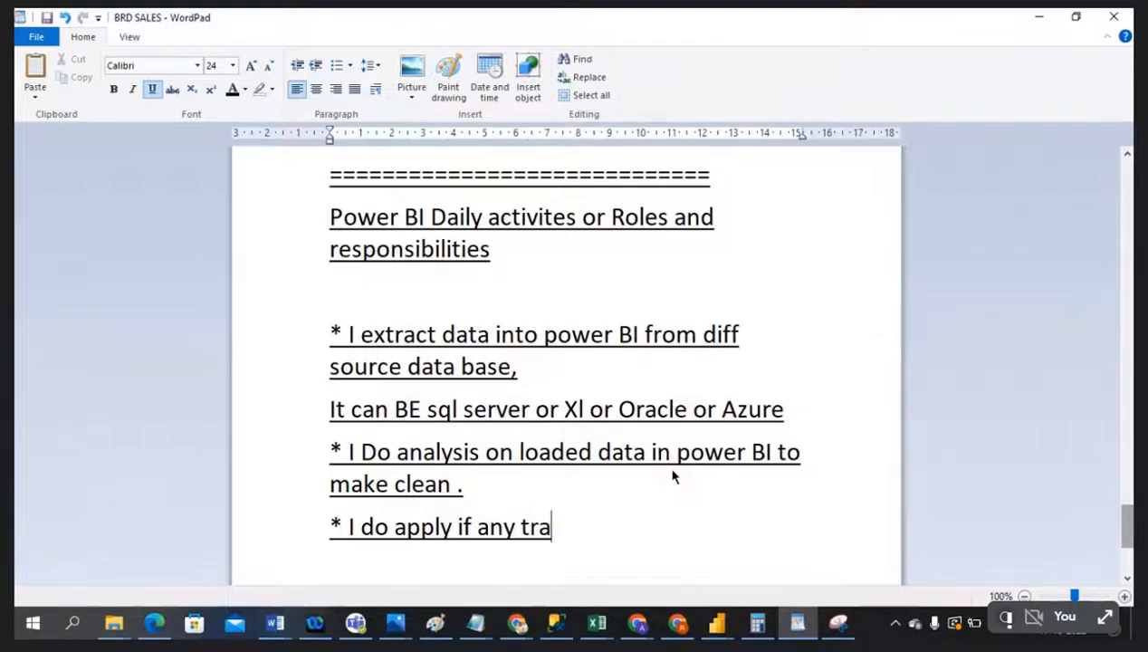
type("nformat")
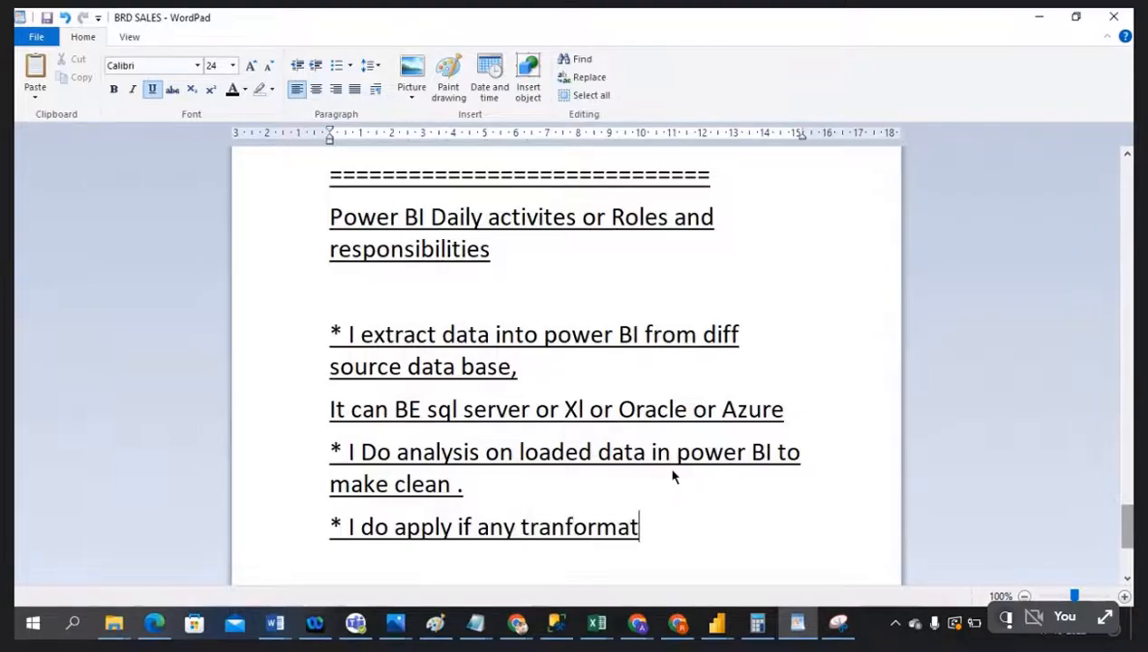
type("ion need ")
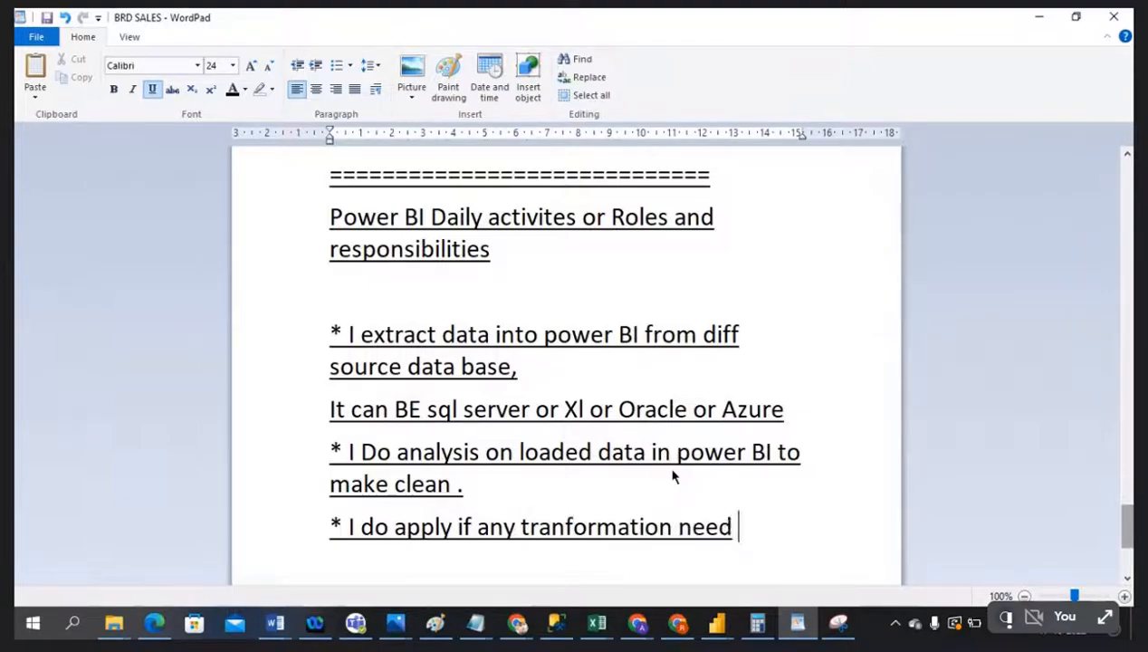
Add an indented line below the third responsibility reading "for exmple adding new col to table"
type("f")
key("BackSpace")
key("Return")
type("for ")
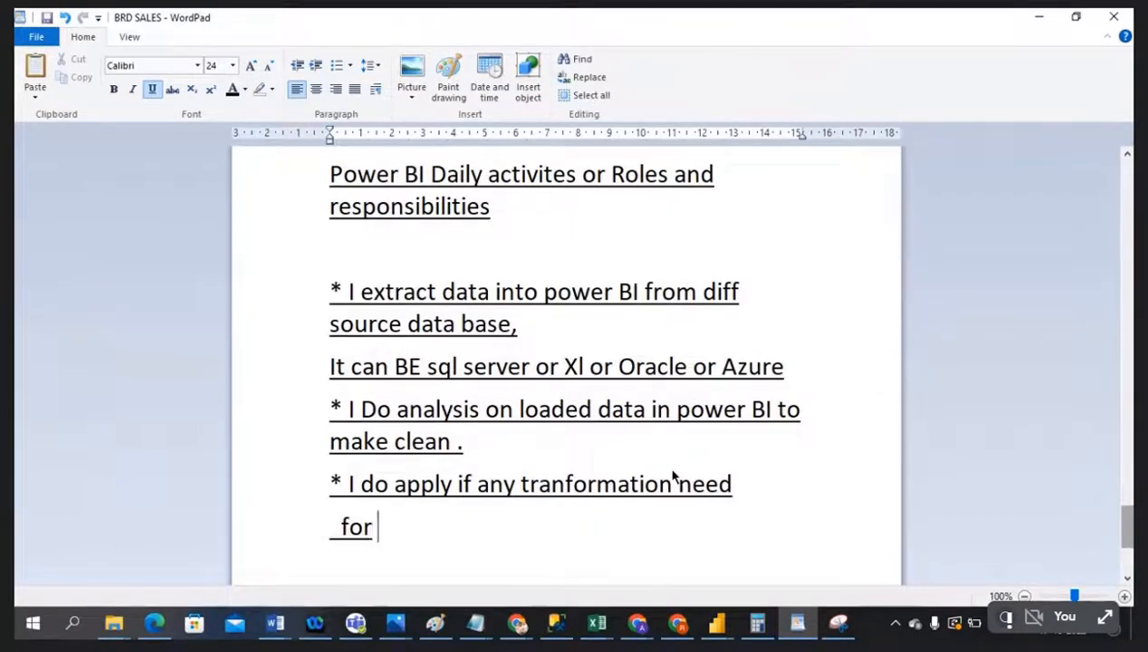
type("exmpla")
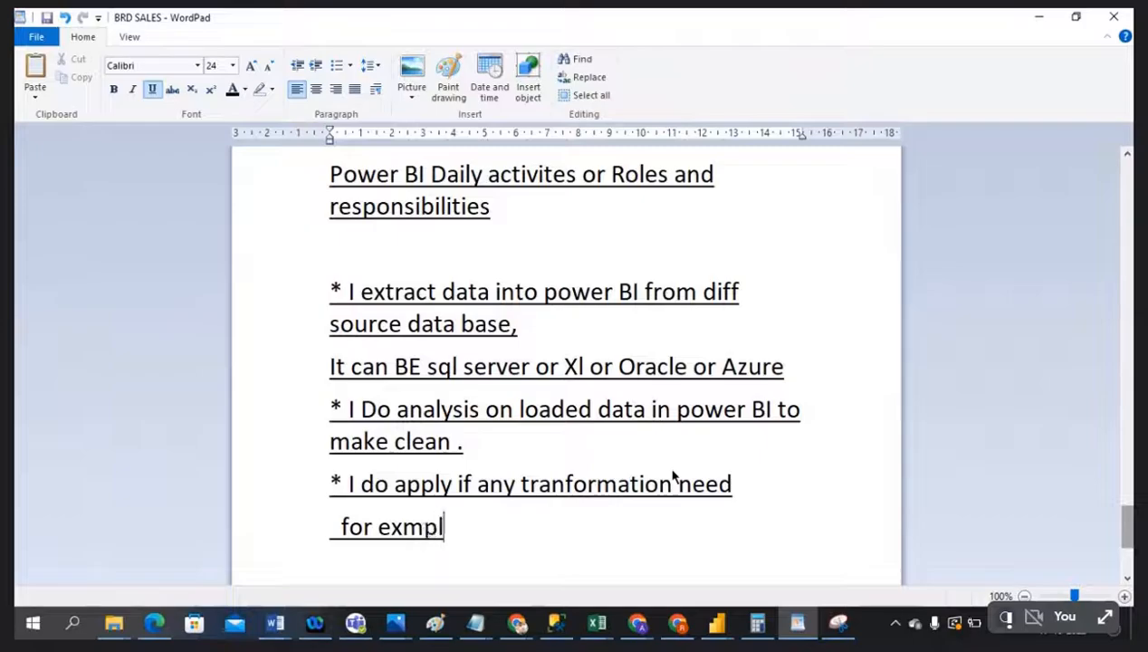
key("BackSpace")
key("BackSpace")
key("BackSpace")
type("ple")
type("add")
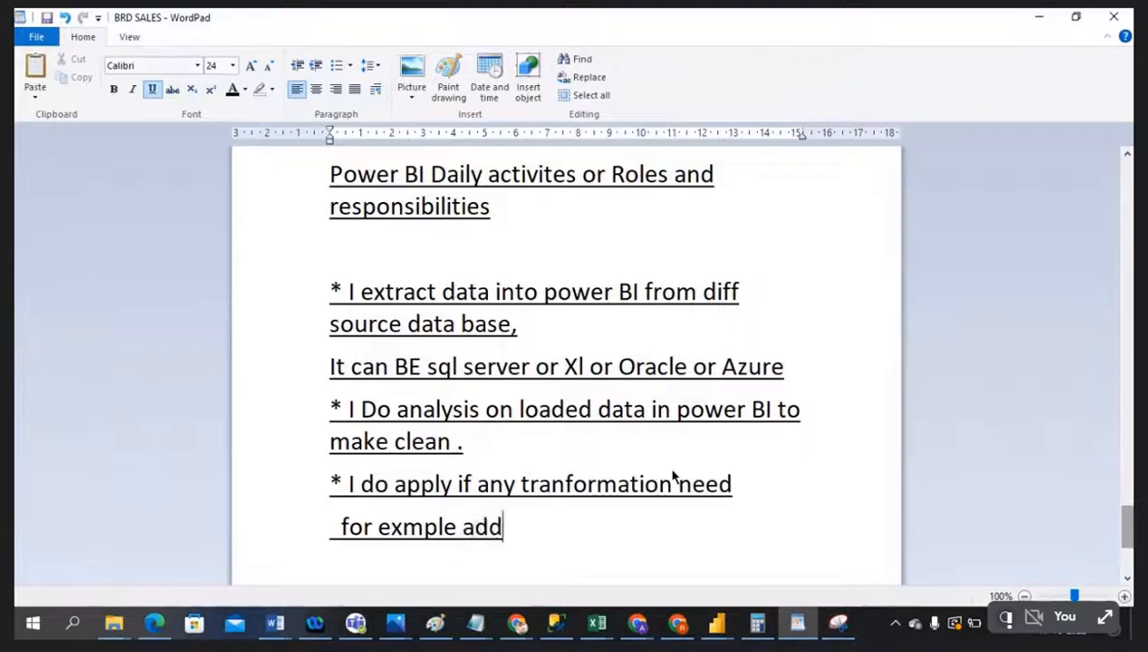
type("ing new col")
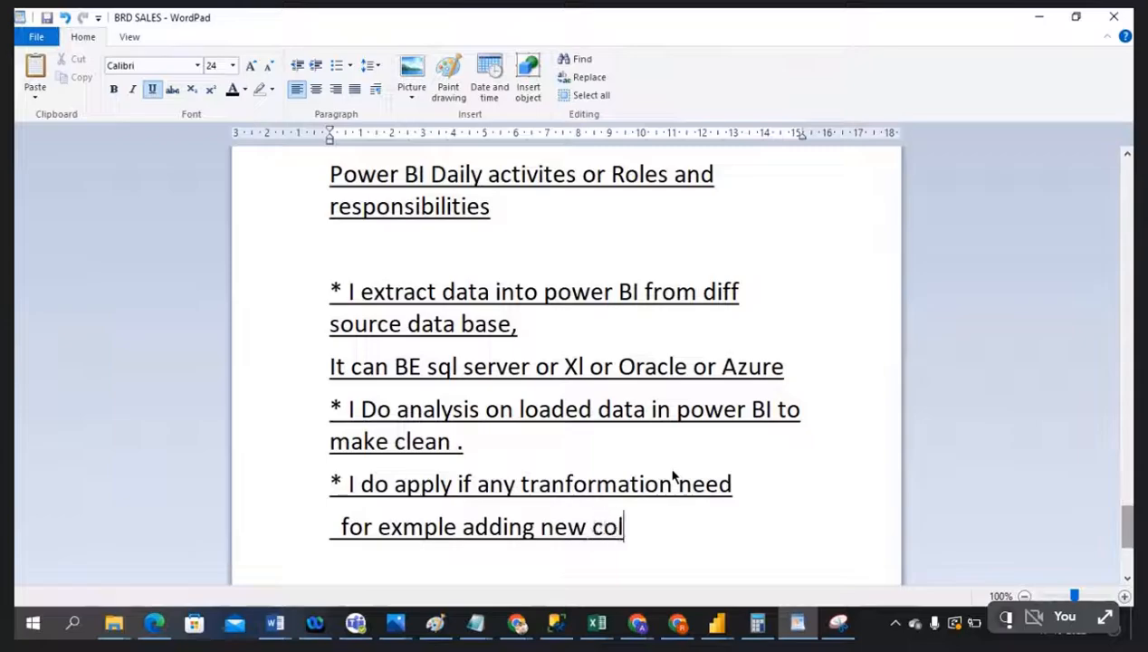
type(" to table")
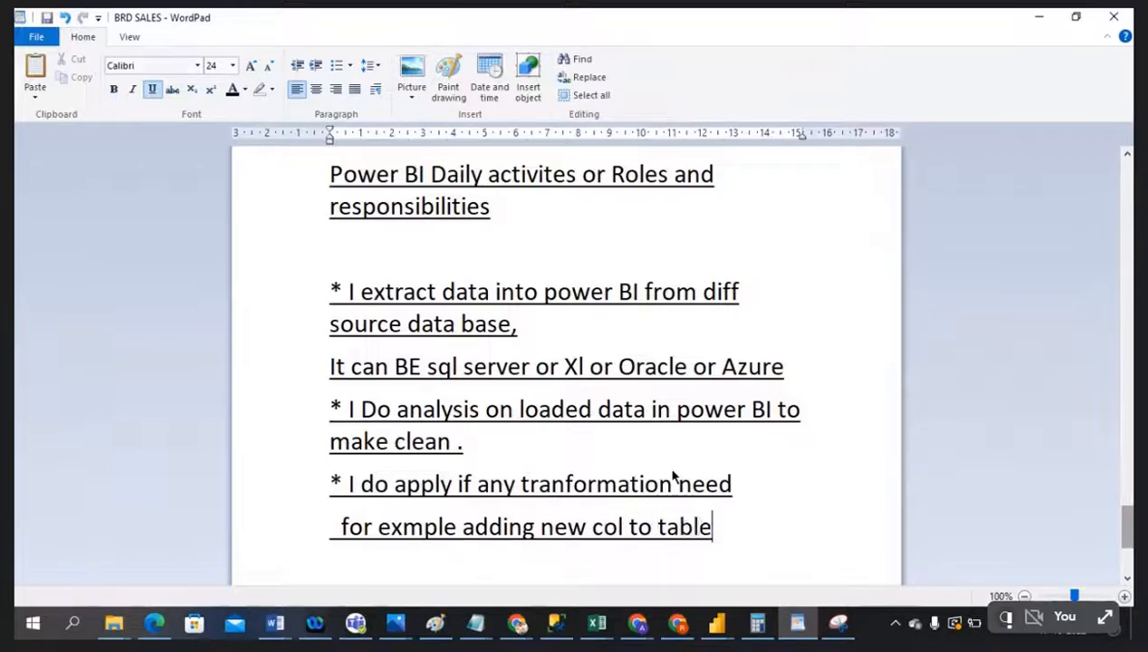
Extend the transformation example with "remove if any null columns or null records"
type(" remove ")
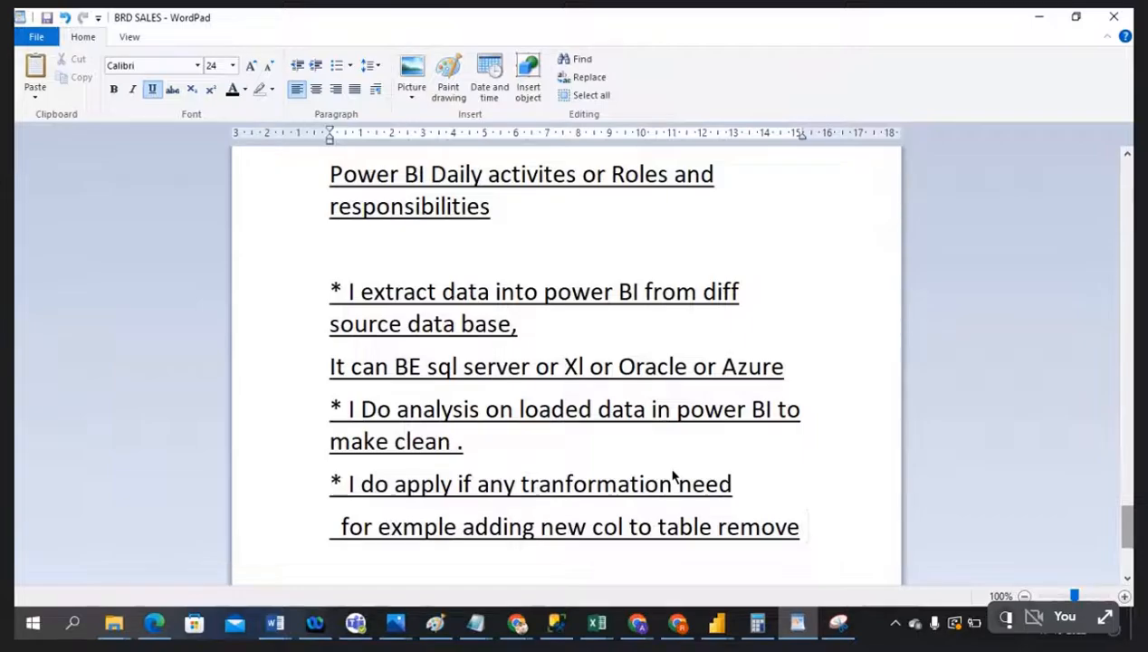
type("if a")
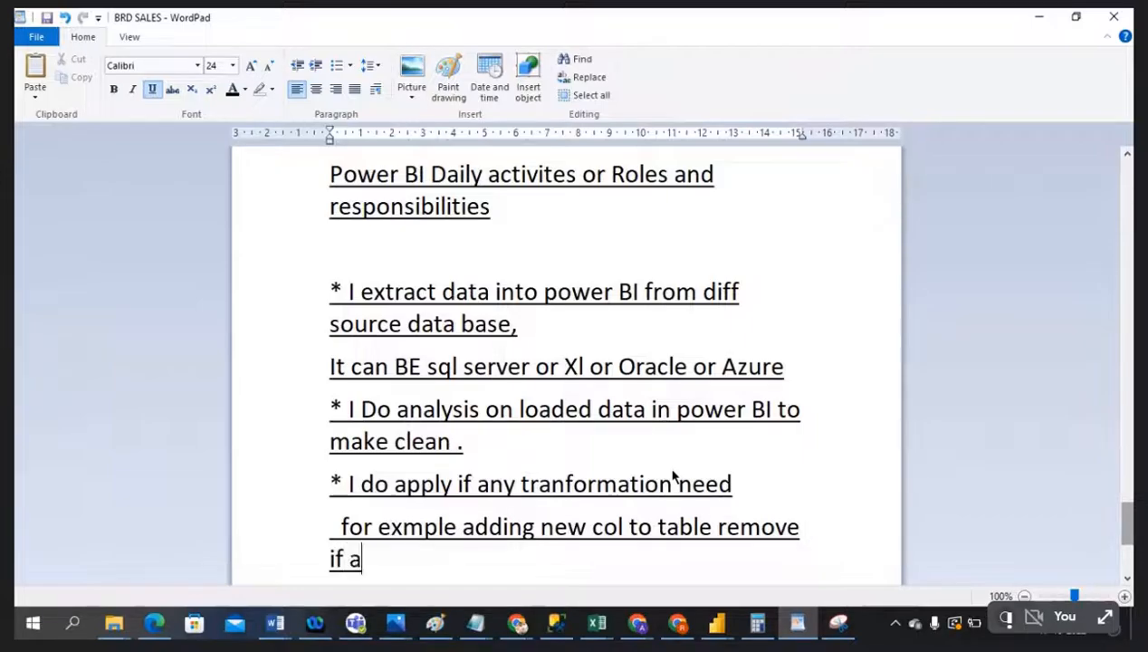
type("ny null va")
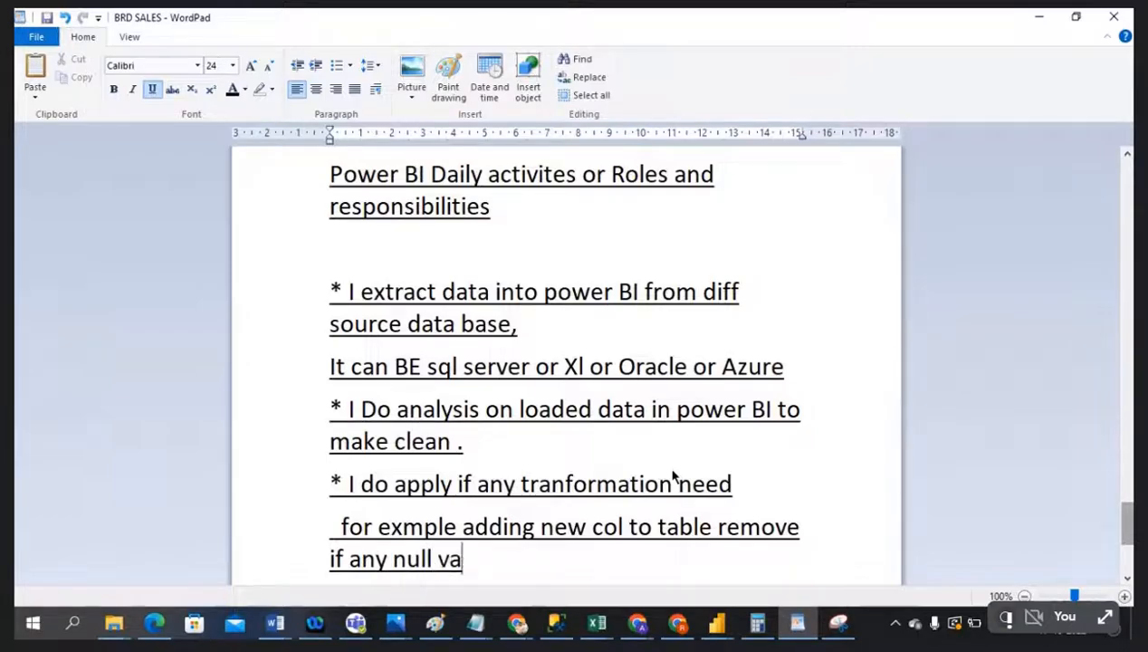
key("BackSpace")
key("BackSpace")
type("columns ")
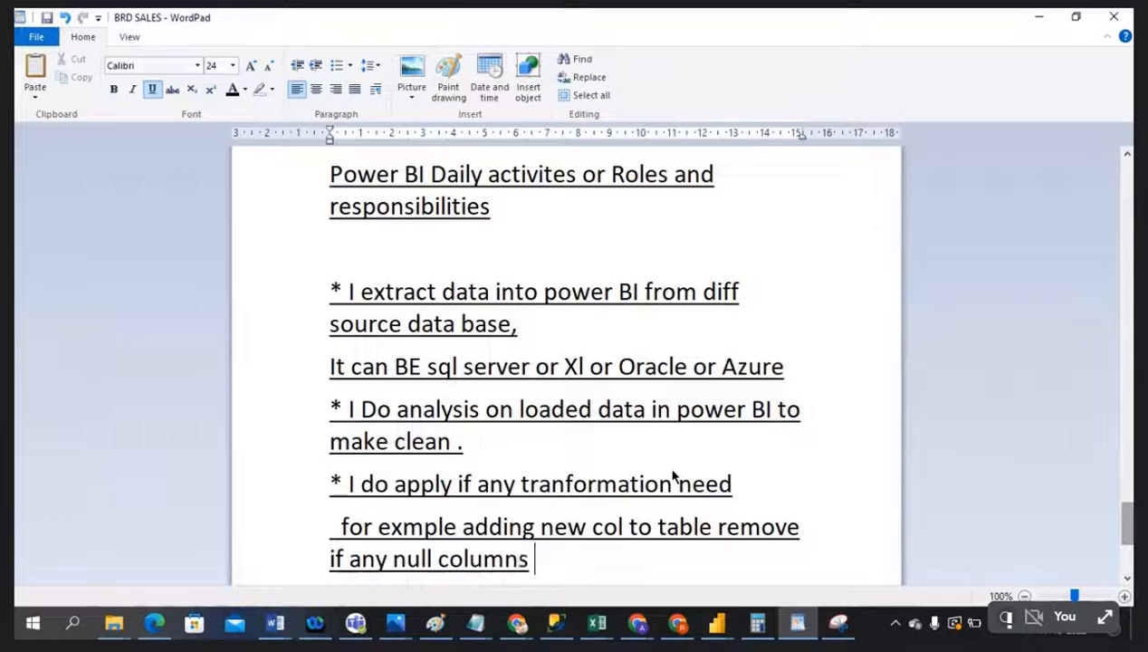
type("or null")
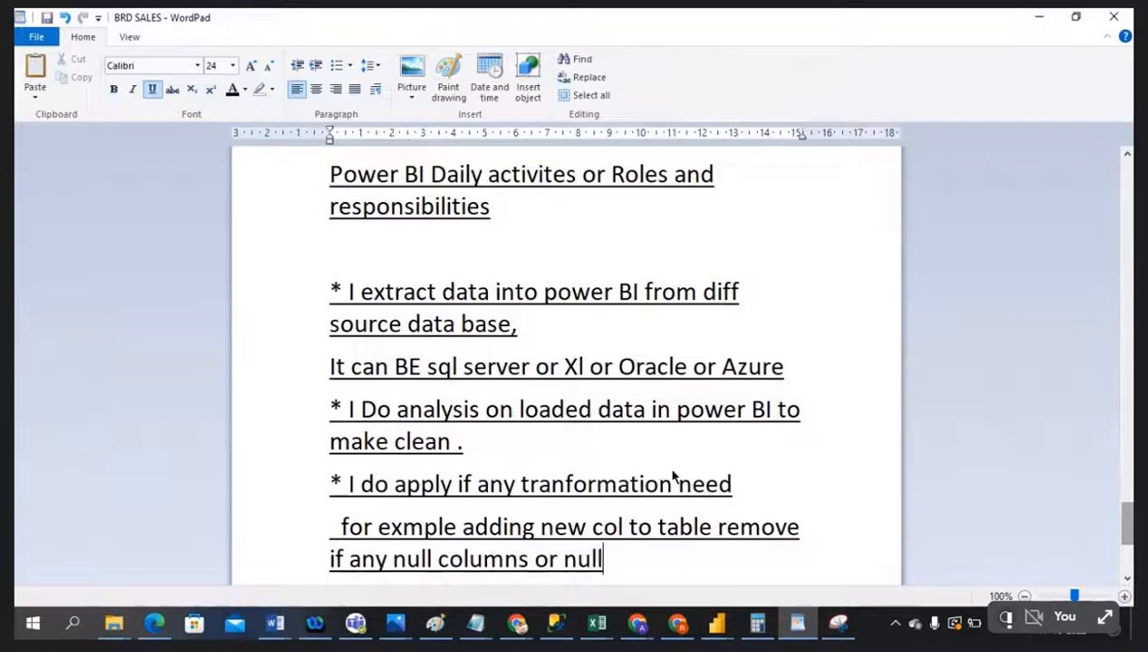
type(" records ")
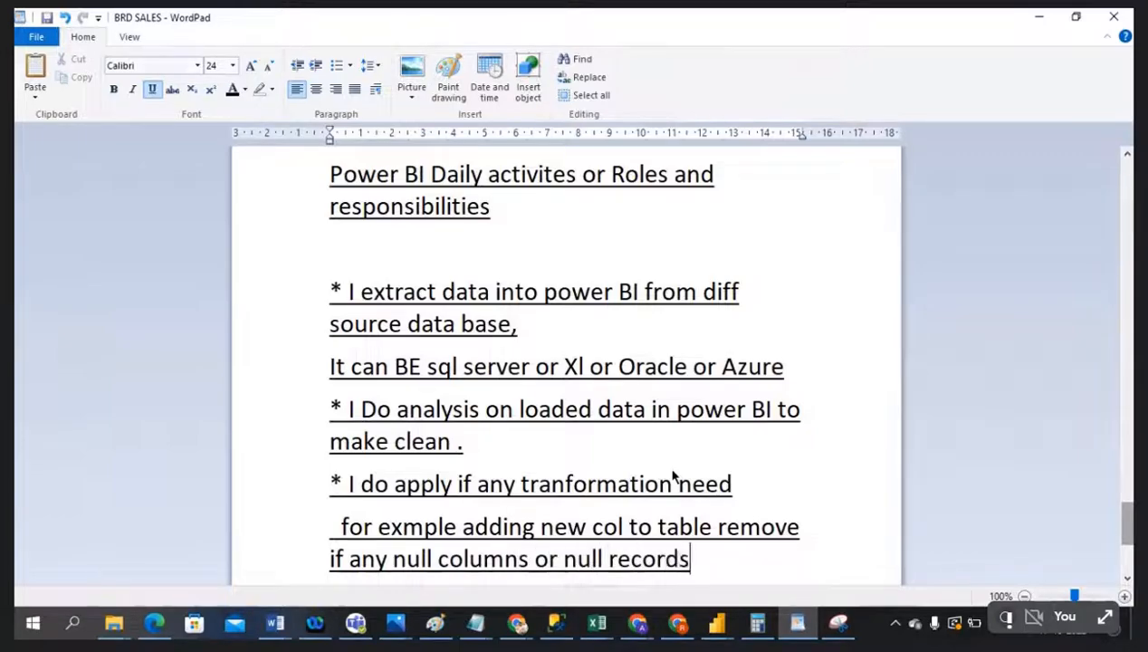
End the transformation example with "thr." and begin a new bullet line with "*"
type("thr.")
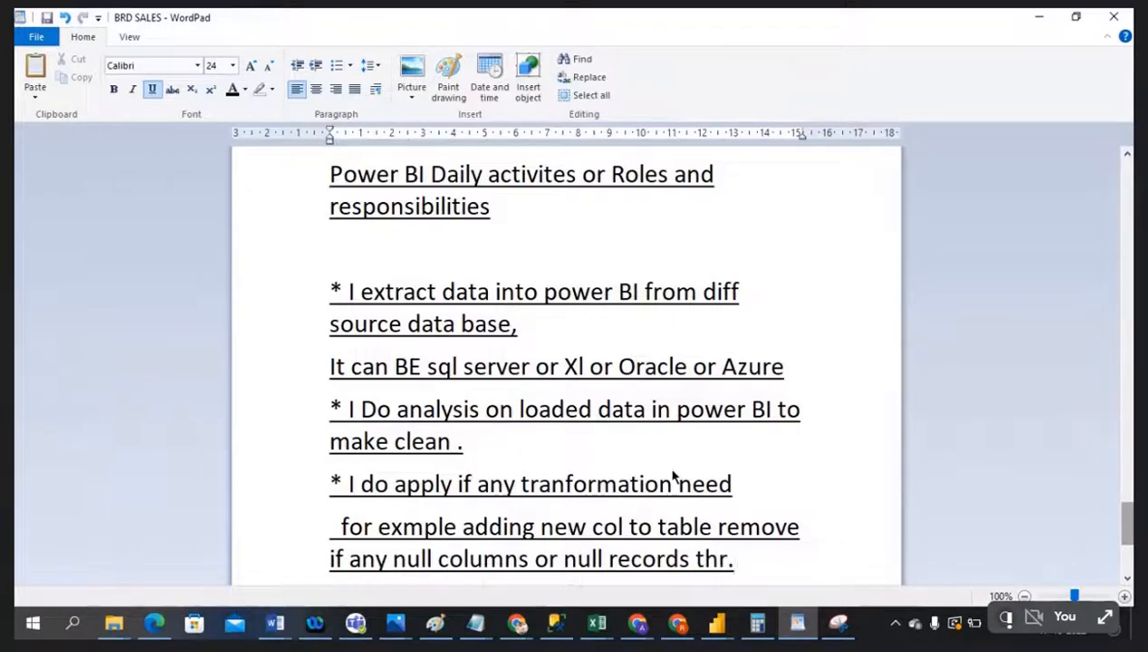
key("Return")
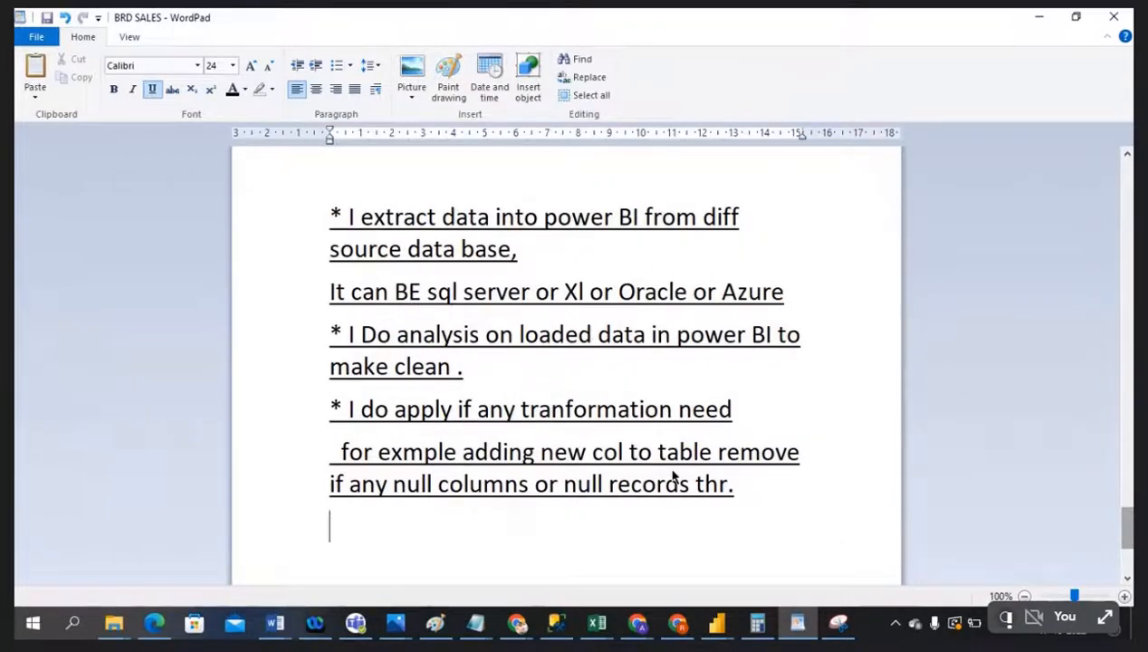
type("*")
Highlight the first responsibility with its data source line, and review the common data sources offered in Power BI Desktop
left_click_drag(336, 217, 560, 253)
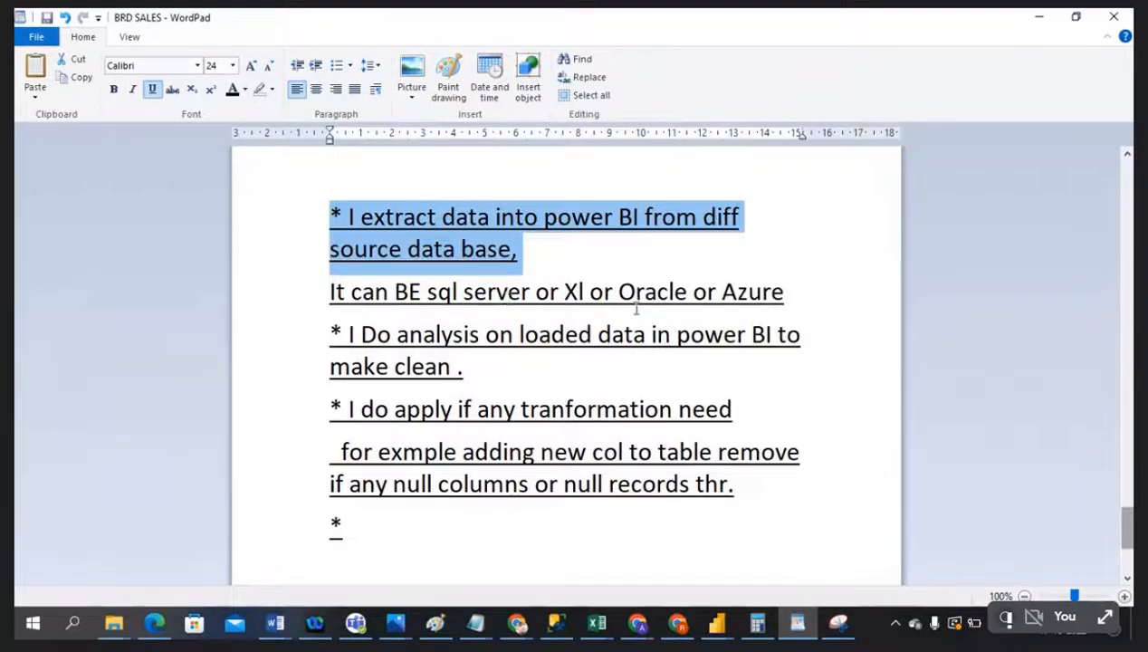
left_click_drag(836, 300, 336, 220)
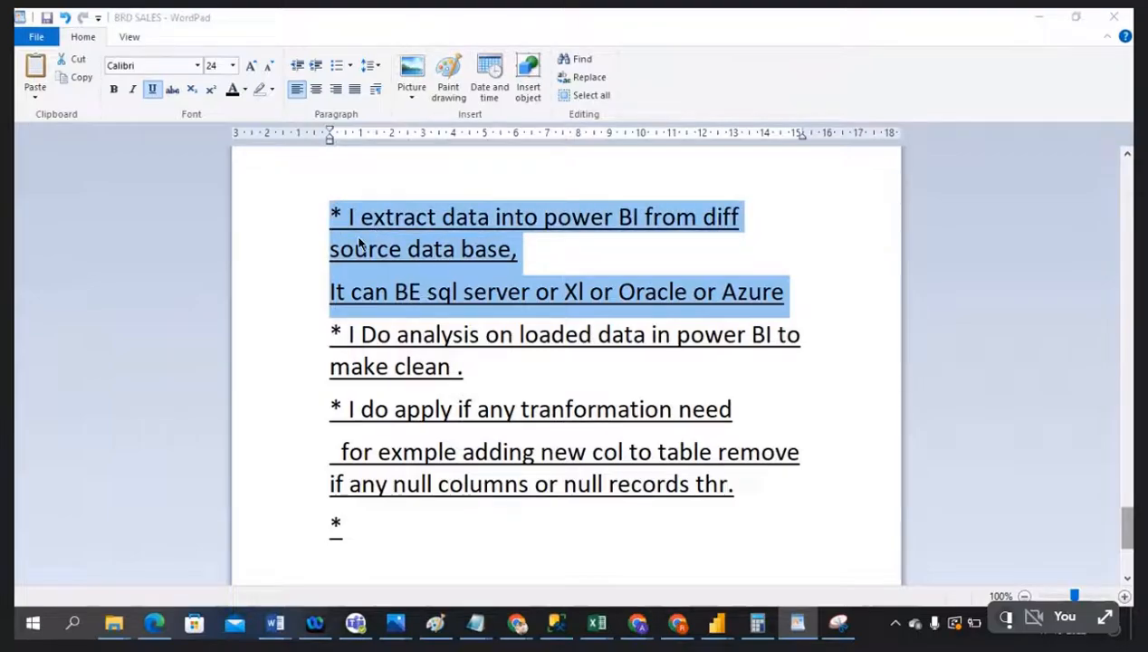
key("alt+Tab")
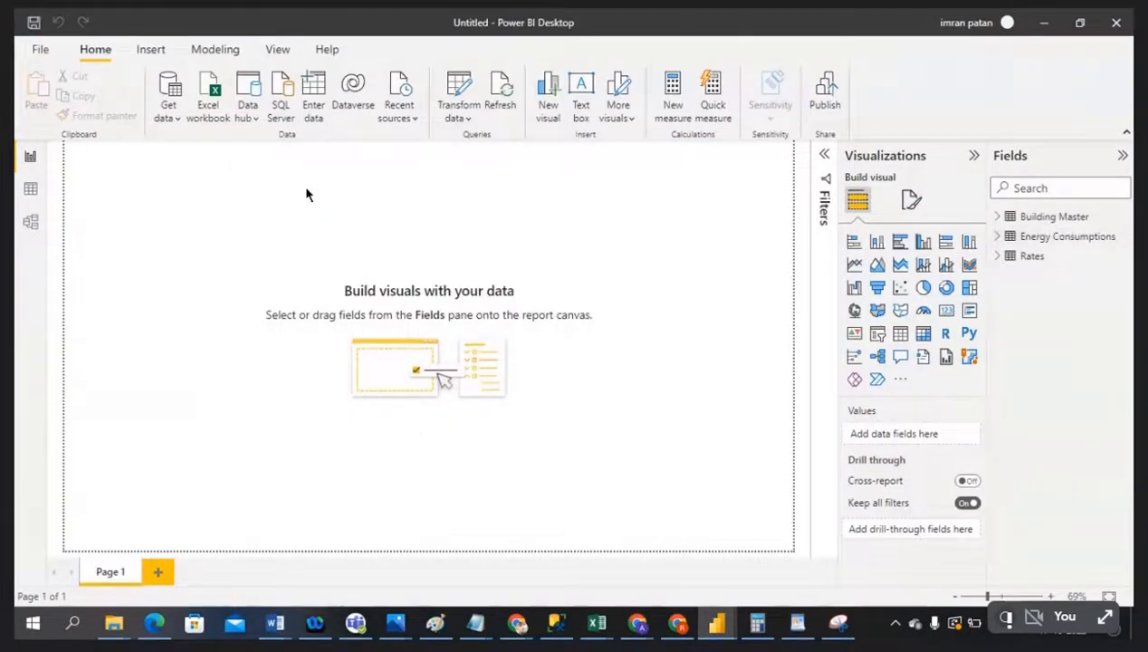
left_click(170, 116)
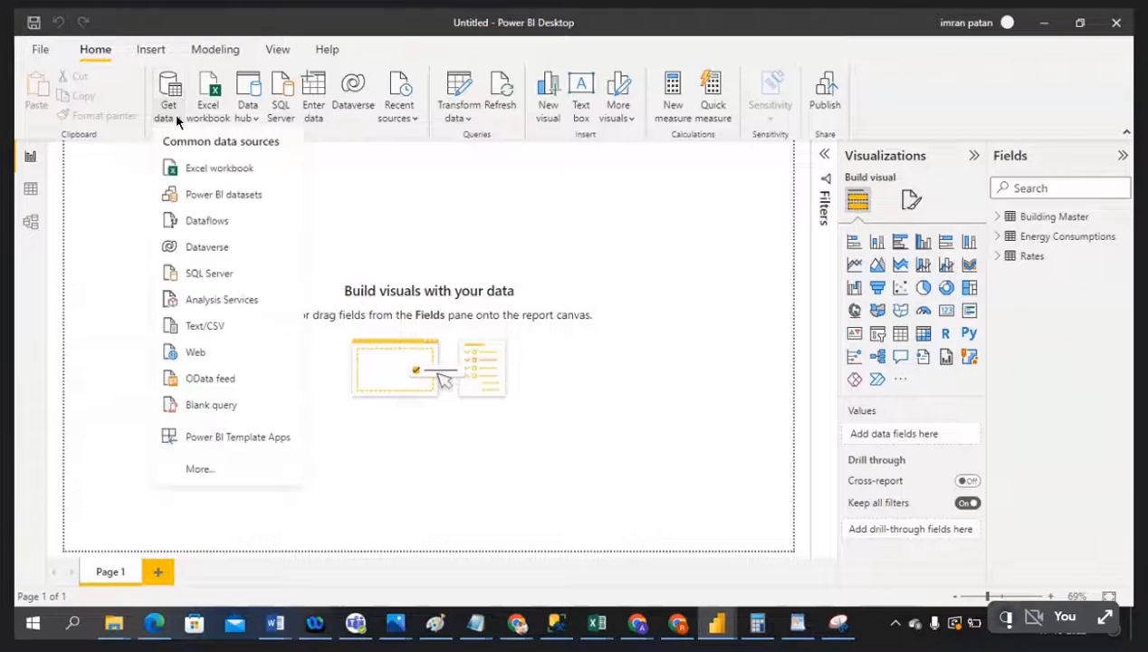
left_click(498, 193)
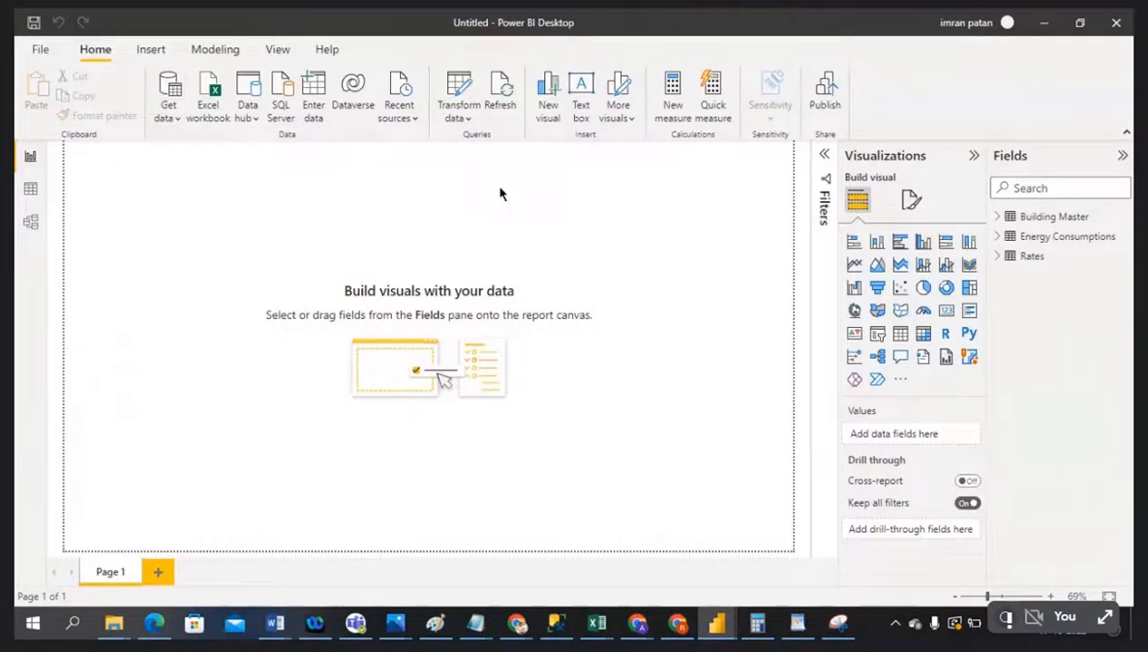
Highlight the second responsibility in WordPad, and view the Building Master, Energy Consumptions and Rates tables in Power BI Desktop's data view
key("alt+Tab")
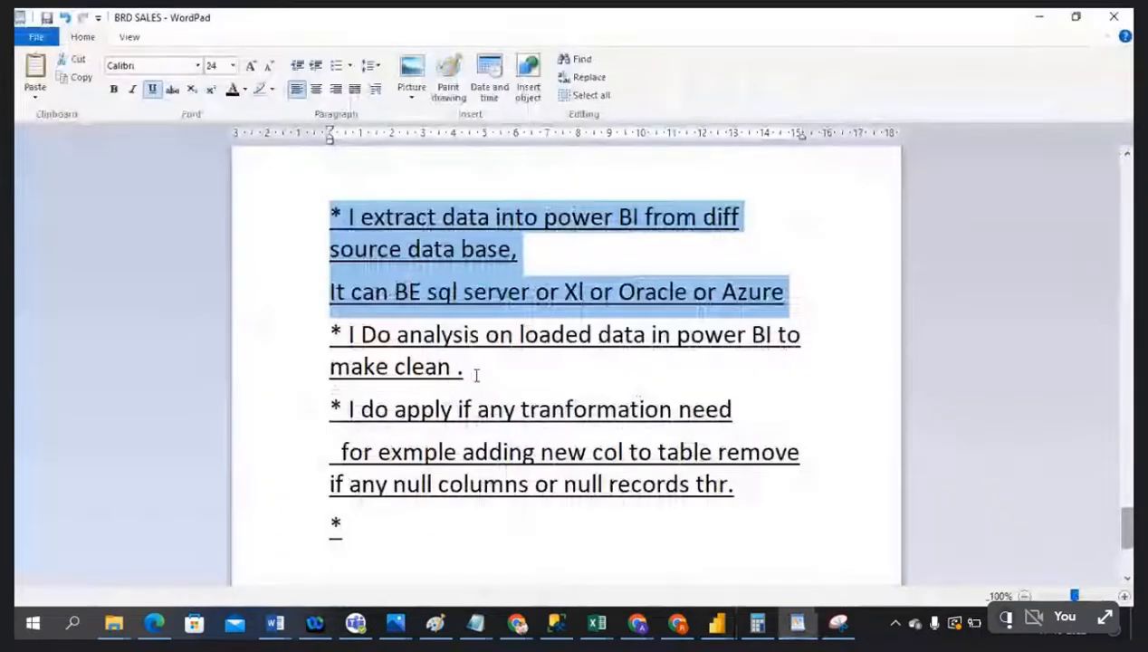
left_click(469, 372)
left_click_drag(469, 372, 345, 344)
key("alt+Tab")
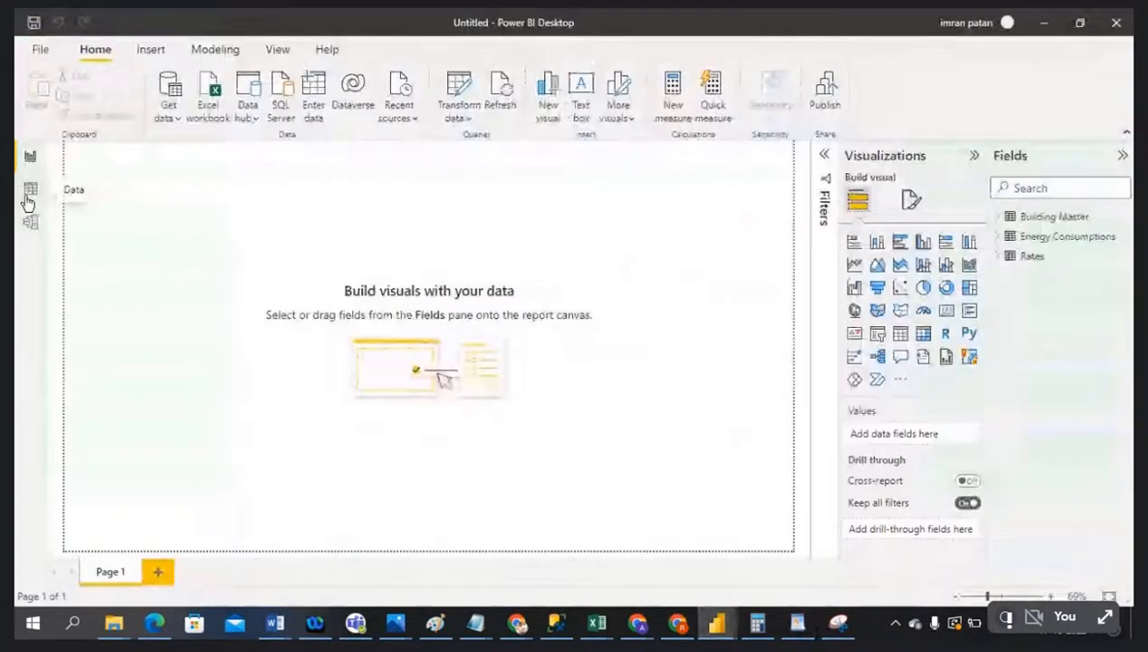
left_click(28, 194)
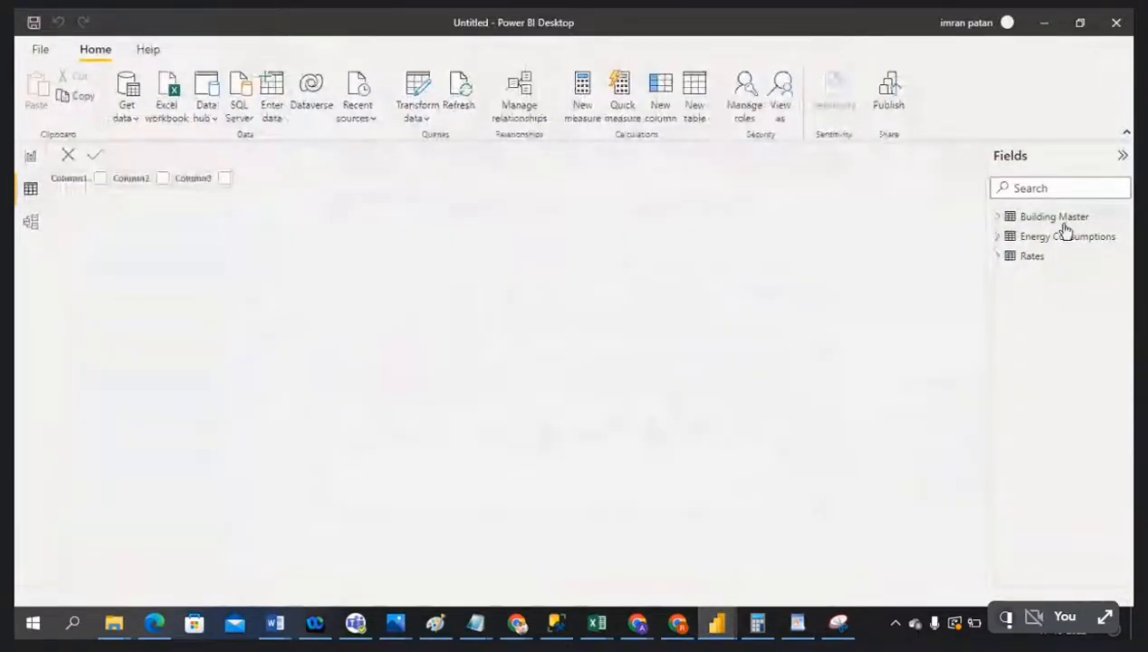
left_click(1062, 219)
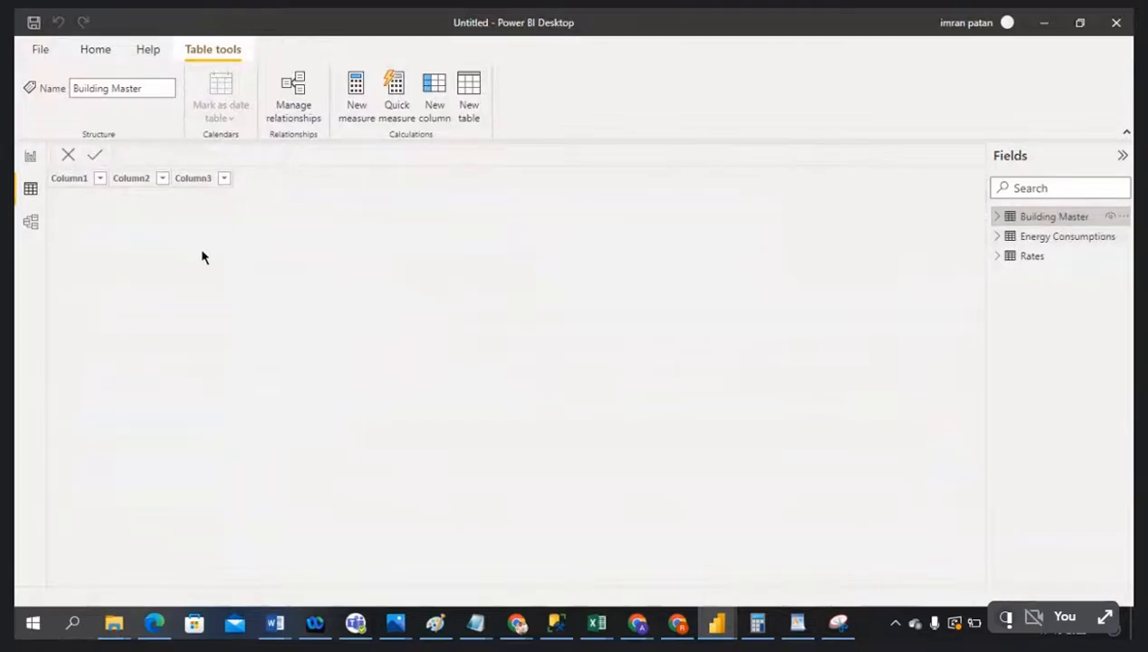
left_click(1060, 241)
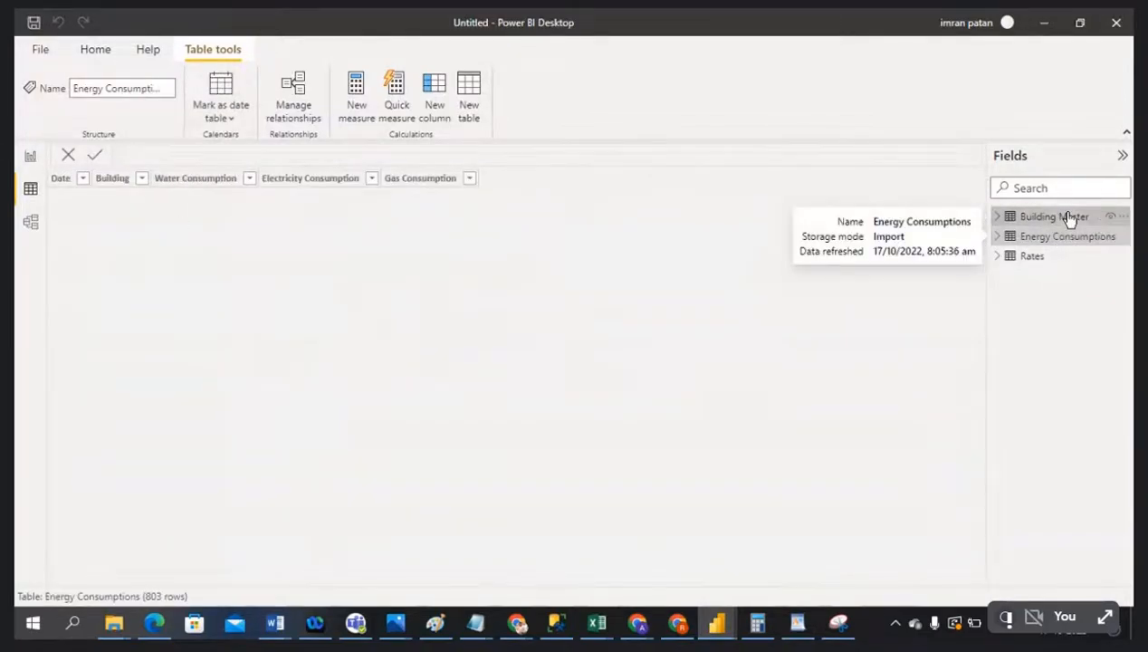
left_click(1070, 218)
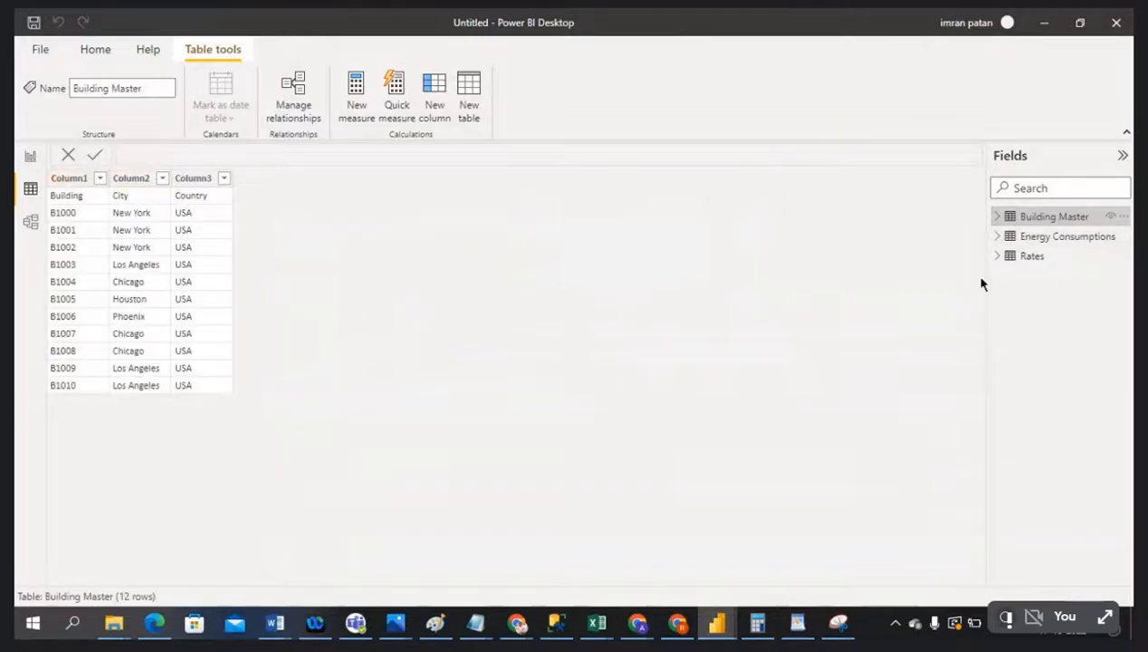
left_click(1060, 239)
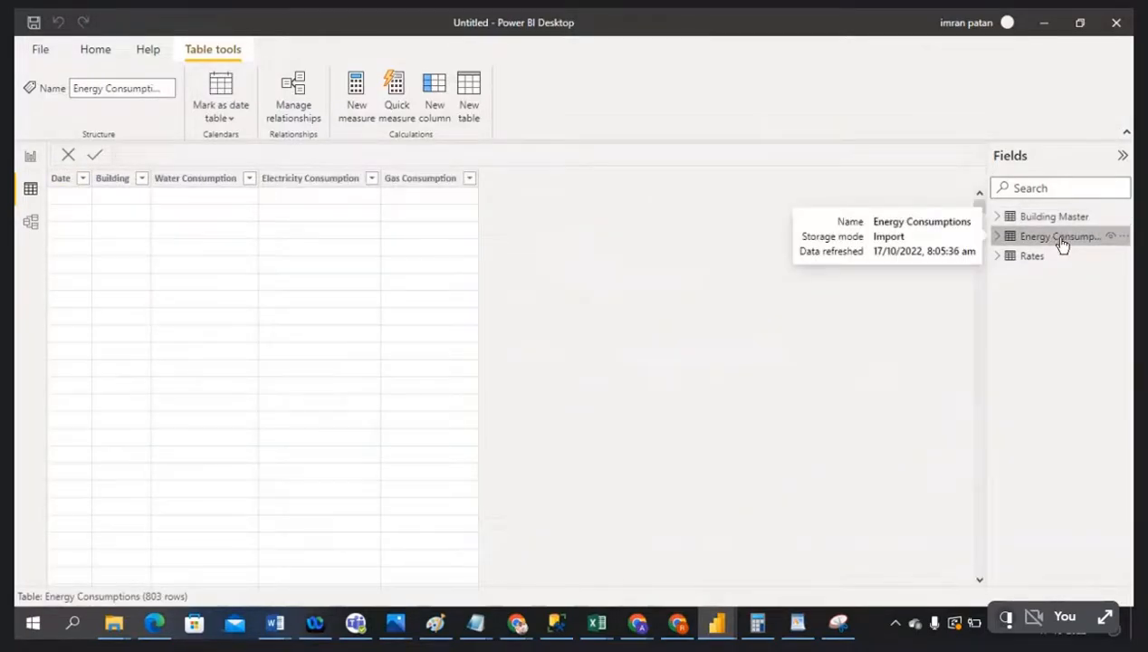
left_click(1031, 260)
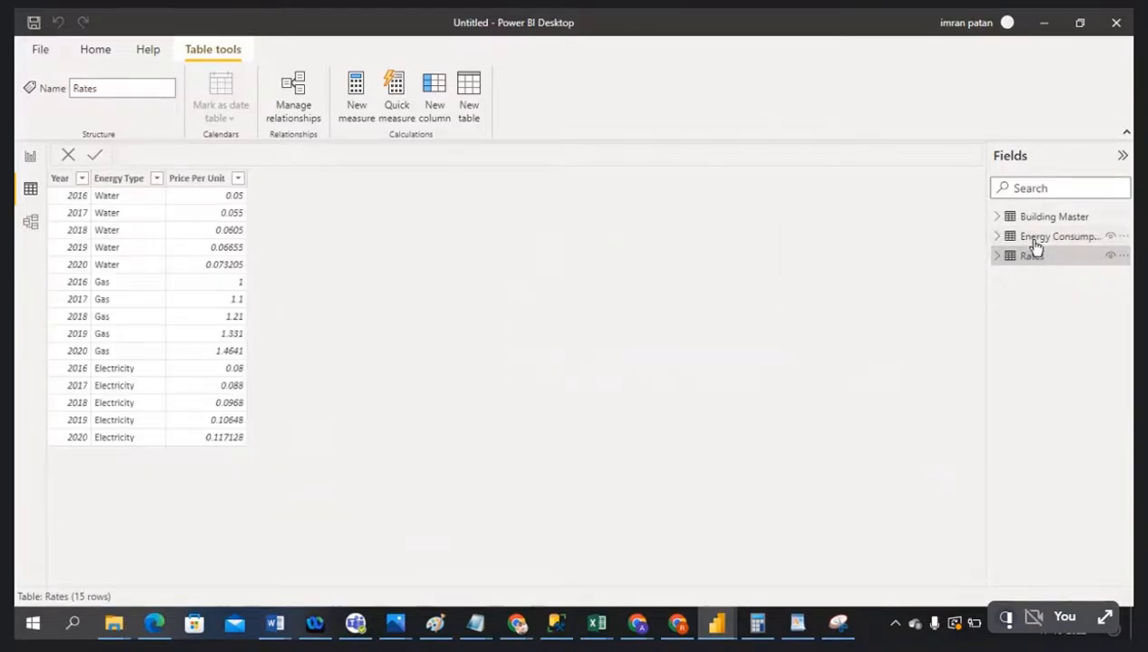
Examine the Electricity Consumption column and the Date column's filter values in the Energy Consumptions table
left_click(1036, 246)
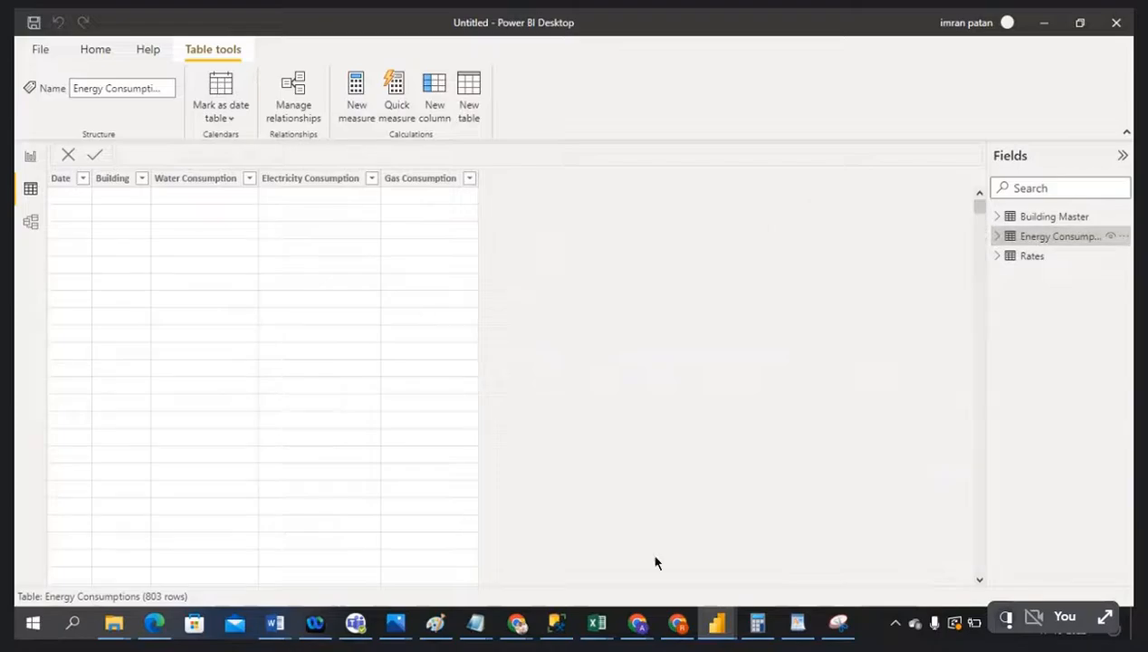
left_click(303, 181)
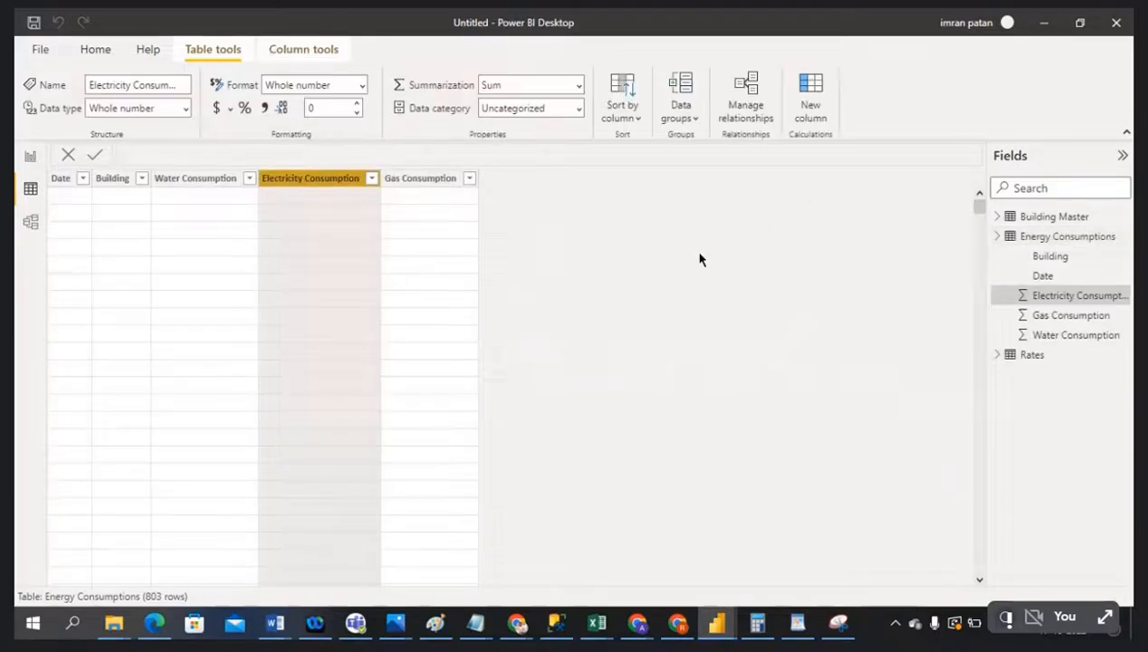
left_click(1073, 238)
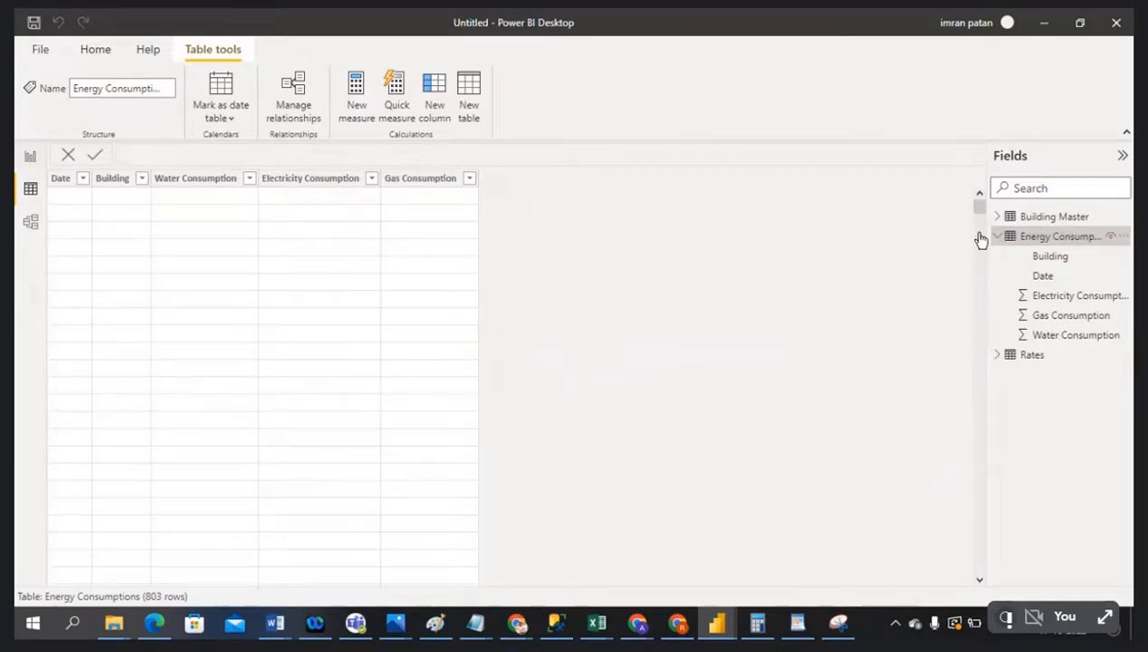
left_click(82, 181)
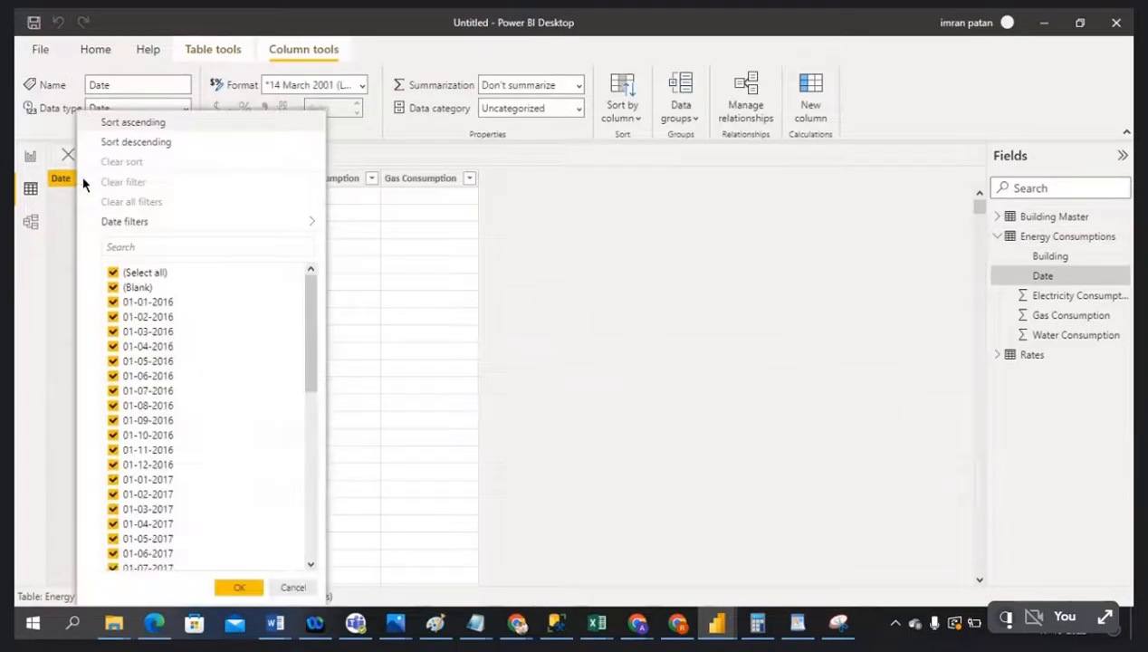
Compare the contents of the Building Master, Energy Consumptions and Rates tables, and list Building Master's fields in the report view
left_click(1061, 219)
left_click(1061, 219)
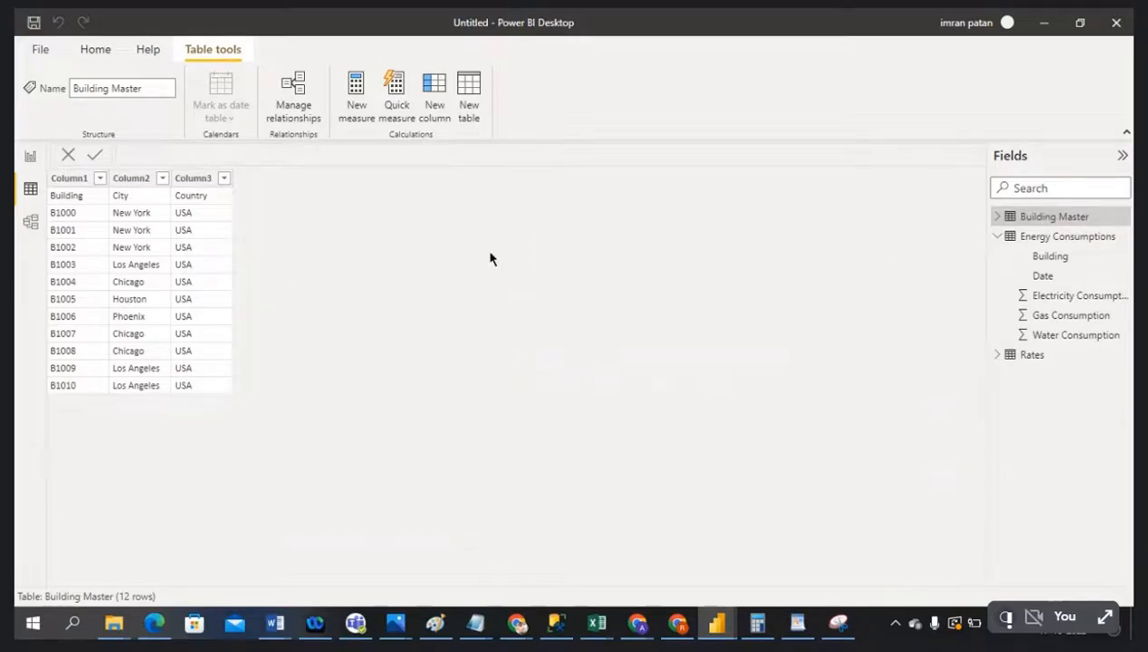
left_click(1068, 241)
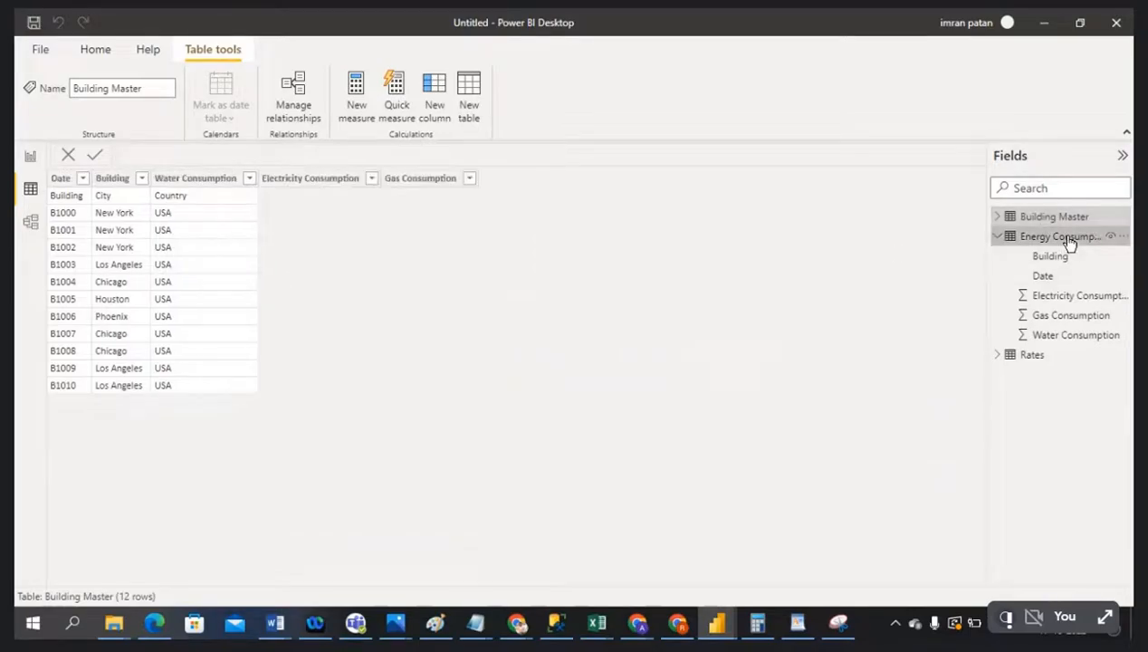
left_click(1068, 226)
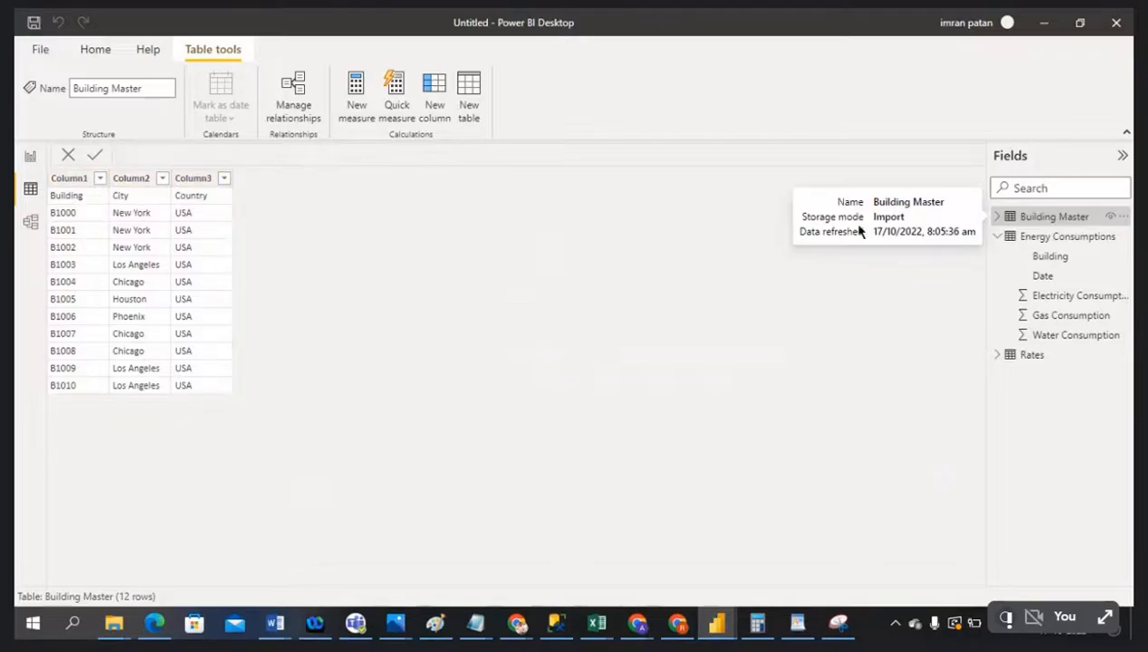
left_click(1071, 241)
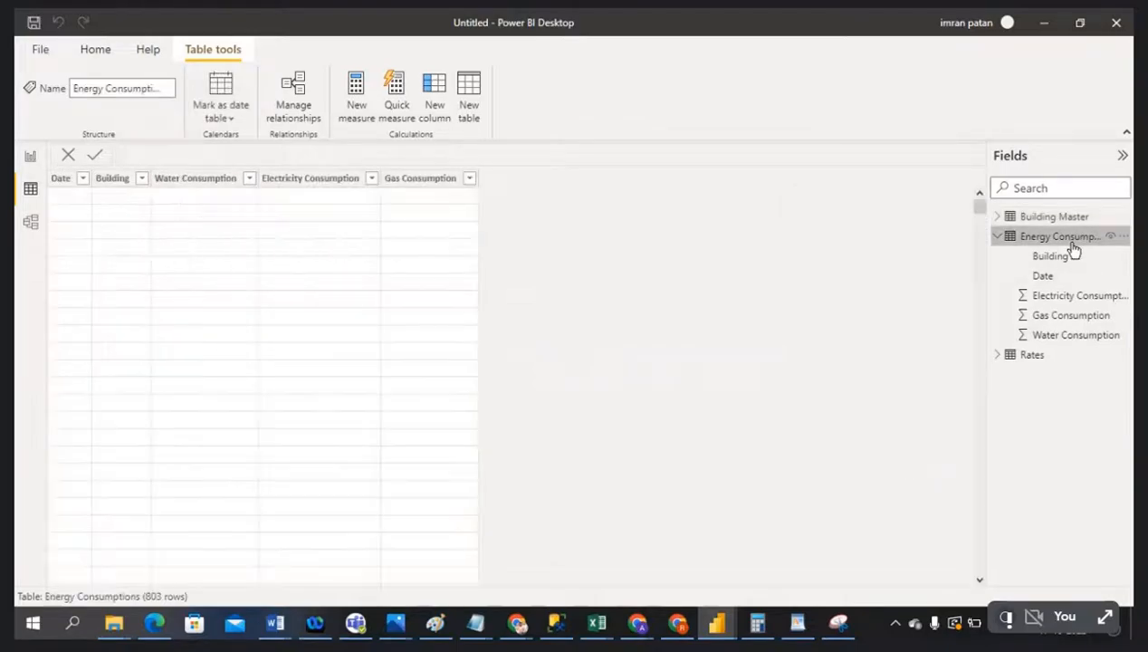
left_click(1038, 357)
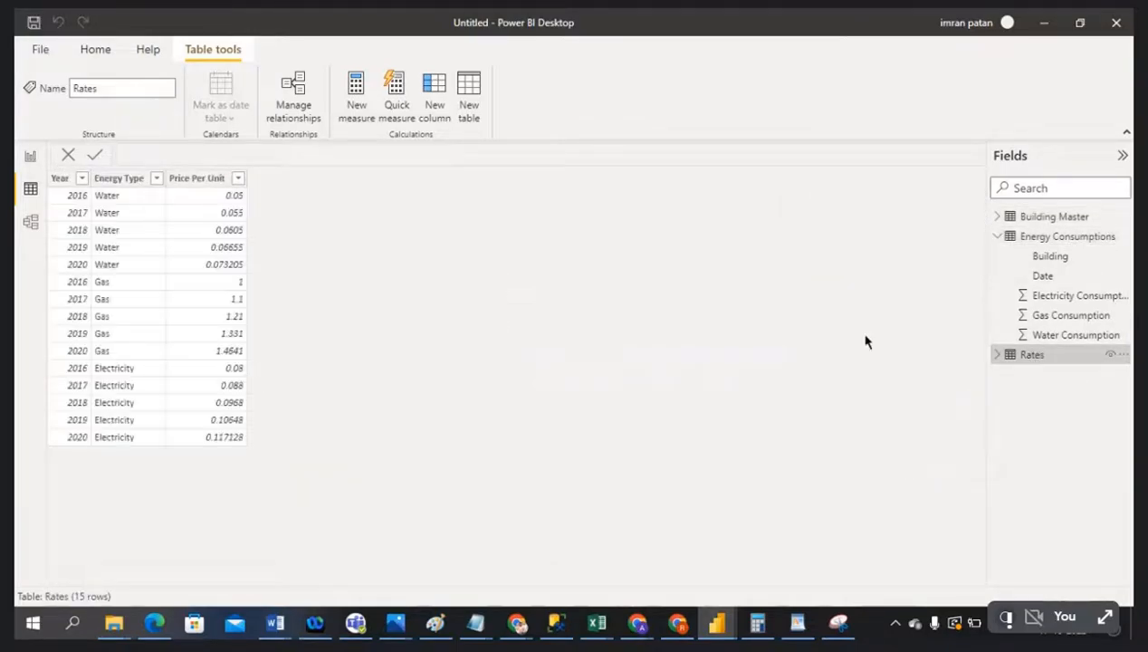
left_click(30, 159)
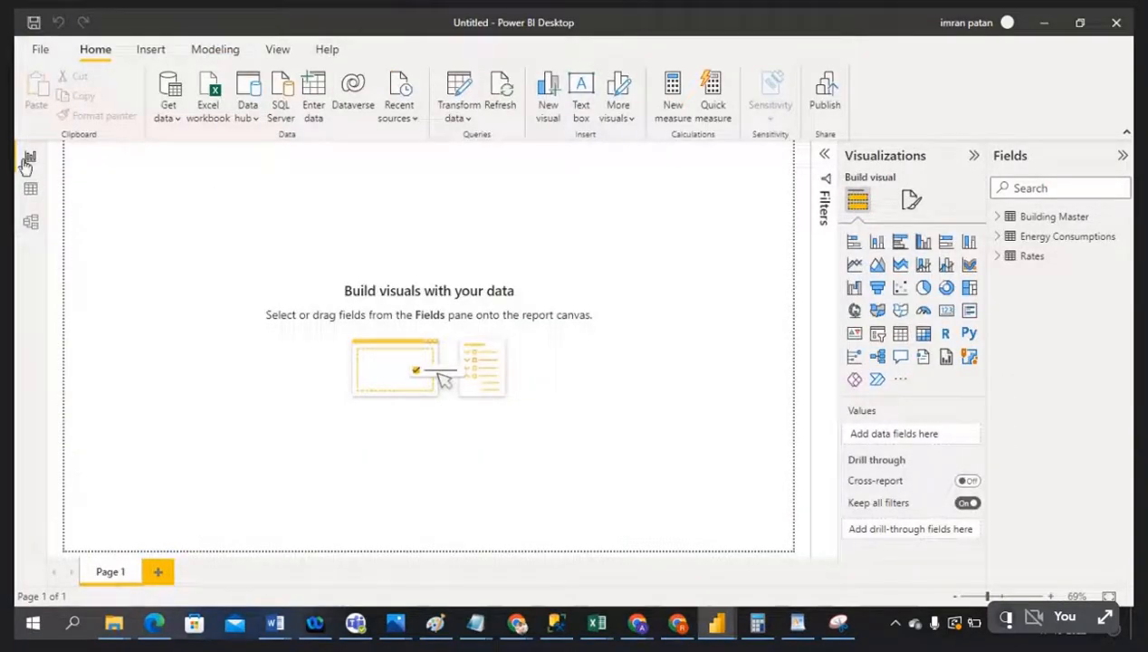
left_click(1000, 219)
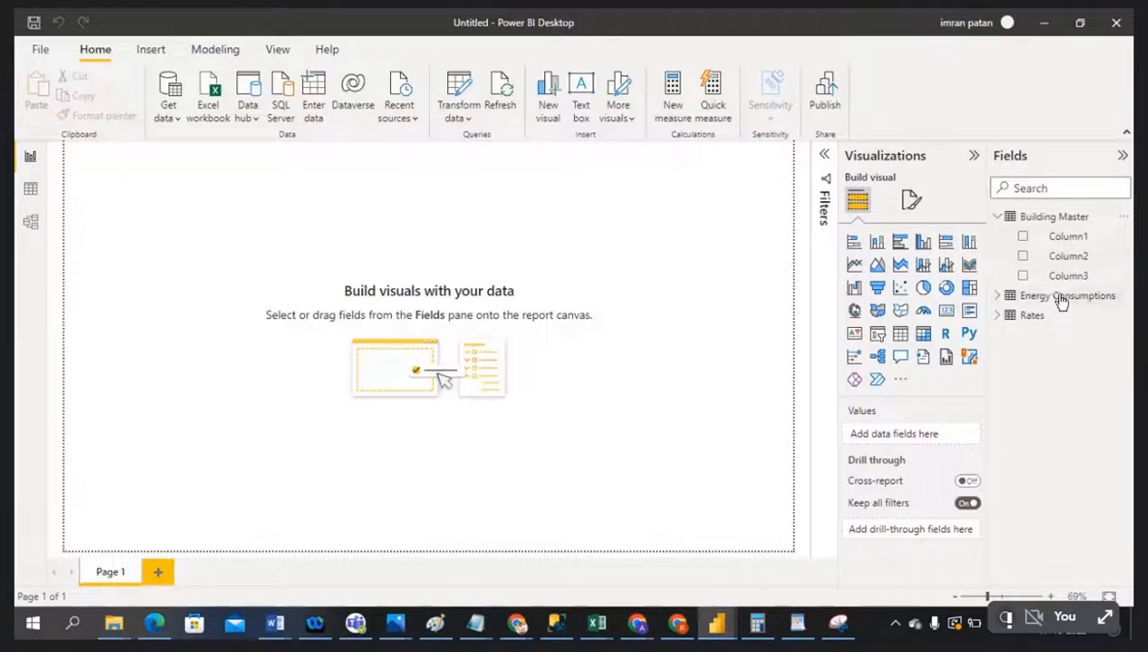
Widen the Gas Consumption, Electricity Consumption, Water Consumption and Building columns of the Energy Consumptions table in the data view
left_click(30, 190)
left_click(1074, 236)
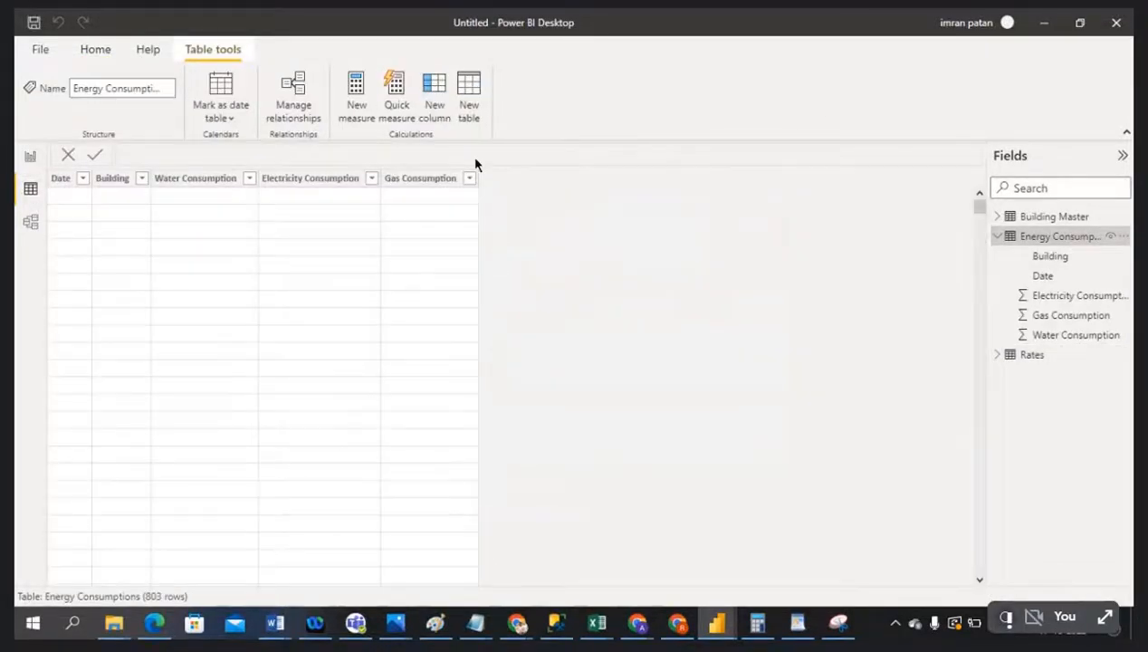
left_click(407, 177)
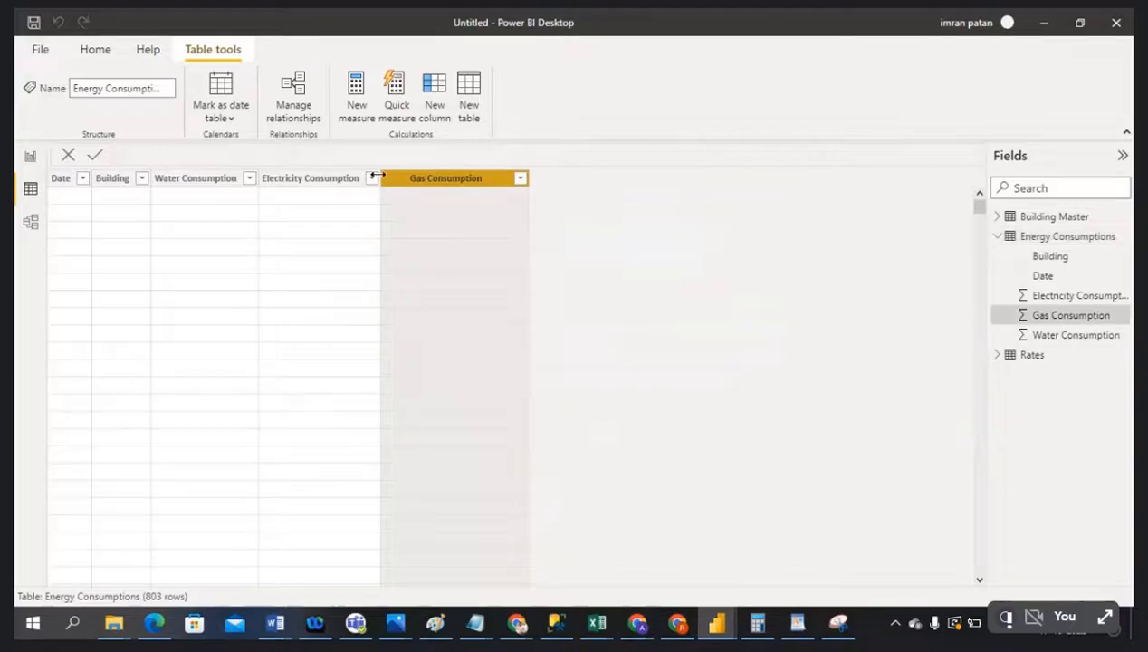
left_click(265, 179)
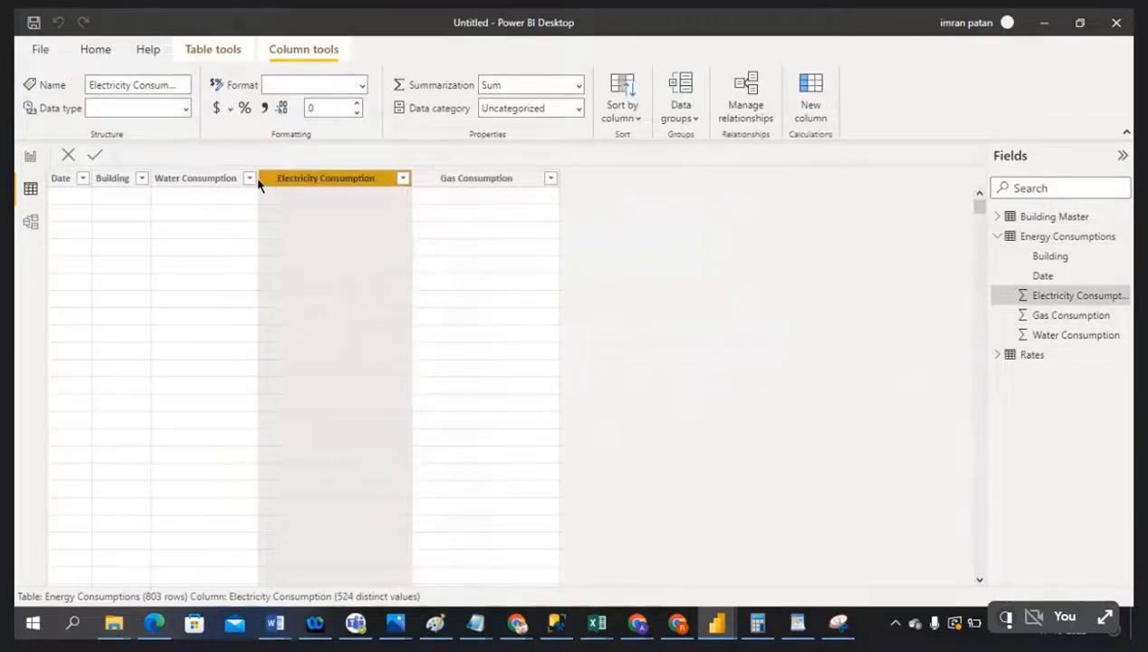
left_click(186, 179)
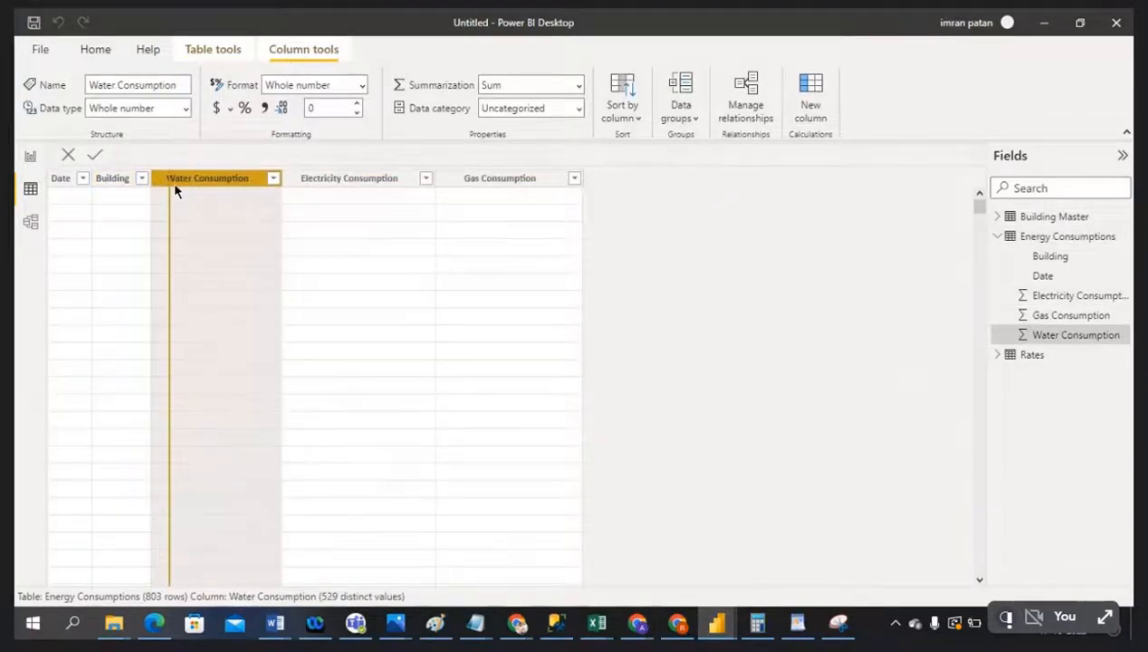
left_click_drag(175, 186, 177, 186)
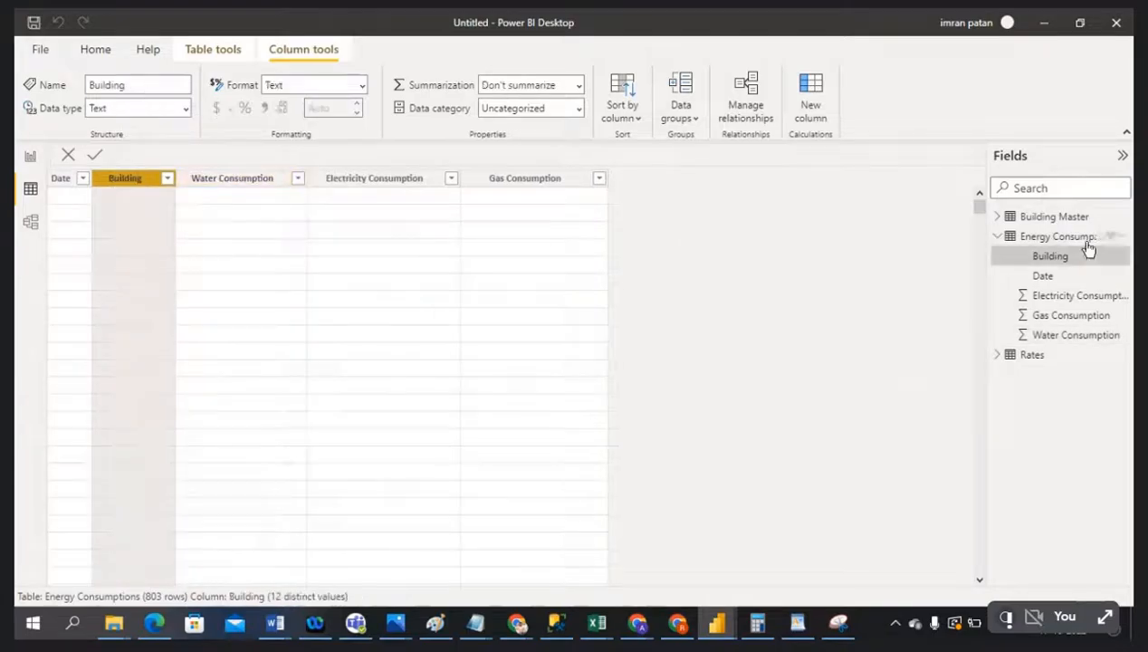
left_click(1048, 243)
left_click(998, 237)
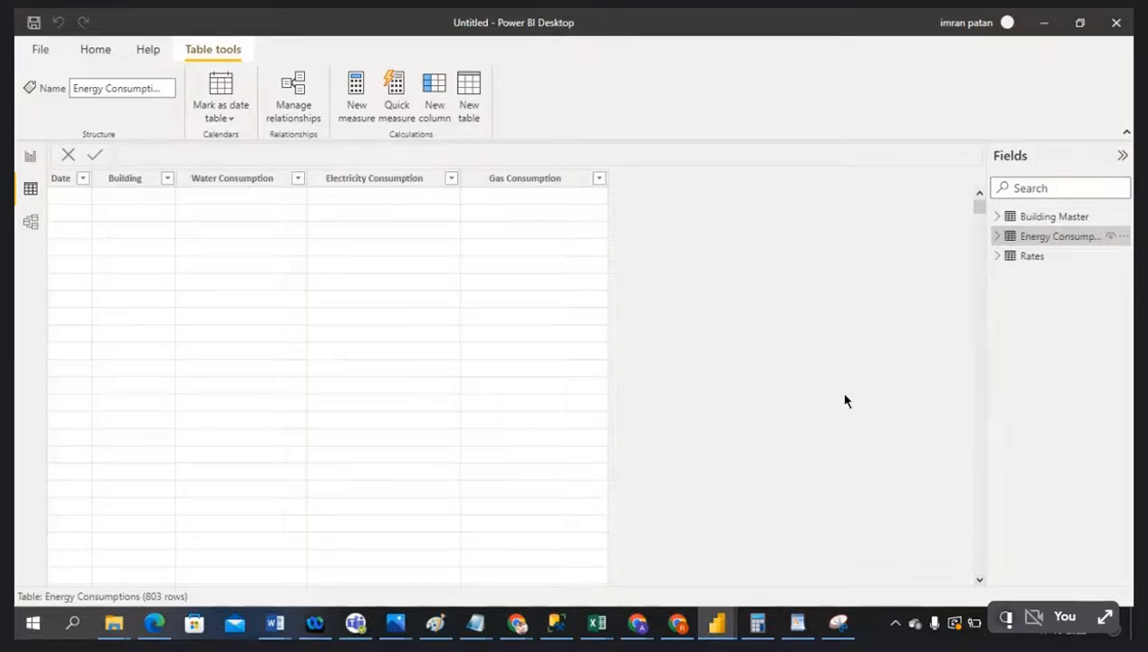
Check the Rates table, and widen the Date column of the Energy Consumptions table
left_click(1044, 260)
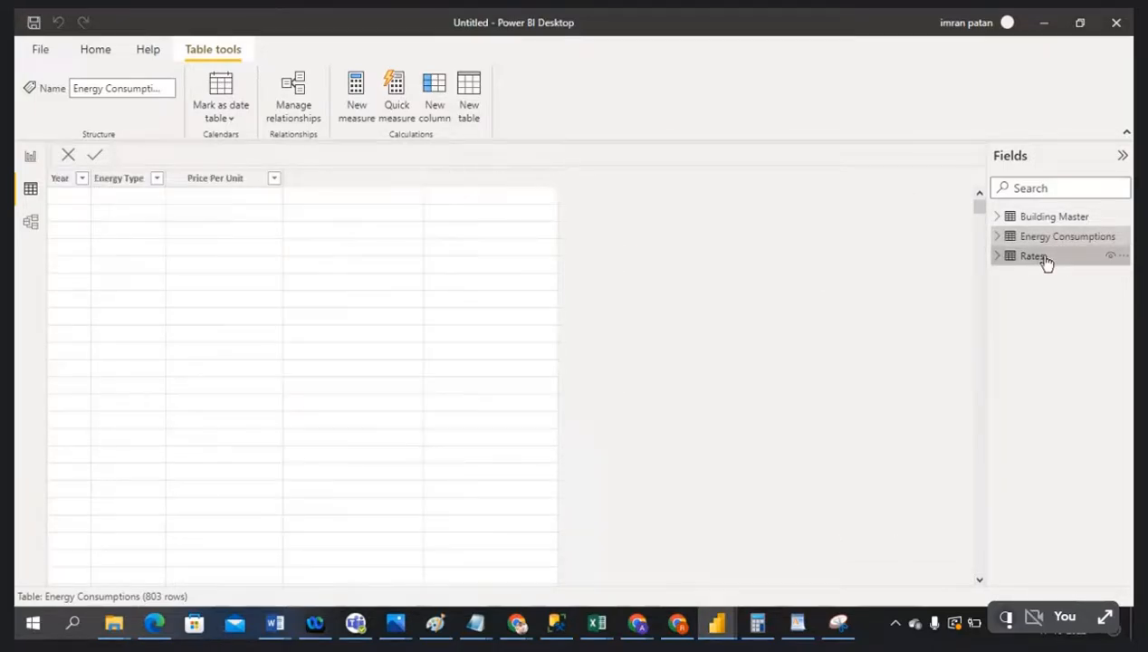
left_click(1048, 240)
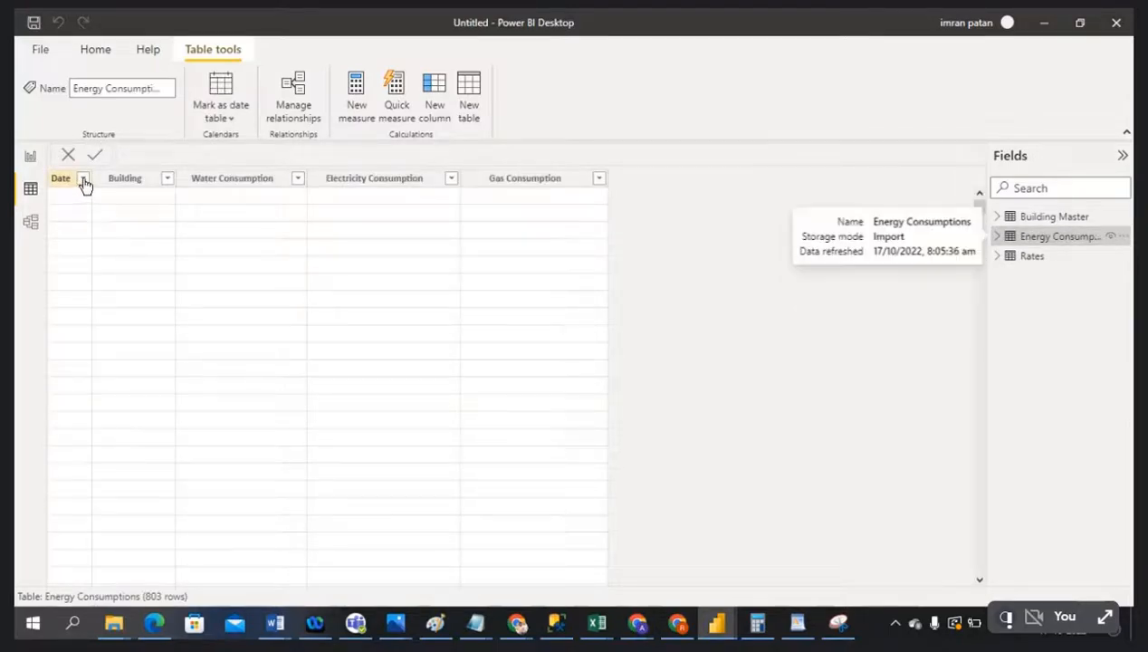
left_click_drag(91, 177, 164, 179)
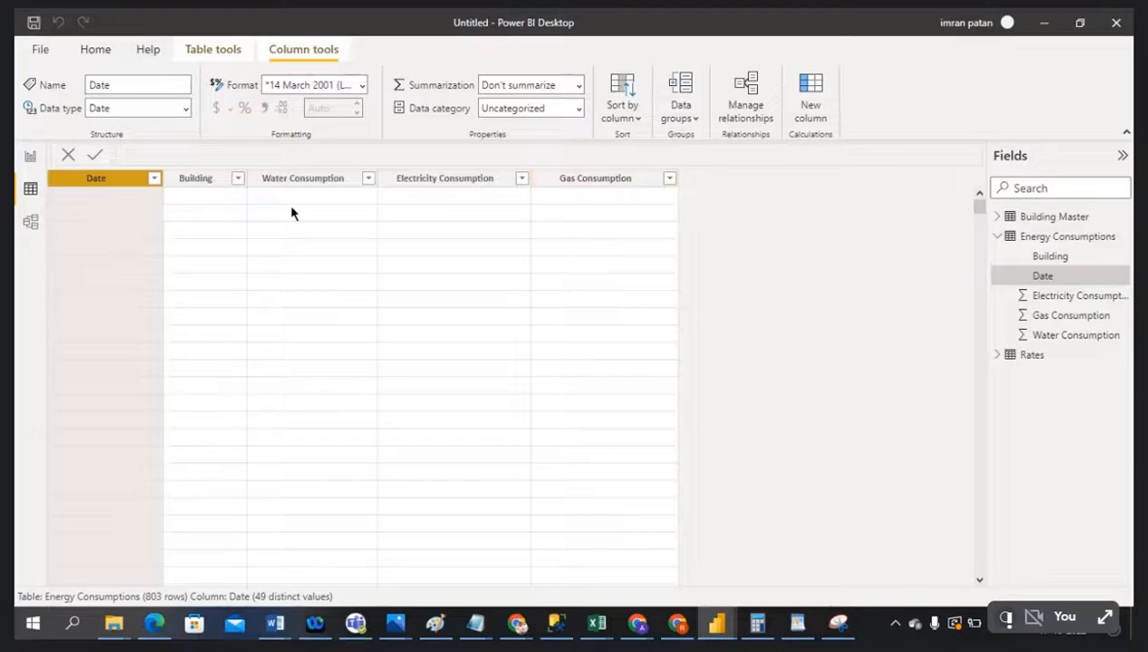
Examine the full range of dates in the Energy Consumptions table's Date filter, leaving the filter unchanged
left_click(1048, 243)
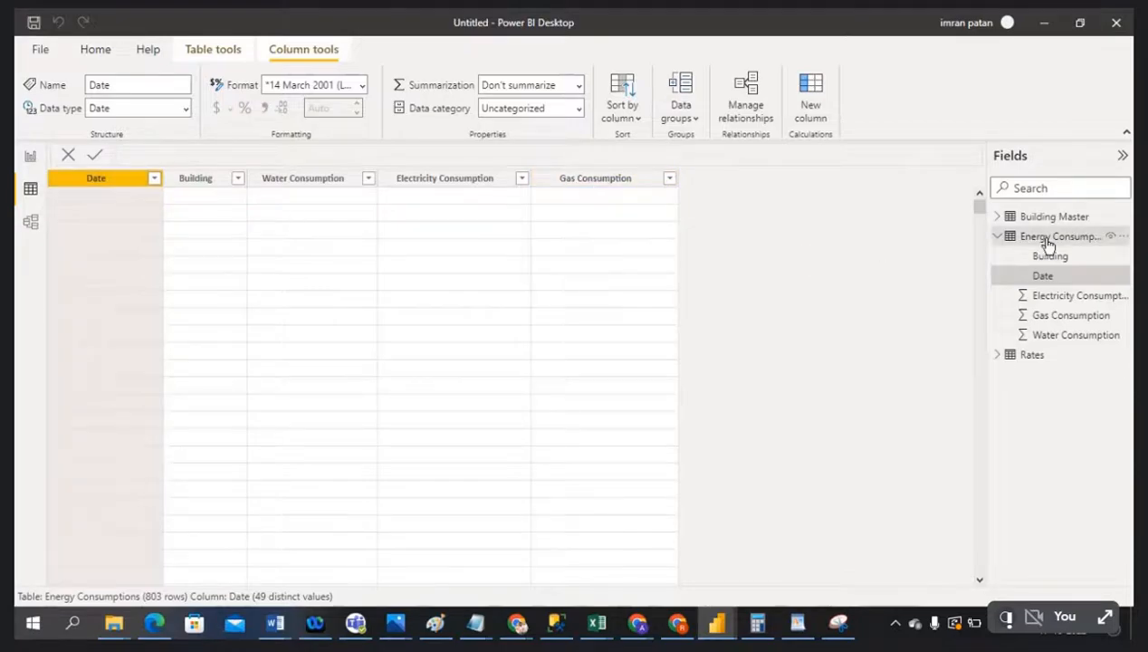
left_click(152, 181)
left_click(154, 180)
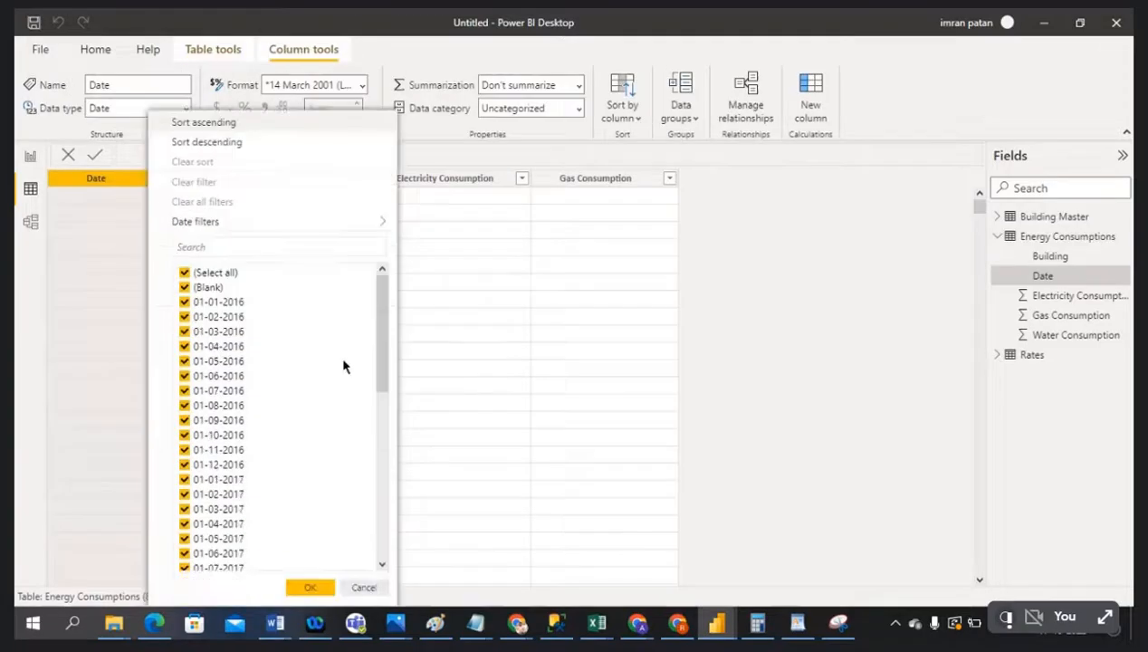
scroll(283, 418, "down", 4)
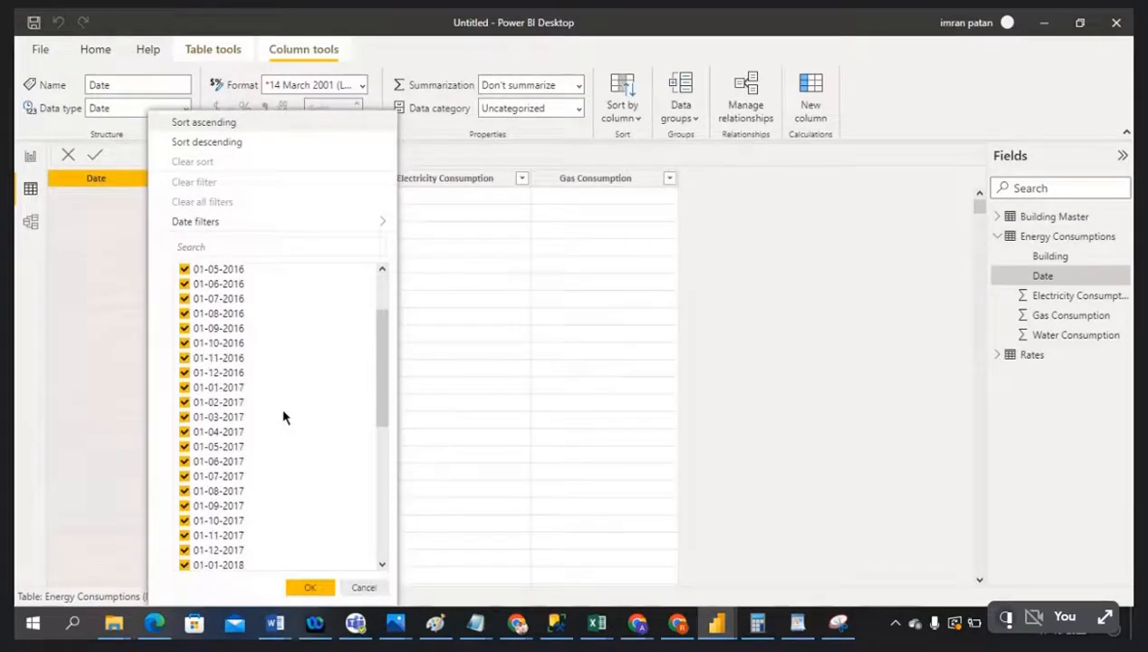
scroll(283, 416, "up", 4)
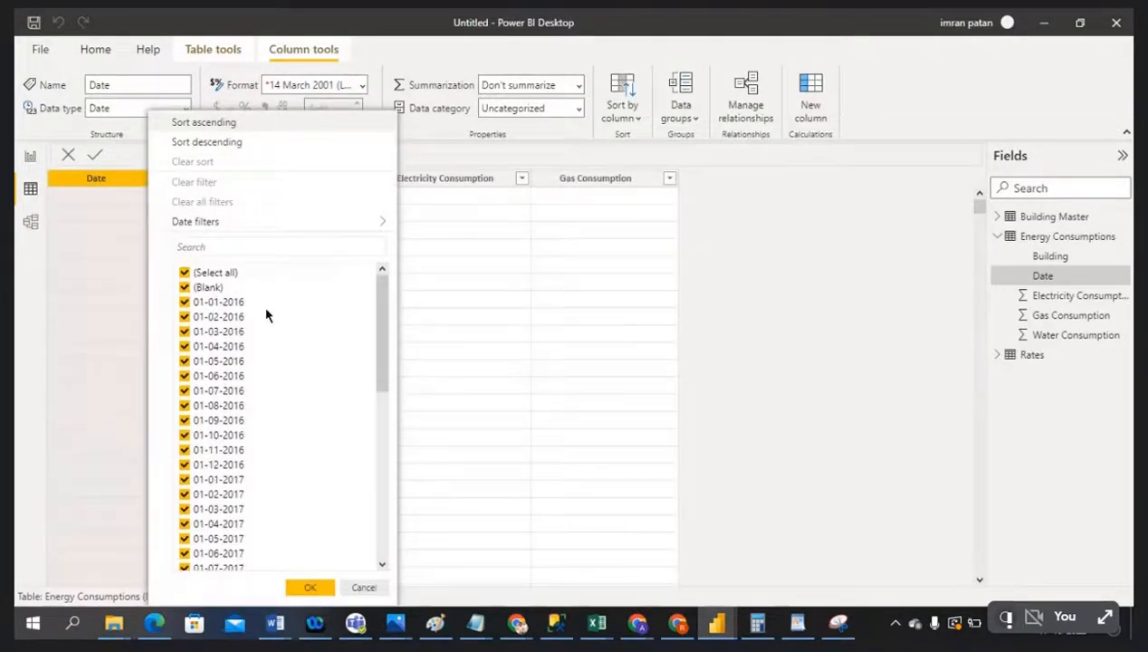
left_click_drag(384, 320, 381, 523)
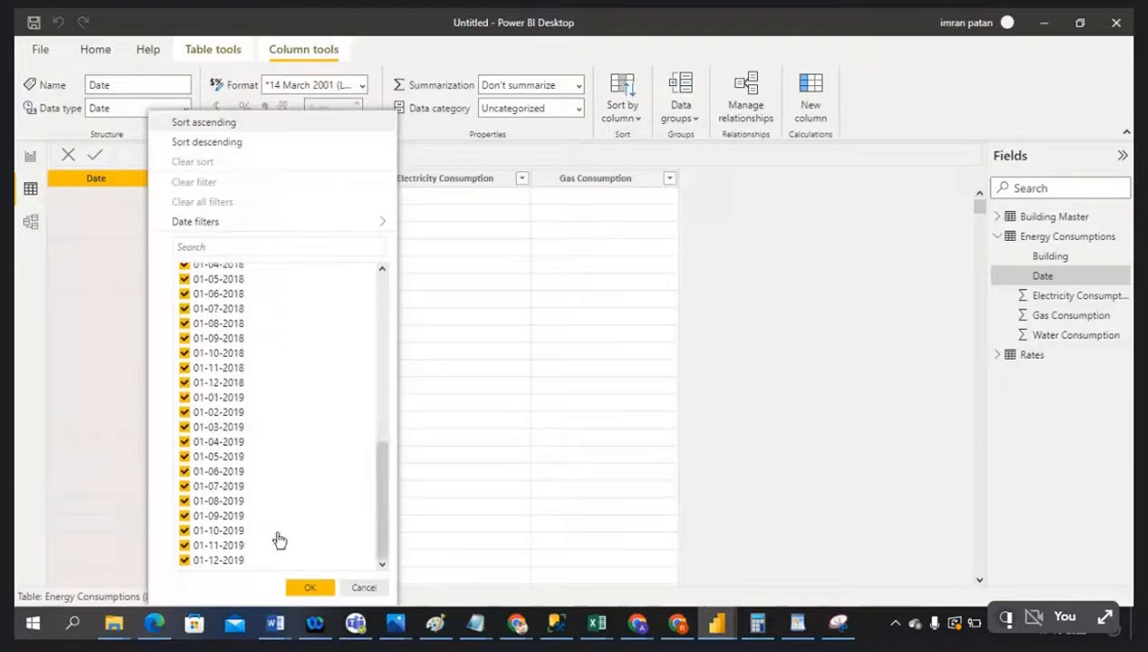
left_click(367, 586)
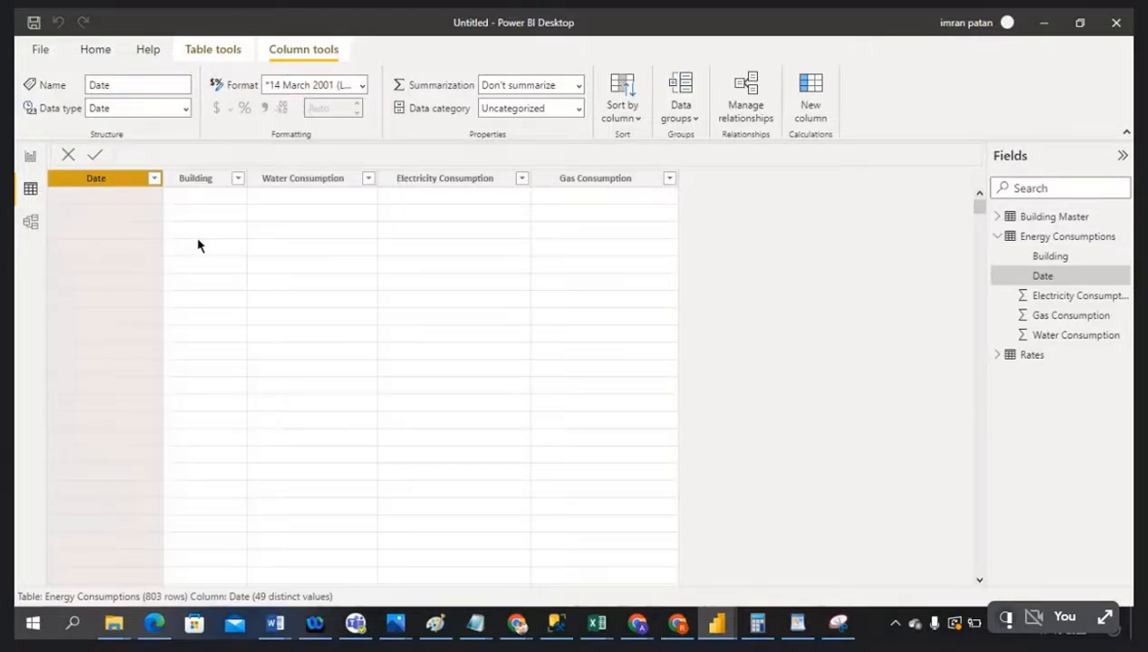
Examine the Building column's filter values in Energy Consumptions and compare them with the contents of the Building Master table
left_click(237, 179)
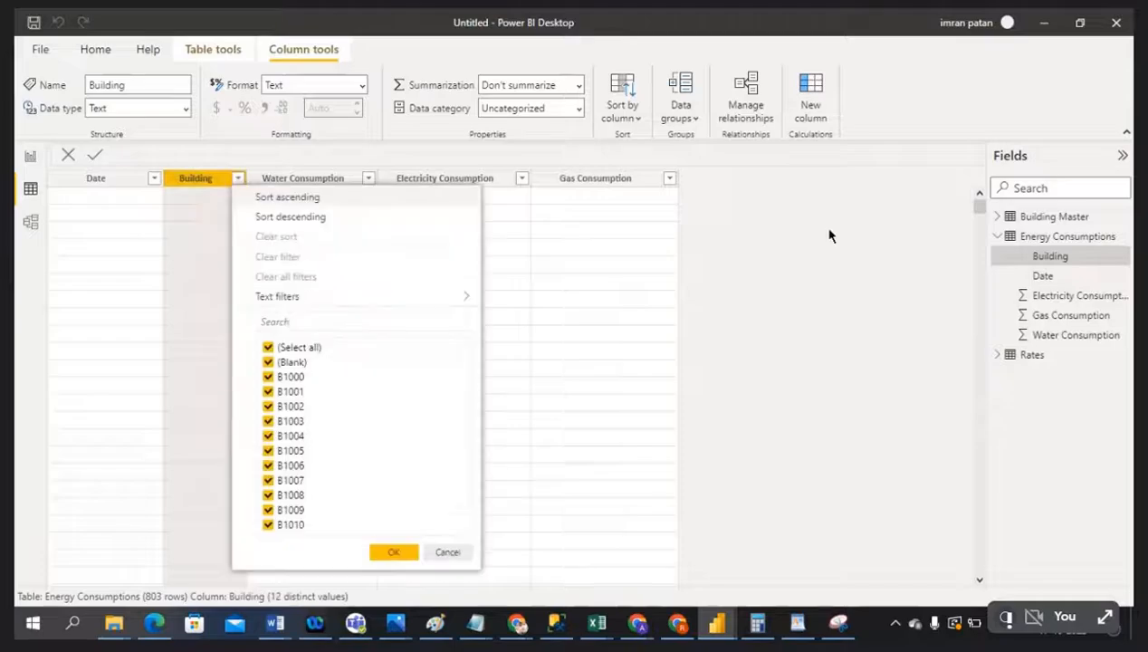
left_click(789, 231)
left_click(1063, 240)
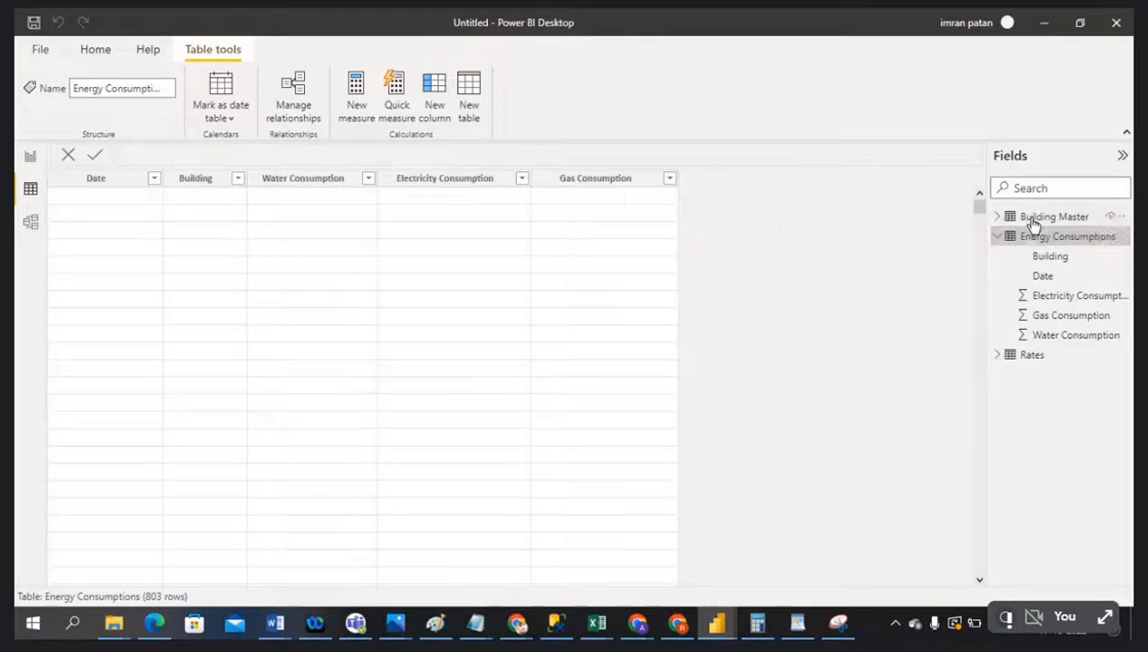
left_click(1037, 219)
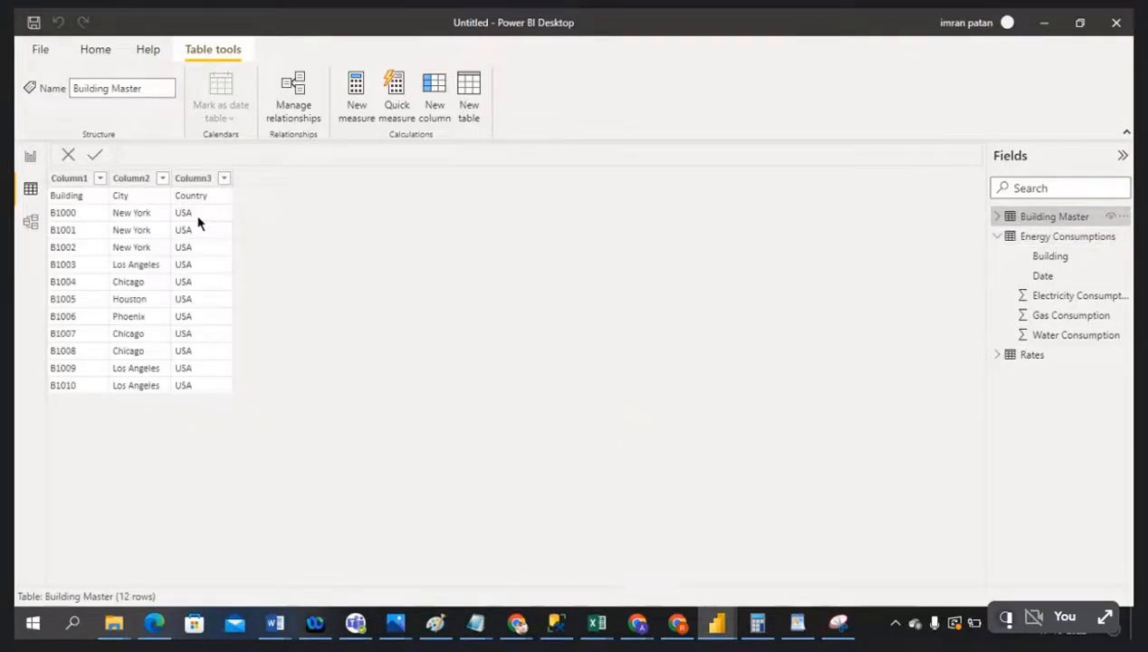
left_click(1062, 241)
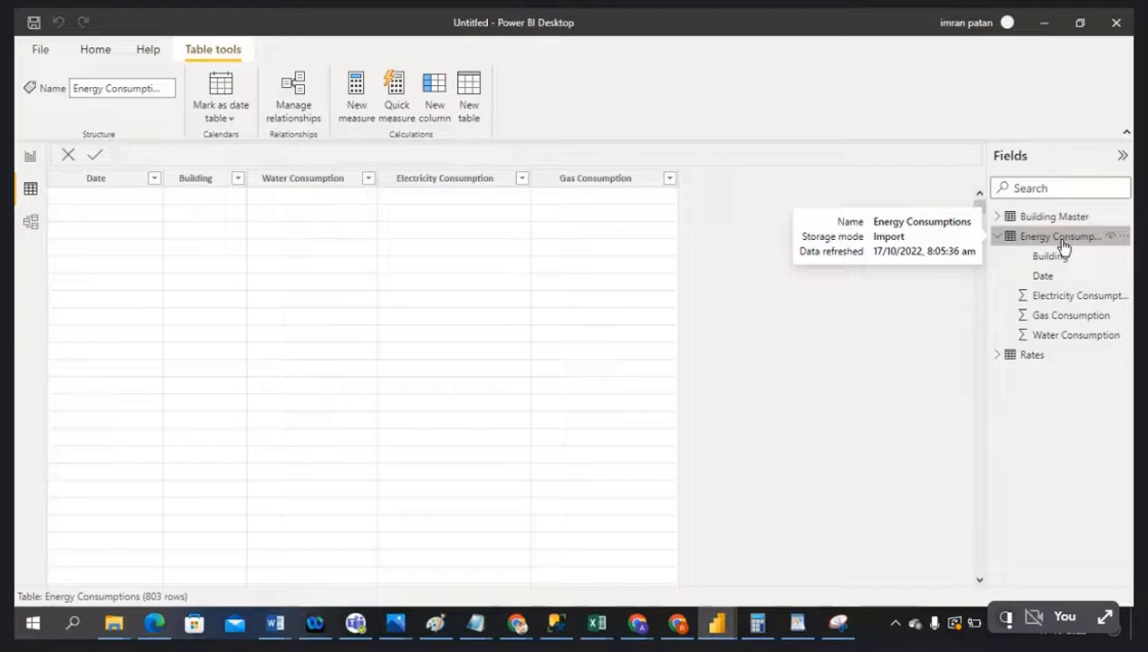
left_click(997, 238)
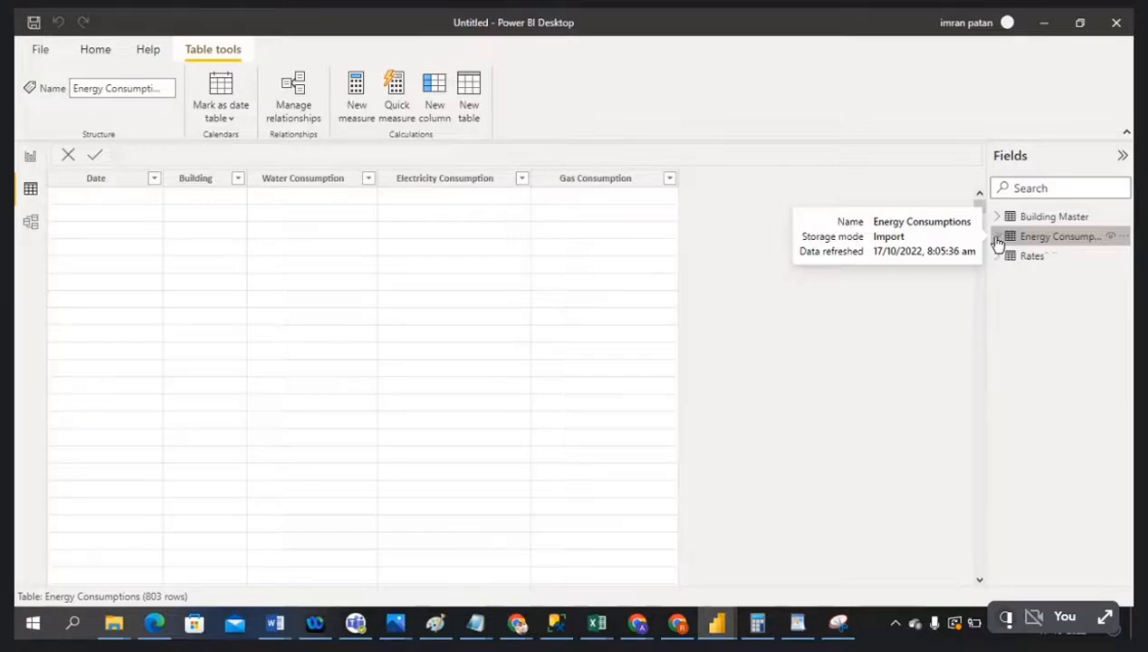
Filter the Date column of the Energy Consumptions table to exclude blank values
left_click(152, 183)
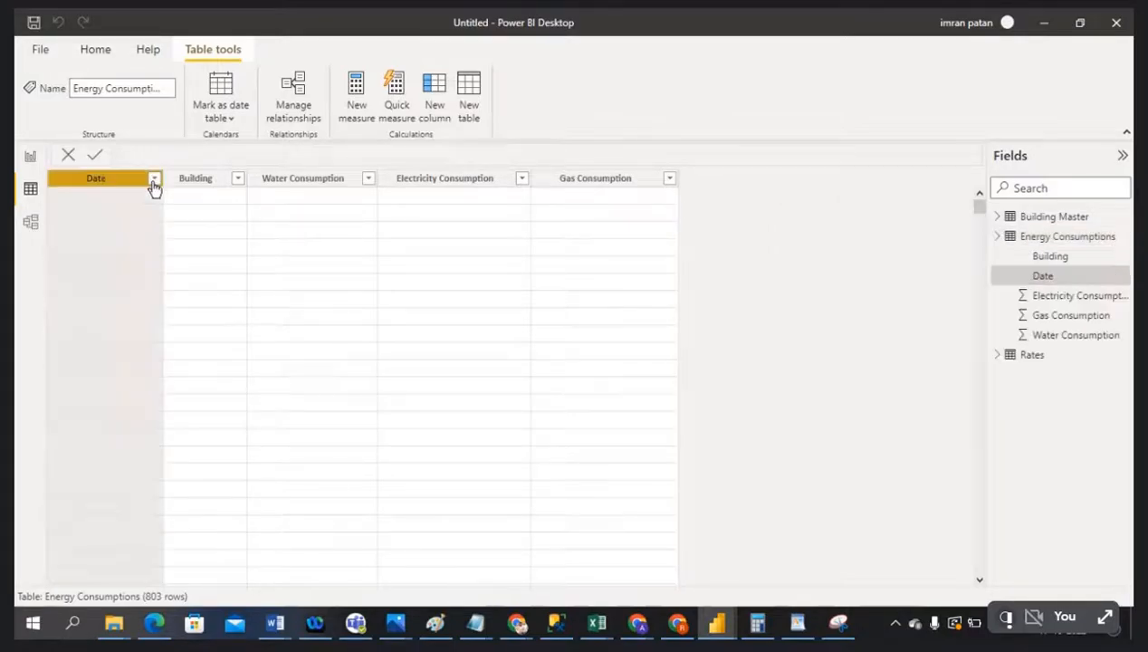
left_click(154, 180)
left_click(185, 272)
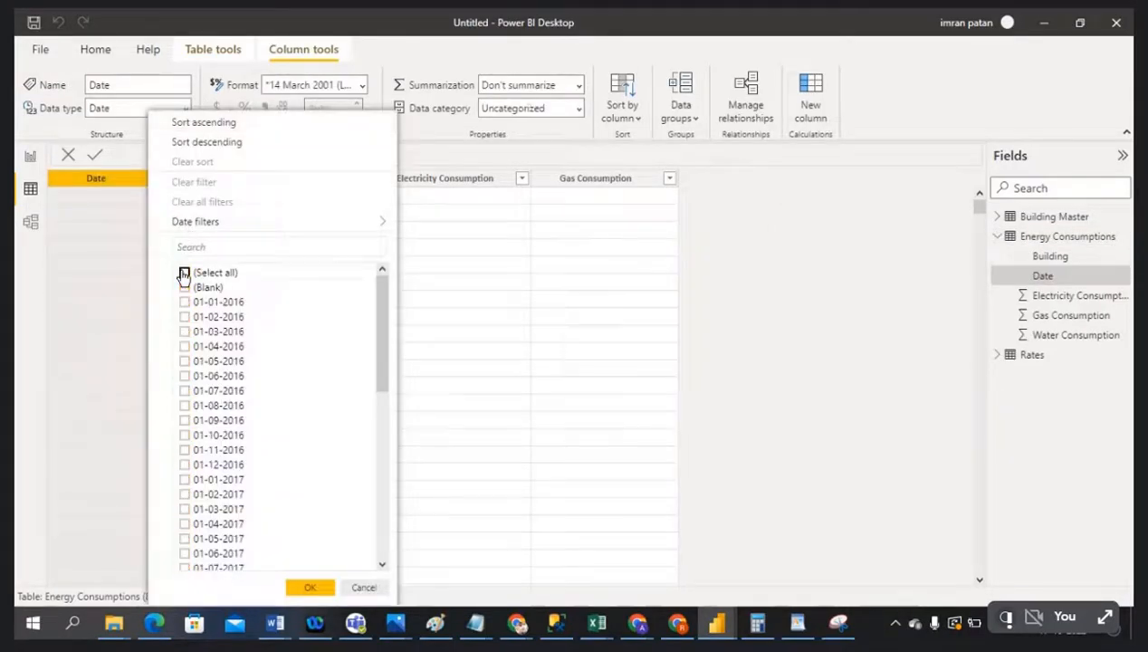
left_click(185, 272)
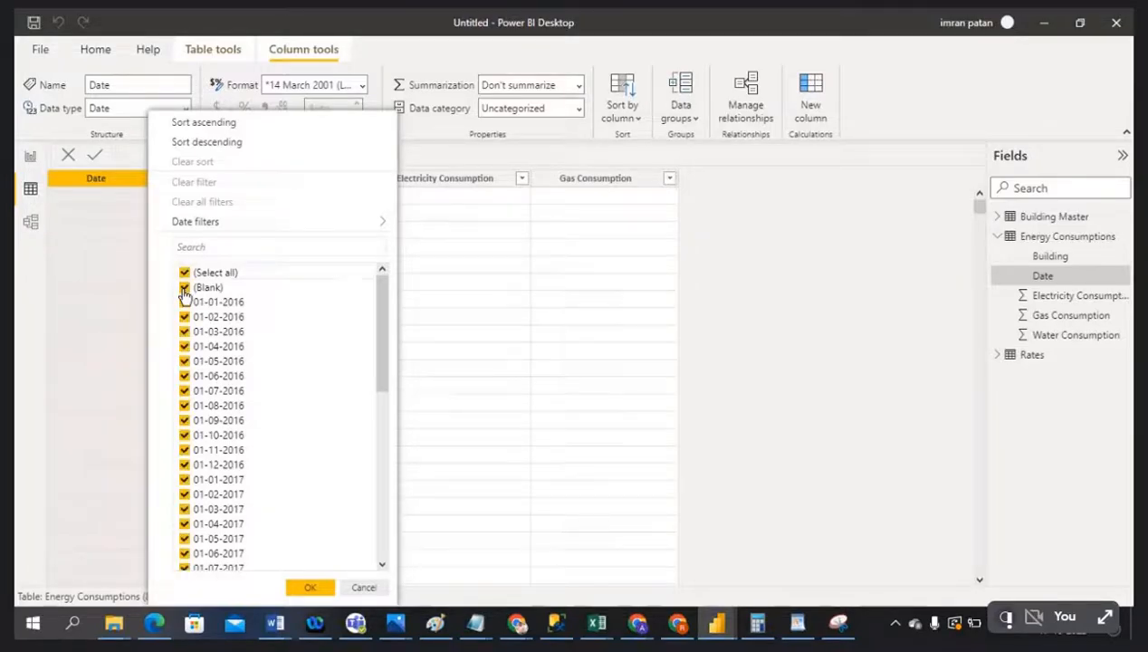
left_click(185, 289)
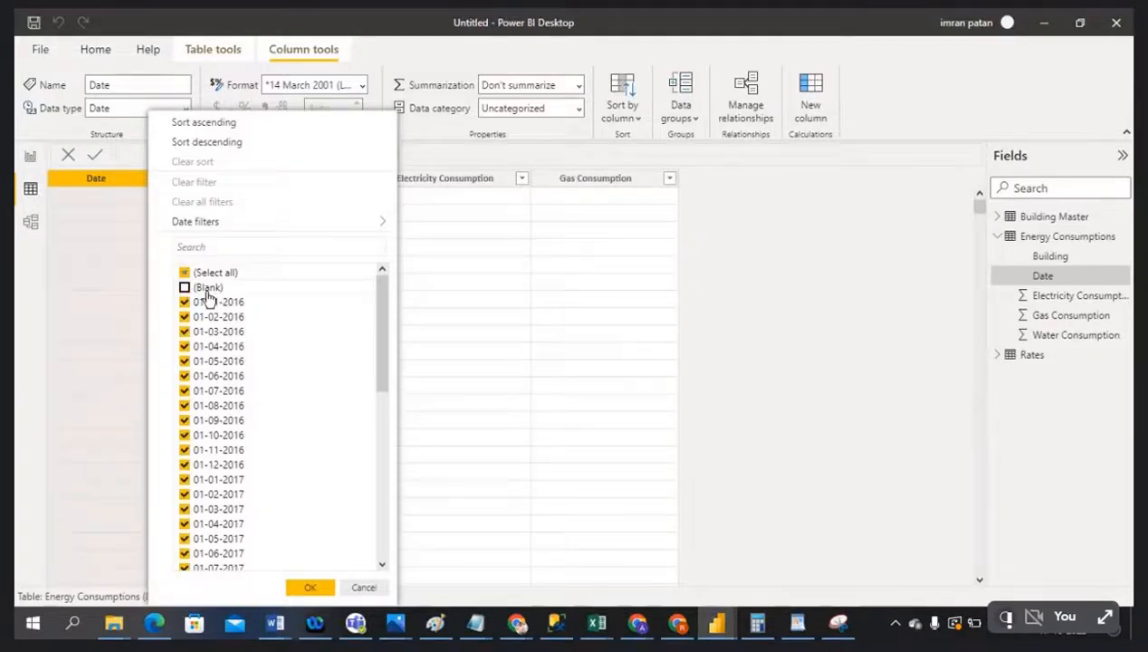
left_click(308, 588)
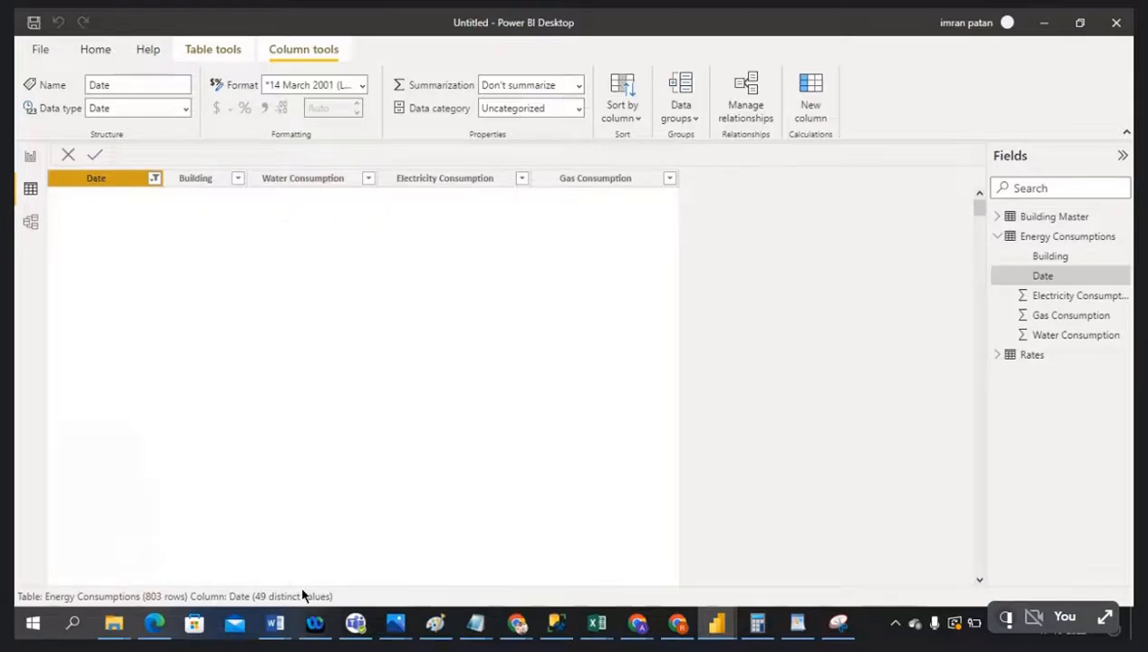
left_click(997, 237)
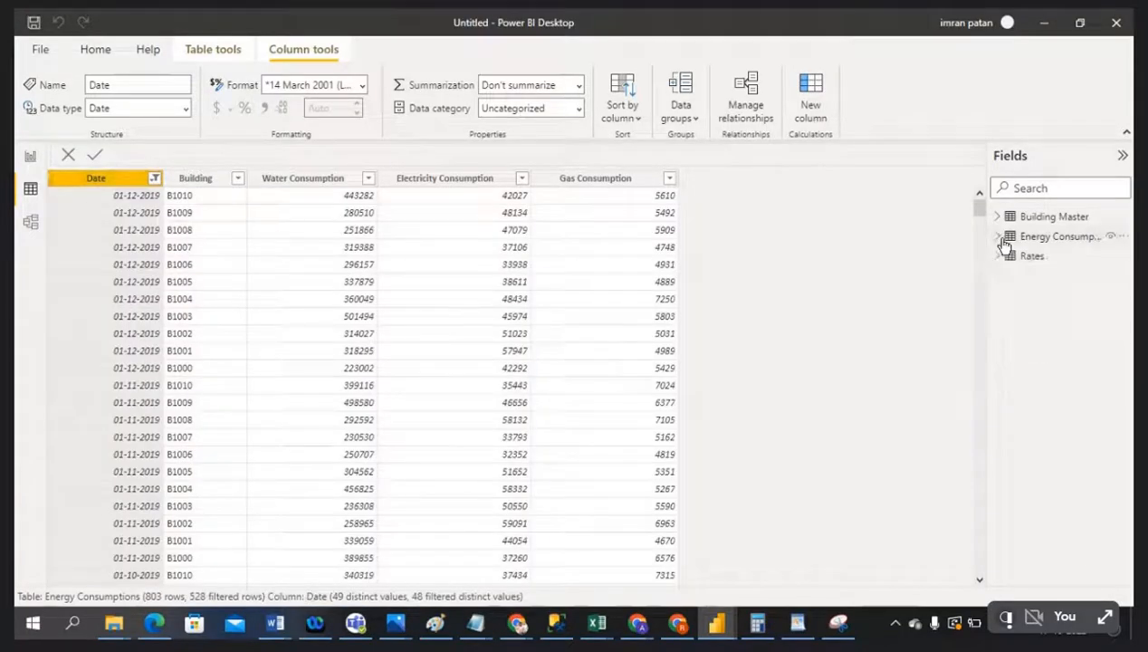
left_click(997, 237)
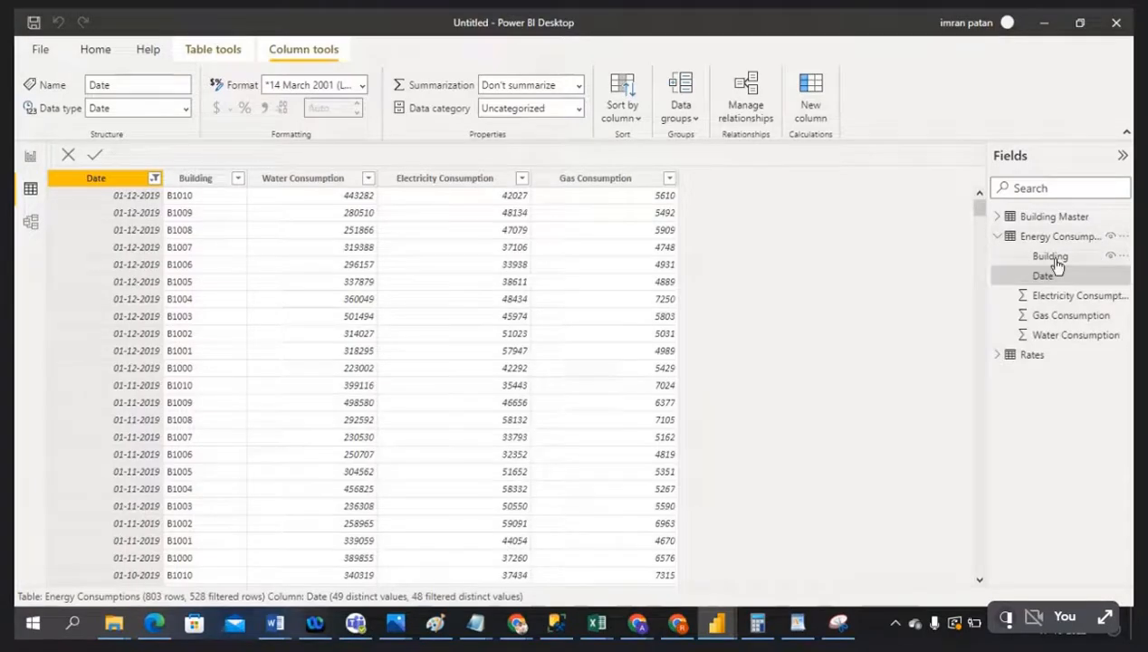
Reselect all values, including blanks, in the Date column's filter and apply it
left_click(156, 179)
left_click(185, 273)
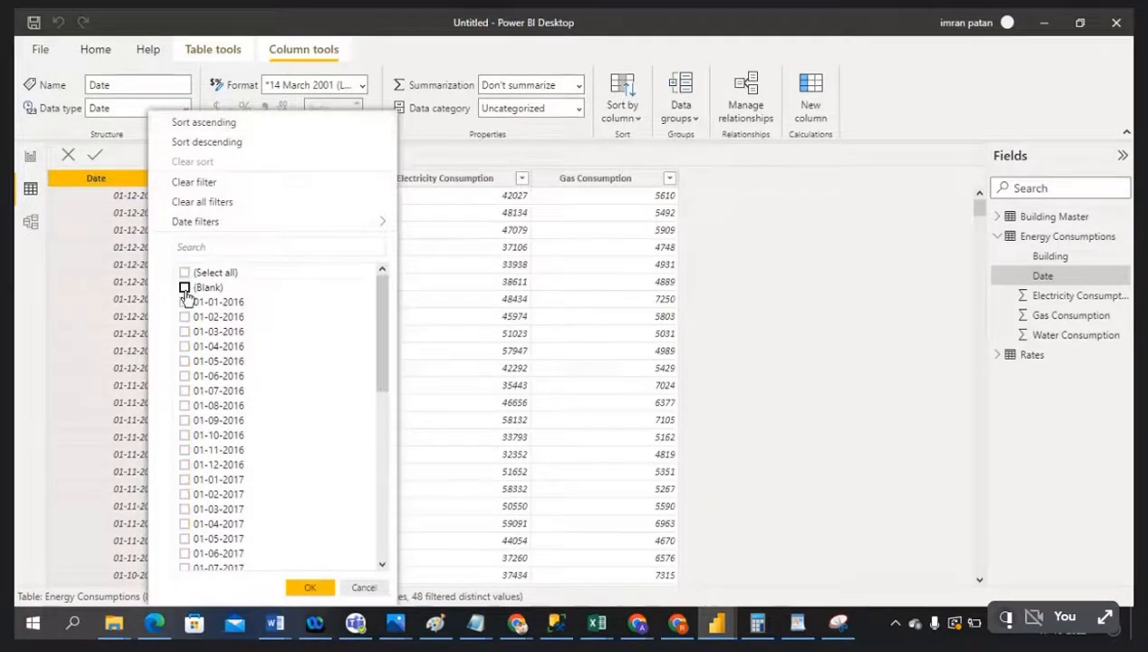
left_click(185, 274)
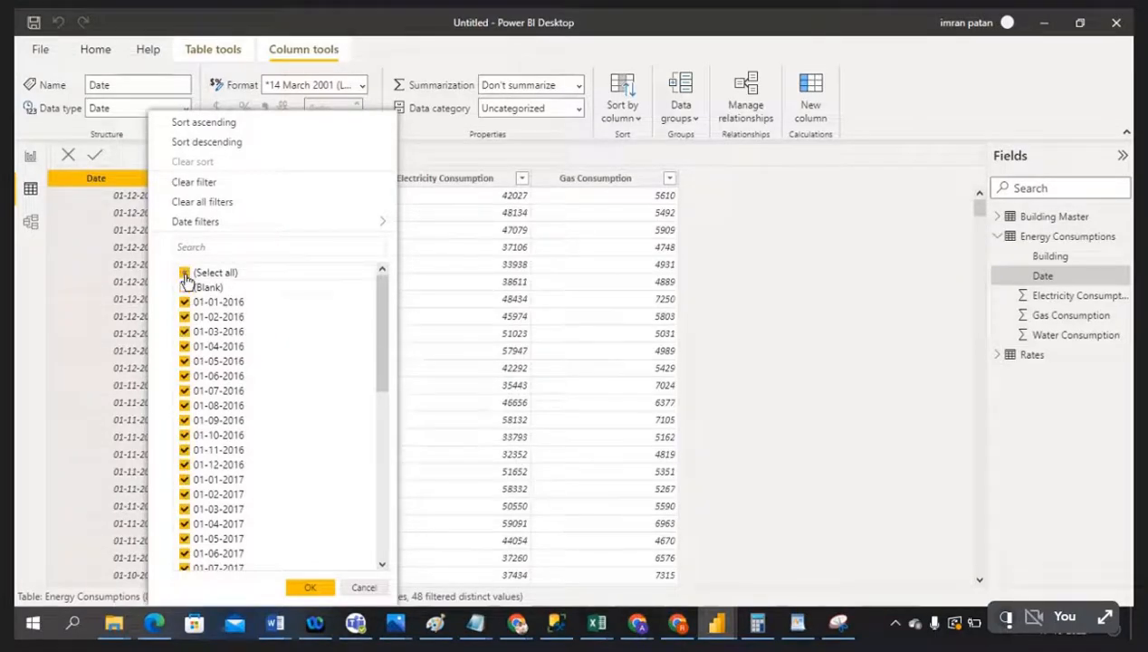
left_click(185, 274)
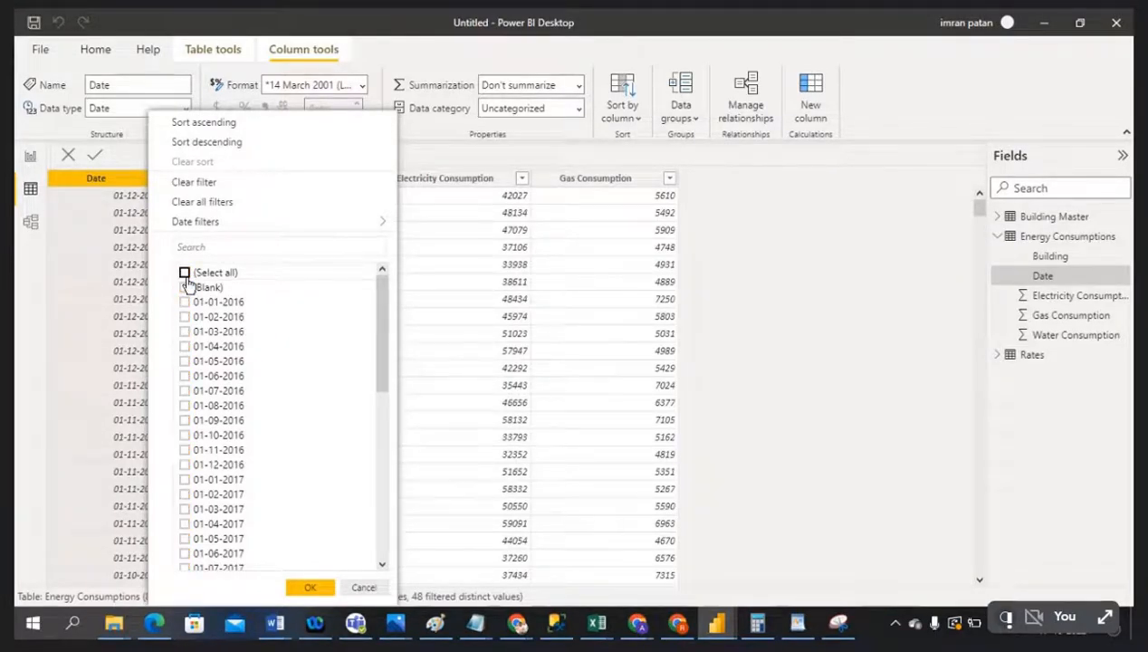
left_click(184, 273)
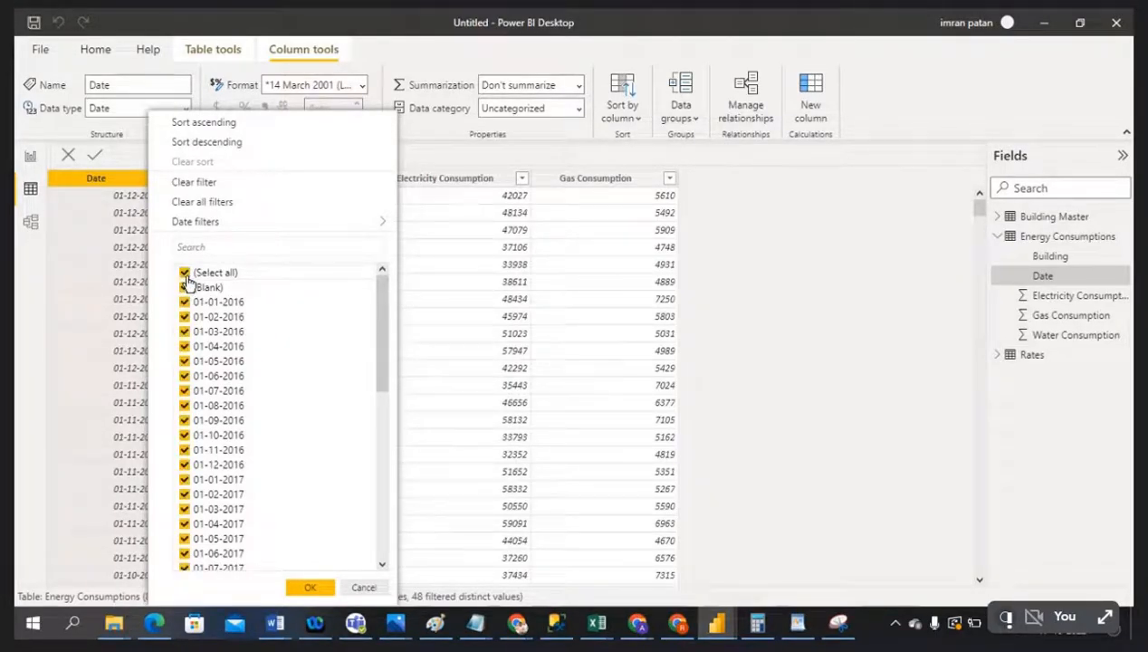
left_click(285, 584)
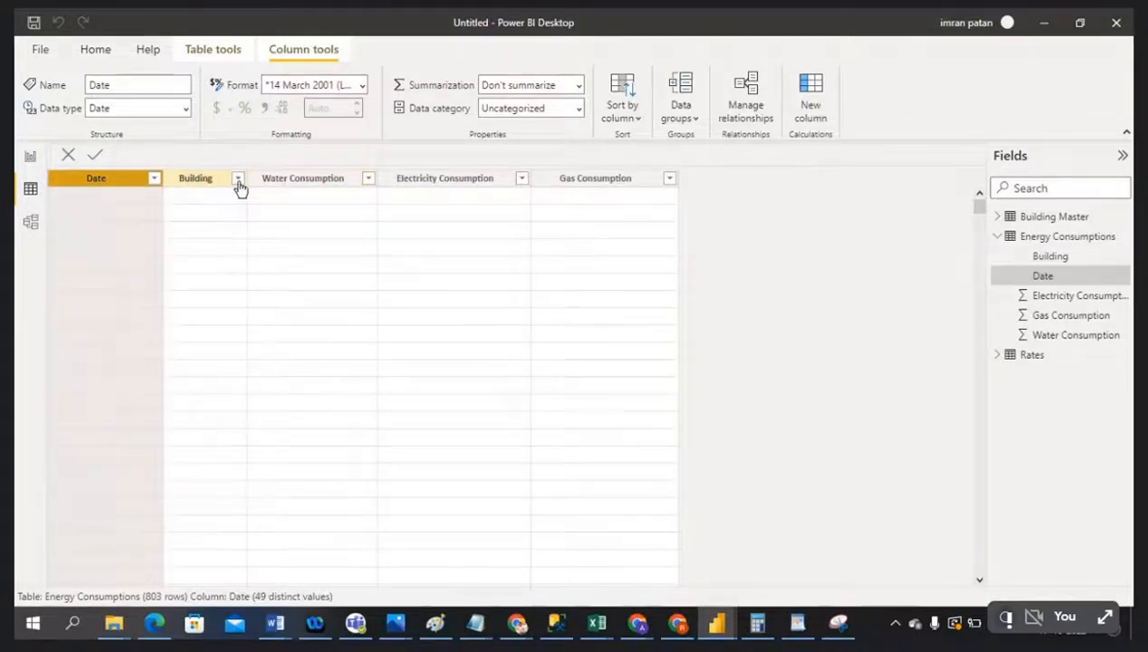
Filter the Building column of the Energy Consumptions table to exclude blanks, and look over the remaining rows
left_click(238, 184)
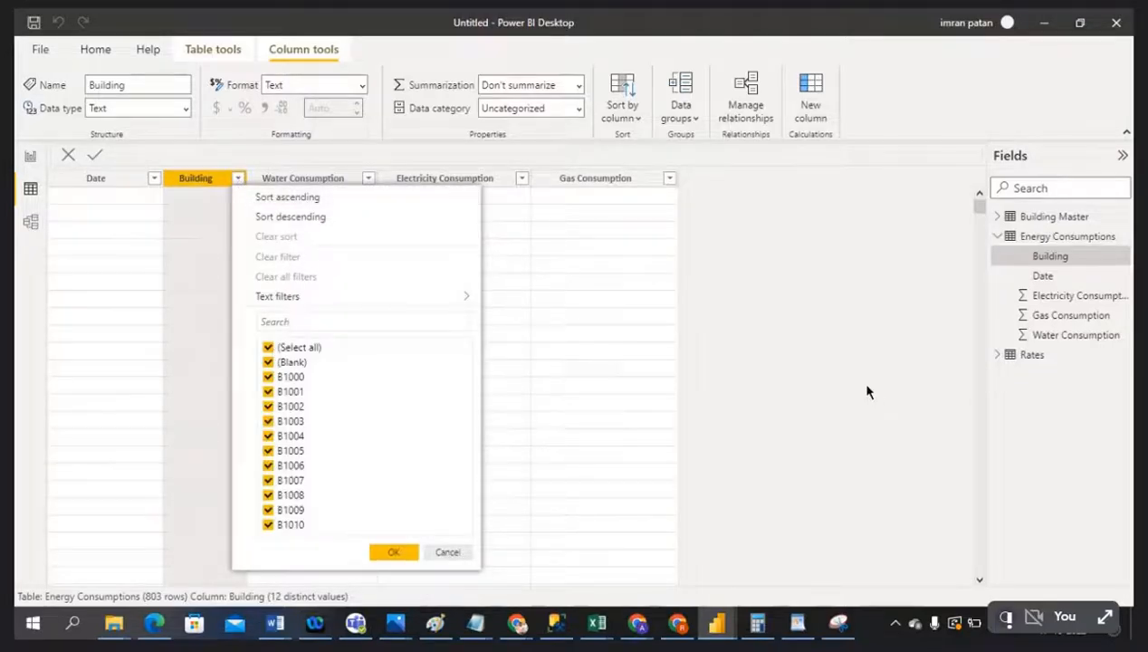
left_click(269, 350)
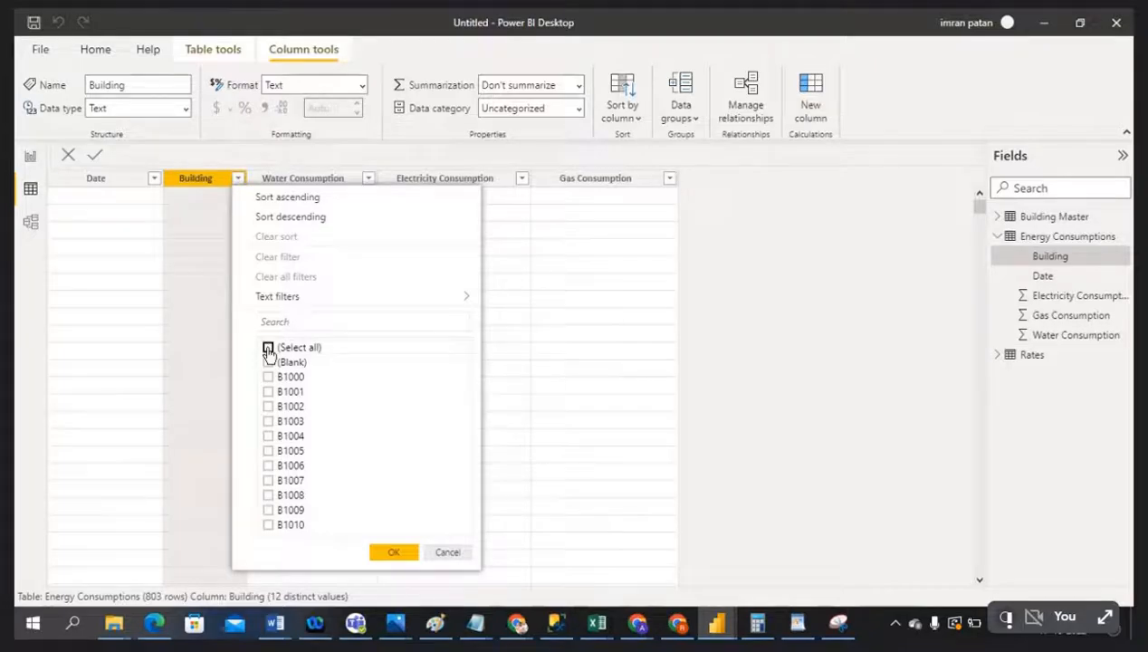
left_click(268, 349)
left_click(269, 363)
left_click(388, 551)
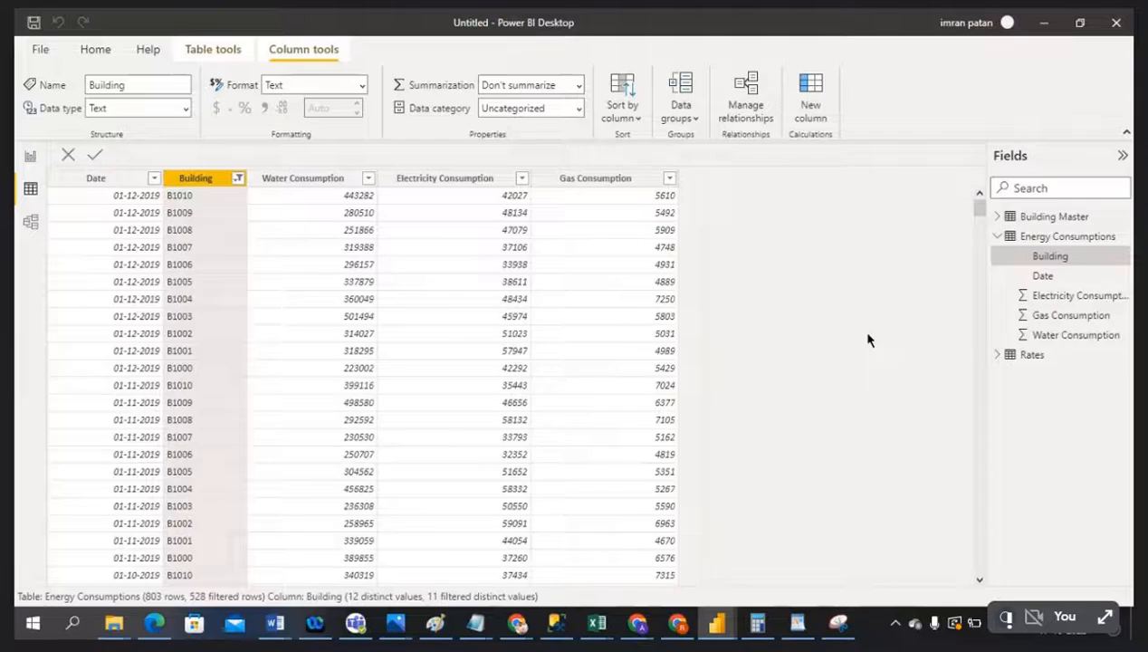
left_click_drag(981, 238, 742, 265)
Check the Date column's filter values, and highlight the bullet about analysing loaded data in the WordPad document
left_click(108, 181)
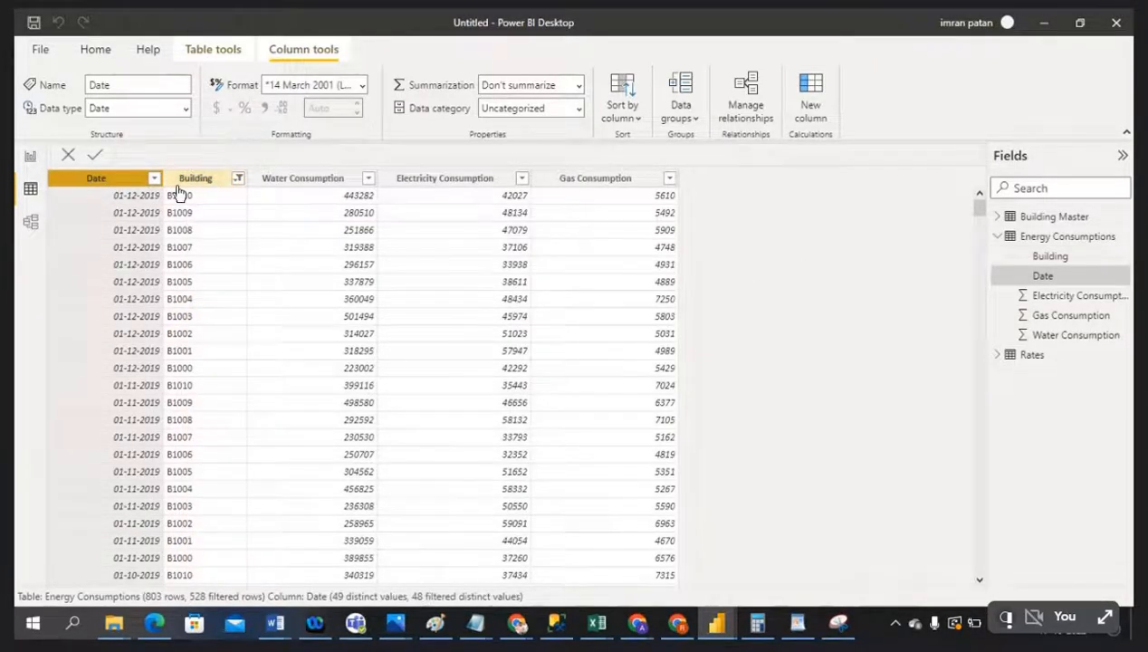
left_click(155, 179)
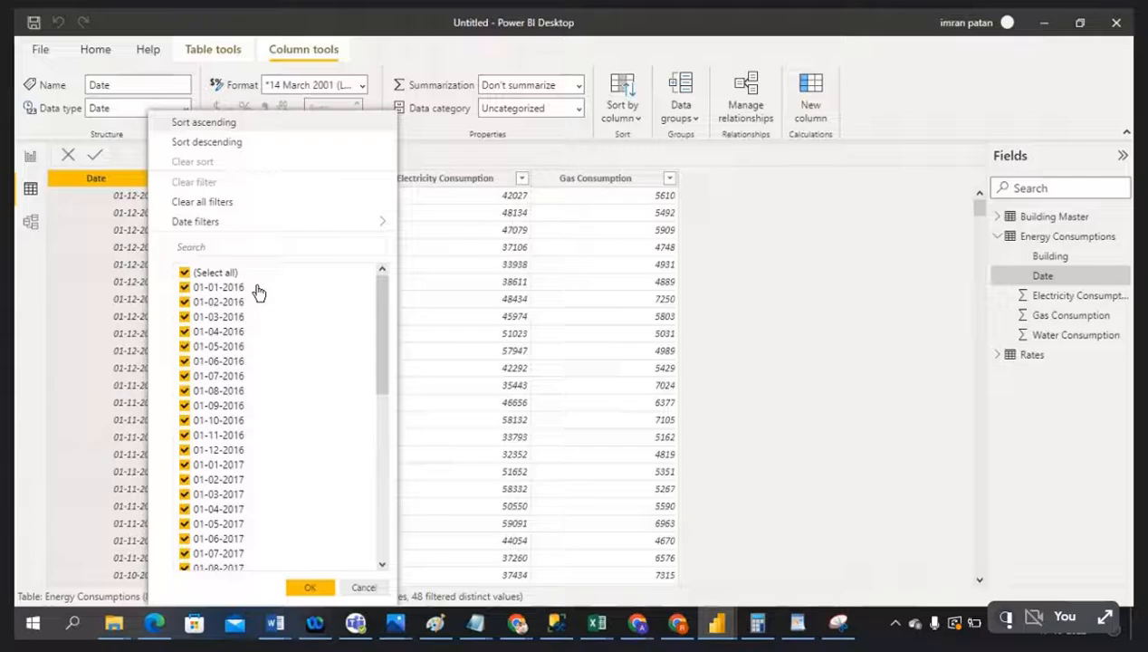
left_click(798, 625)
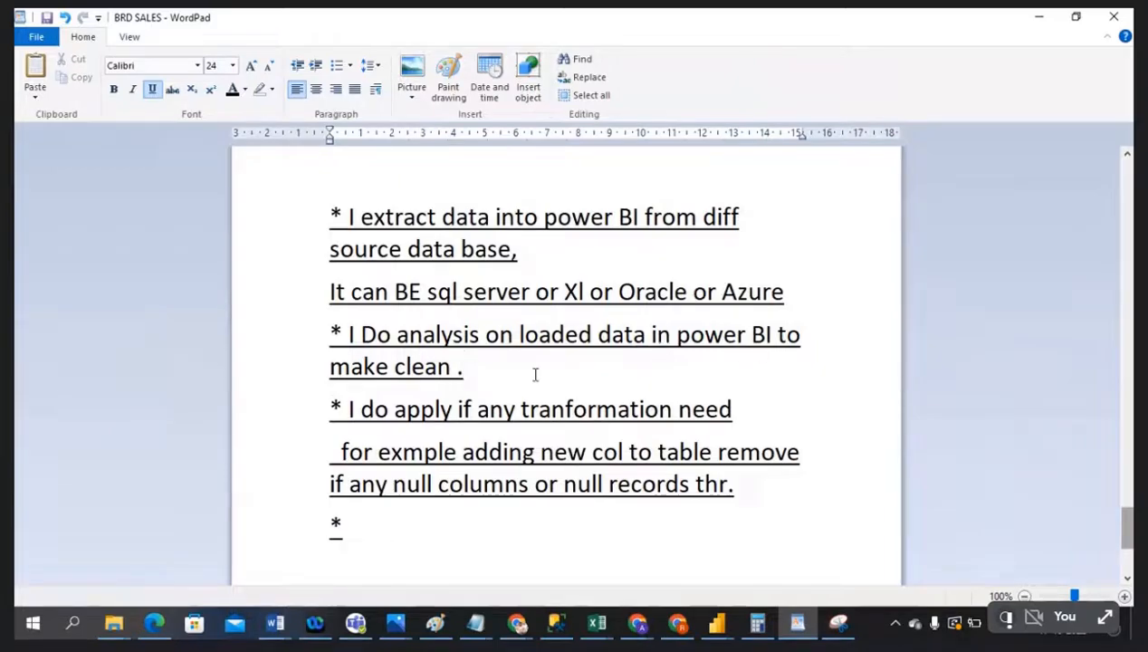
left_click_drag(469, 372, 343, 340)
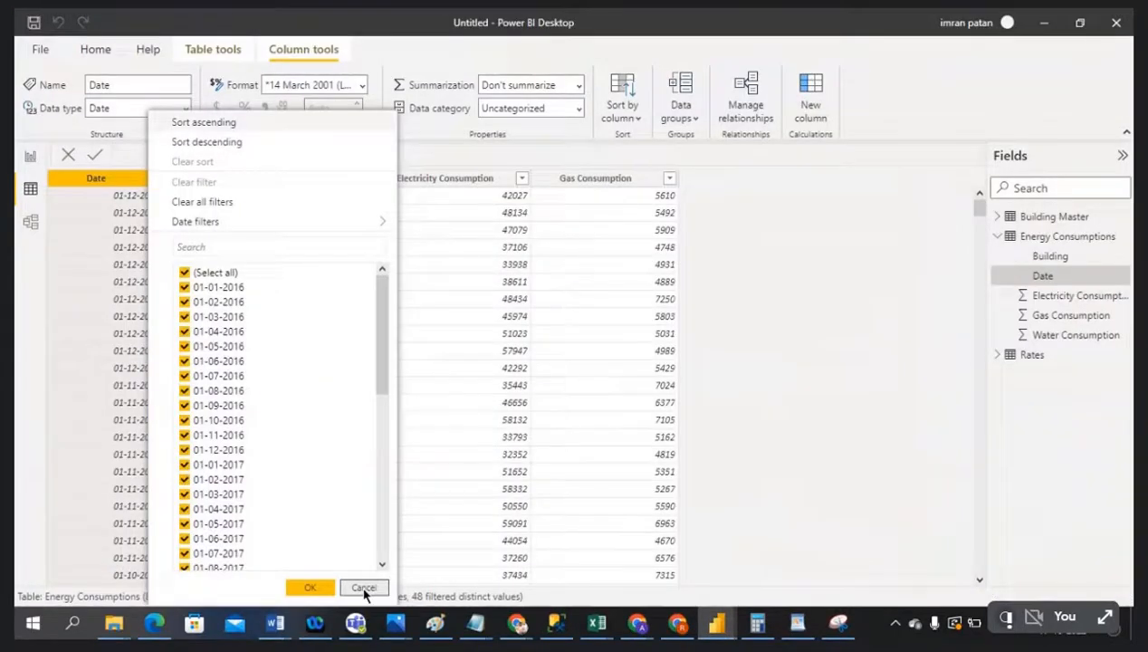
Return to Power BI Desktop, dismiss the Date filter unchanged, and examine the Water Consumption column's filter values
left_click(364, 589)
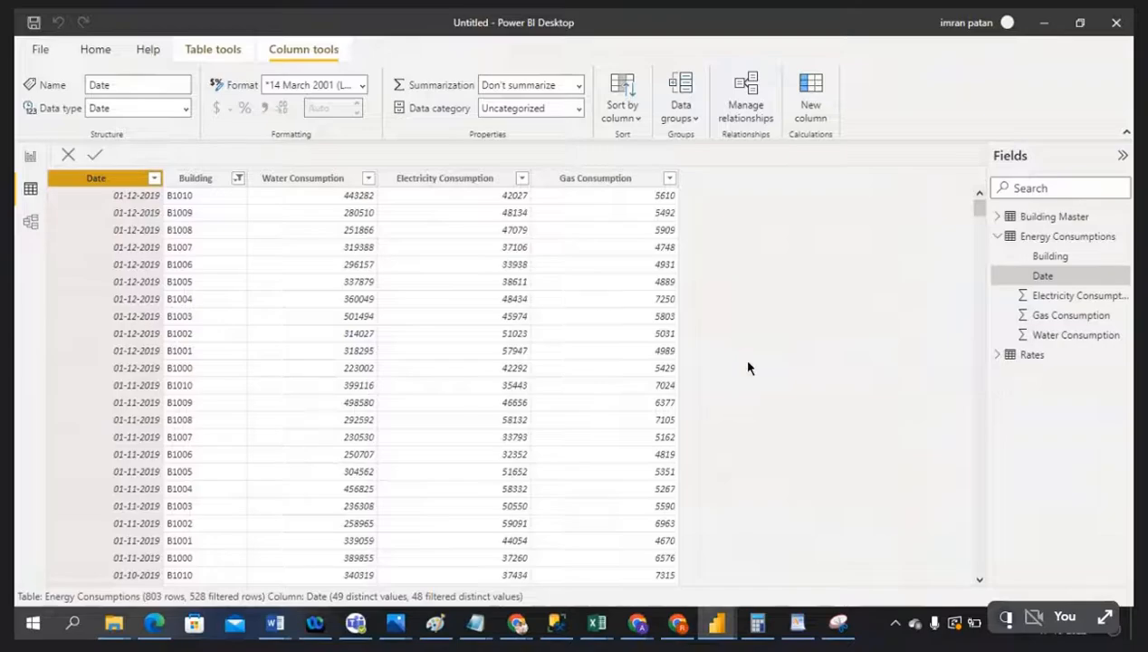
left_click(369, 182)
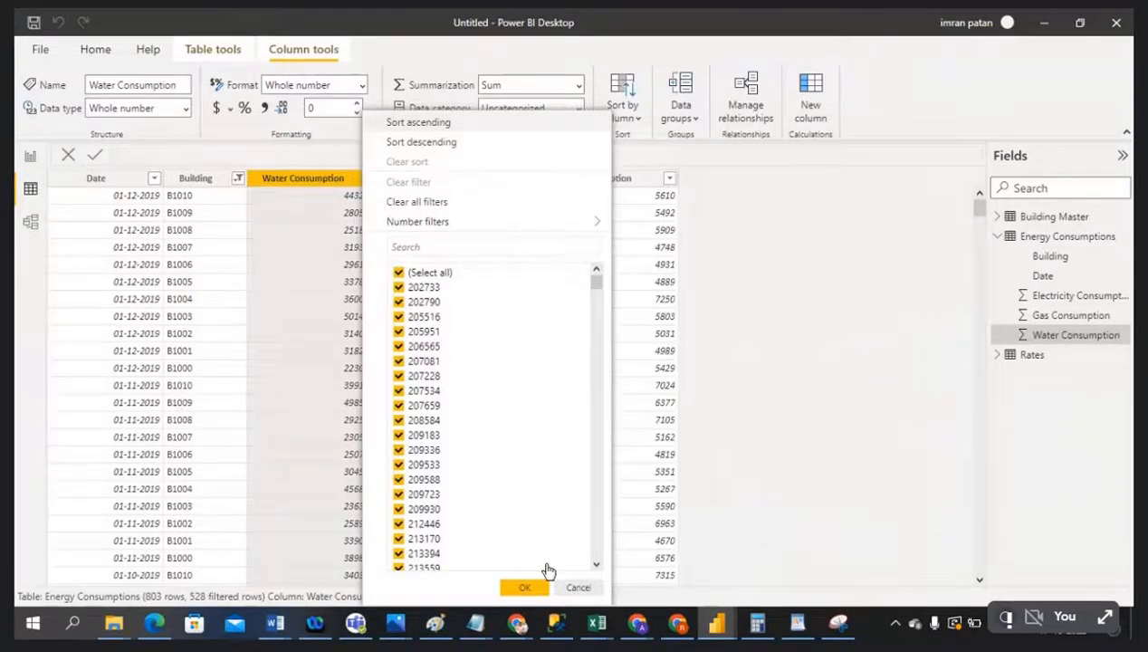
left_click(204, 178)
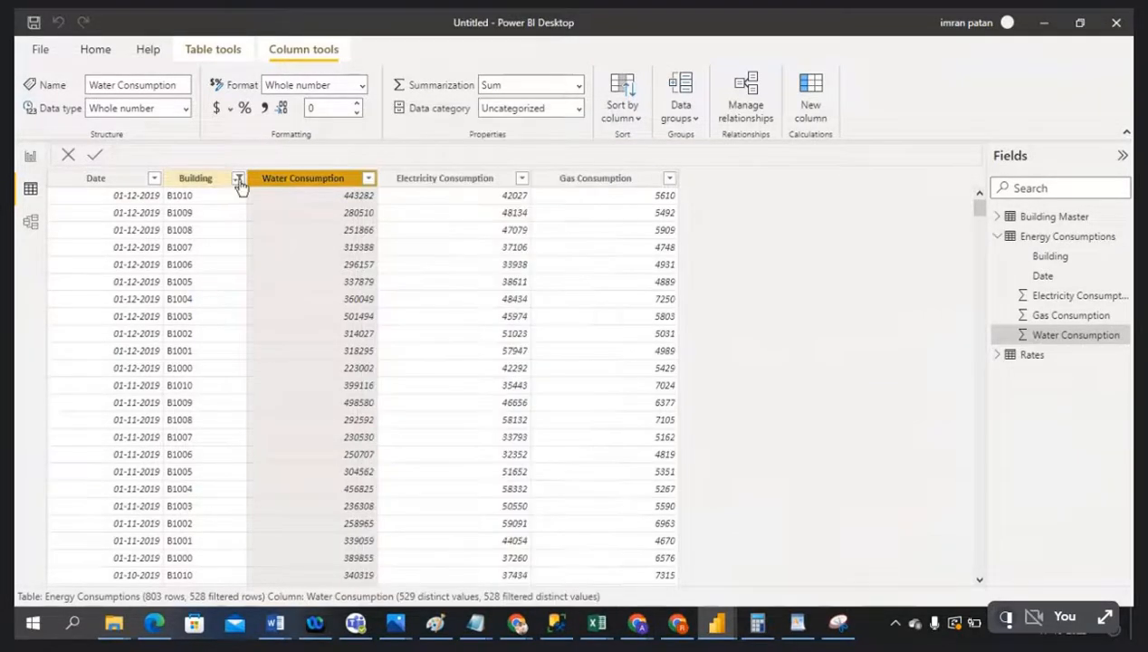
Include blank values again in the Building column's filter of the Energy Consumptions table
left_click(237, 179)
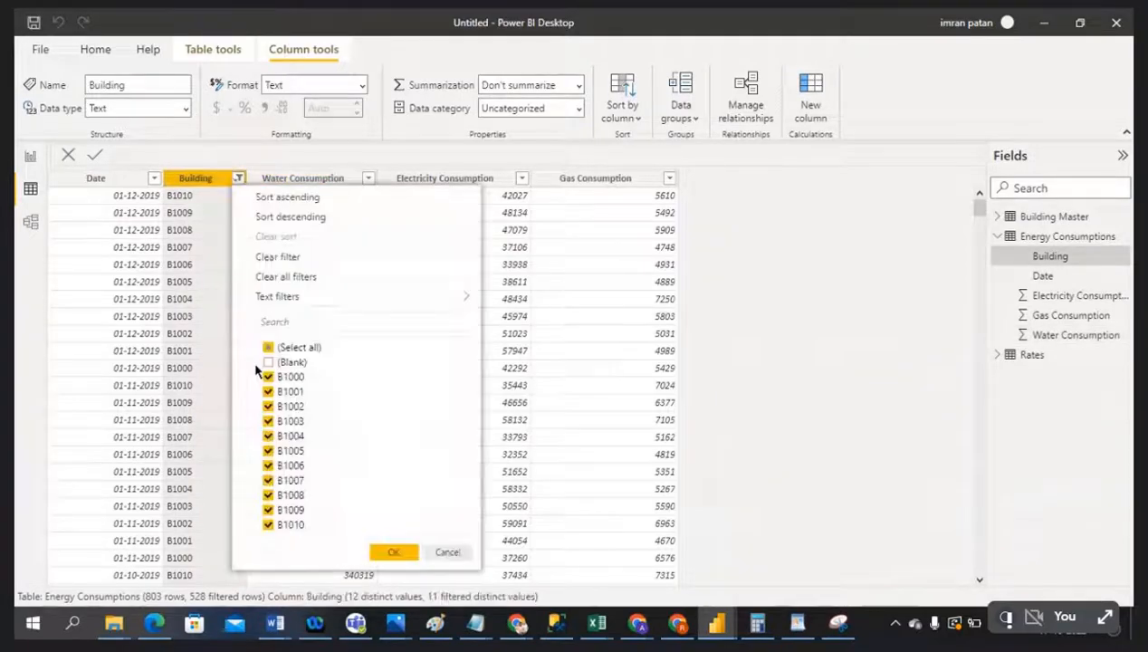
left_click(268, 363)
left_click(269, 364)
left_click(378, 550)
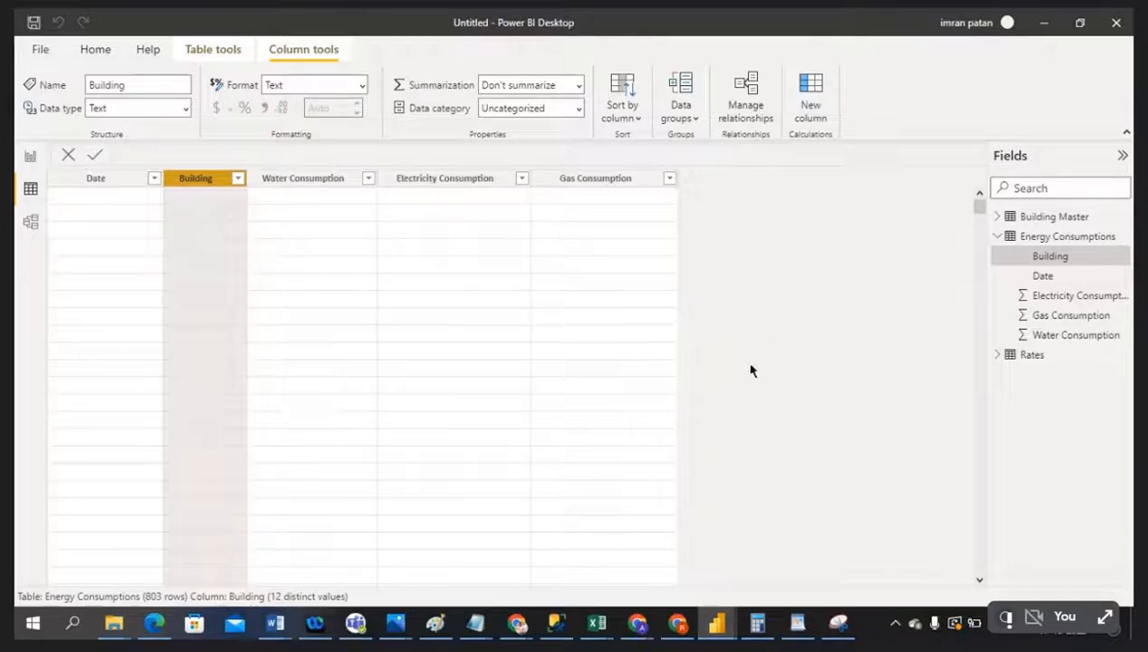
Filter the Electricity Consumption column of the Energy Consumptions table to exclude blank values
left_click(521, 178)
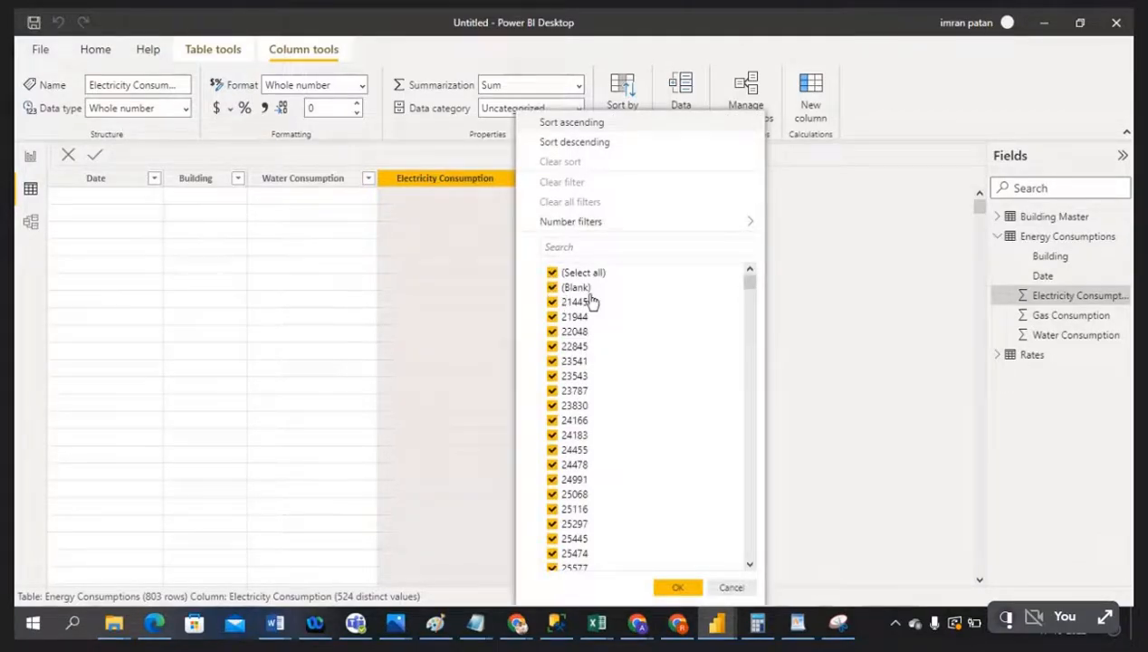
left_click(584, 289)
left_click(687, 587)
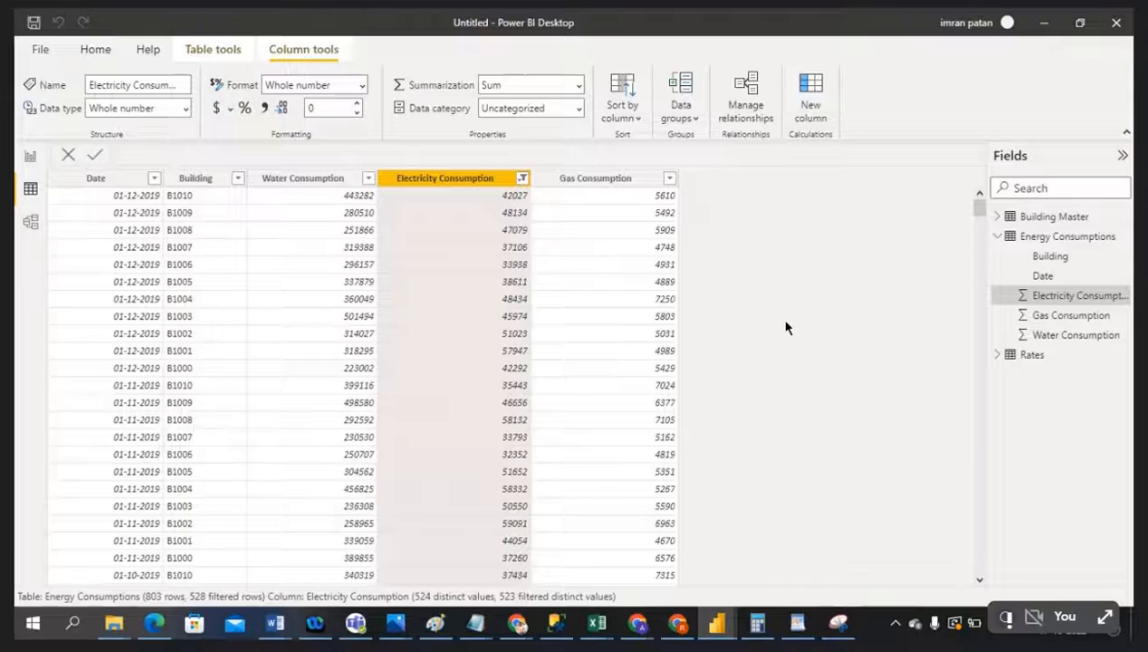
Display the Building Master table's data, admit the waiting participant in the Google Meet call, and return to Power BI Desktop
left_click(1079, 220)
mouse_move(519, 627)
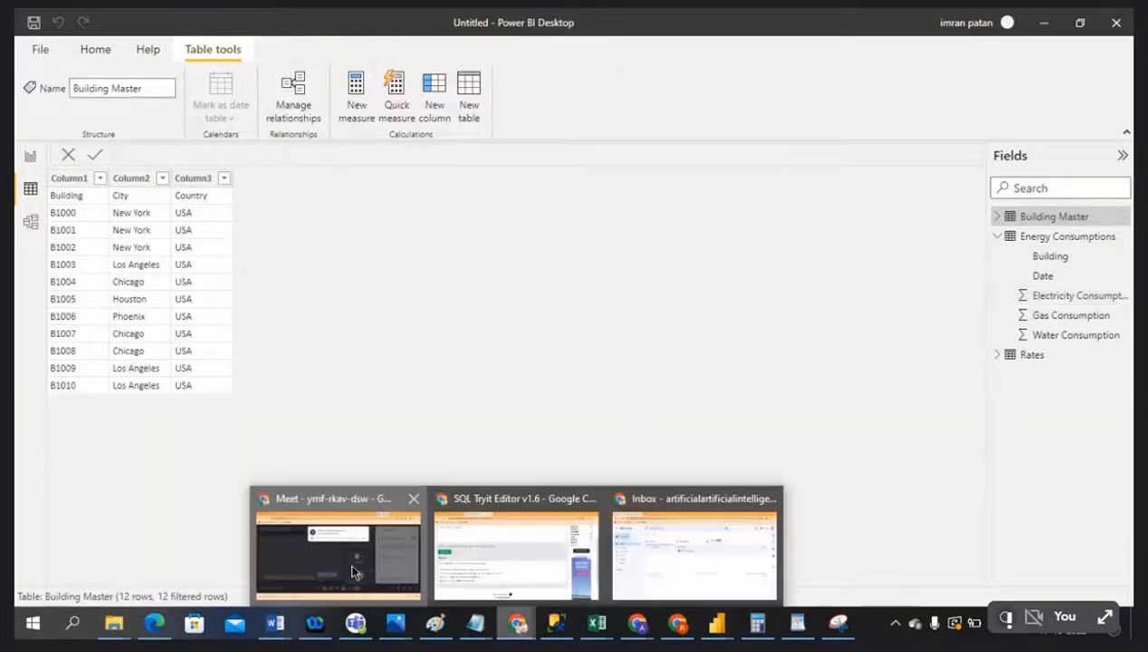
left_click(354, 569)
left_click(744, 186)
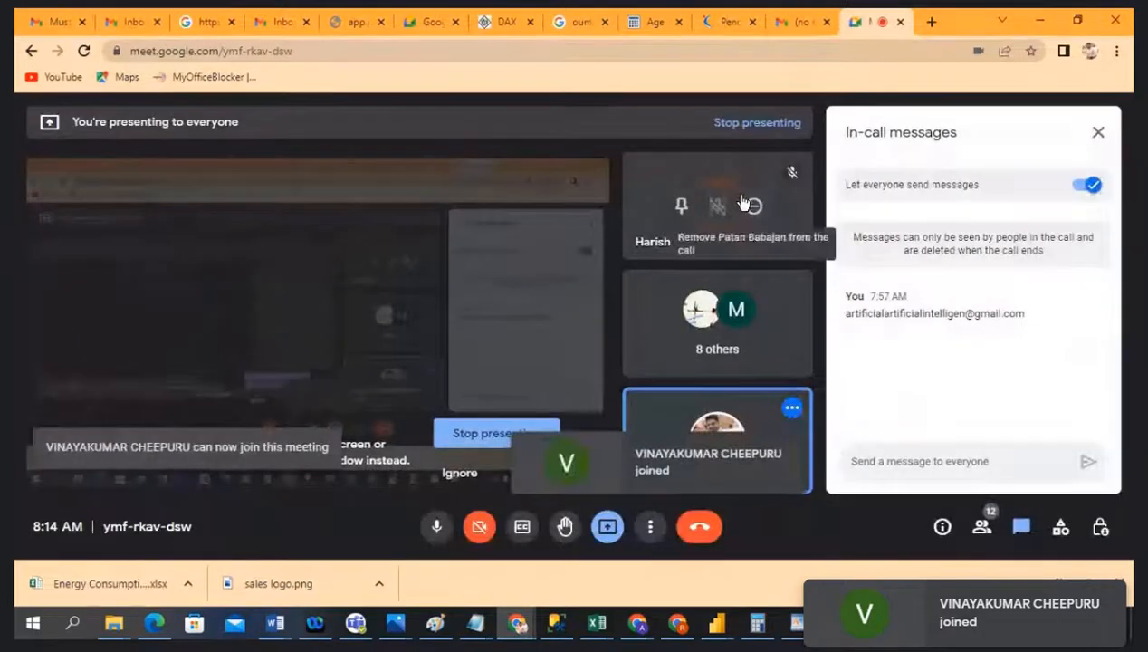
key("alt+Tab")
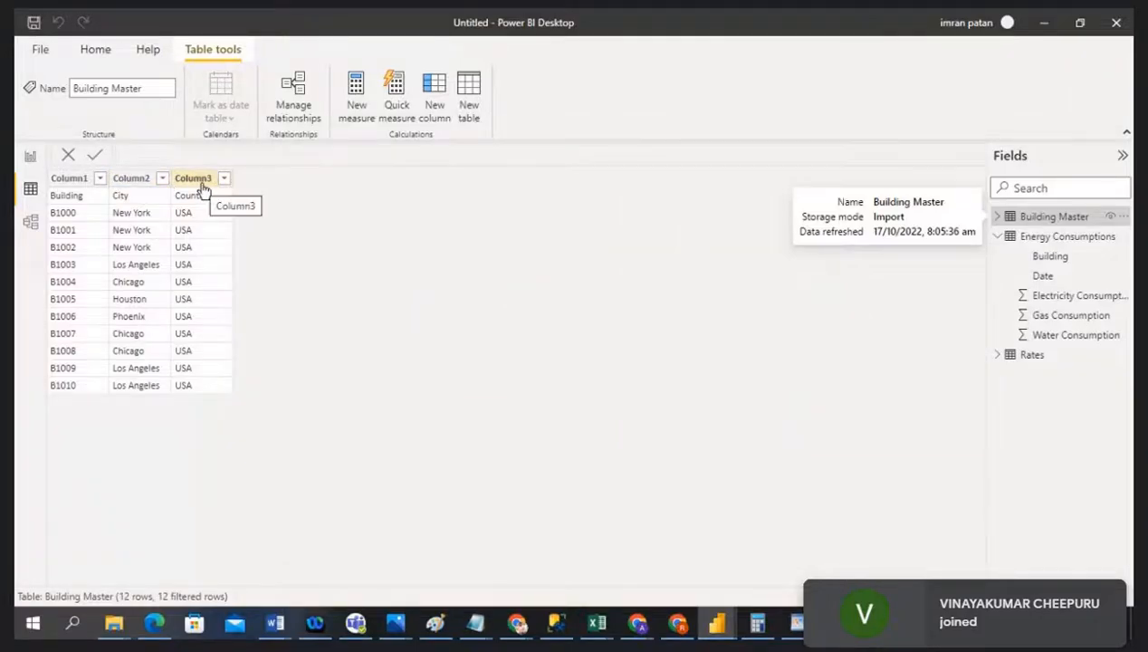
Examine Column1, Column2 and Column3 of the Building Master table for their generic headers
left_click(73, 181)
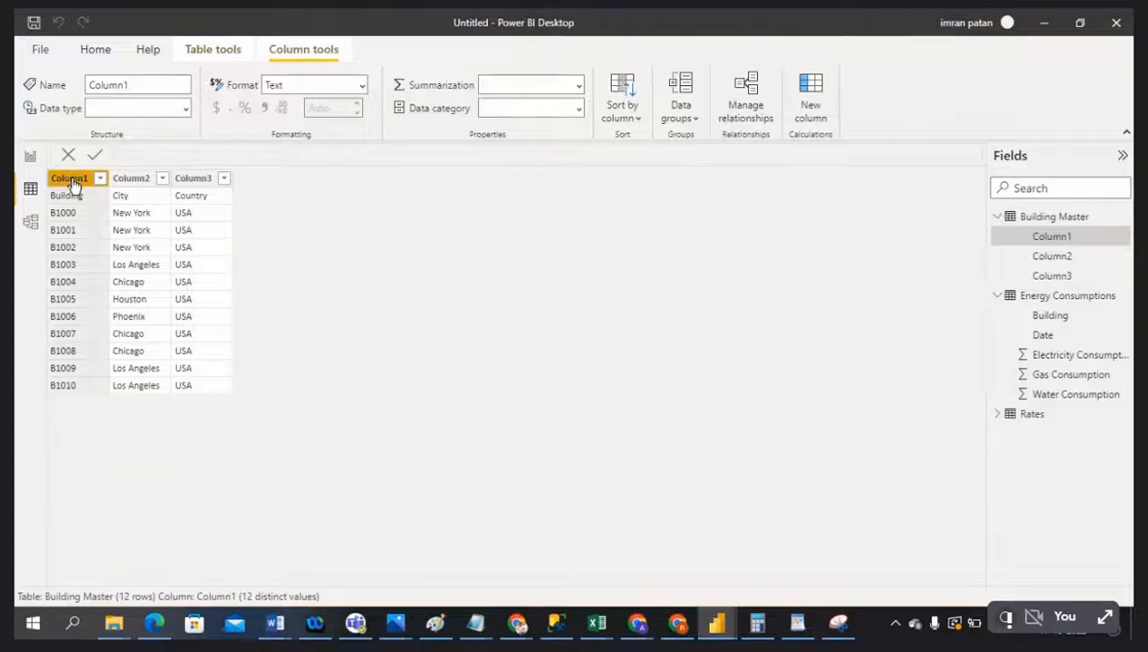
left_click(132, 180)
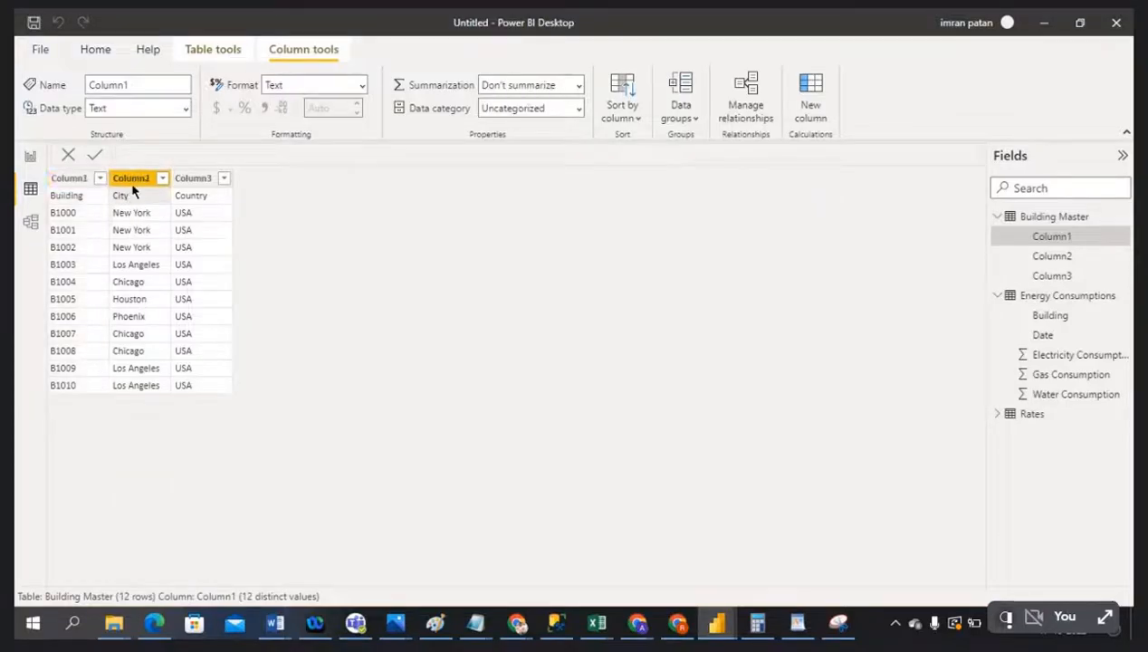
left_click(195, 182)
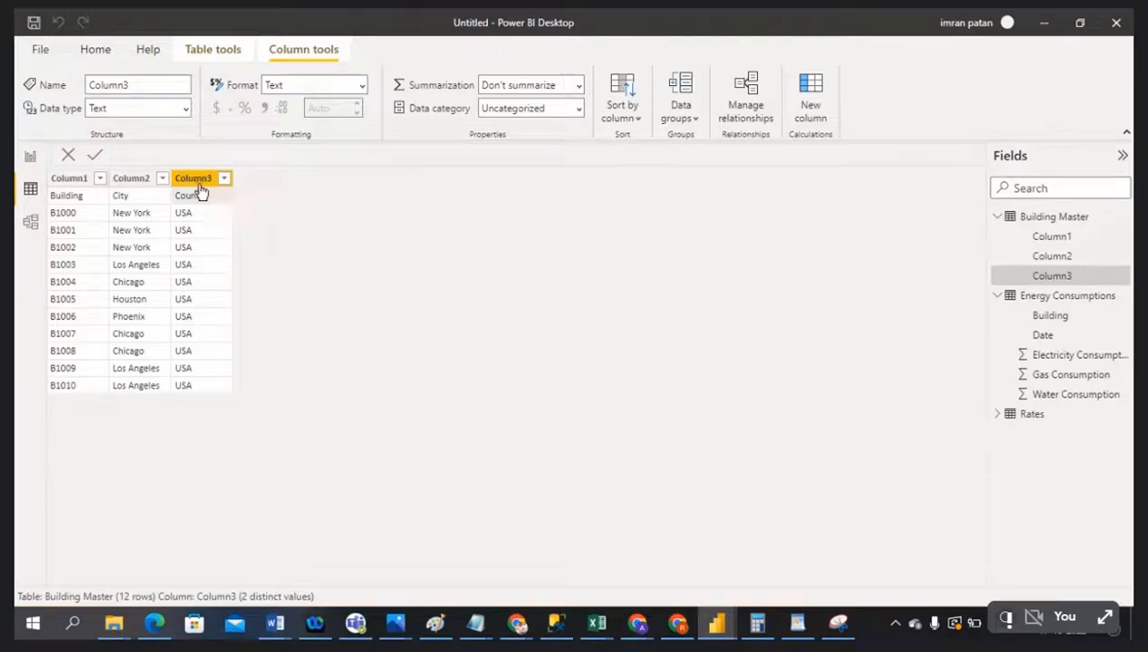
left_click(33, 161)
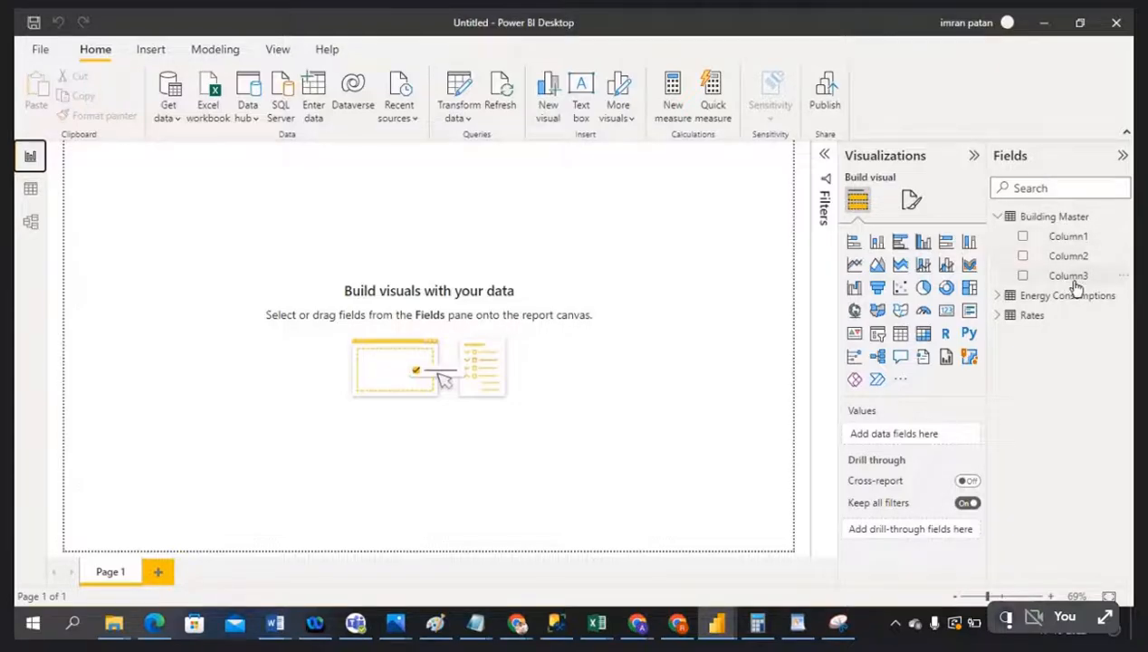
left_click(468, 121)
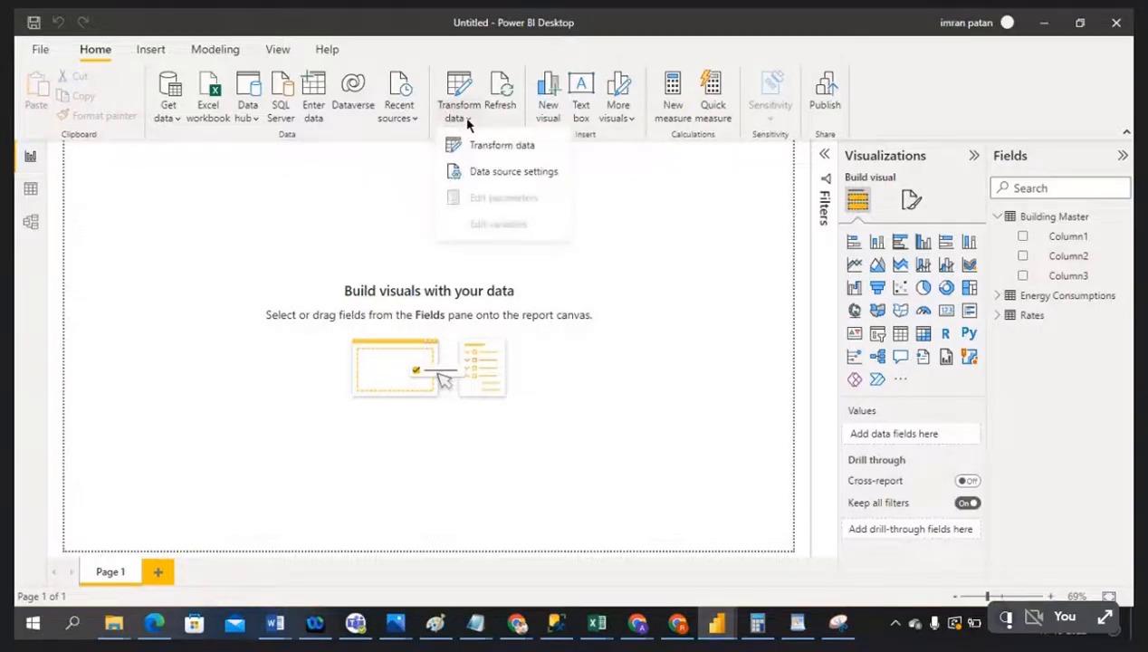
left_click(179, 222)
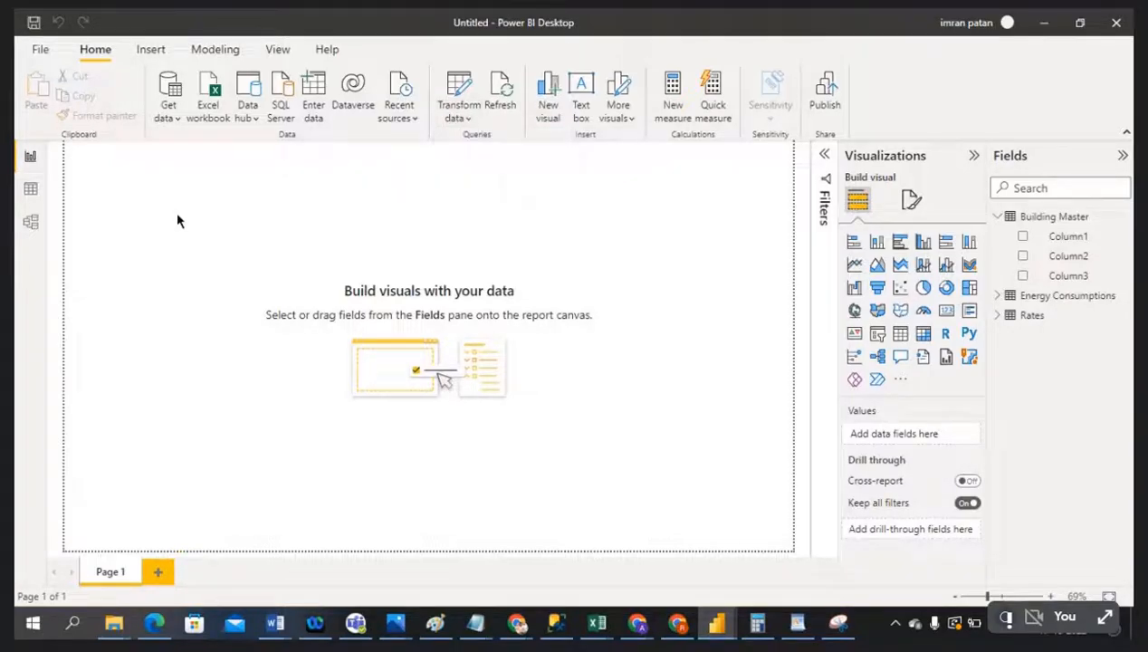
left_click(30, 189)
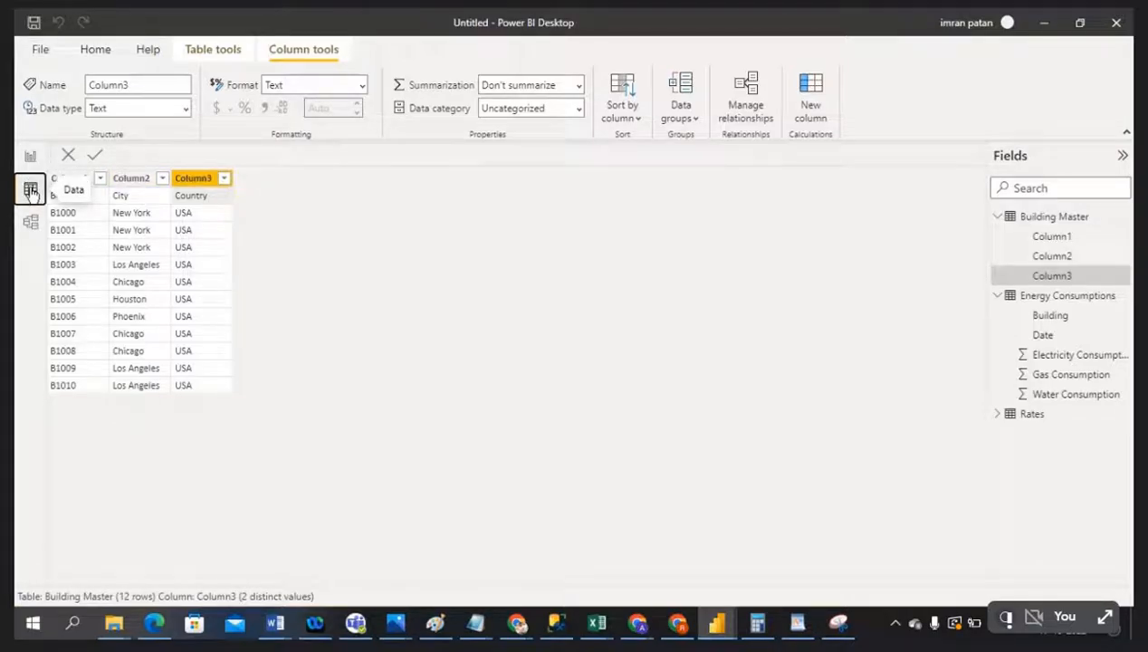
left_click(31, 158)
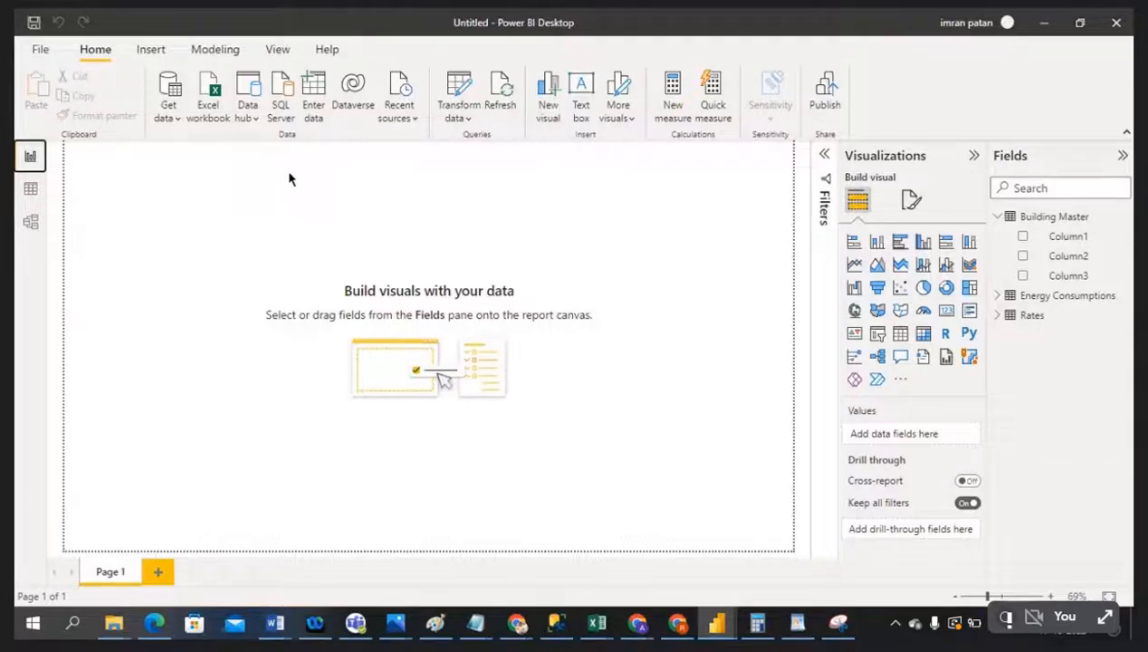
left_click(556, 623)
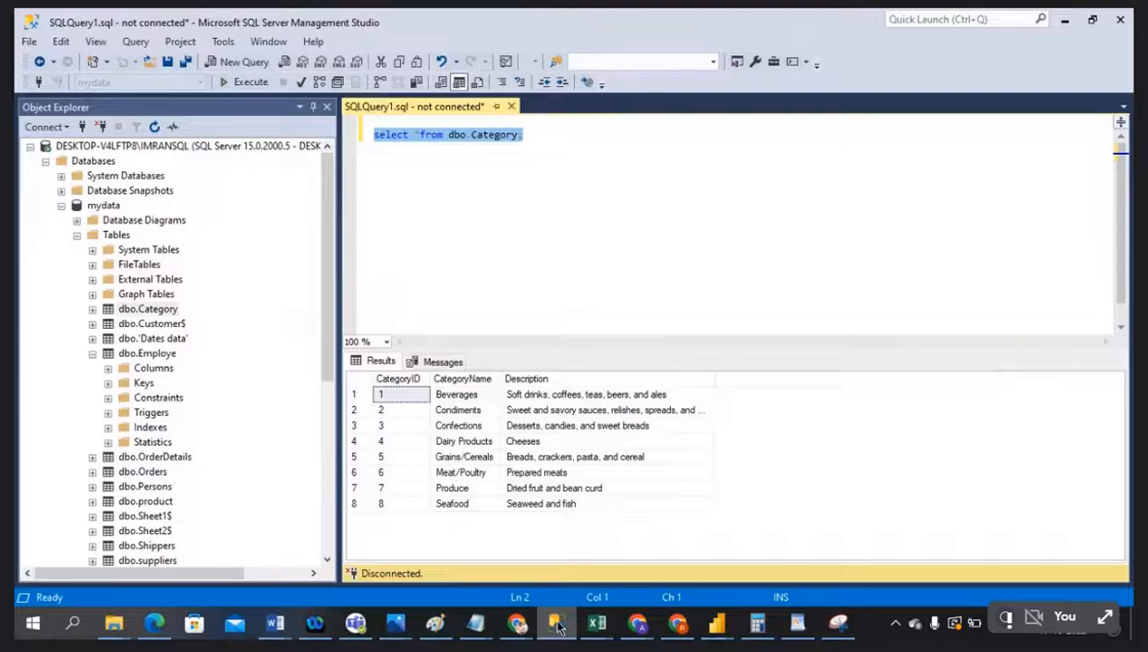
left_click(556, 623)
left_click(840, 625)
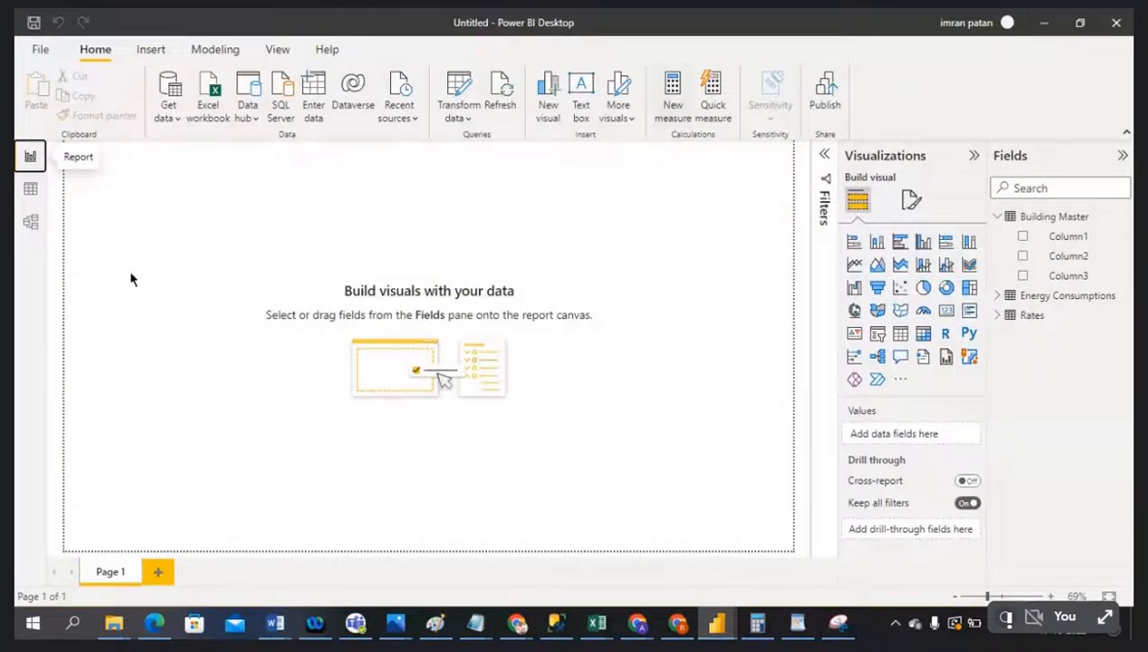
View the Building Master query in a maximised Power Query Editor, close it, and recheck the table in the data view
left_click(469, 119)
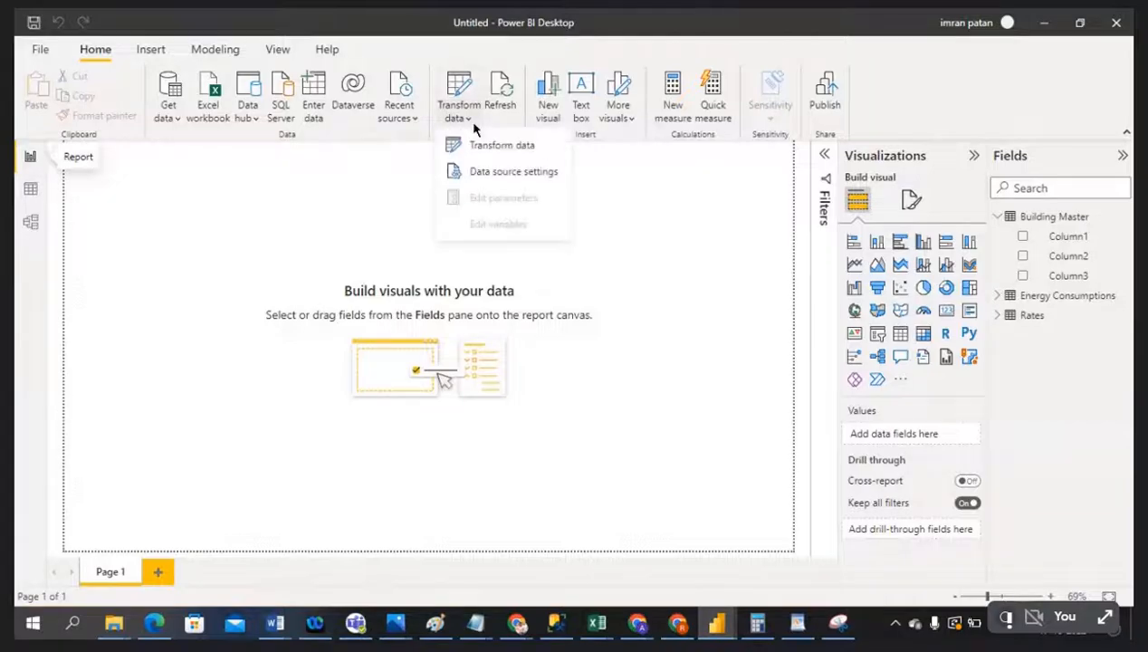
left_click(487, 146)
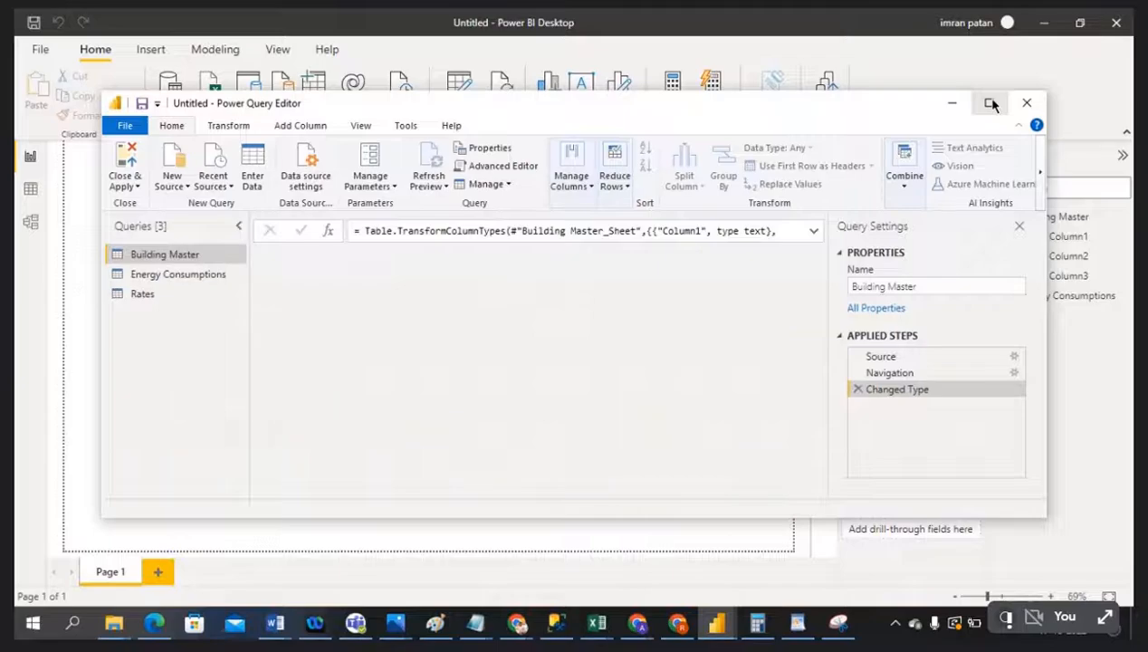
left_click(991, 105)
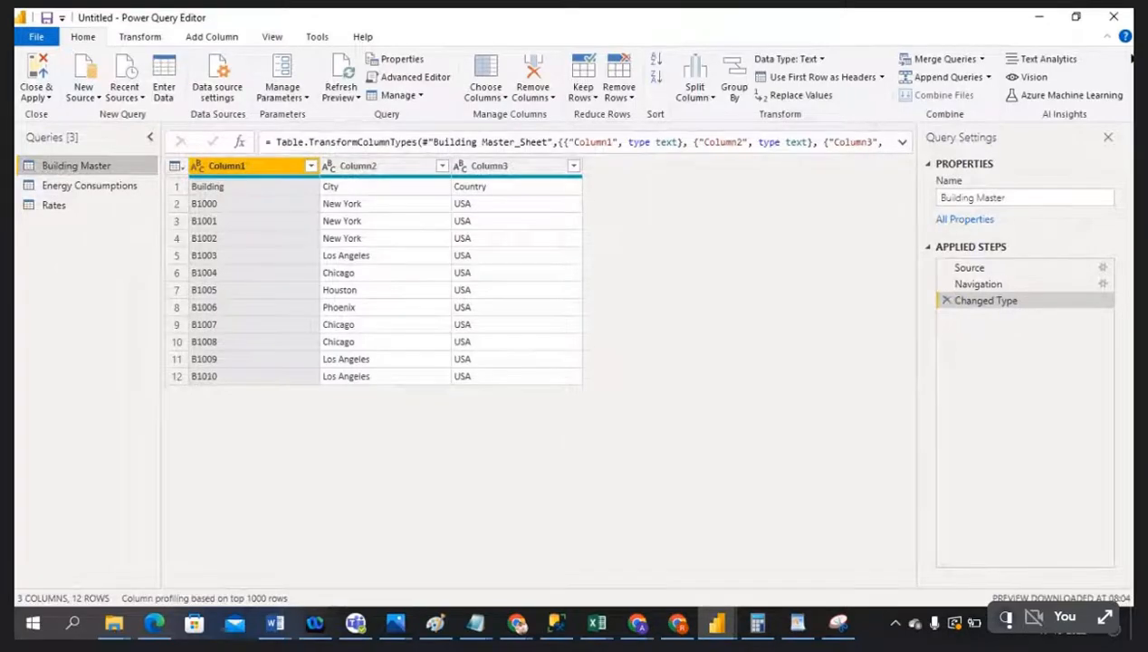
left_click(1113, 20)
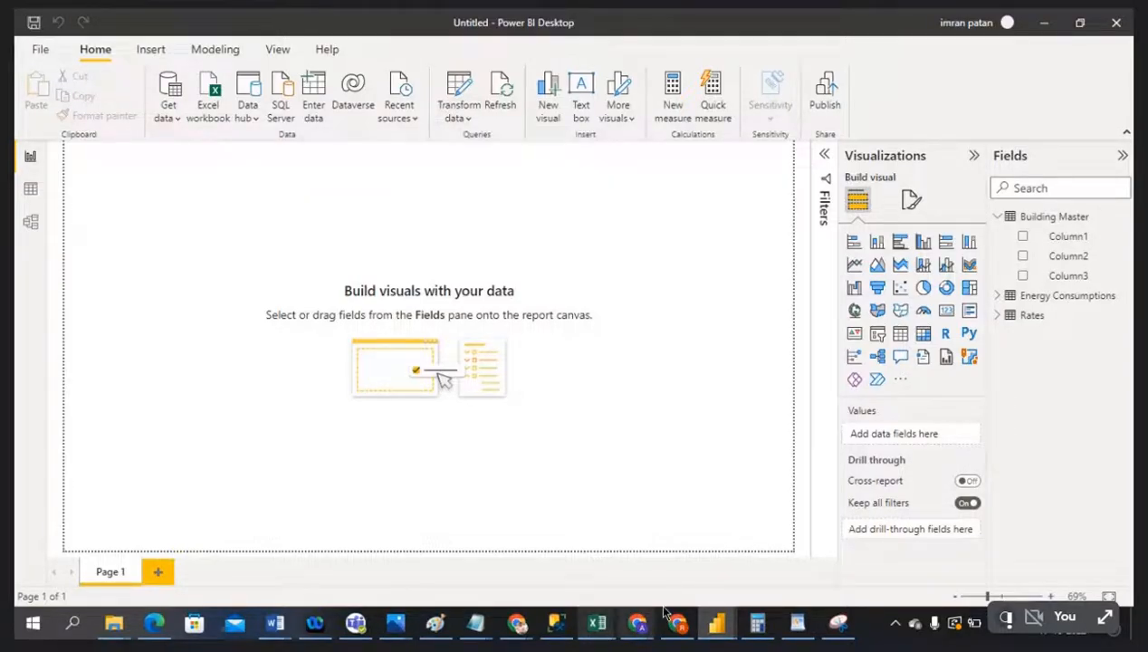
left_click(30, 188)
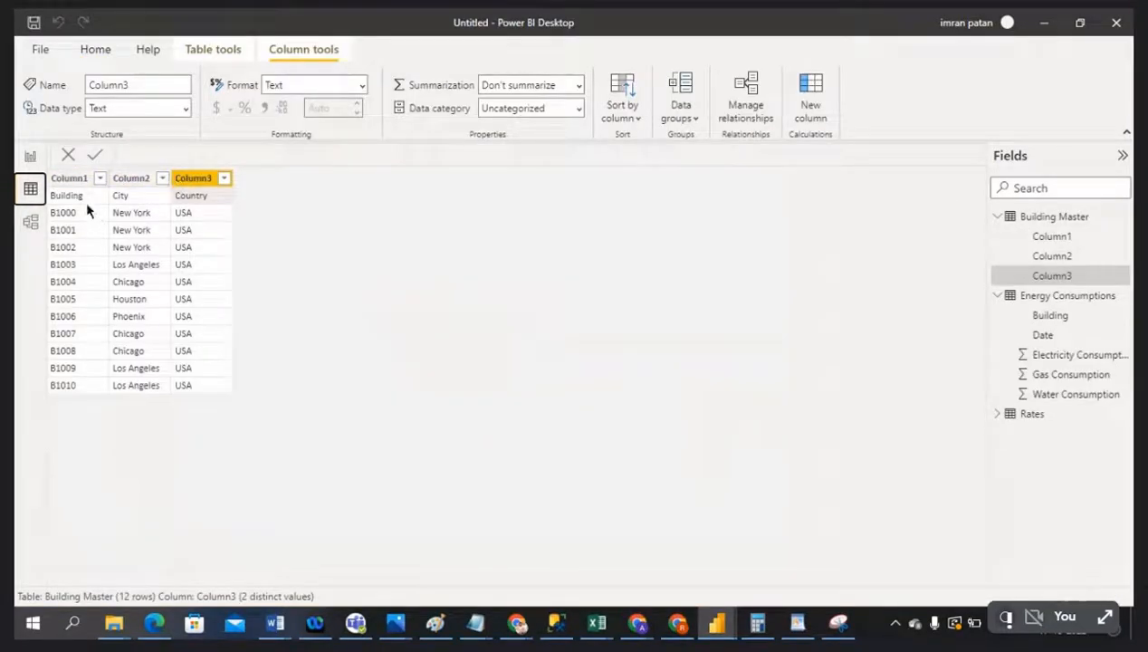
left_click(31, 160)
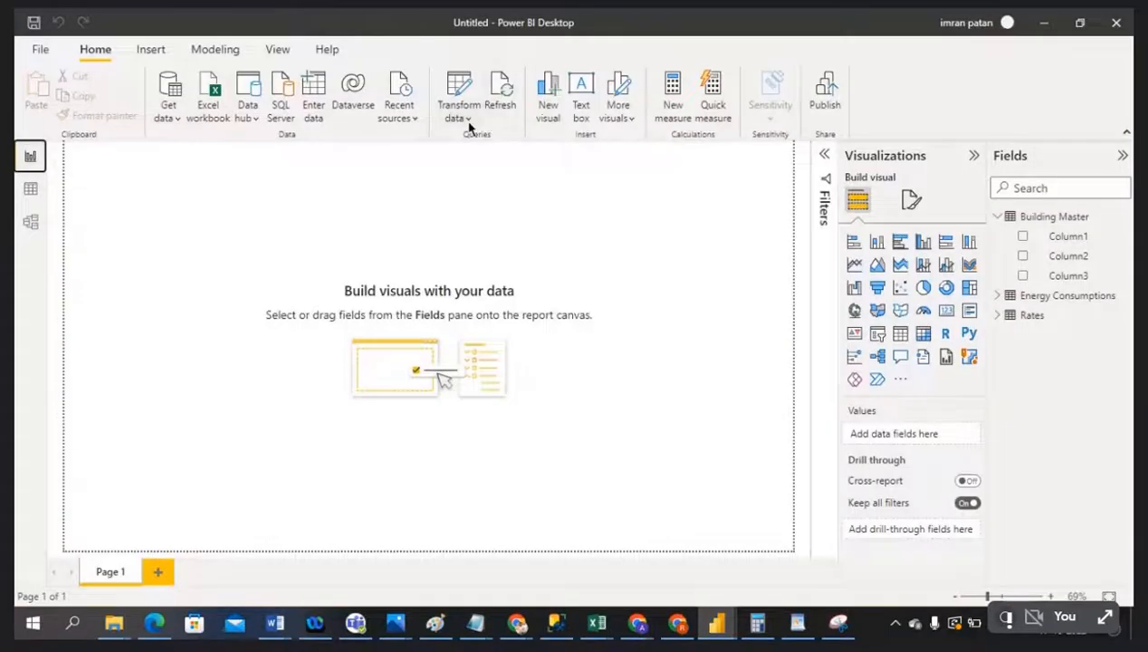
Open the Power Query Editor and promote the first row of the Building Master query to column headers
left_click(468, 119)
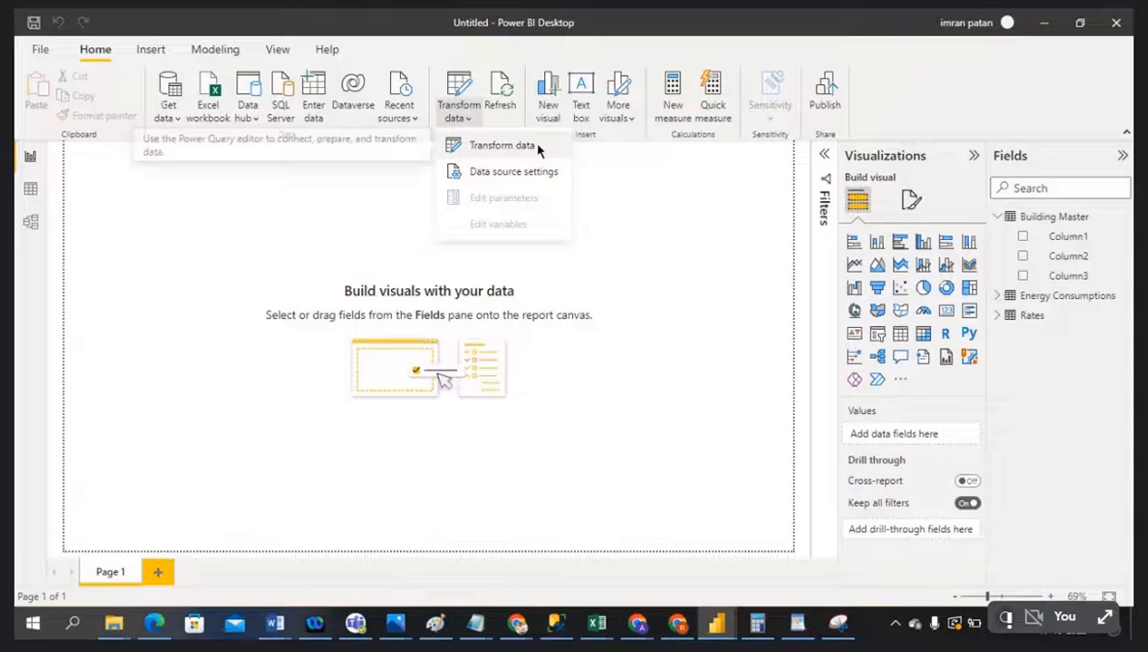
left_click(502, 146)
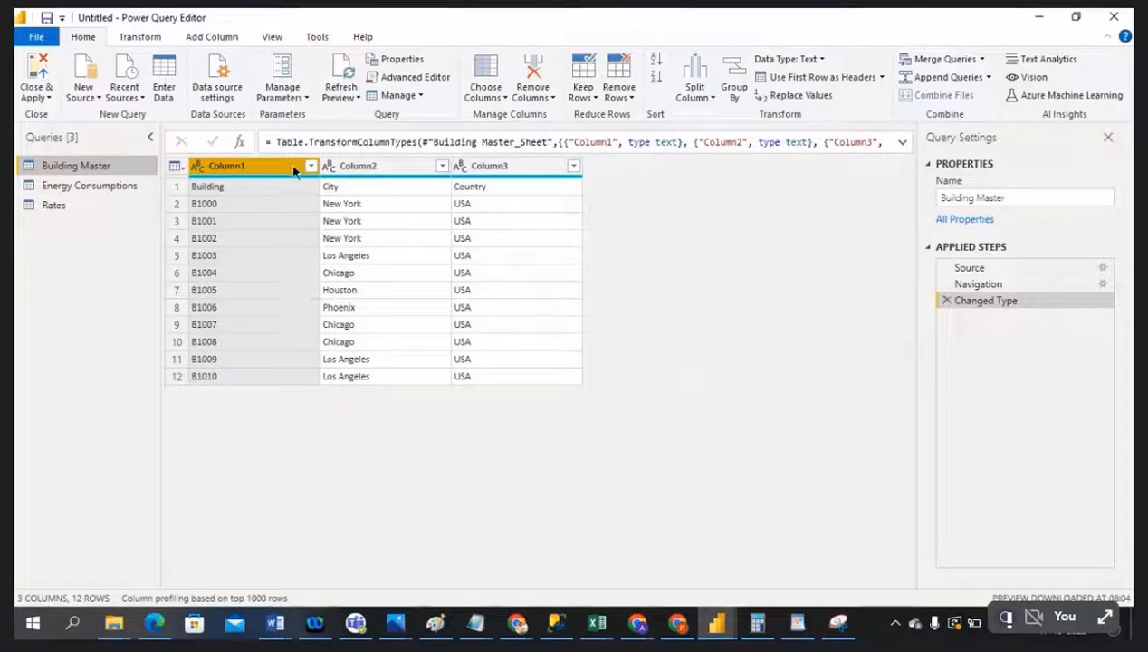
left_click(236, 188)
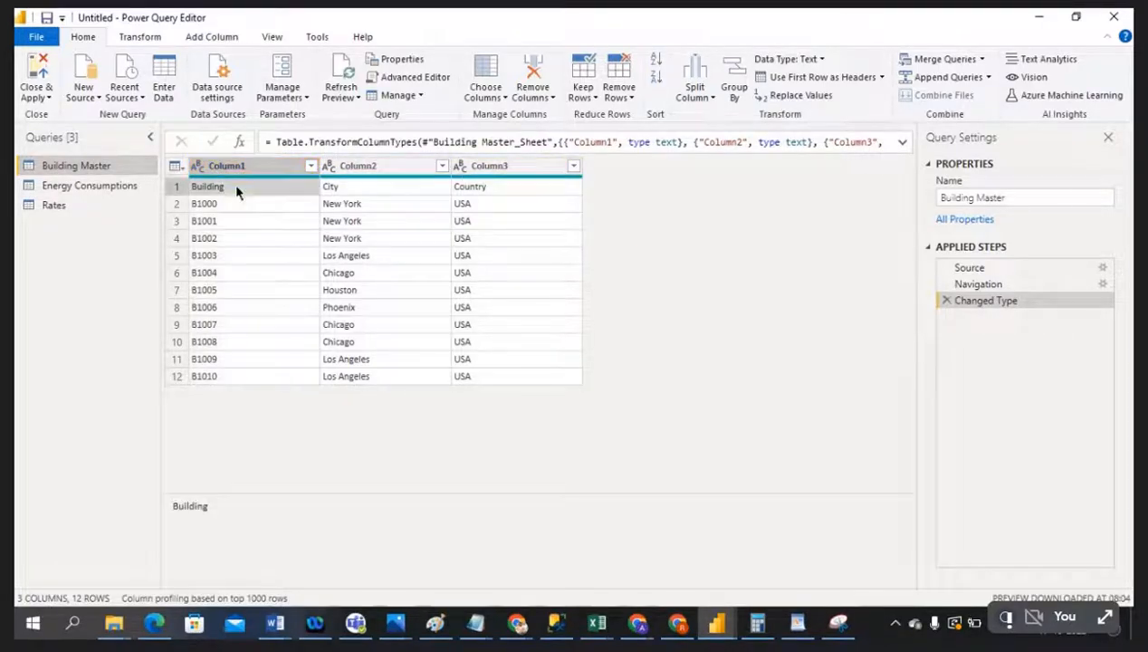
left_click(355, 187)
left_click(491, 192)
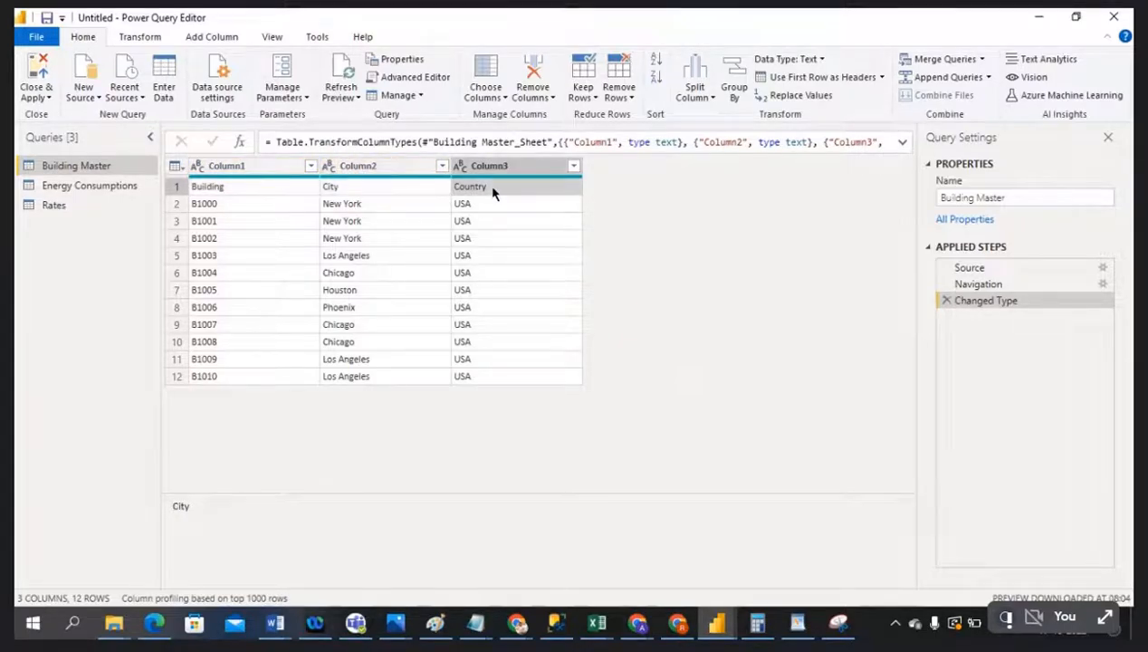
left_click(225, 191)
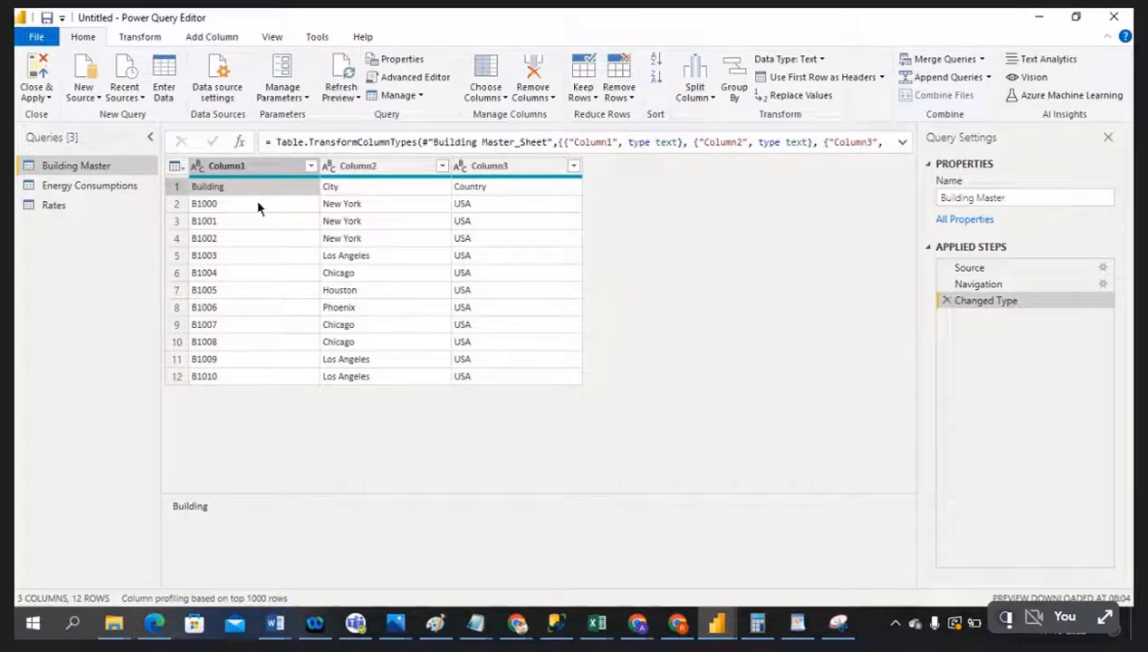
left_click(817, 80)
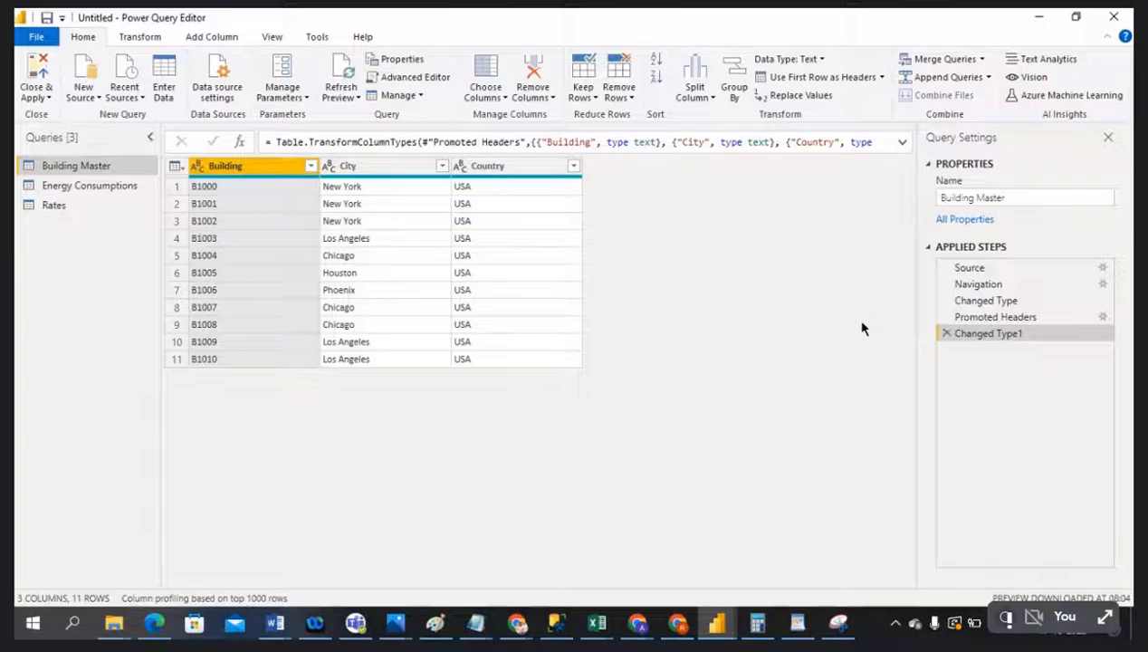
Examine the Building column's values and its available data type options in the Building Master query
left_click(237, 193)
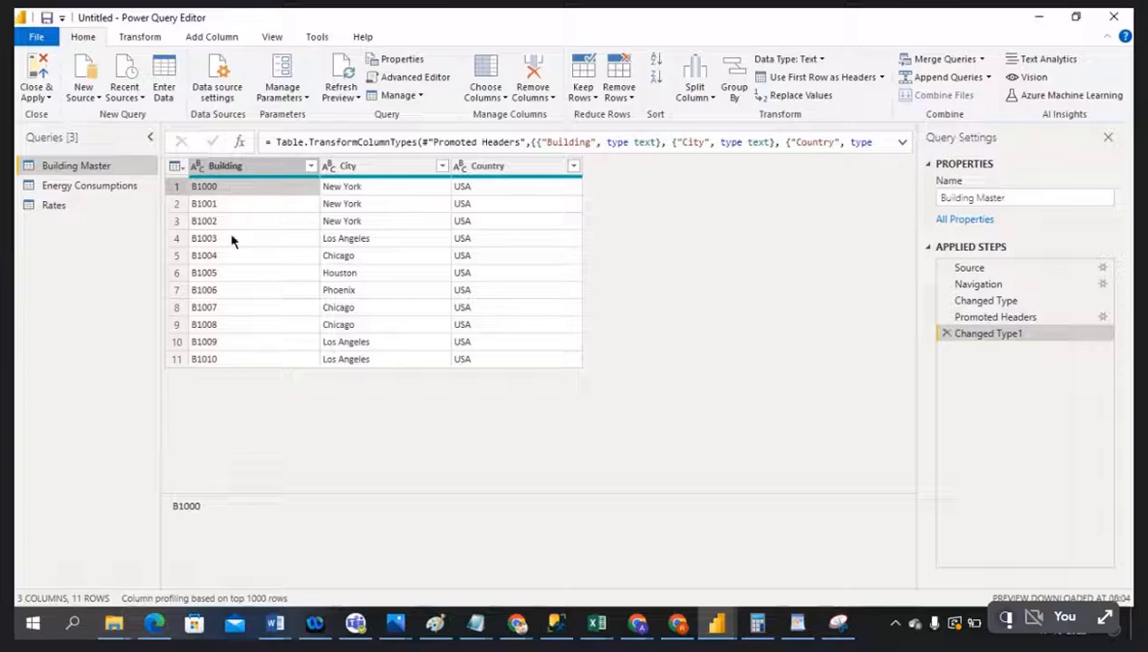
left_click(231, 169)
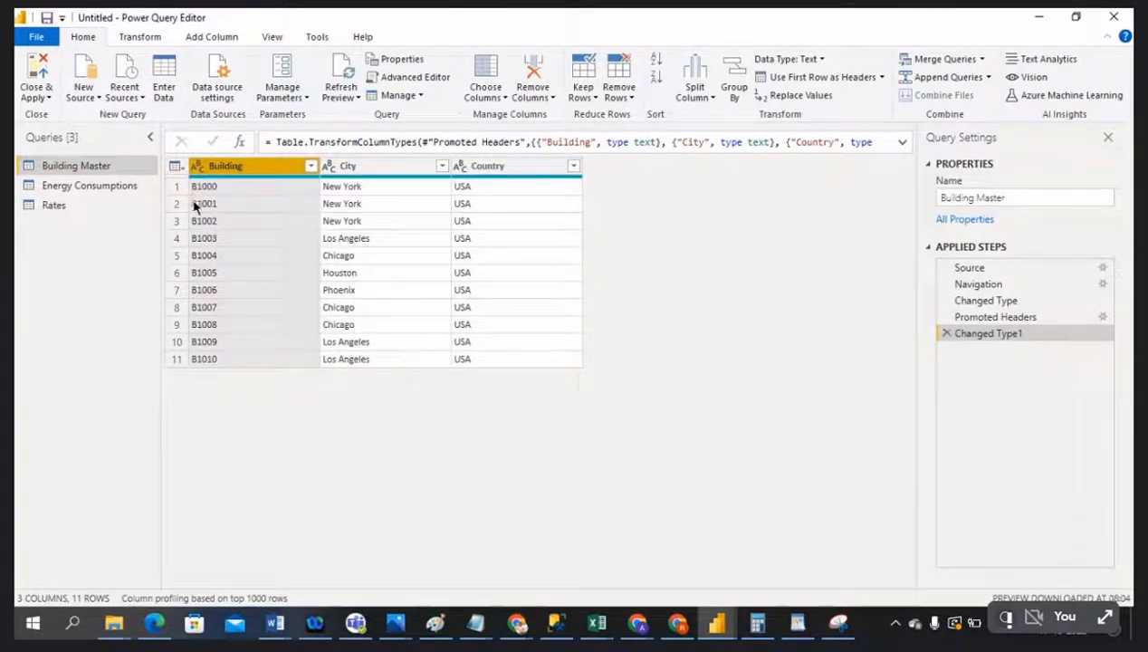
left_click(198, 191)
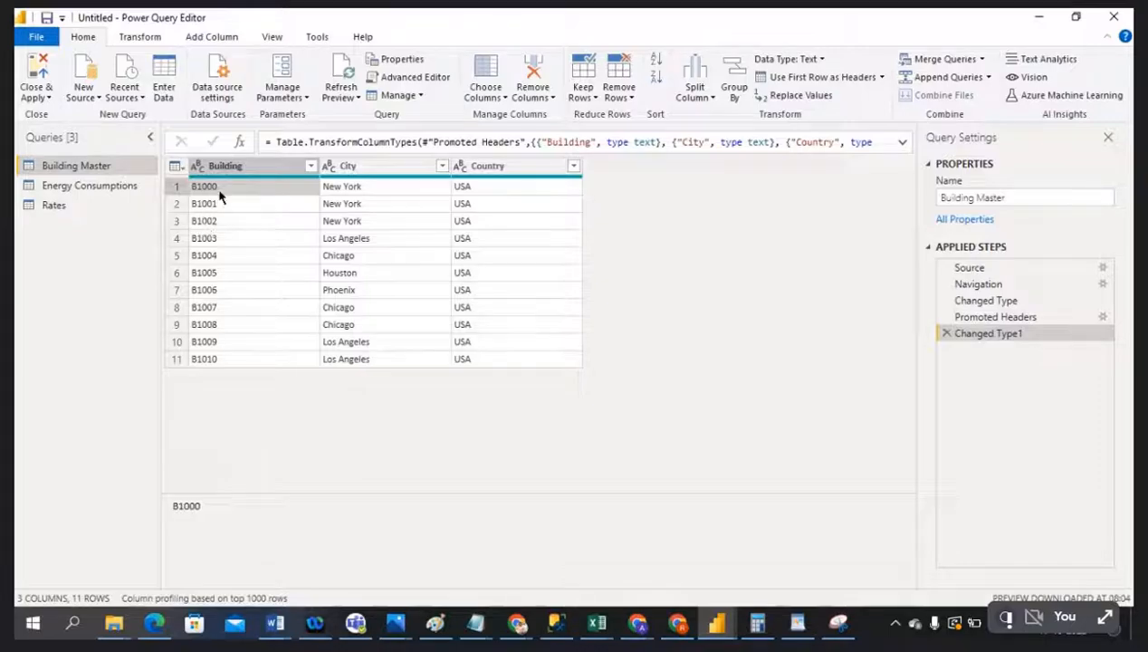
left_click(238, 165)
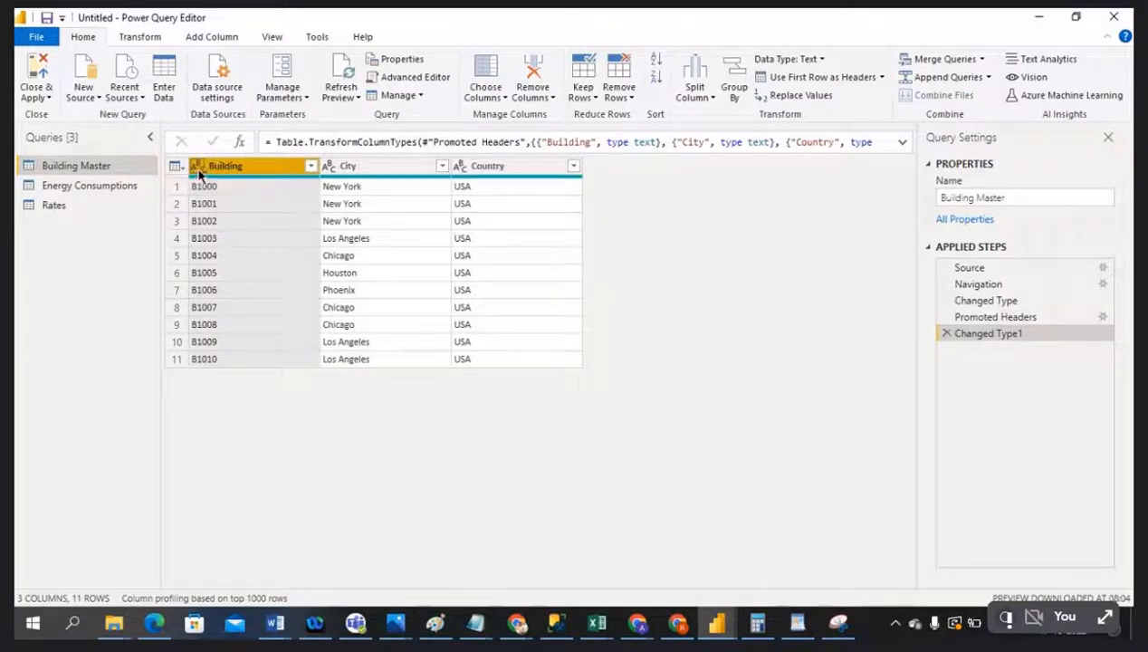
left_click(197, 166)
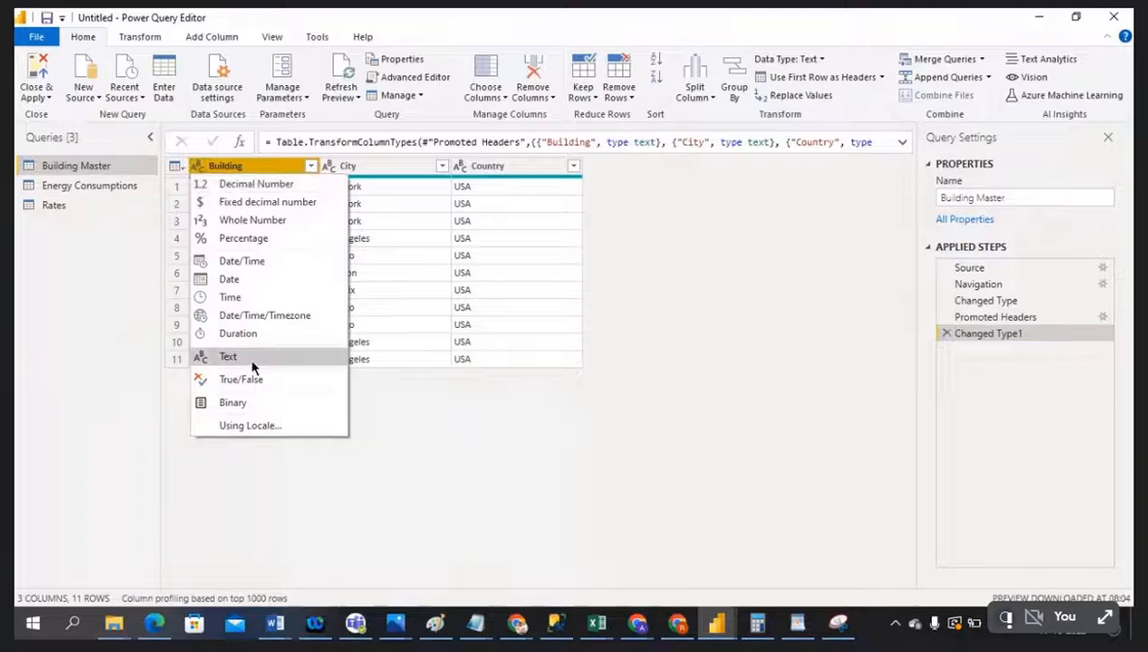
left_click(370, 432)
Examine the City and Country columns' values and the data type options available for Country
left_click(351, 168)
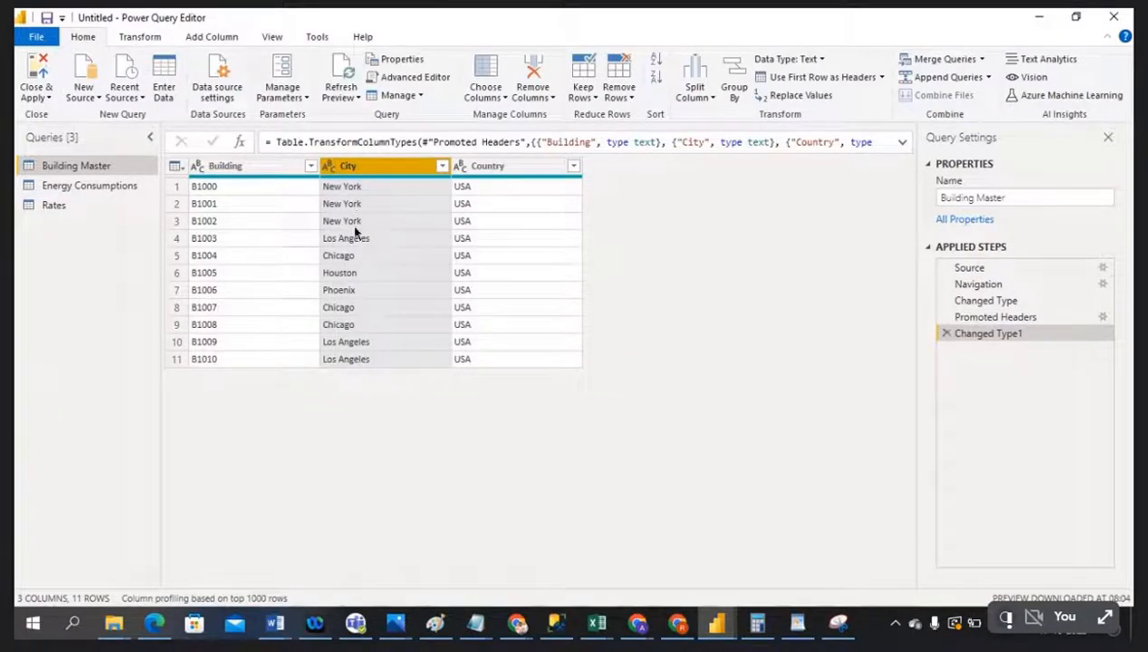
left_click(487, 189)
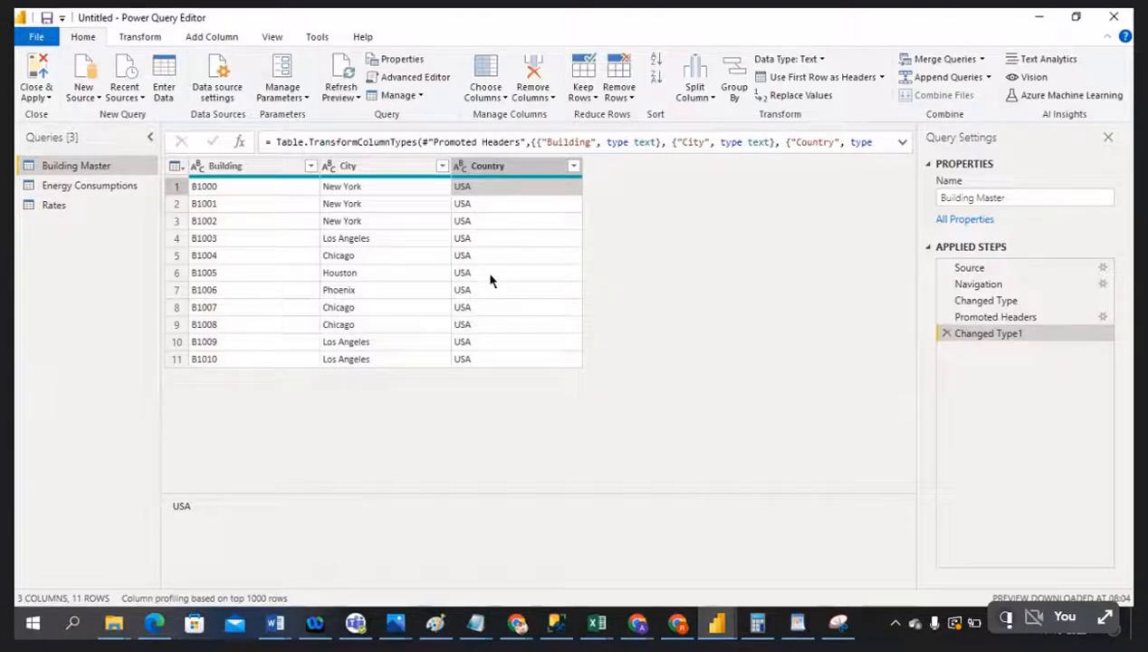
left_click(461, 169)
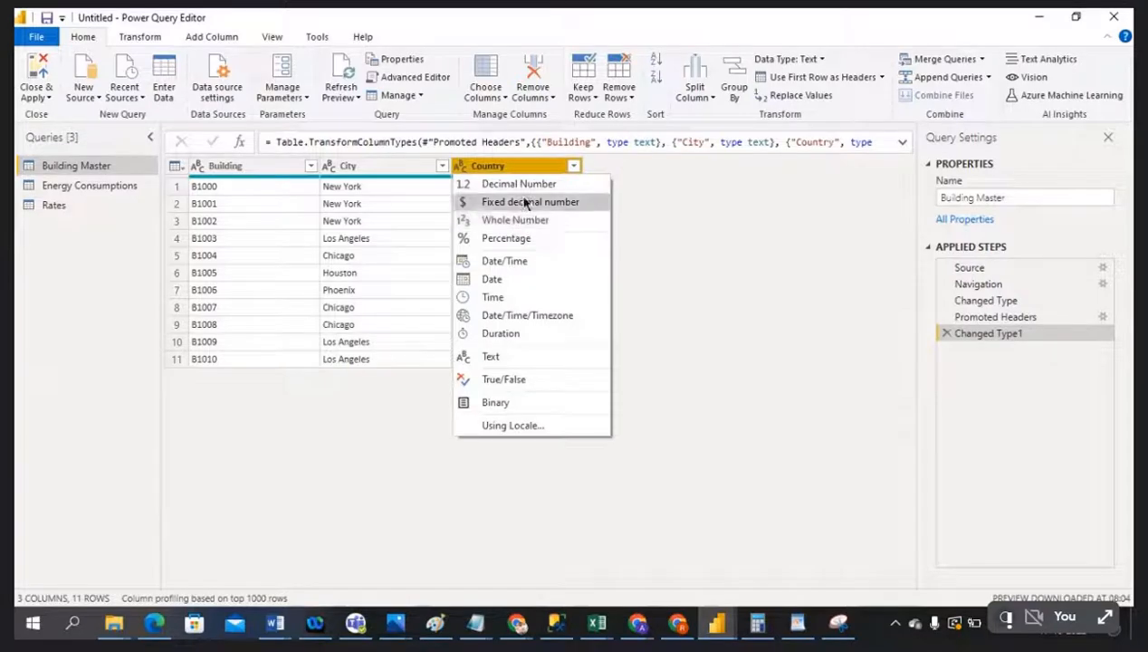
left_click(668, 251)
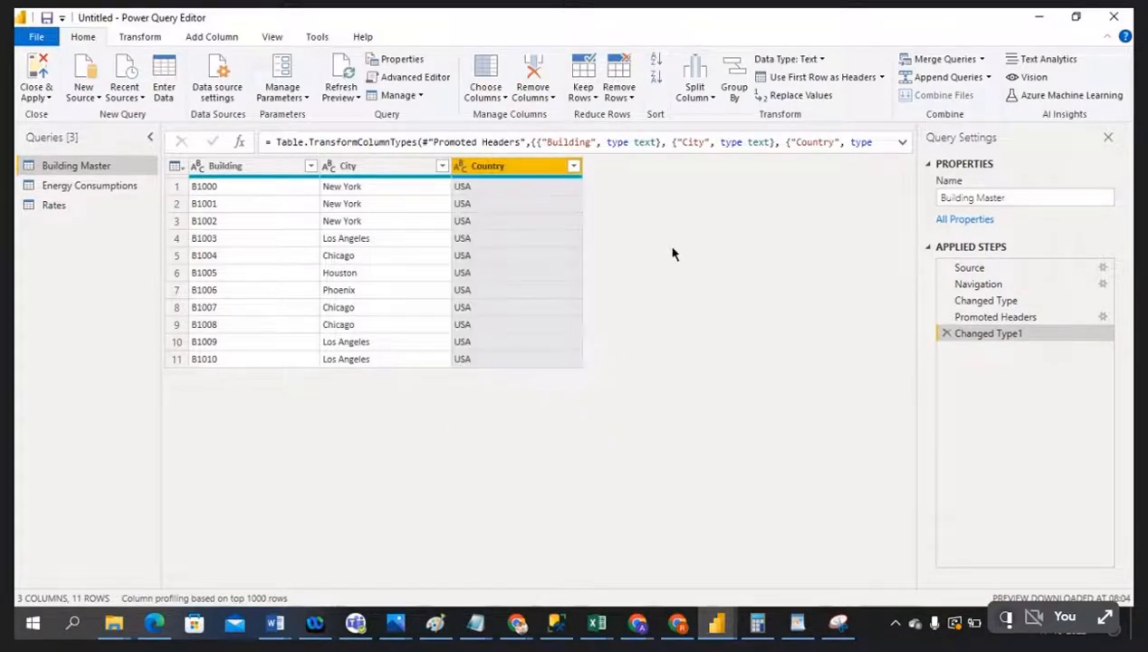
left_click(462, 170)
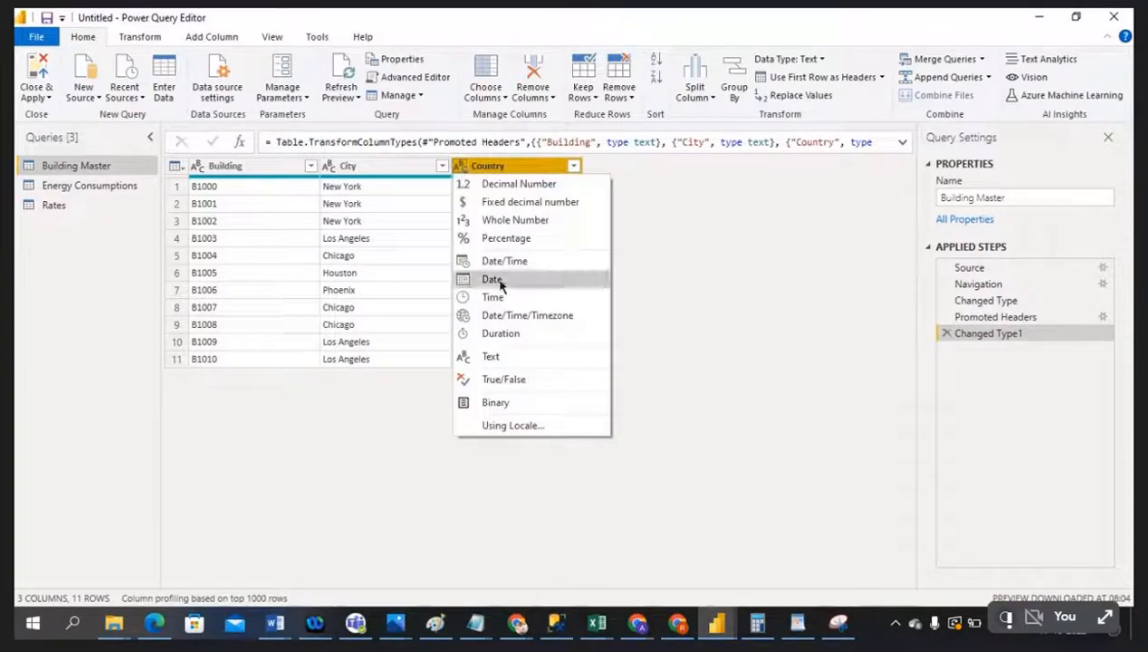
left_click(696, 273)
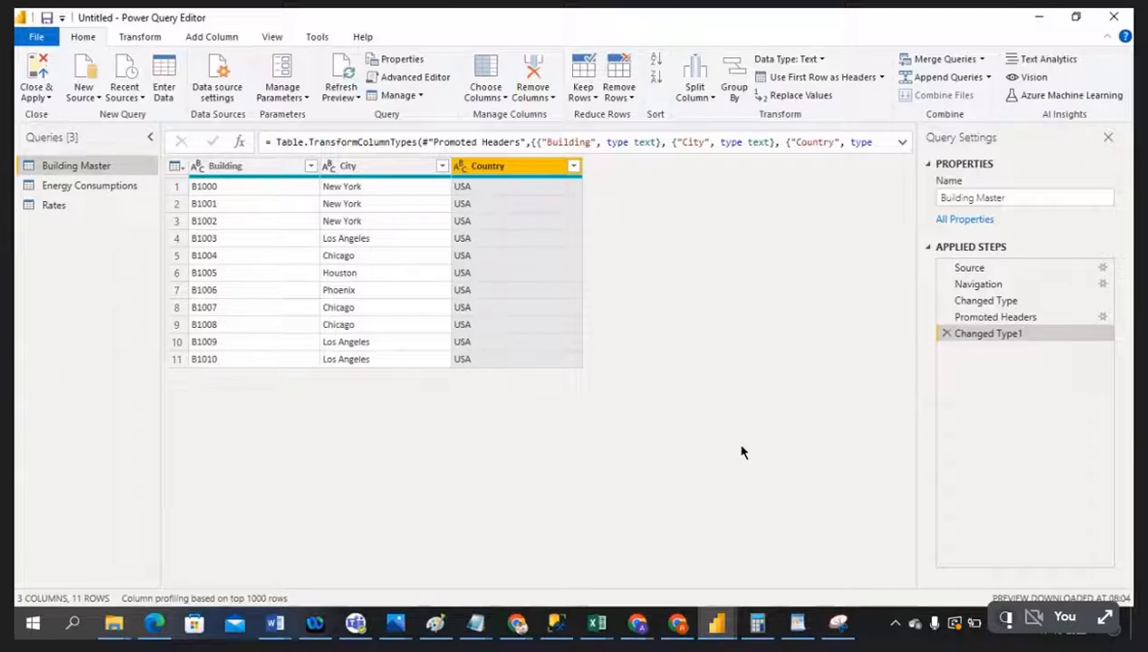
left_click(470, 189)
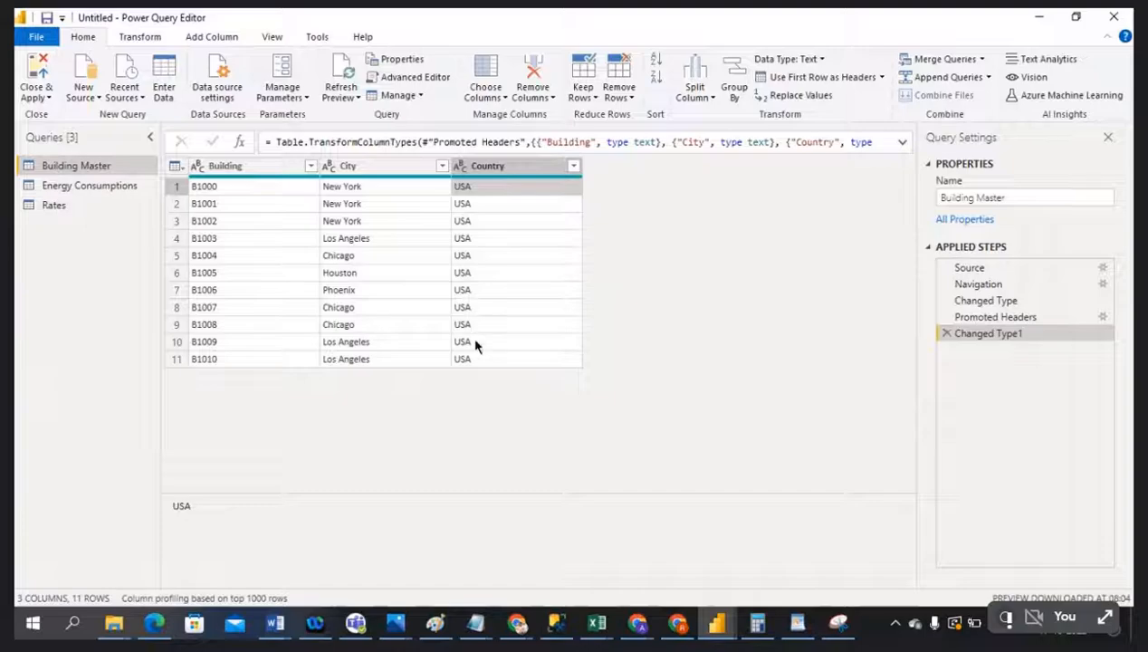
Try the Whole Number data type on the Country column, replacing the current conversion, and delete the Changed Type1 step
left_click(462, 168)
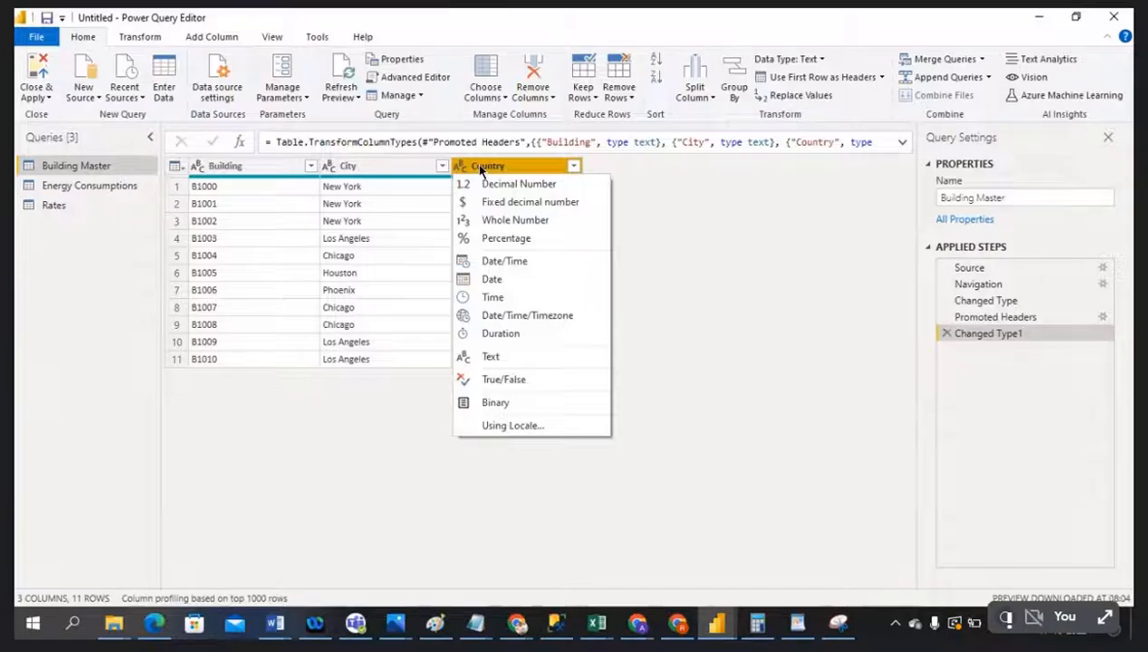
left_click(523, 222)
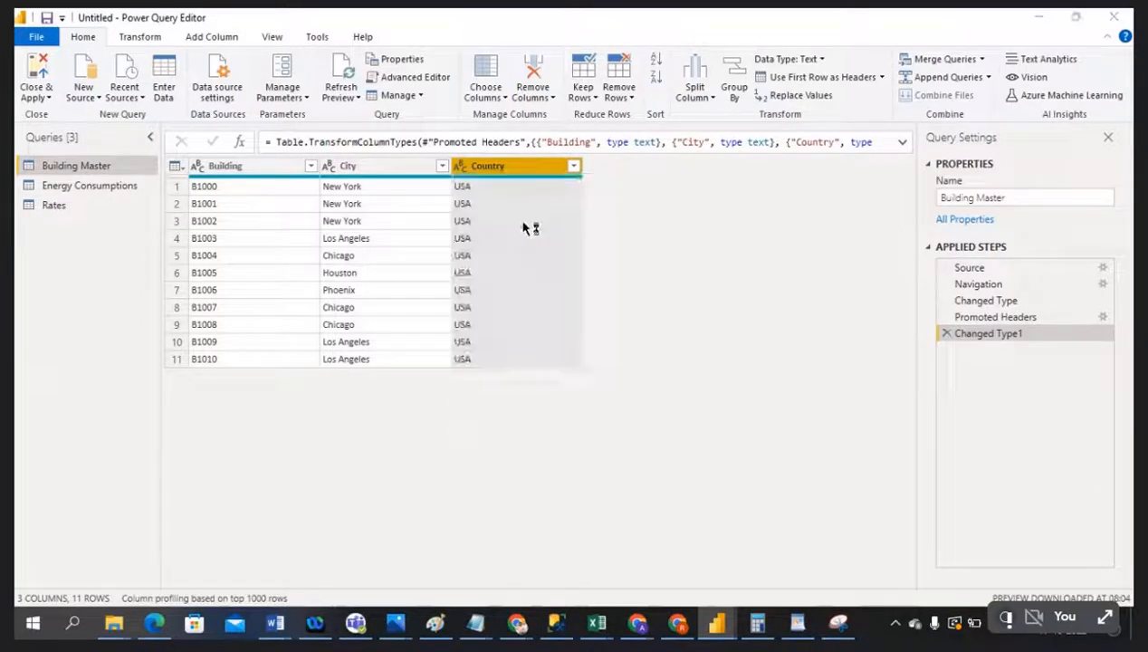
left_click(561, 357)
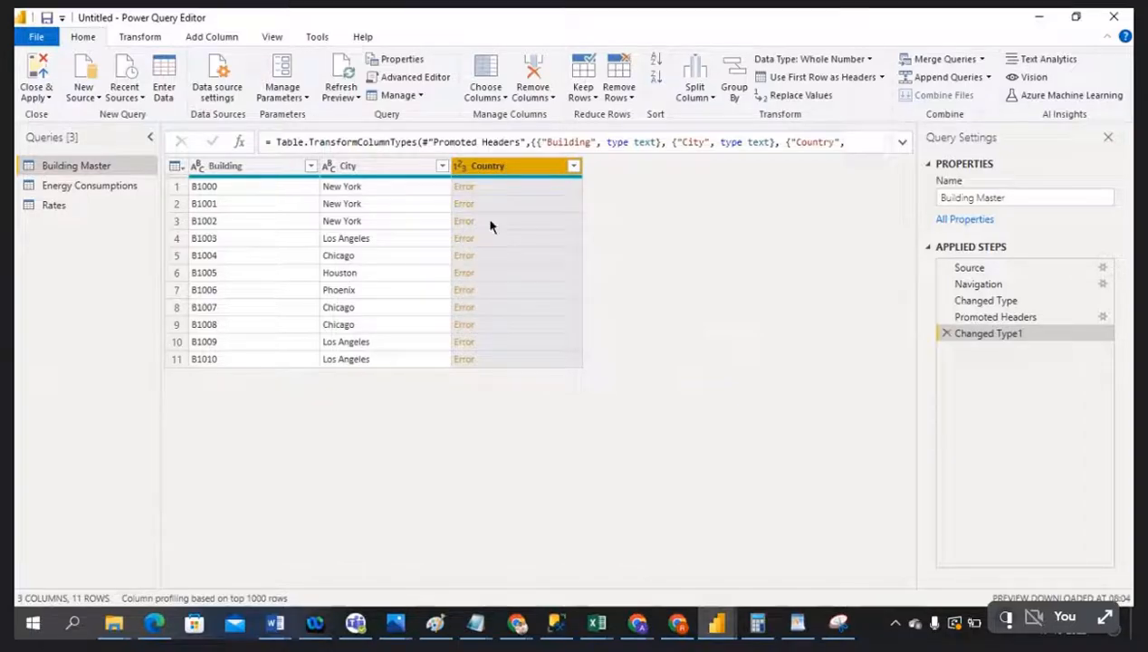
left_click(945, 333)
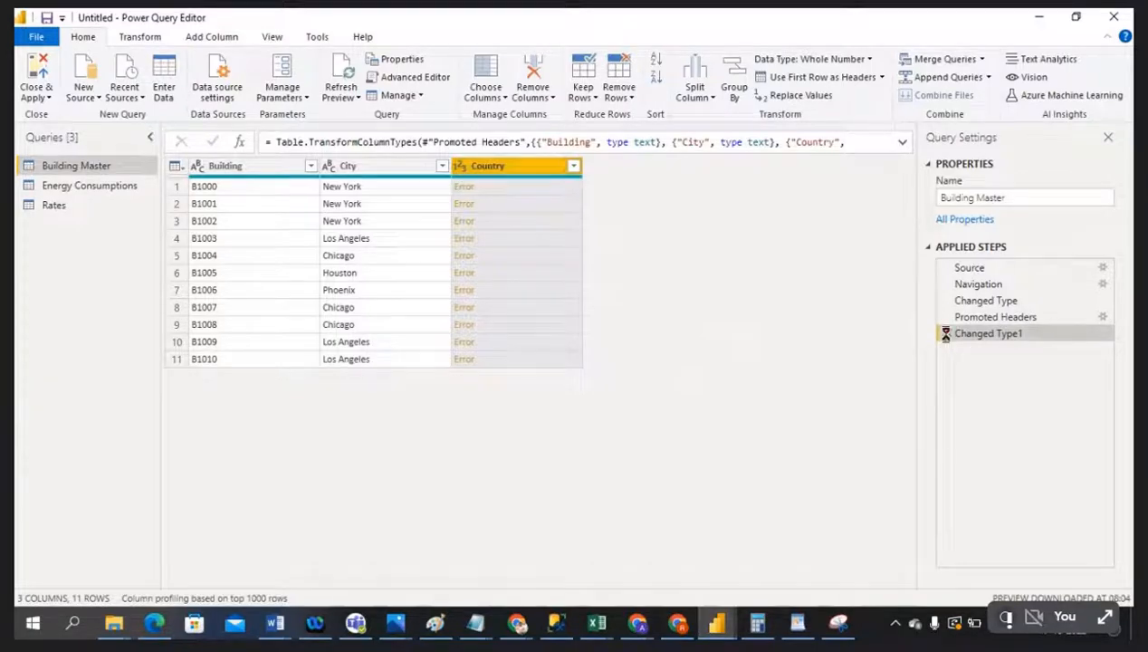
Set the Country column's data type to Whole Number, and replace that conversion with Text
left_click(461, 168)
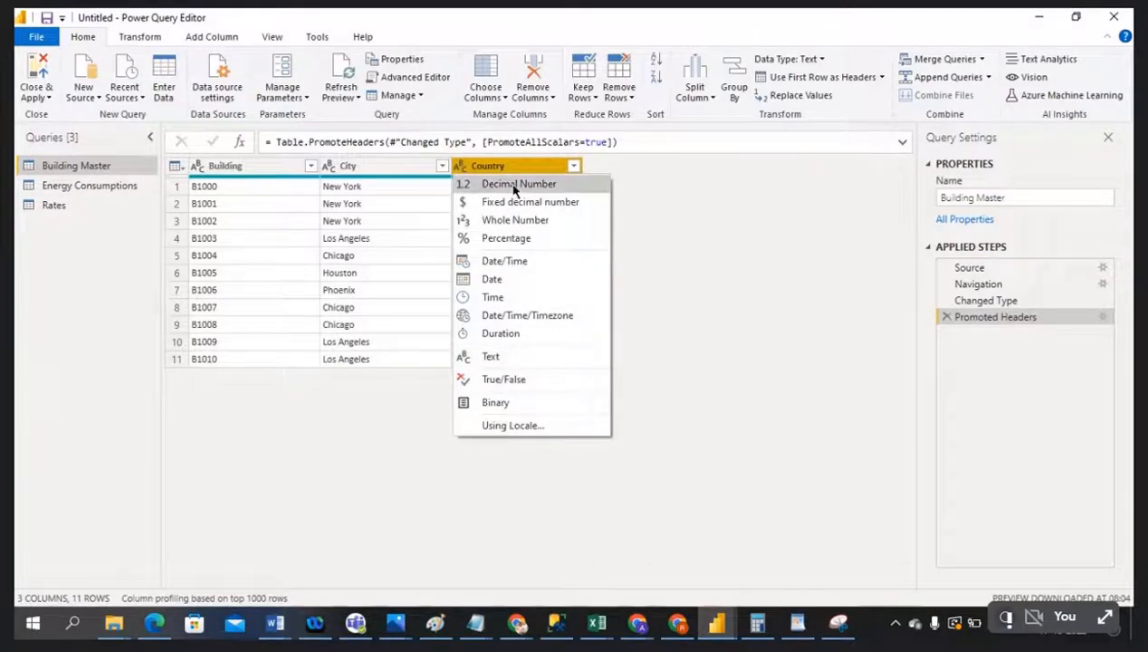
left_click(516, 220)
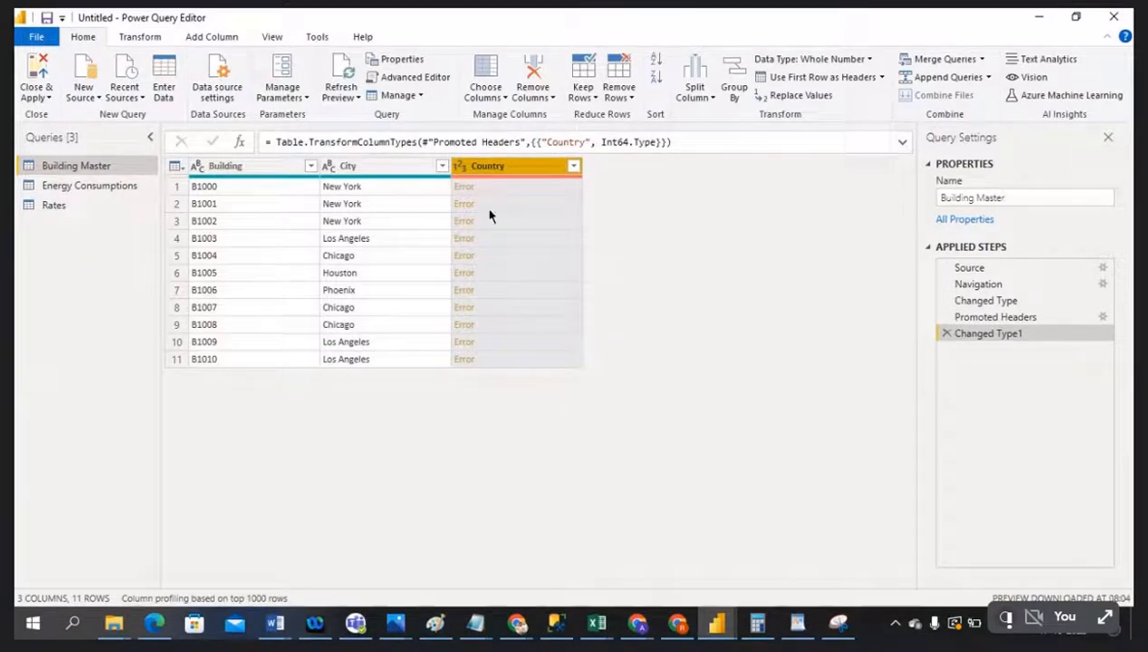
left_click(462, 169)
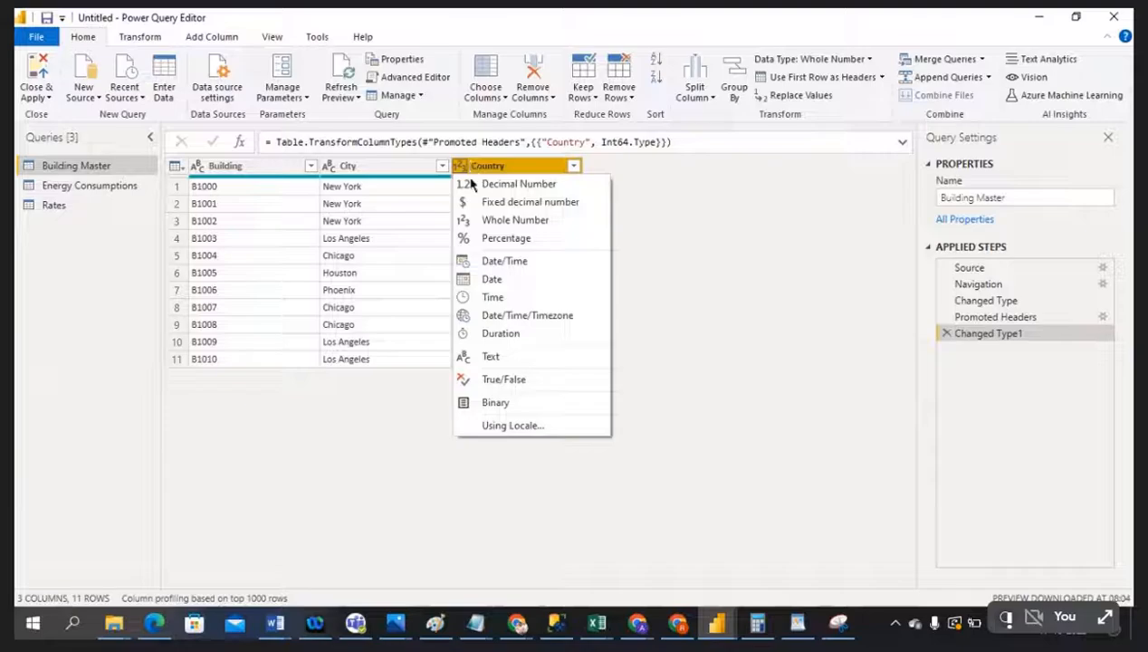
left_click(492, 355)
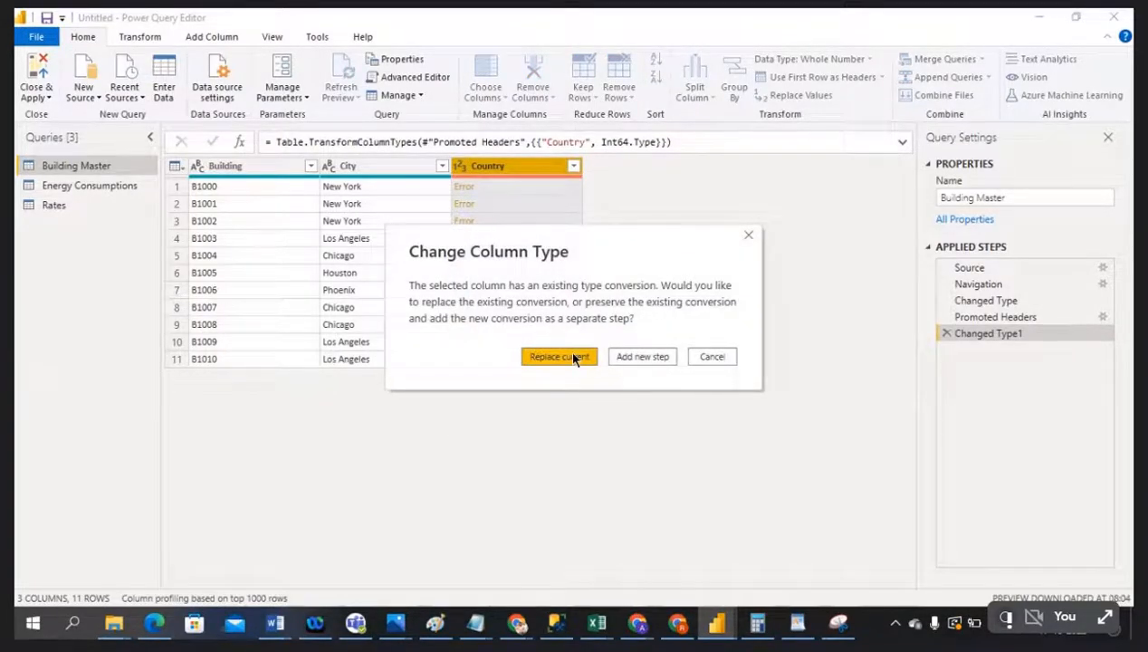
left_click(559, 356)
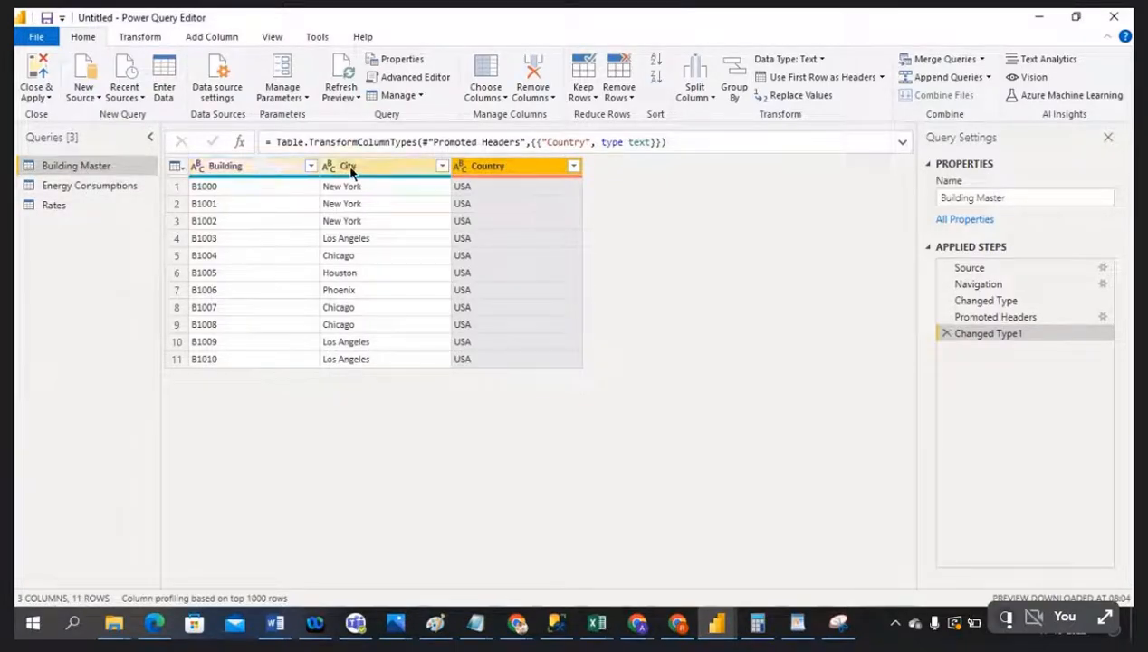
Examine the data types of the Date, Water, Electricity and Gas Consumption columns in the Energy Consumptions query
left_click(90, 193)
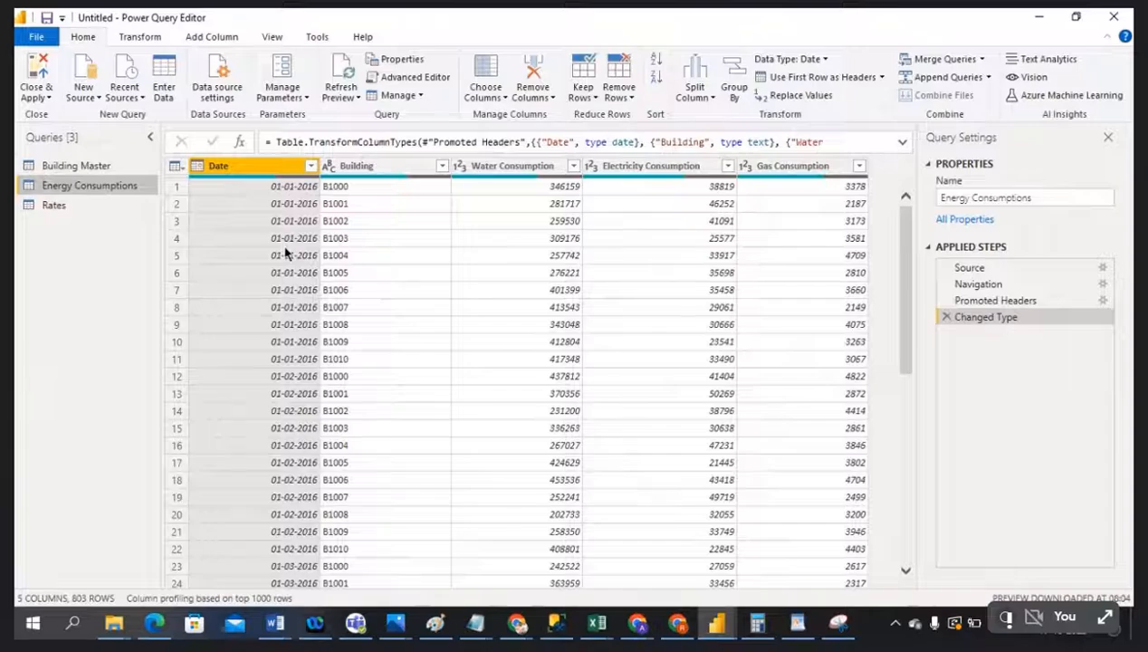
left_click(196, 167)
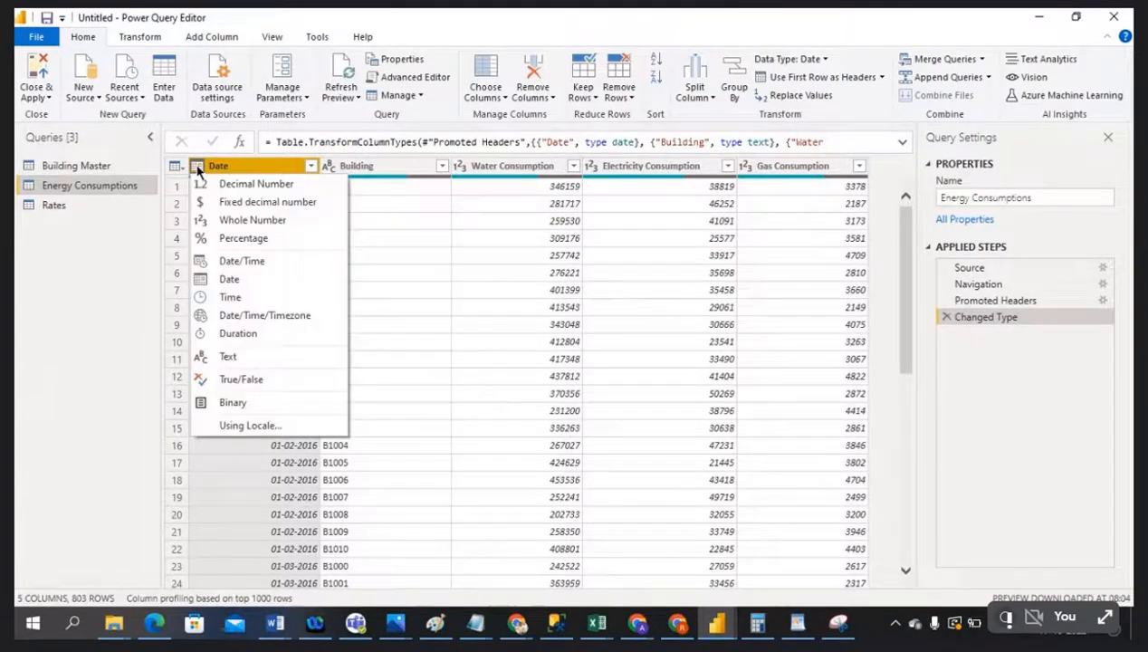
left_click(278, 170)
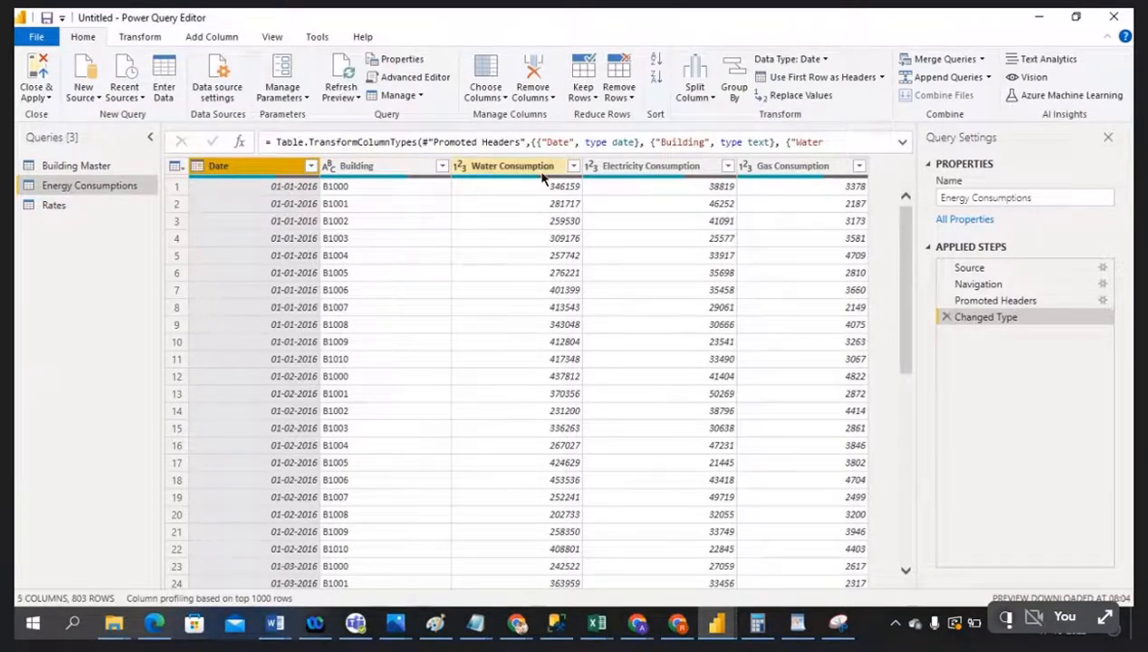
left_click(462, 171)
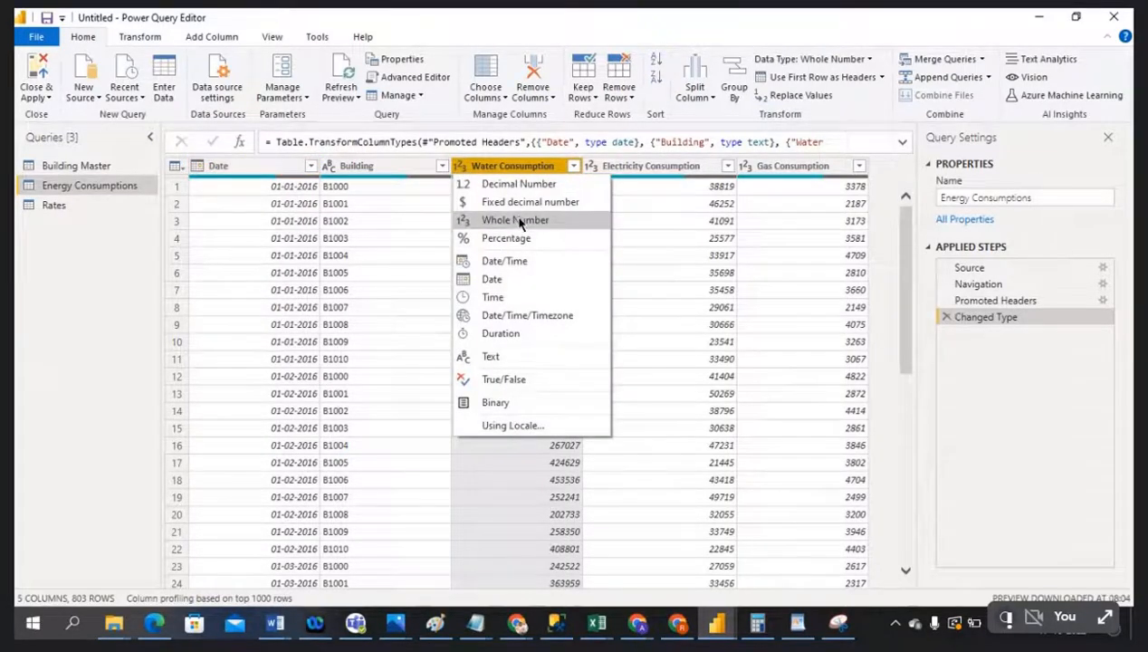
left_click(654, 166)
left_click(654, 167)
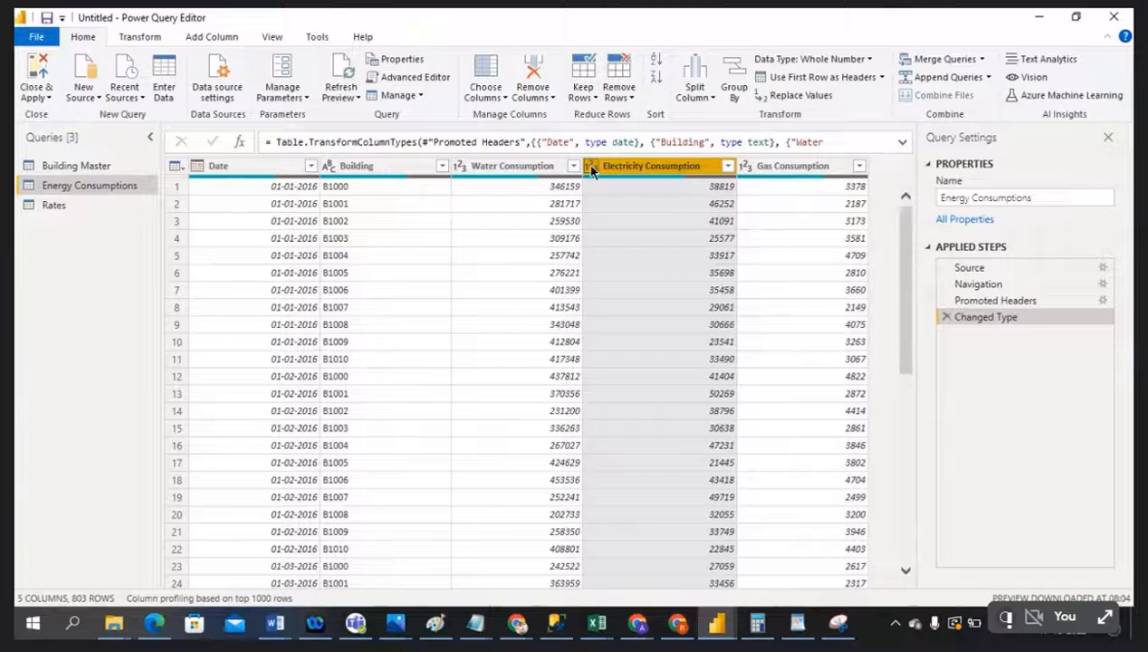
left_click(781, 169)
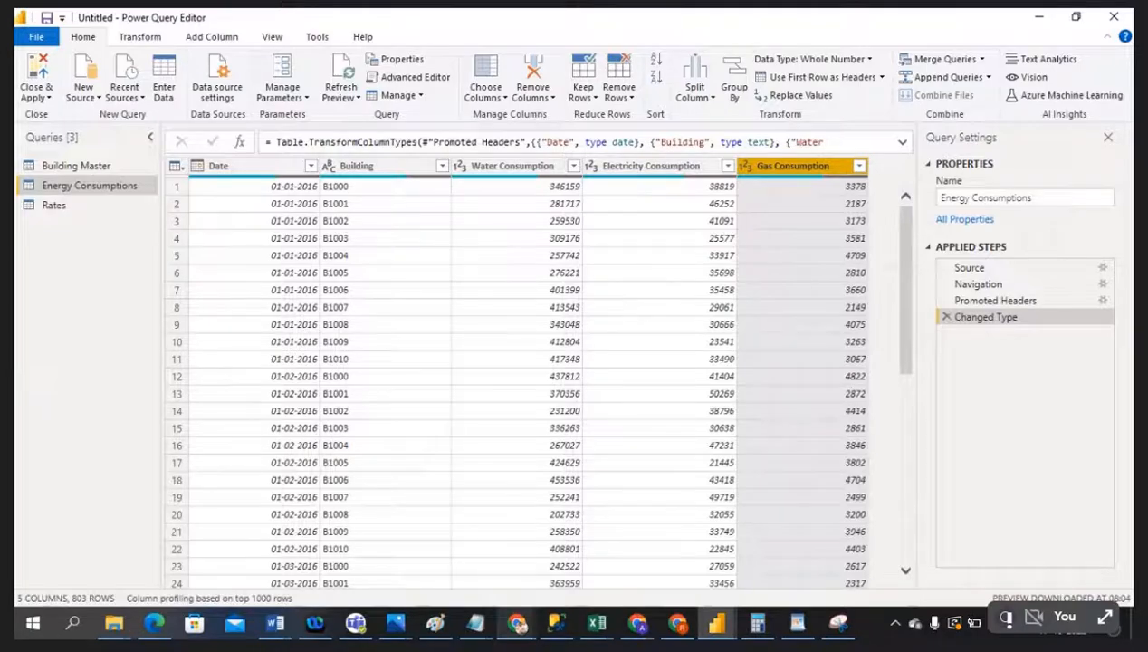
Try the Date data type on the Rates query's Year column, replacing the current conversion, and delete the Changed Type step
left_click(56, 207)
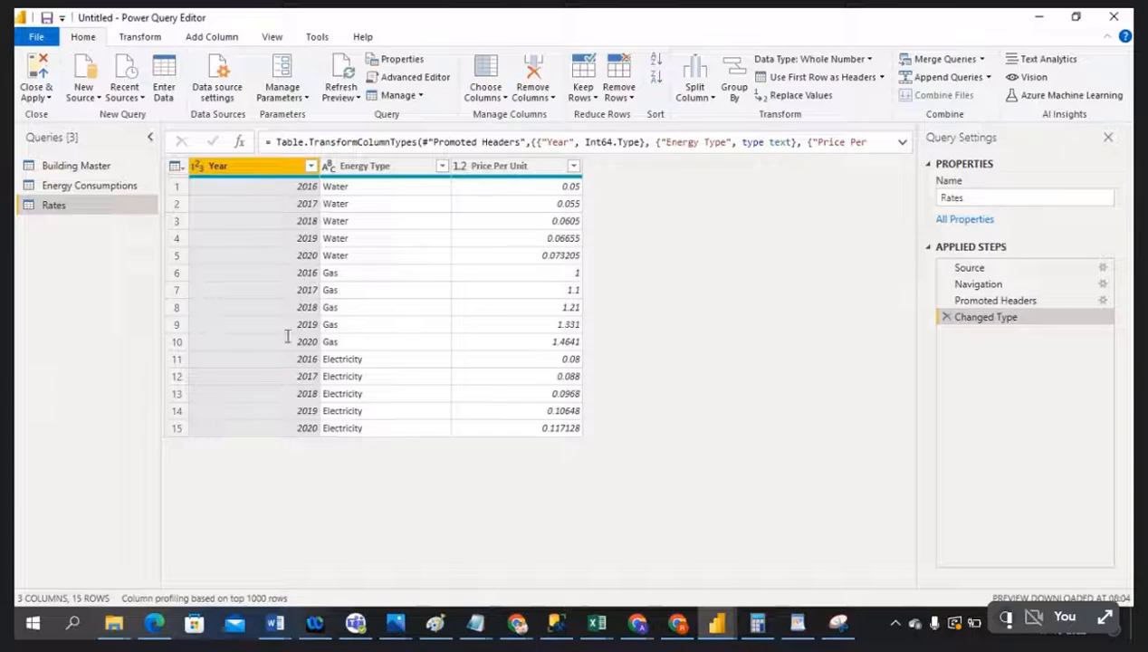
left_click(198, 168)
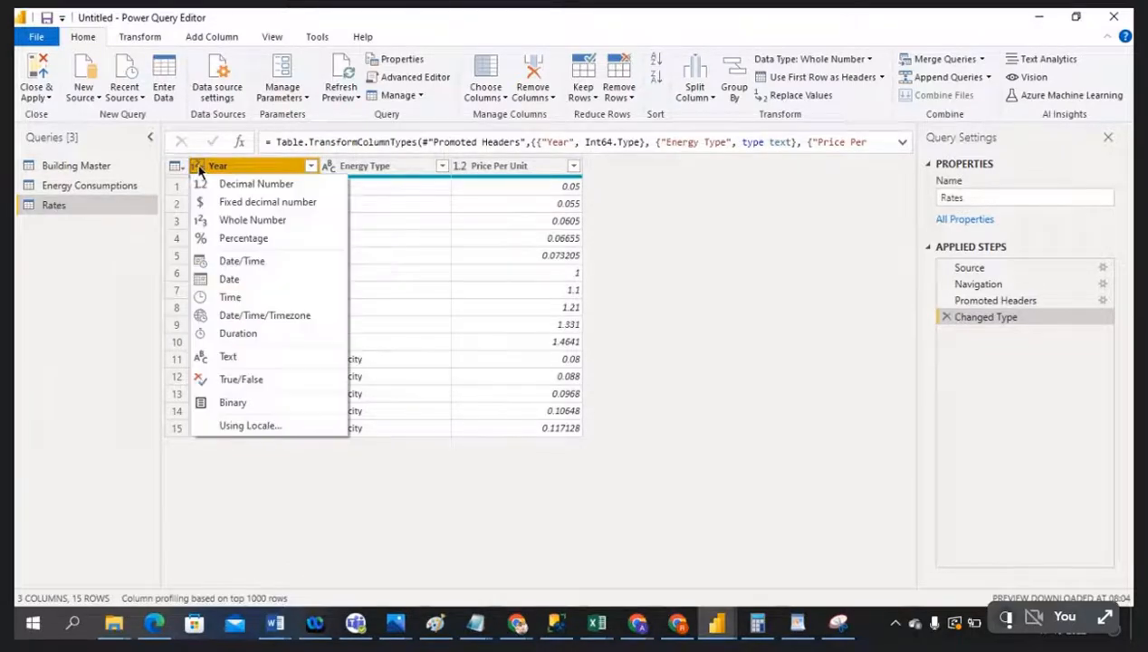
left_click(237, 286)
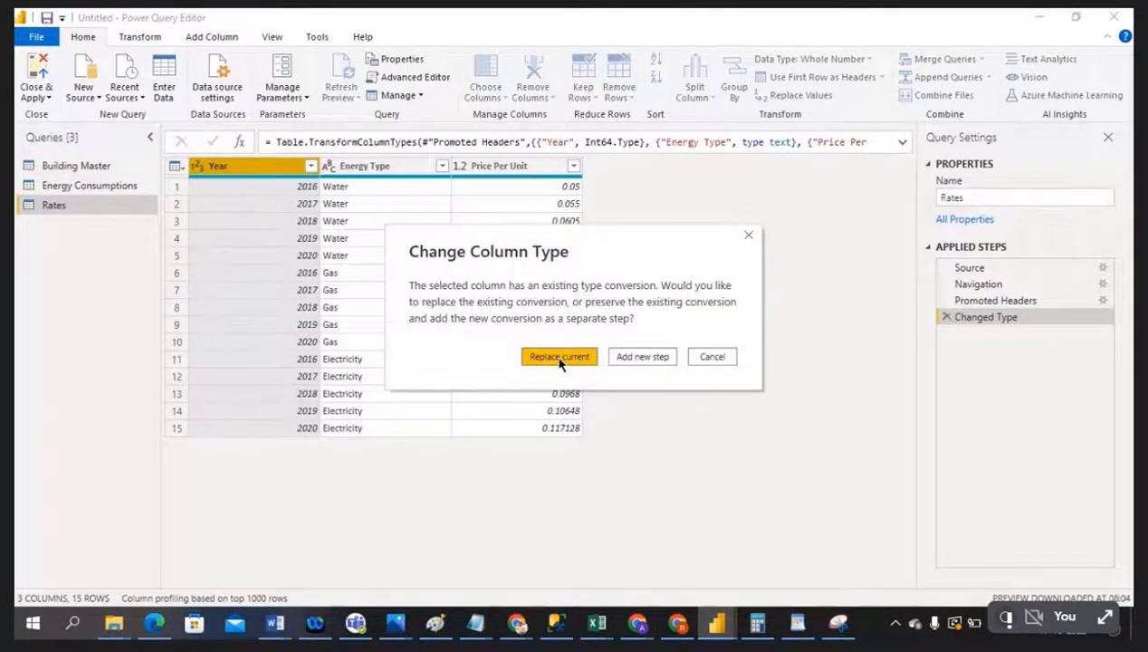
left_click(560, 359)
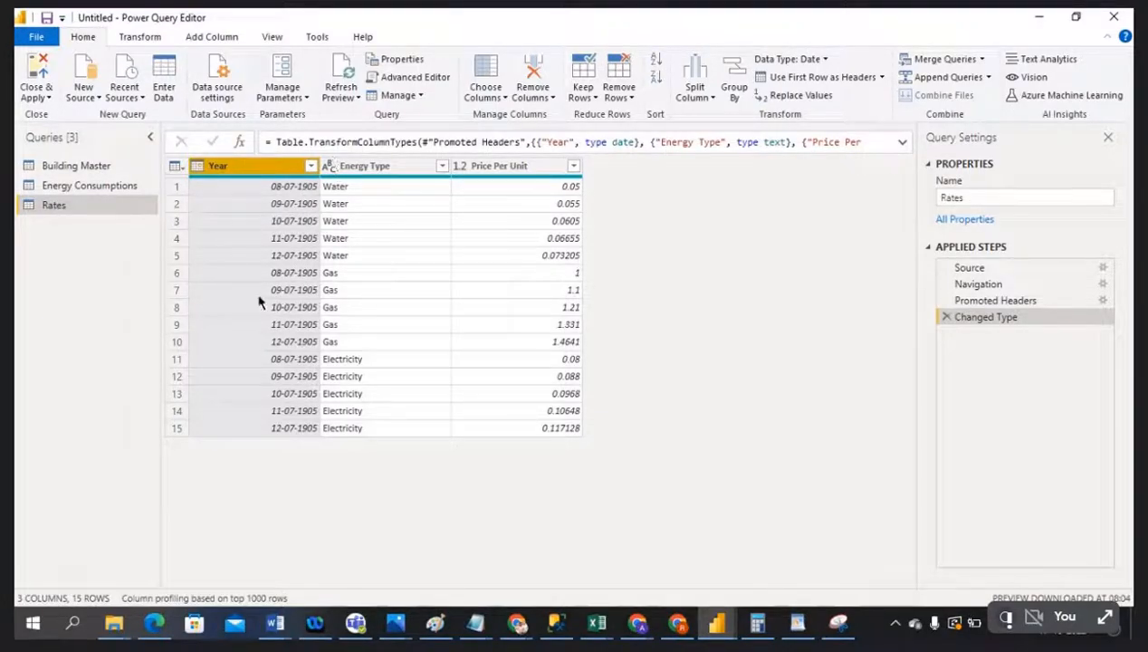
left_click(947, 318)
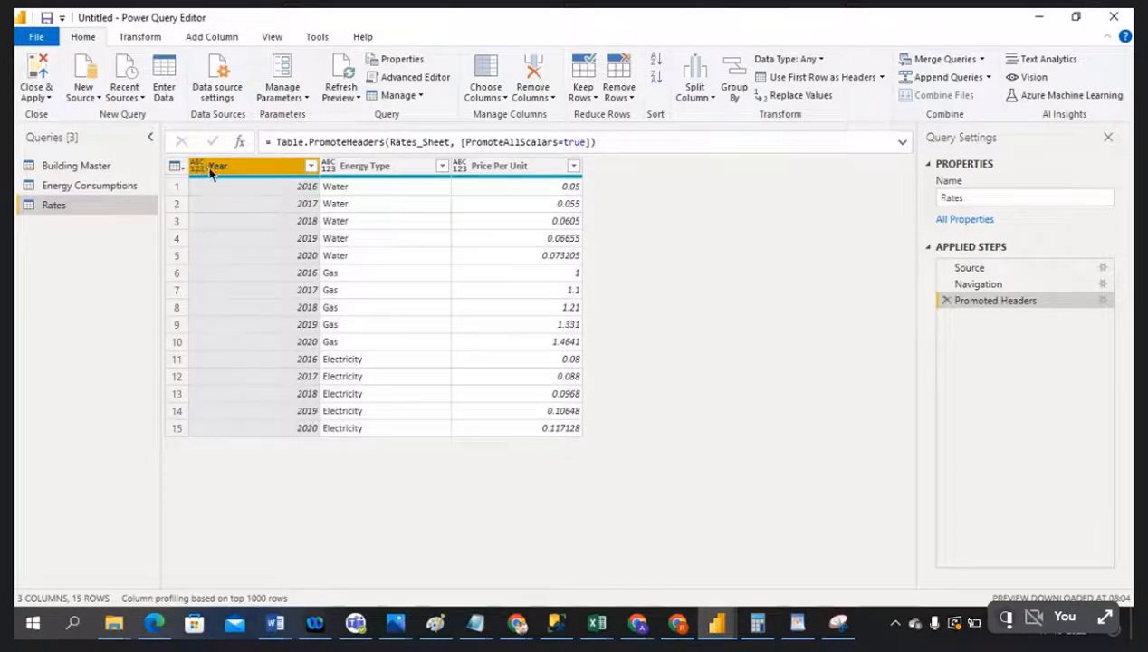
Examine the Price Per Unit, Year and Energy Type values in the Rates query
left_click(561, 188)
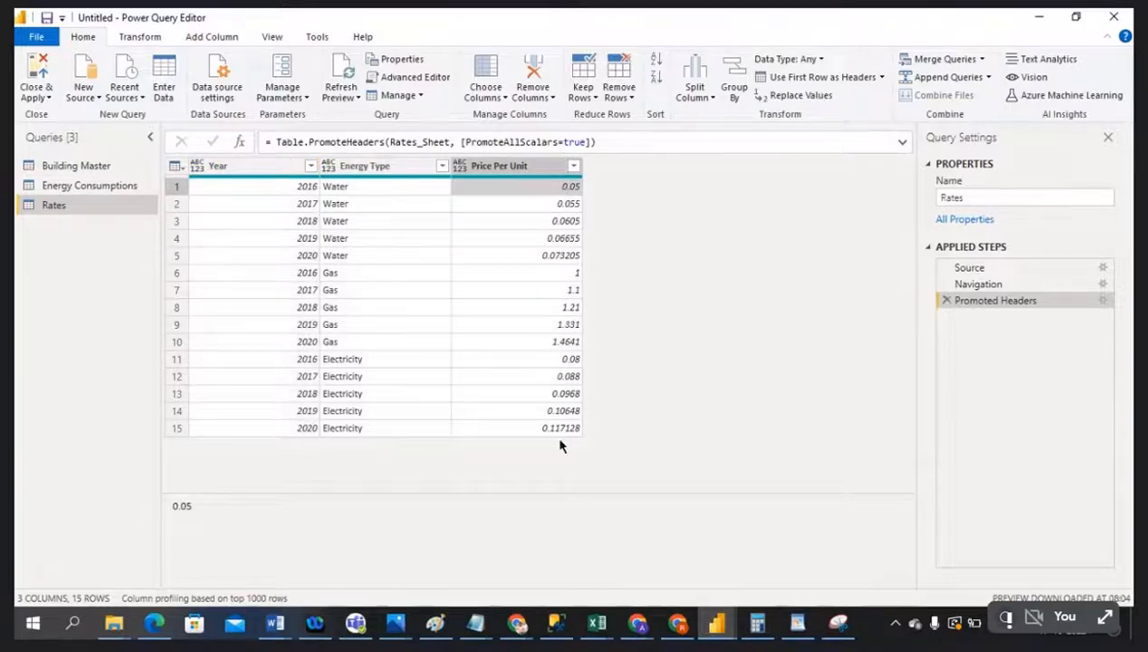
left_click(261, 185)
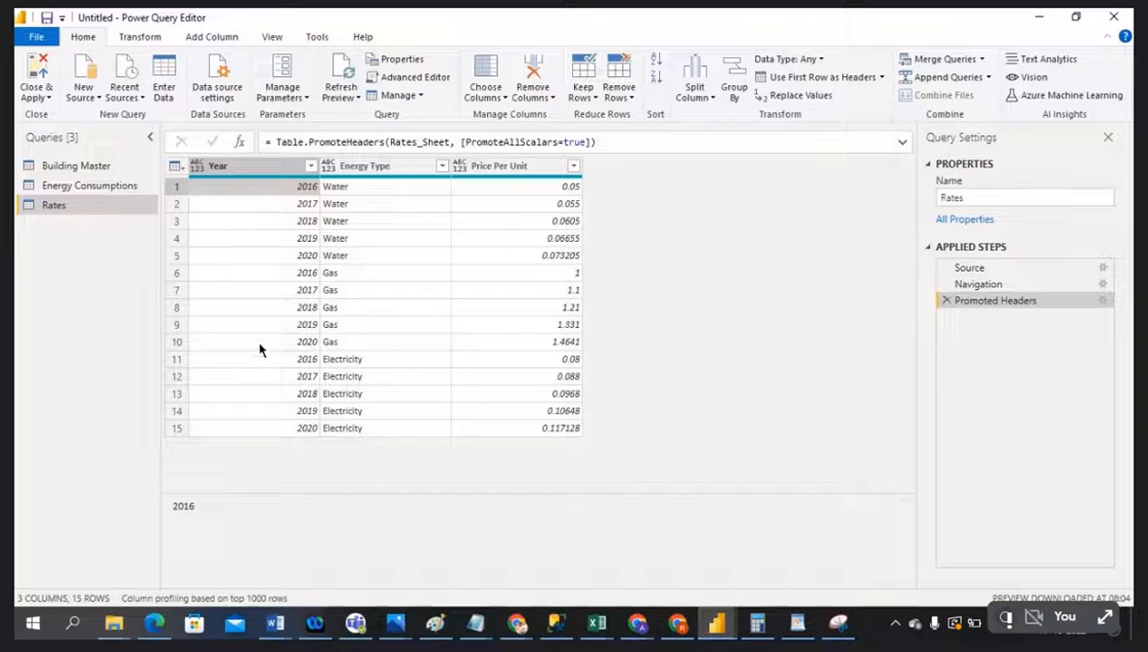
left_click(373, 194)
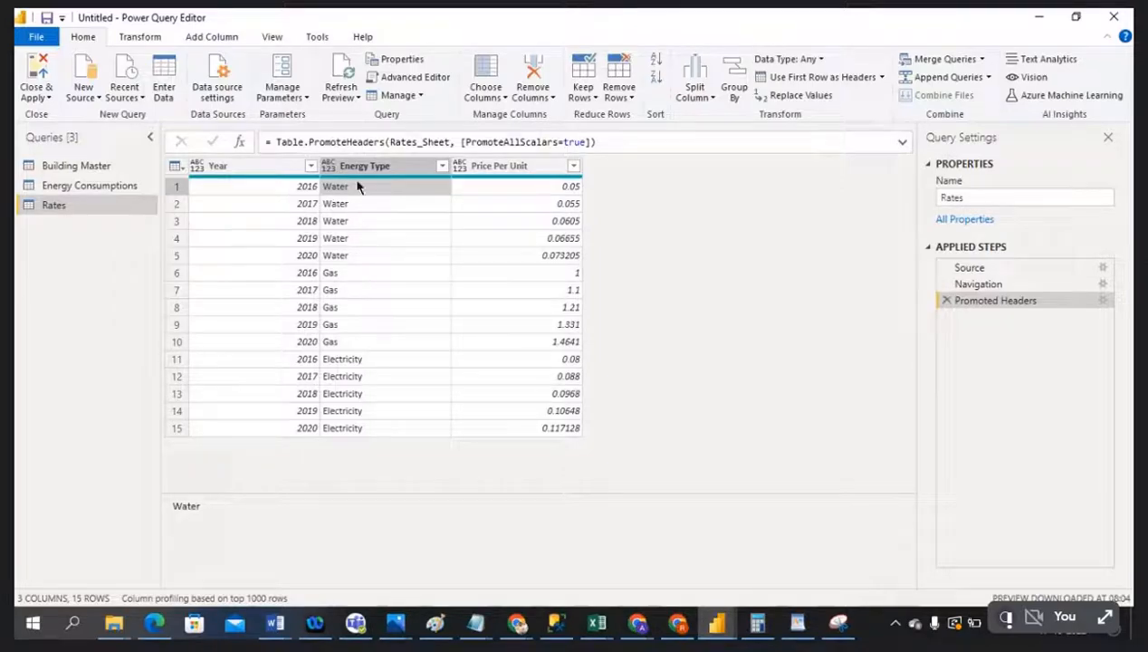
Try the Text data type on the Rates query's Energy Type column, and delete the Changed Type step
left_click(330, 169)
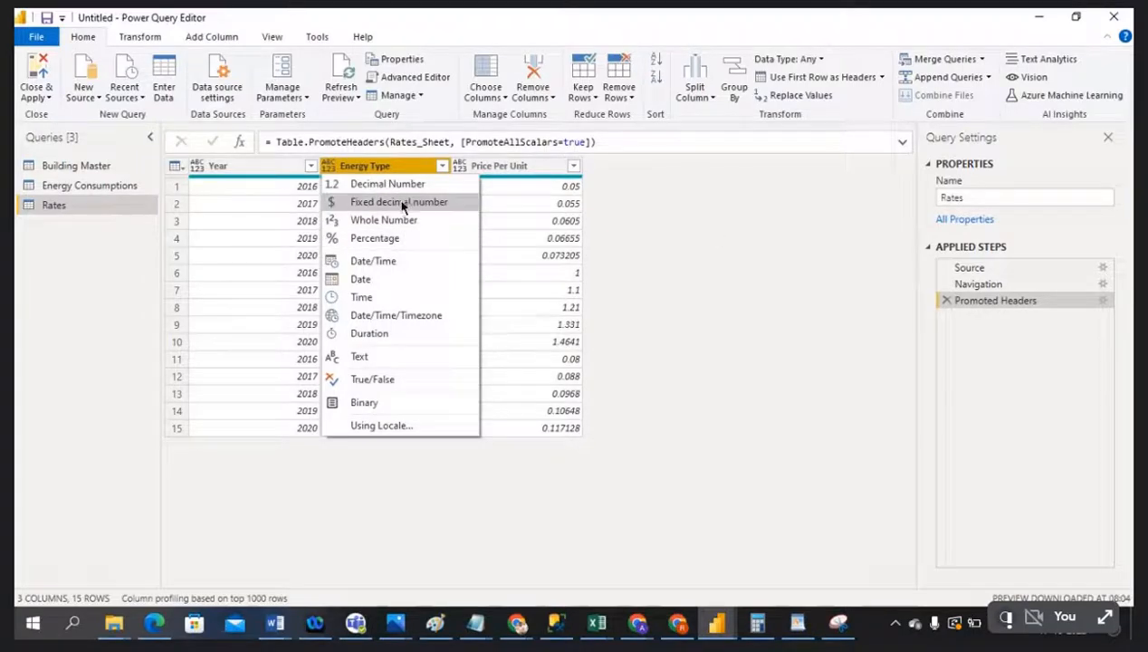
left_click(366, 357)
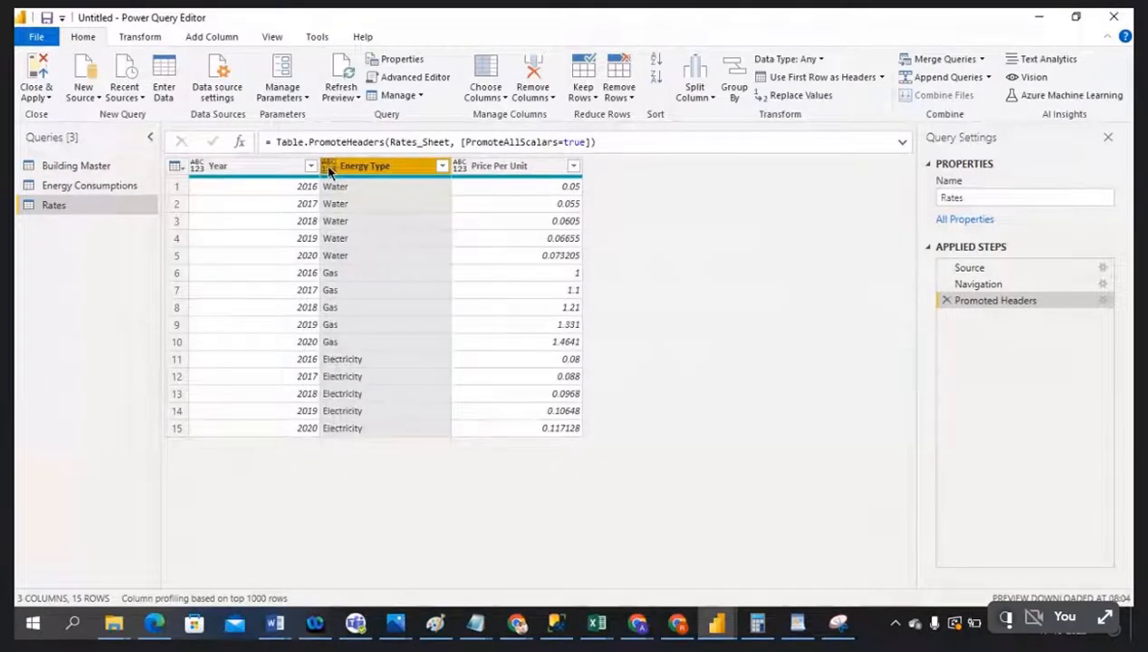
left_click(499, 168)
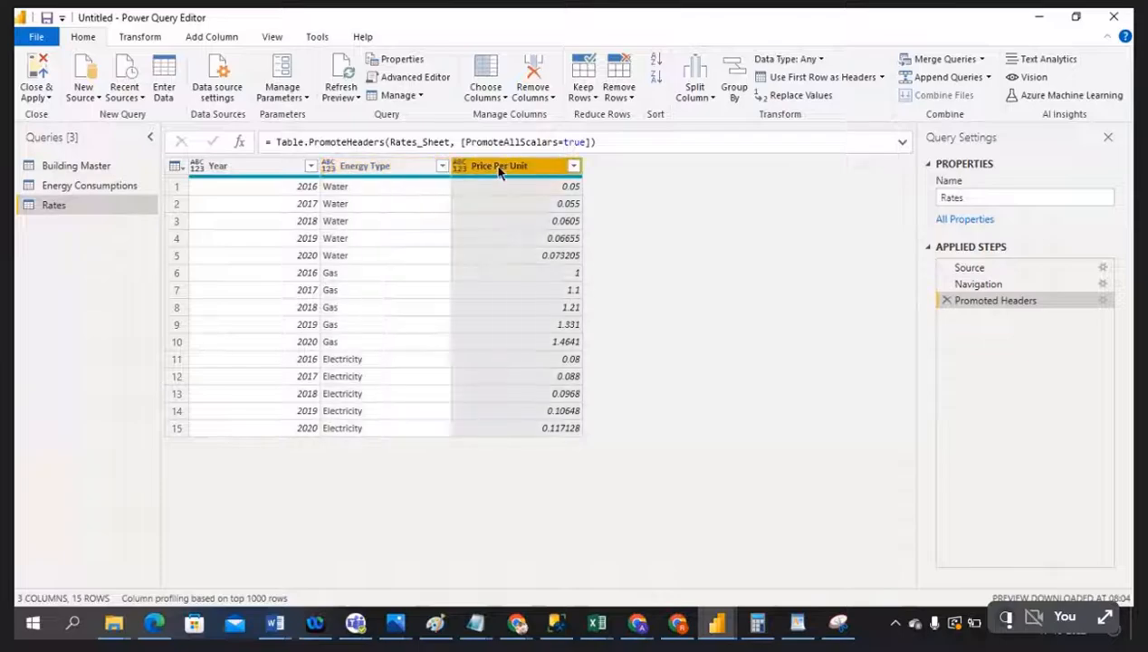
left_click(354, 170)
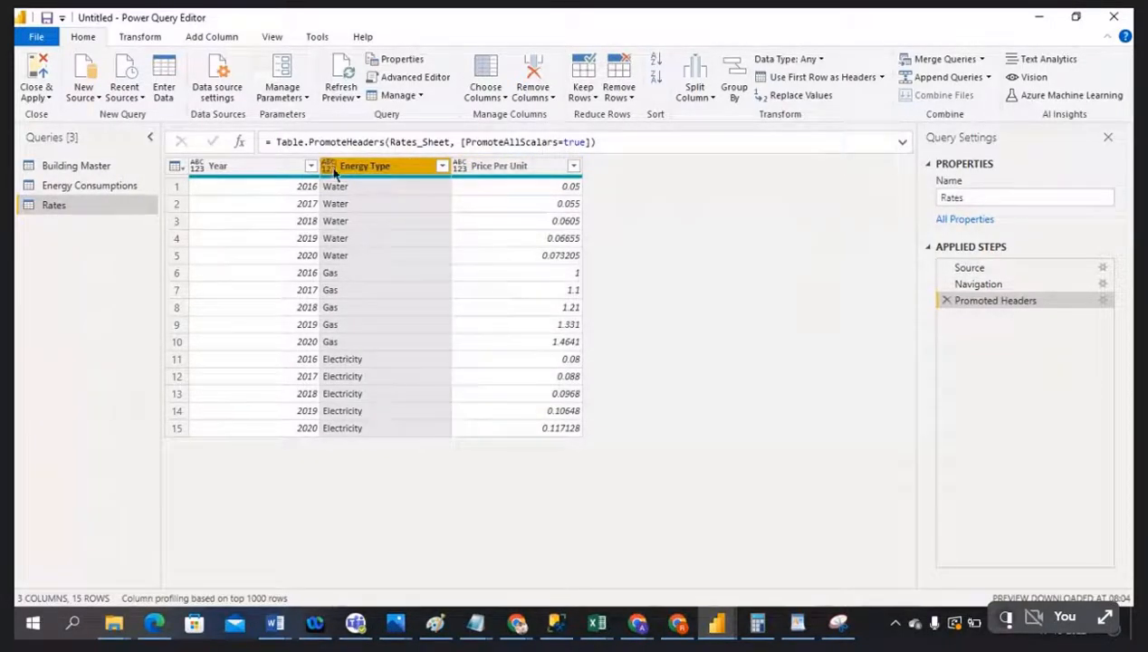
left_click(331, 170)
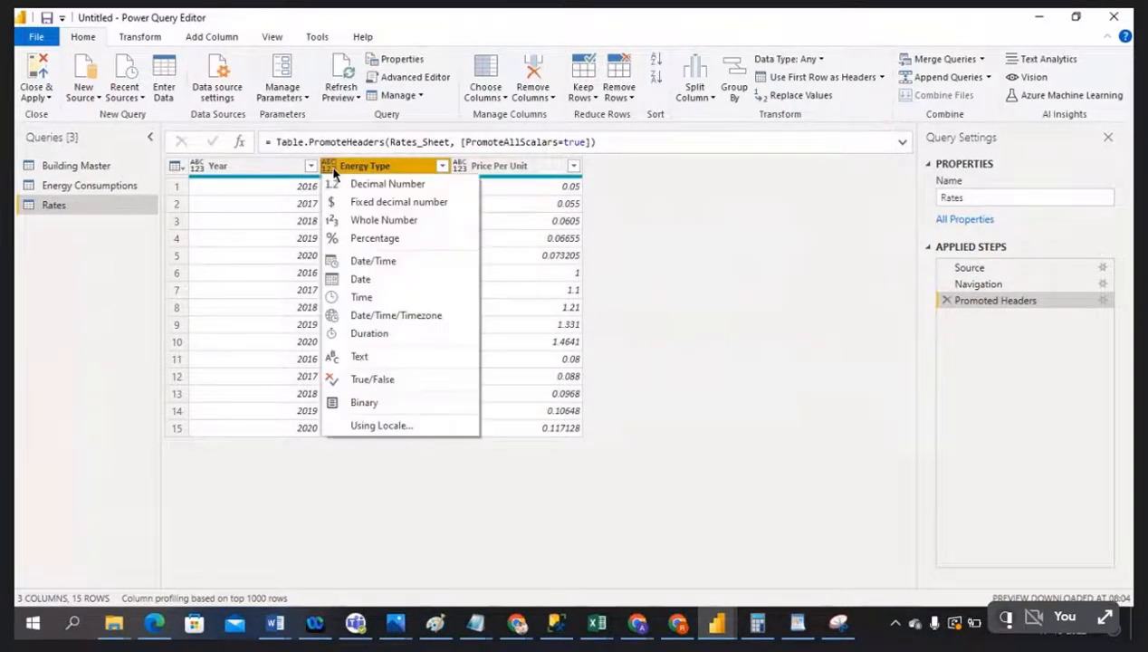
left_click(358, 357)
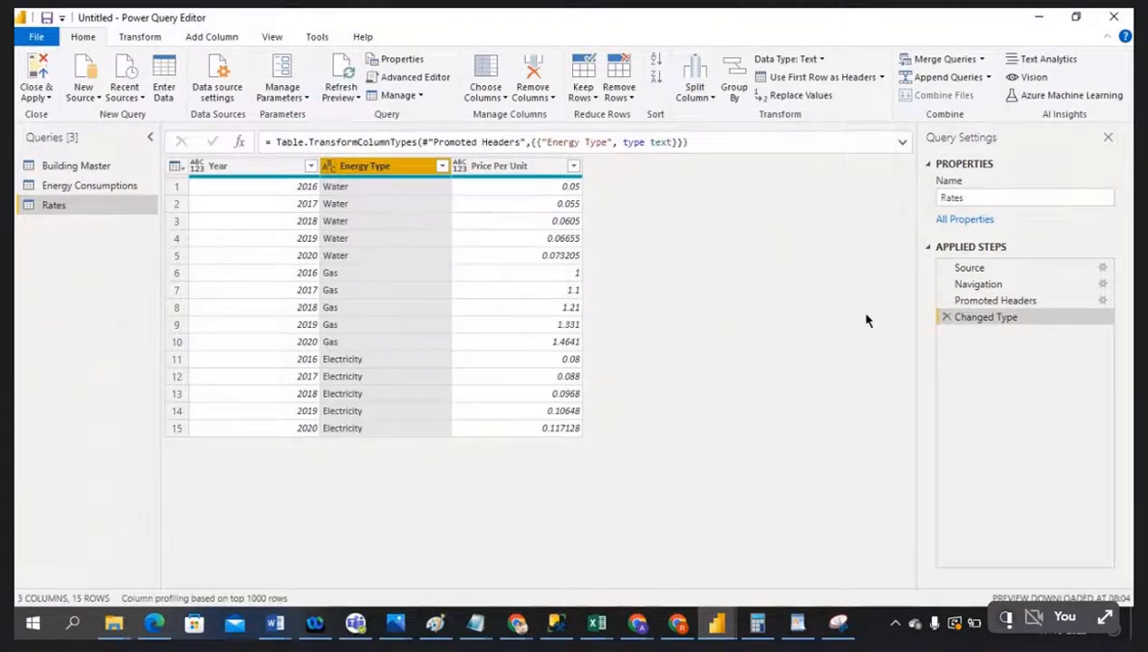
left_click(946, 317)
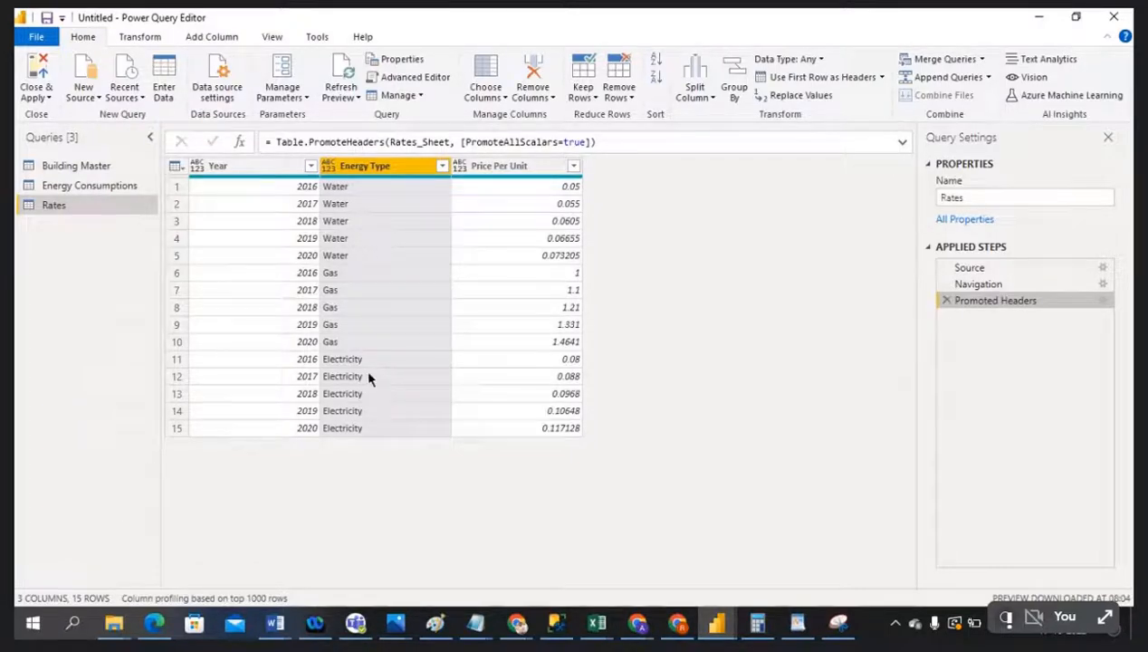
Set the Rates query's Energy Type column to Text and its Price Per Unit column to Decimal Number
left_click_drag(328, 167, 330, 173)
left_click(329, 170)
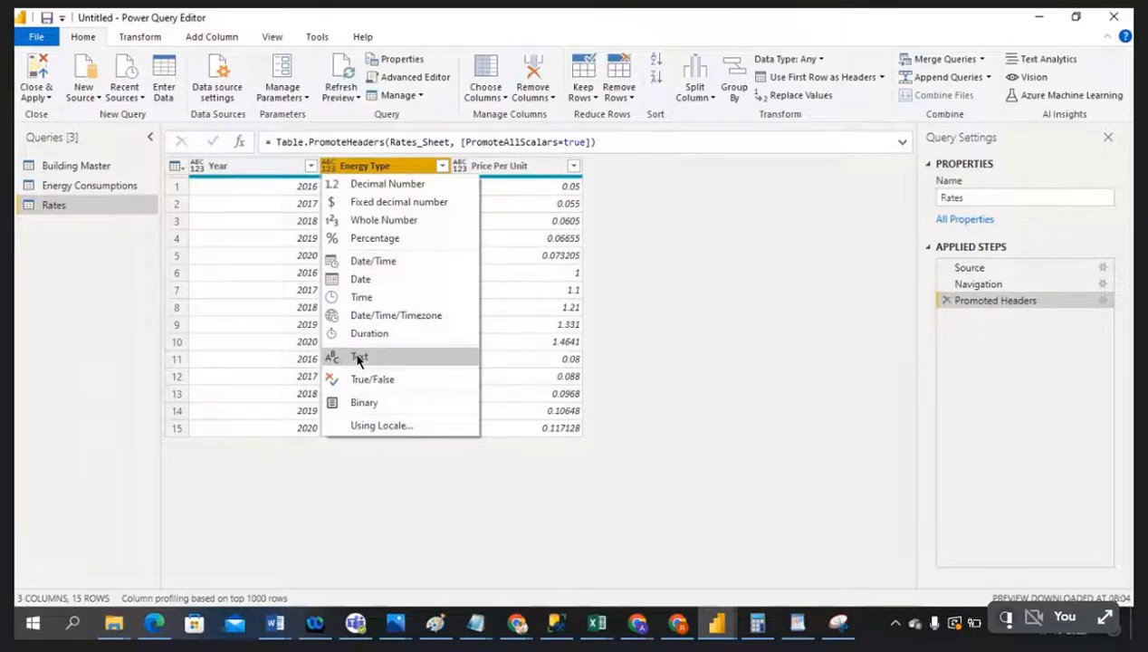
left_click(358, 359)
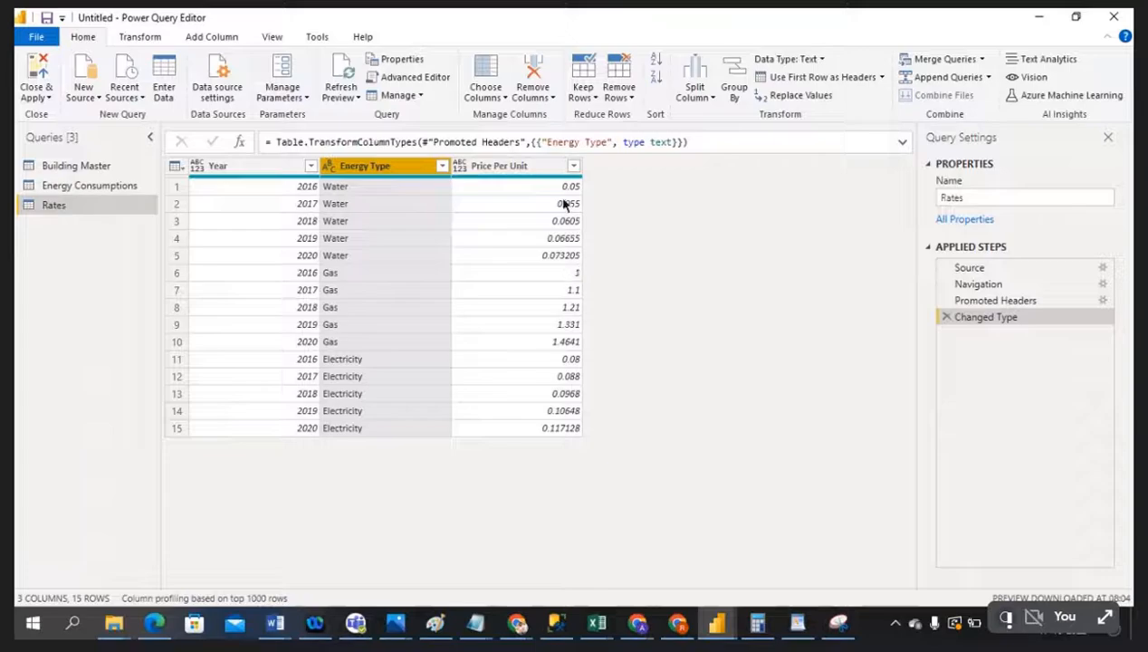
left_click(462, 169)
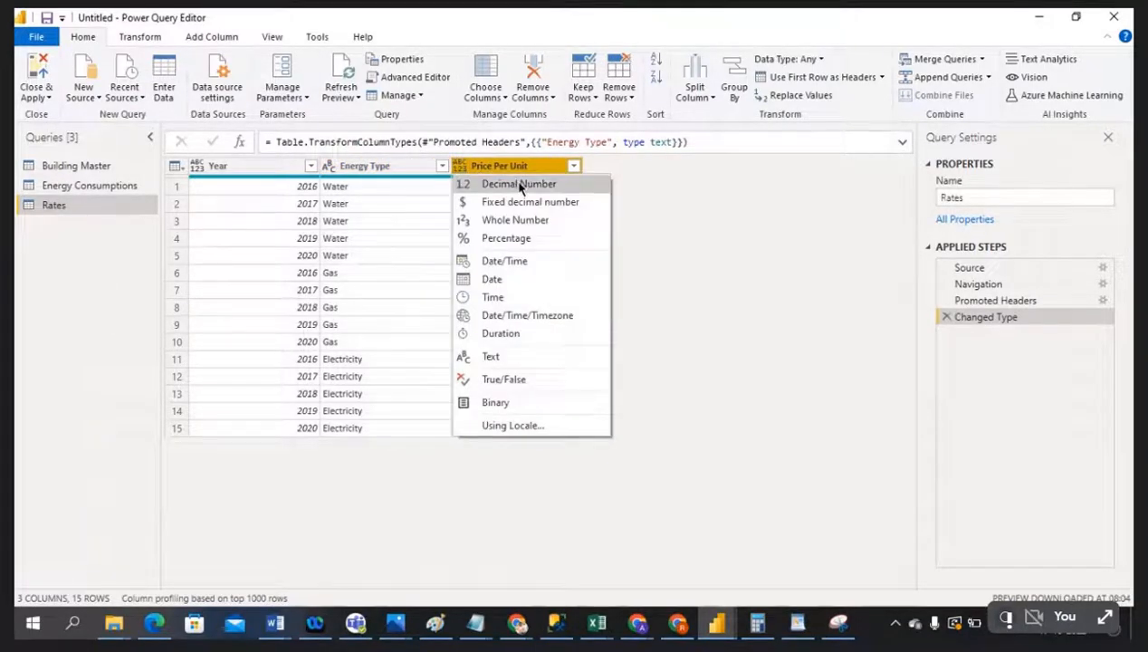
left_click(520, 185)
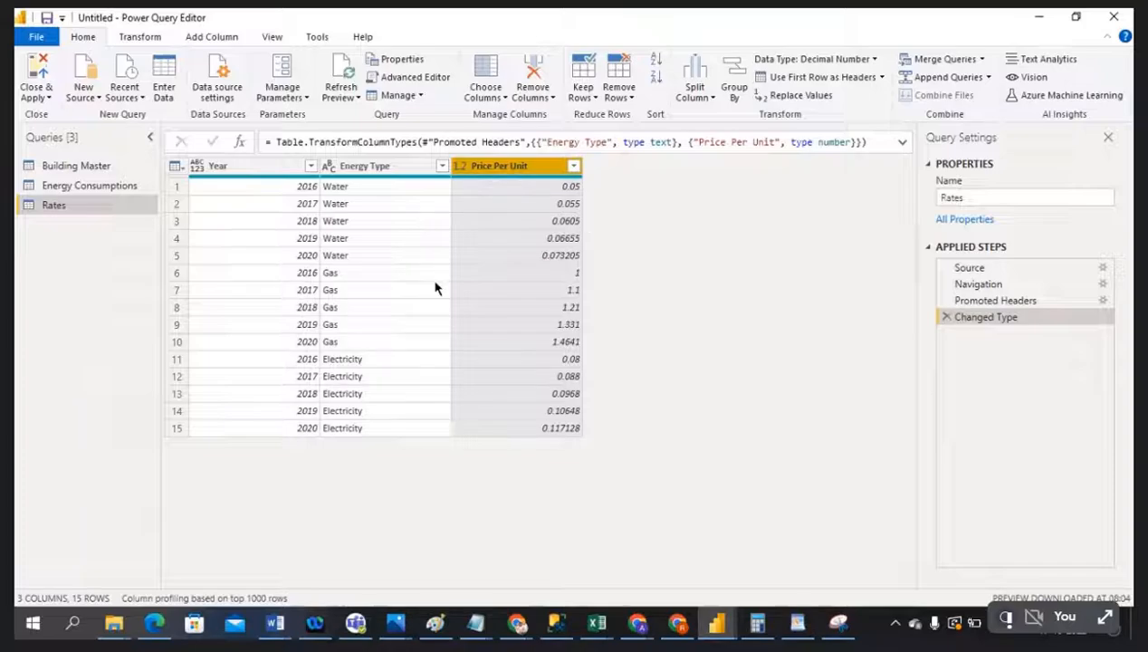
Switch to the Building Master query, and close the query editor with all pending changes applied
left_click(74, 169)
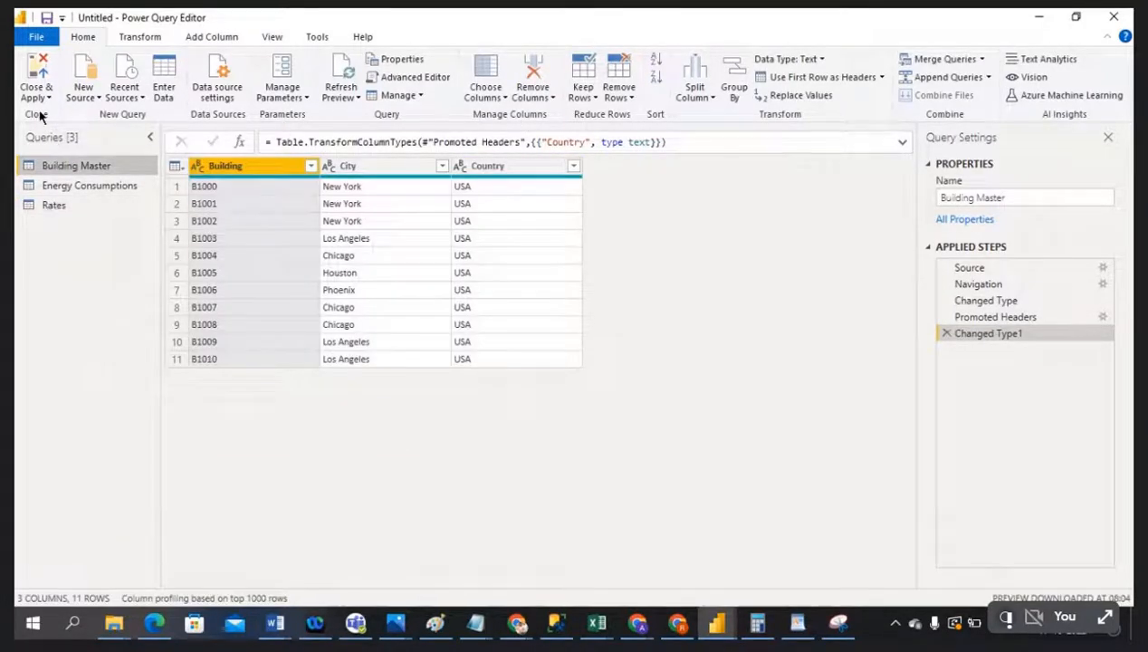
left_click(33, 97)
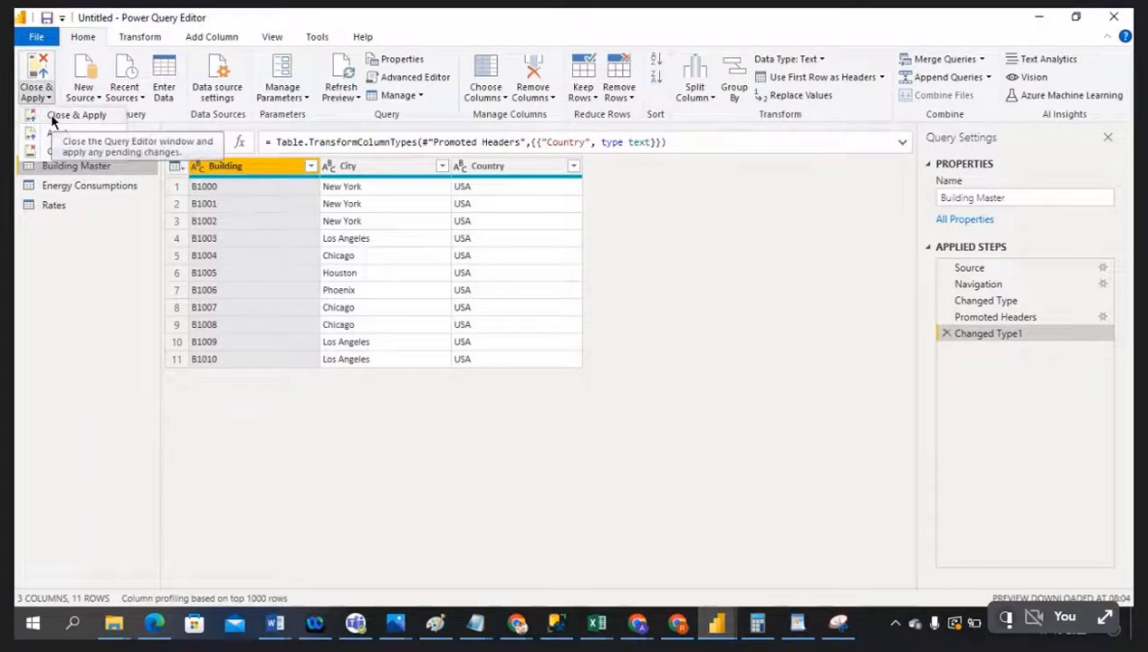
left_click(52, 117)
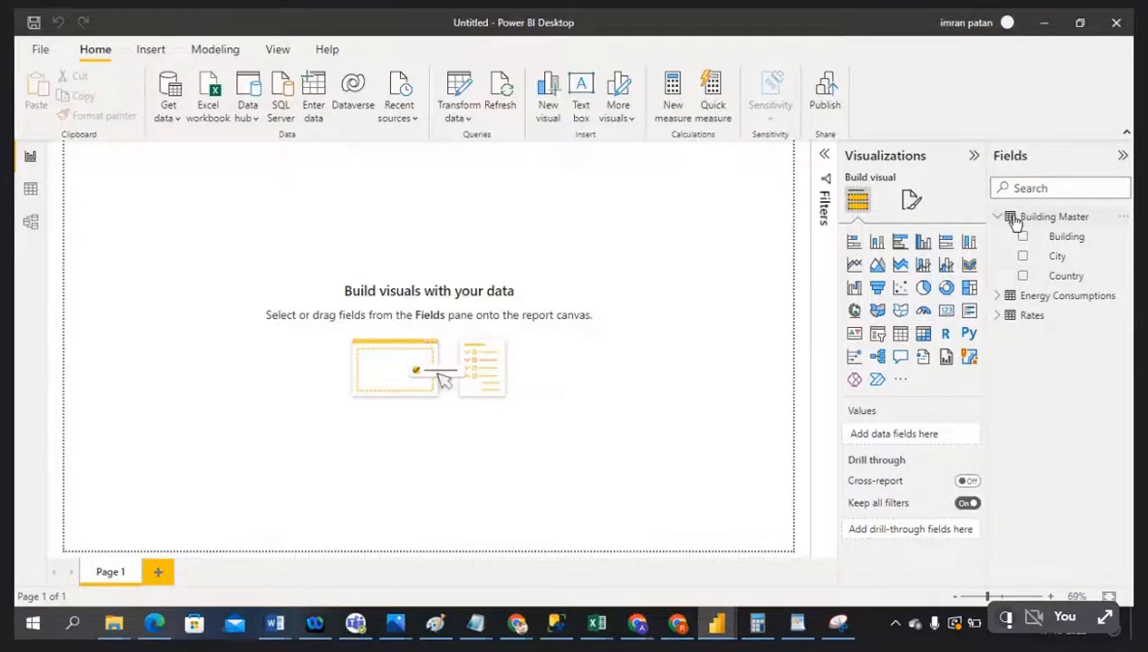
Examine the loaded rows of the Building Master, Energy Consumptions and Rates tables in Data view
left_click(28, 192)
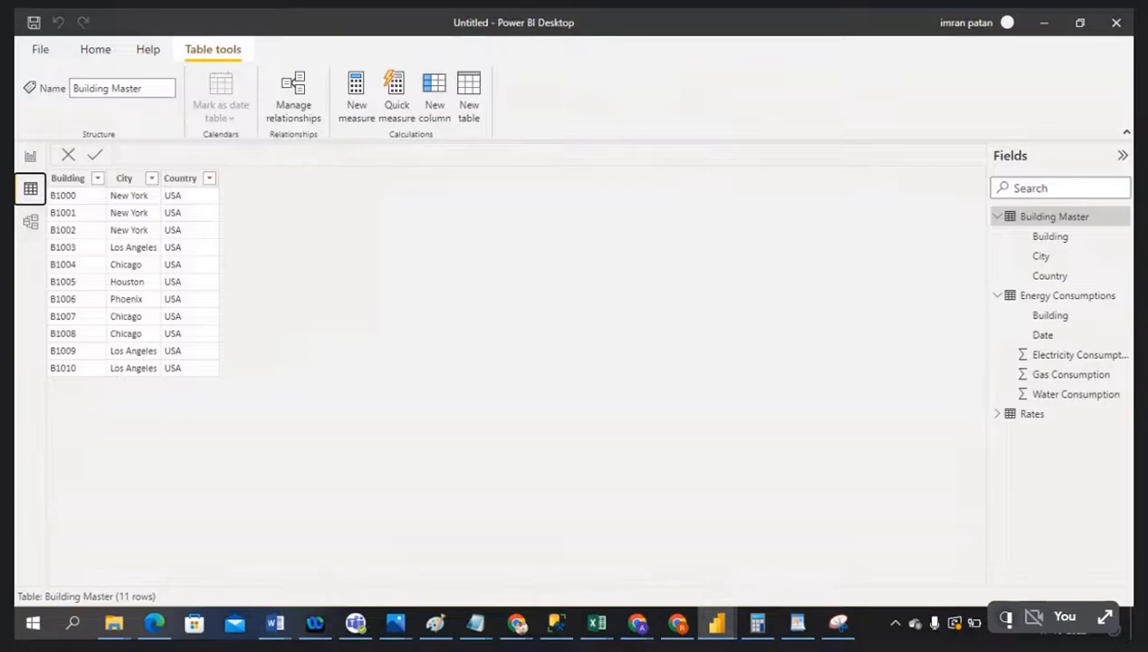
left_click(1059, 299)
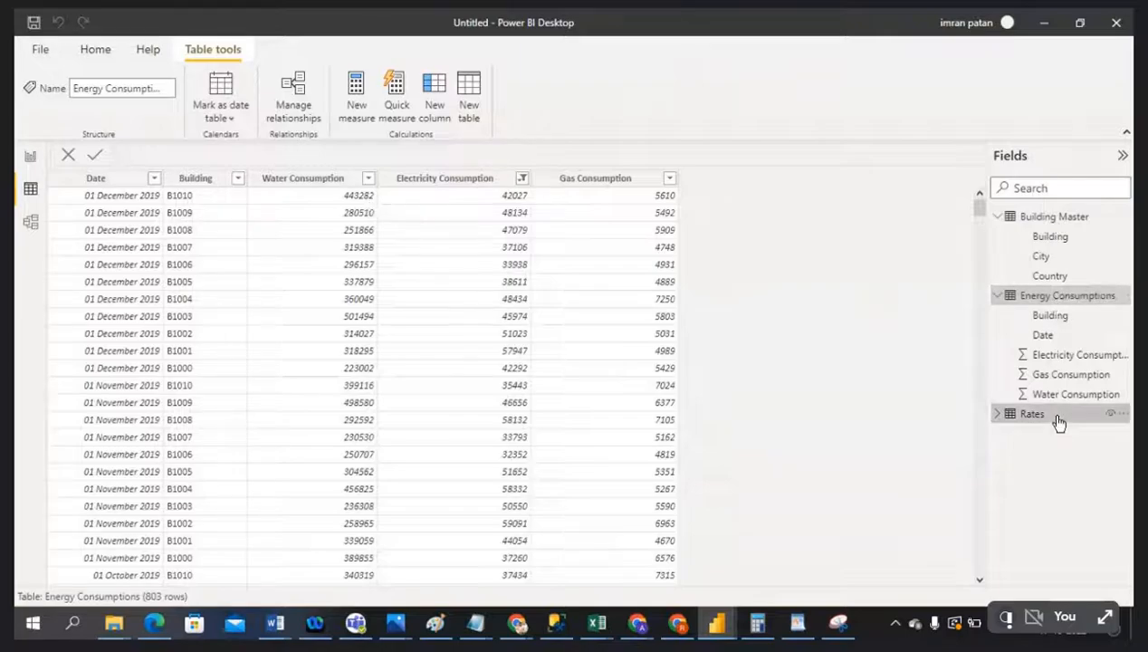
left_click(1058, 418)
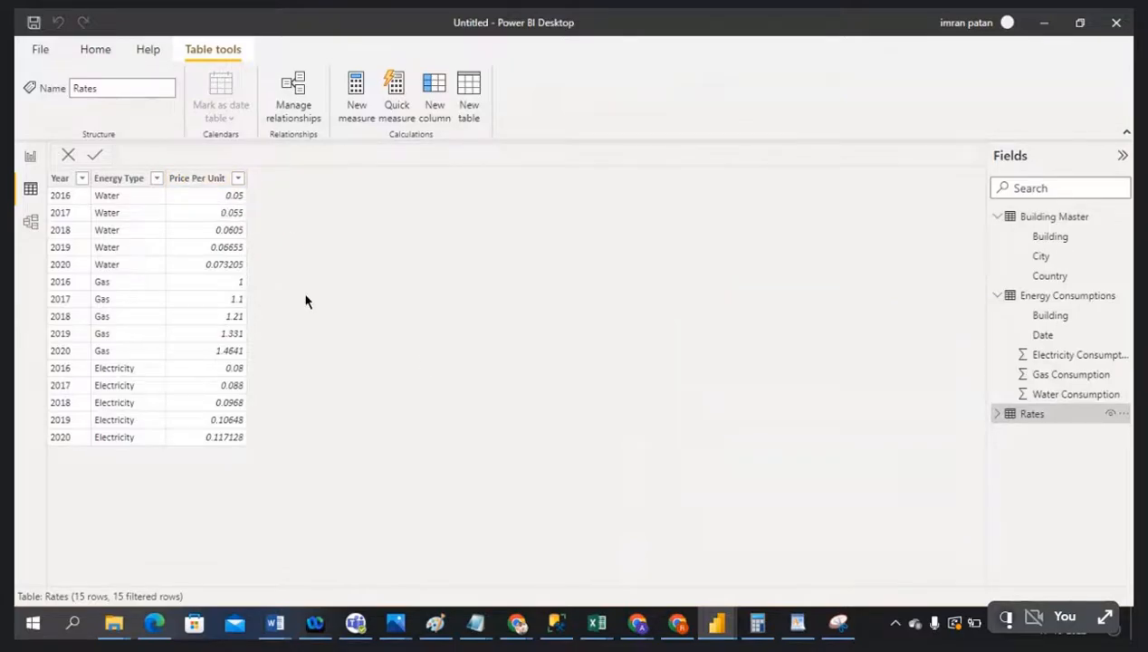
Show the data model with its properties pane collapsed, and line up the Building Master card level with Energy Consumptions
left_click(32, 234)
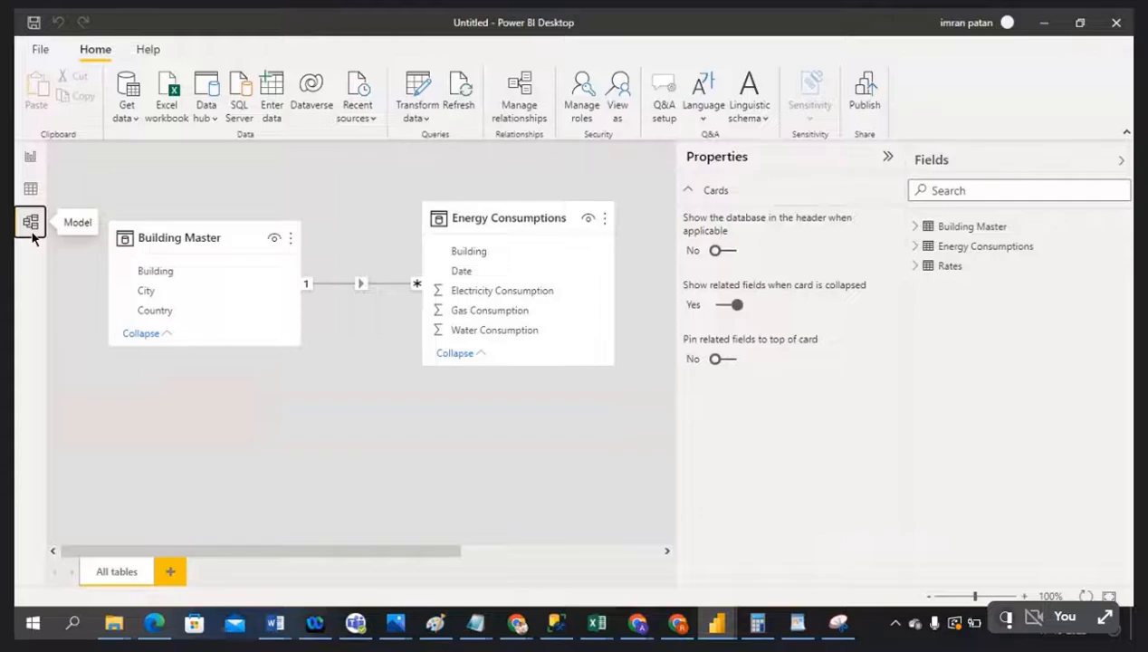
left_click(886, 157)
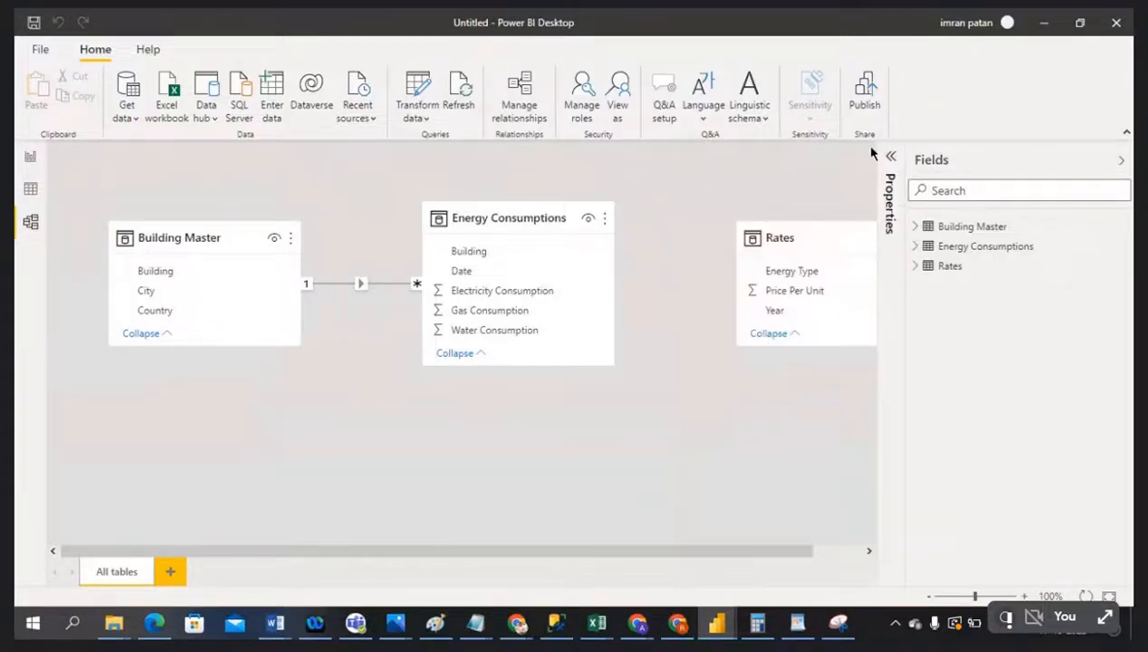
left_click_drag(726, 550, 754, 552)
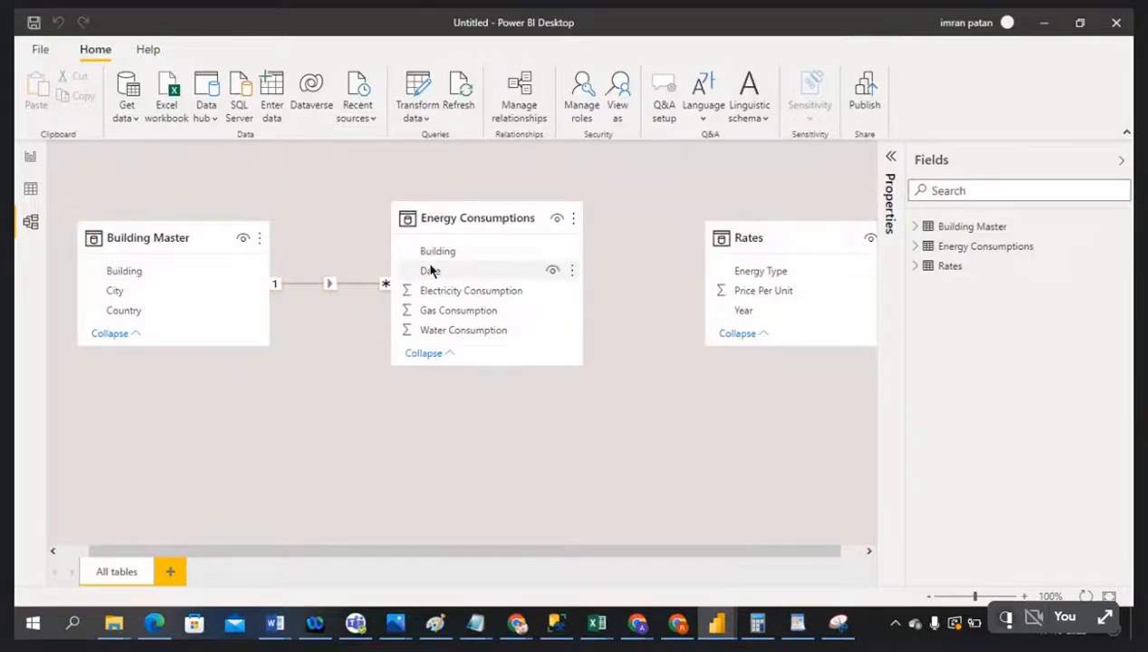
left_click_drag(223, 237, 194, 217)
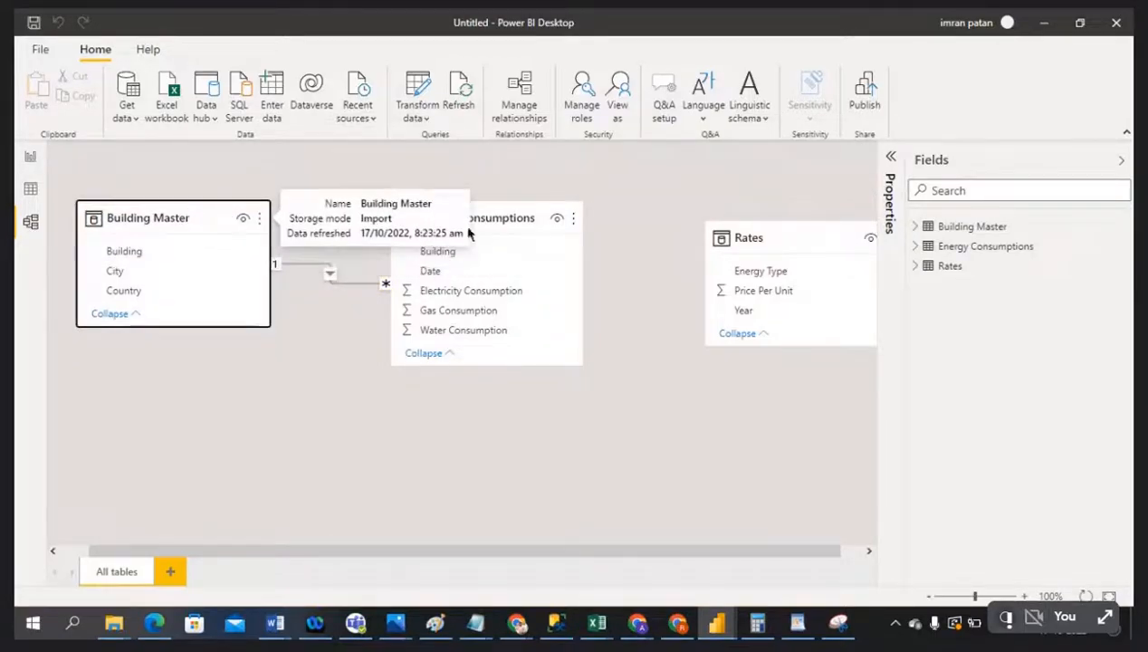
left_click(491, 215)
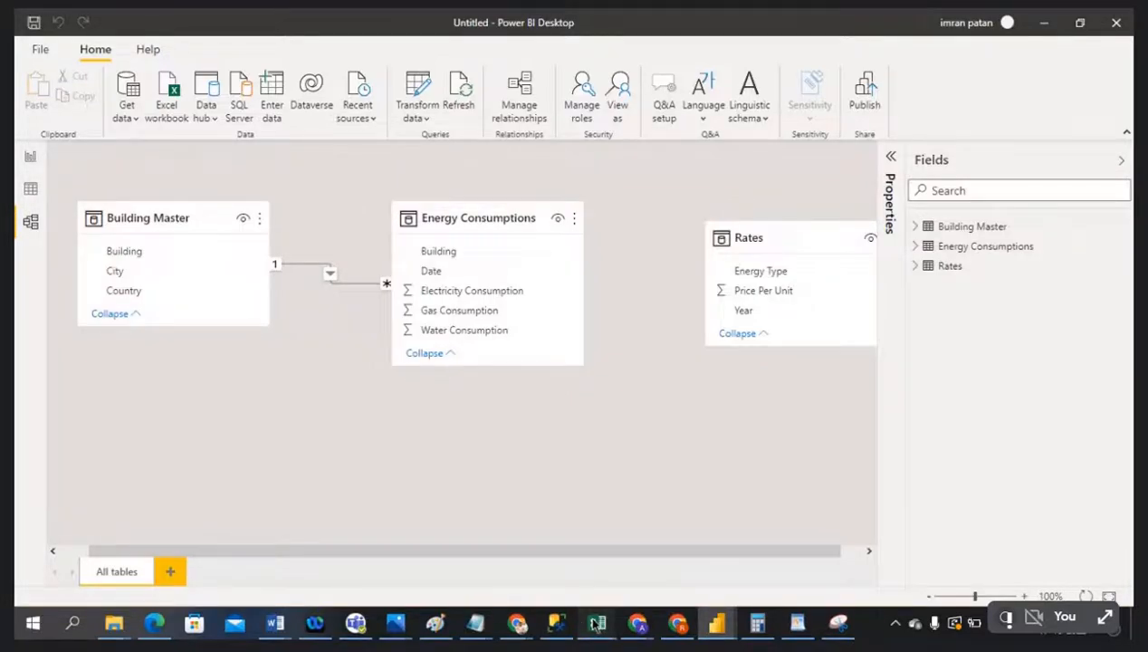
Switch to the Energy Consumptions Dataset workbook in Excel and move the Building Master sheet ahead of Rates
mouse_move(595, 623)
left_click(731, 569)
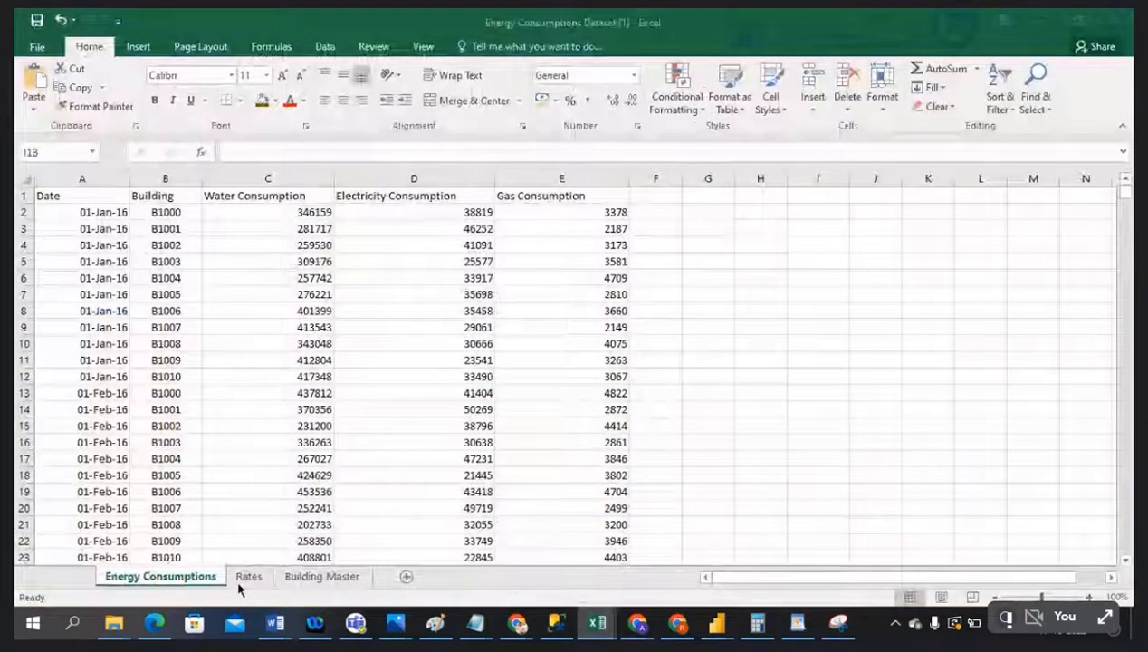
left_click_drag(310, 576, 238, 576)
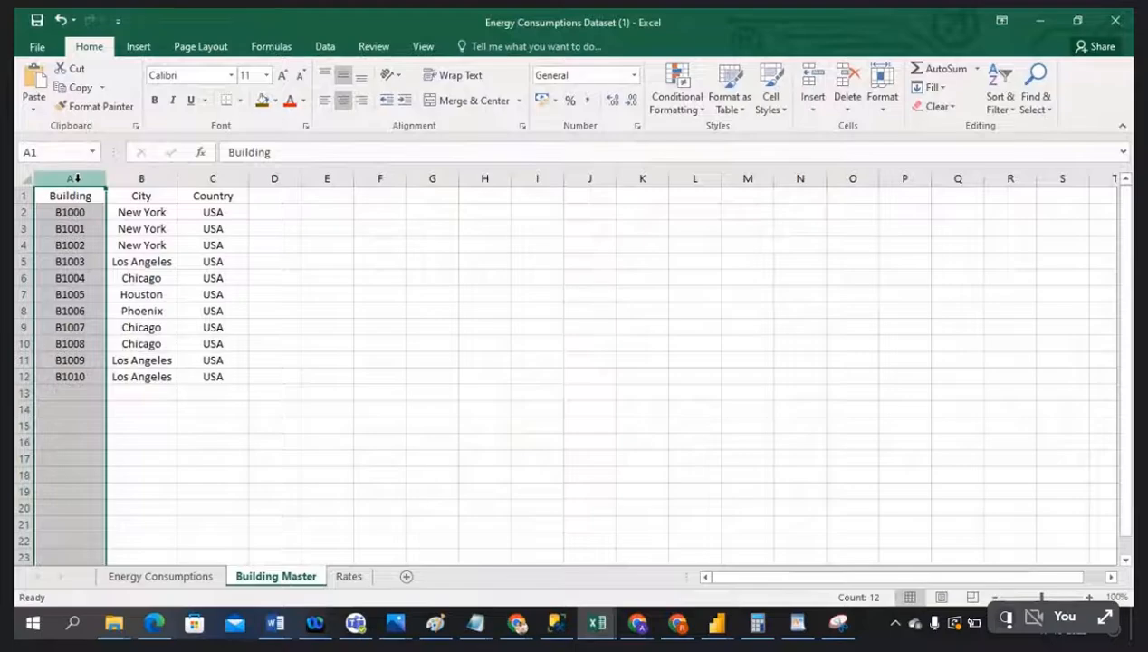
Compare the Building column on the Energy Consumptions sheet with the one on Building Master, including the header row and first record
left_click(164, 578)
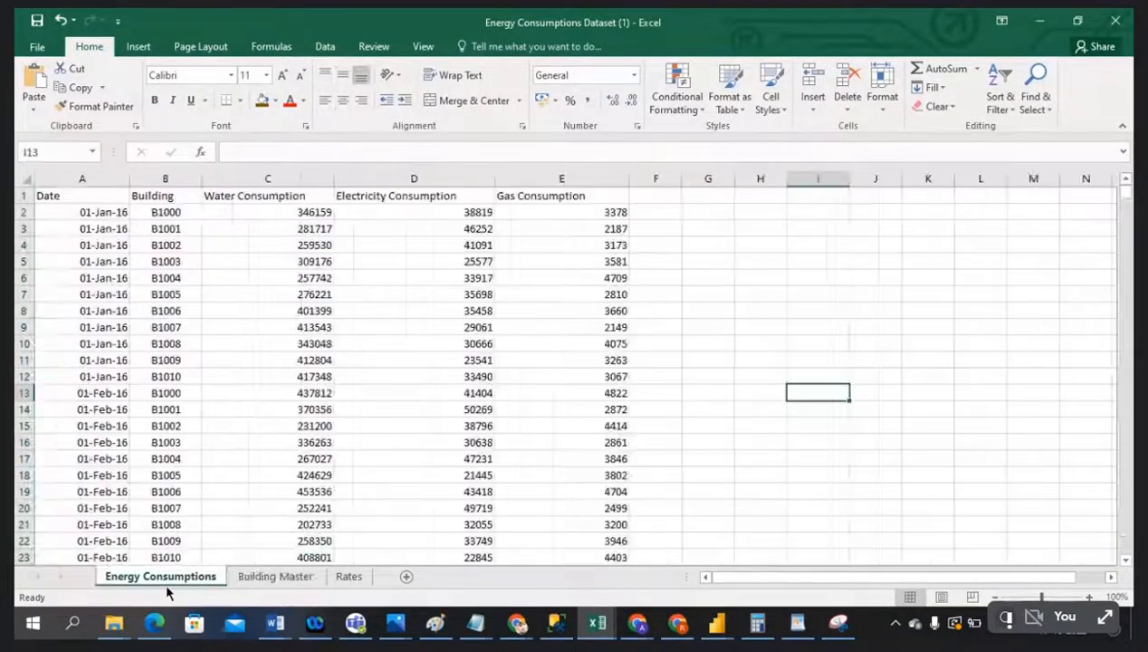
left_click(179, 179)
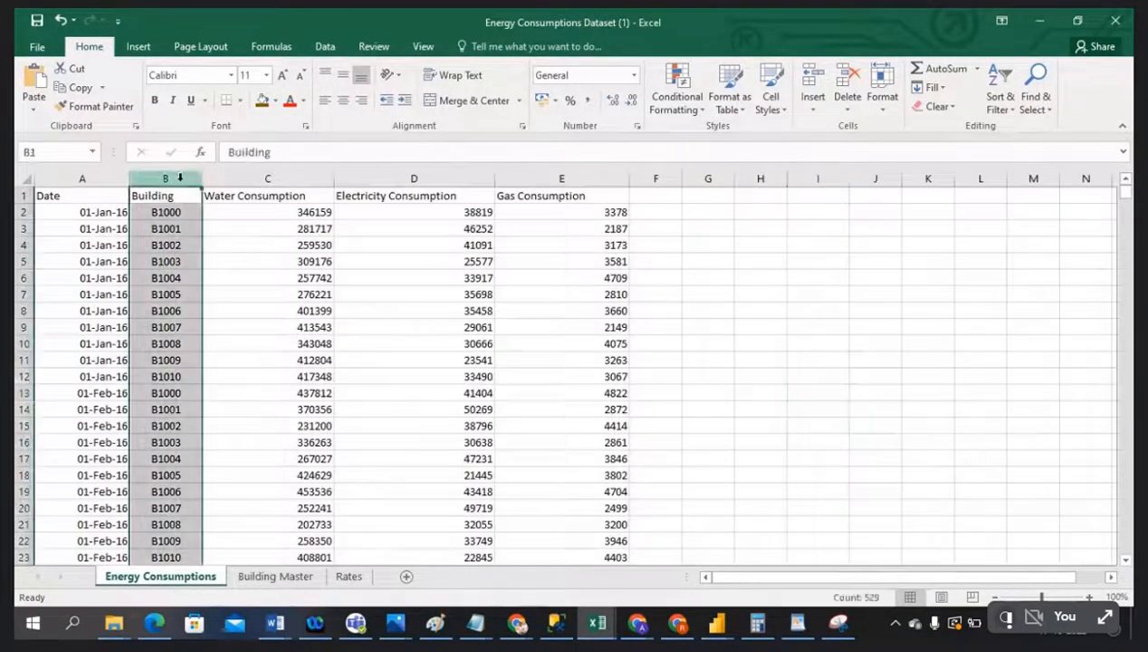
left_click(279, 578)
left_click(382, 300)
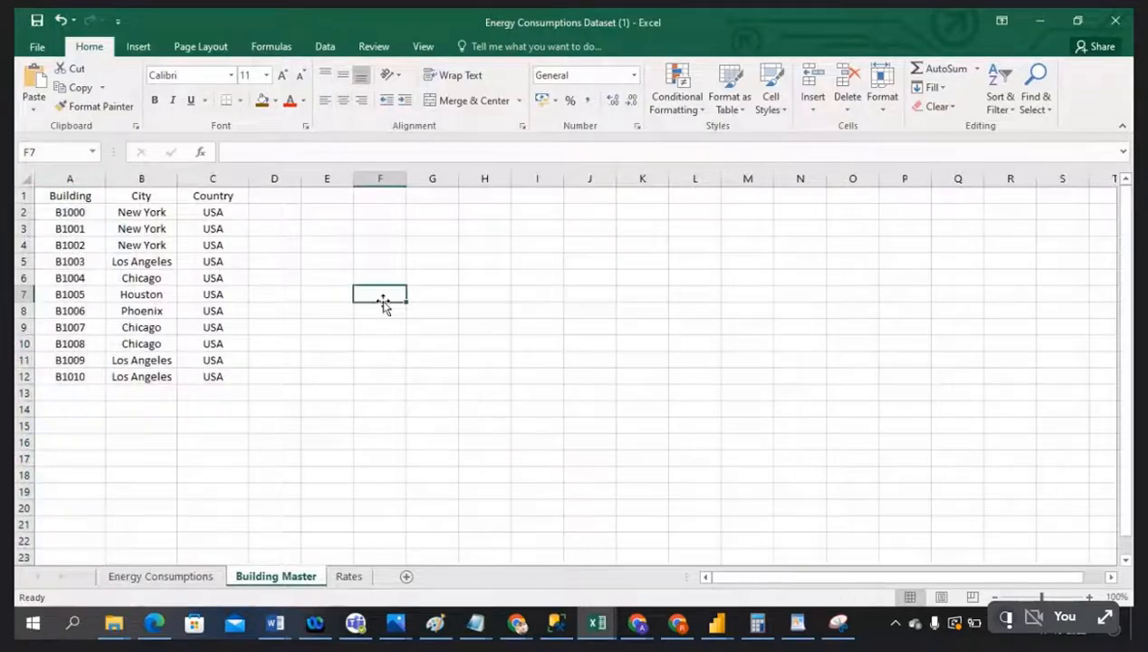
left_click(71, 212)
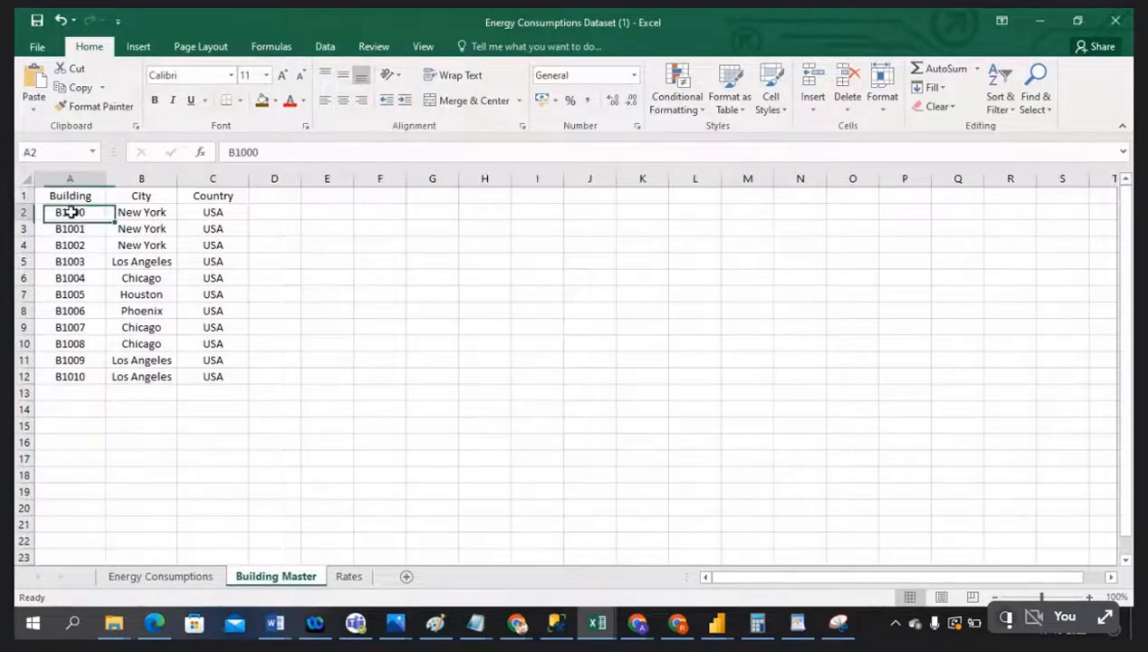
left_click(24, 212)
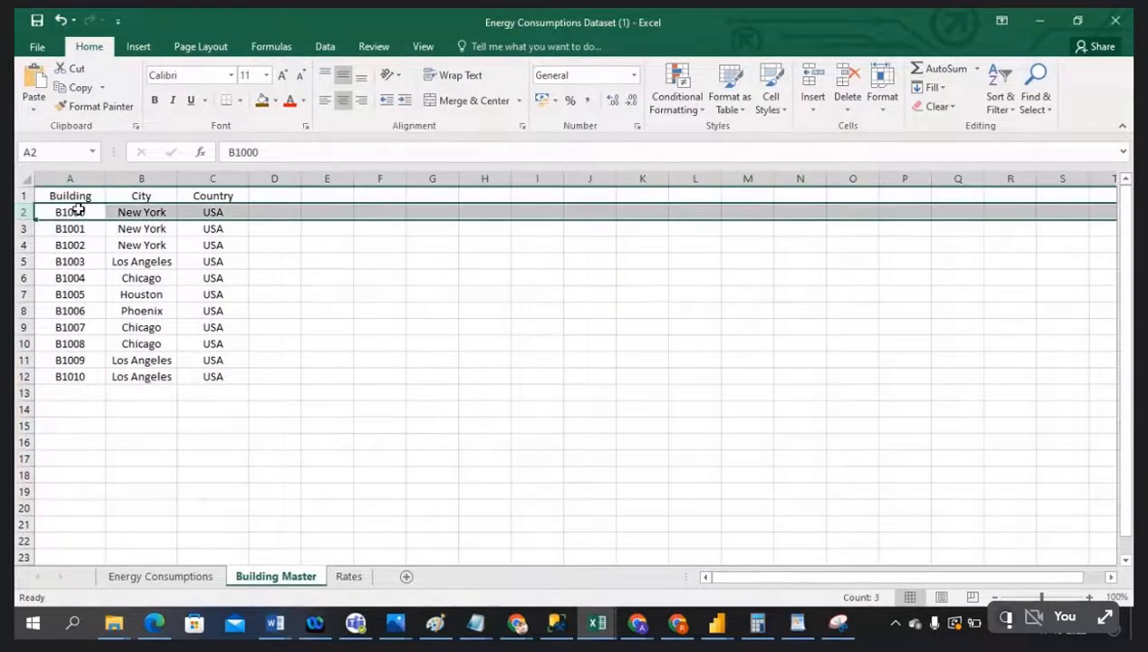
left_click(24, 195)
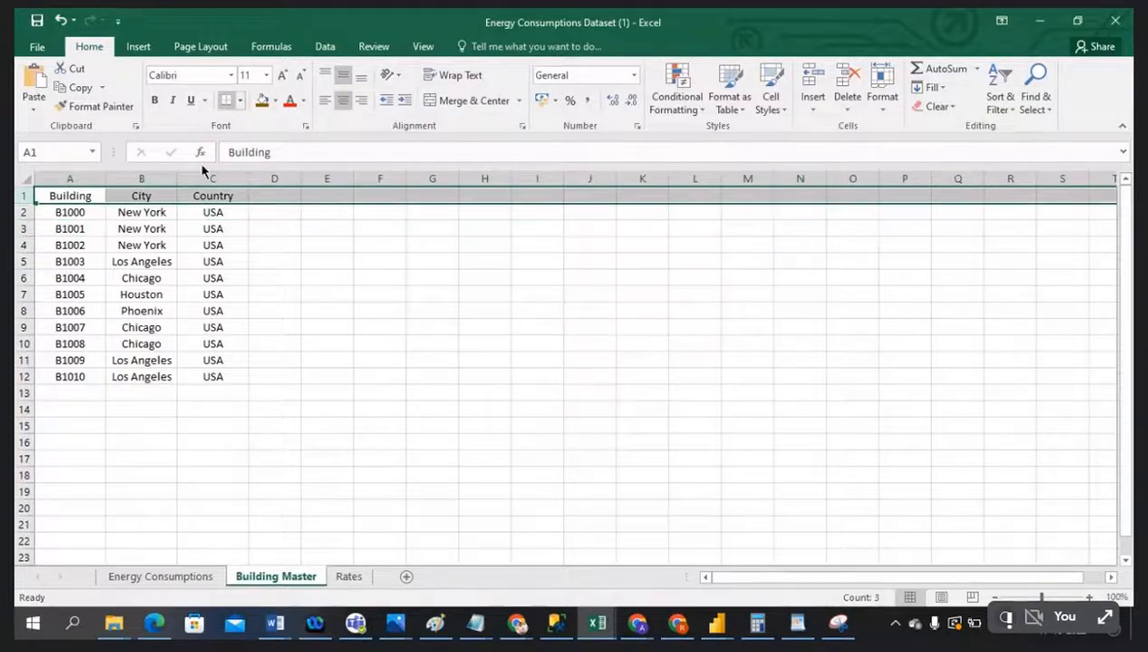
left_click(159, 577)
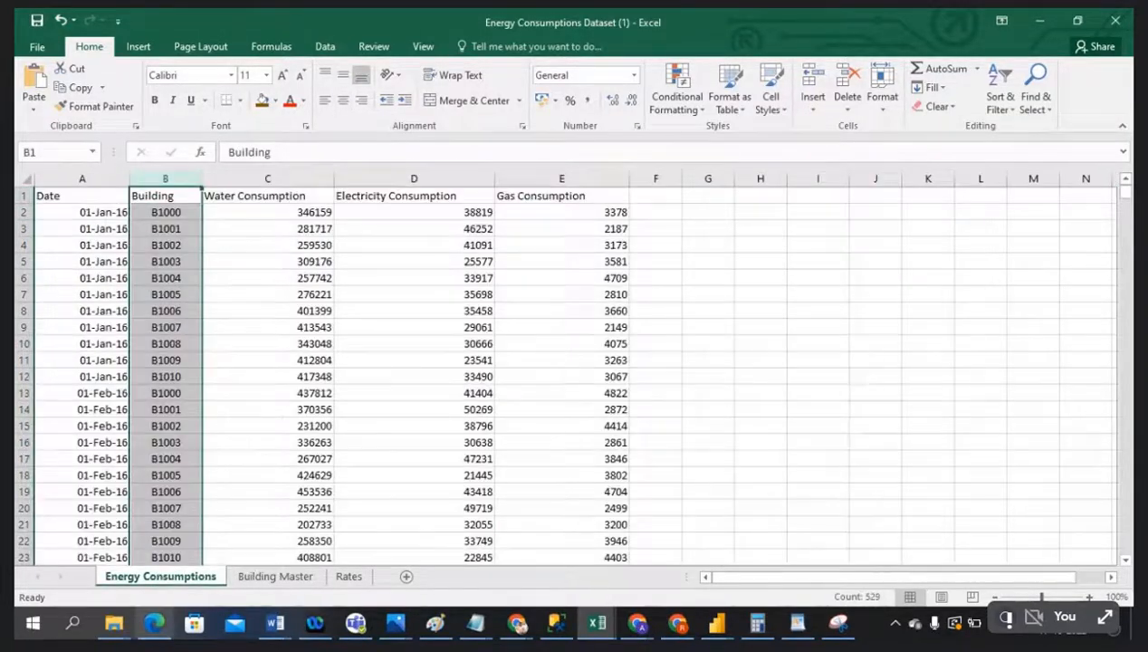
Highlight the Building header cell on the Building Master and Energy Consumptions sheets with the current fill colour
left_click(270, 577)
left_click(69, 196)
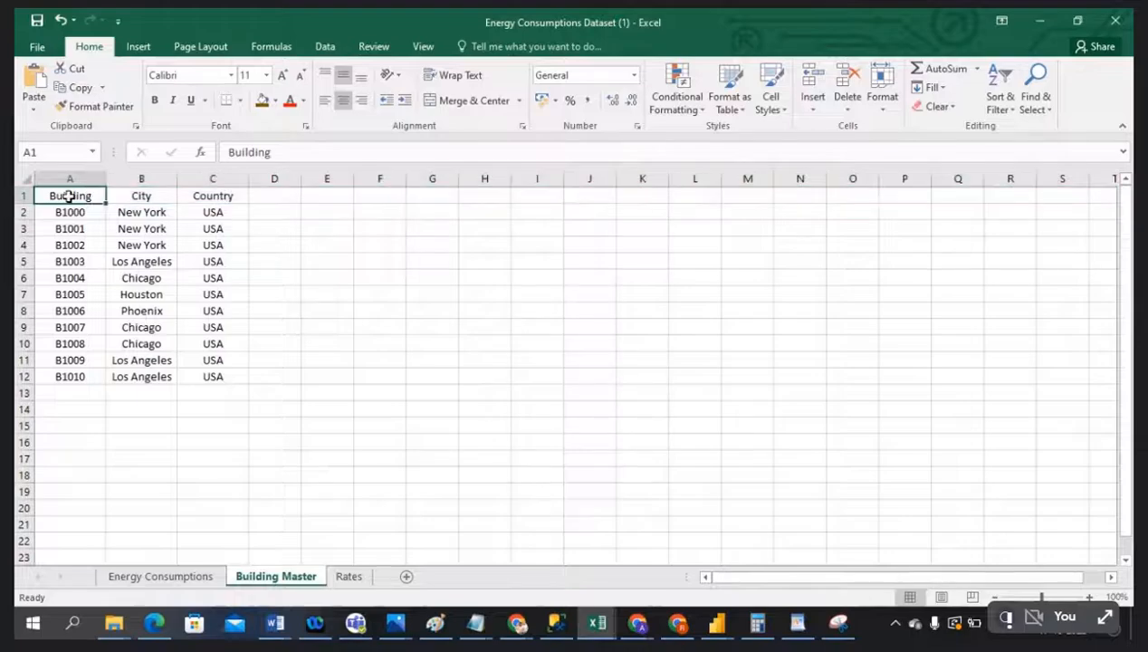
left_click(261, 100)
left_click(118, 577)
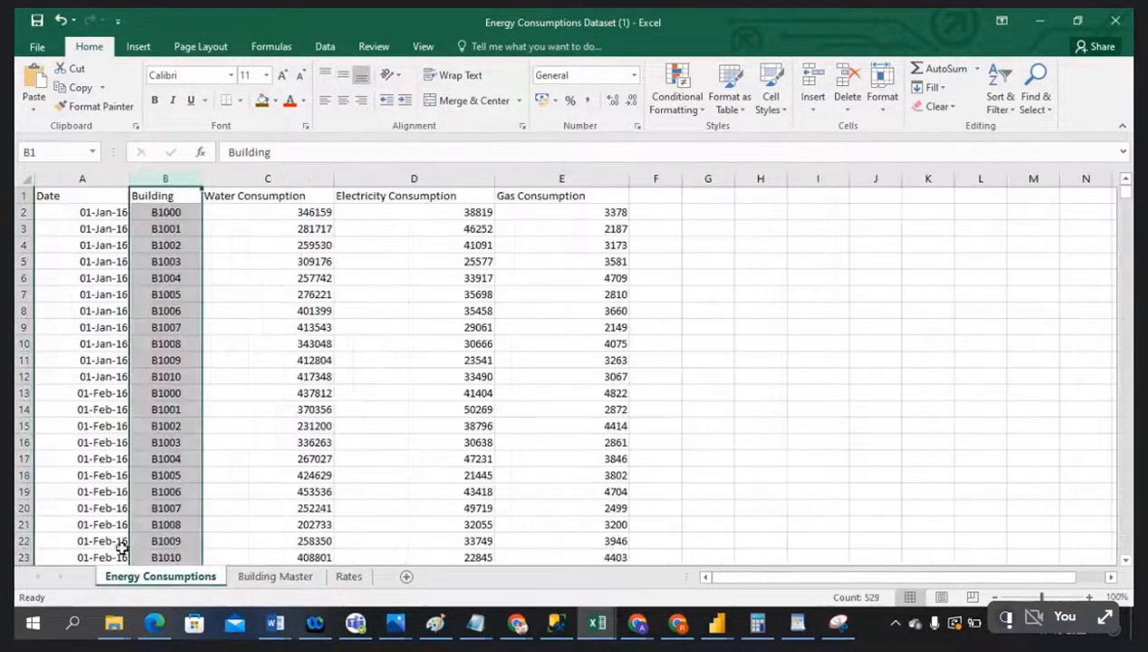
left_click(168, 198)
left_click(261, 101)
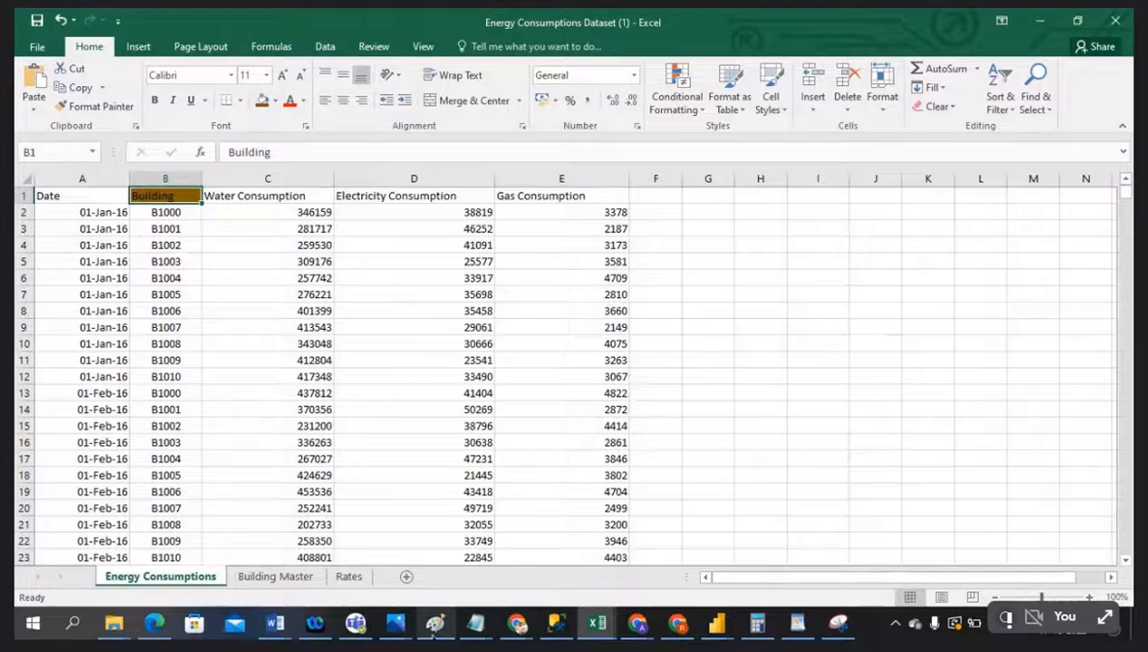
Review the relationship between Building Master and Energy Consumptions in the untitled Power BI Desktop model, and return to the Excel workbook
mouse_move(718, 630)
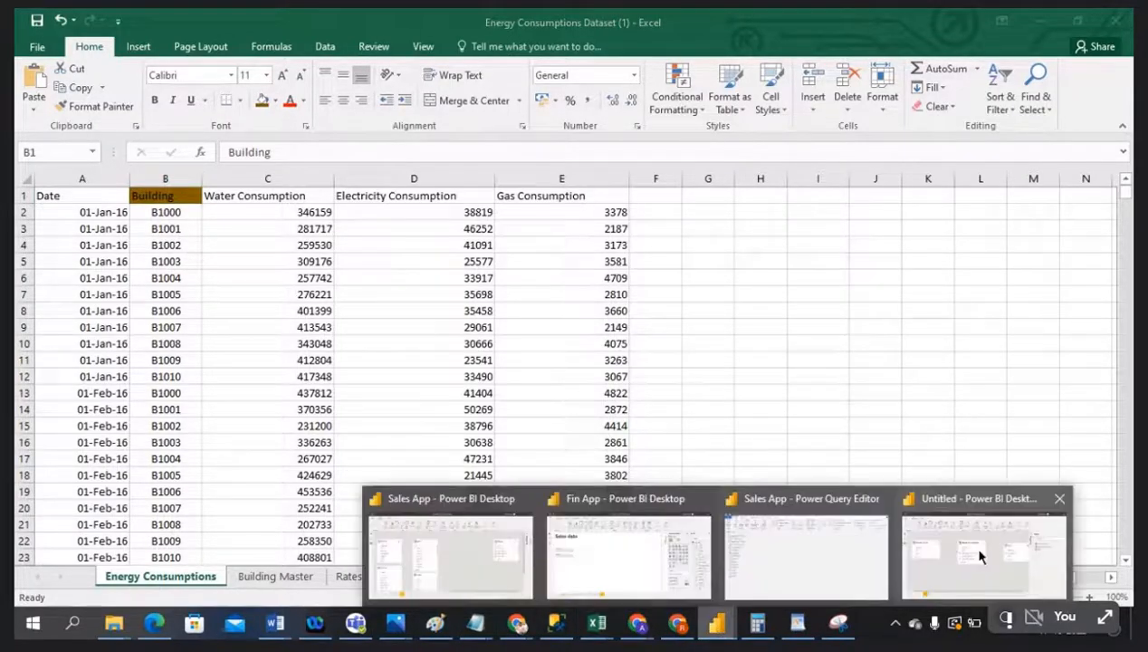
left_click(979, 551)
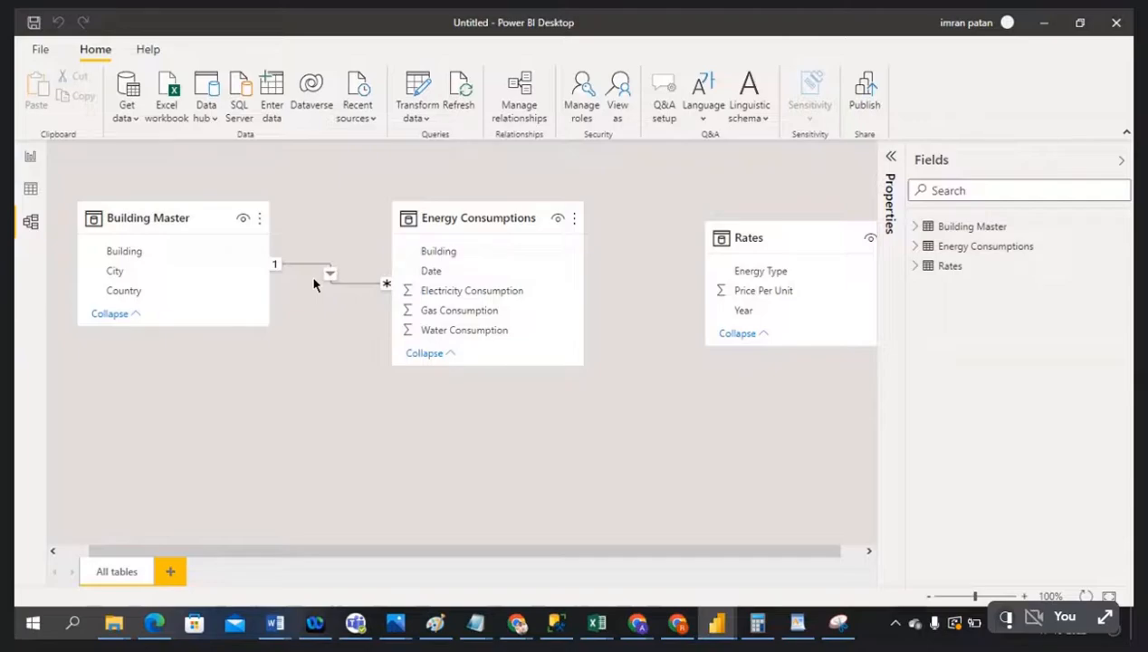
left_click(596, 623)
Turn on column filters for the header row of the Building Master sheet
left_click(276, 576)
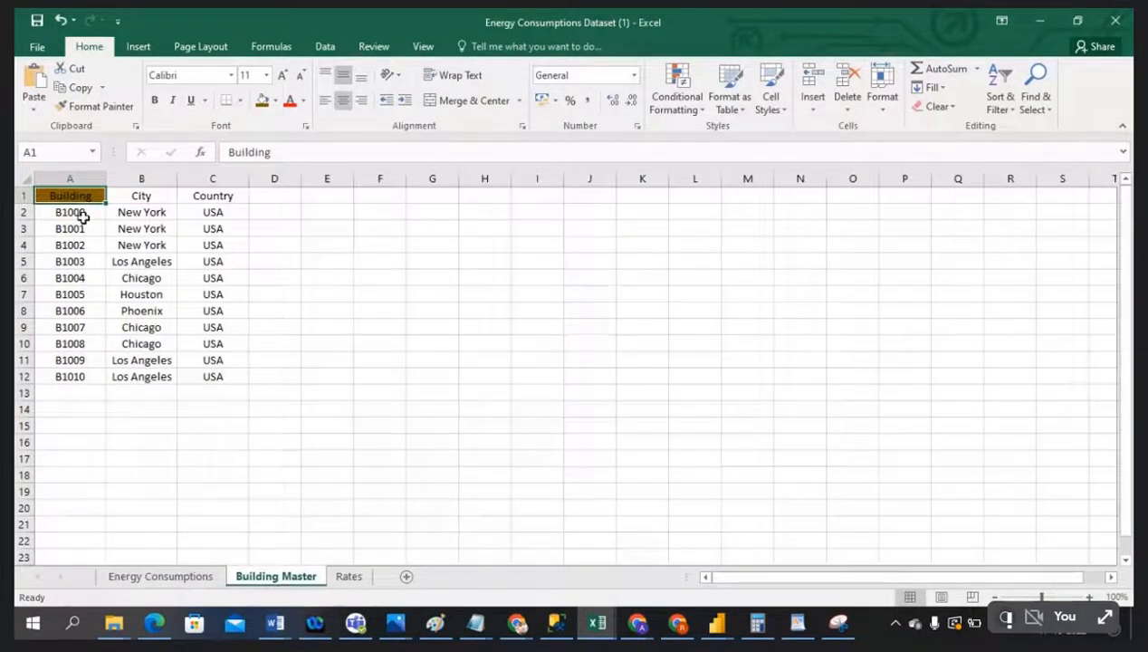
left_click(22, 195)
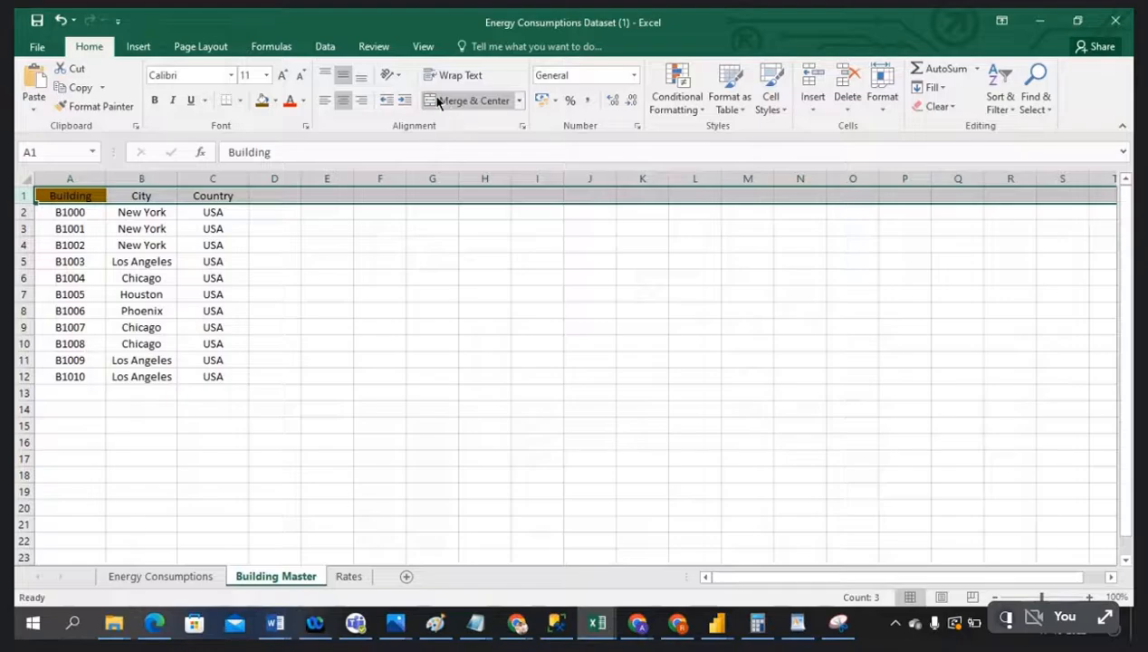
left_click(330, 51)
left_click(555, 86)
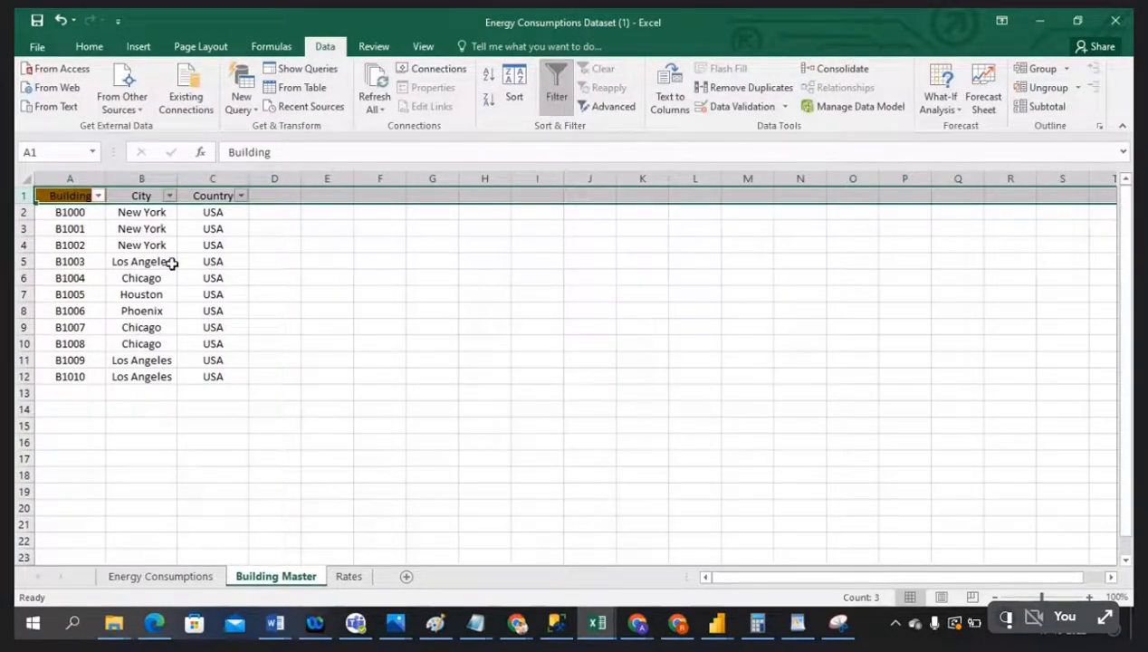
Filter the Building column on the Building Master sheet to show only B1000
left_click(98, 196)
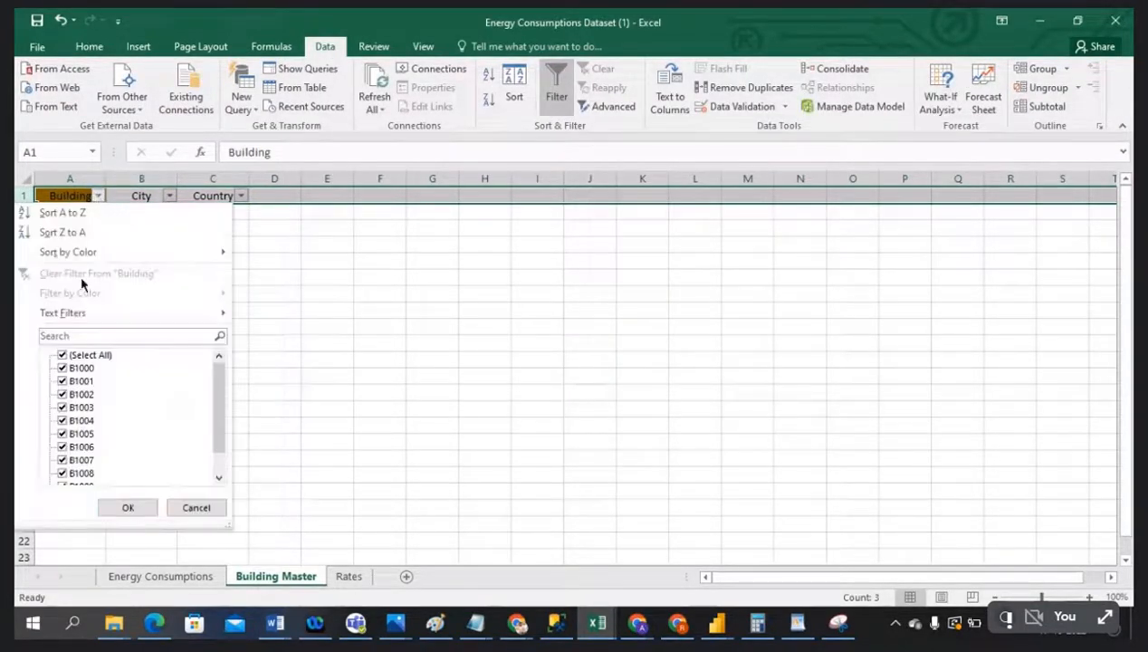
left_click(62, 356)
left_click(61, 369)
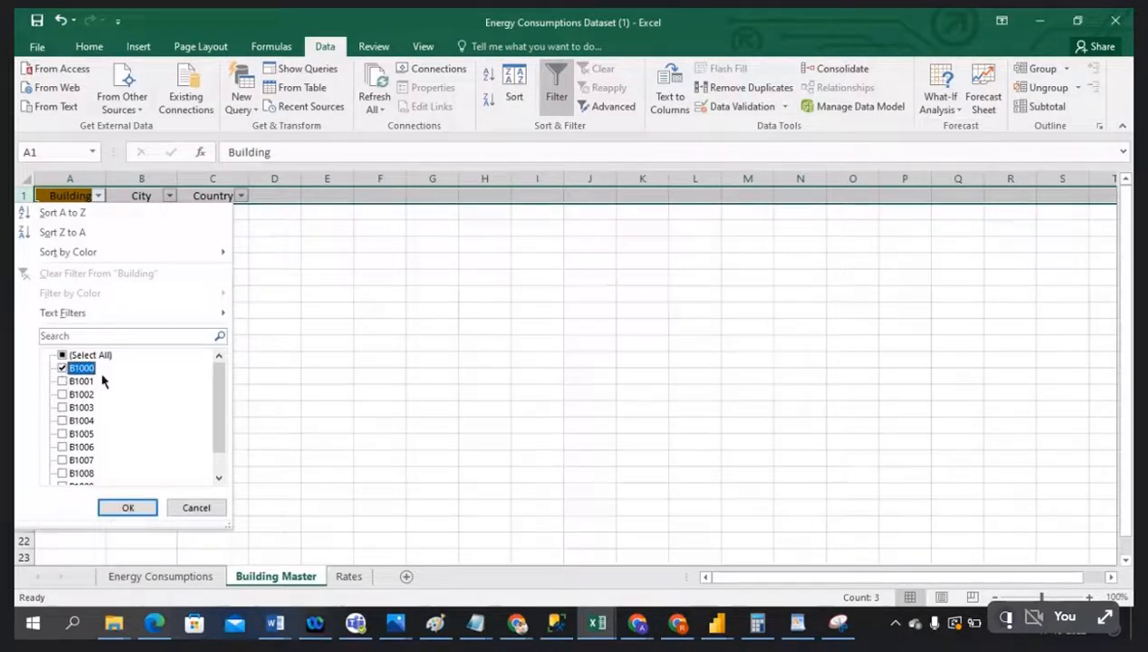
left_click(117, 504)
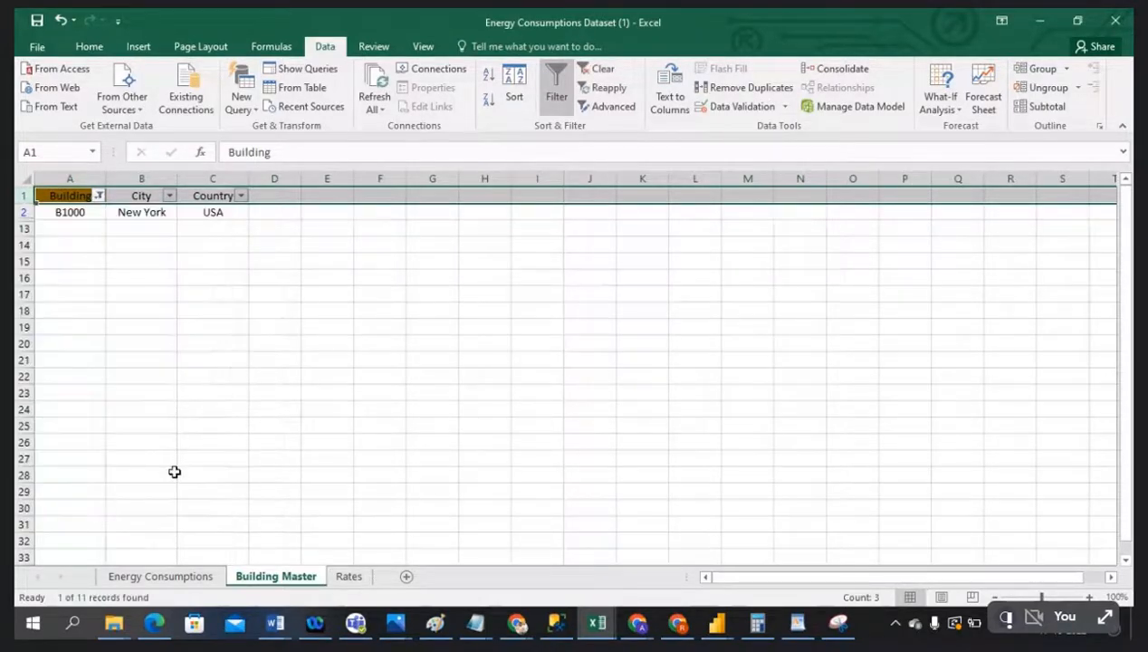
Select the entire header row on the Energy Consumptions sheet
left_click(159, 577)
left_click(21, 194)
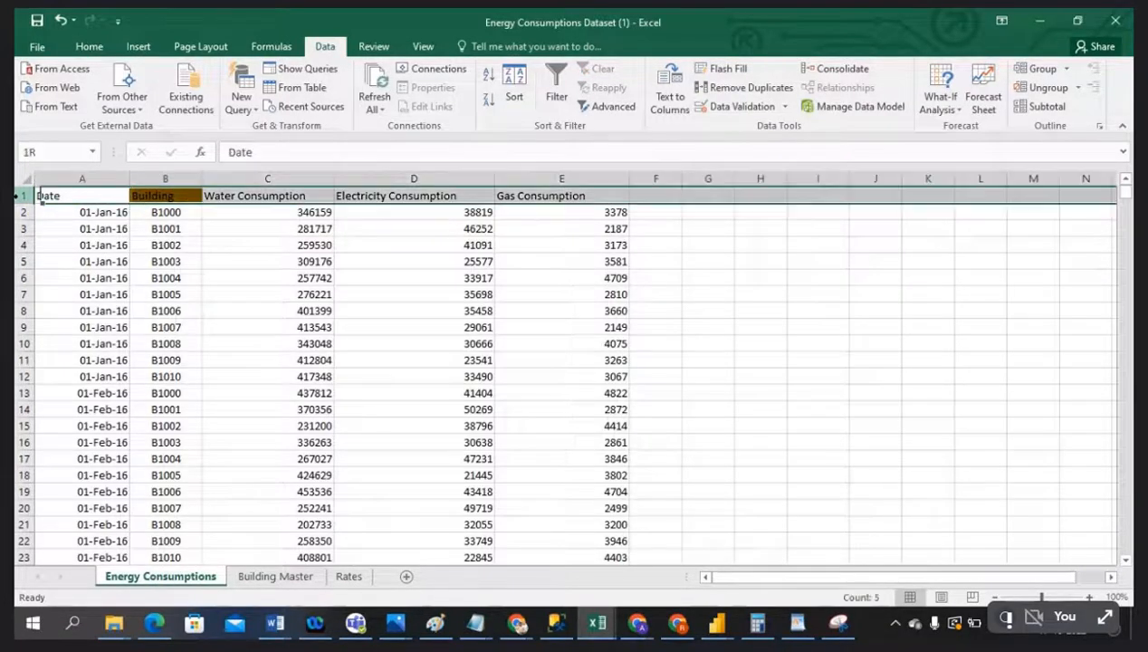
Add filters to the header row of the Energy Consumptions sheet and filter the Building column to B1000 only
left_click(556, 83)
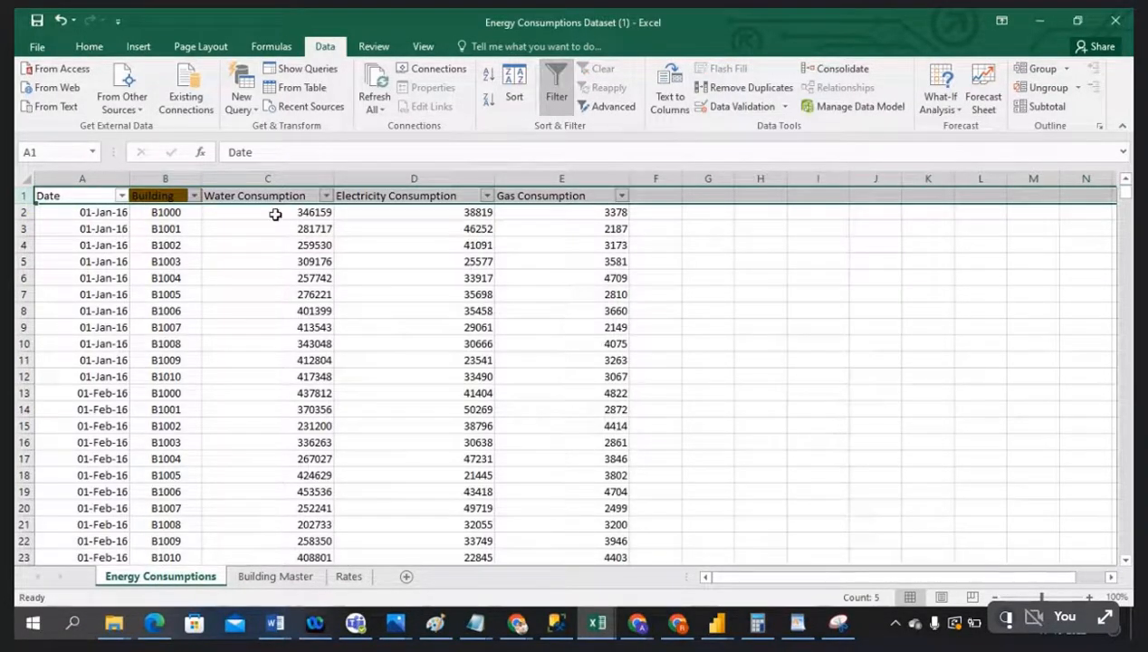
left_click(194, 196)
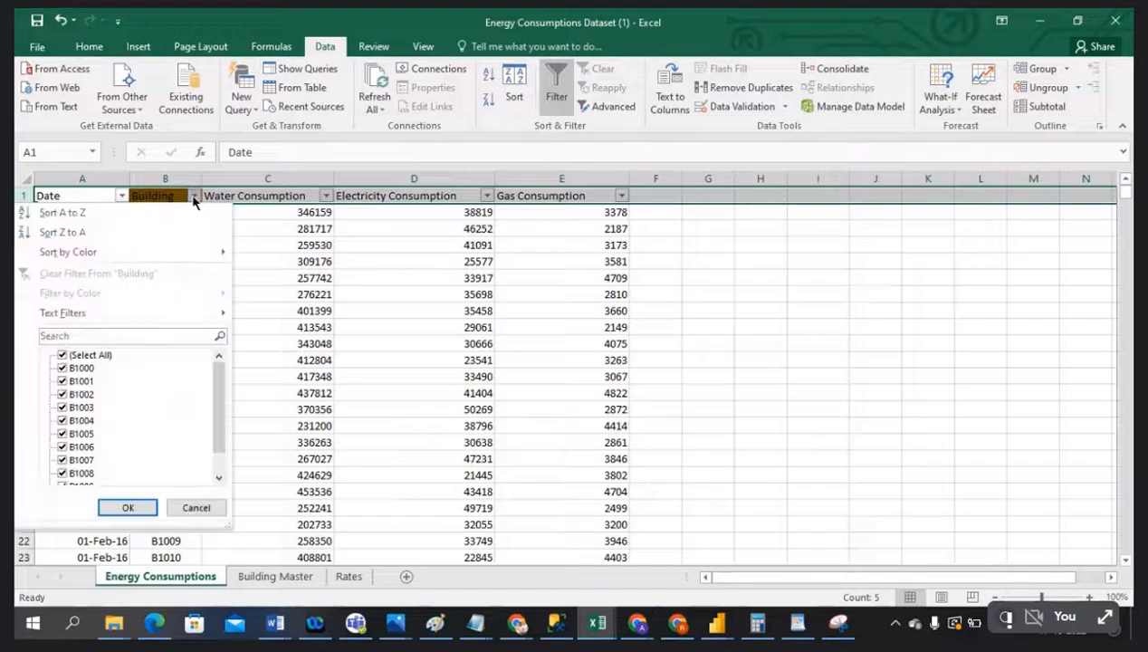
left_click(62, 356)
left_click(62, 368)
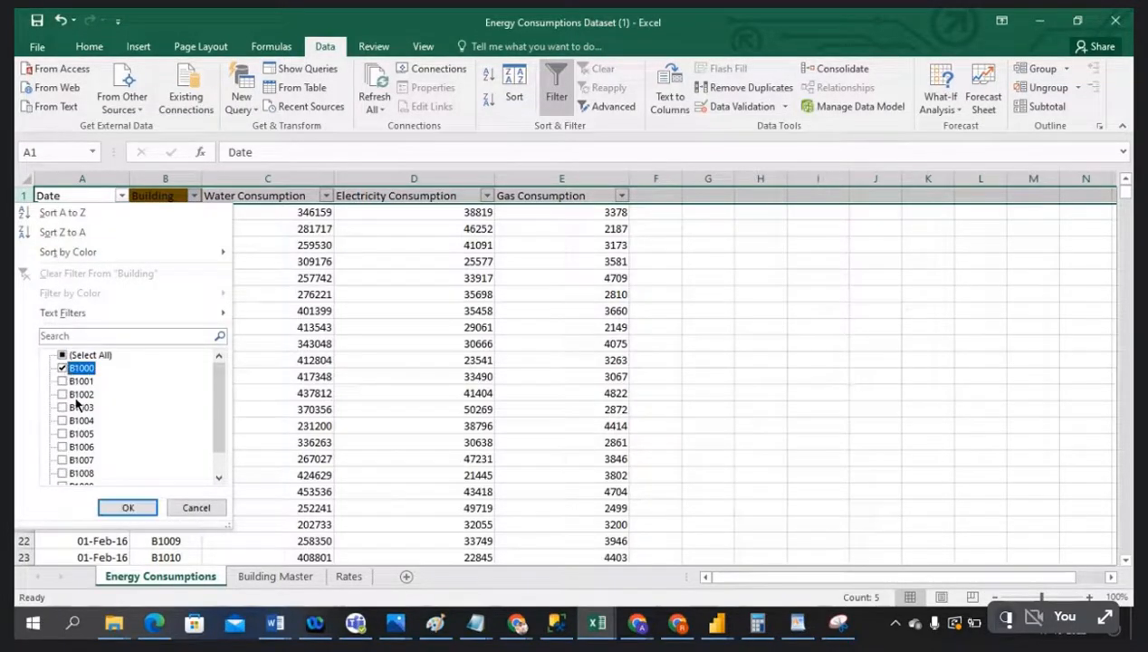
left_click(128, 510)
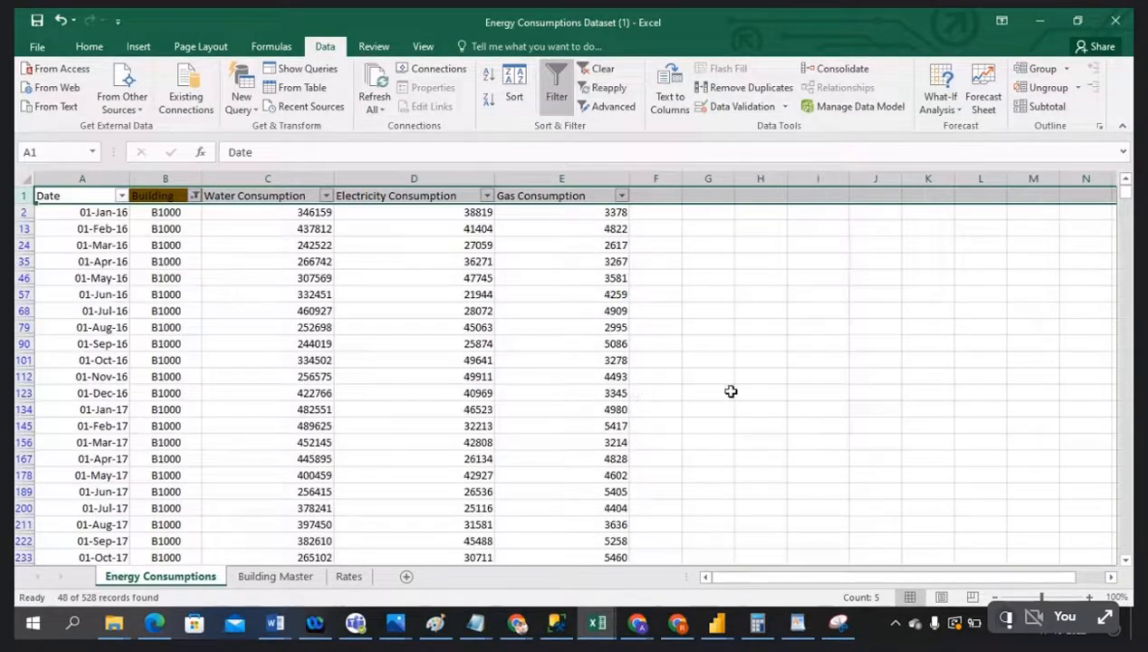
Examine the Building header and the B1000 record on the Building Master sheet
left_click(285, 576)
left_click(25, 212)
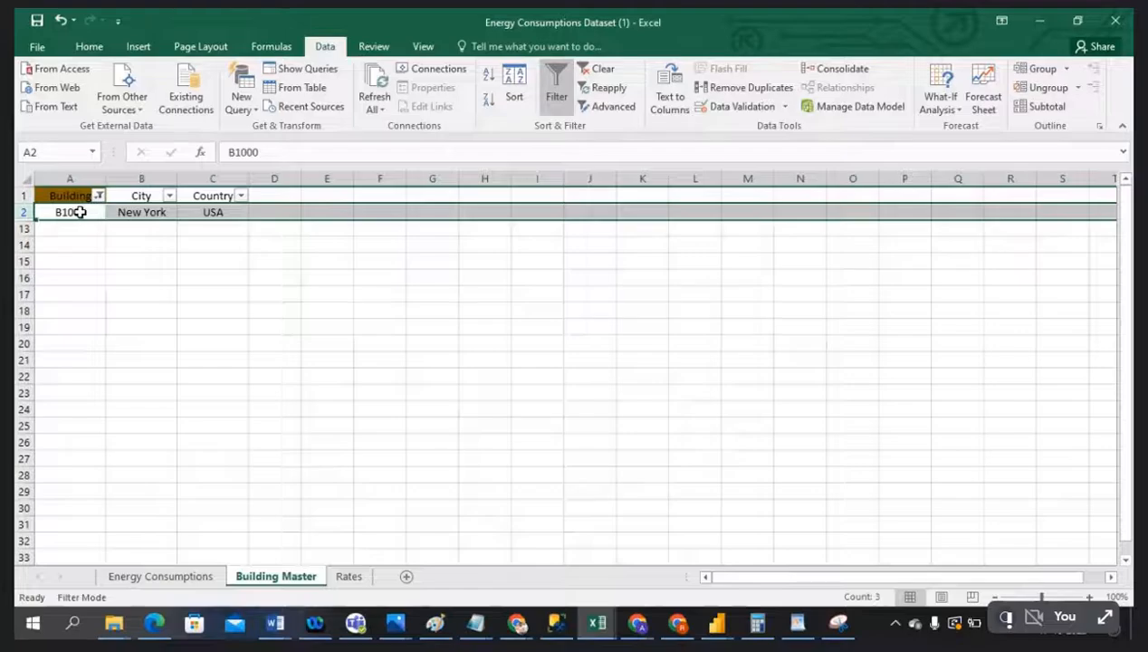
left_click(80, 212)
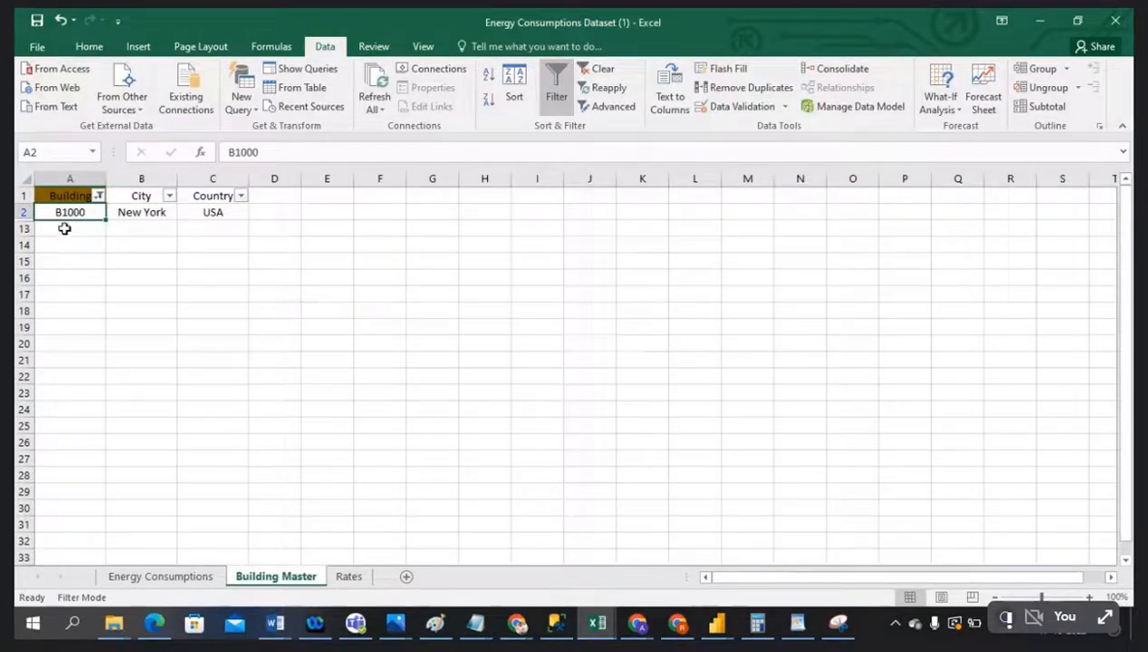
left_click(76, 196)
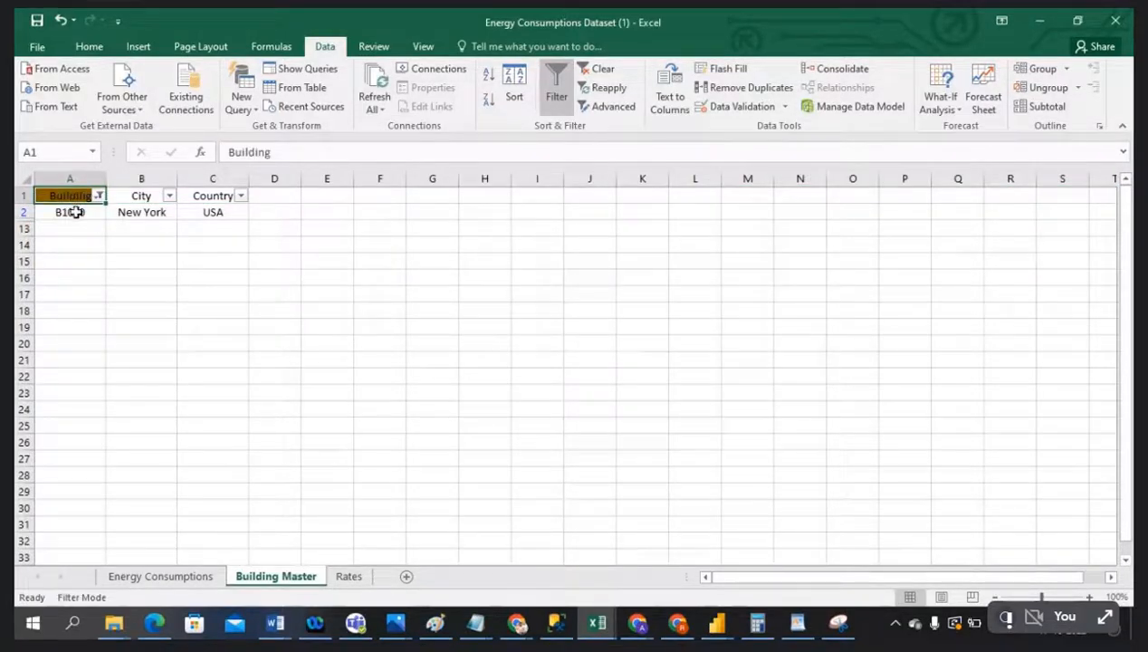
left_click(76, 211)
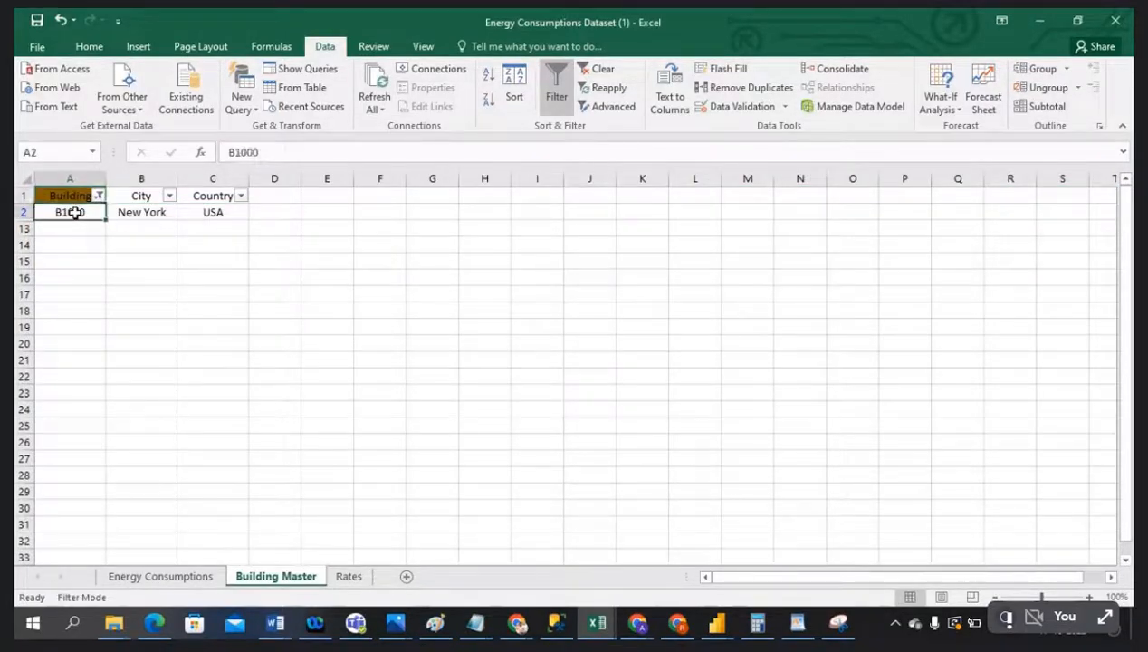
Select the Building column on the Energy Consumptions sheet and review all B1000 rows down to the last record
left_click(169, 578)
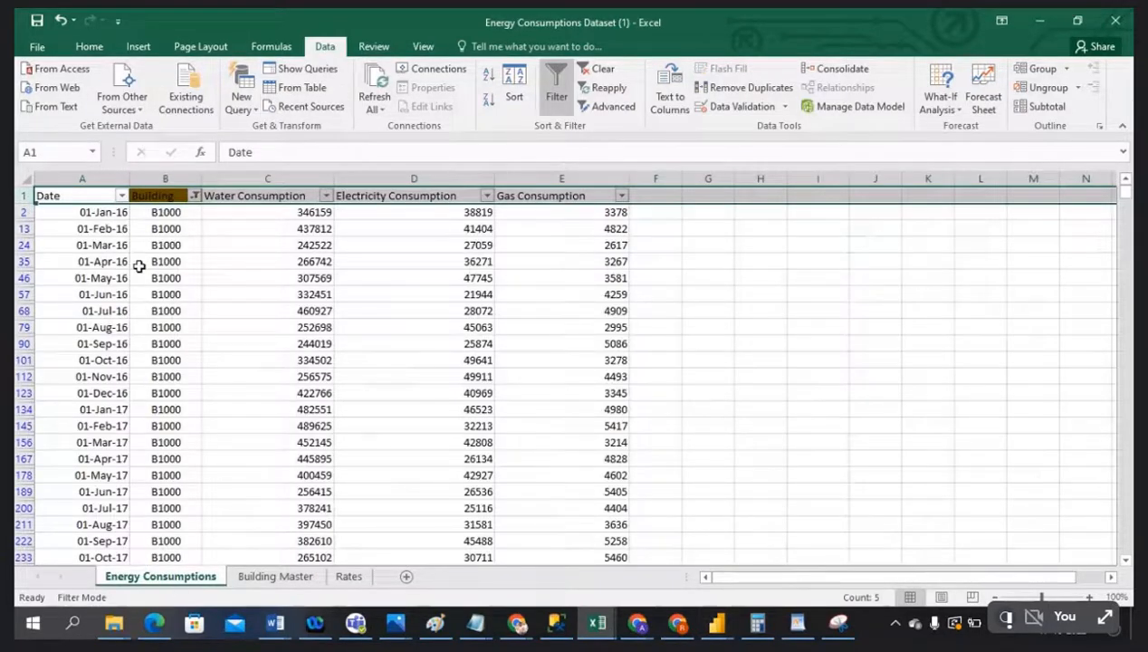
left_click(164, 197)
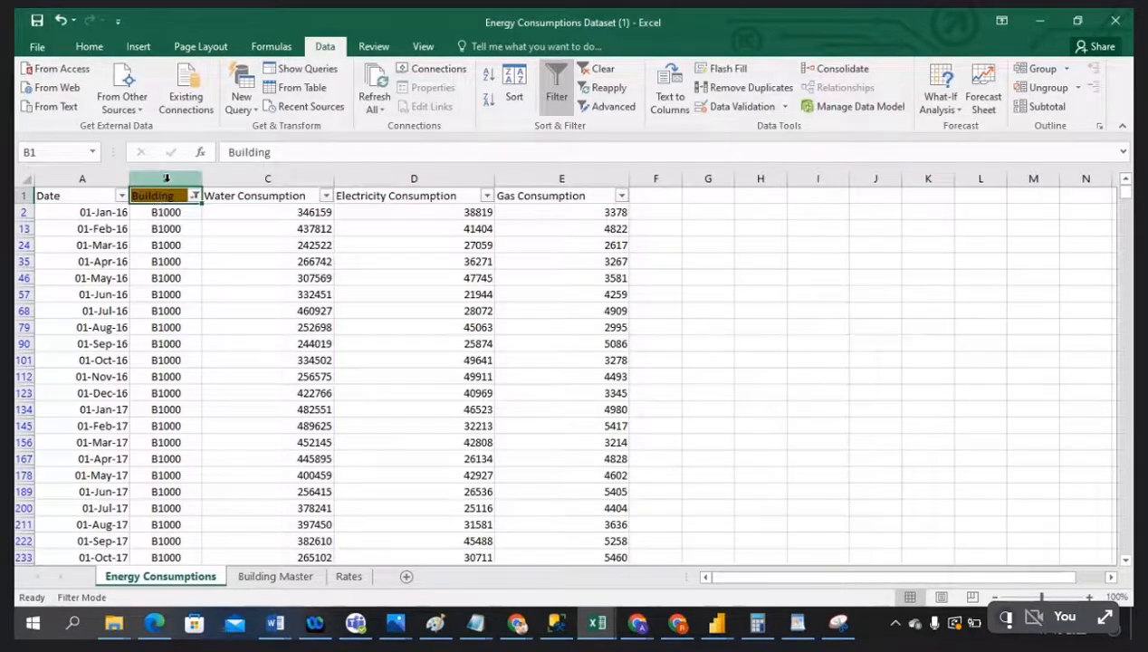
left_click(166, 178)
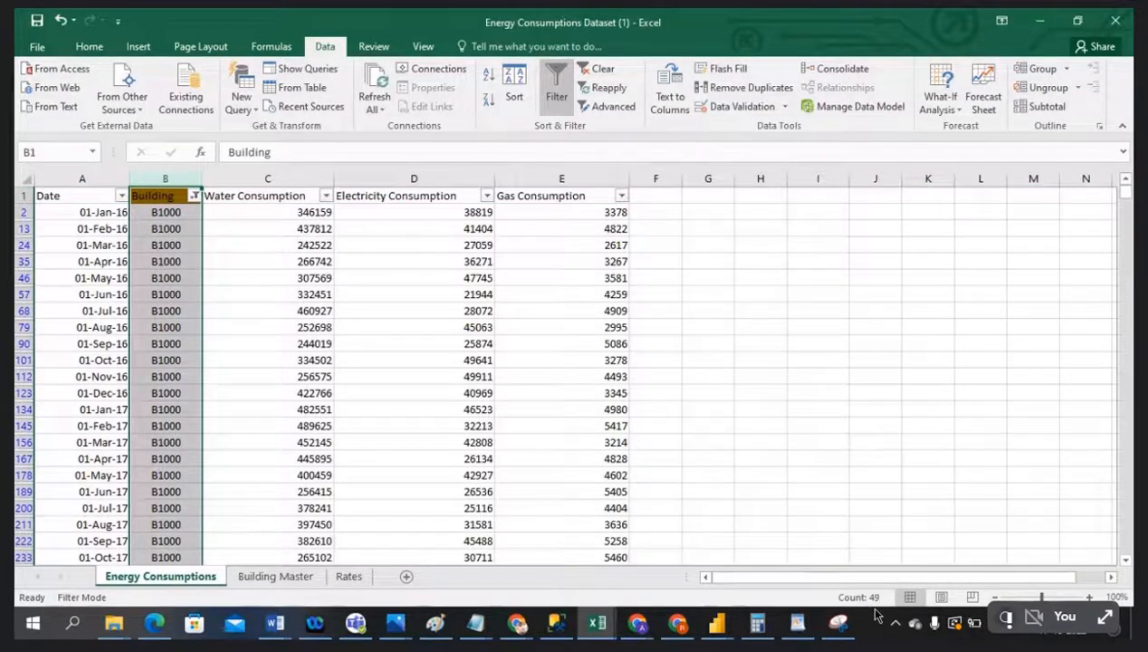
scroll(694, 391, "down", 2)
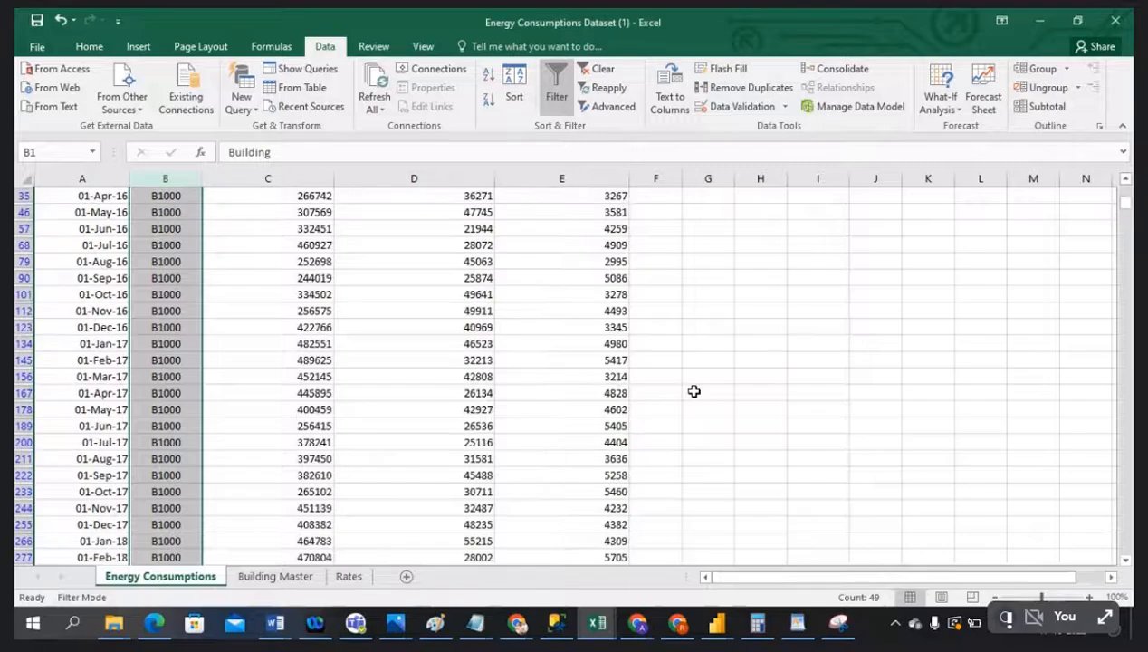
scroll(694, 391, "down", 8)
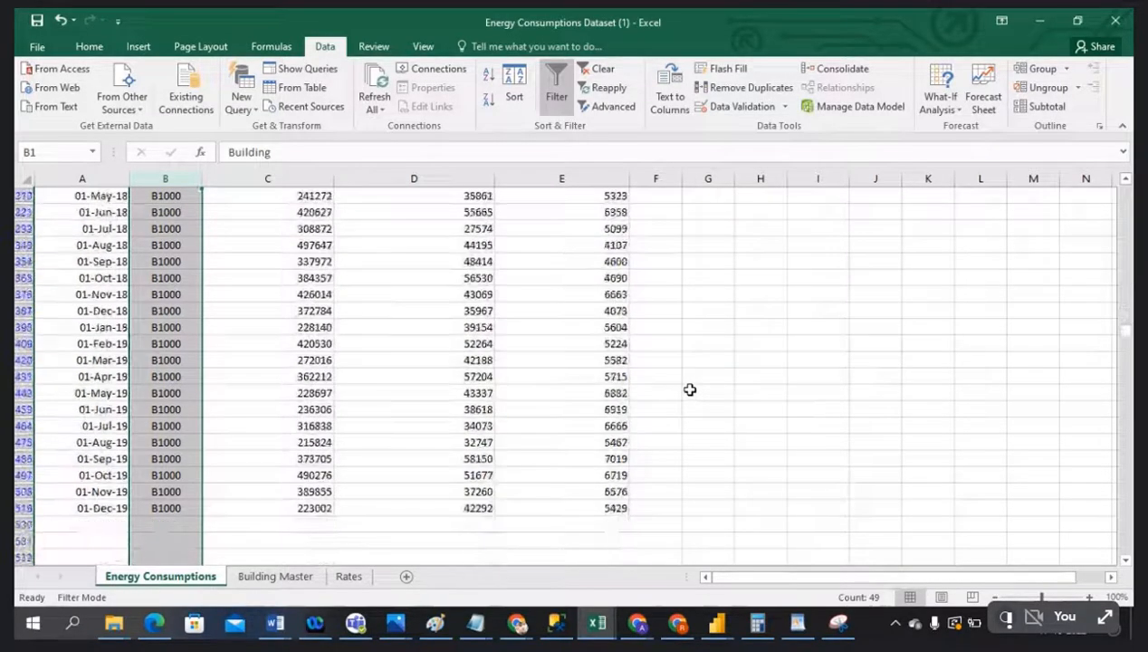
scroll(691, 389, "down", 2)
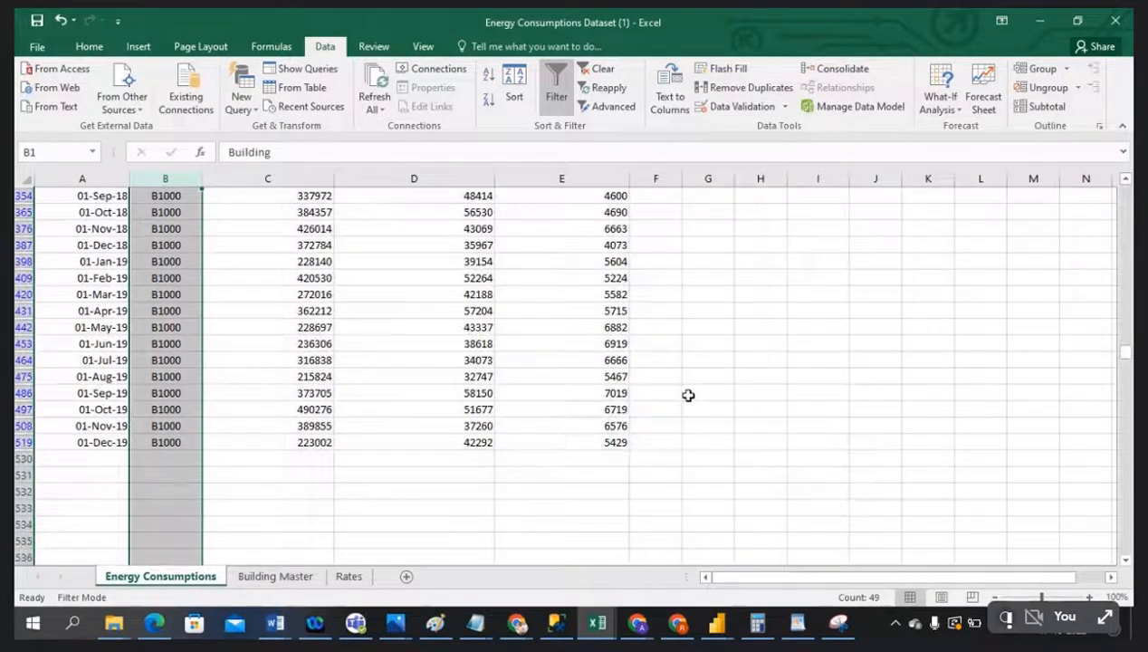
scroll(767, 419, "up", 1)
scroll(767, 419, "up", 9)
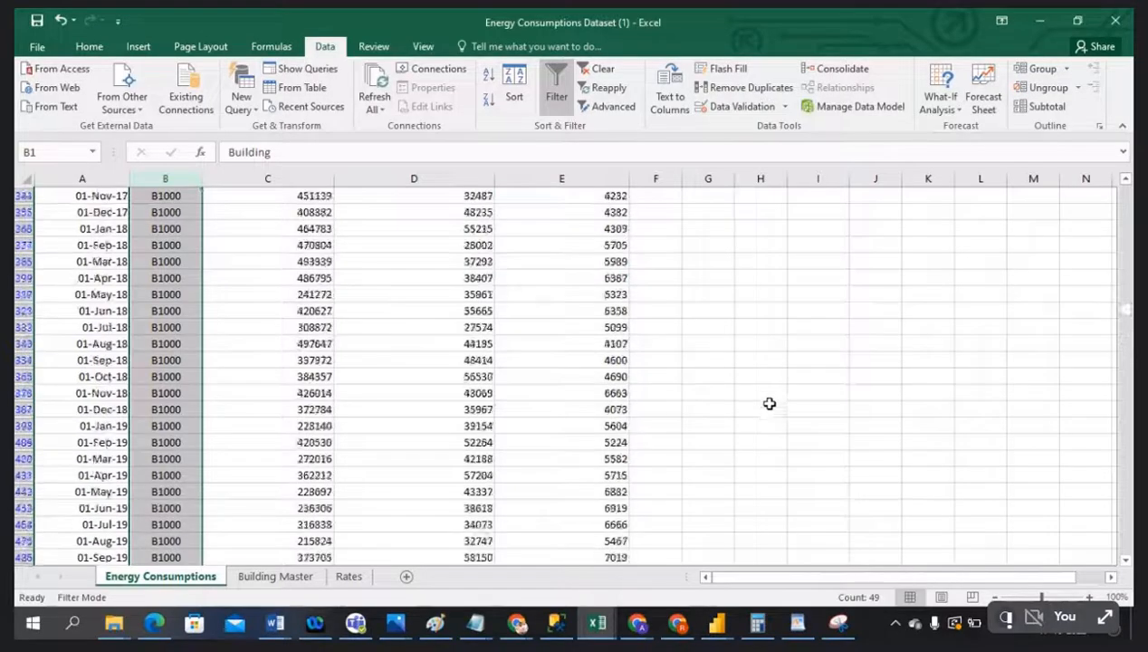
scroll(770, 391, "up", 1)
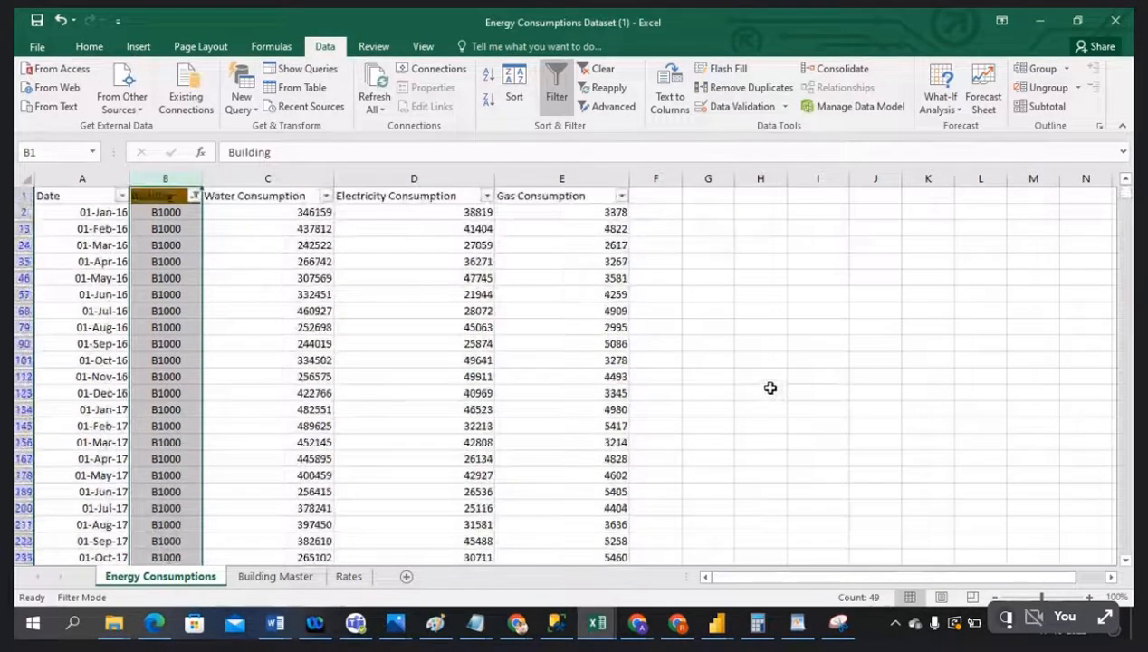
Compare the first B1000 consumption row and the Water Consumption column with the B1000 entry on the Building Master sheet
left_click(20, 212)
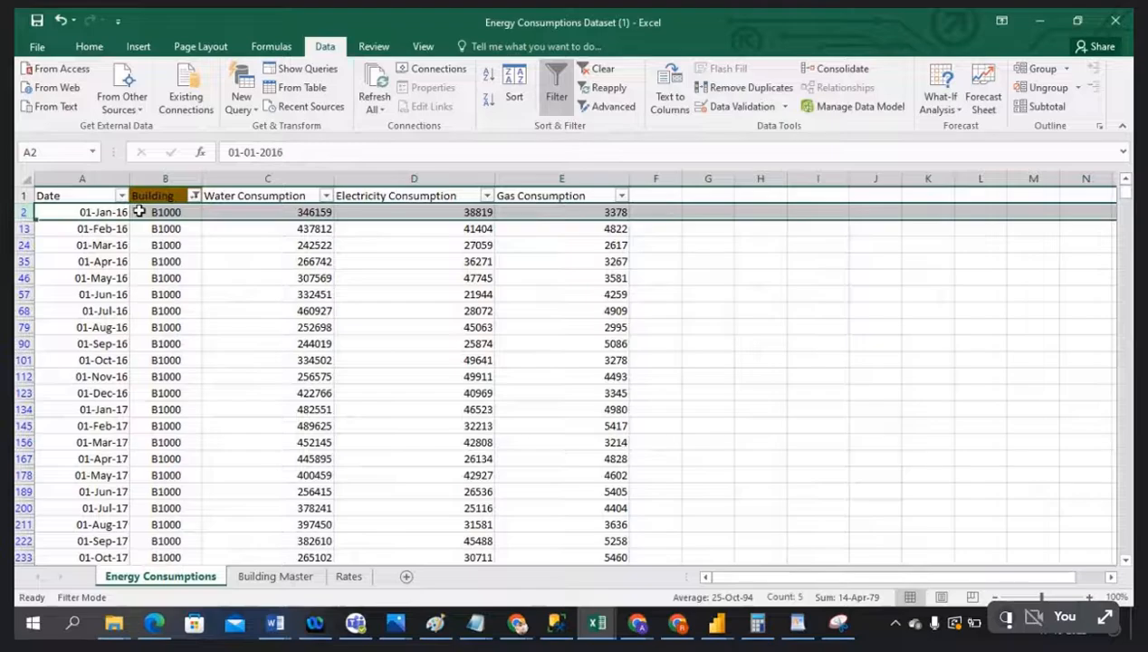
left_click(251, 195)
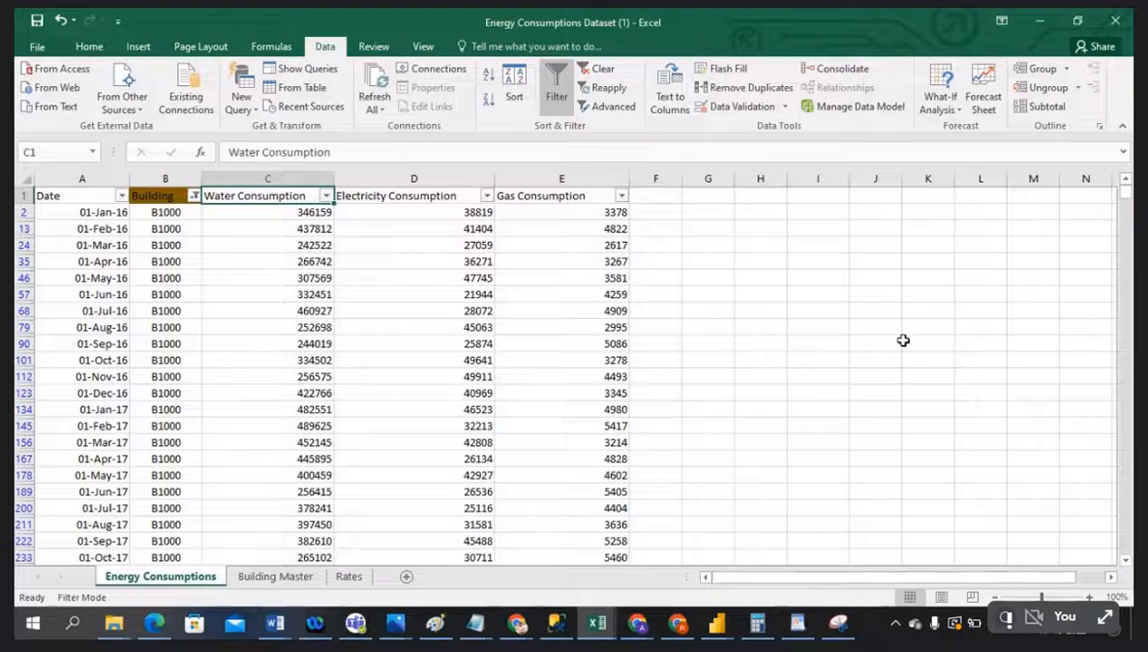
left_click(273, 577)
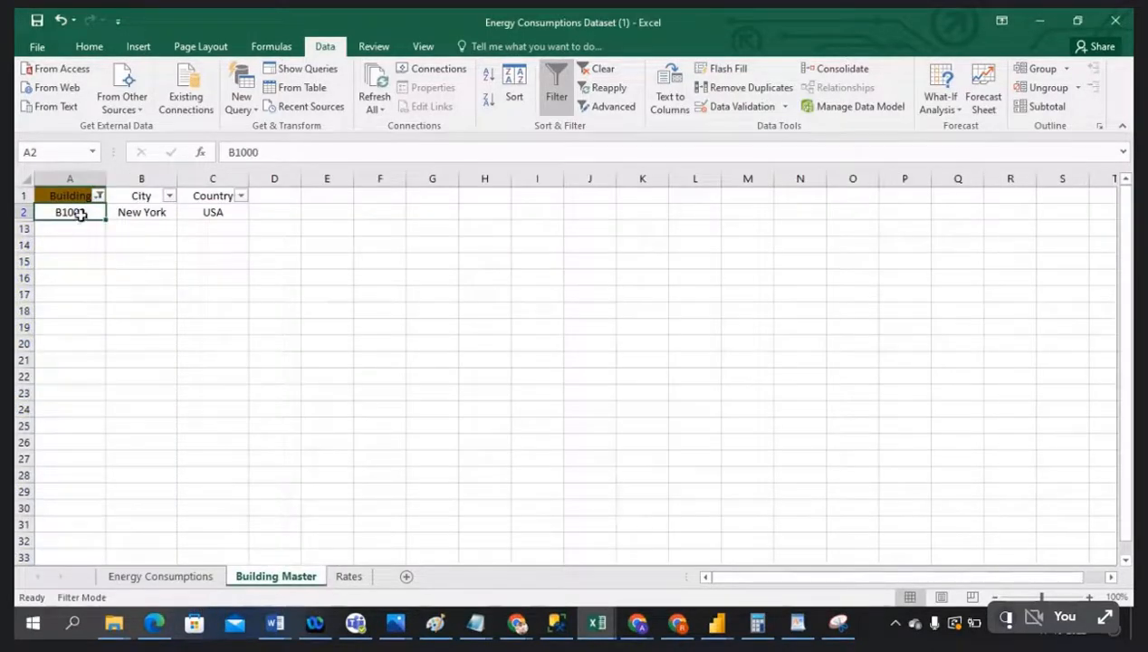
left_click(159, 577)
left_click(274, 577)
left_click(156, 577)
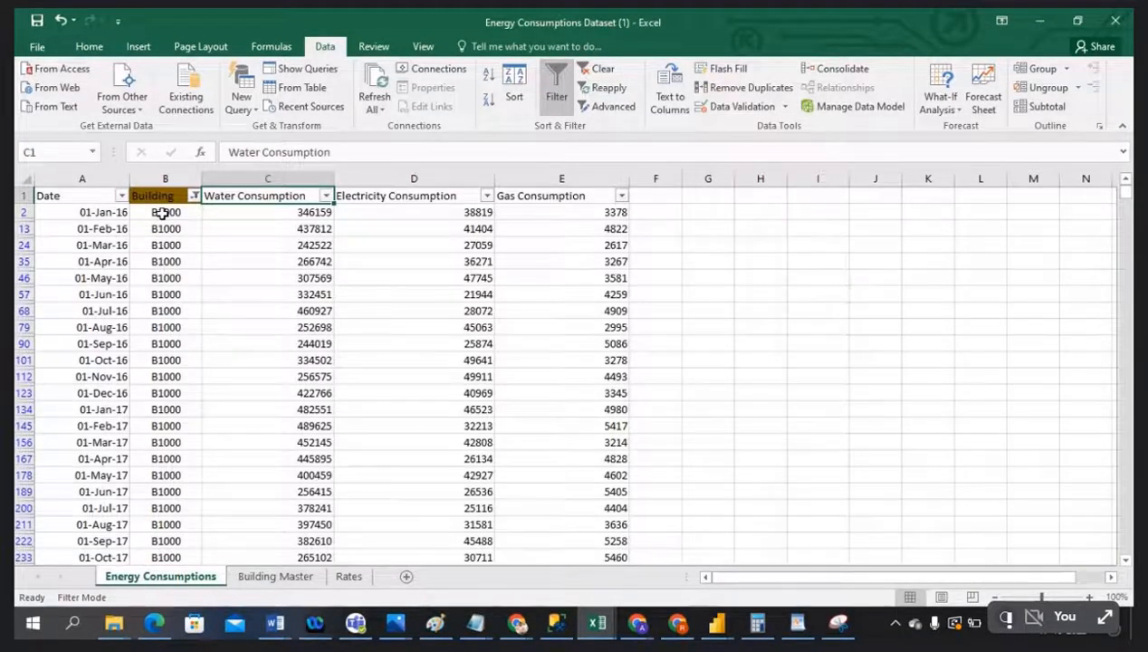
Examine the January and February 2016 entries for B1000 on the Energy Consumptions sheet, including the Date and Building columns
left_click(84, 212)
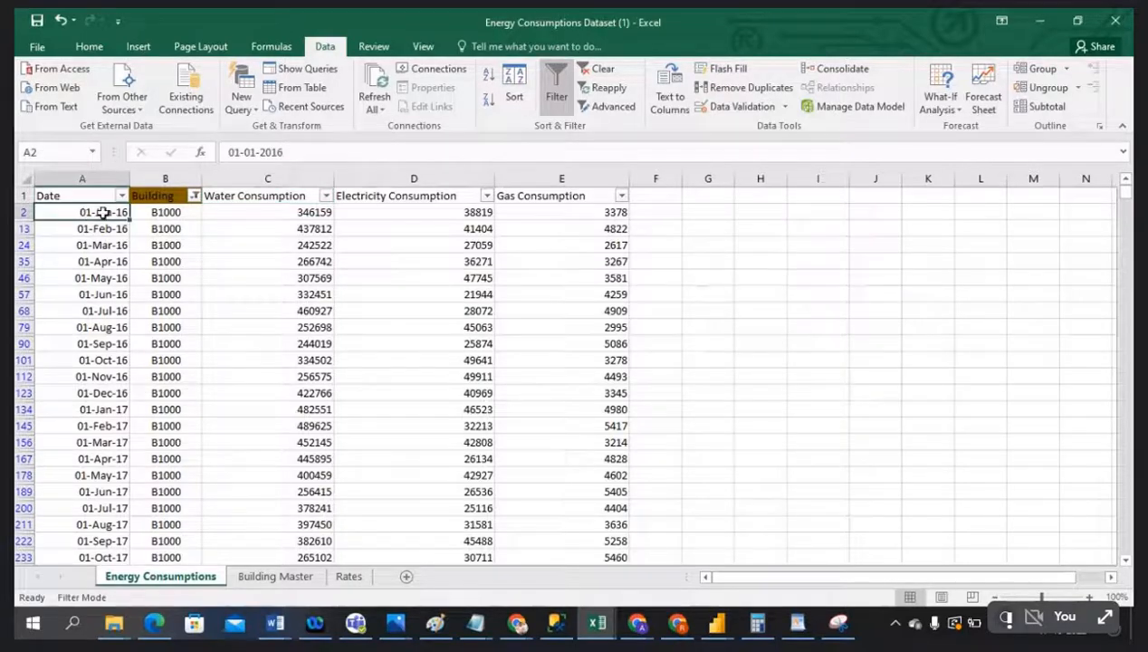
left_click(161, 214)
left_click(101, 213)
left_click(263, 213)
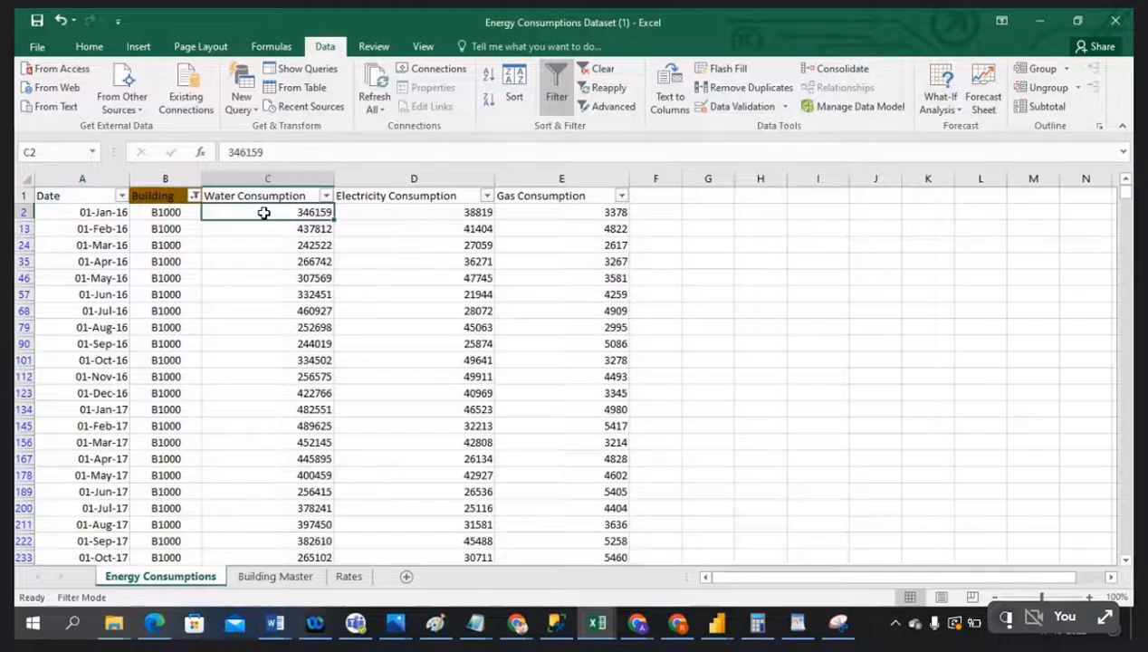
left_click(407, 213)
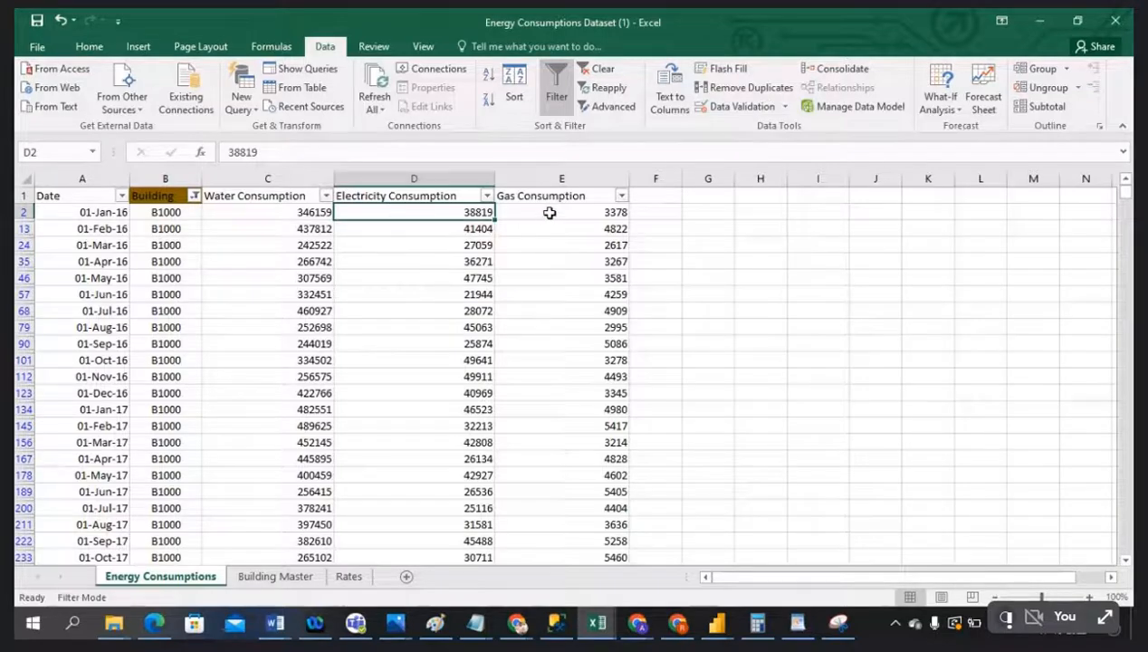
left_click(550, 213)
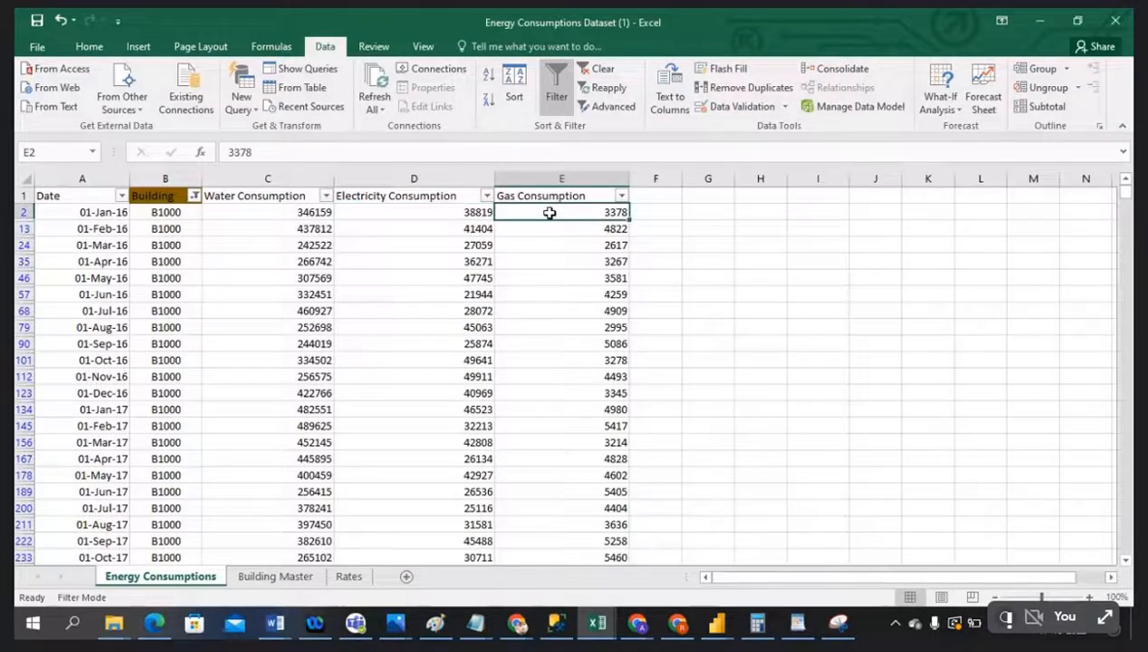
left_click(91, 230)
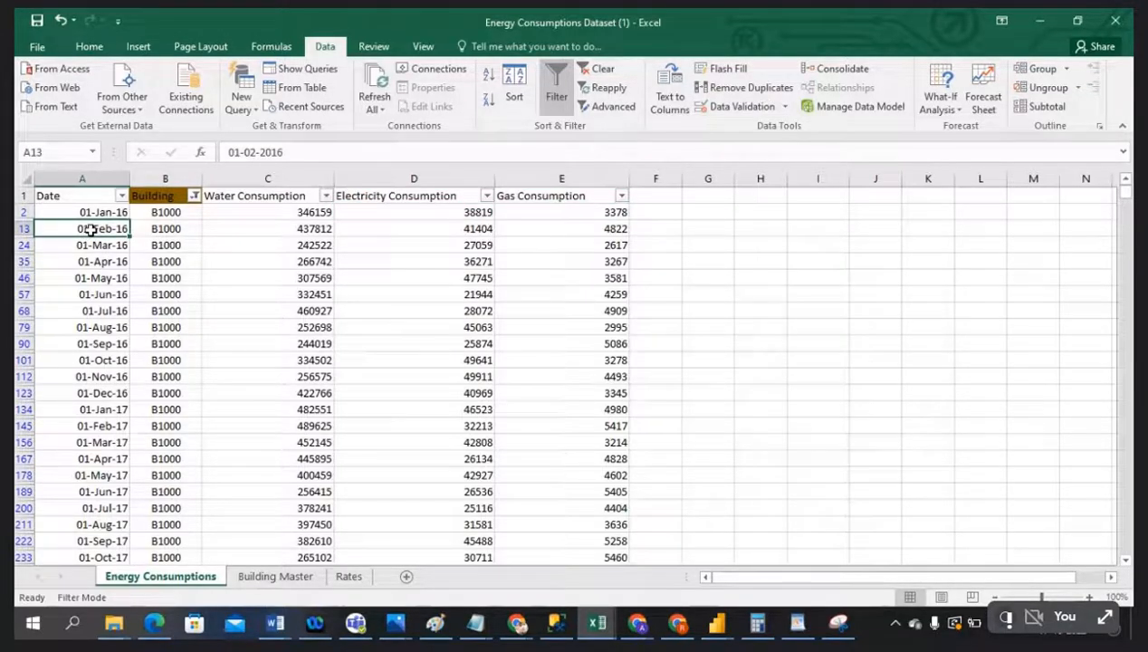
left_click(243, 232)
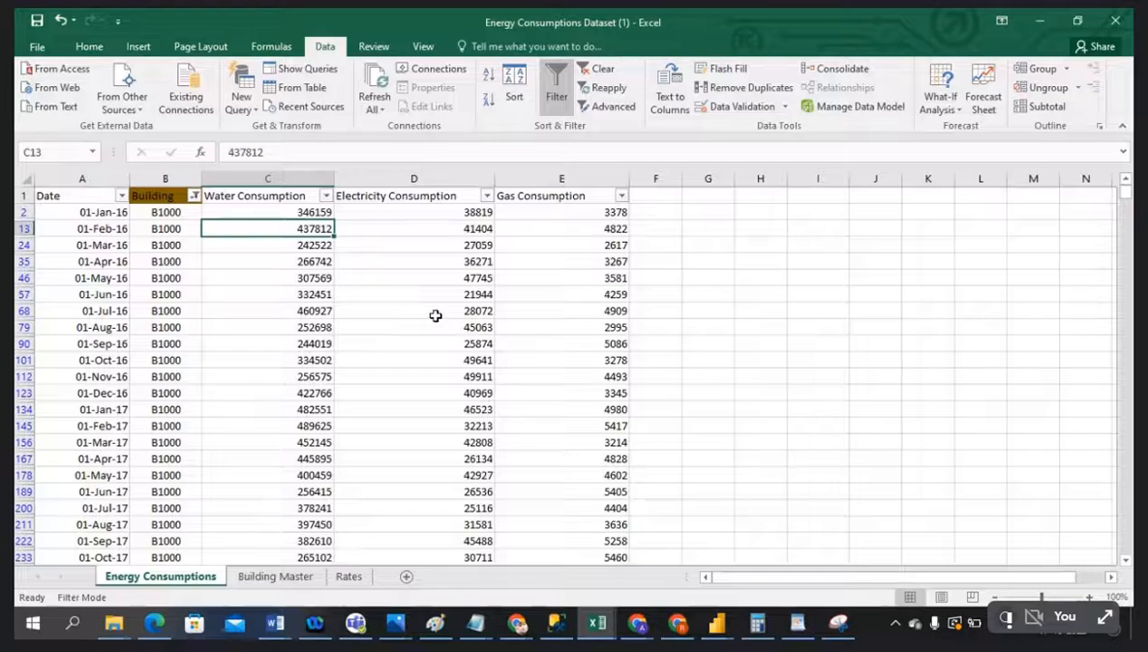
left_click(82, 180)
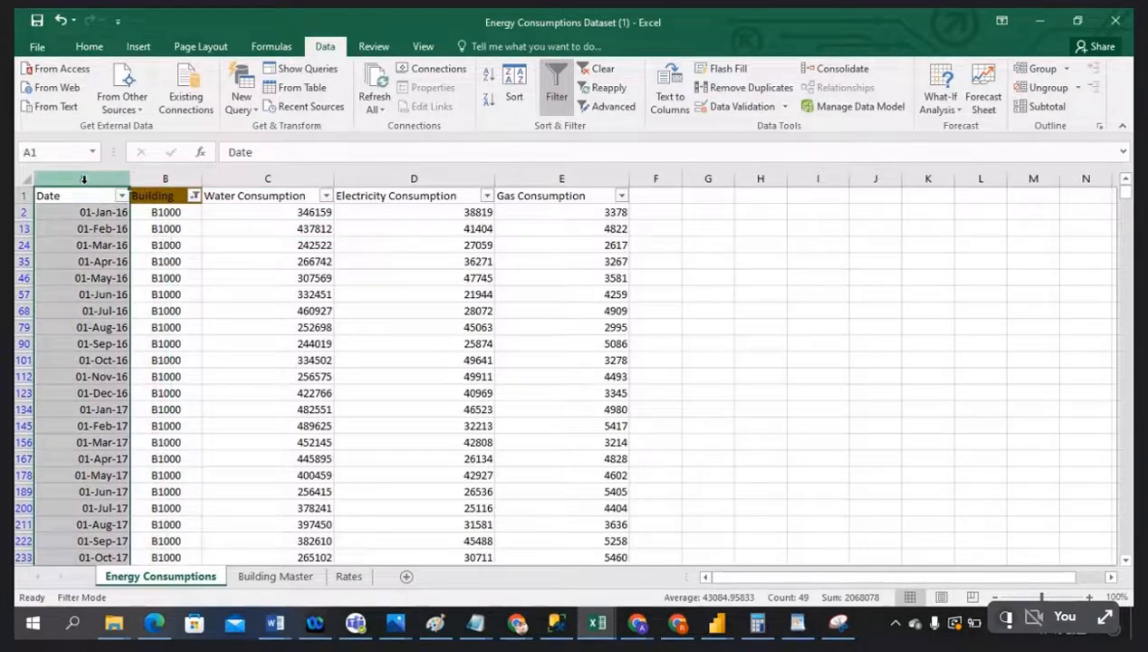
left_click(164, 179)
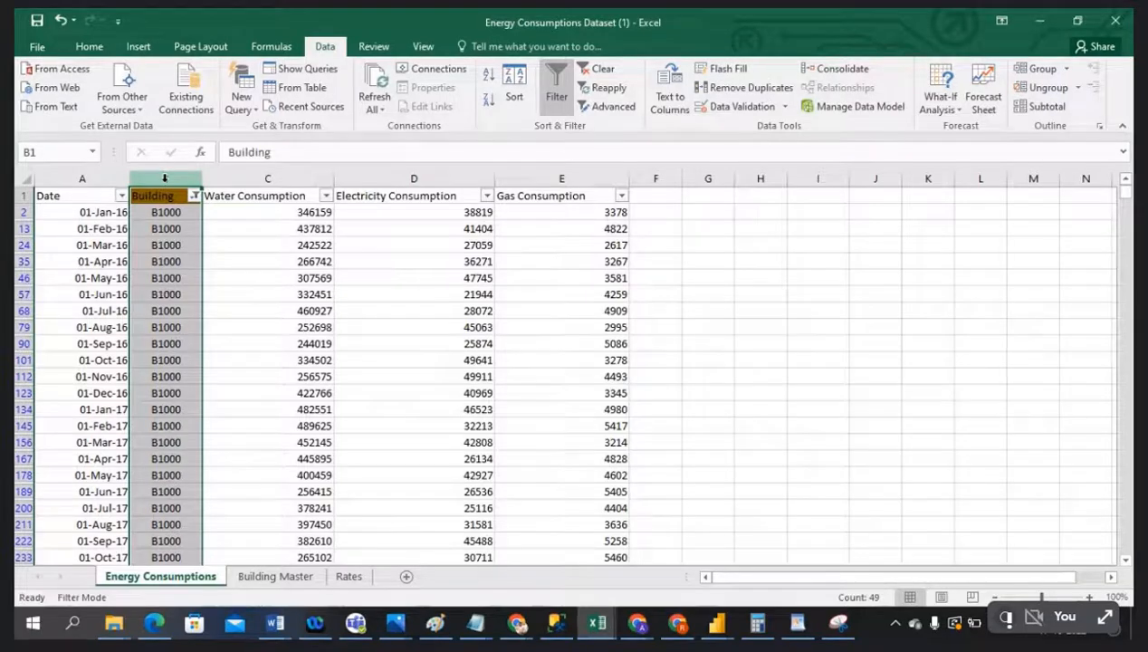
Switch to the Power BI model view, place Energy Consumptions below and between the other two tables, and make the Rates table taller
left_click(717, 625)
left_click(948, 584)
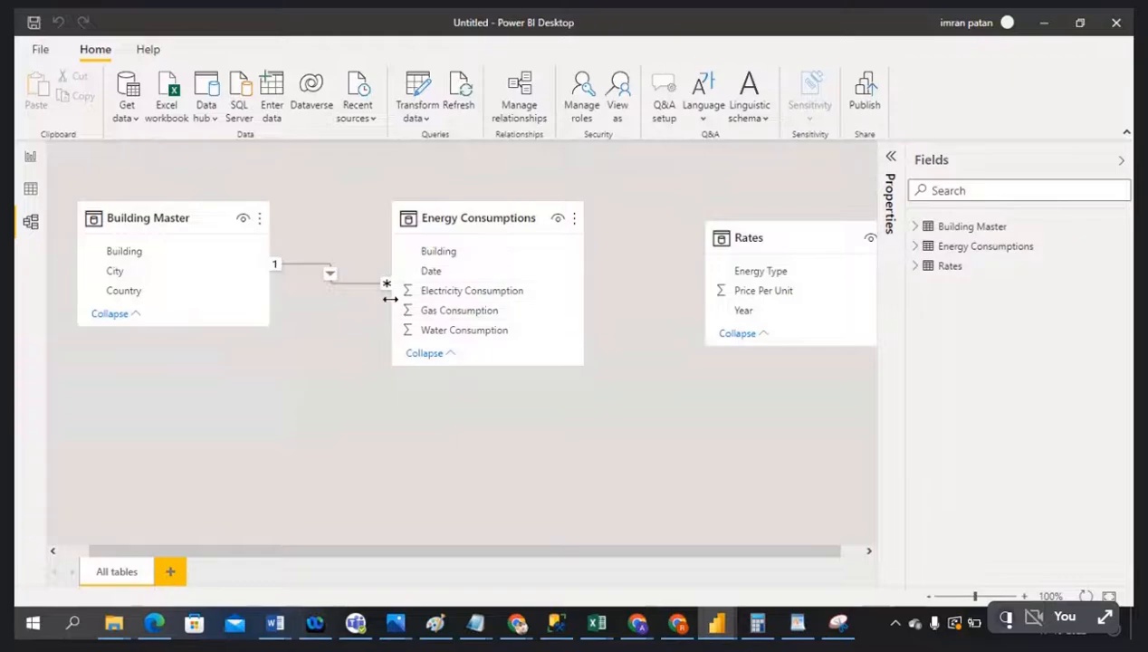
left_click_drag(746, 238, 724, 234)
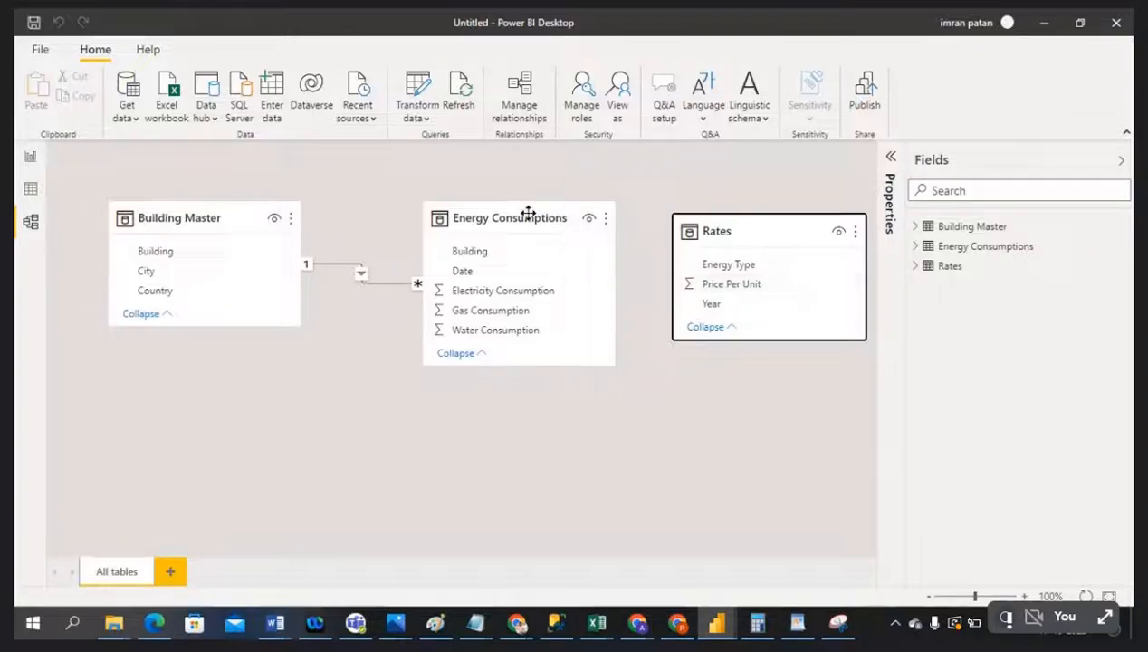
left_click_drag(528, 217, 417, 346)
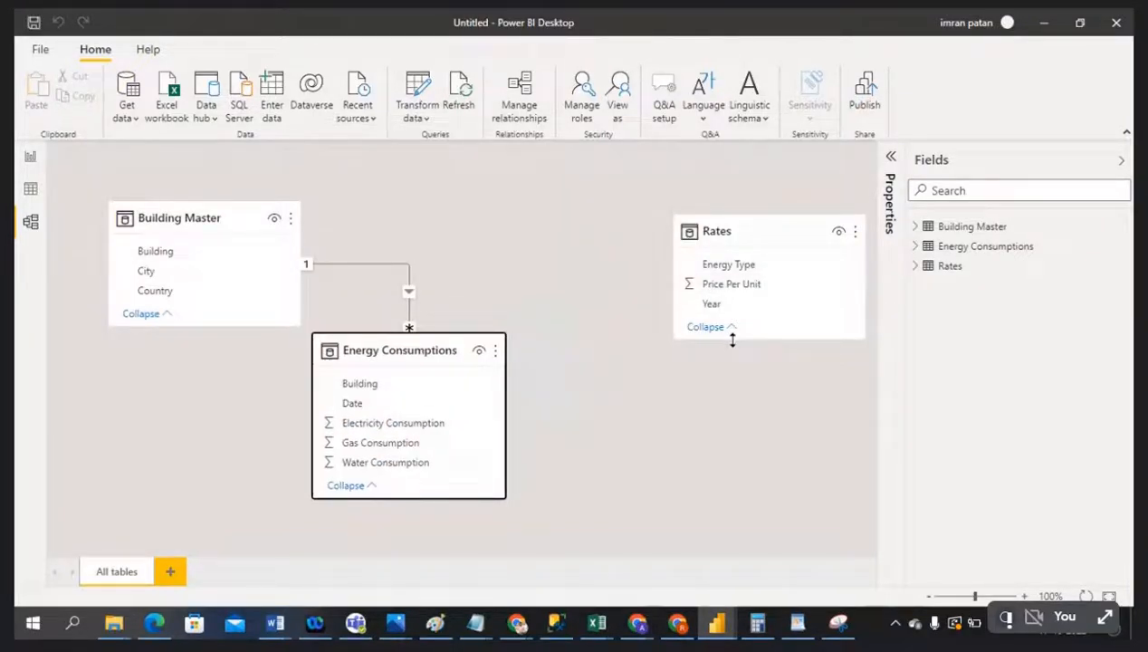
left_click_drag(731, 337, 732, 364)
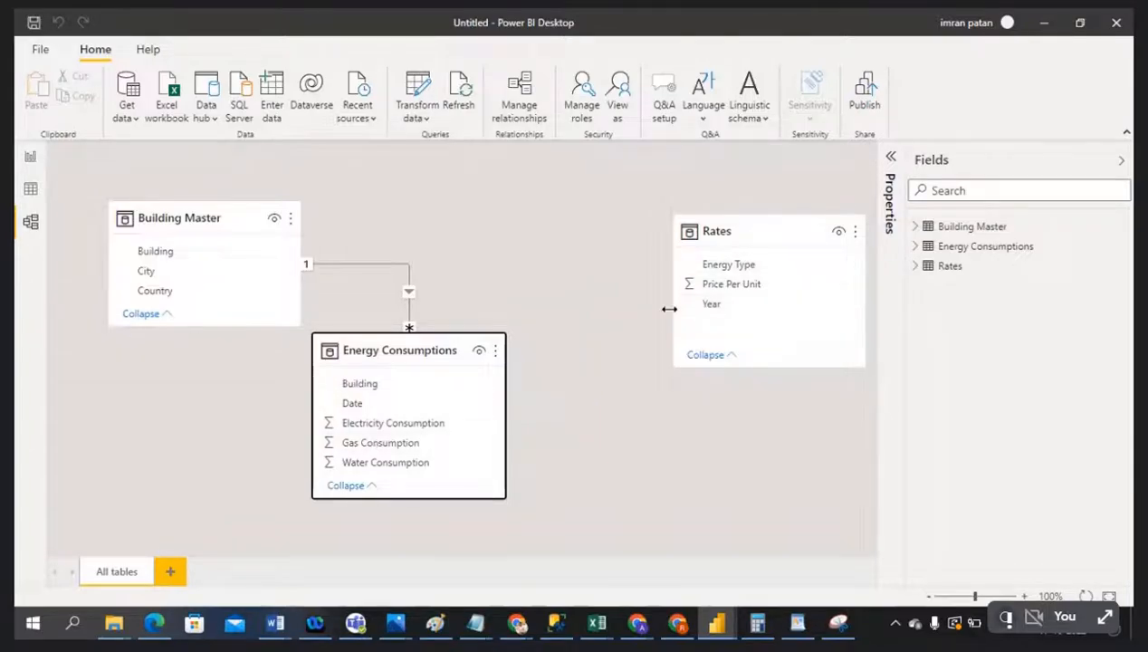
Switch back to the Excel workbook and compare B1000 on the Building Master sheet with its rows on Energy Consumptions
left_click(597, 624)
left_click(741, 557)
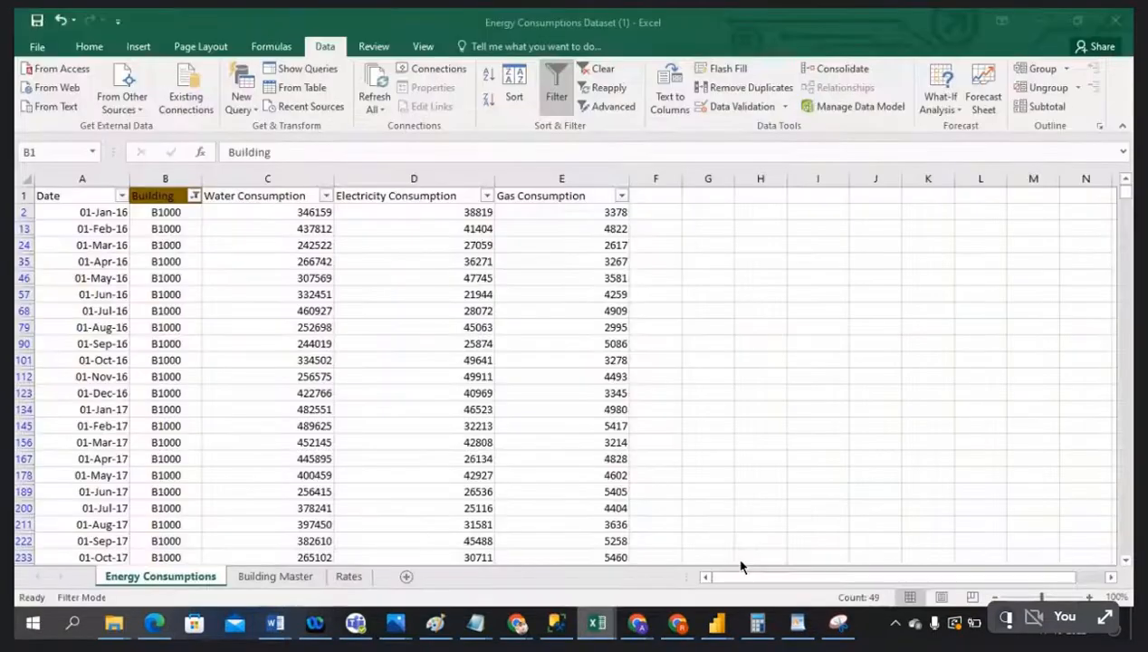
left_click(277, 577)
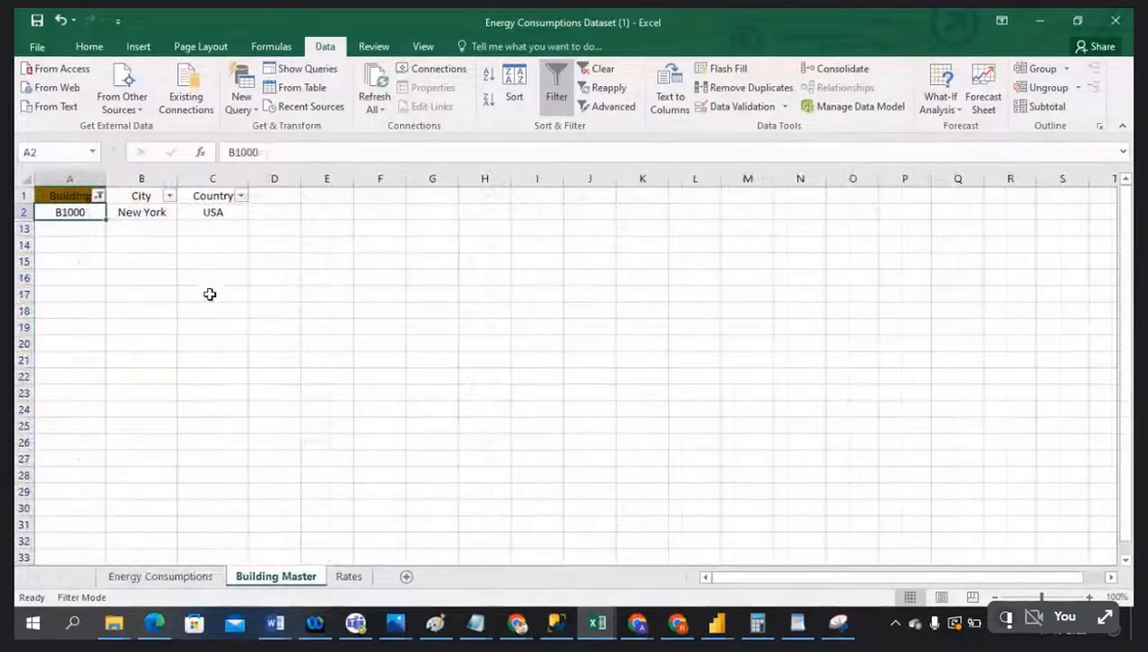
left_click(172, 576)
left_click(242, 297)
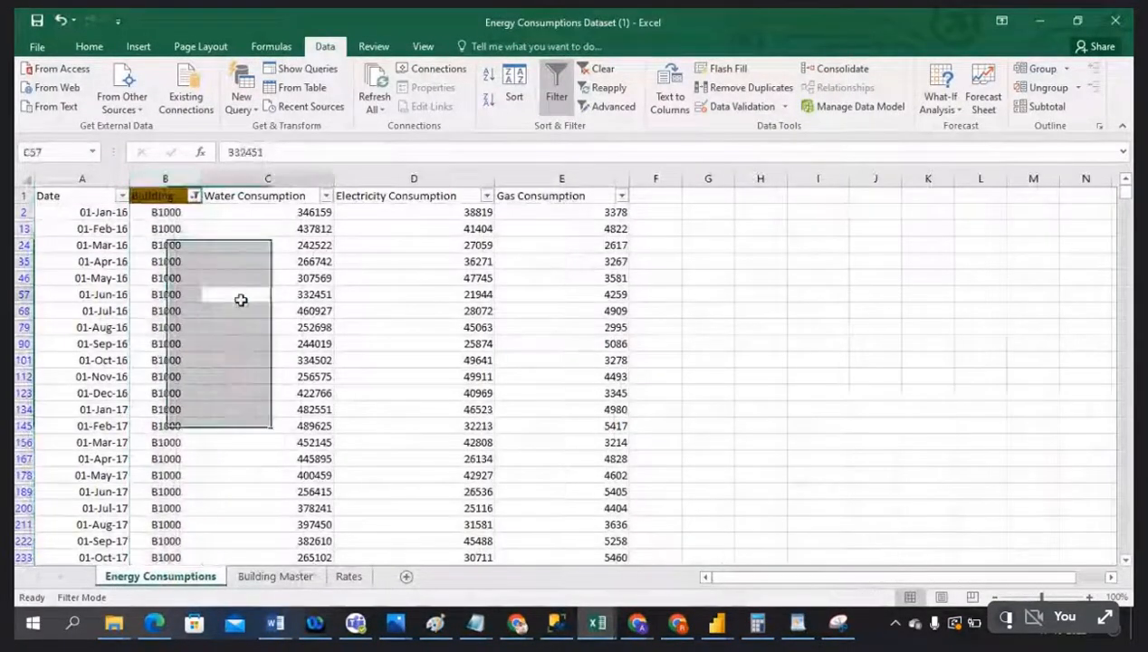
Examine the Energy Type and Year columns on the Rates sheet and the Date column on the Energy Consumptions sheet
left_click(349, 576)
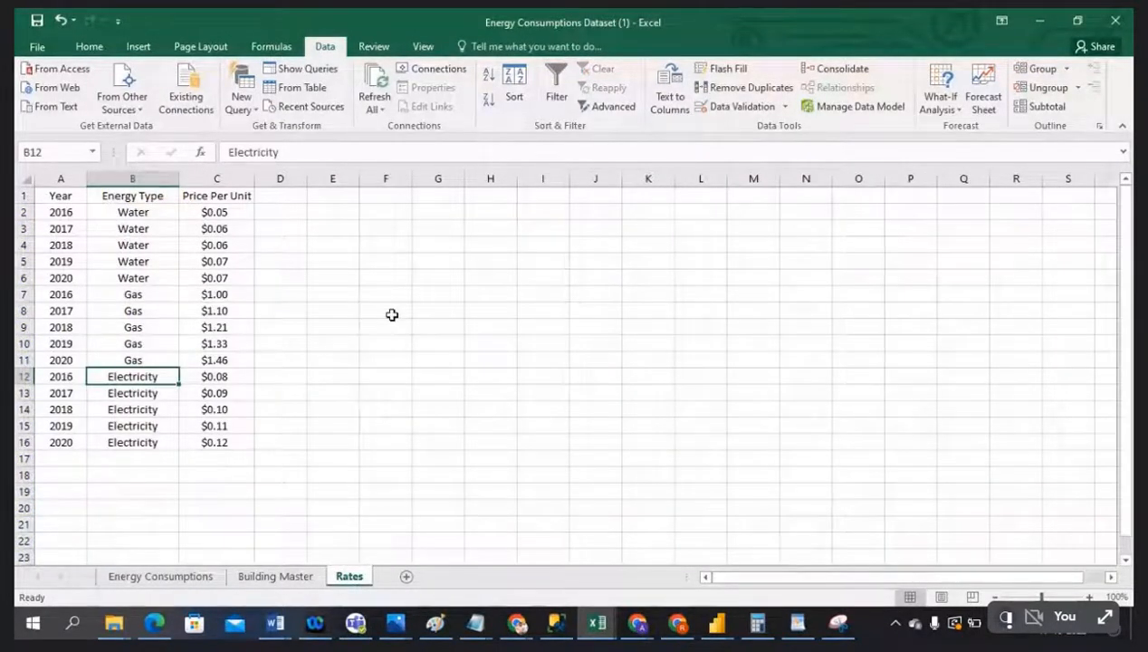
left_click(153, 176)
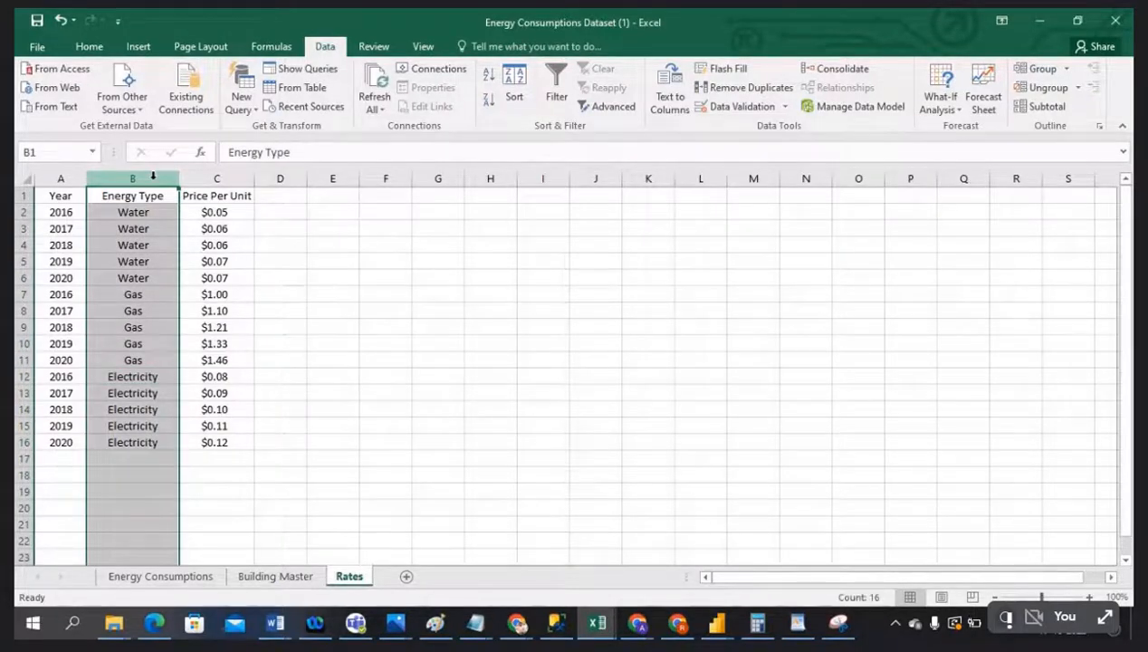
left_click(72, 176)
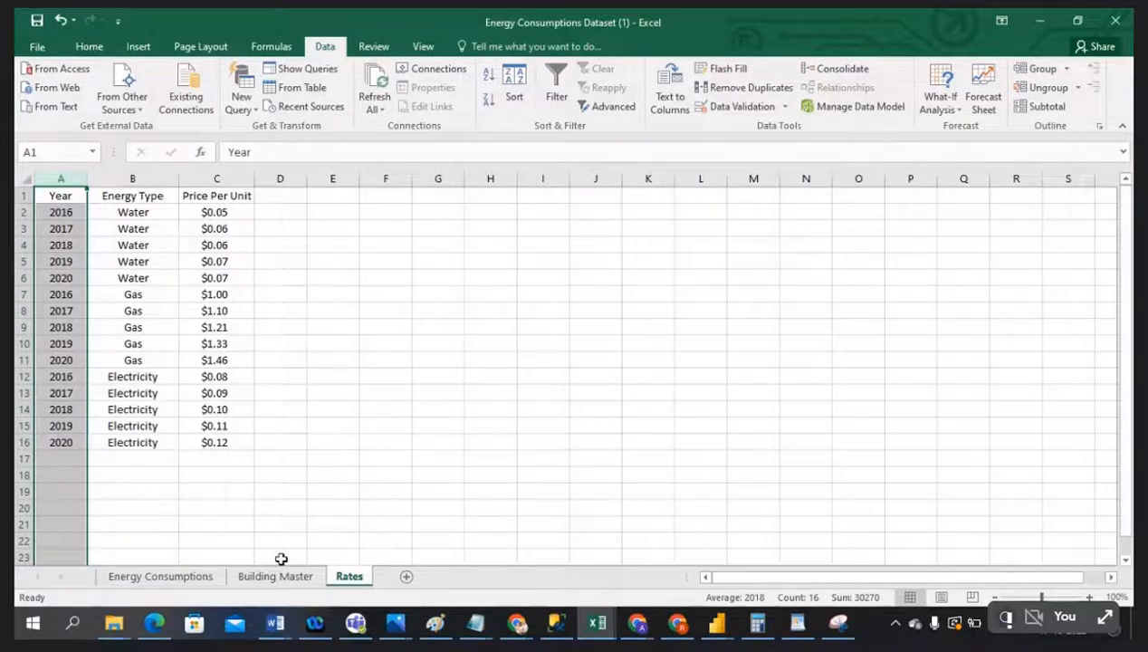
left_click(172, 582)
left_click(806, 374)
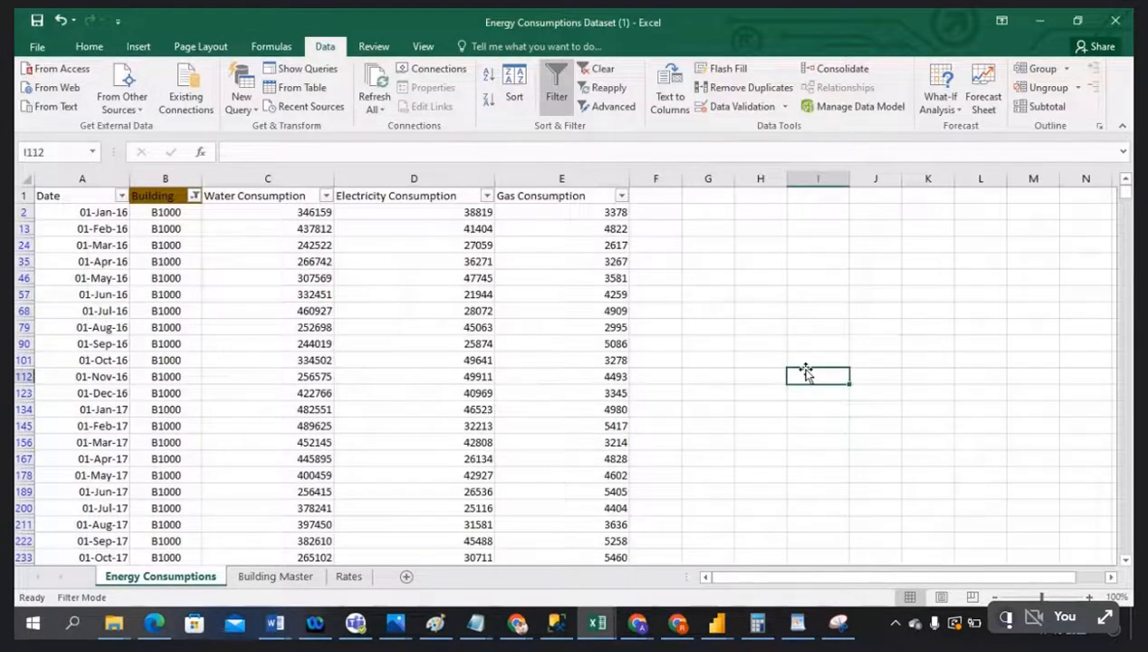
left_click(80, 178)
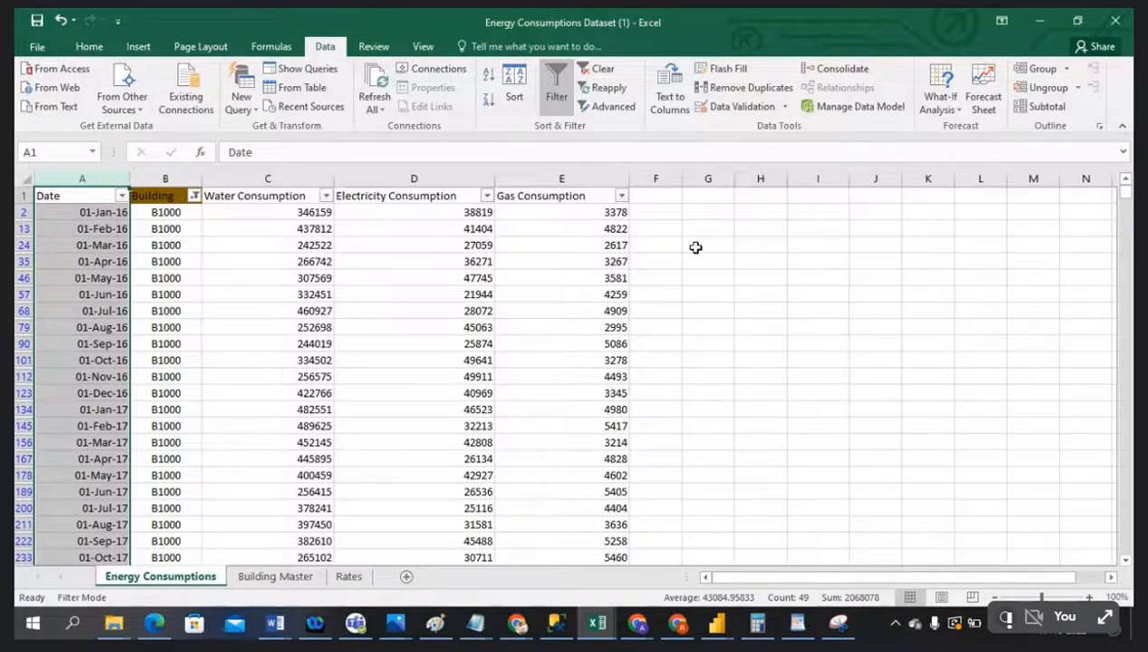
left_click(668, 214)
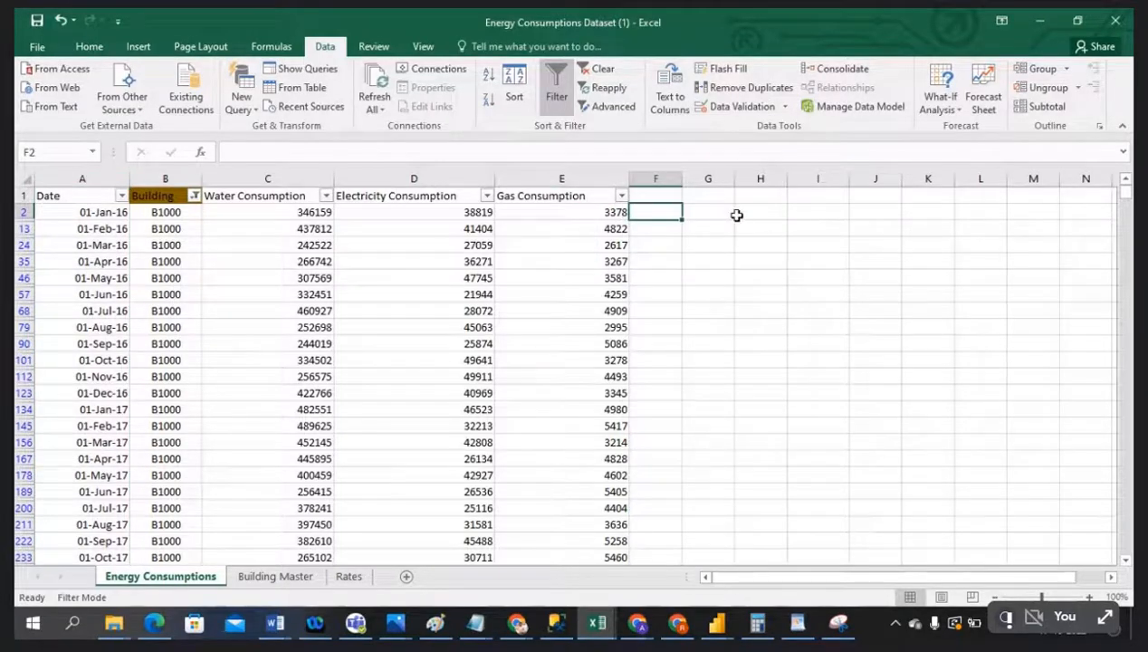
Switch to the untitled Power BI model, move the Rates table slightly closer to Energy Consumptions, and select Energy Consumptions
mouse_move(718, 626)
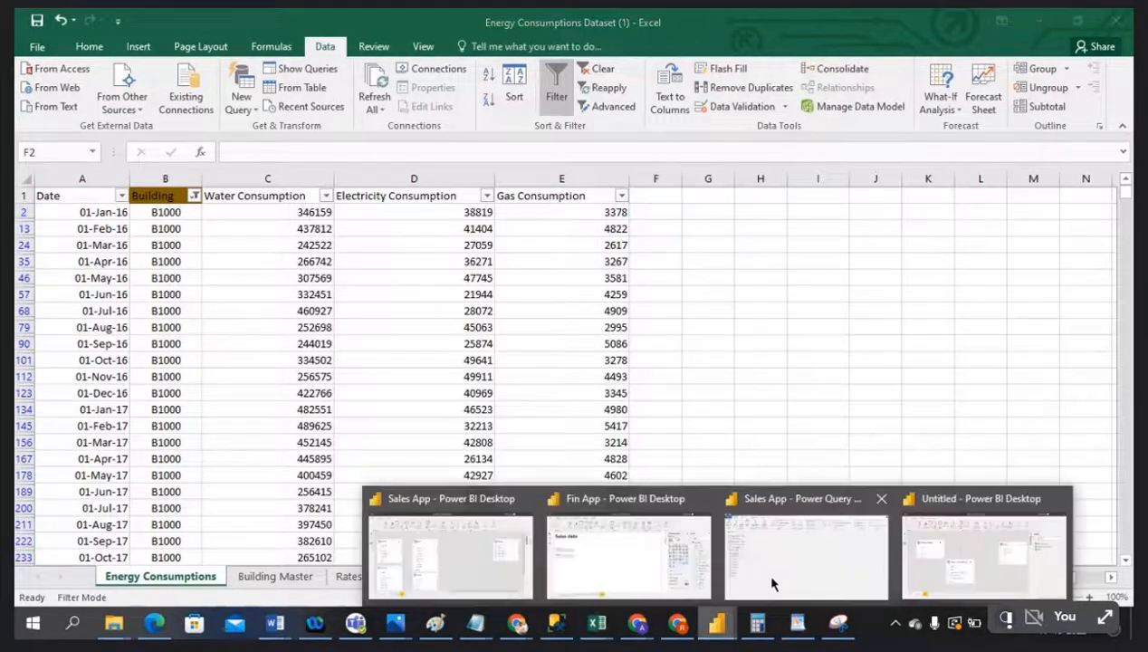
left_click(939, 566)
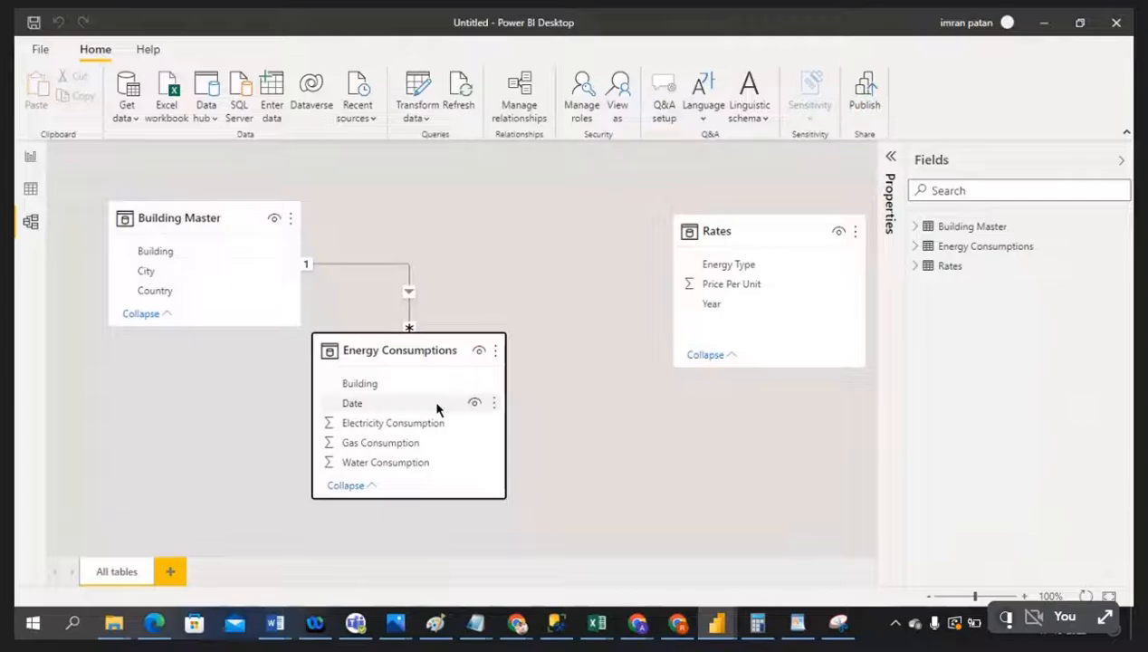
left_click_drag(738, 234, 687, 228)
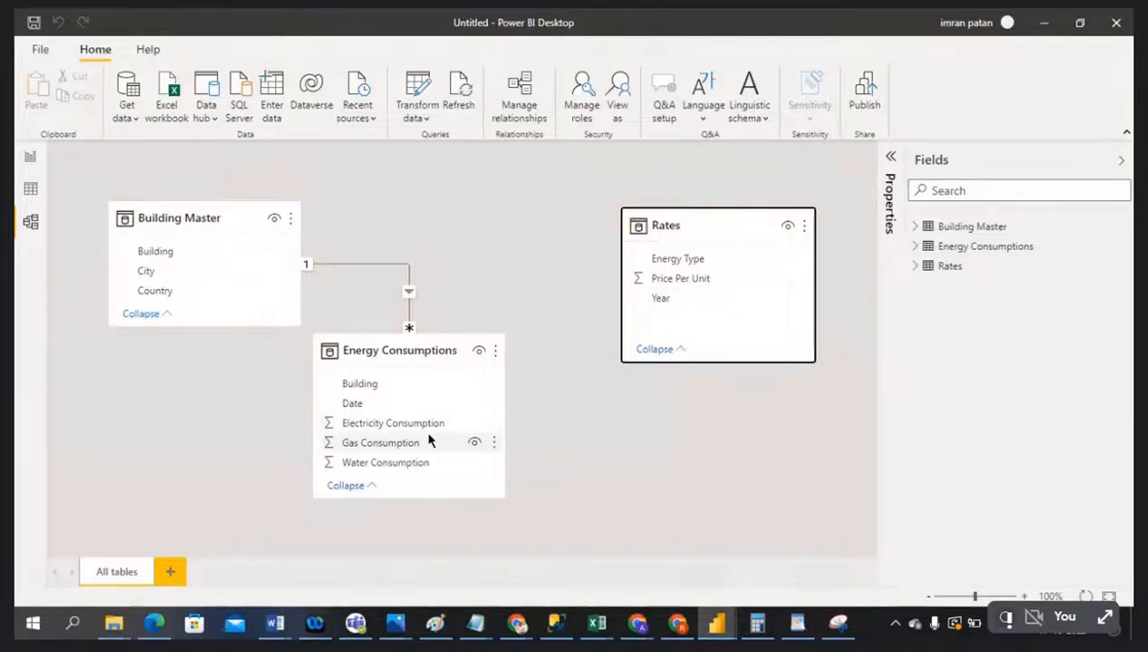
left_click(392, 350)
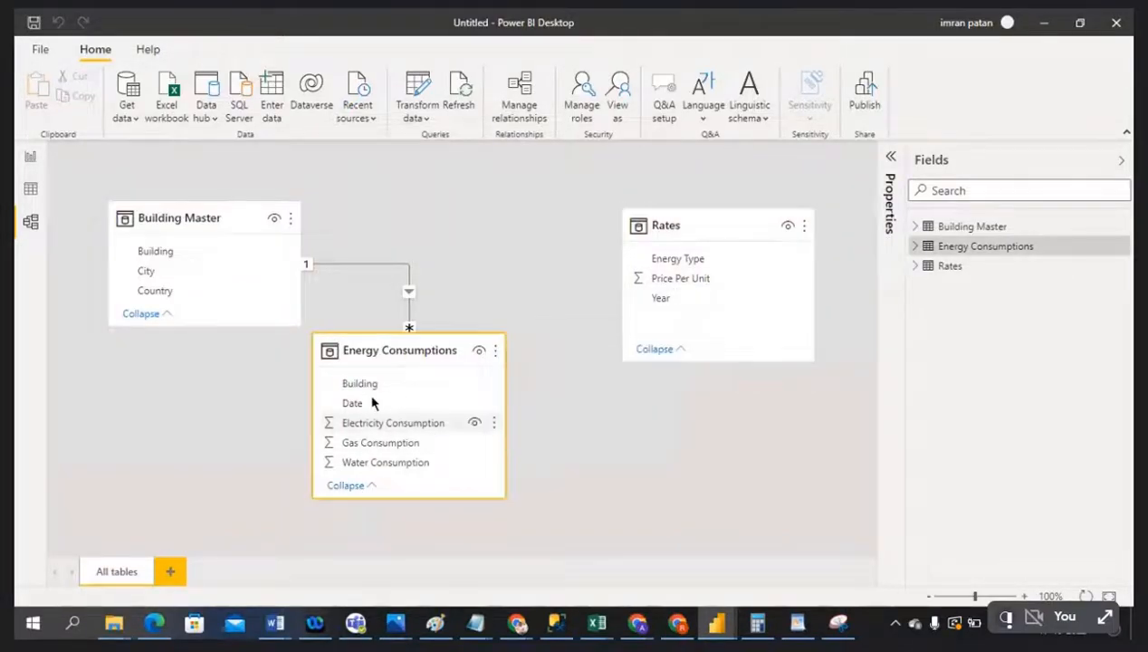
Show the Energy Consumptions table in the data view and examine its Date column
left_click(35, 192)
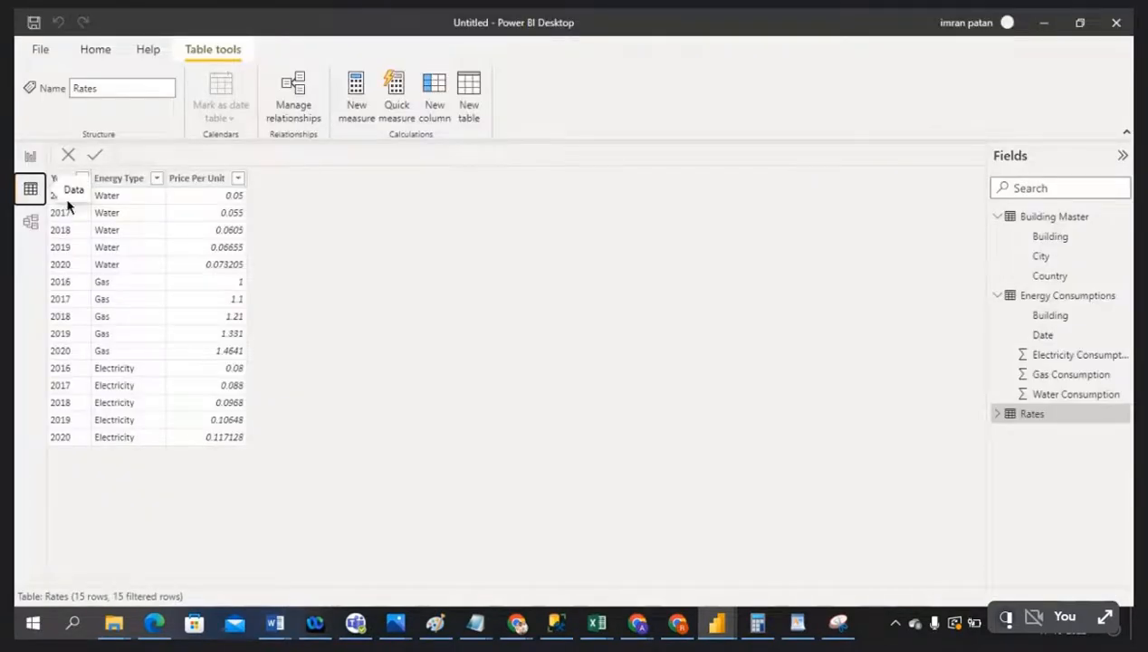
left_click(1046, 299)
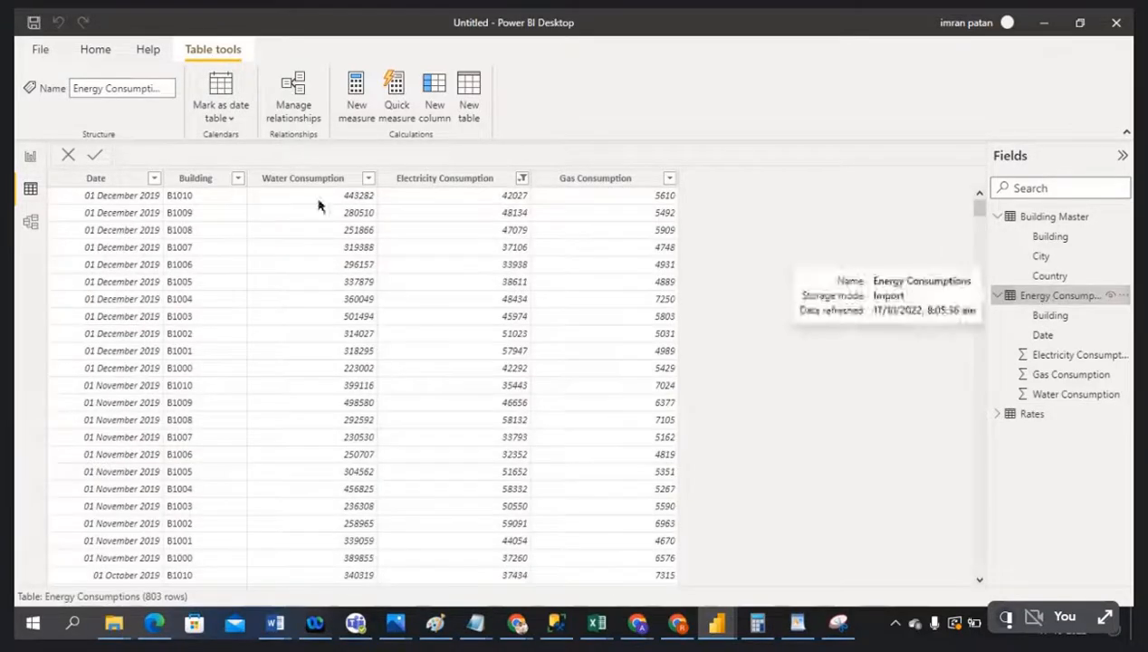
left_click(108, 180)
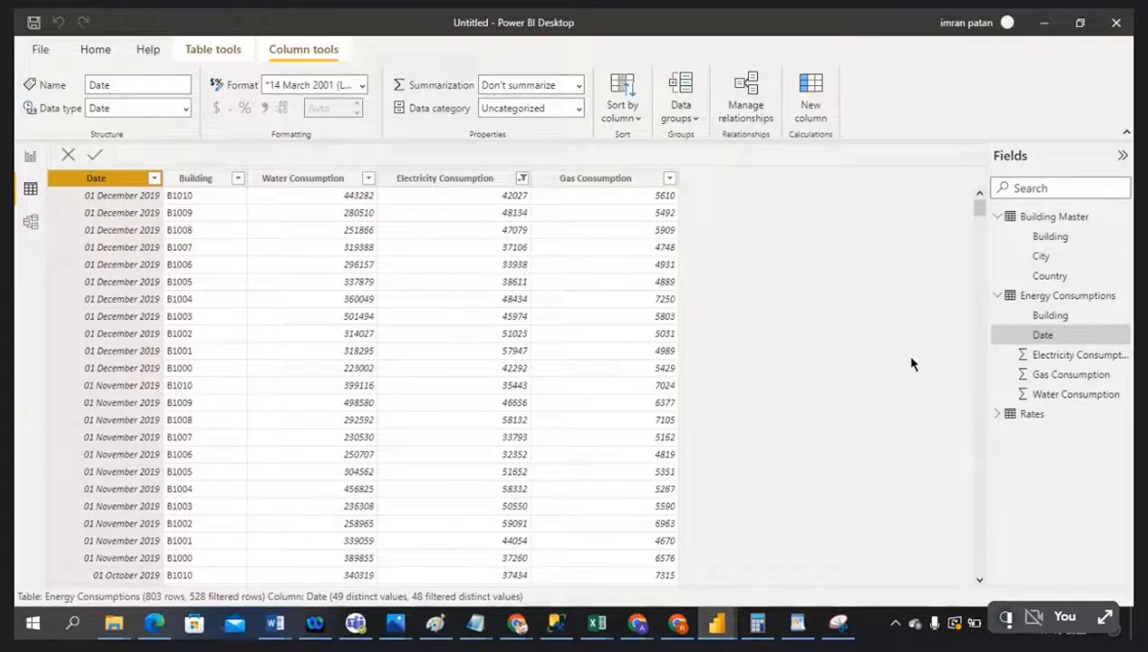
right_click(1054, 299)
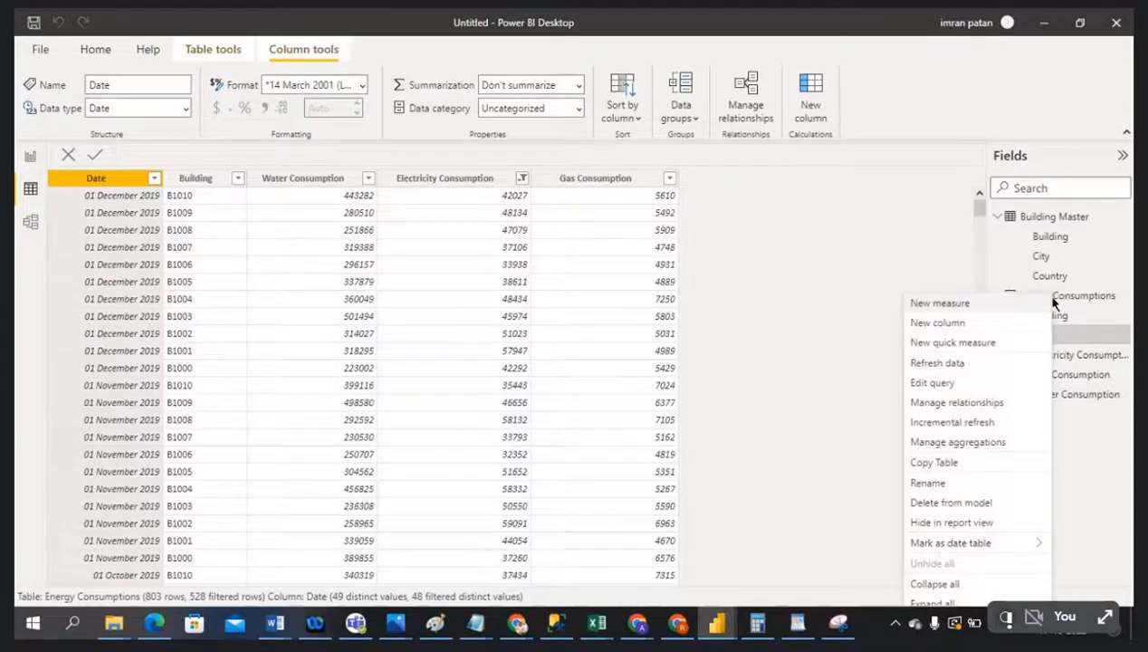
left_click(970, 326)
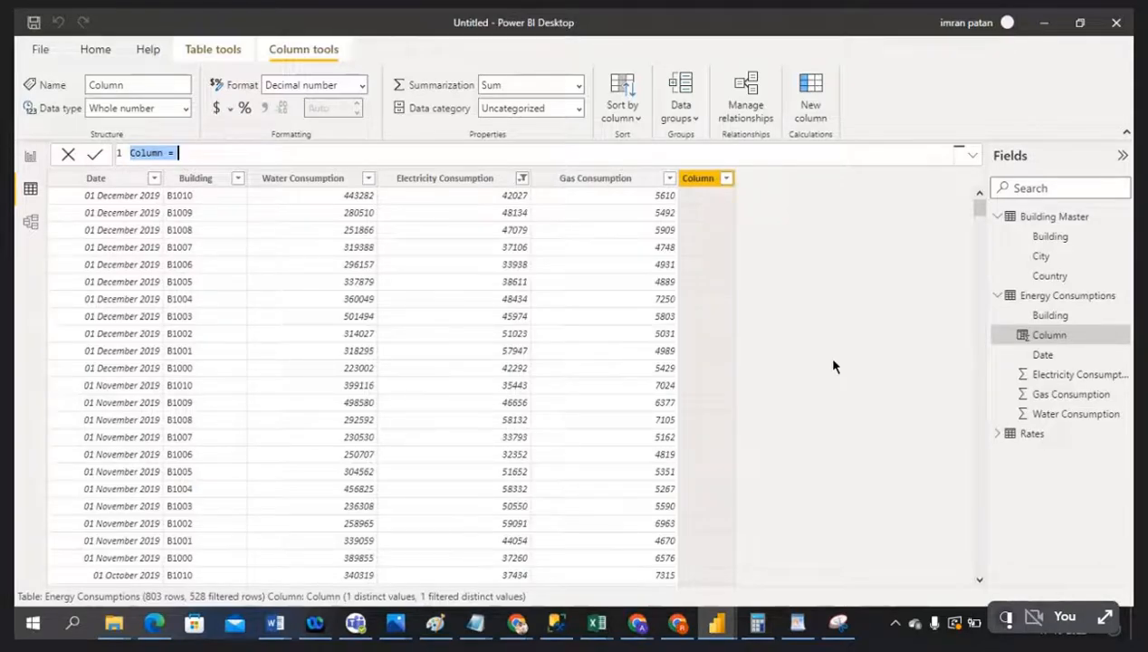
type("Year")
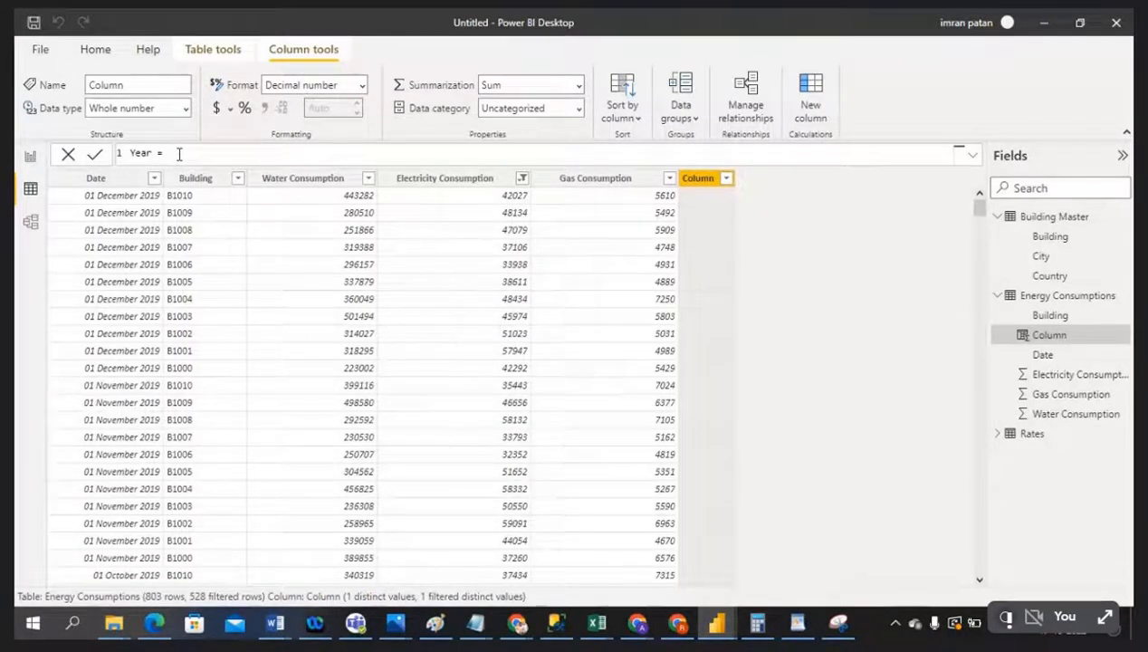
type("Year")
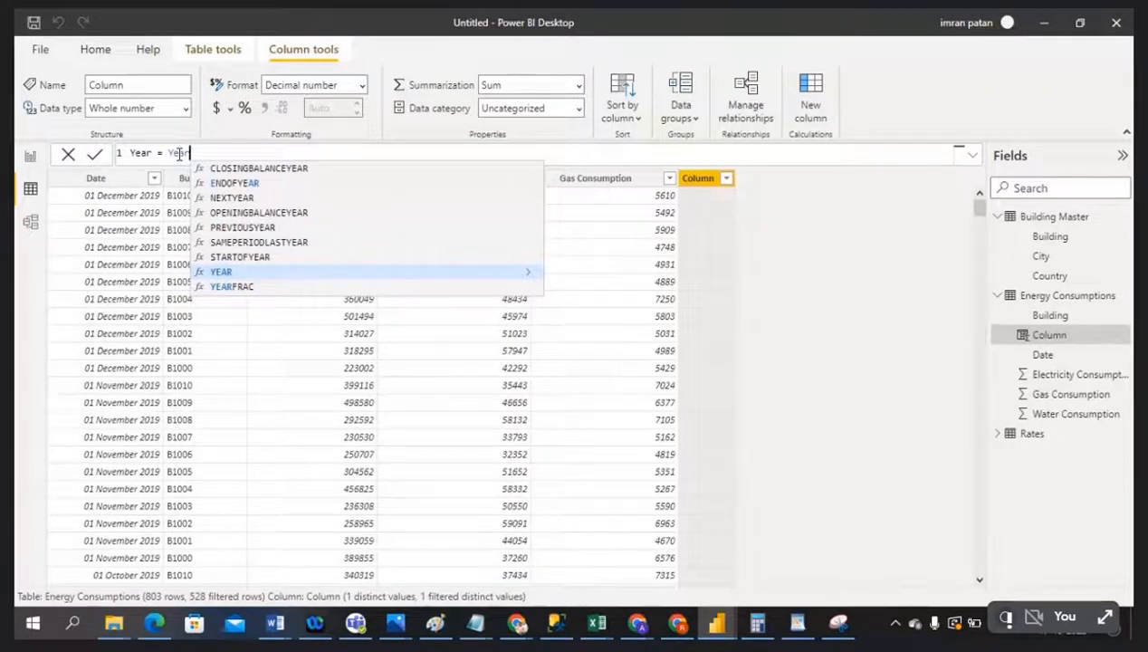
left_click(229, 277)
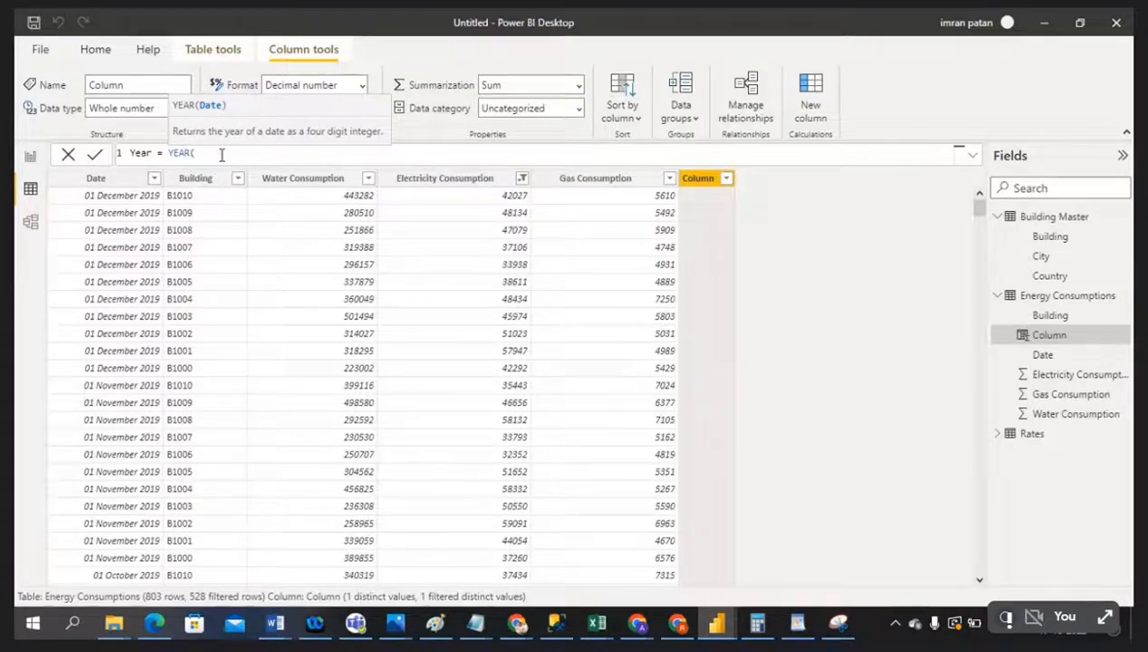
left_click_drag(220, 152, 97, 154)
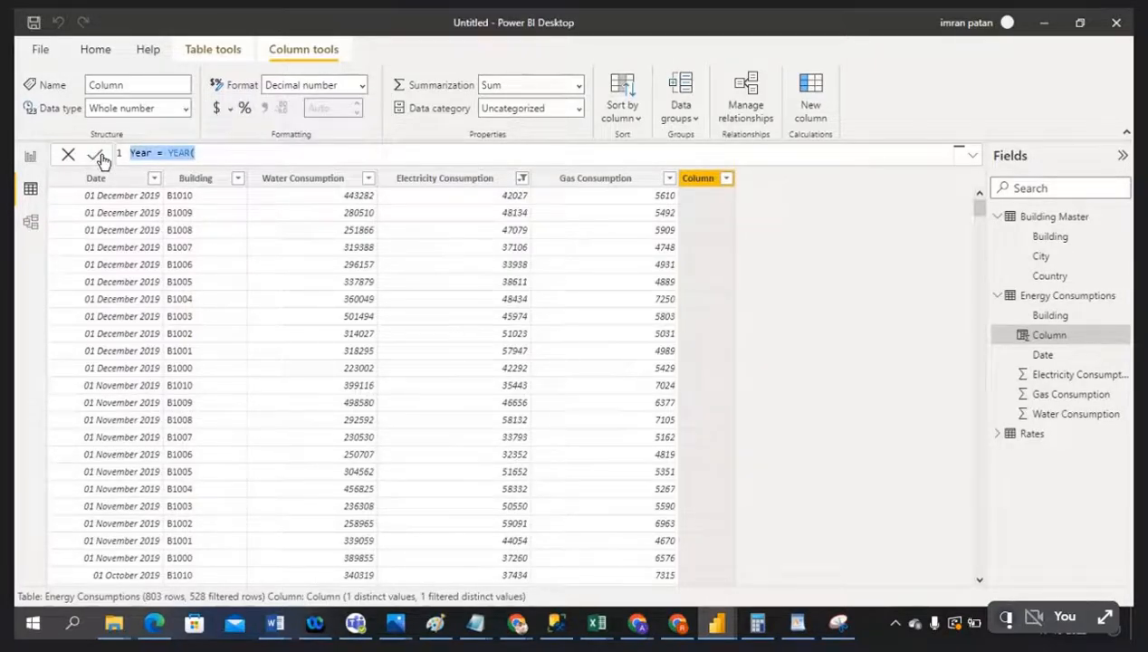
key("BackSpace")
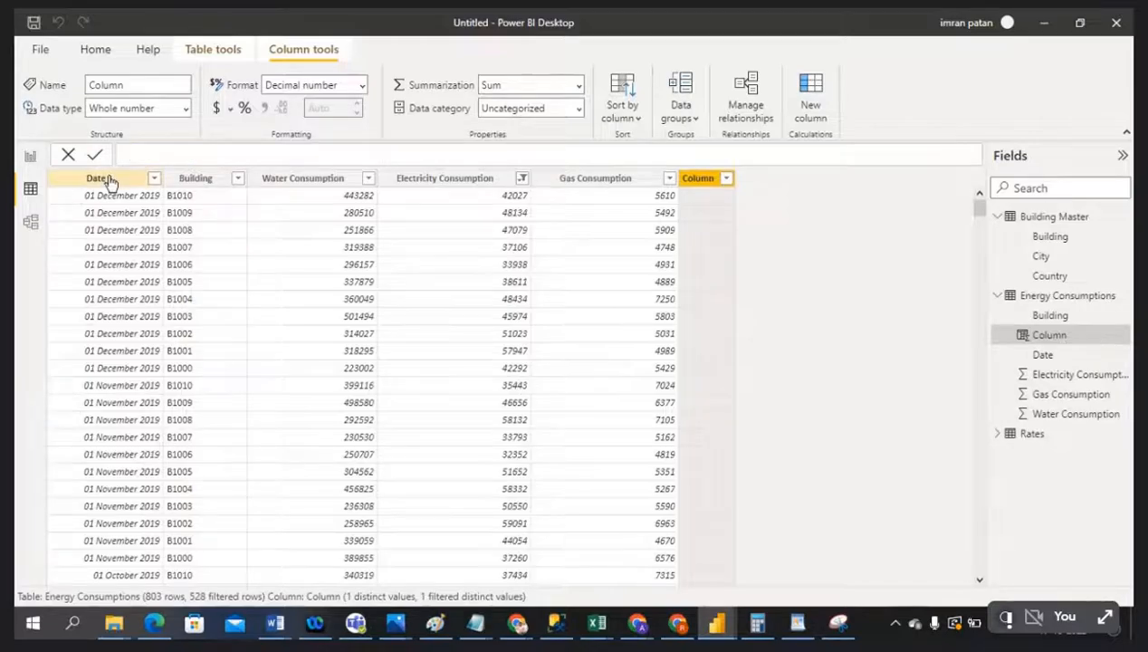
left_click(109, 183)
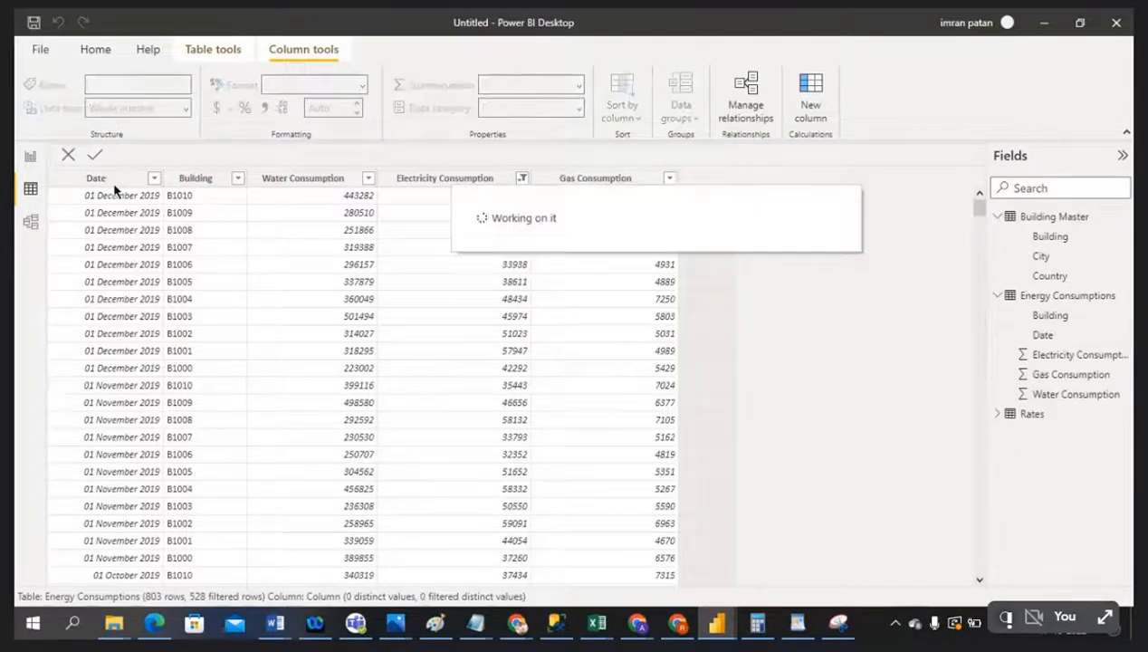
Rename the Date column of the Energy Consumptions table to "DATE Wise"
left_click(108, 178)
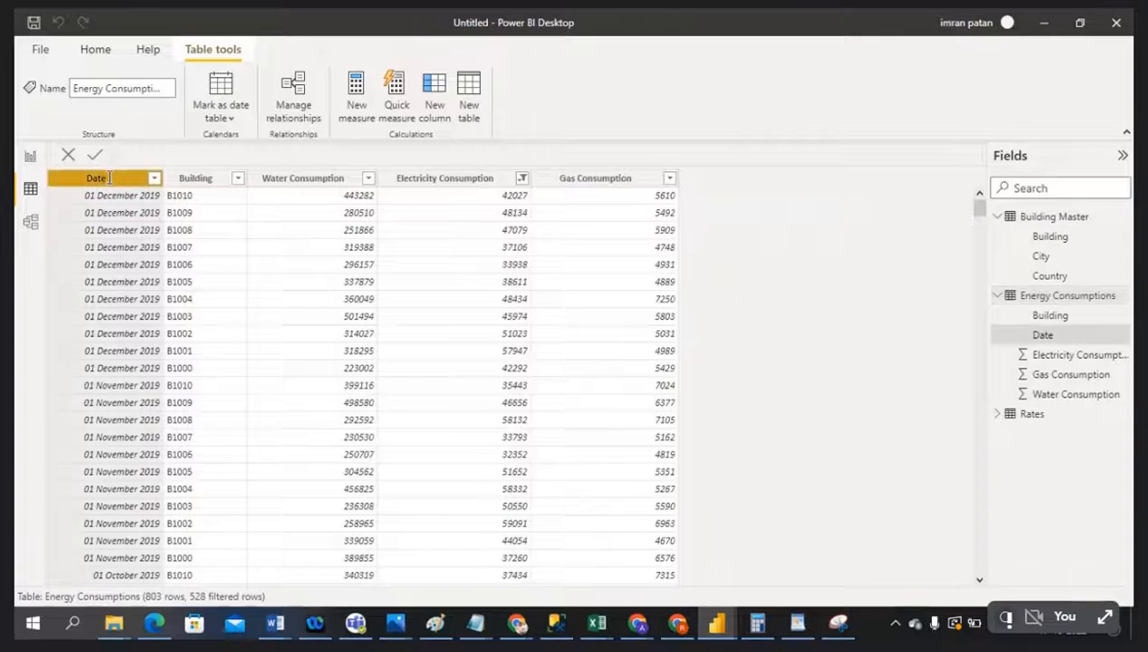
double_click(109, 178)
type("D")
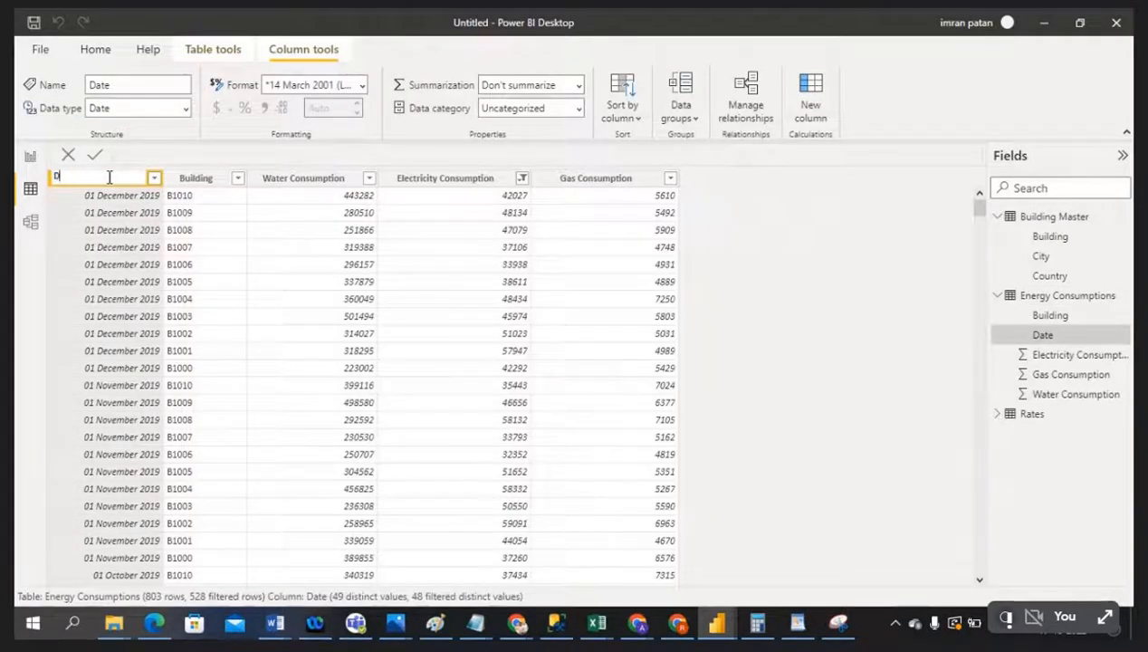
type("AT")
type("E Wise")
key("Escape")
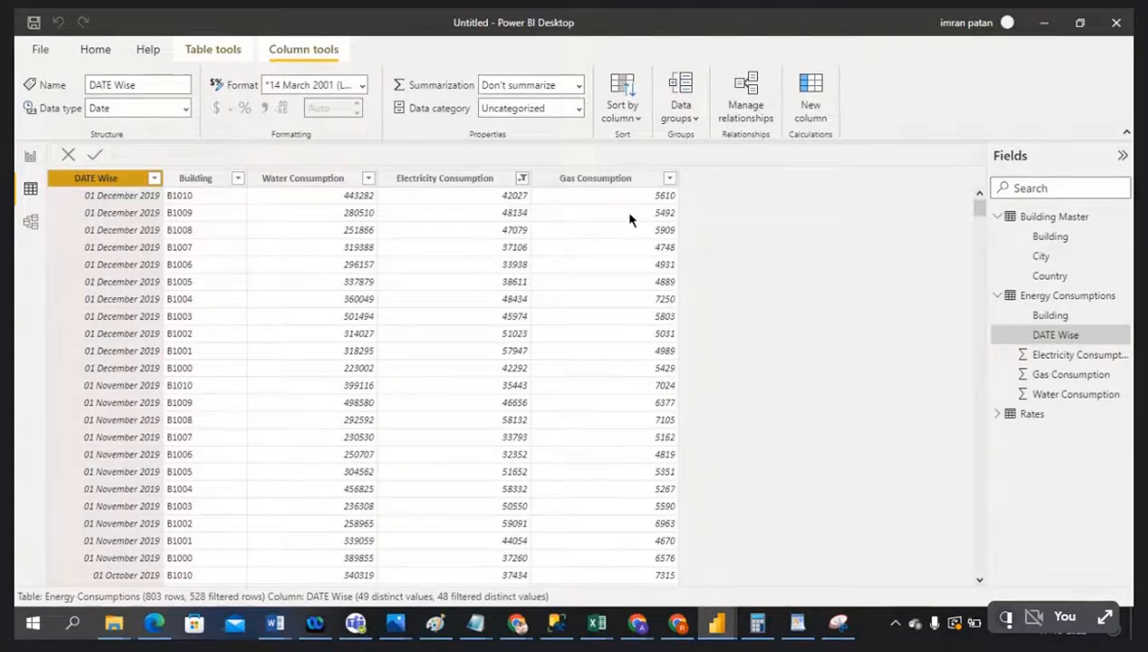
Look over the column creation options for Energy Consumptions, view the Building Master data, and return to the Energy Consumptions data
left_click(1057, 297)
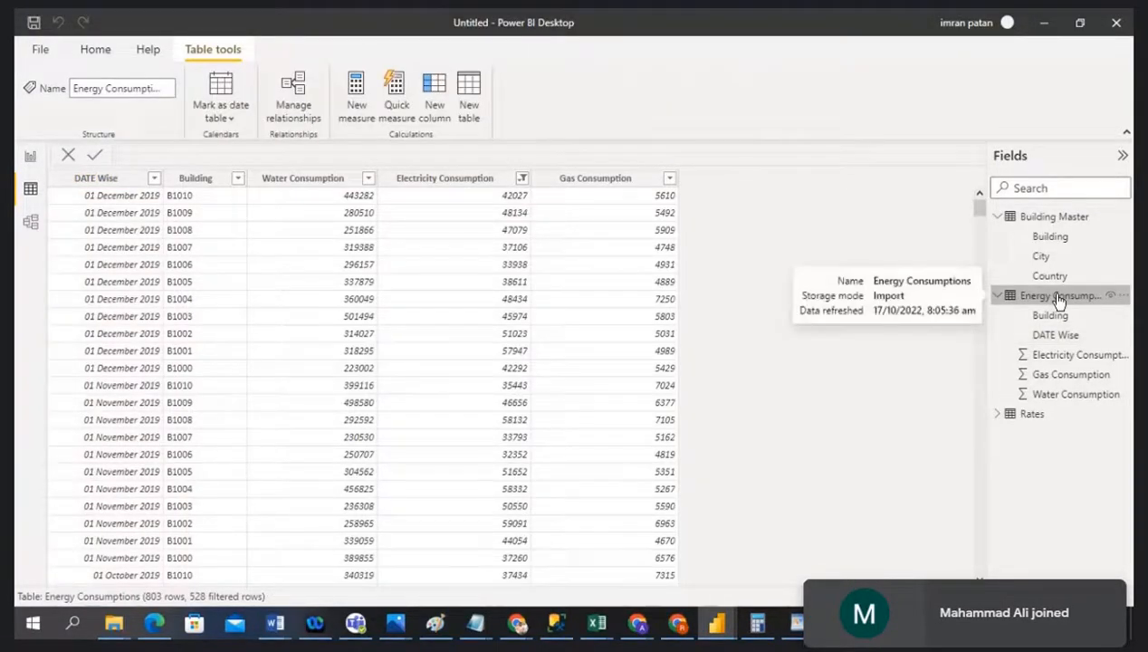
right_click(1058, 298)
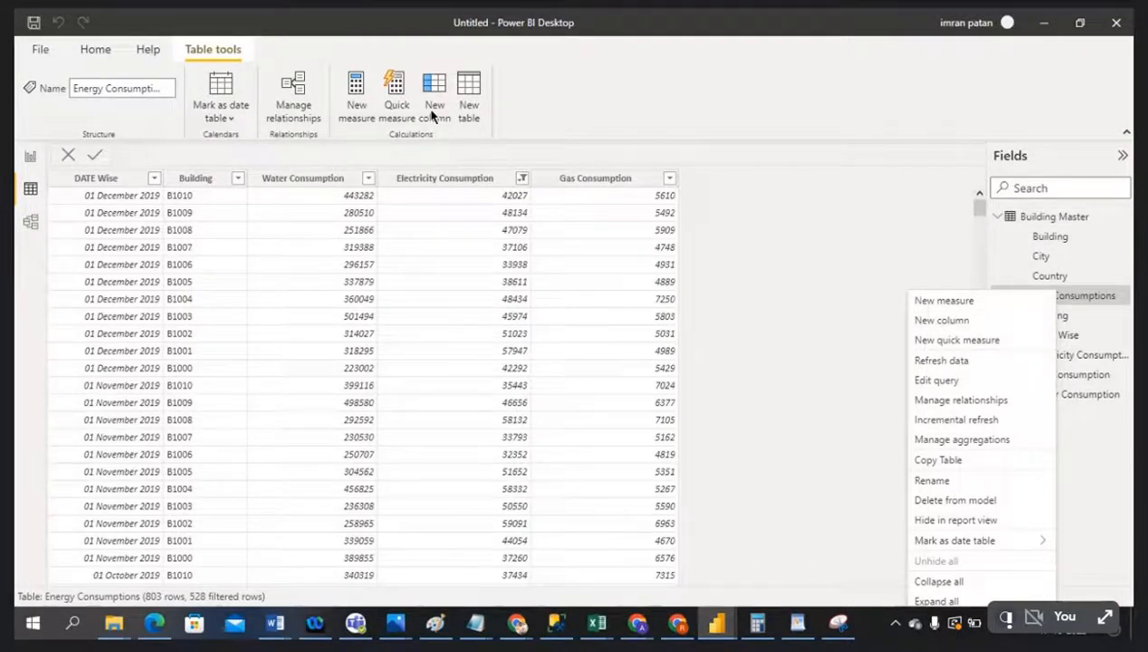
left_click(784, 241)
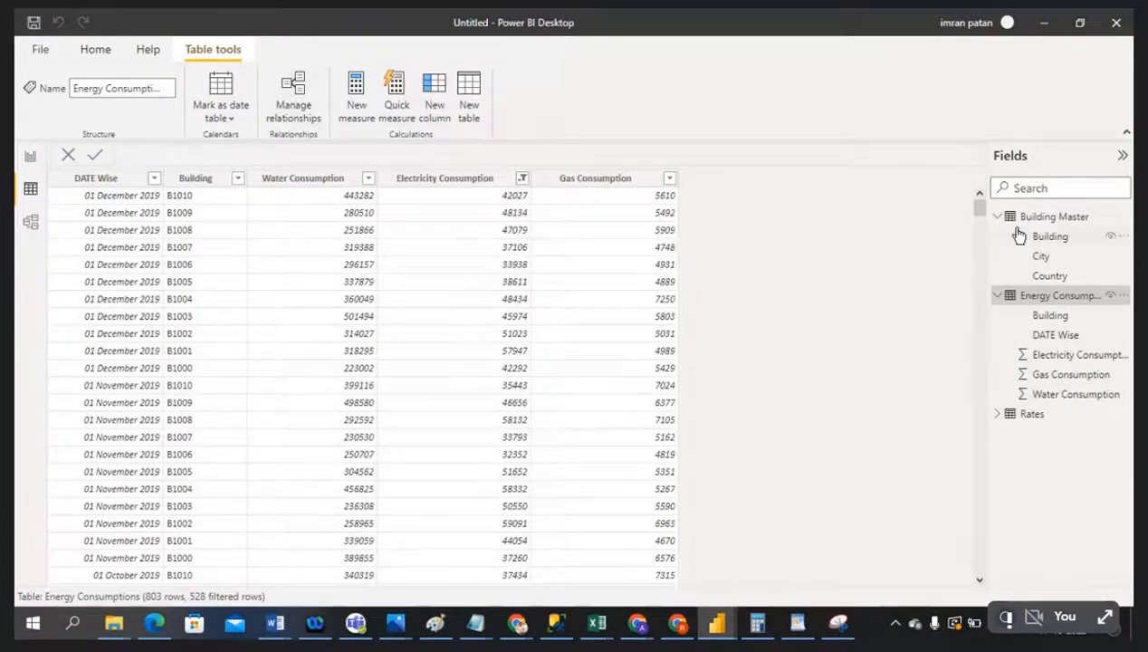
left_click(1060, 217)
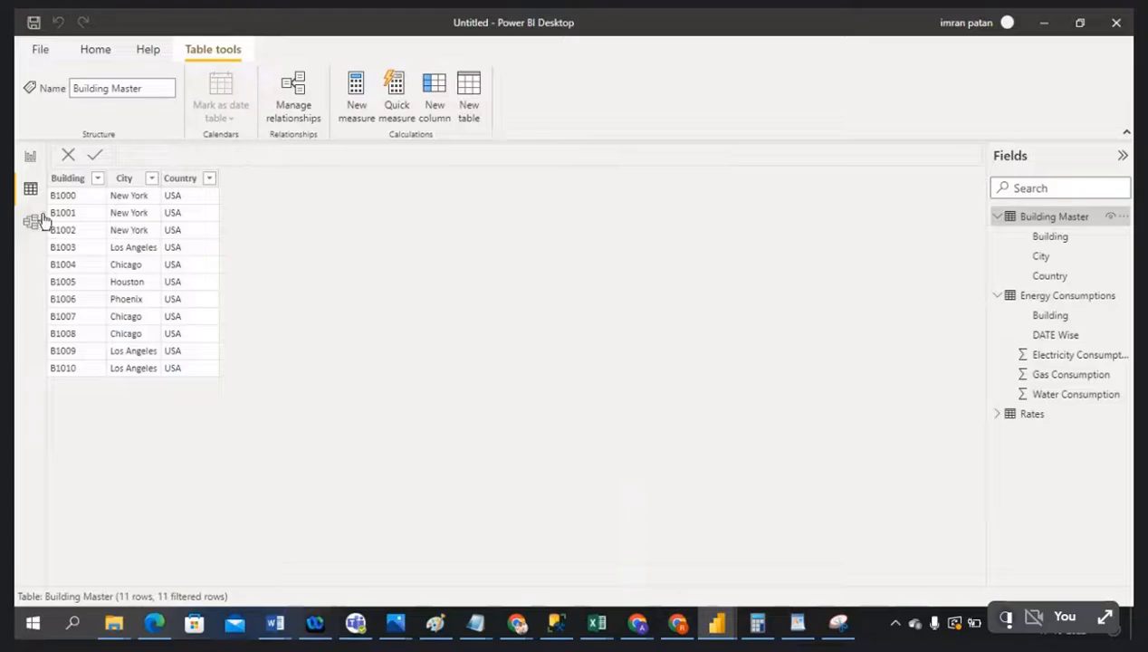
left_click(1055, 302)
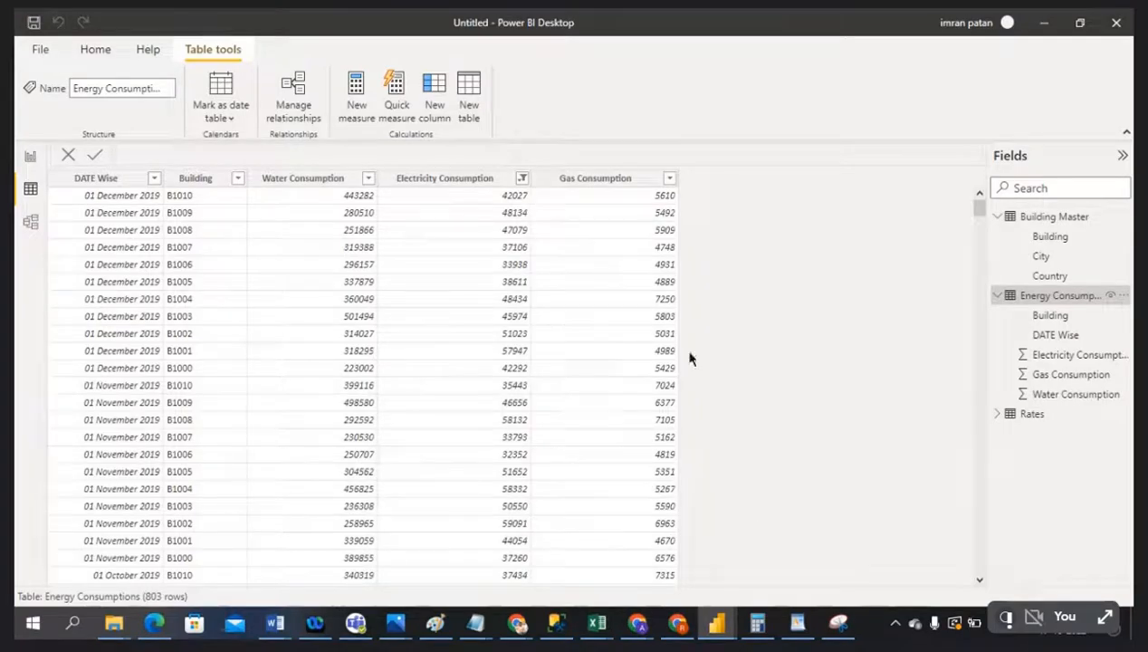
Add a calculated column to the Energy Consumptions table with the formula Year = Year
left_click(434, 105)
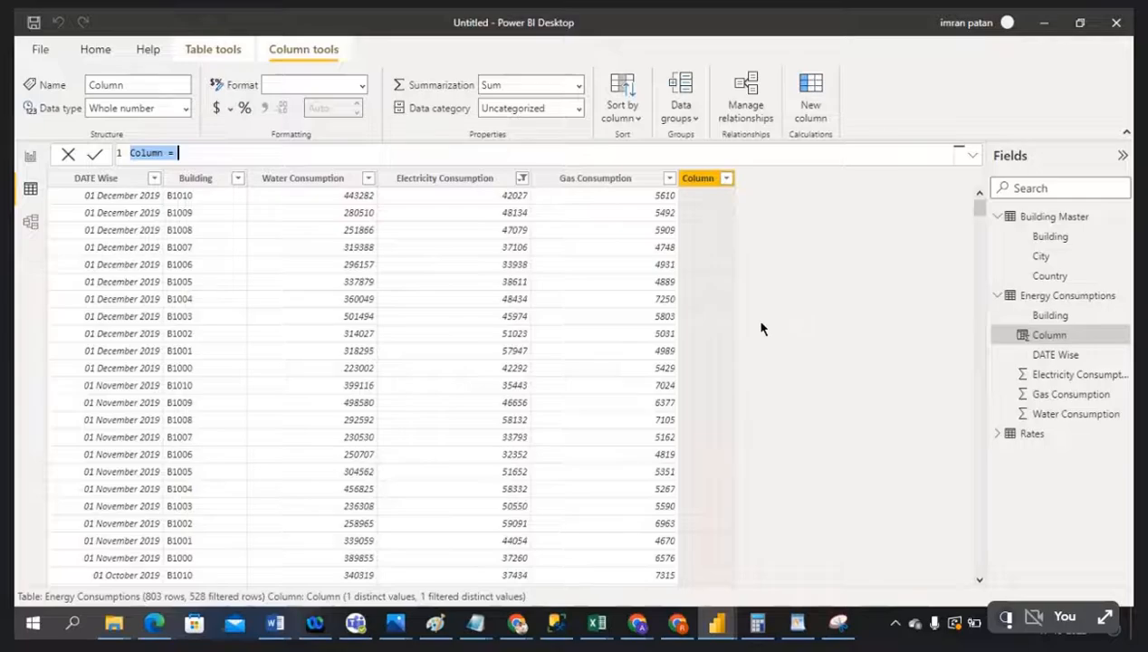
type("Ye")
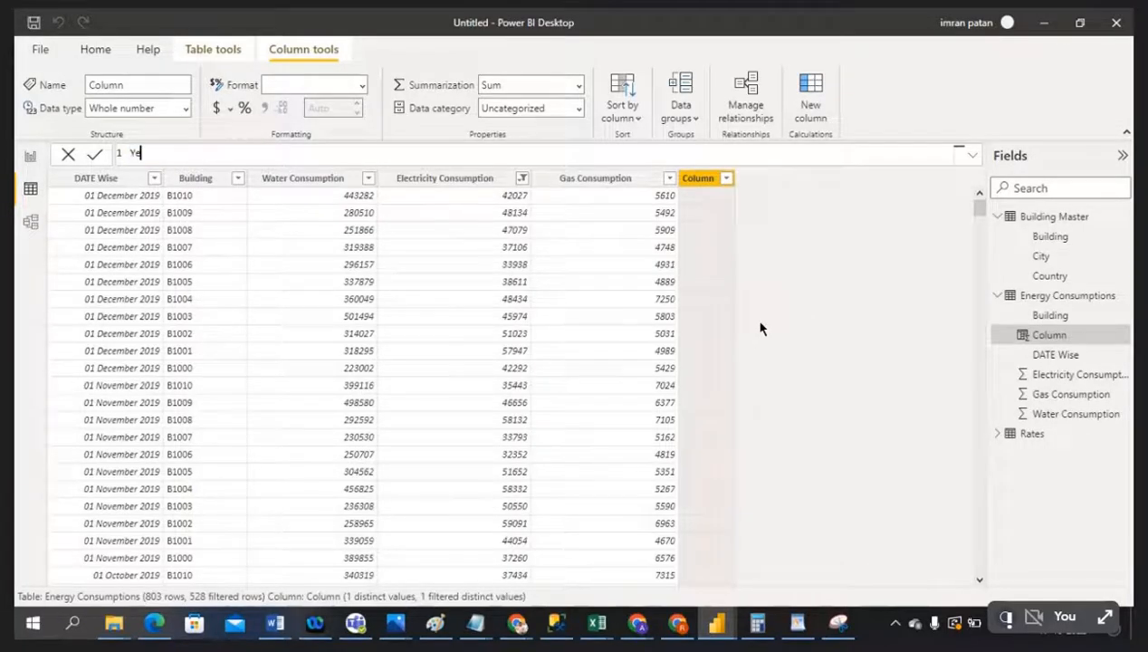
type("ar")
type("yea")
type("ar")
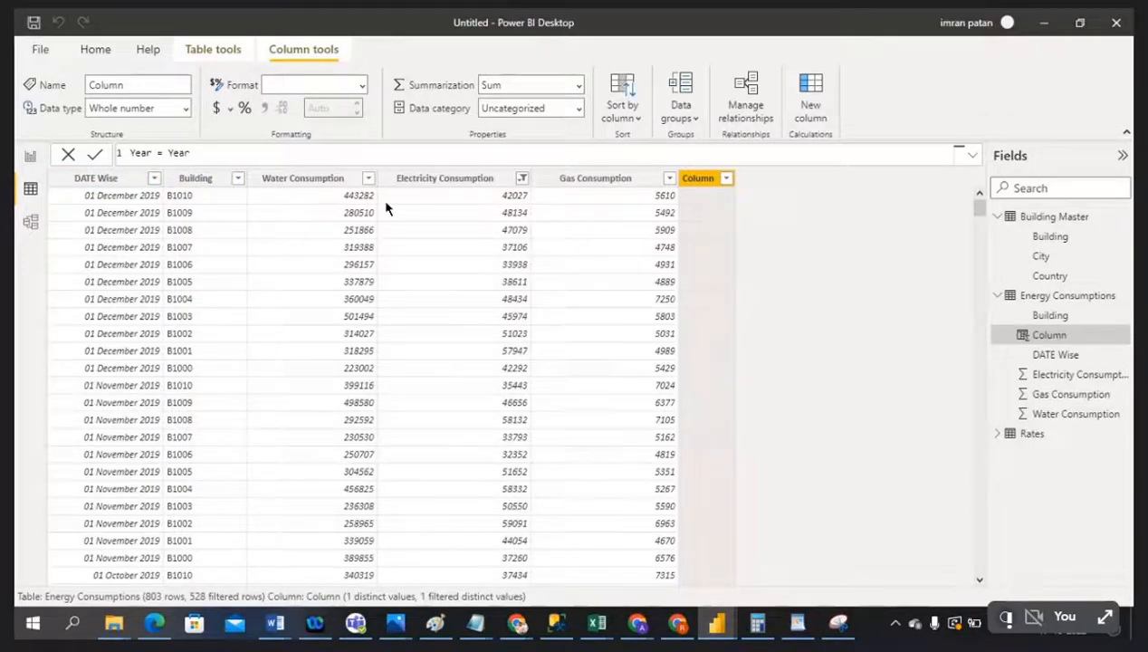
key("Return")
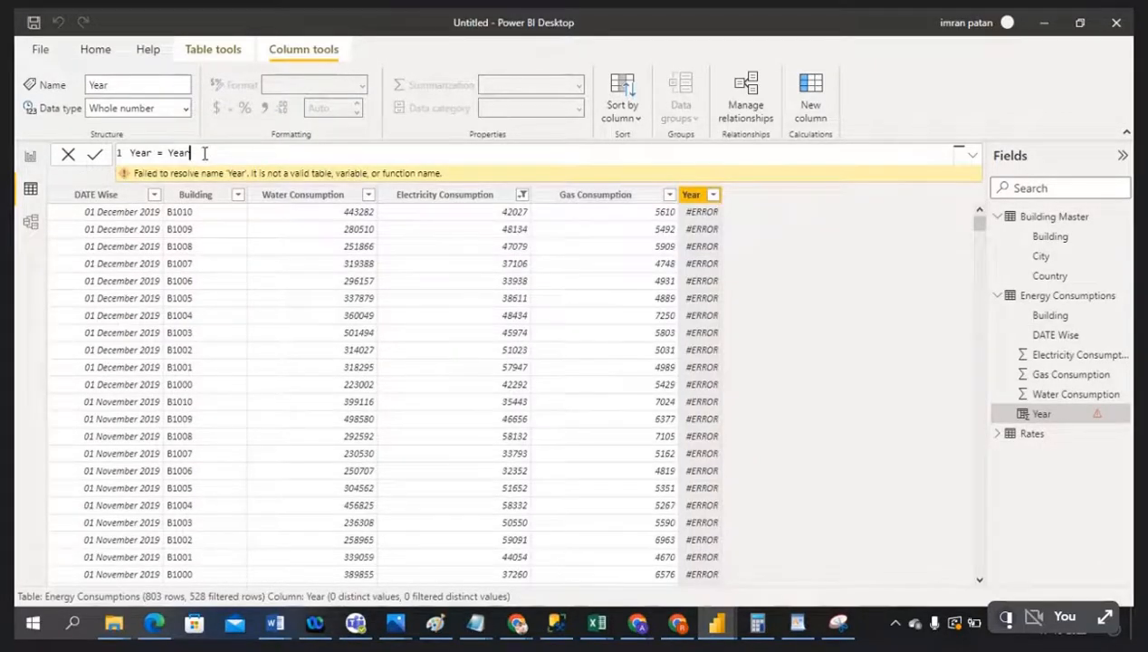
Delete the faulty Year column from the Energy Consumptions table and confirm the deletion
left_click(204, 153)
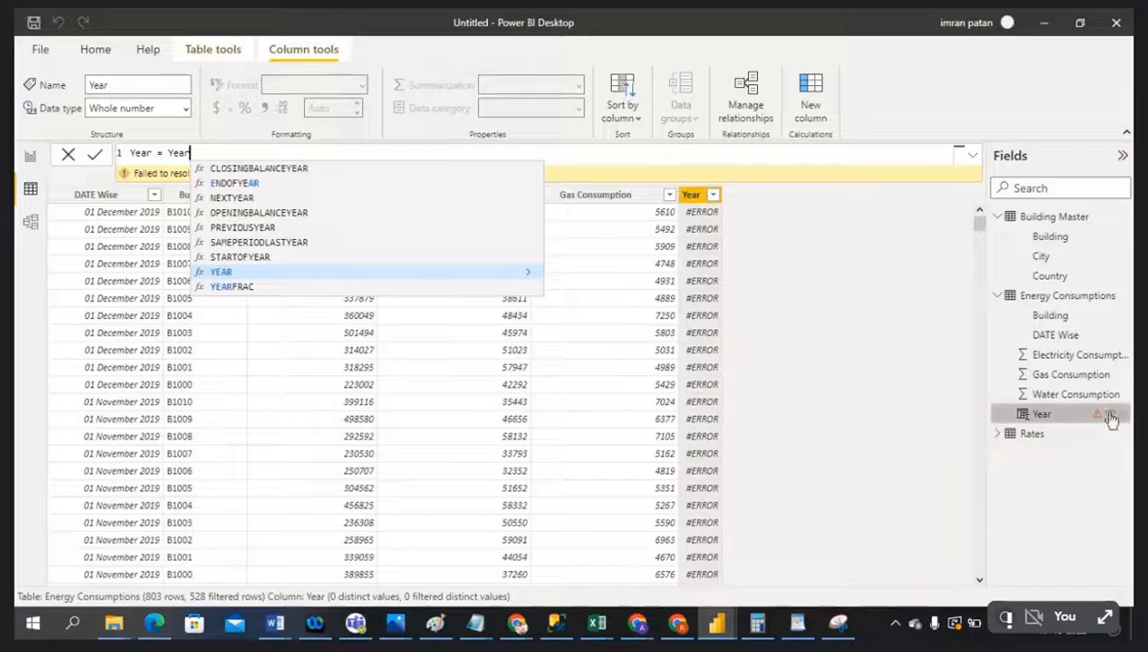
left_click(1124, 417)
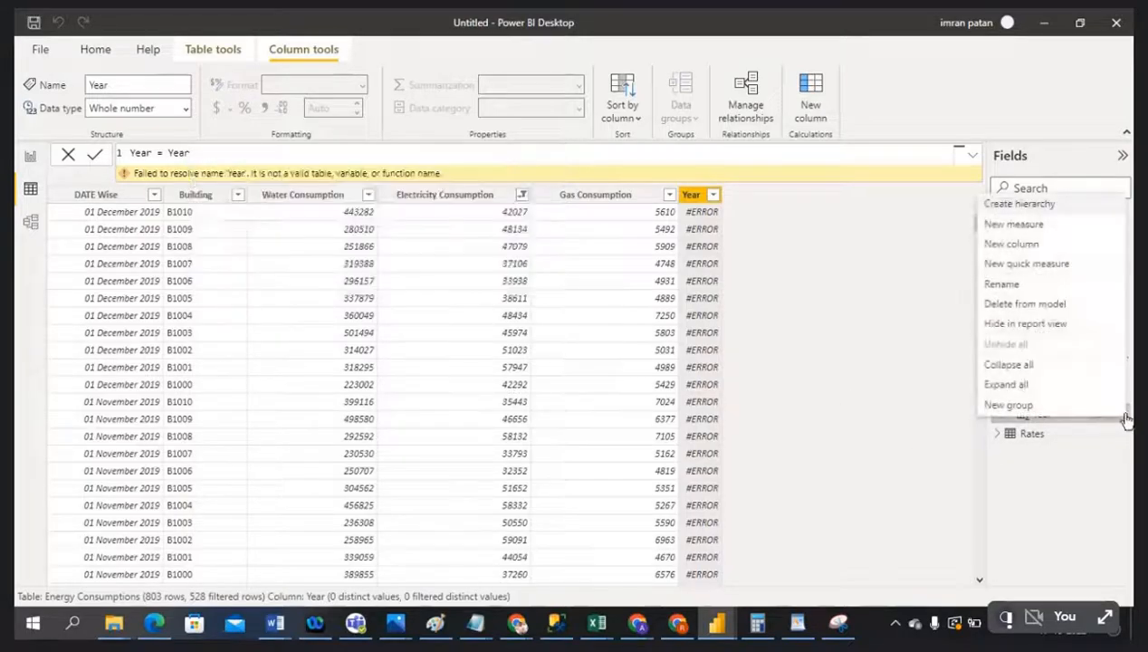
left_click(1044, 306)
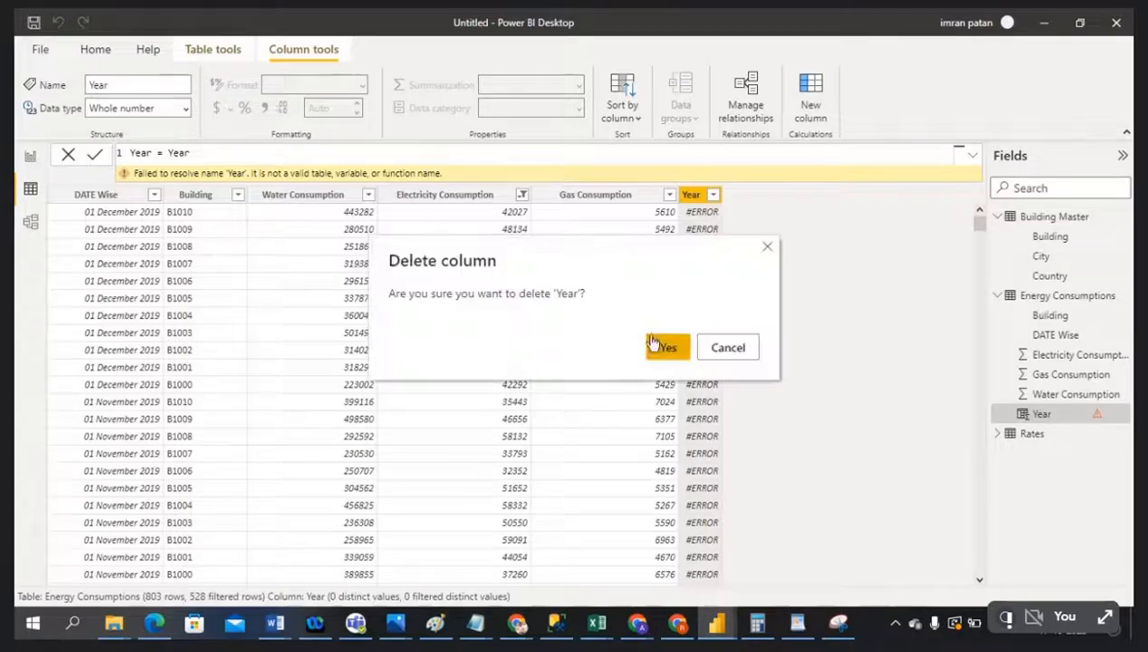
left_click(669, 346)
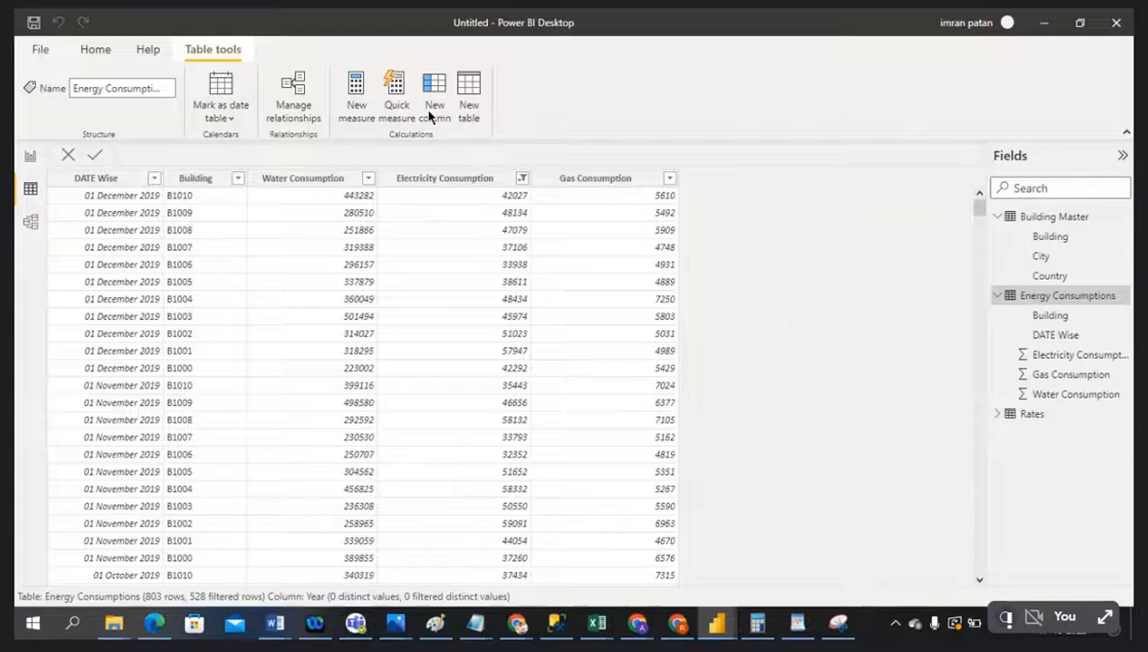
Start a new calculated column named Year in the Energy Consumptions table, using the YEAR function
left_click(432, 115)
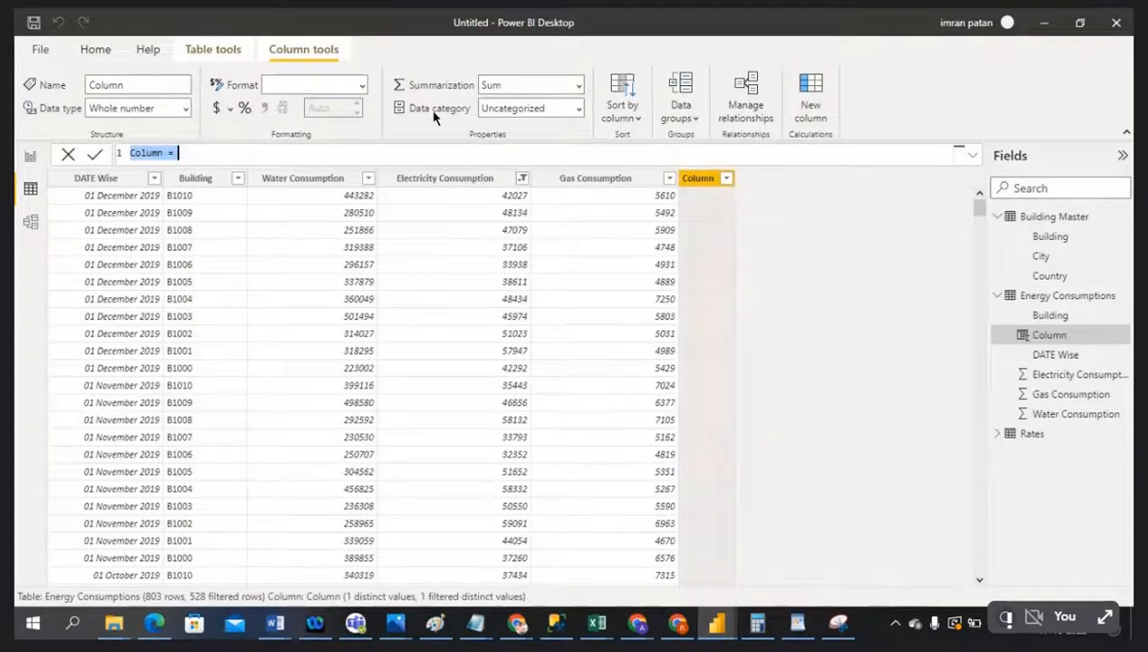
type("Year")
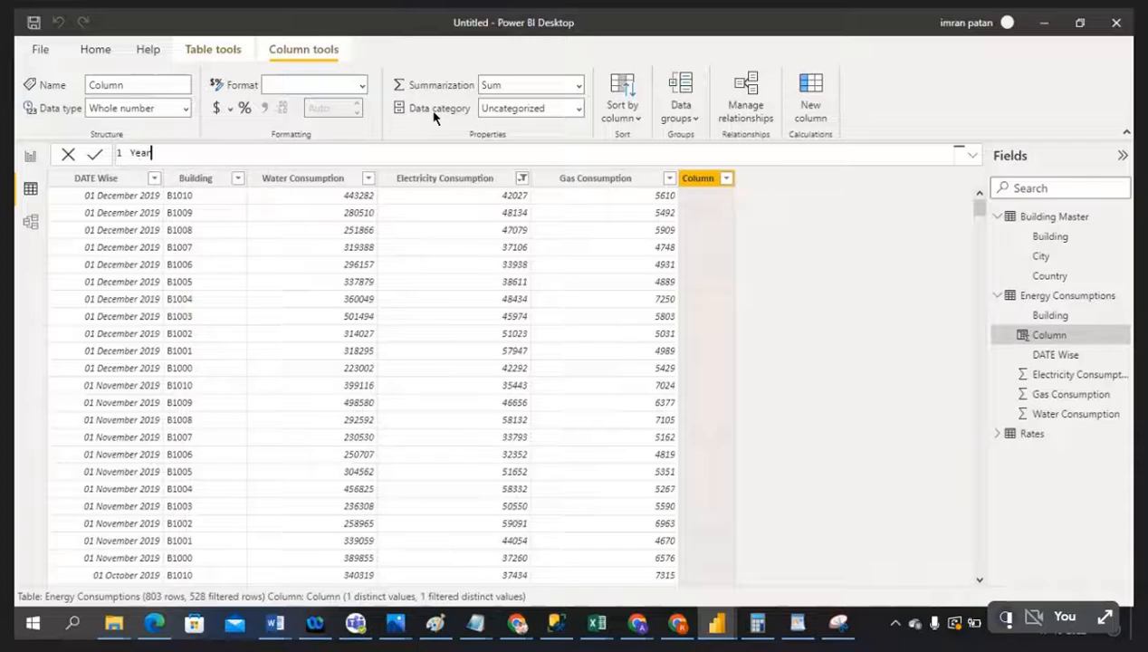
type(" = yea")
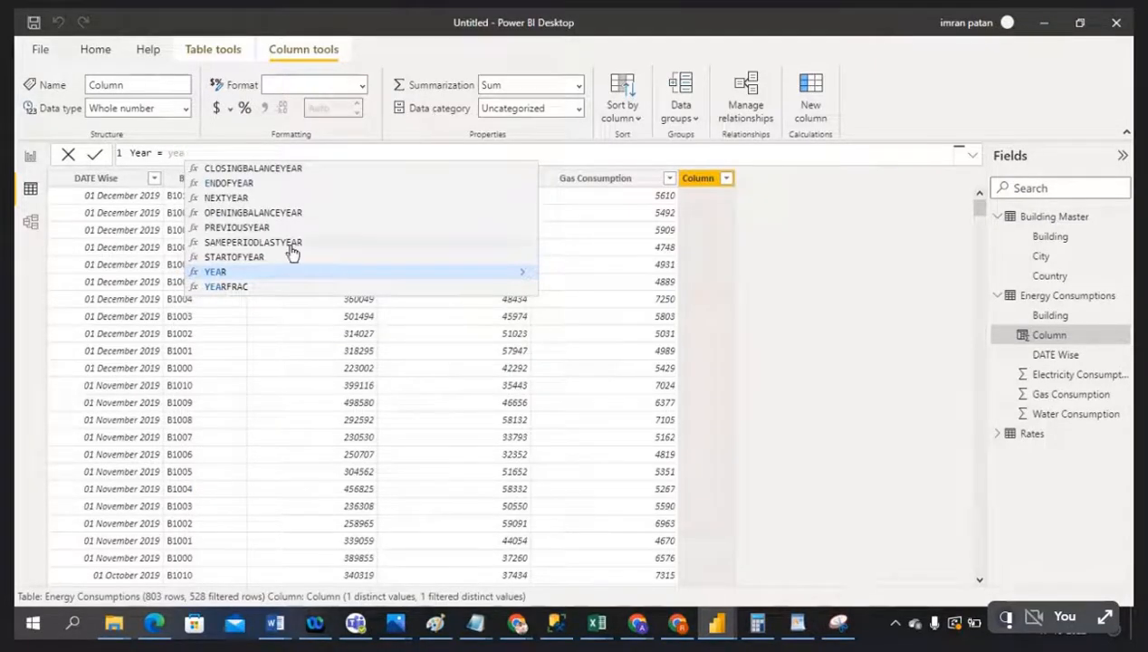
left_click(244, 273)
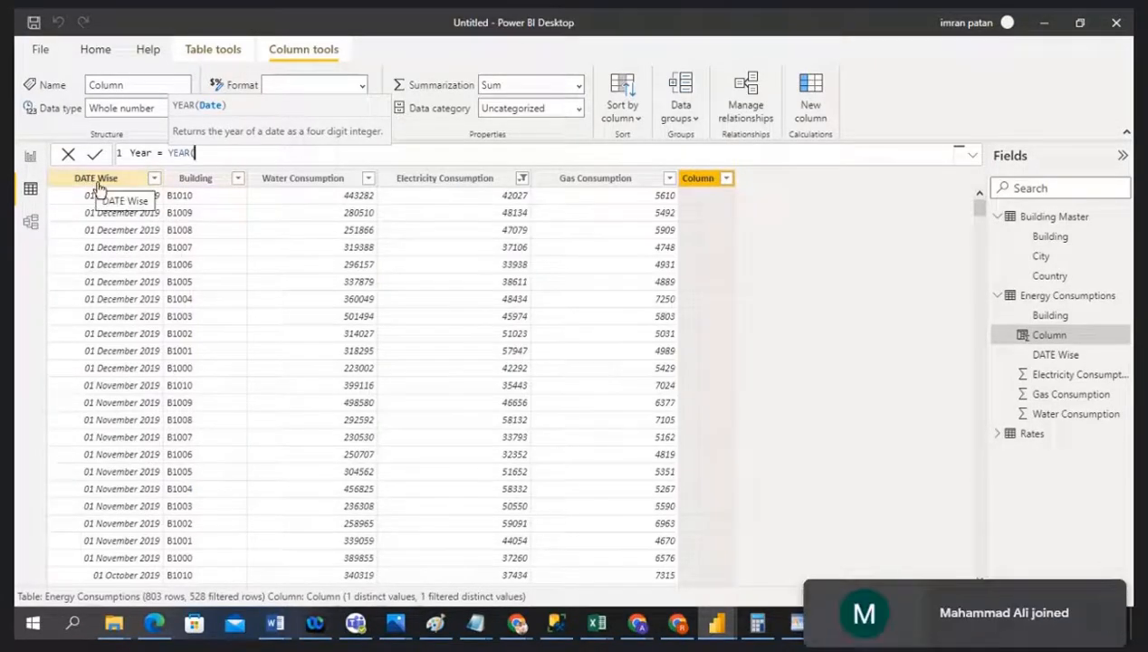
Enter 'Energy Consumptions'[DATE Wise] as the date argument of the YEAR function
type("date")
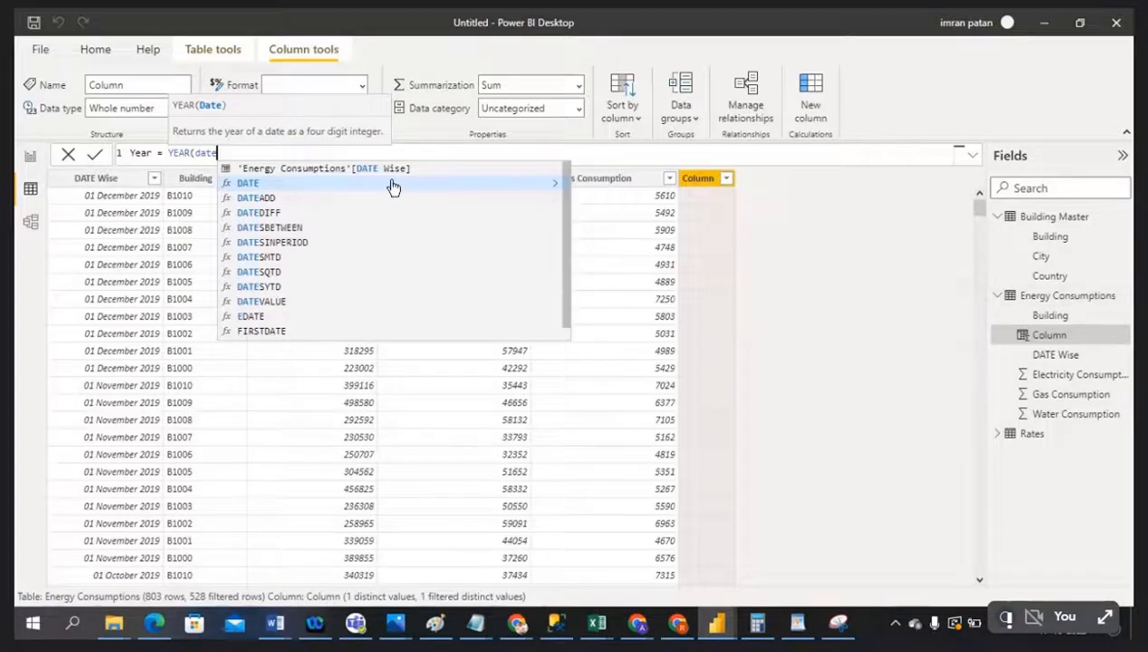
left_click(20, 145)
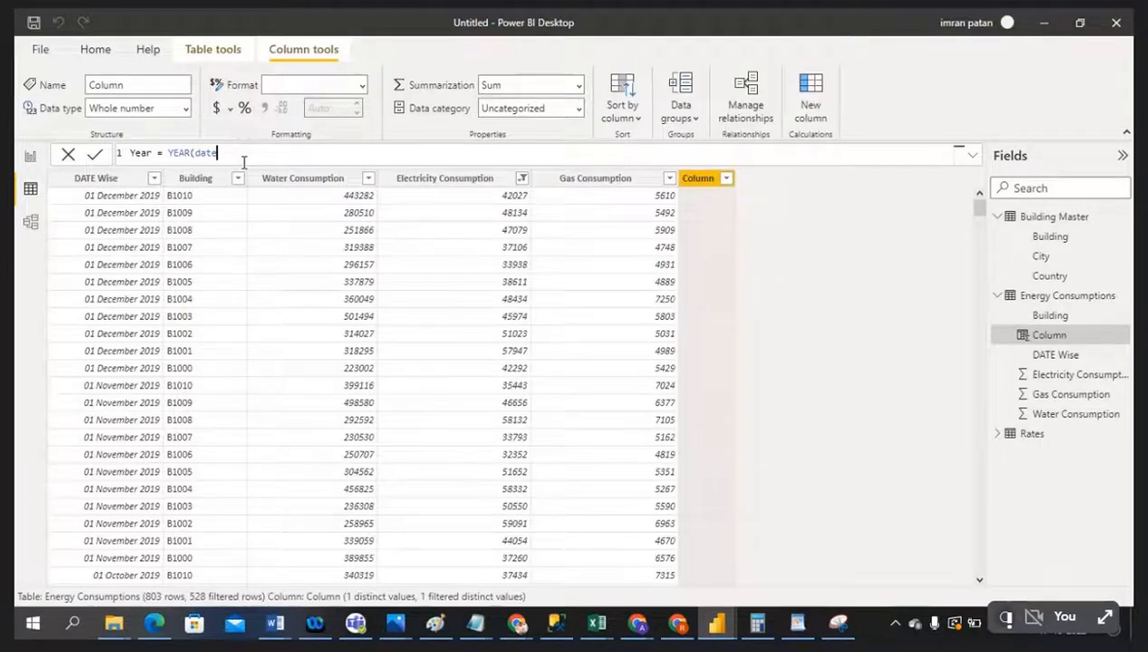
type("wi")
key("BackSpace")
key("BackSpace")
key("BackSpace")
key("BackSpace")
type("d")
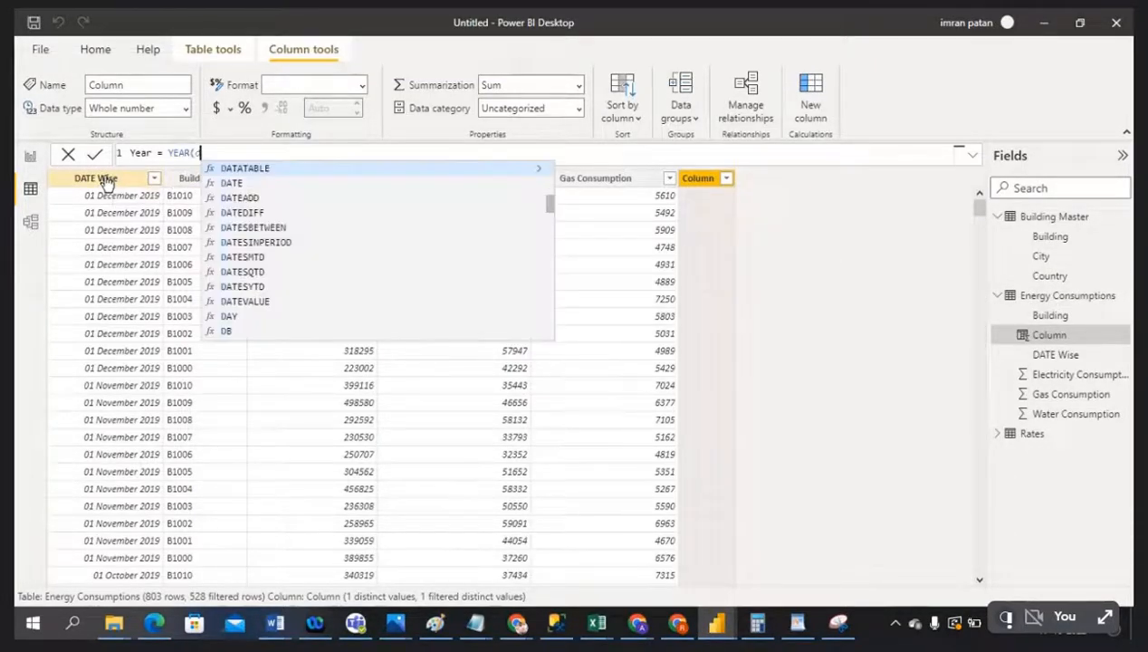
type("ate")
key("BackSpace")
key("BackSpace")
key("BackSpace")
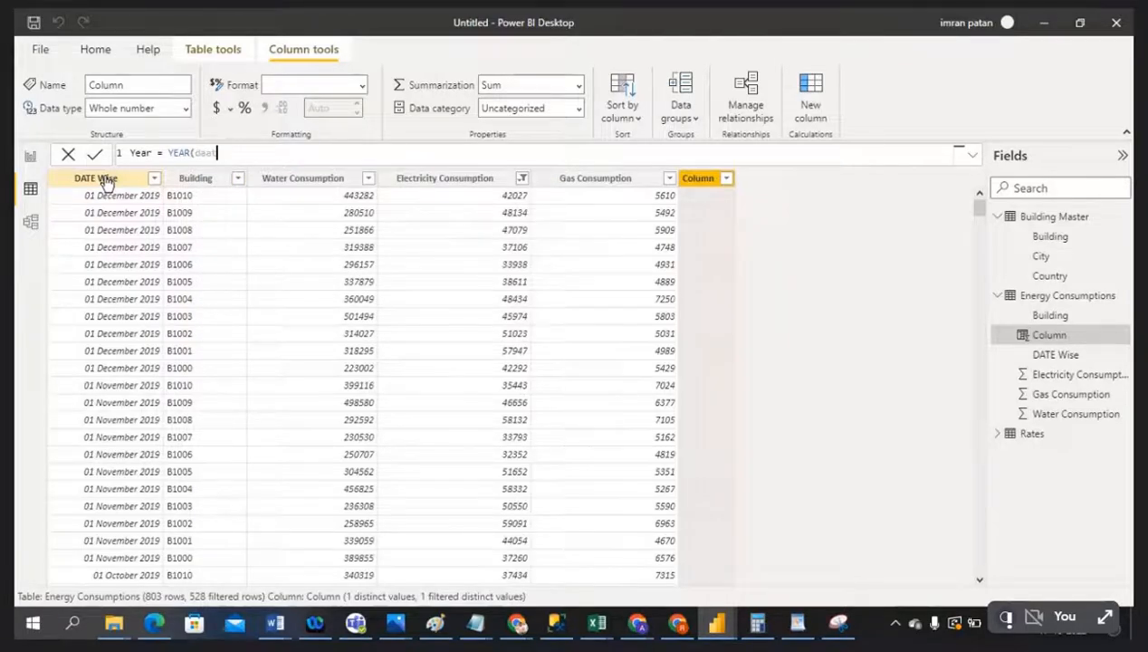
type("te")
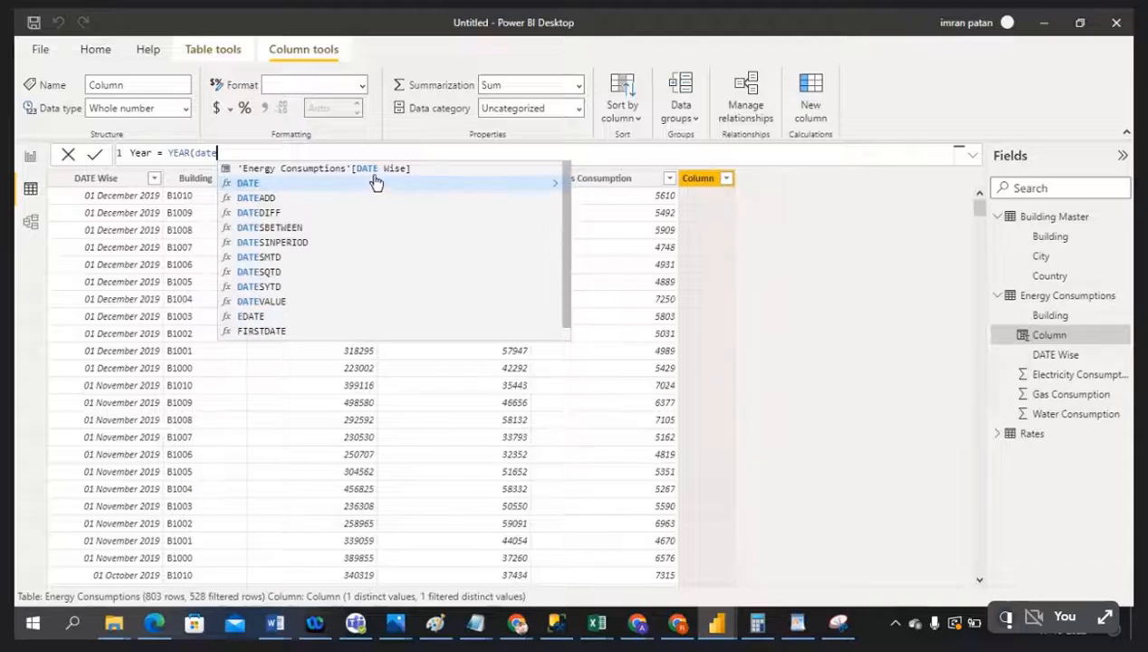
left_click(380, 170)
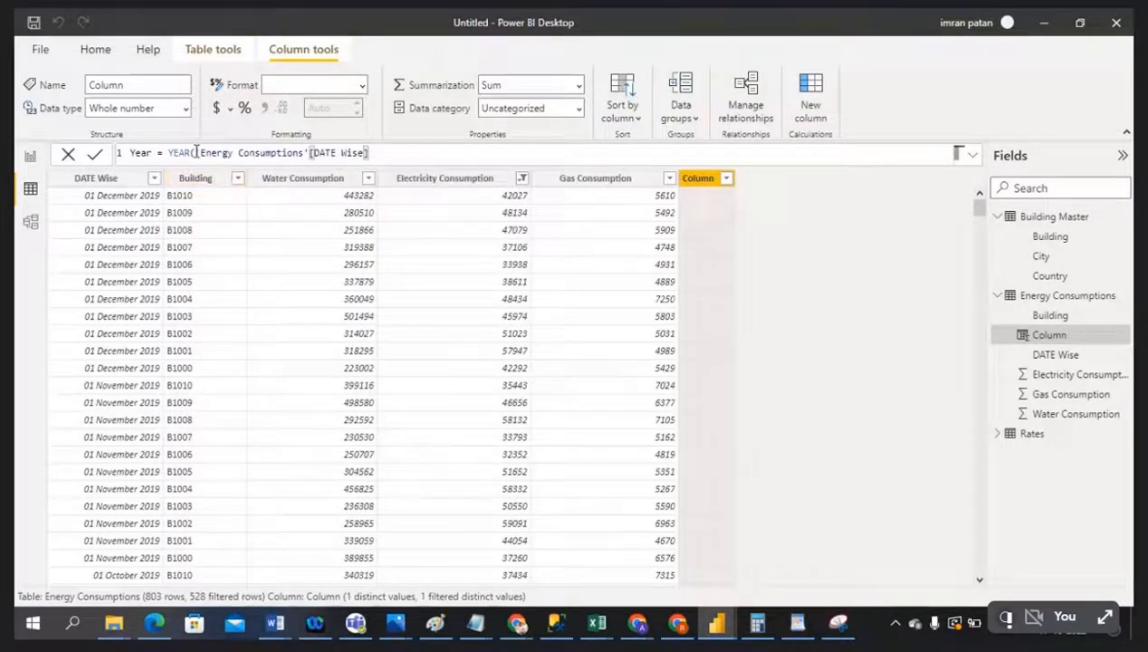
Complete and commit the formula Year = YEAR('Energy Consumptions'[DATE Wise])
left_click_drag(196, 153, 308, 153)
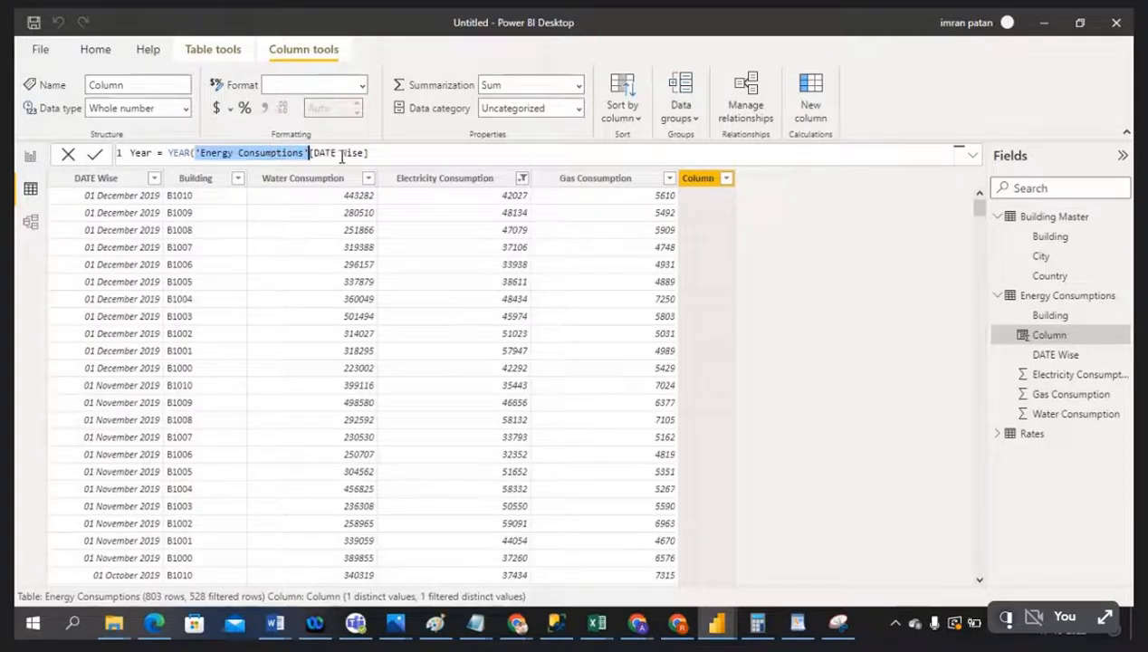
left_click(382, 155)
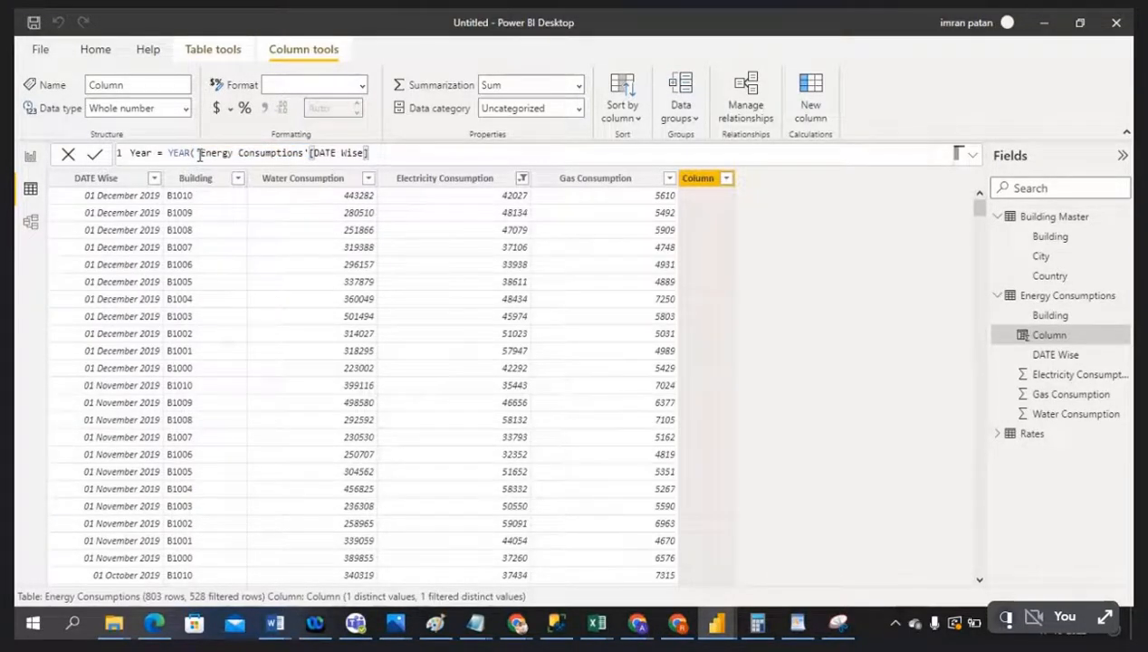
type(")")
left_click_drag(197, 153, 370, 153)
left_click(374, 153)
double_click(188, 153)
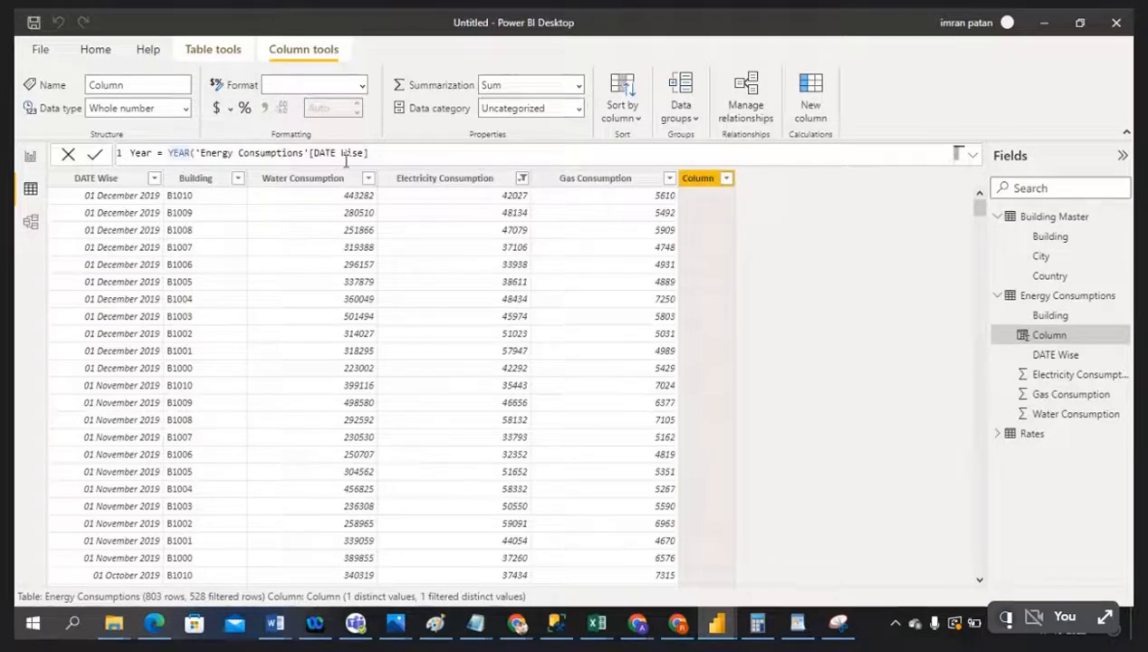
left_click(385, 156)
type(")")
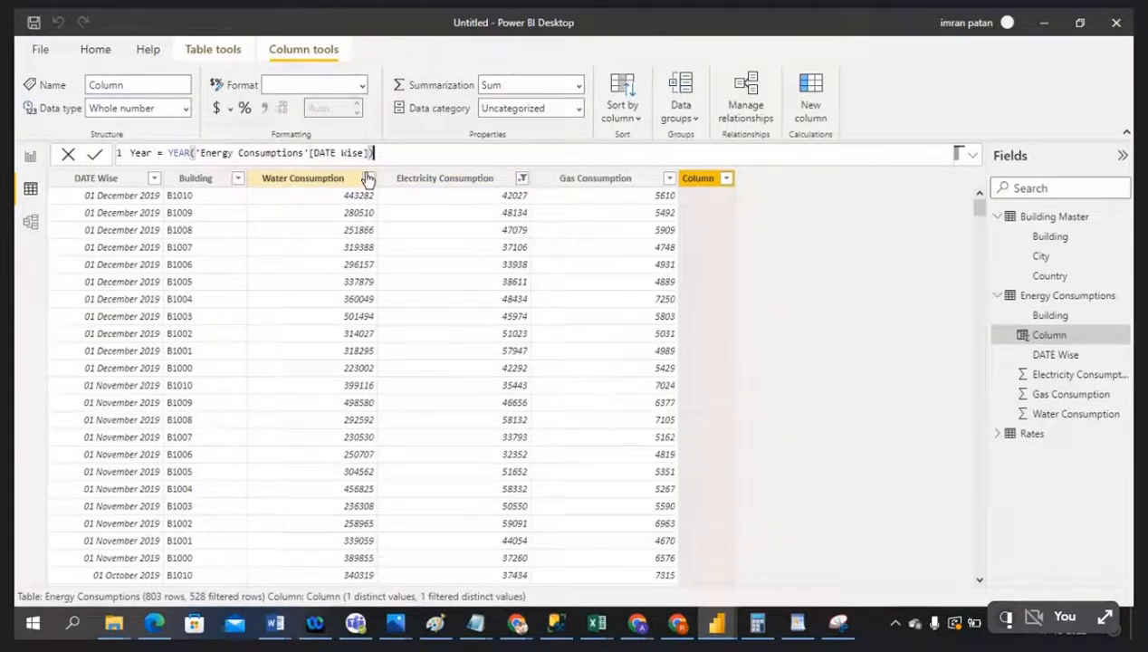
left_click(97, 155)
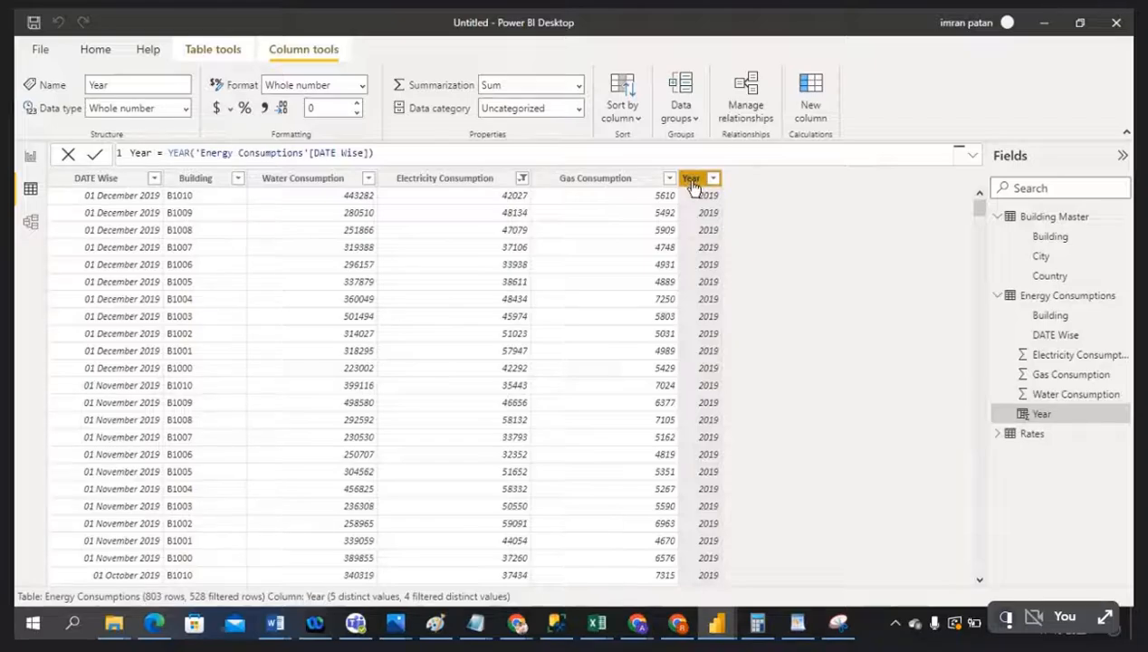
Compare the DATE Wise dates with the Year values in the first rows of Energy Consumptions
left_click(116, 179)
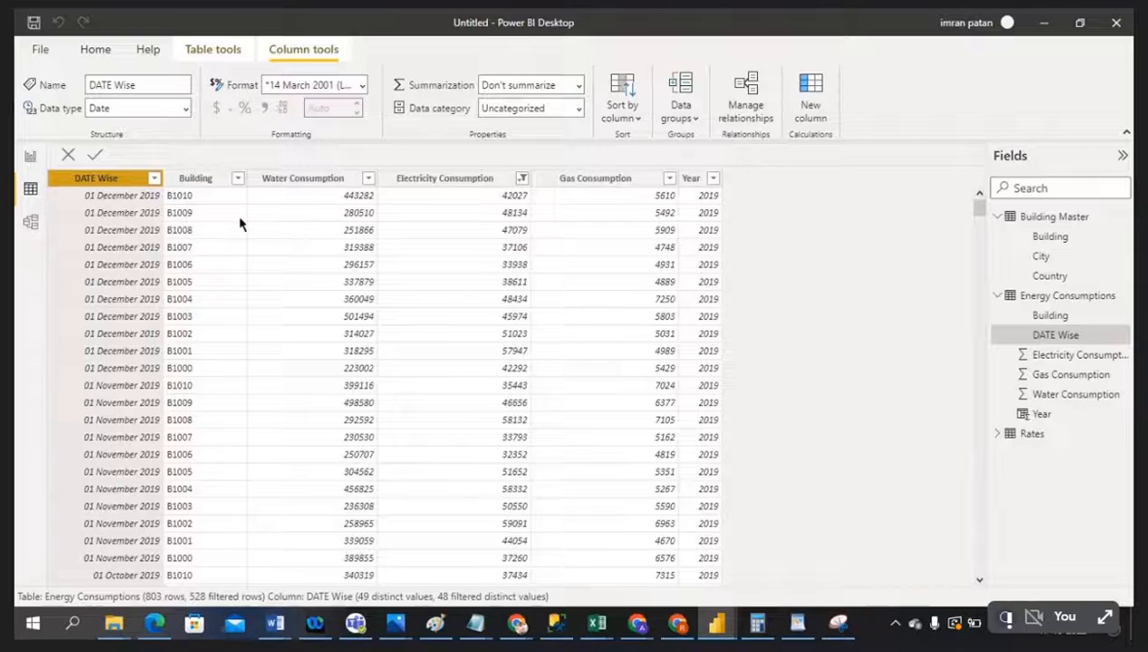
left_click(699, 198)
left_click(149, 214)
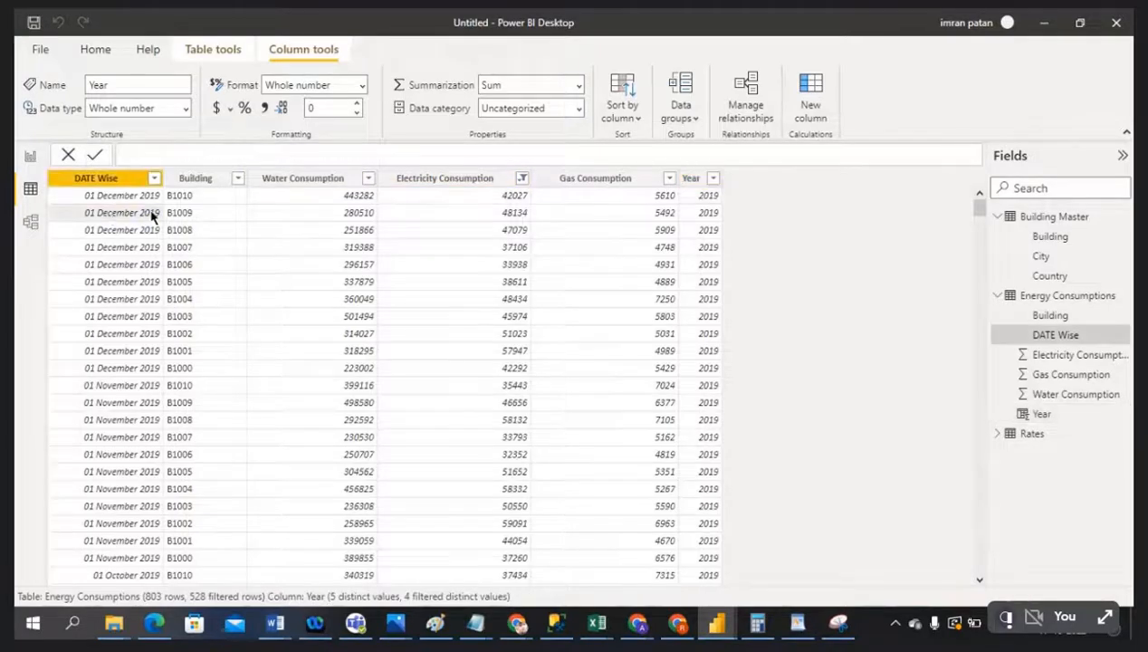
left_click(712, 215)
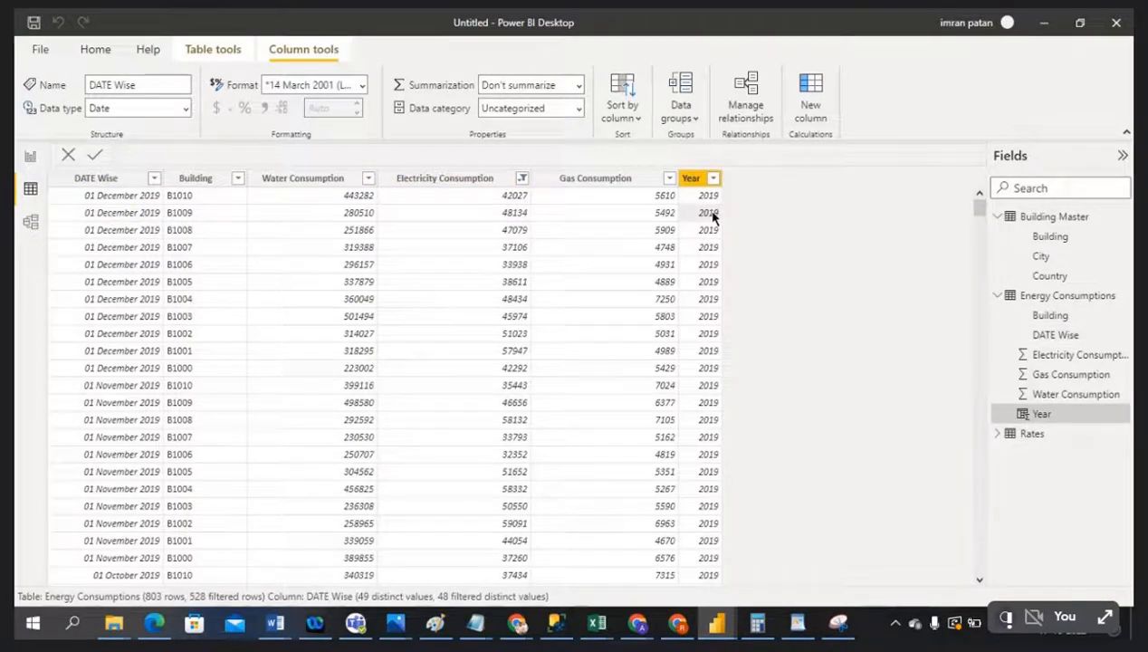
left_click(138, 232)
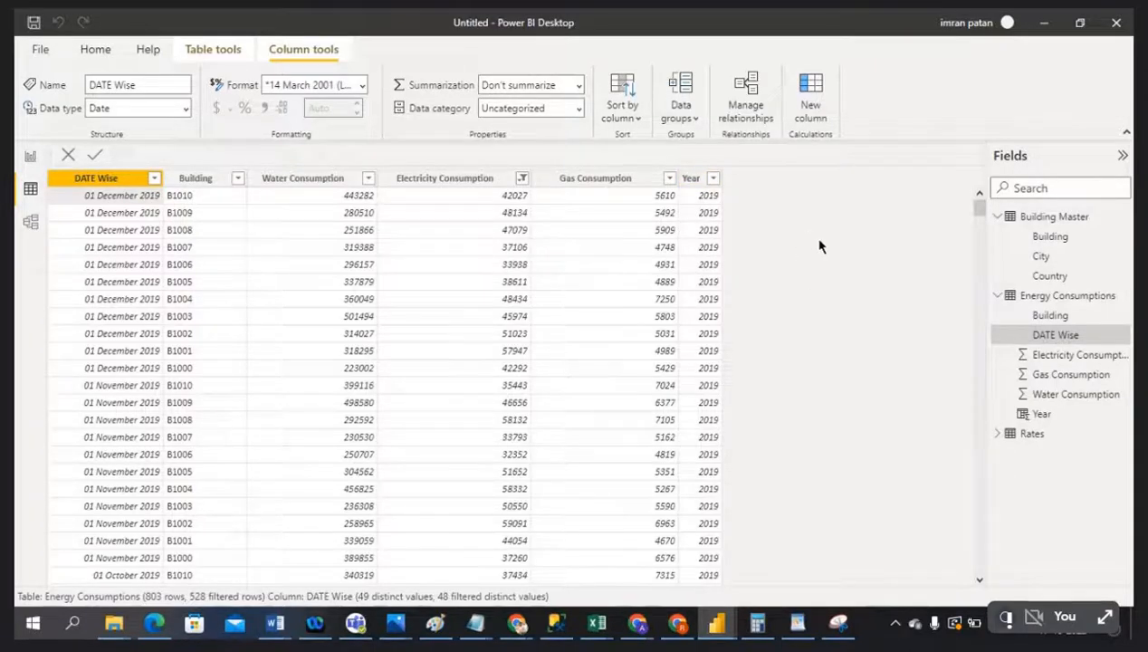
Start another calculated column in Energy Consumptions and name it Month Name, leaving its expression empty
left_click(813, 113)
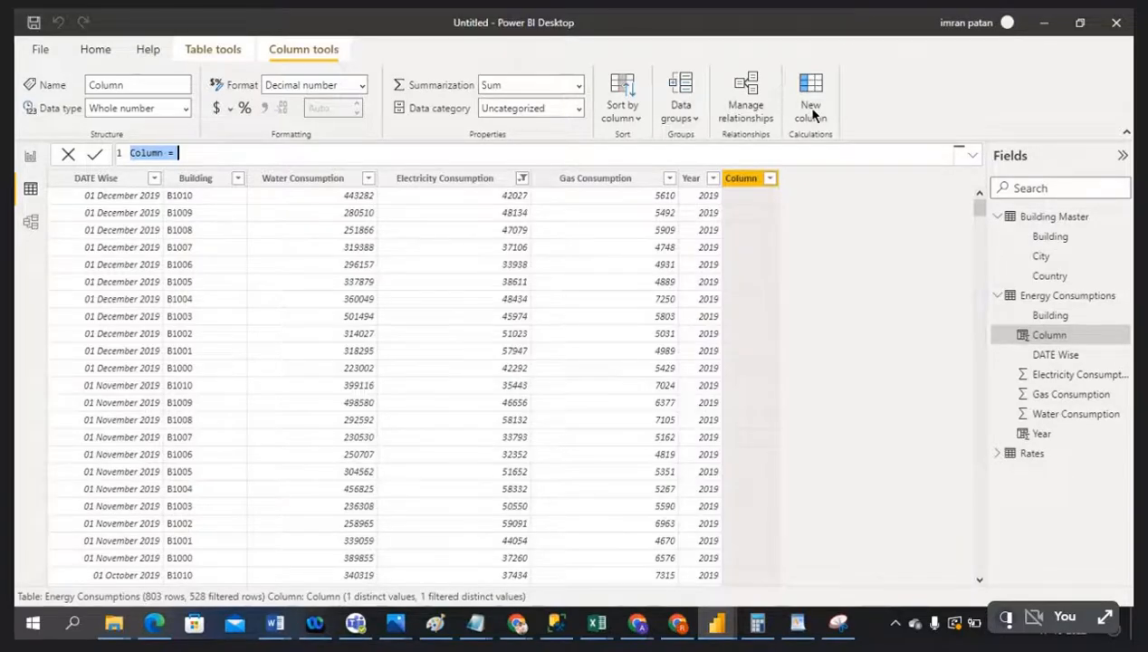
type("Month ")
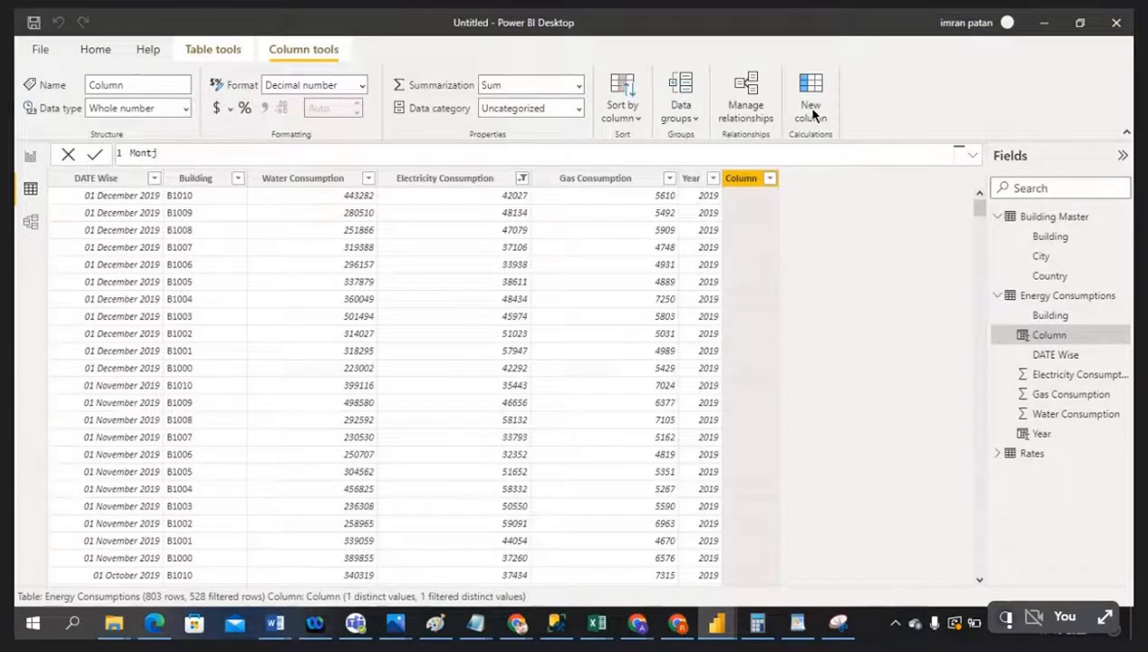
type("Name")
type("Mont")
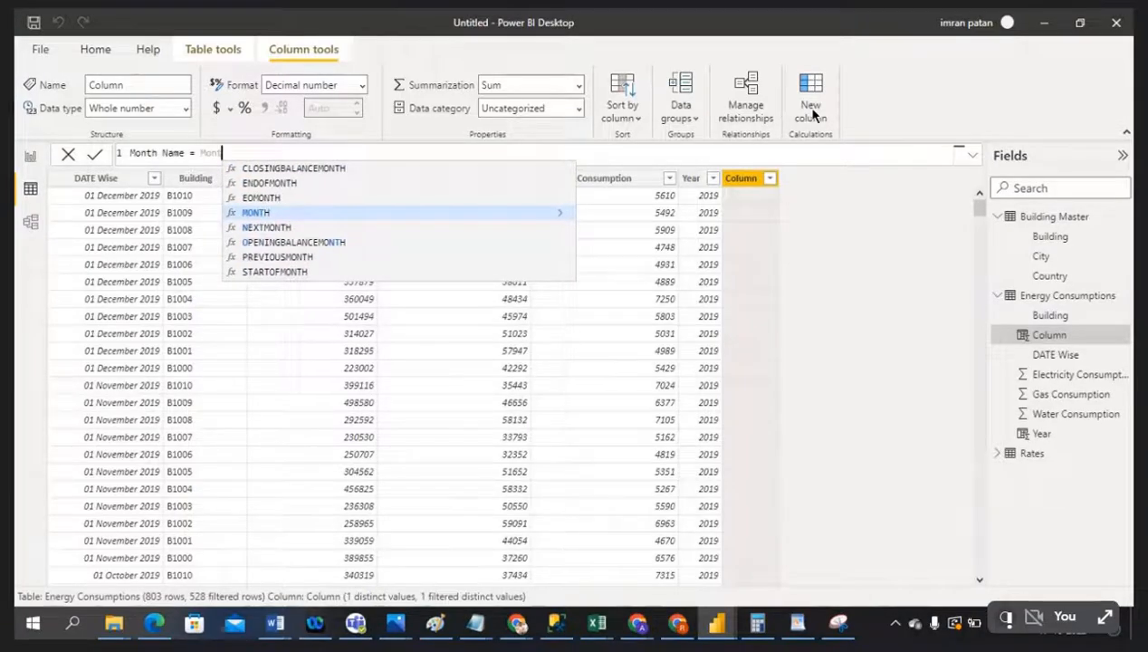
key("BackSpace")
key("BackSpace")
key("BackSpace")
key("BackSpace")
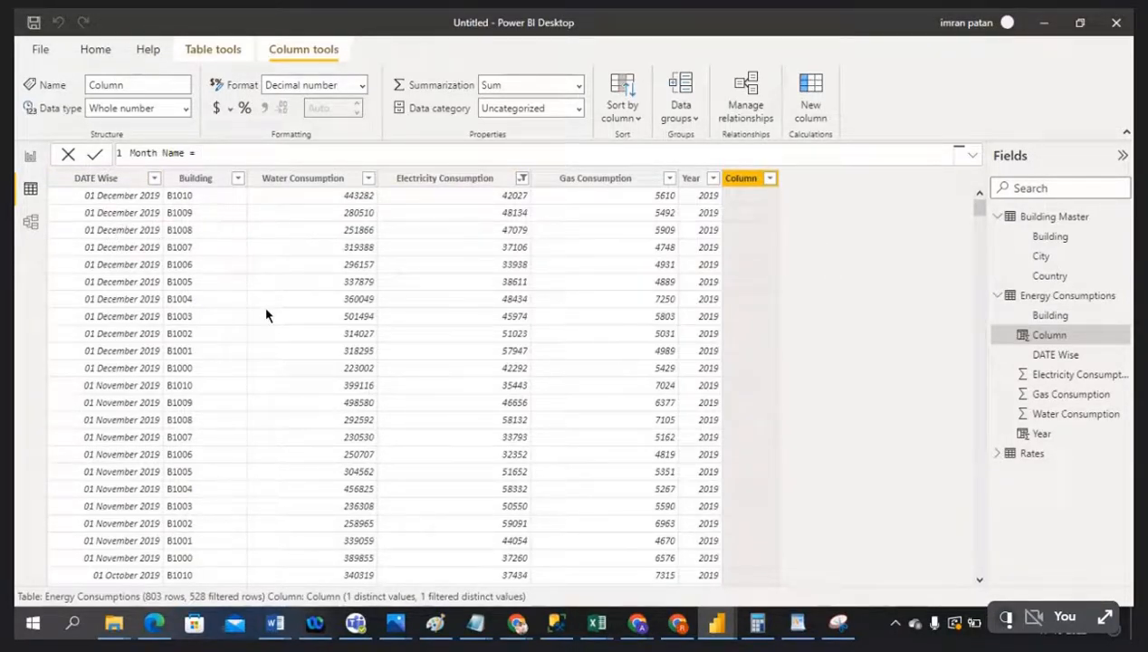
Define the Month Name column as FORMAT('Energy Consumptions'[DATE Wise],"MMM") and commit the formula
type("For")
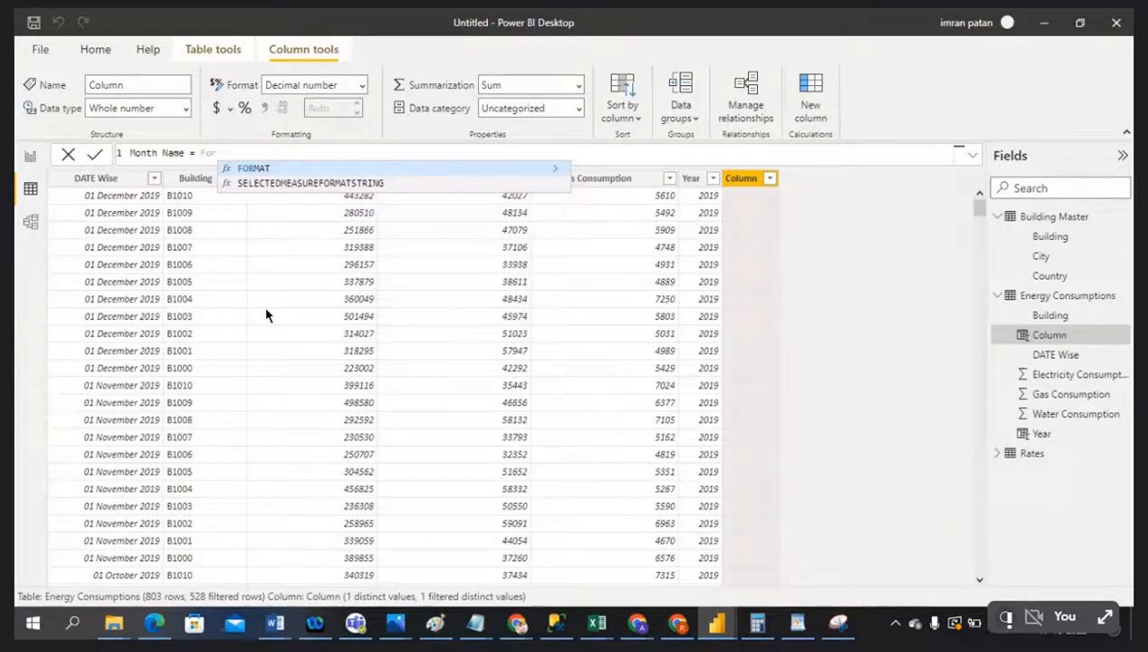
left_click(271, 169)
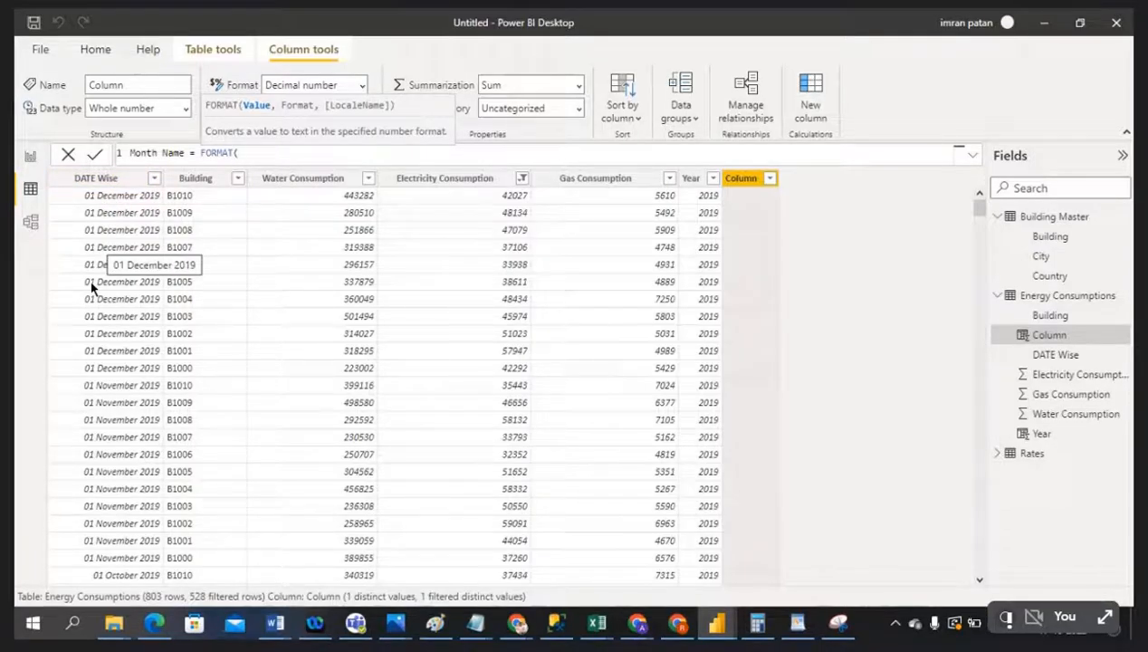
type("date")
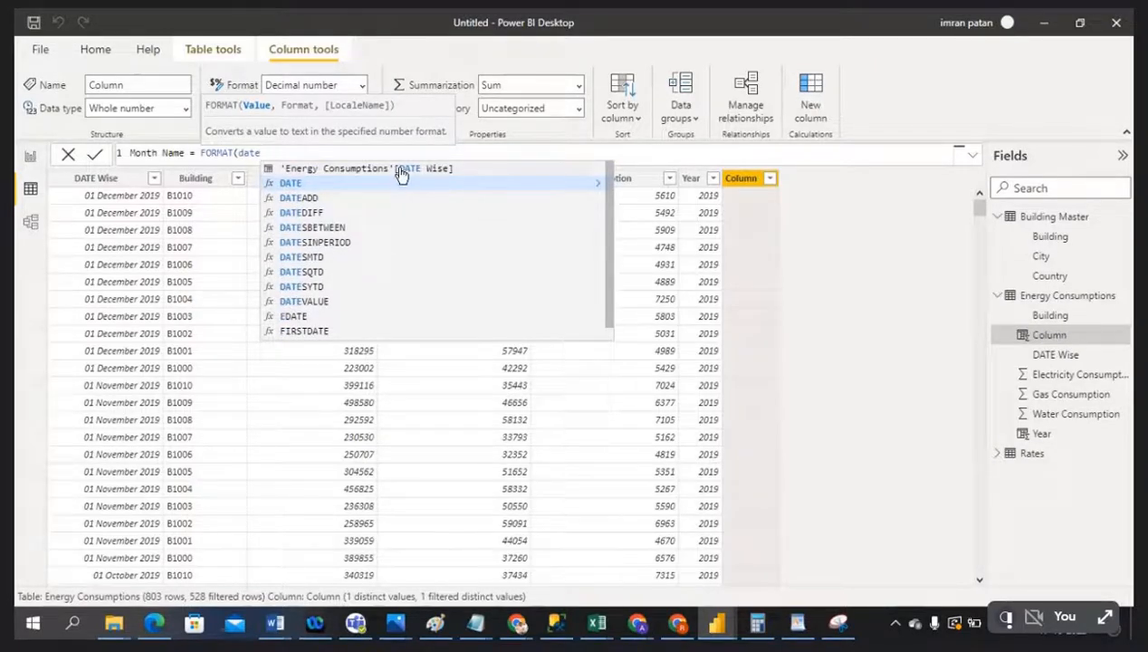
left_click(401, 170)
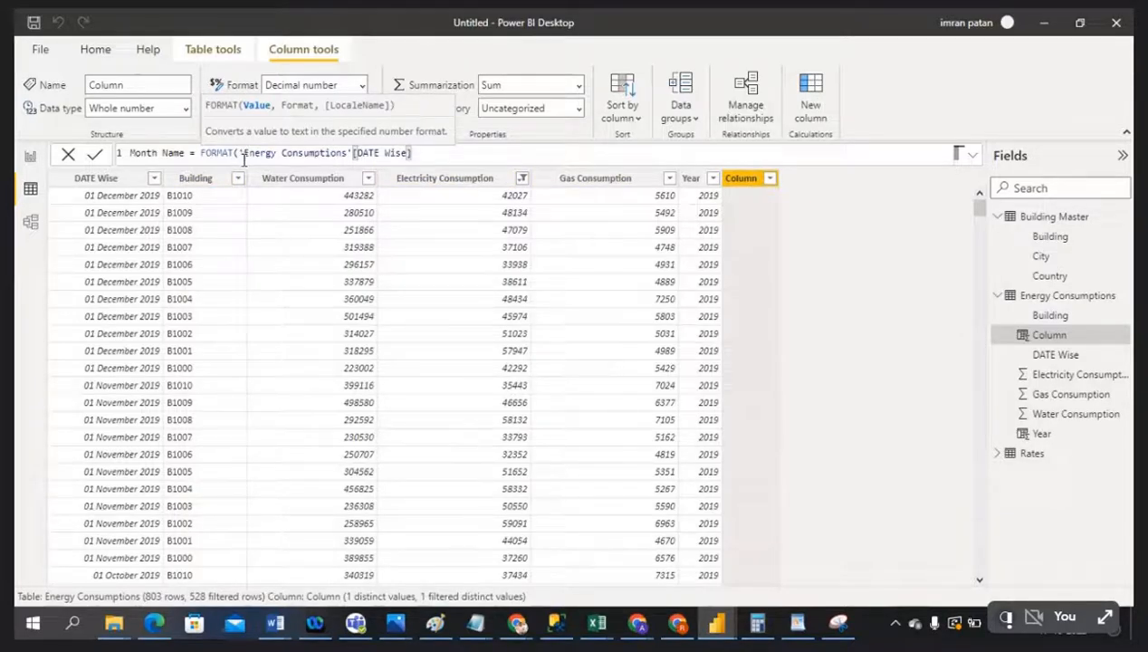
type("],\"")
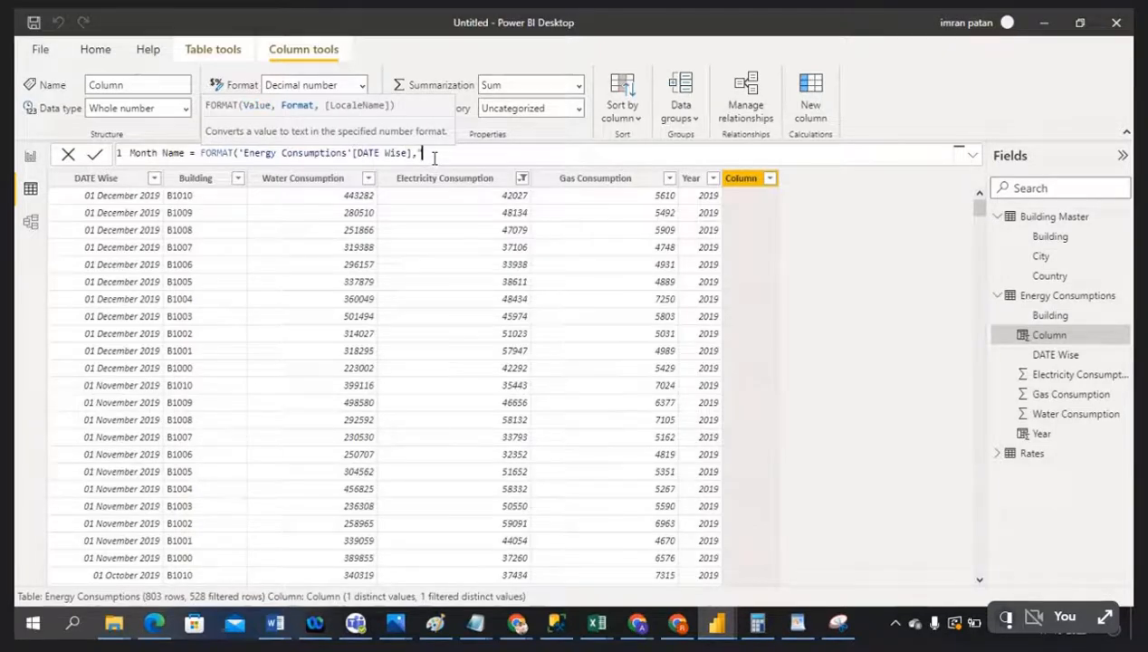
type("MMM\")")
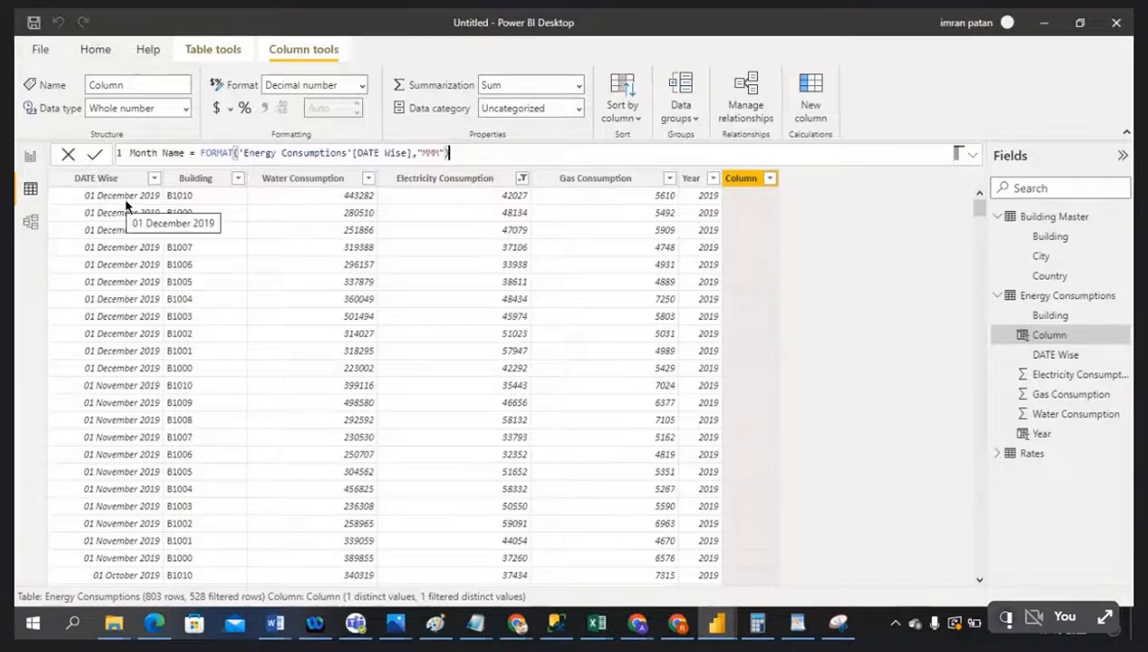
left_click(414, 152)
type(",")
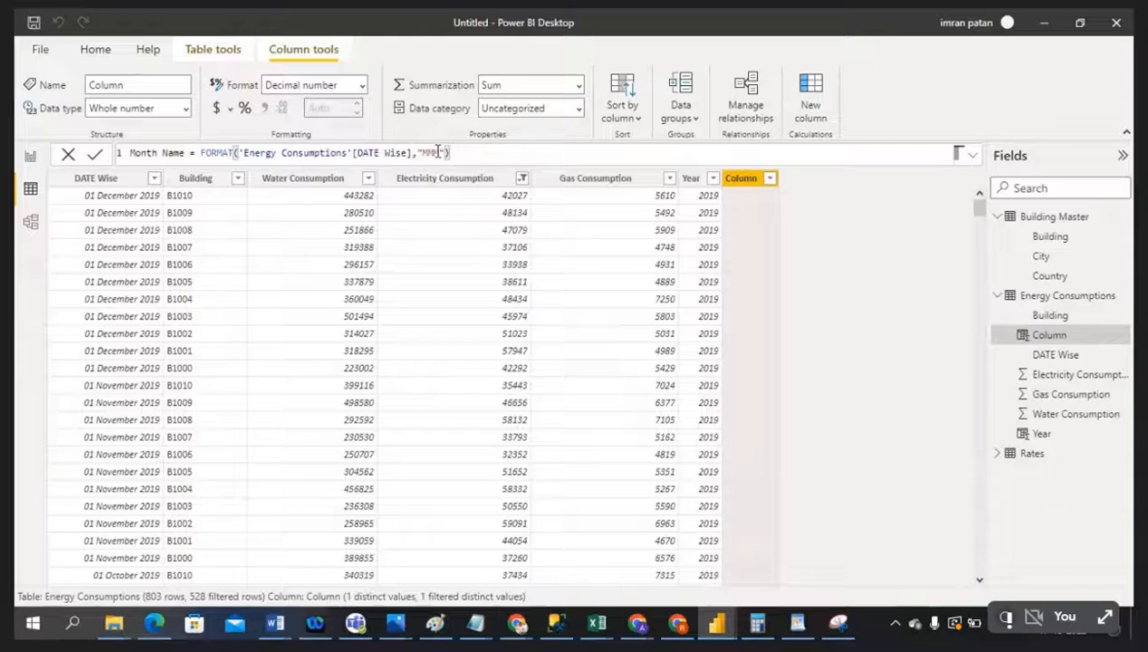
left_click(96, 155)
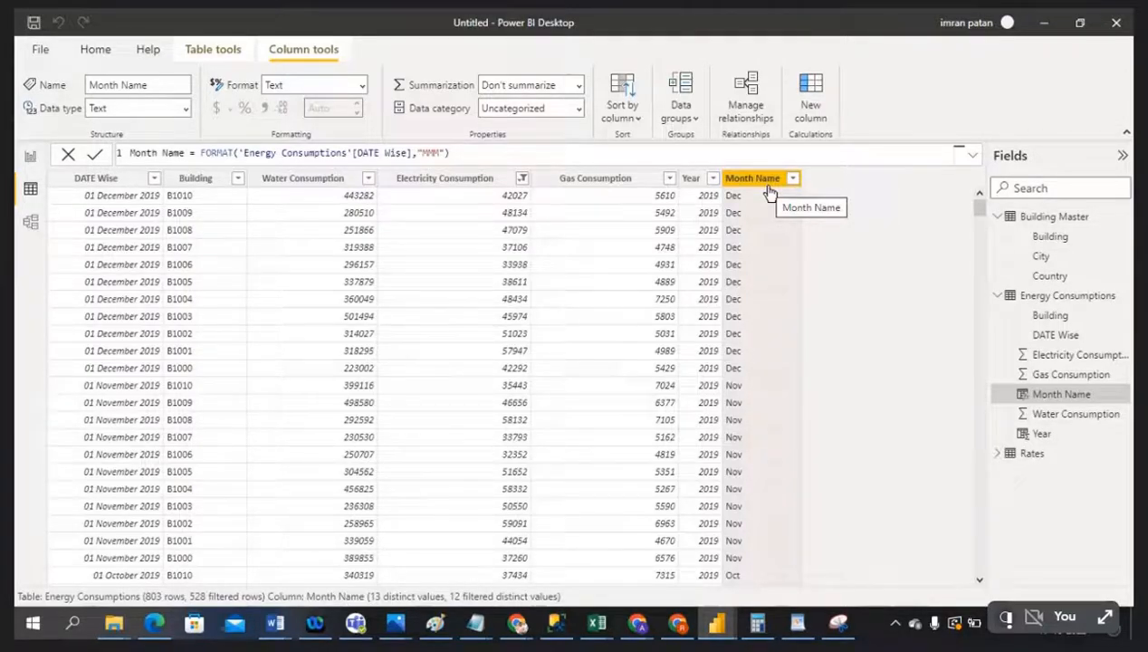
Add a calculated column Qtr = QUARTER('Energy Consumptions'[DATE Wise]) to Energy Consumptions and commit the formula
left_click(812, 119)
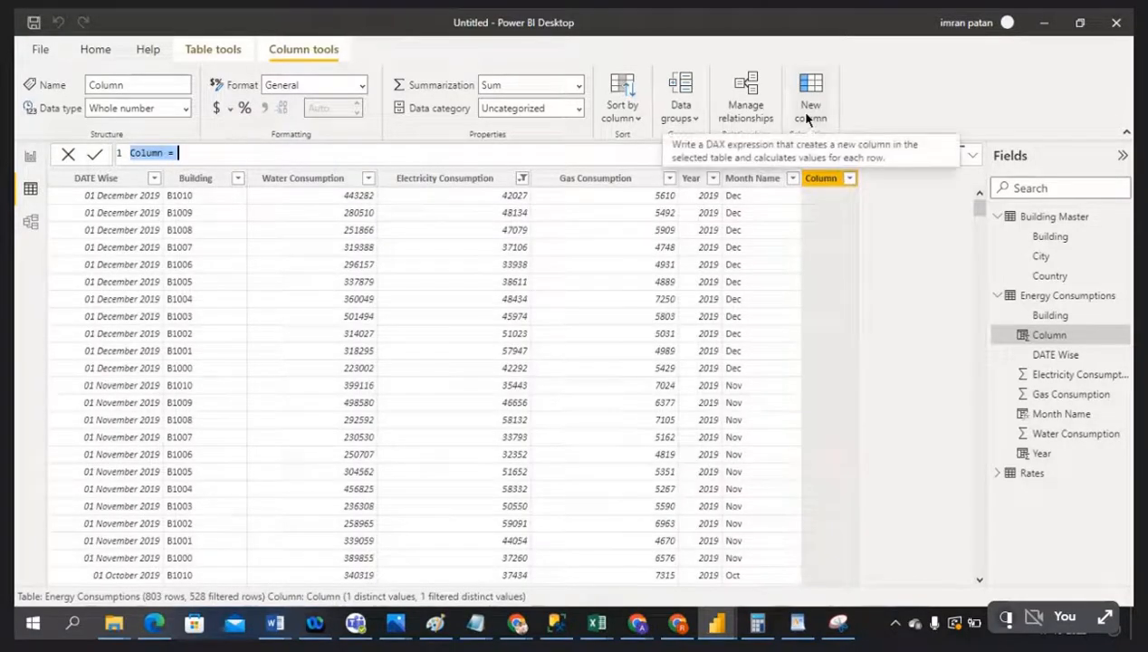
type("C")
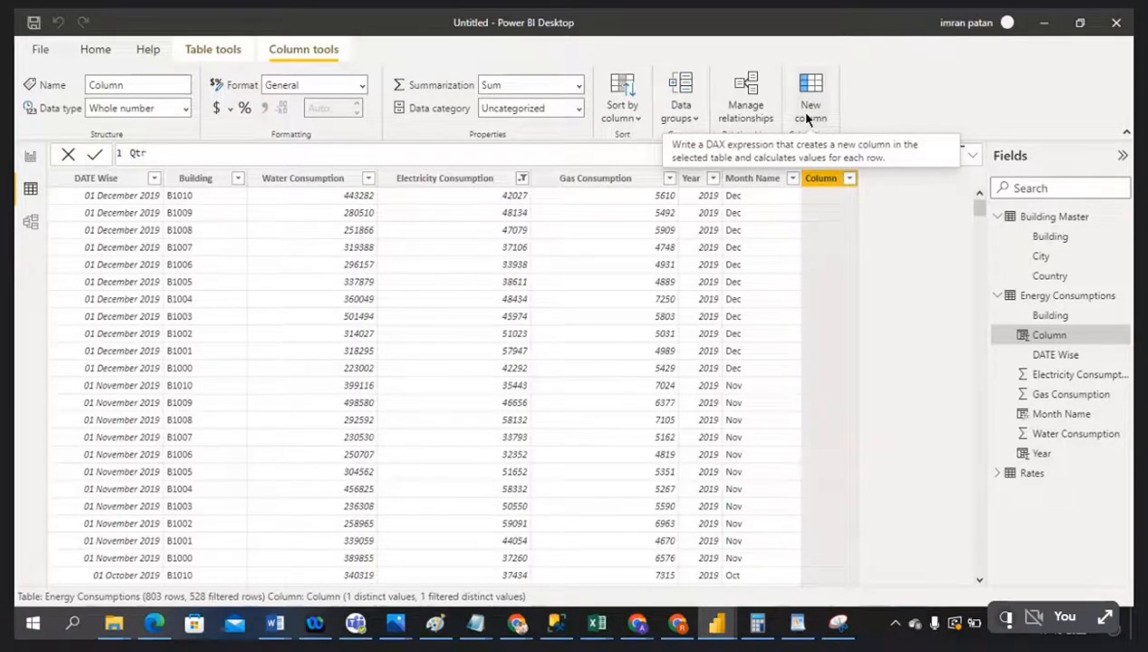
type("tr = Q")
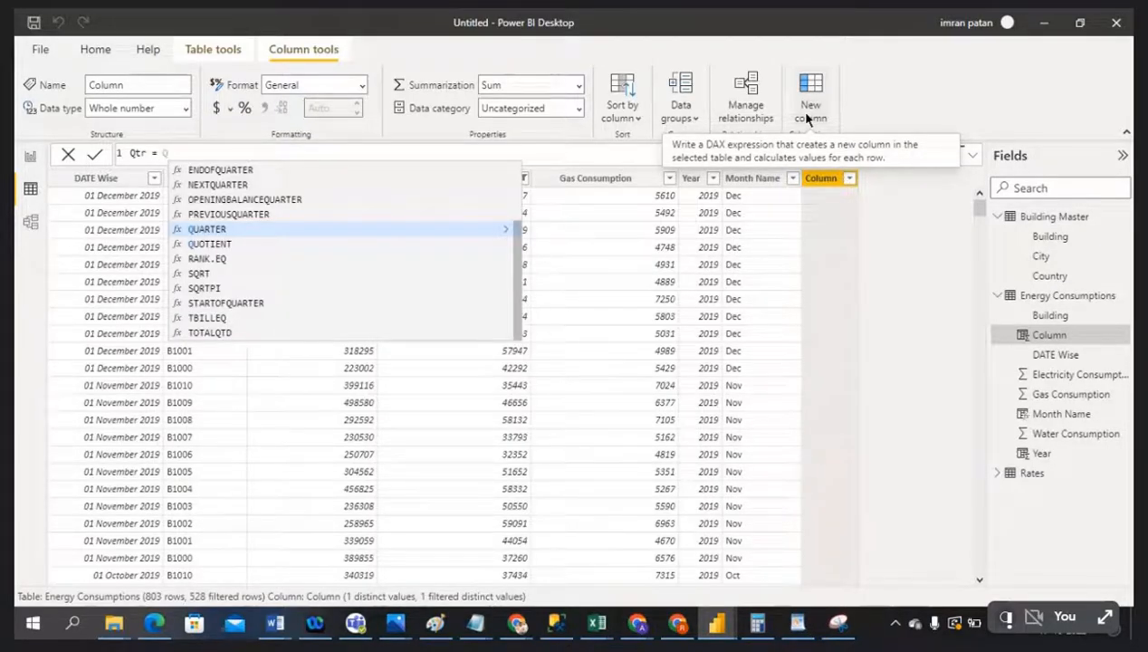
left_click(244, 232)
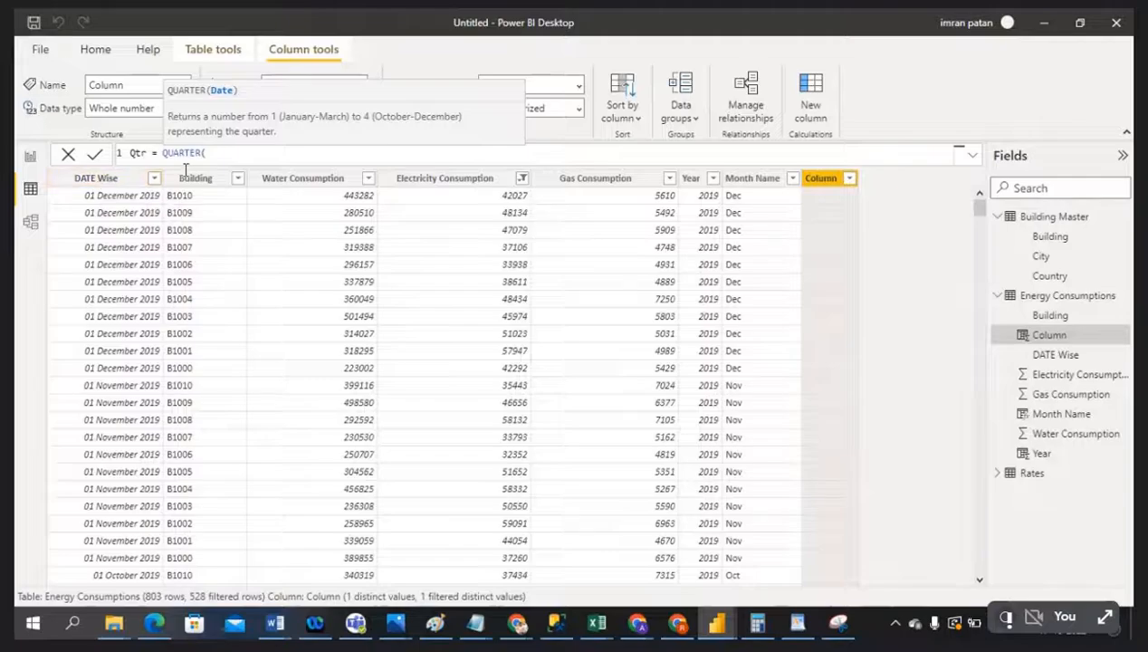
type("date")
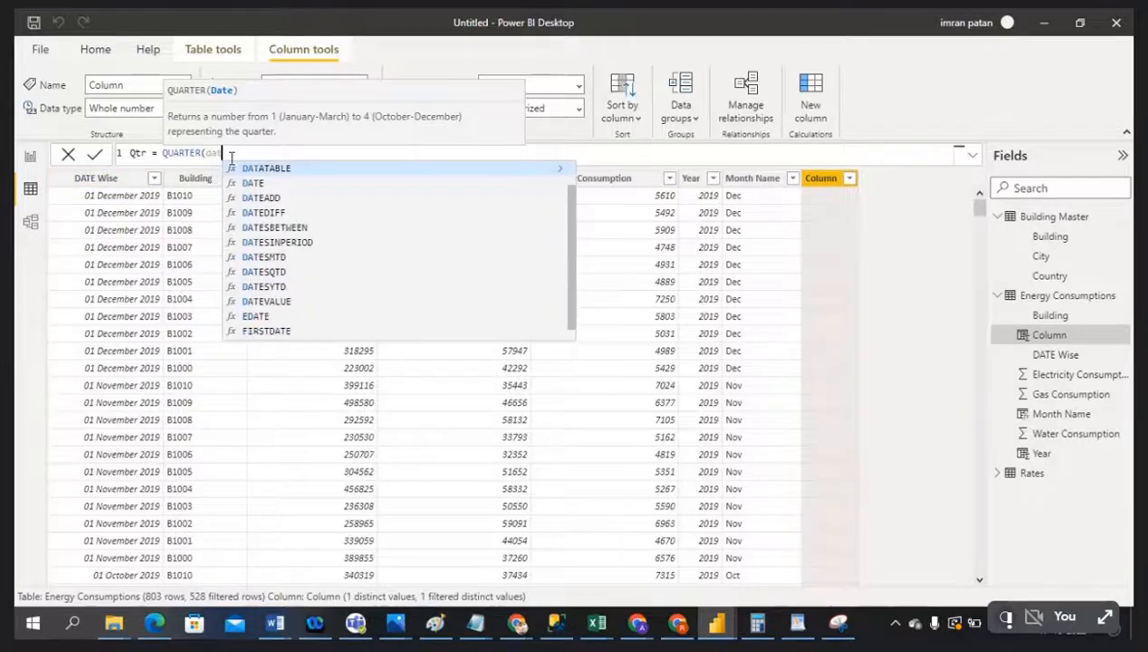
left_click(366, 181)
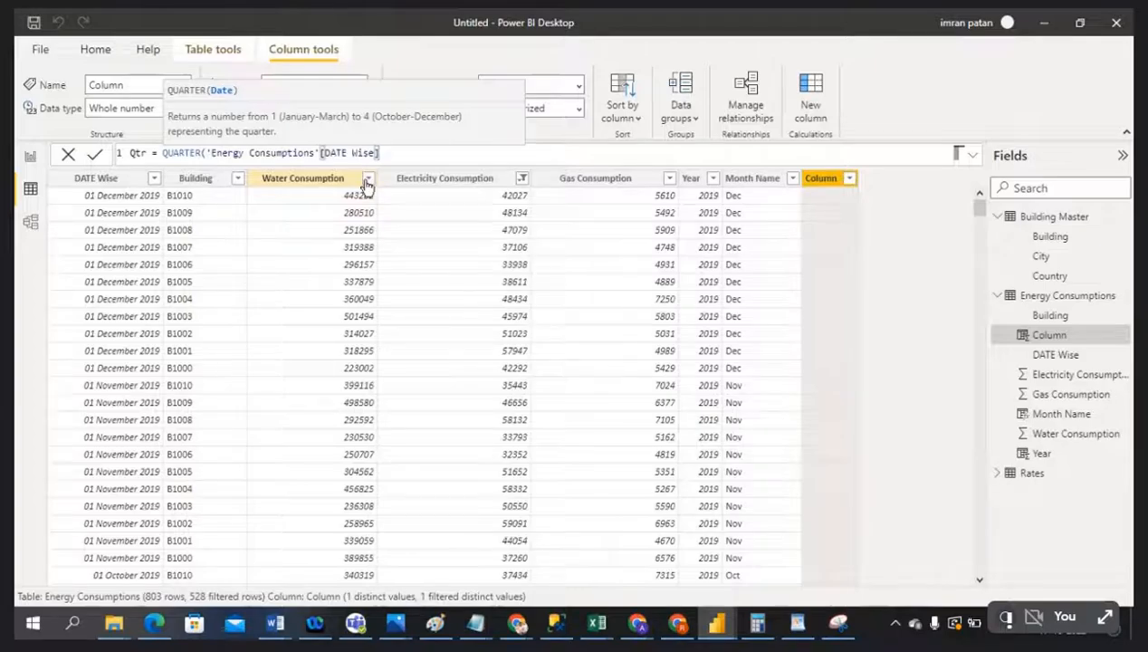
type(")")
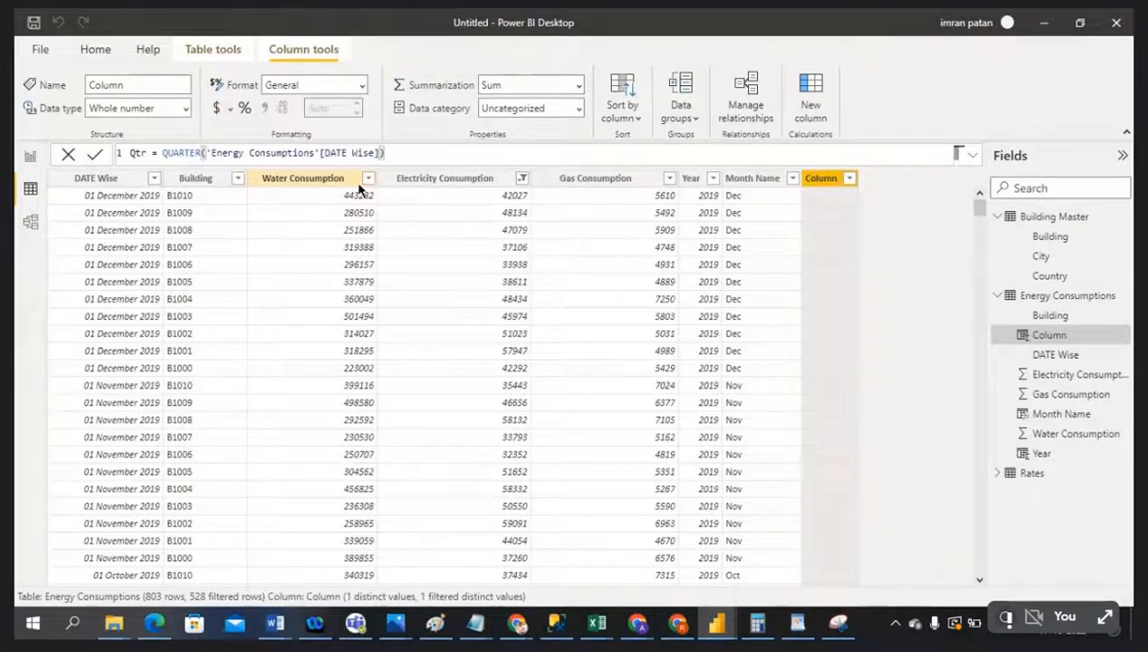
left_click(95, 155)
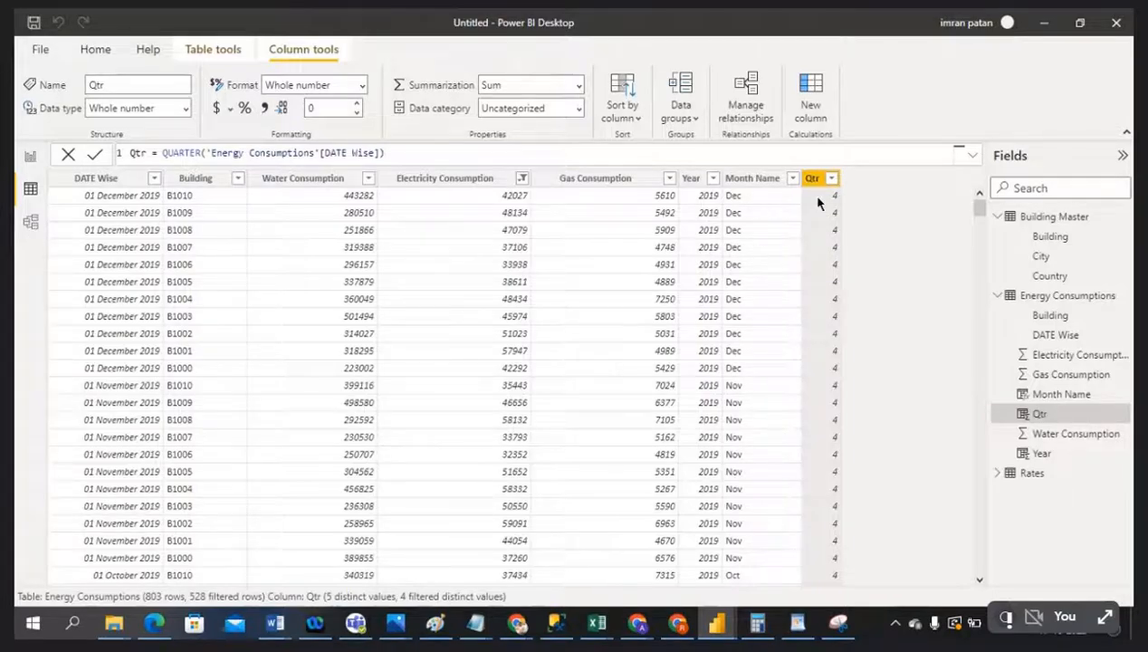
Compare the Month Name and Qtr values in the first rows of Energy Consumptions
left_click(776, 203)
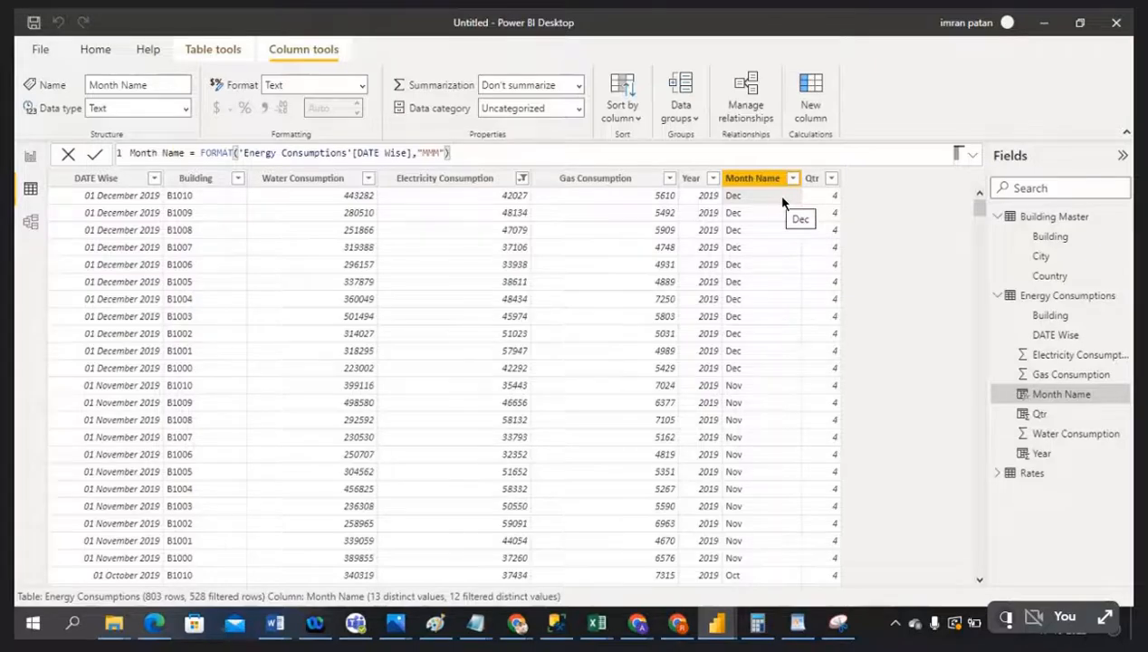
left_click(826, 197)
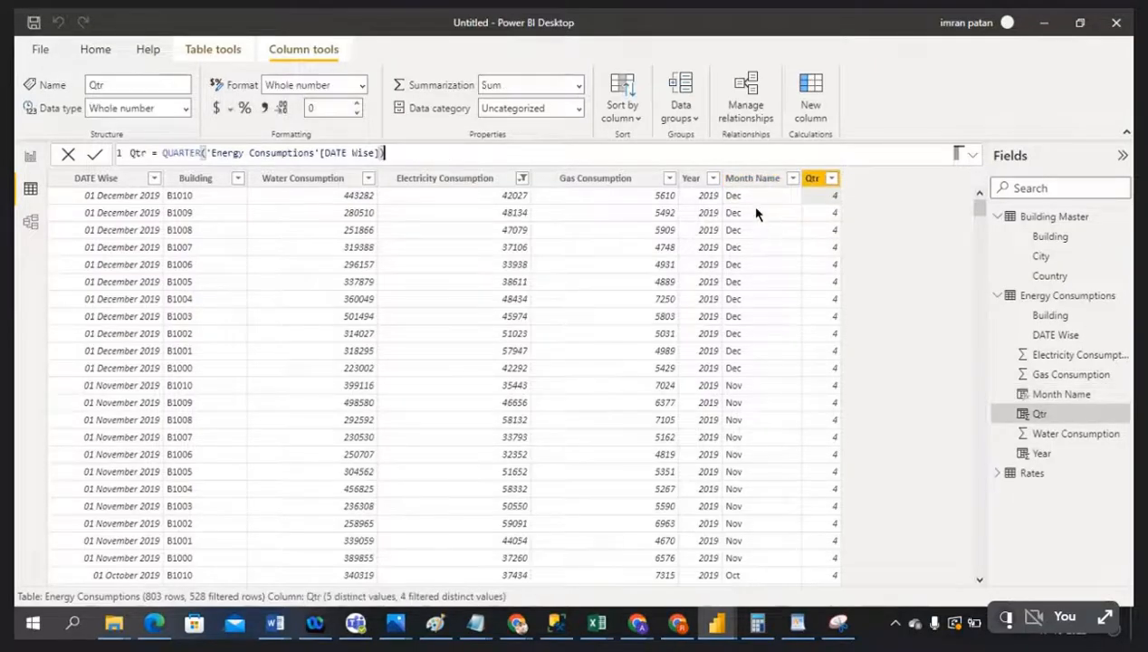
left_click(781, 210)
left_click(825, 214)
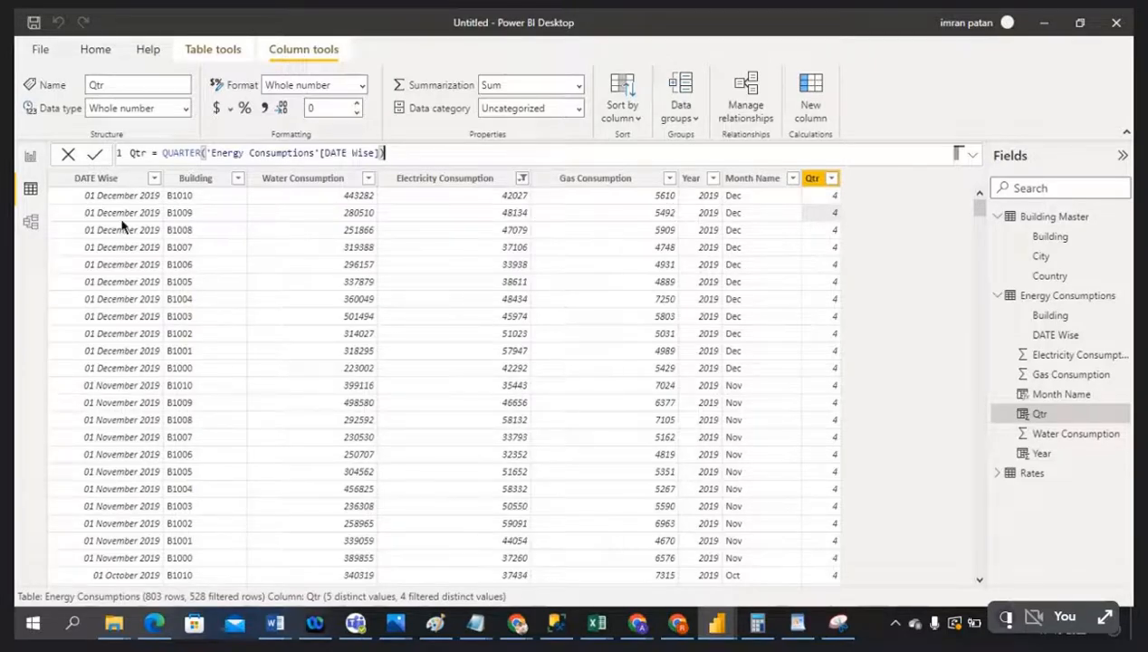
left_click(756, 201)
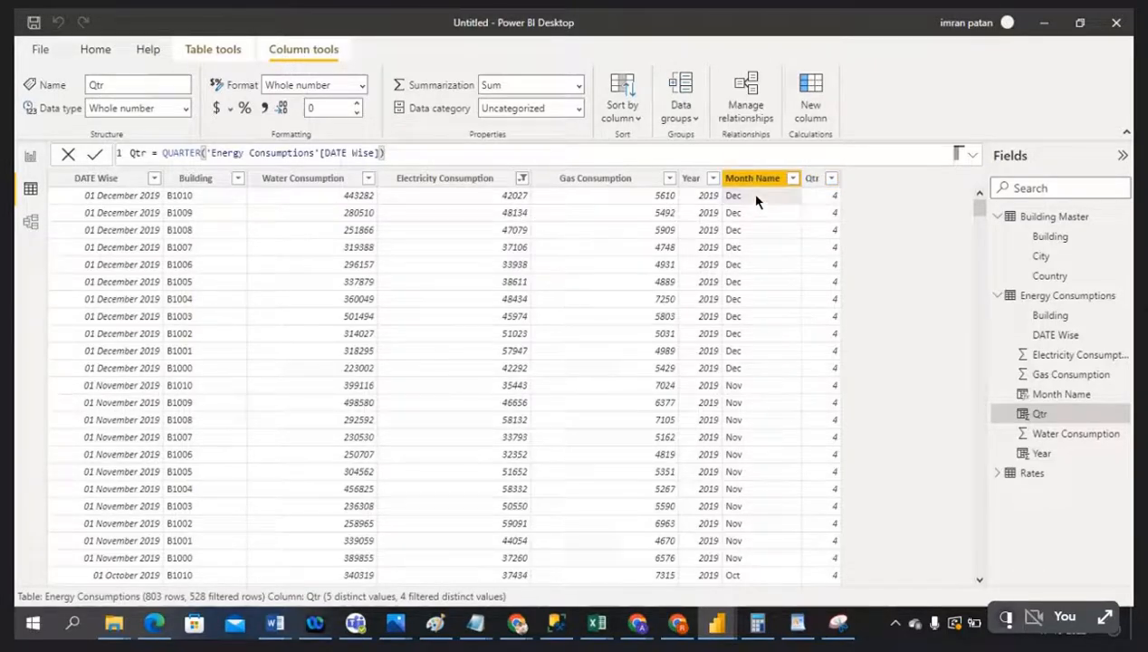
left_click(828, 201)
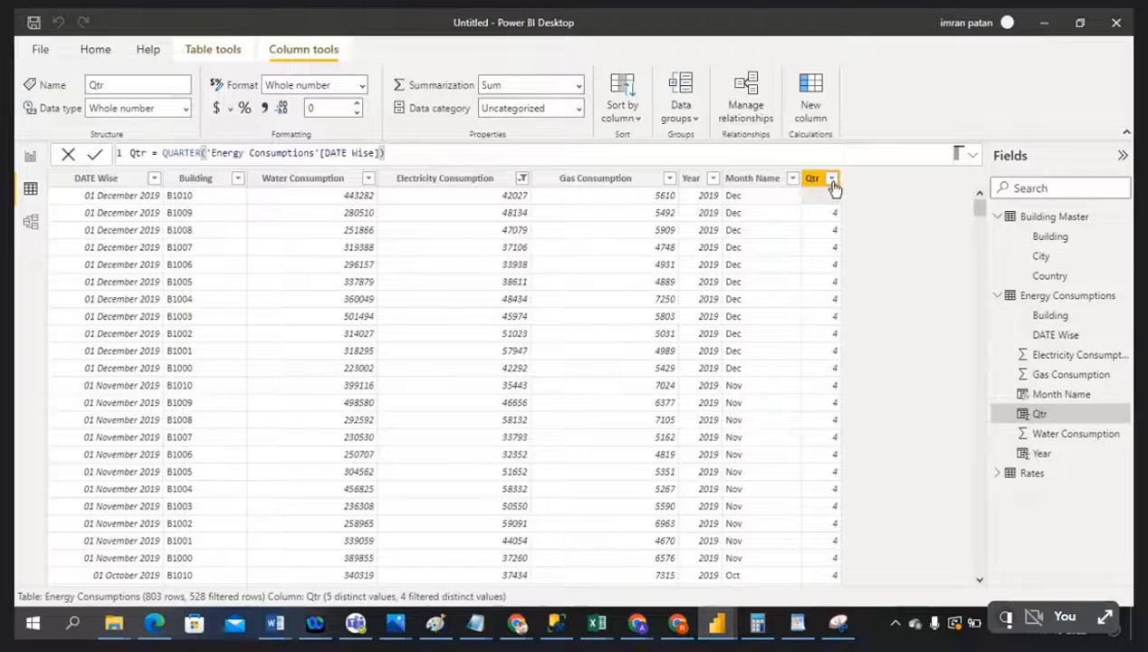
Filter the Qtr column to quarter 1 and check which months the Month Name filter list offers, leaving that list unchanged
left_click(832, 179)
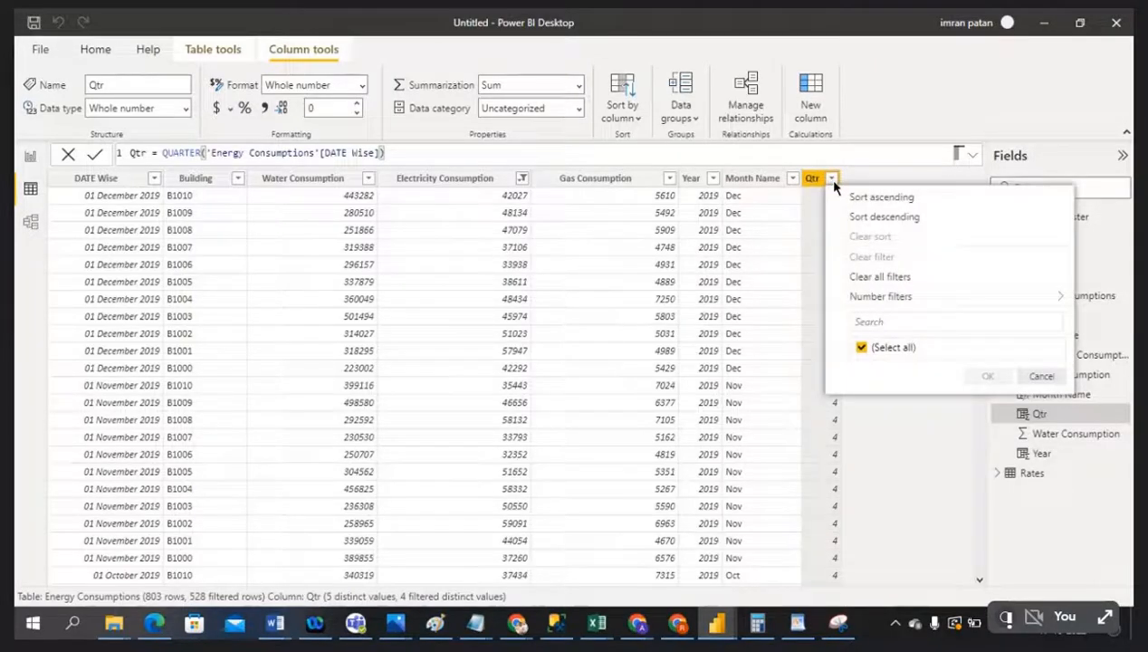
left_click(861, 348)
left_click(862, 363)
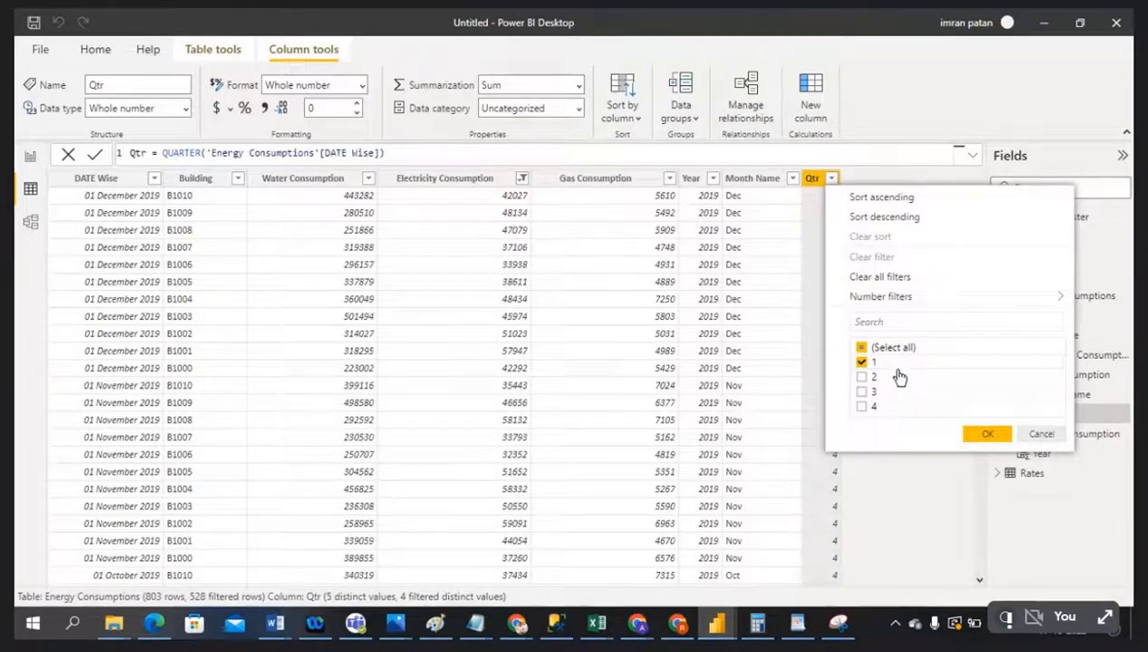
left_click(982, 435)
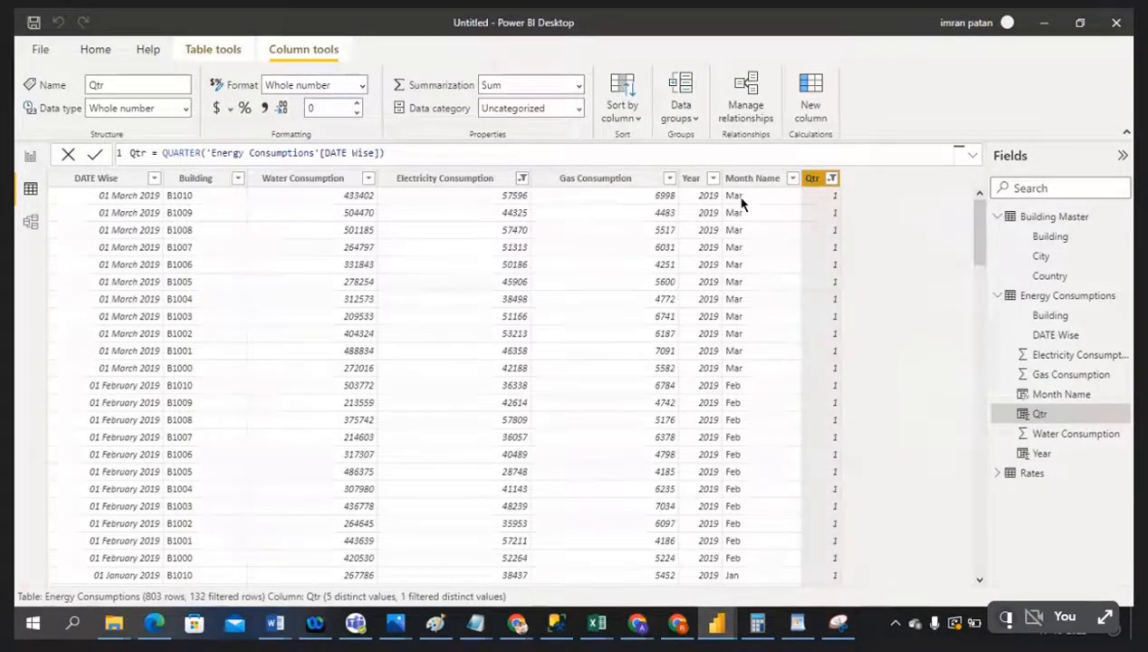
left_click(794, 181)
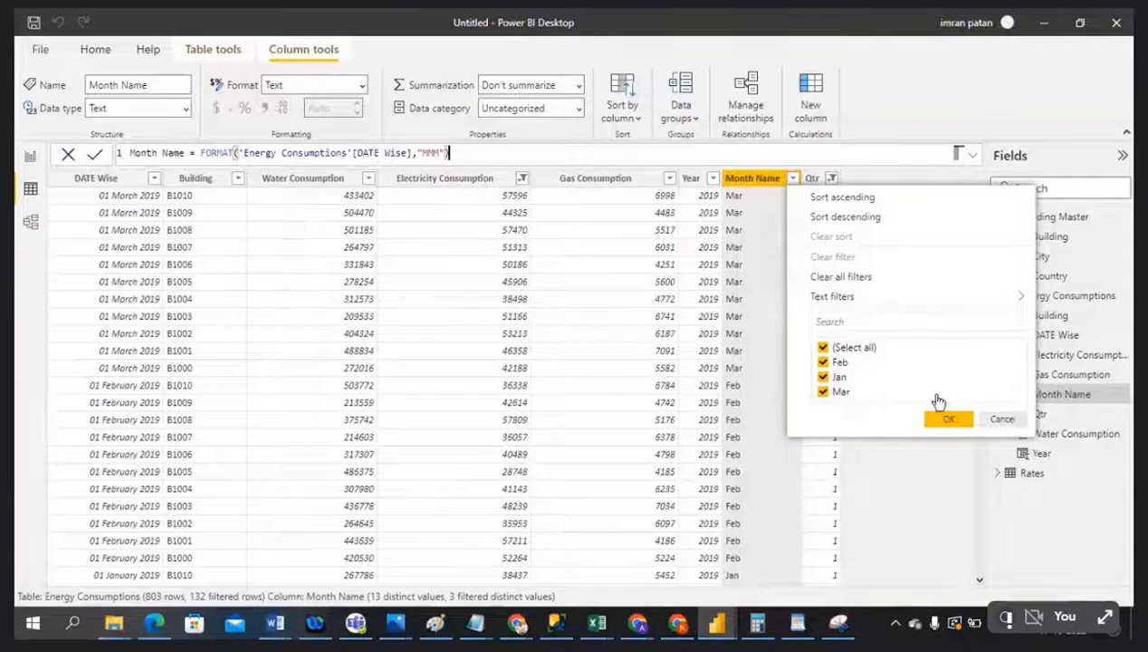
left_click(1000, 418)
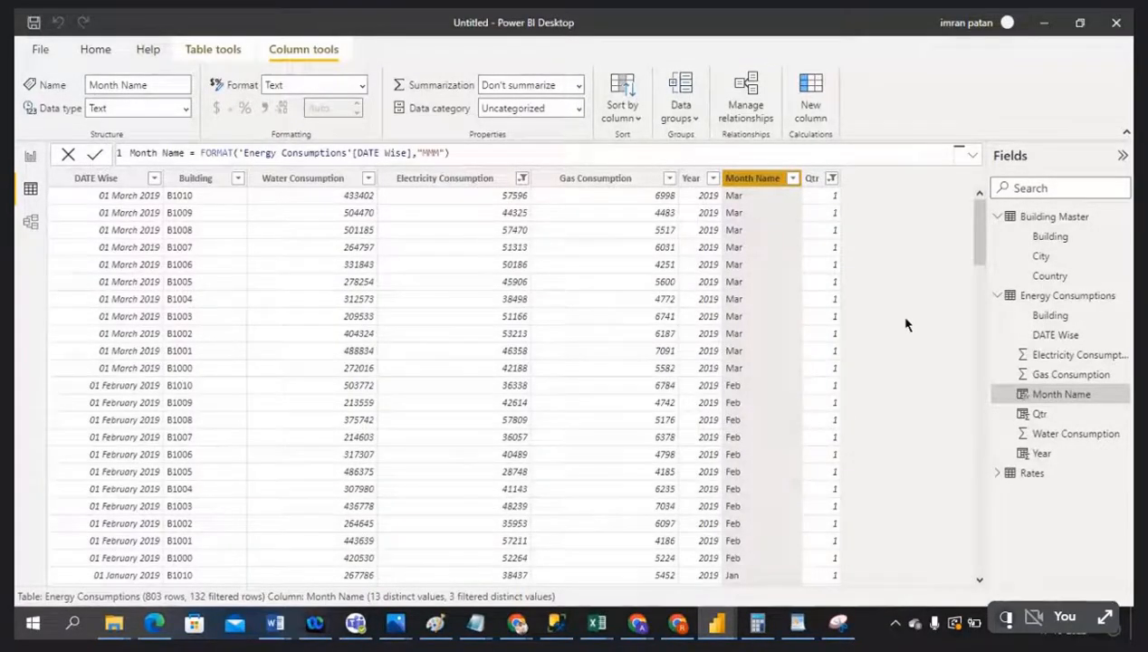
Remove the quarter restriction by selecting all values in the Qtr column's filter
left_click(469, 184)
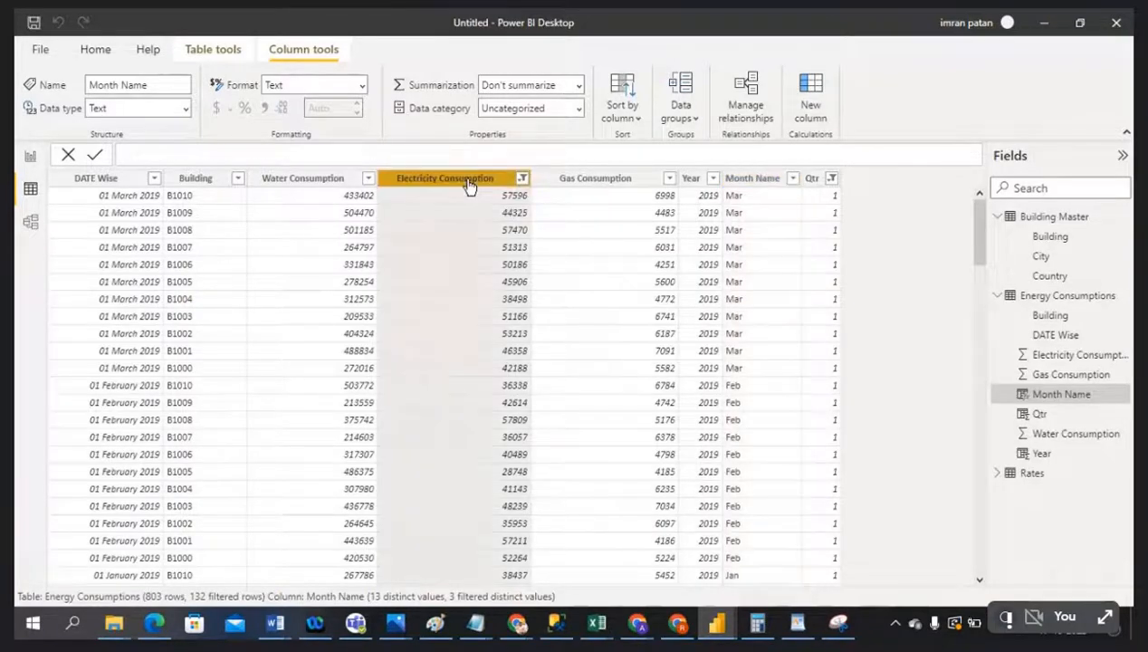
left_click(831, 182)
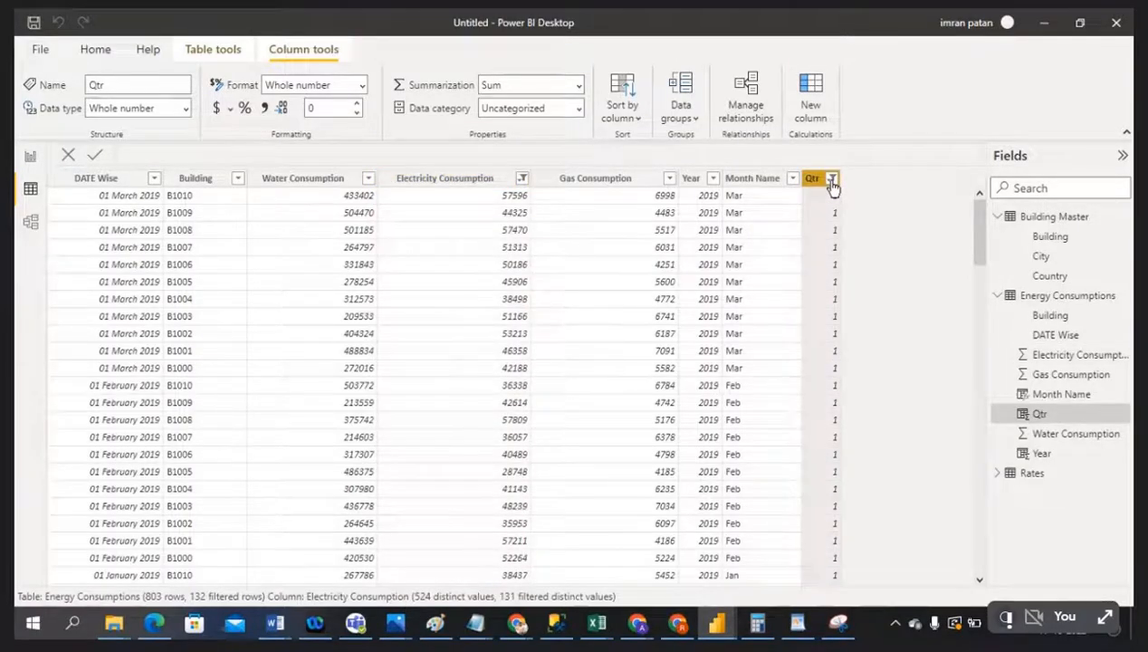
left_click(831, 179)
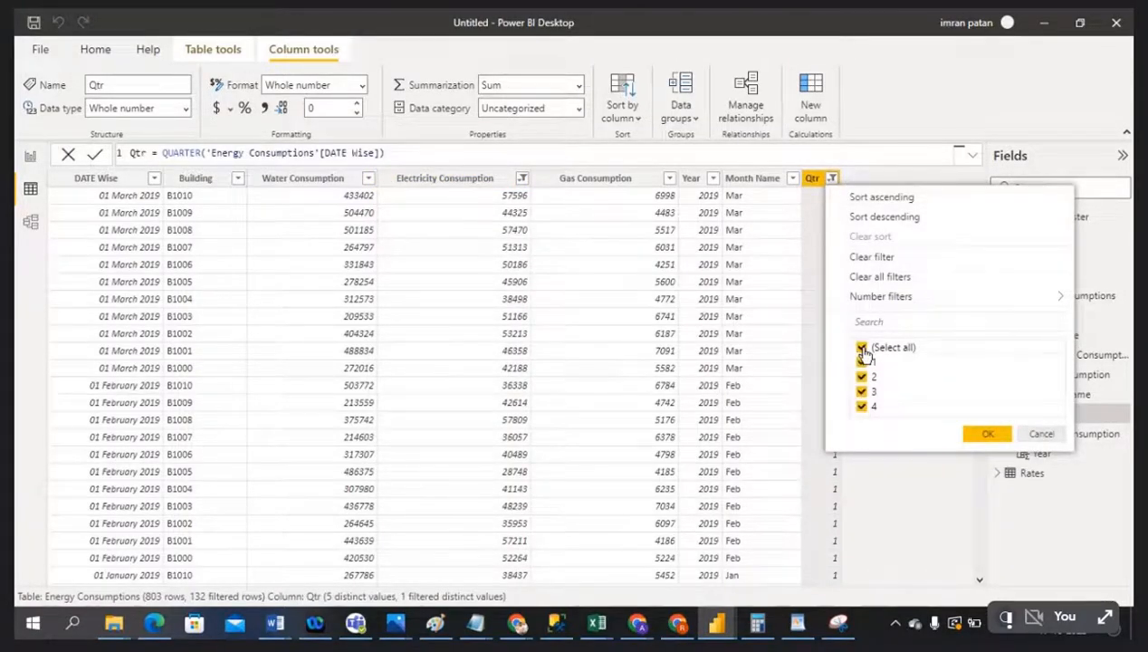
left_click(987, 434)
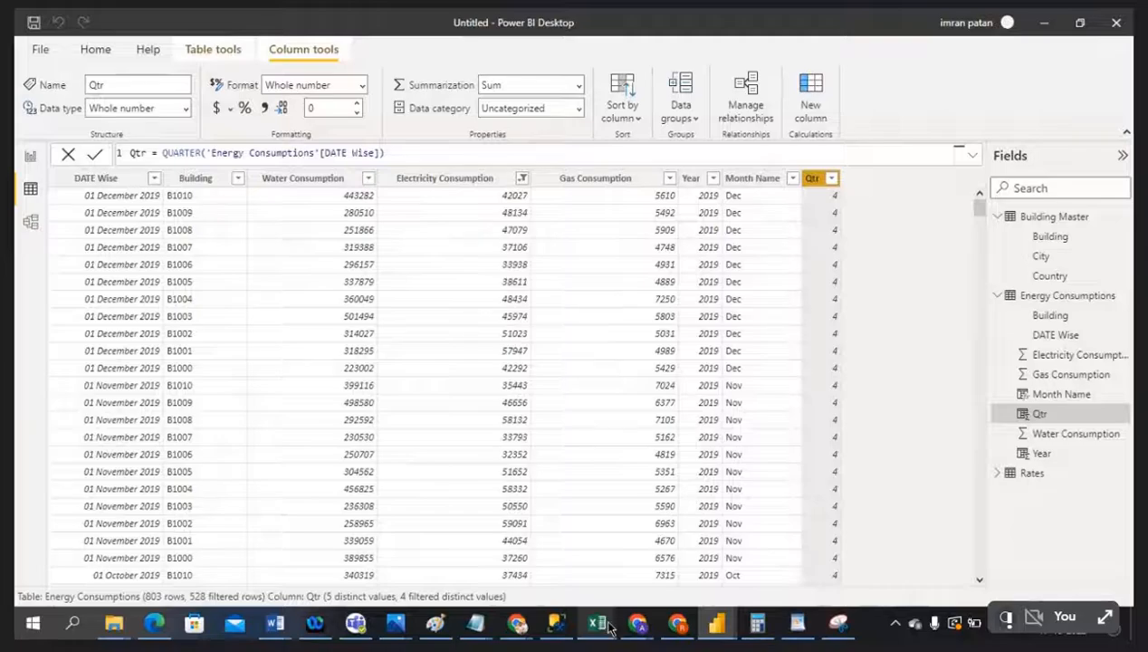
Switch to the Energy Consumptions Dataset workbook in Excel, examine the Water Consumption column as a whole, and return to Power BI Desktop
mouse_move(610, 627)
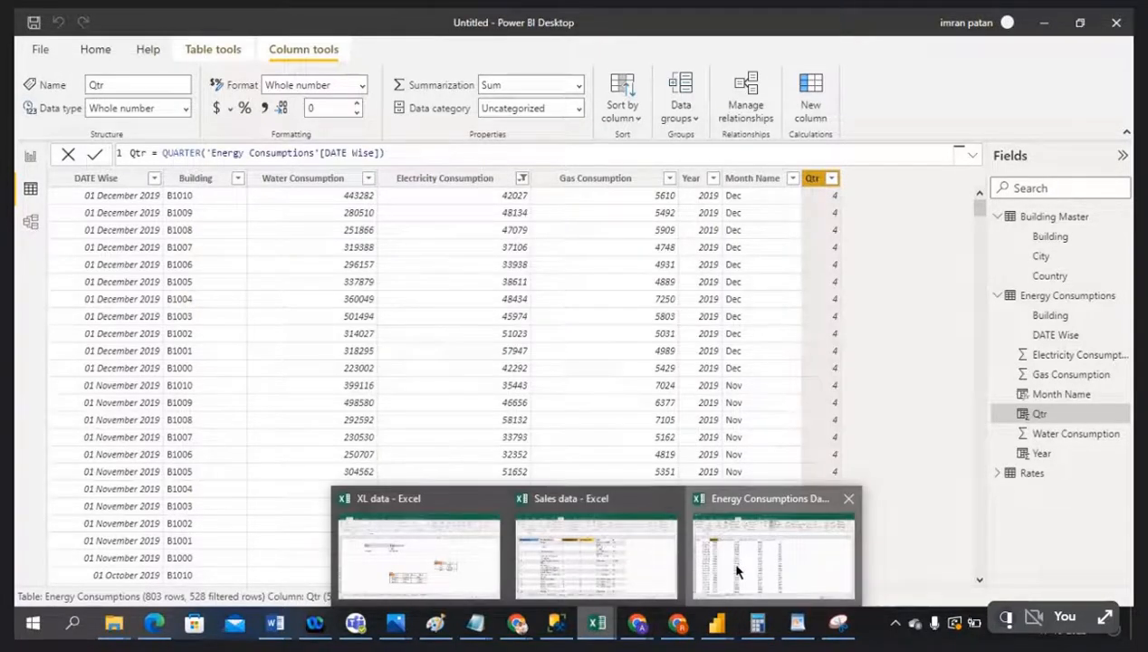
left_click(728, 557)
left_click(281, 196)
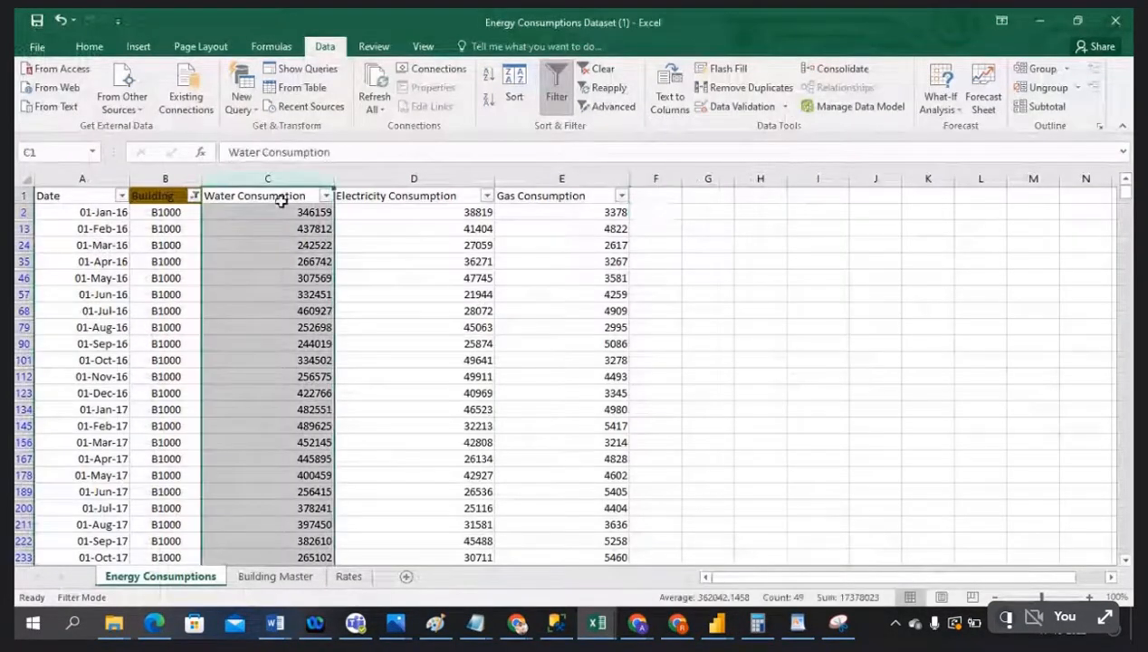
left_click(290, 212)
left_click(271, 178)
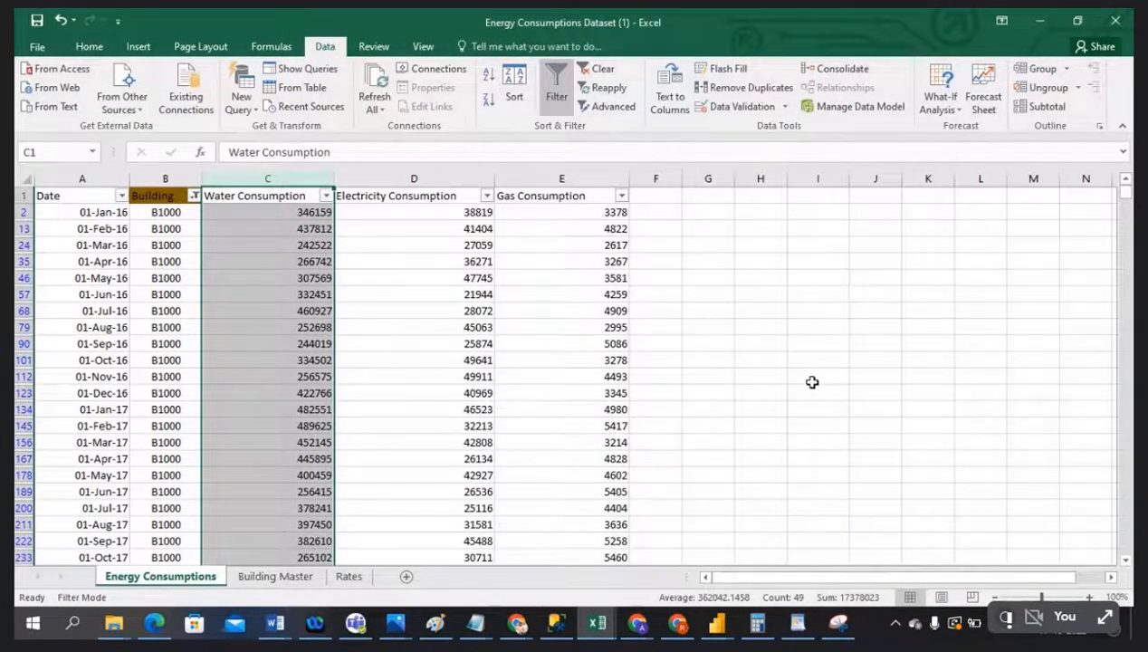
key("ctrl+n")
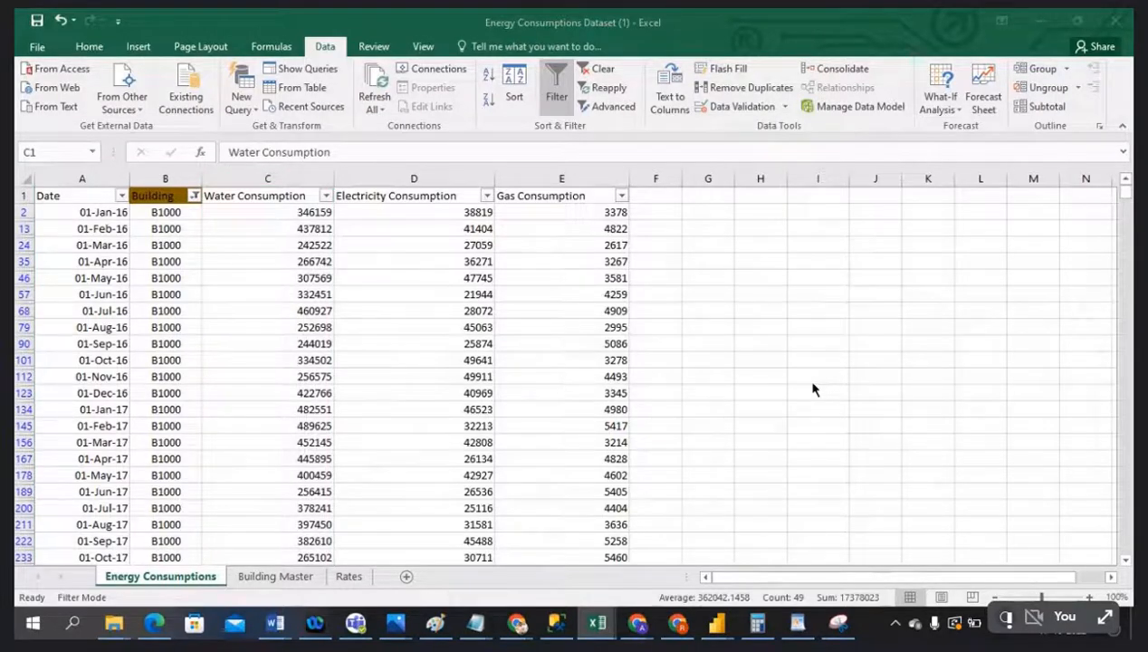
key("alt+Tab")
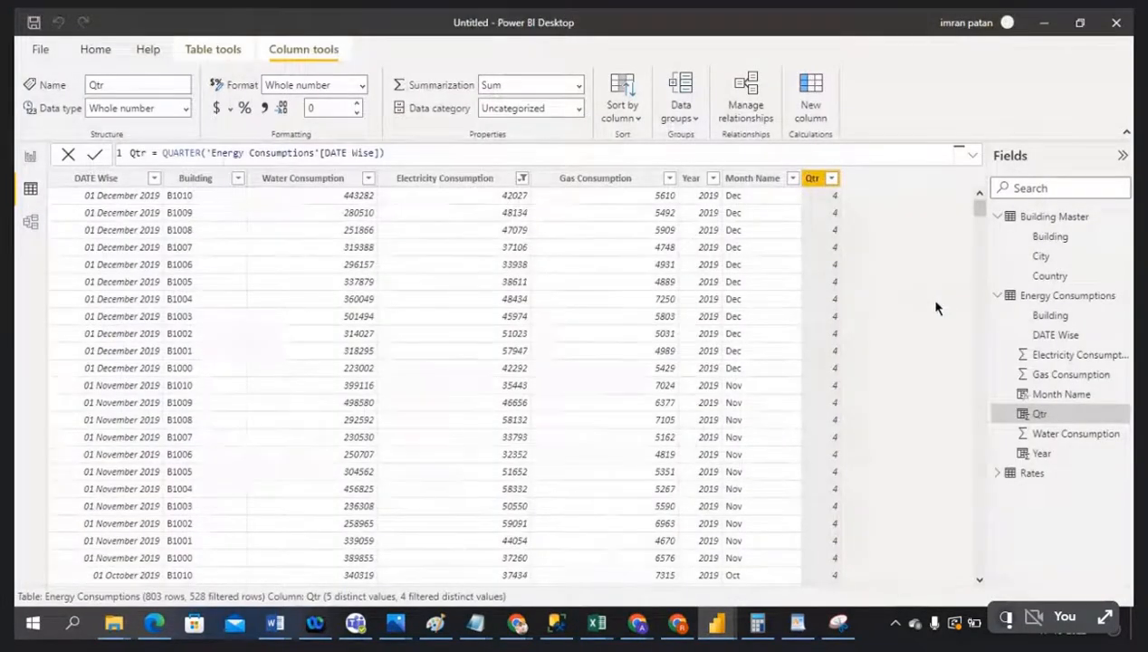
Add a calculated column Sum TEST = sum('Energy Consumptions'[Electricity Consumption]), commit it, and select the Electricity Consumption column
left_click(818, 115)
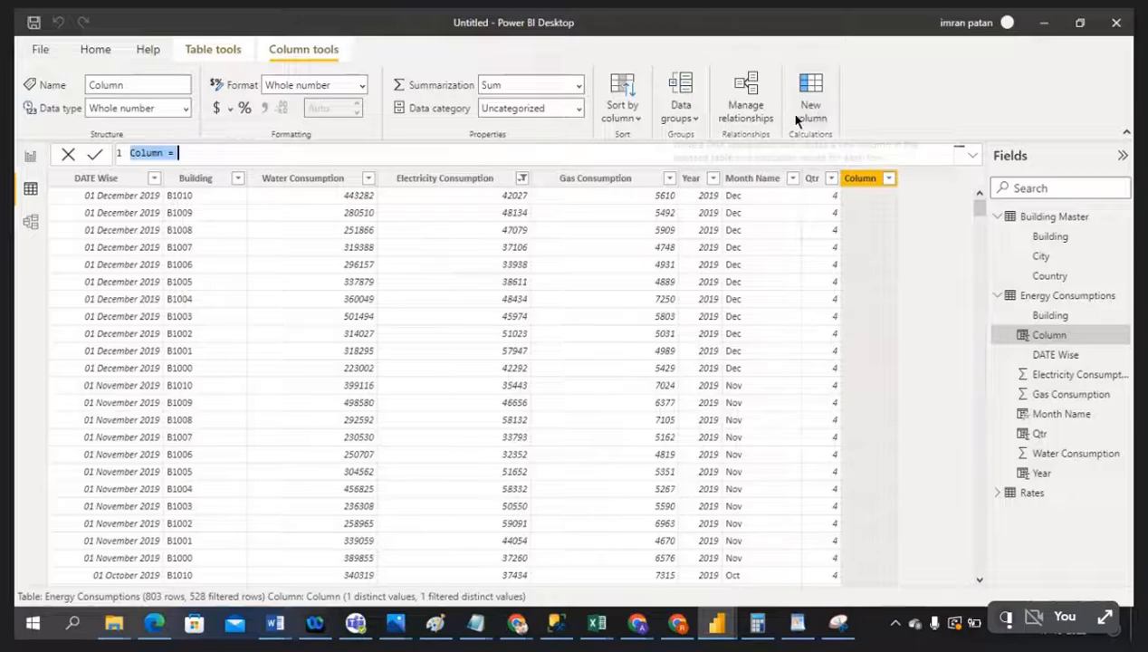
type("Sum")
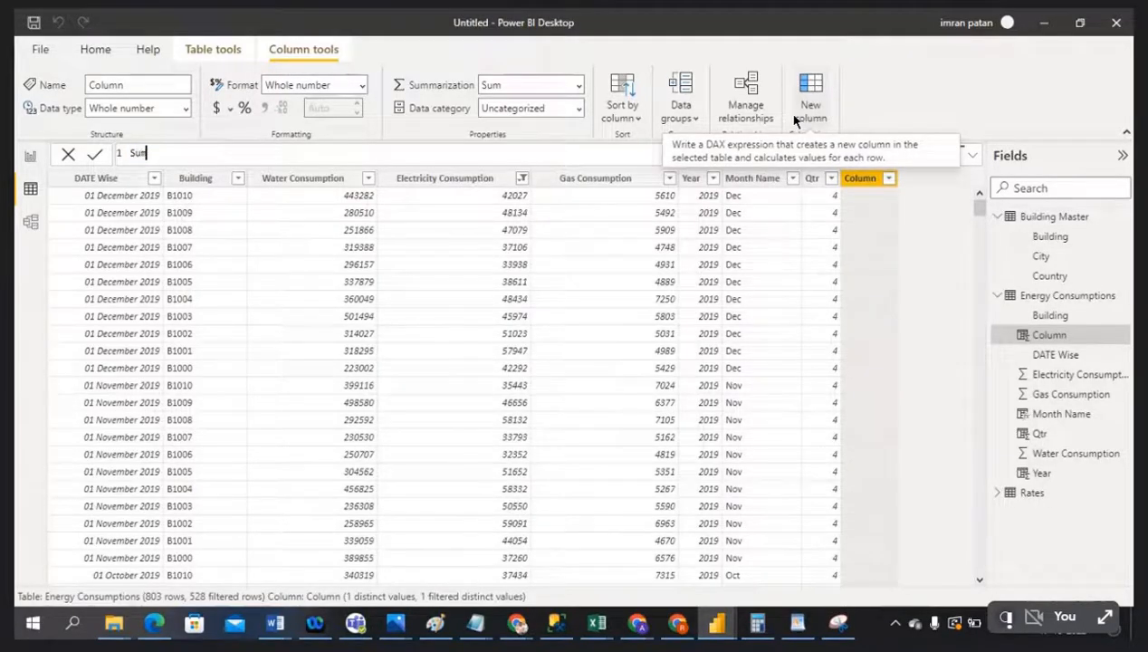
type(" TEST = sum")
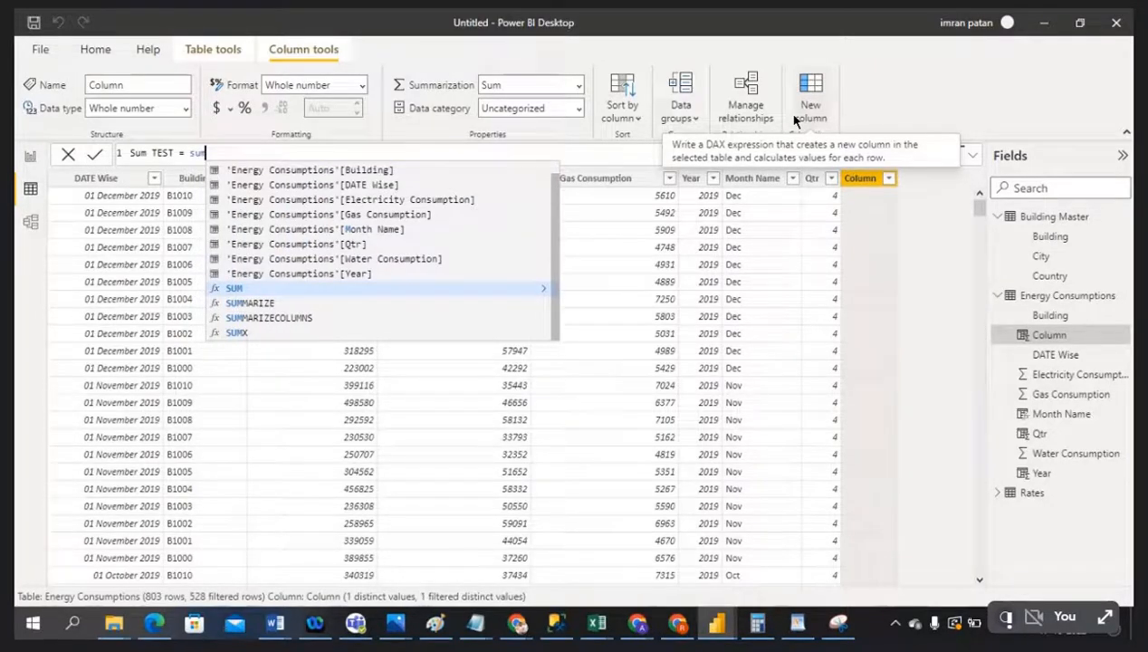
type("(")
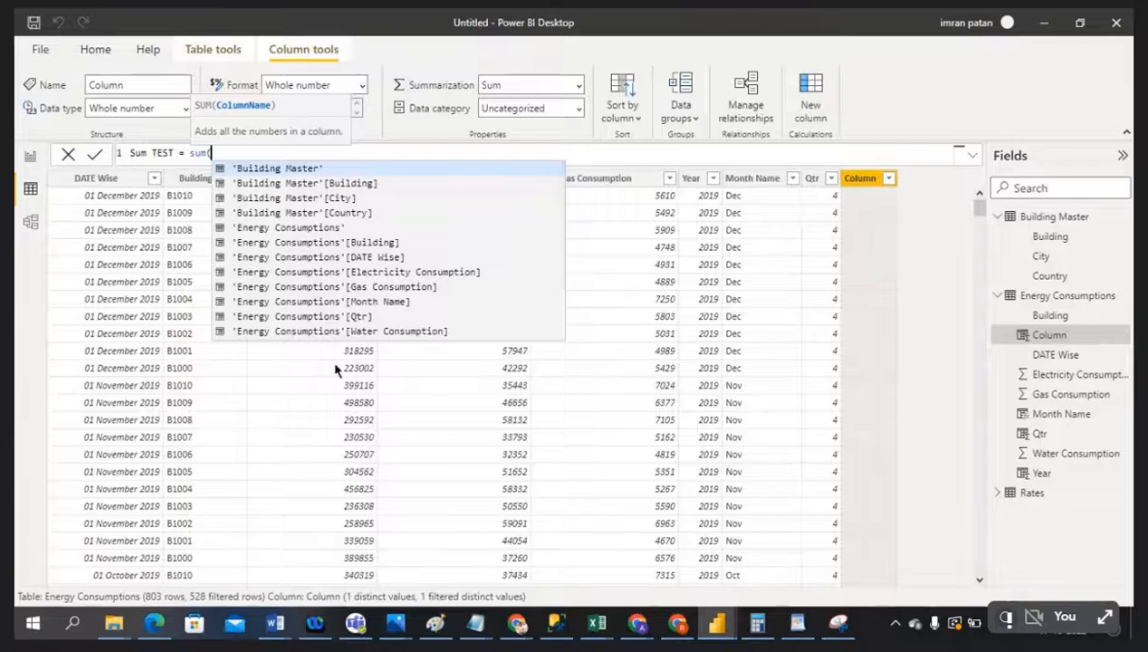
left_click(361, 275)
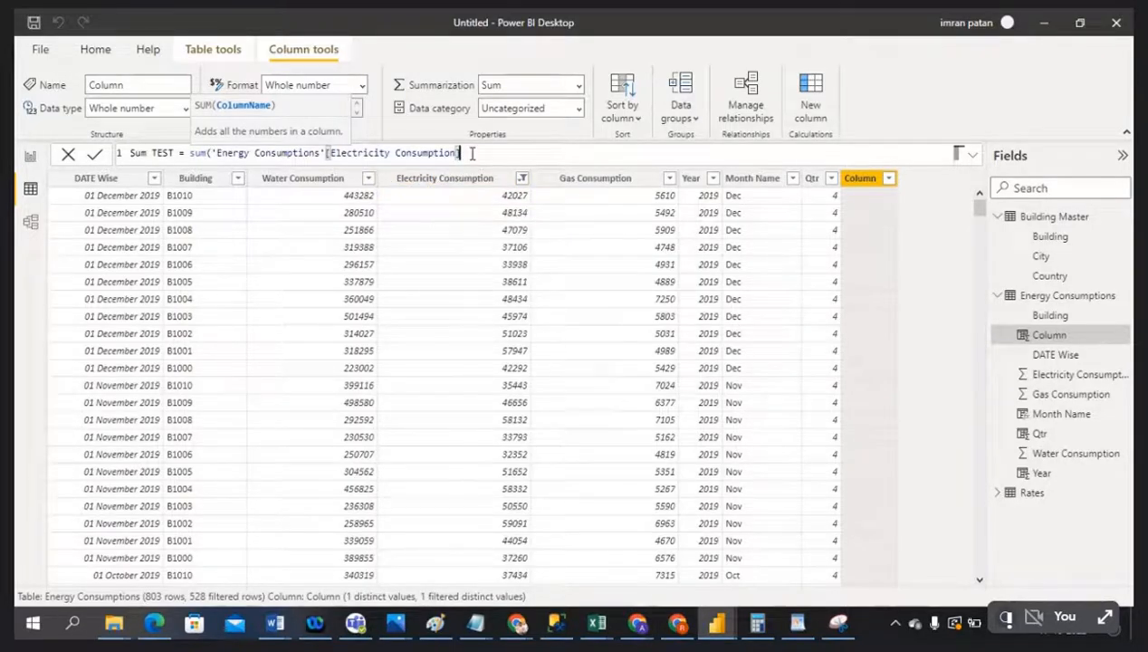
type(")")
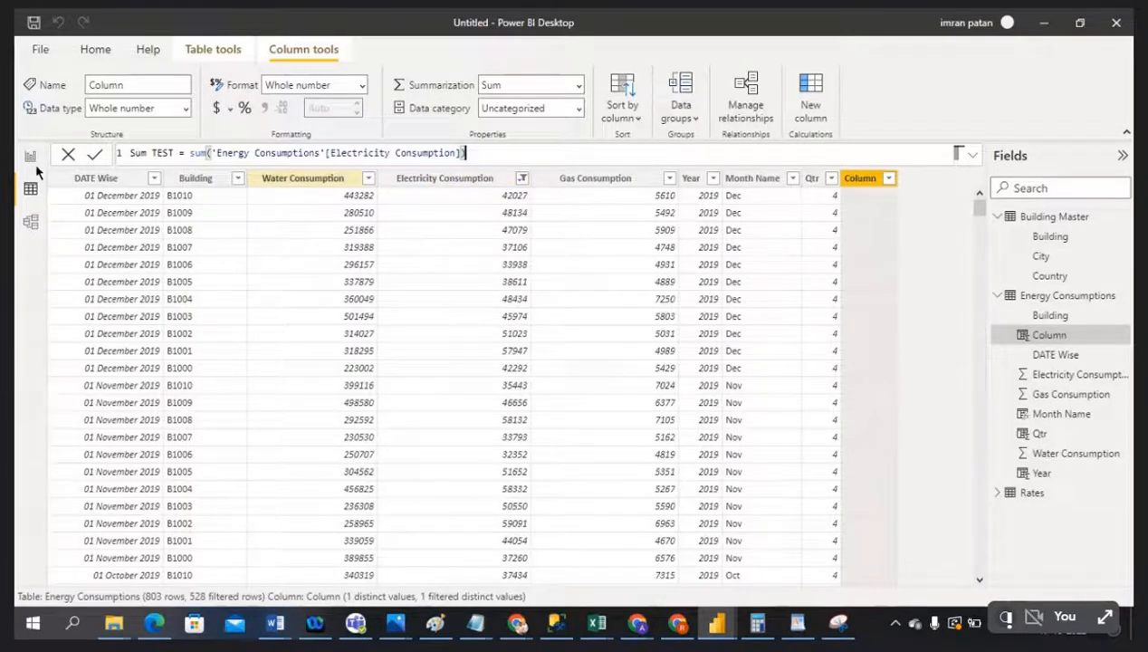
left_click(95, 160)
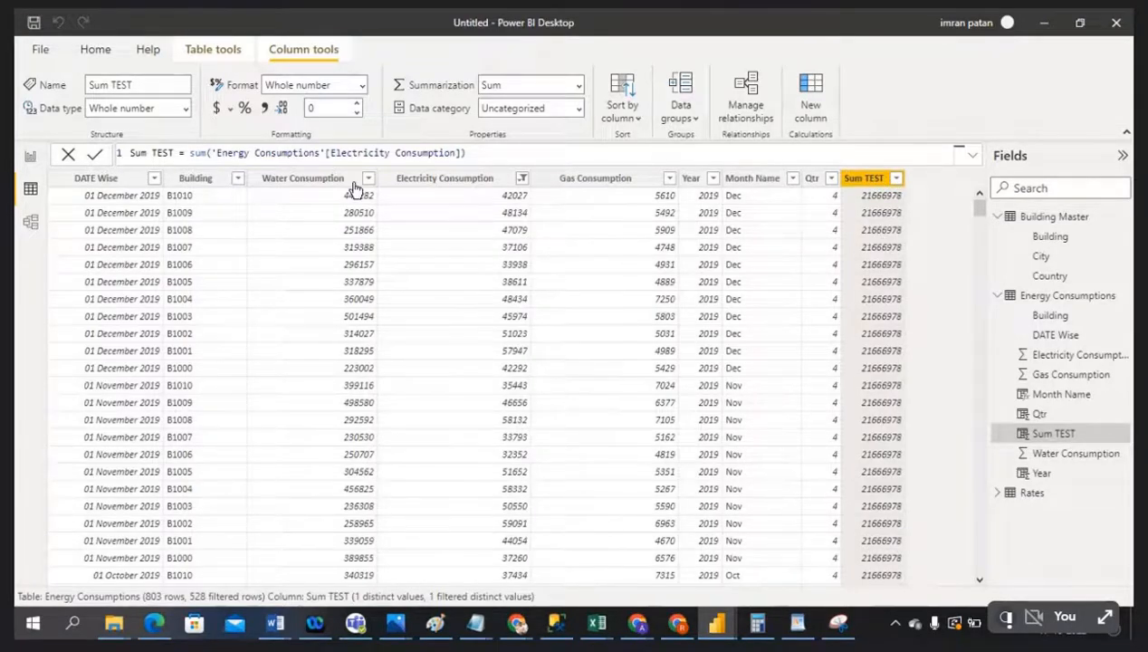
left_click(433, 180)
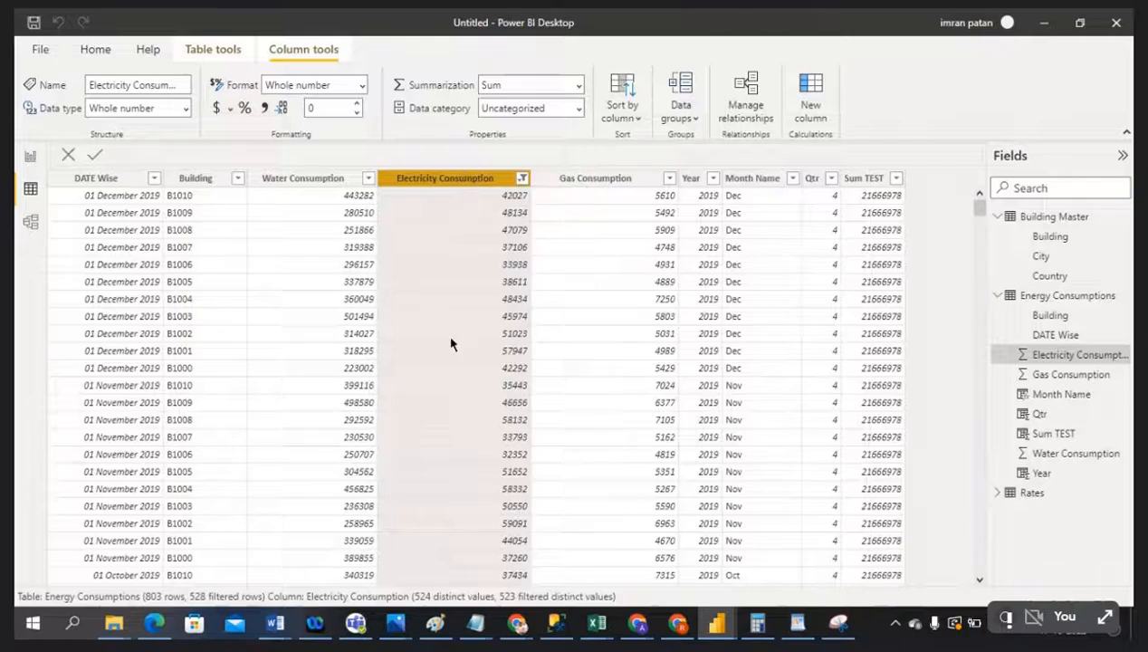
Compare the Sum TEST calculated column with the Electricity Consumption column it aggregates
left_click(871, 180)
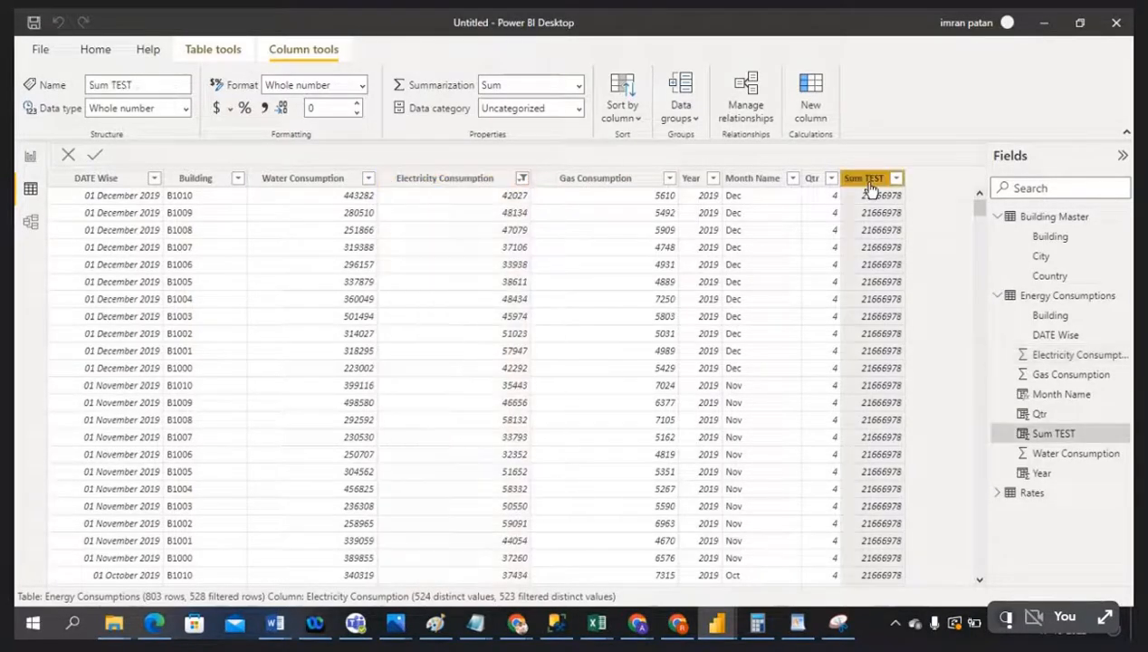
left_click(481, 181)
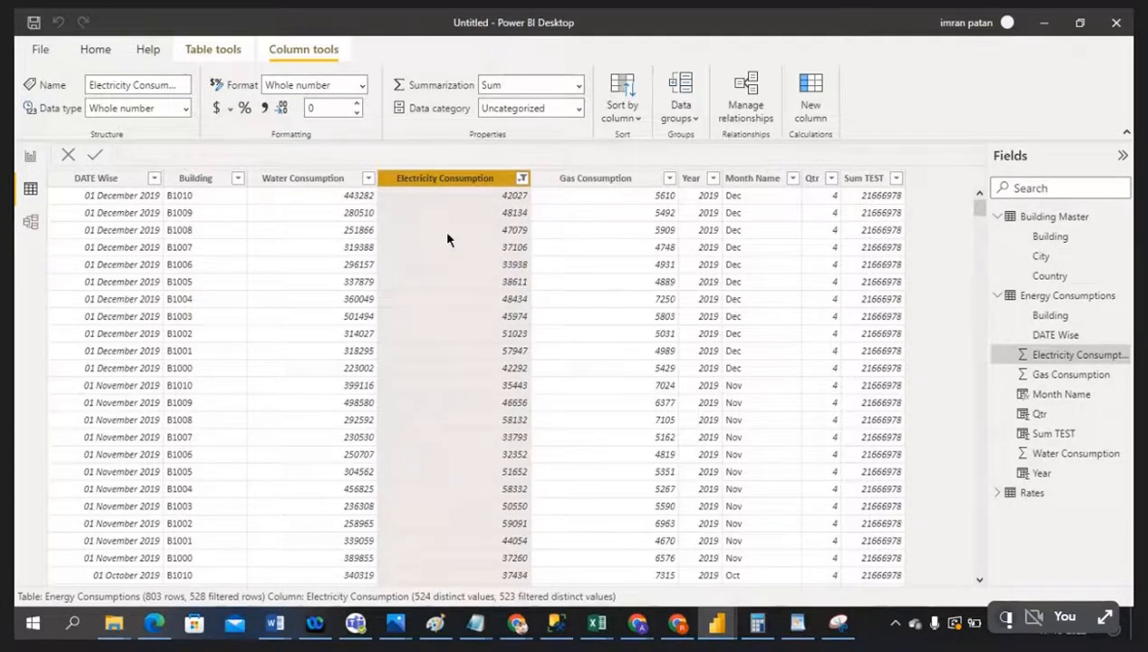
left_click(883, 201)
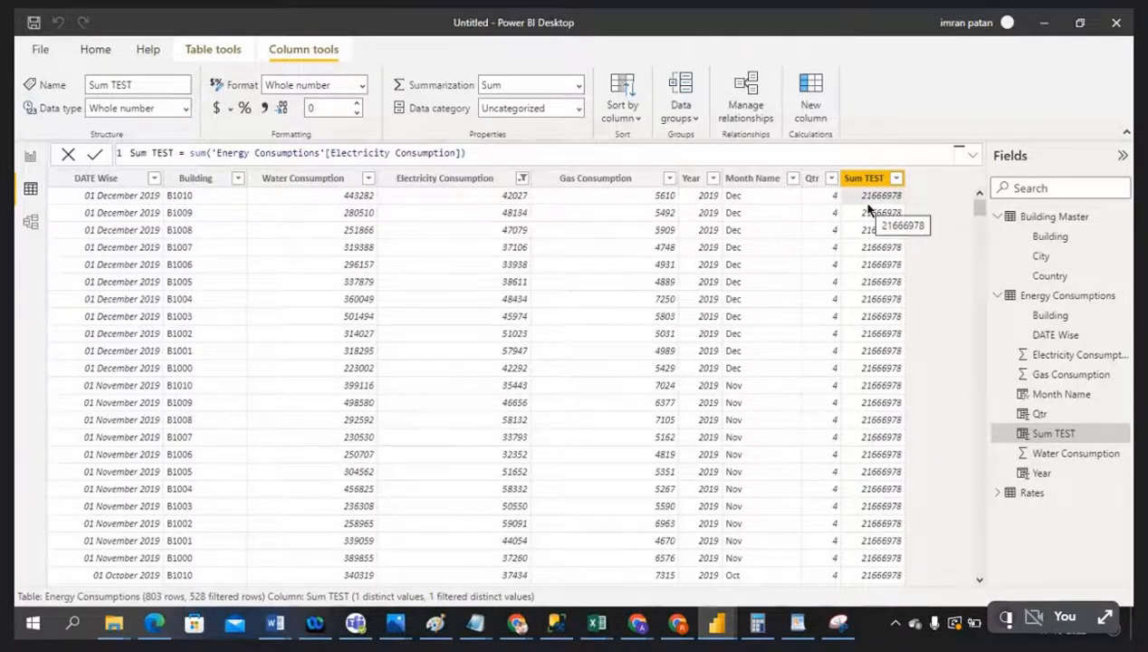
Switch to the Energy Consumptions Dataset workbook in Excel and check the sum of the Price Per Unit values C2:C16 on the Rates sheet
mouse_move(598, 625)
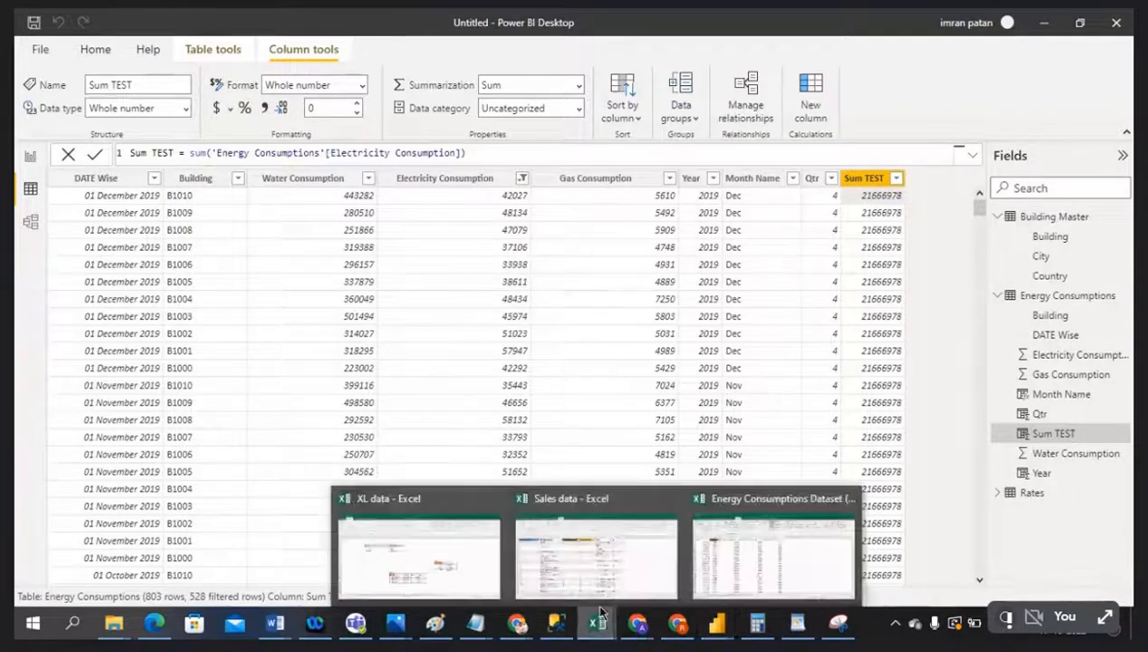
left_click(741, 561)
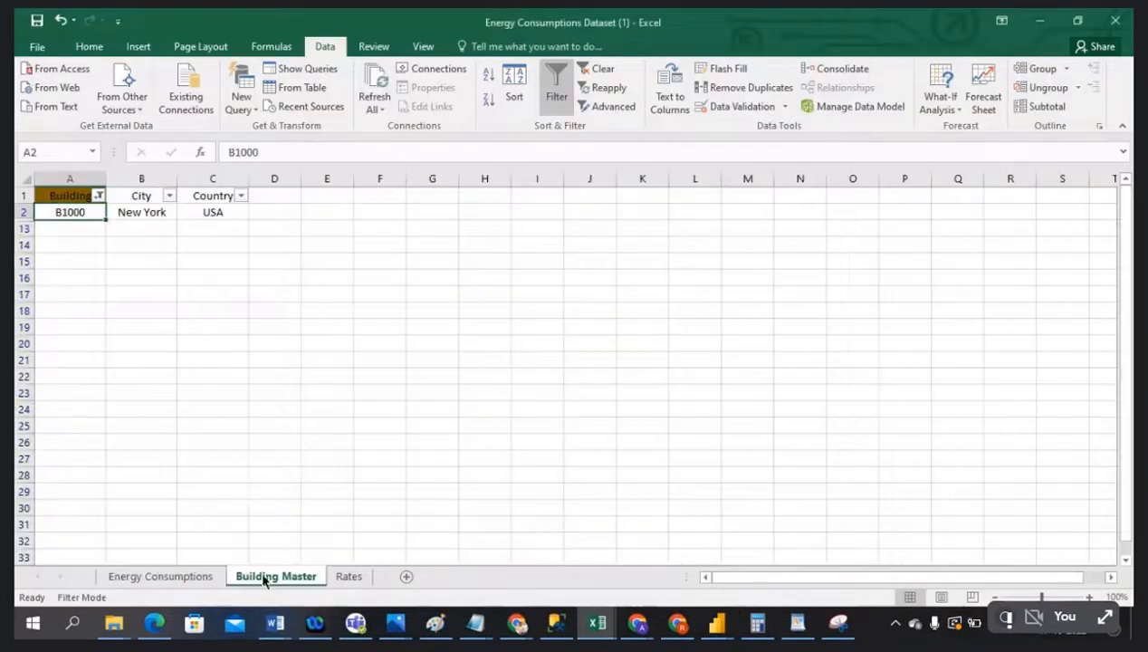
left_click(347, 577)
left_click(474, 324)
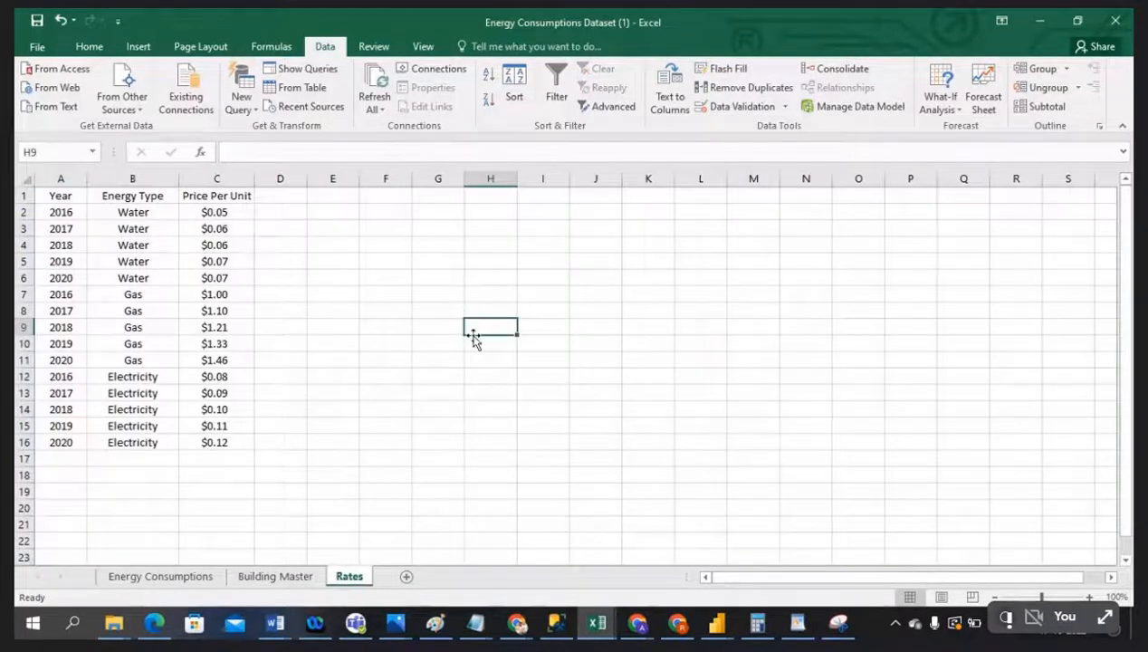
left_click_drag(217, 212, 245, 437)
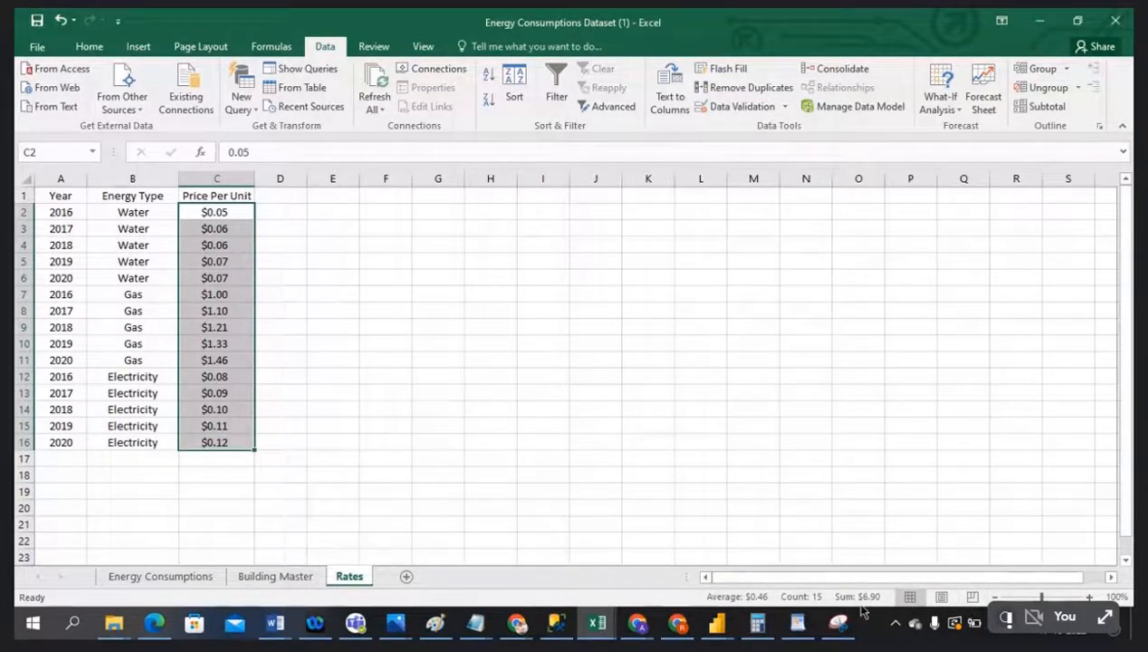
Enter 6.90 in cell C17, directly below the Price Per Unit values
left_click(204, 461)
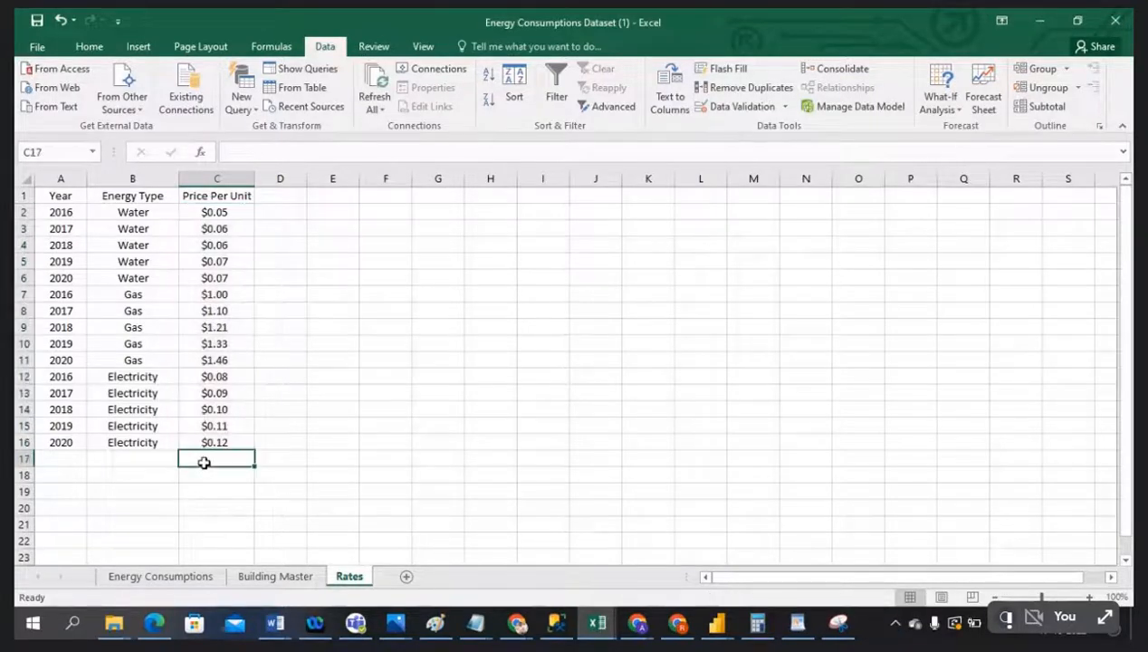
type("6.")
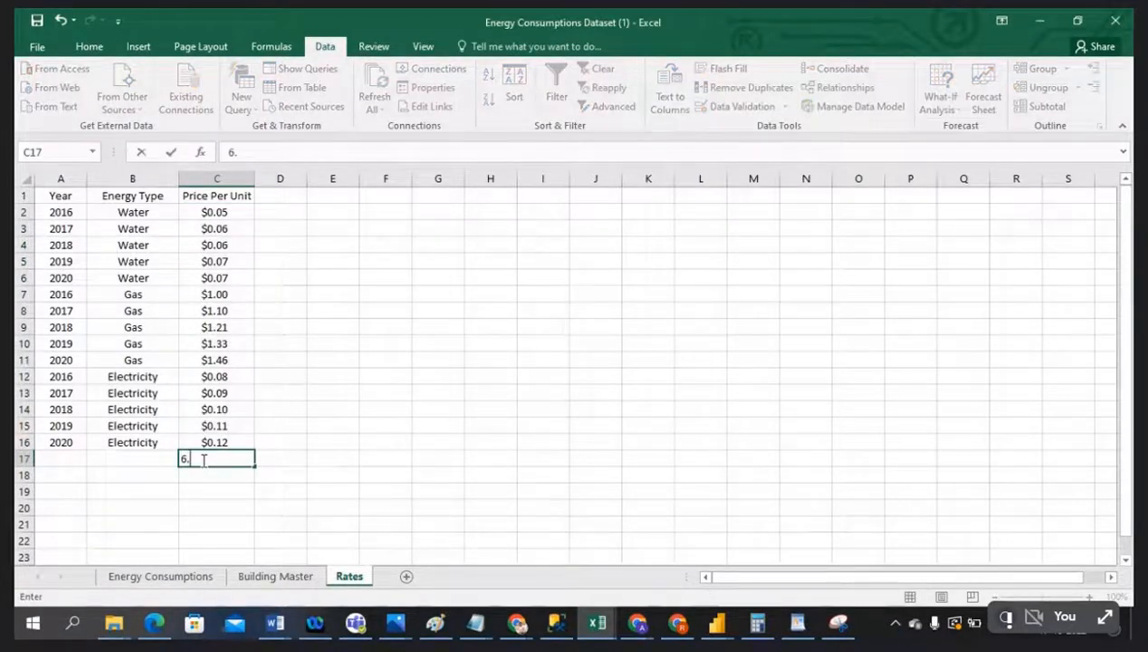
type("90")
key("Return")
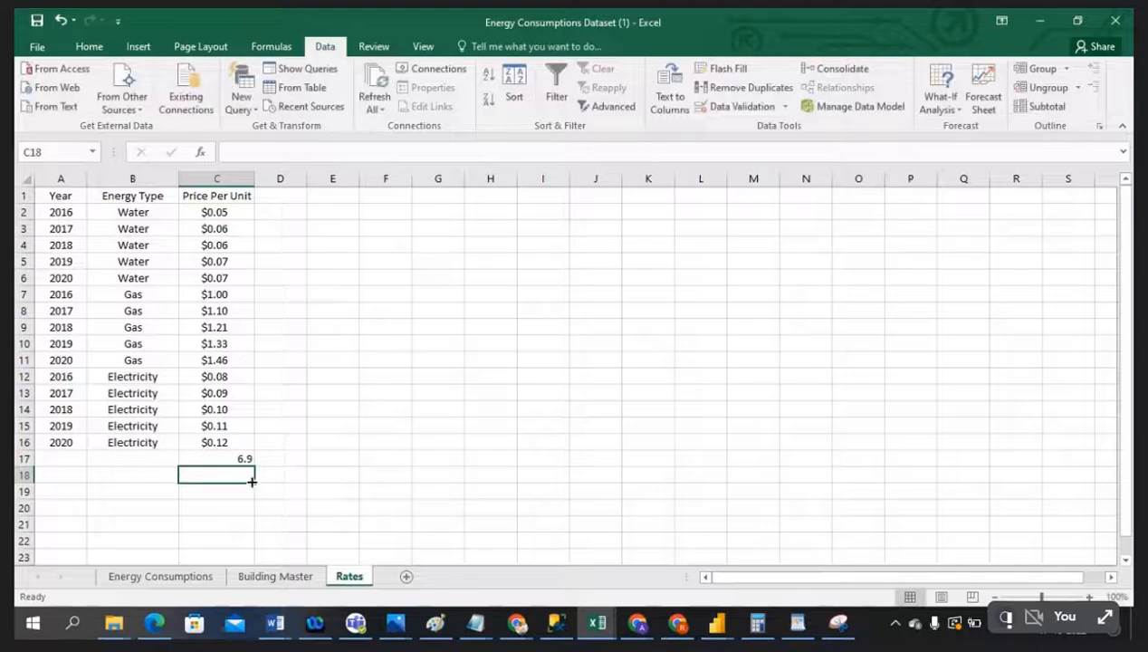
left_click(223, 459)
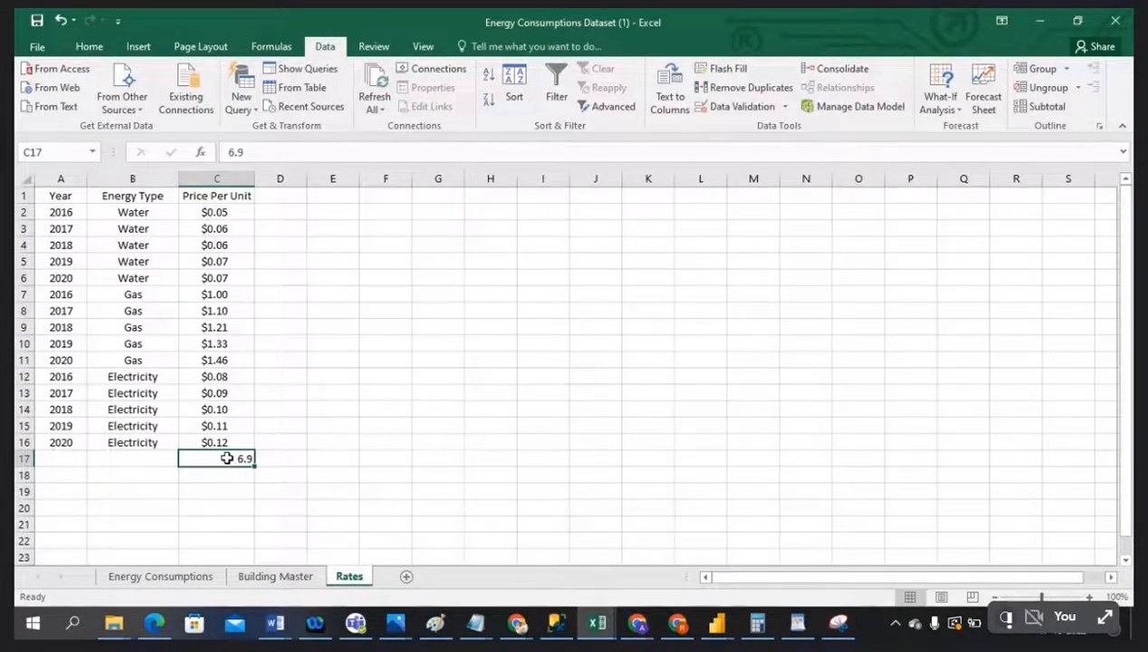
Add the column header total in cell D1 and review the Price Per Unit column with its entry in C17
left_click(280, 197)
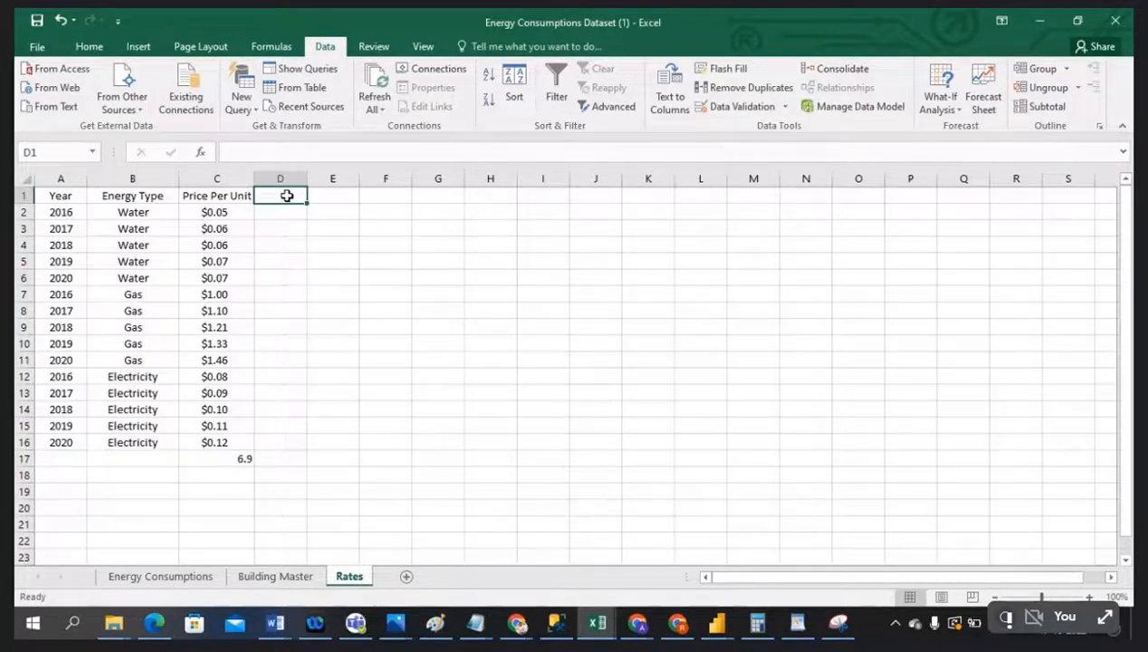
type("total")
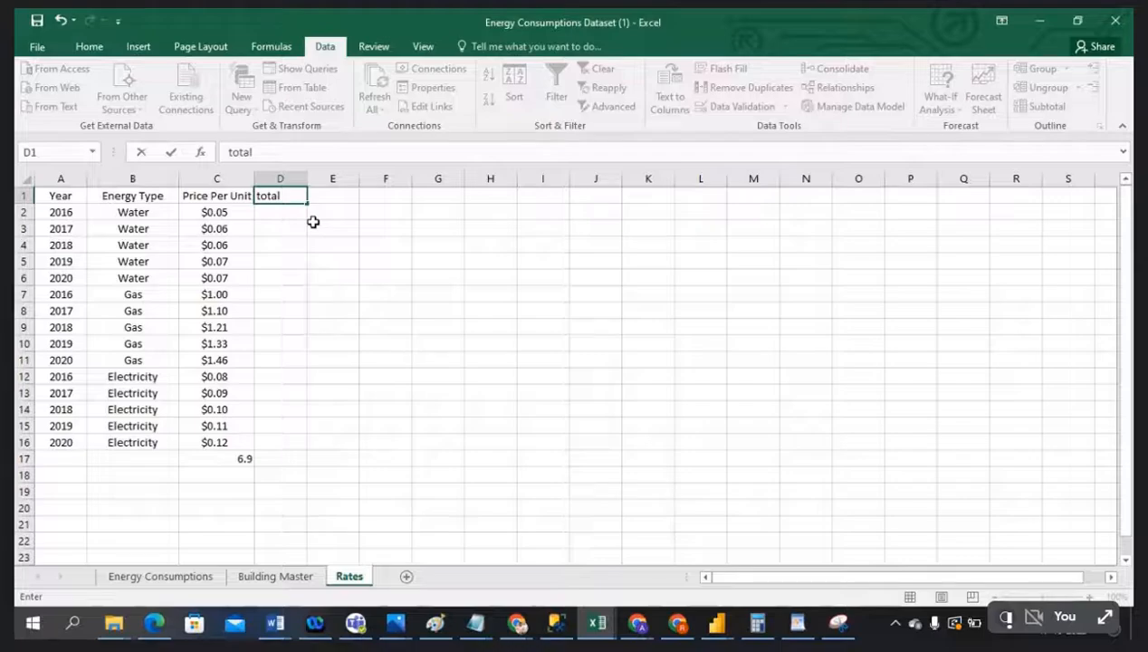
left_click(210, 177)
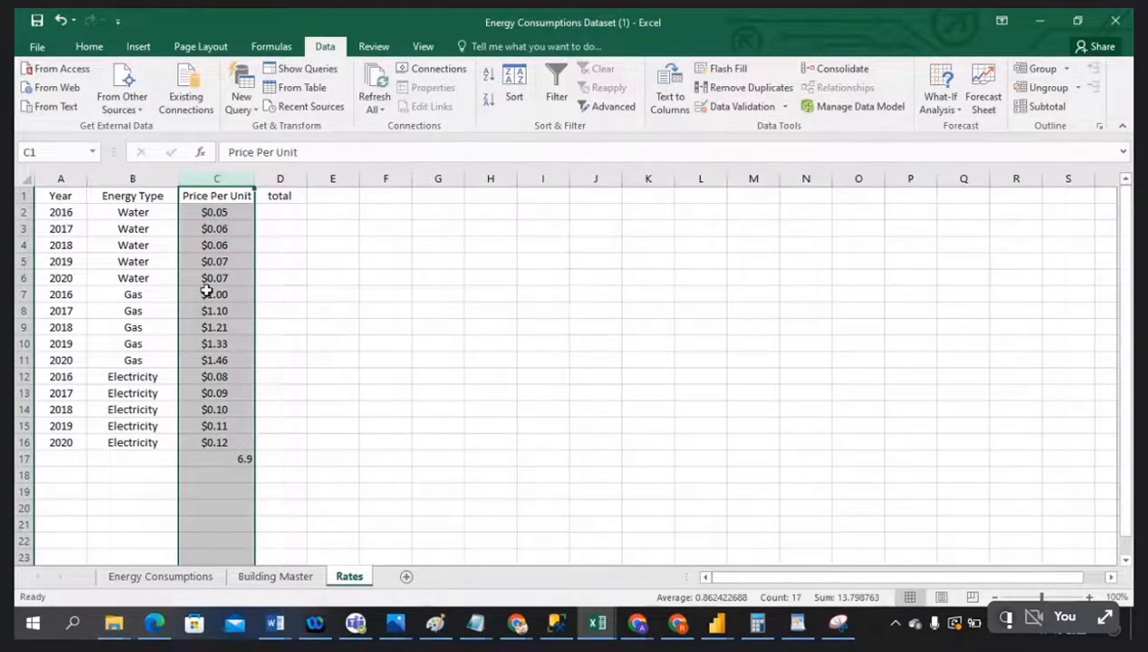
left_click(231, 460)
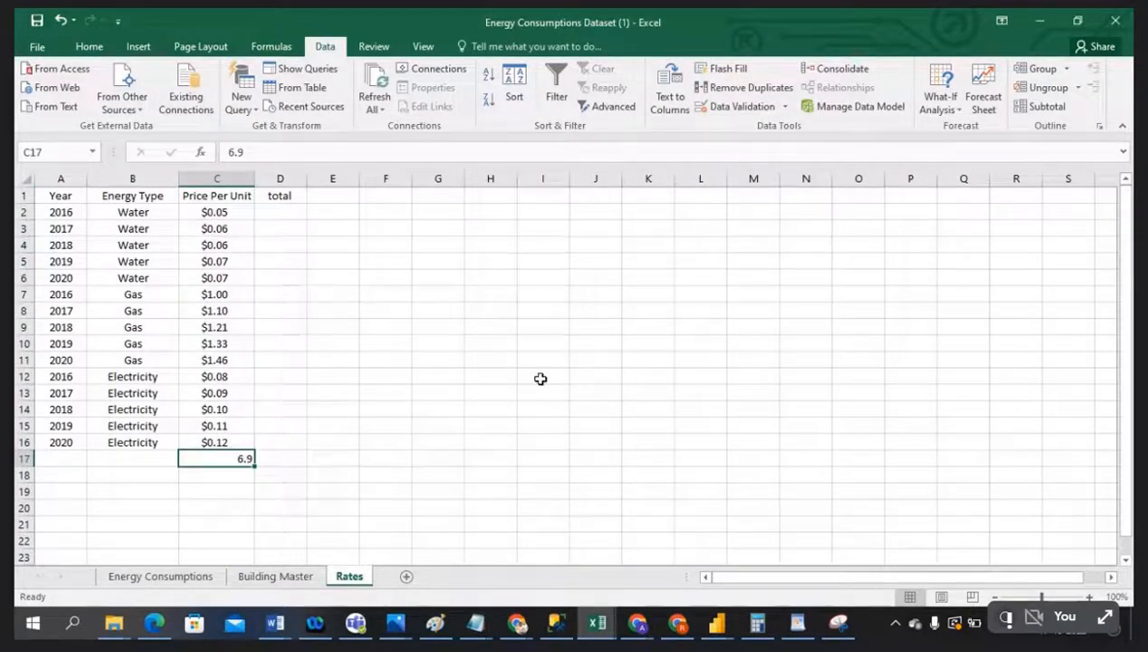
left_click(293, 197)
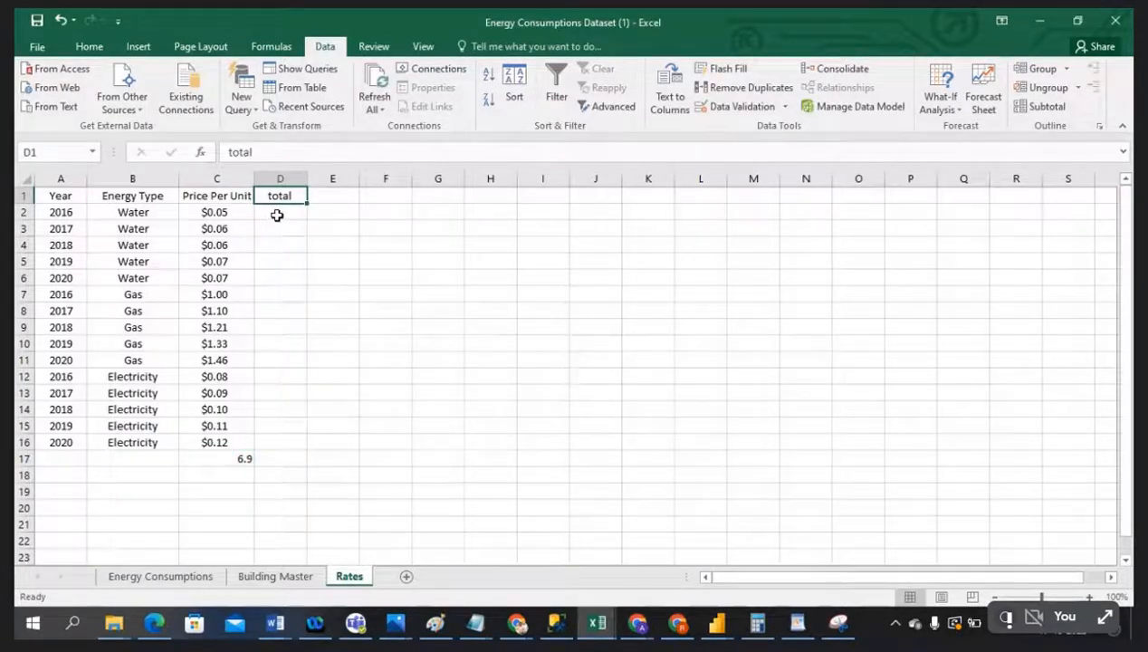
Enter 6.9 in cell D2 and fill it down the total column through D16
left_click_drag(277, 215, 316, 447)
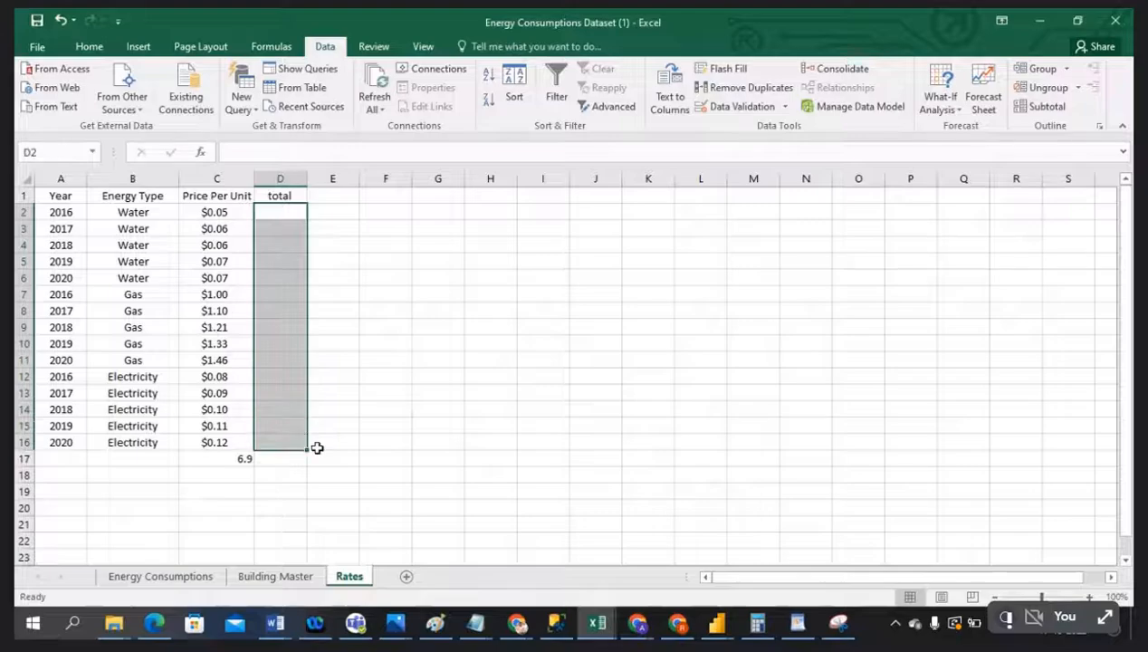
left_click(243, 459)
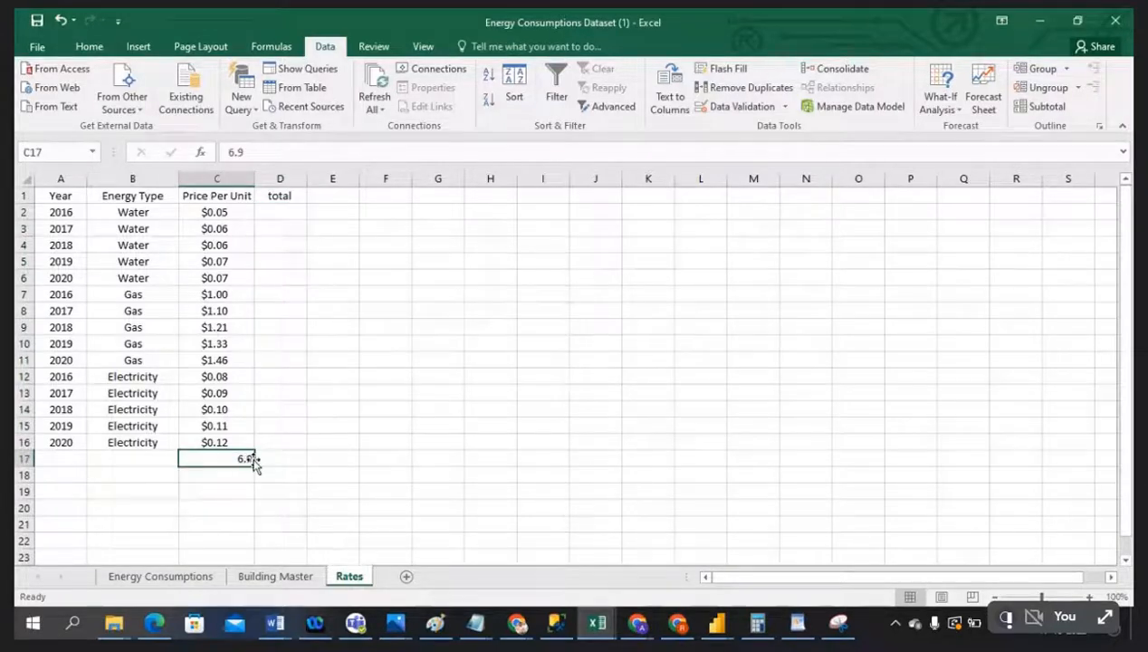
left_click(275, 212)
type("6")
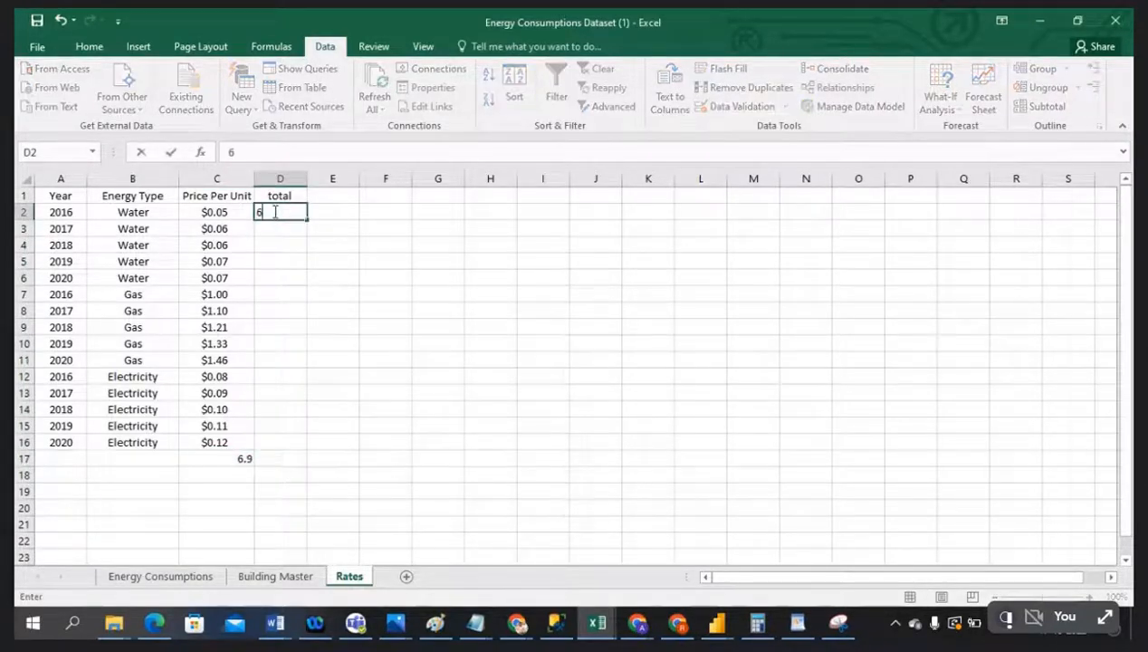
type(".9")
left_click(389, 261)
left_click(292, 217)
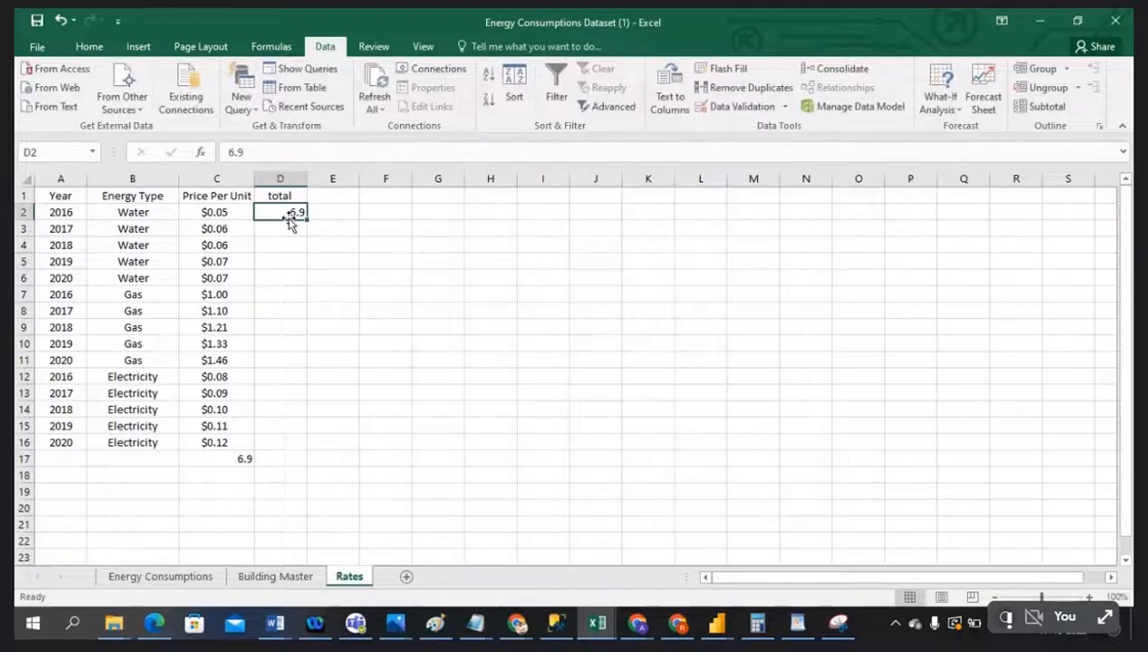
left_click_drag(308, 222, 312, 452)
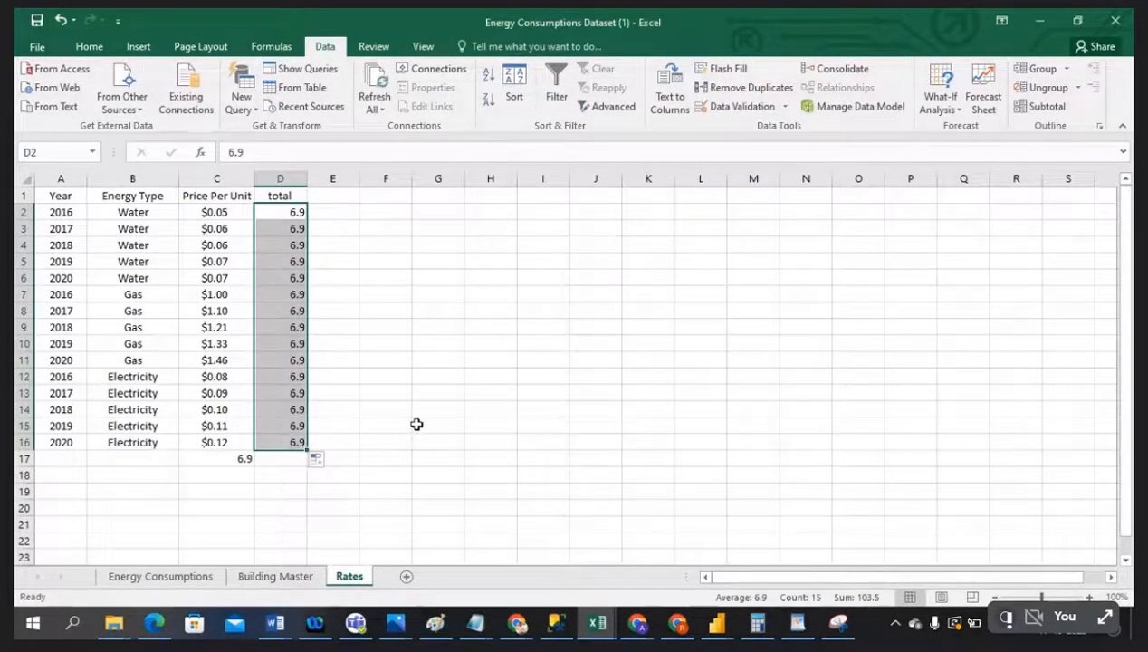
left_click(414, 422)
Delete the value in cell C17 and check the Price Per Unit column as a whole
left_click(231, 458)
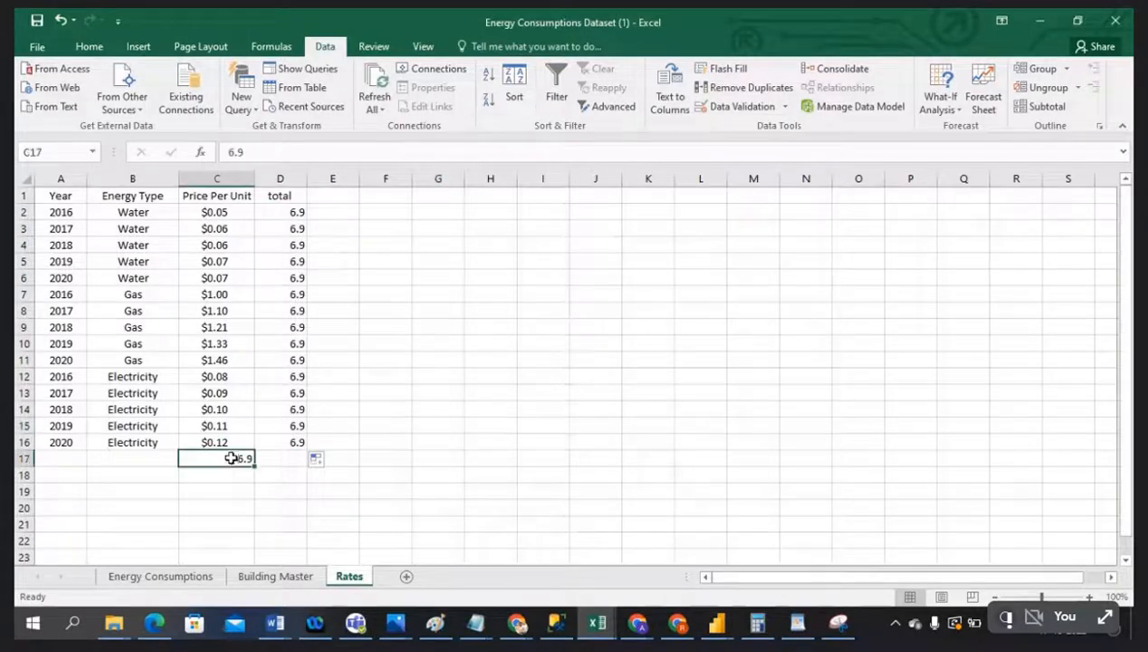
key("Delete")
left_click(272, 453)
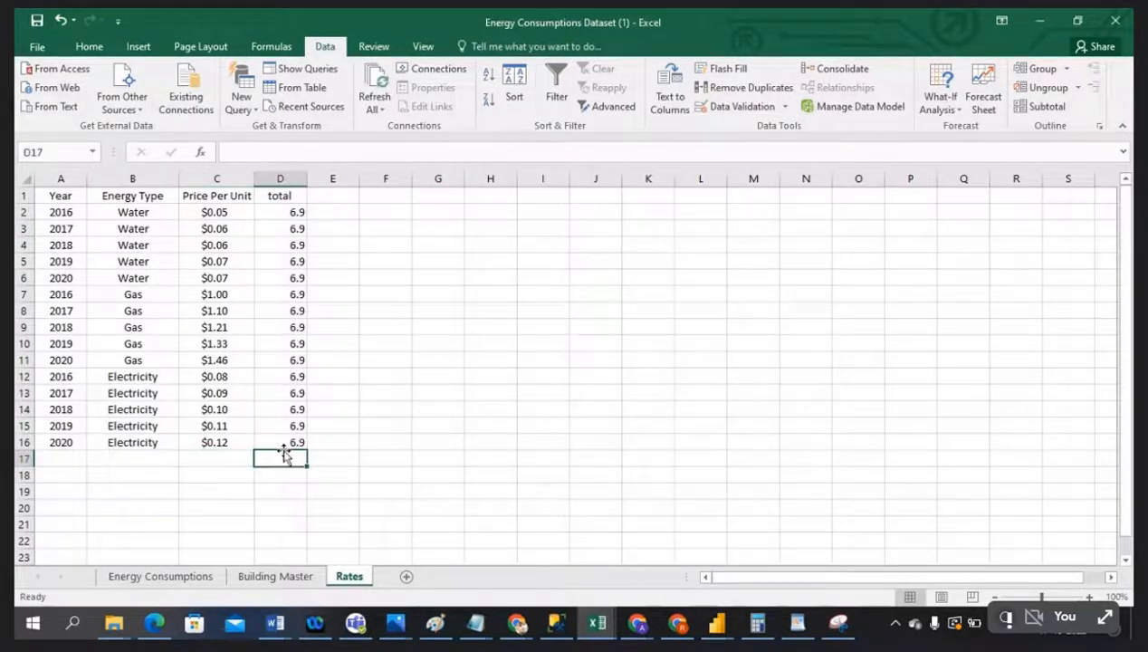
left_click(216, 178)
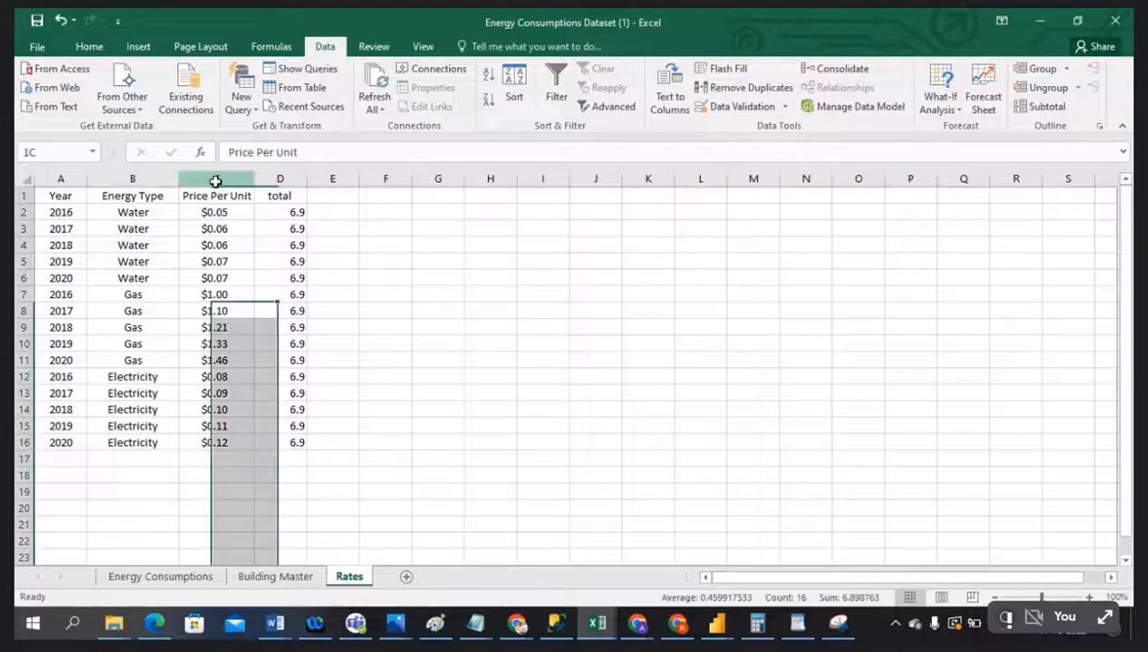
left_click(211, 459)
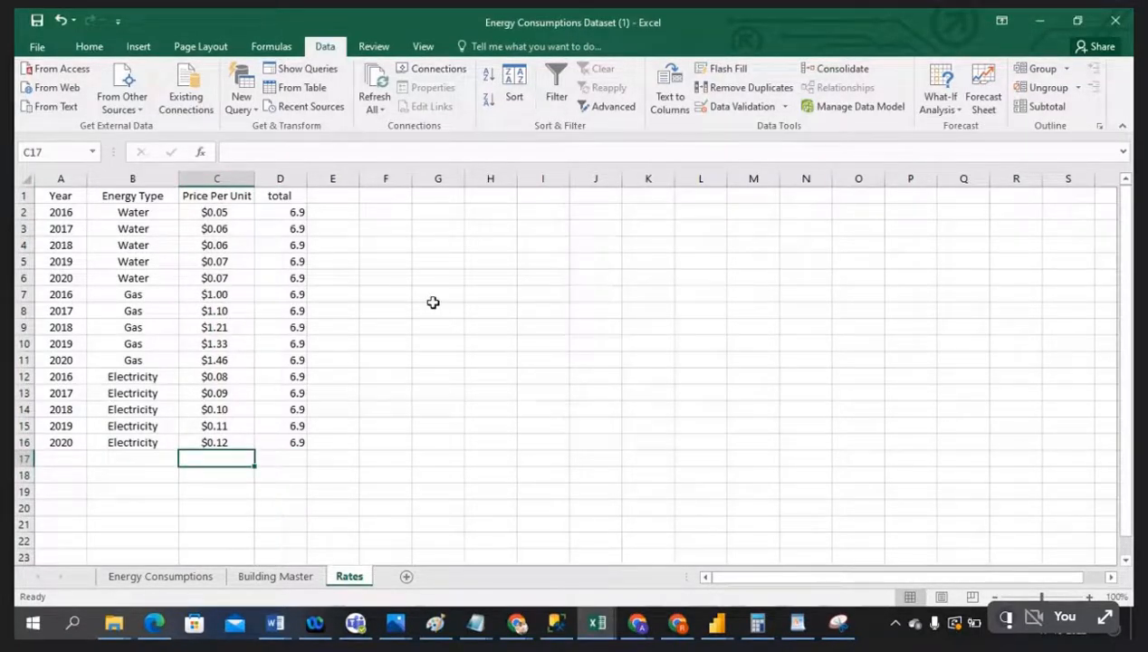
Examine the total column row by row for the Water entries in rows 2 to 6
left_click(285, 196)
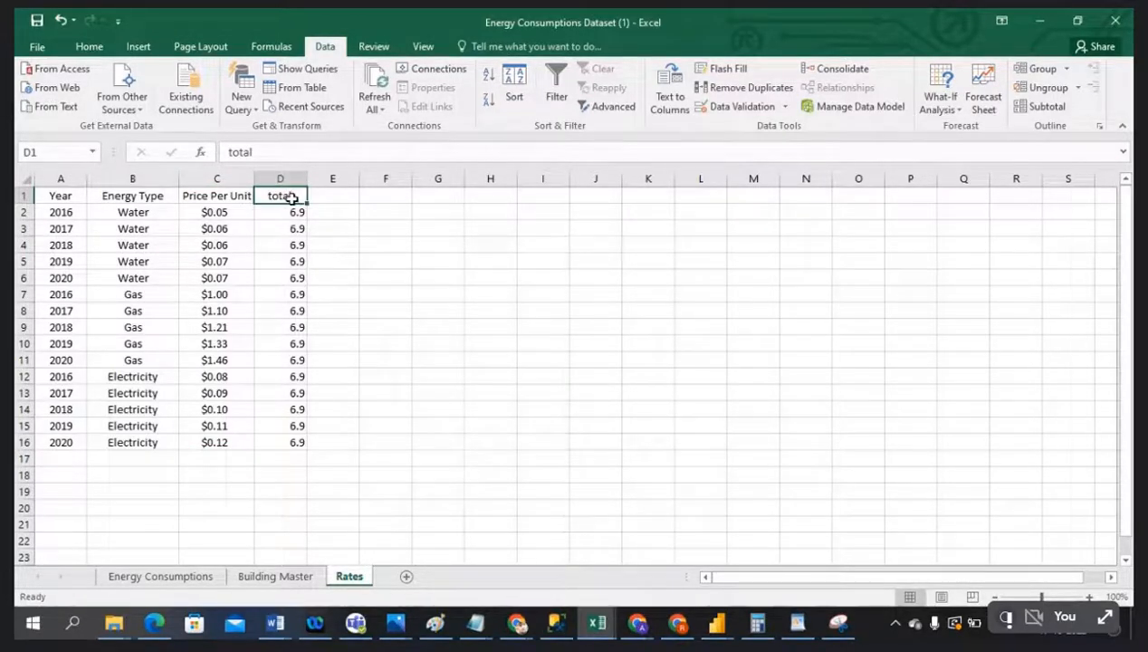
left_click(26, 212)
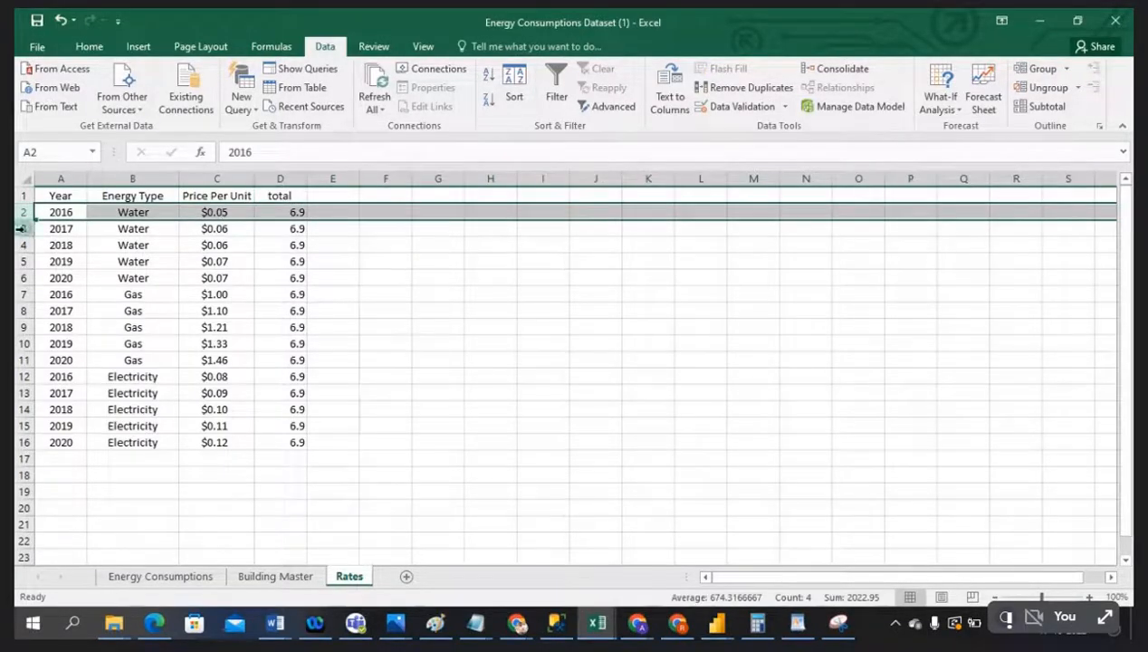
left_click(20, 228)
left_click(22, 246)
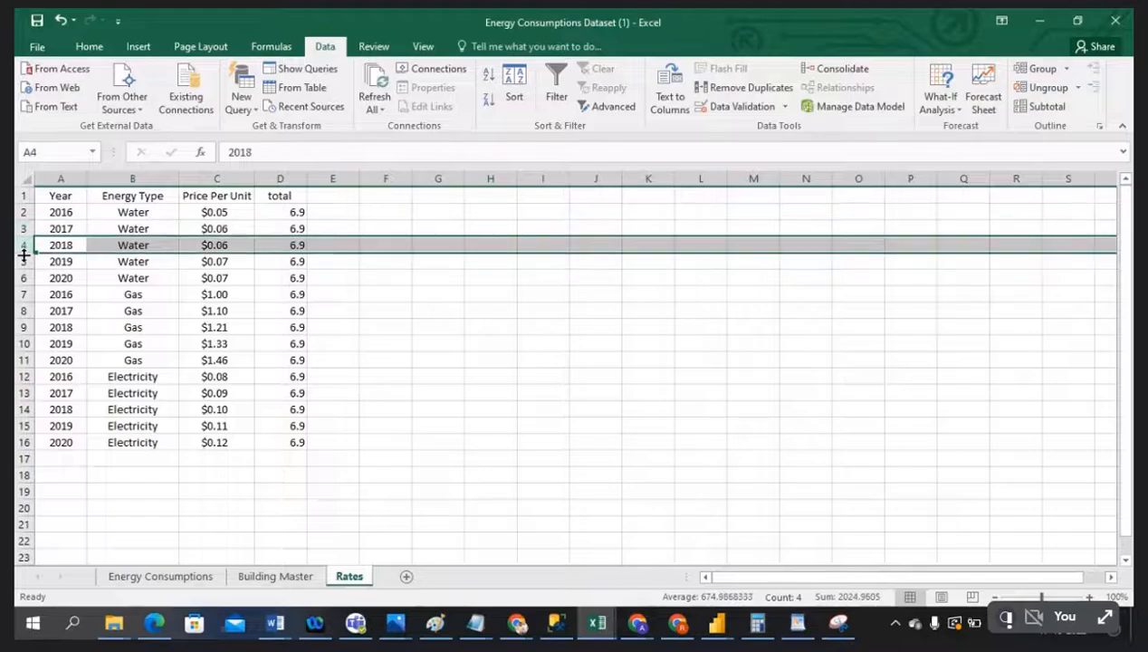
left_click(23, 262)
left_click(22, 278)
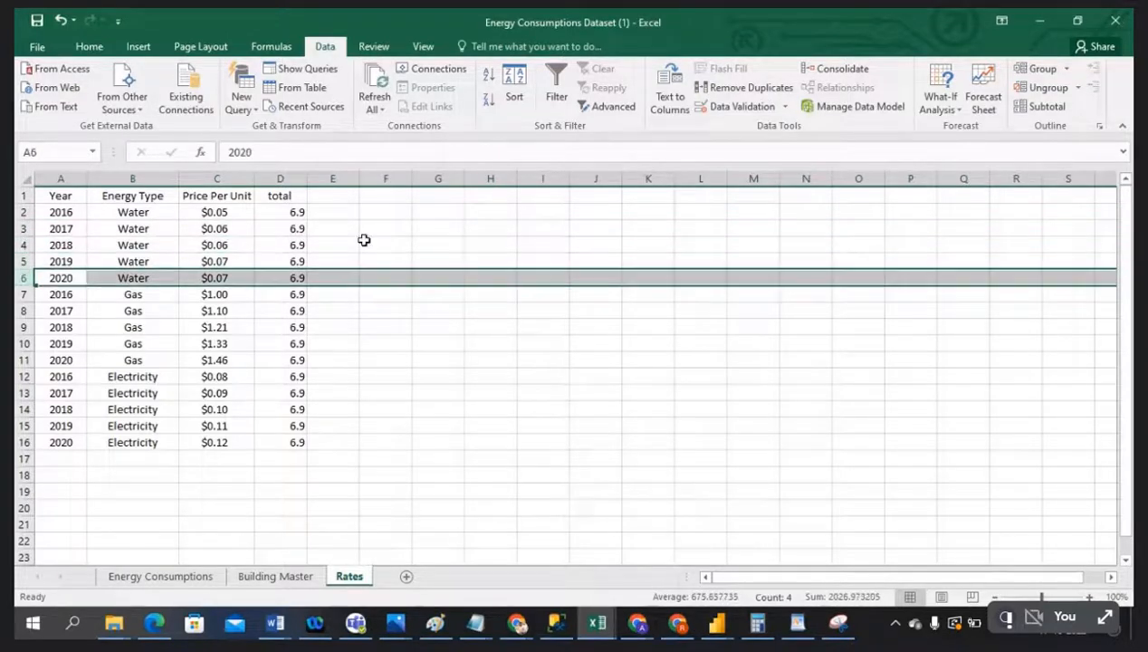
left_click(364, 241)
Widen the total column slightly and examine rows 2 to 8 one at a time against it
left_click(297, 196)
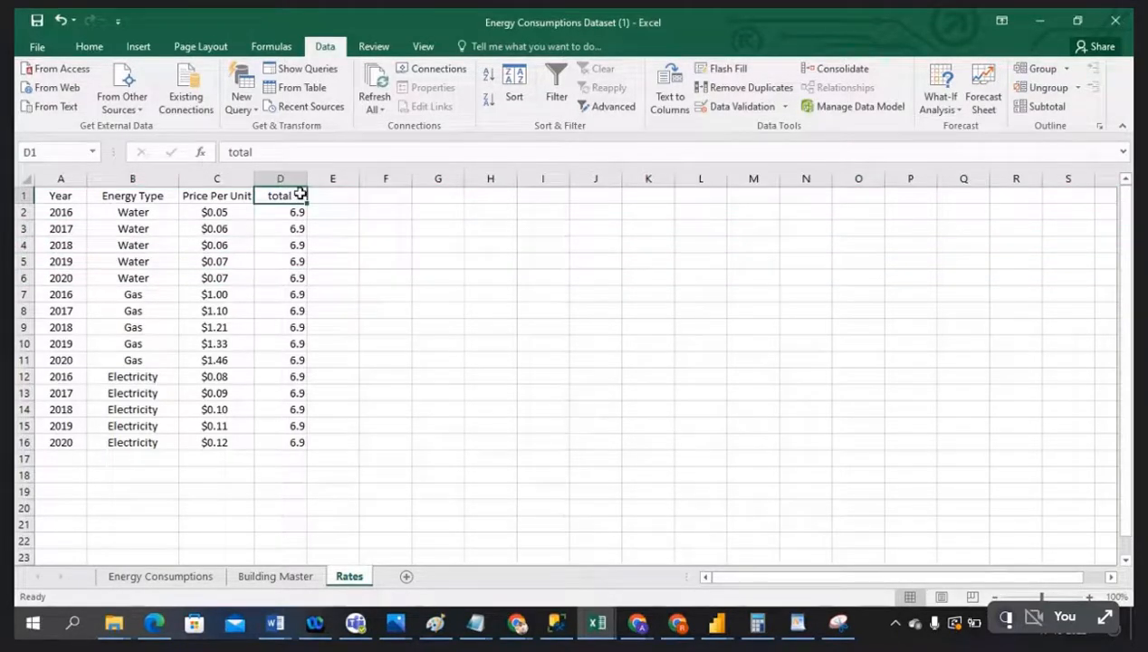
left_click_drag(308, 183, 314, 183)
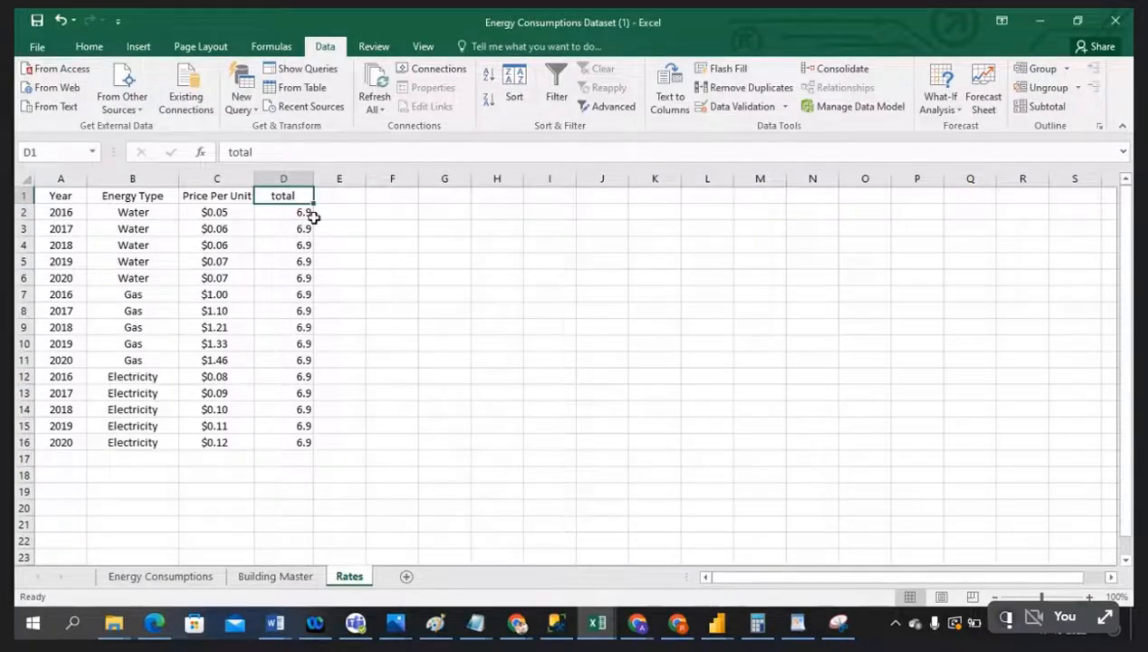
left_click(22, 213)
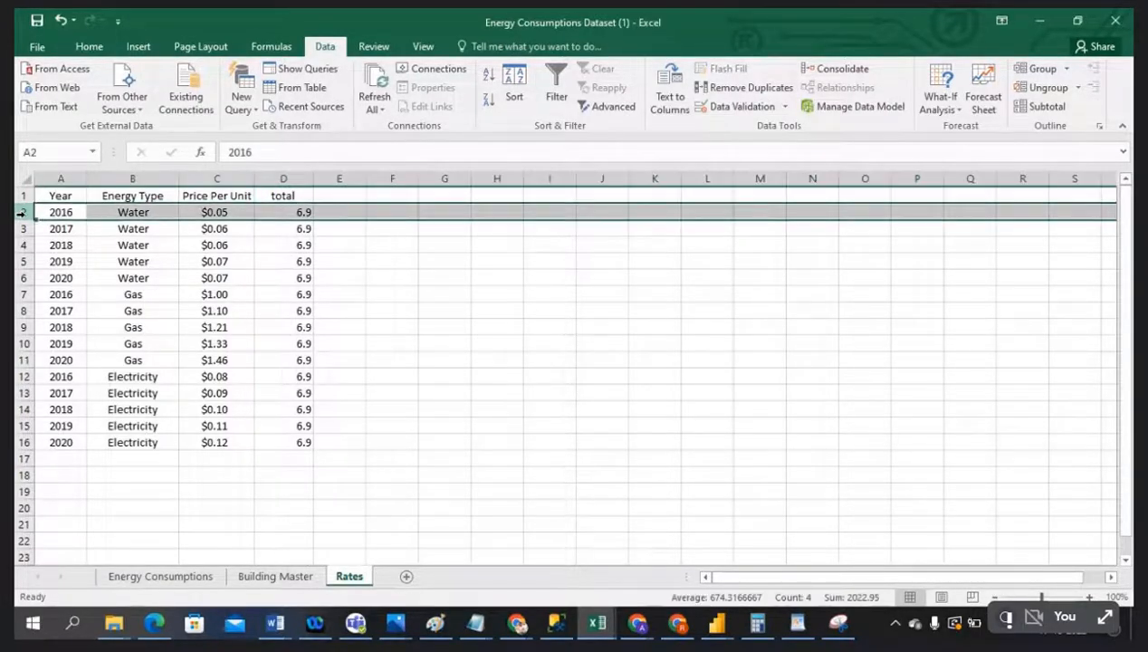
left_click(22, 228)
left_click(23, 245)
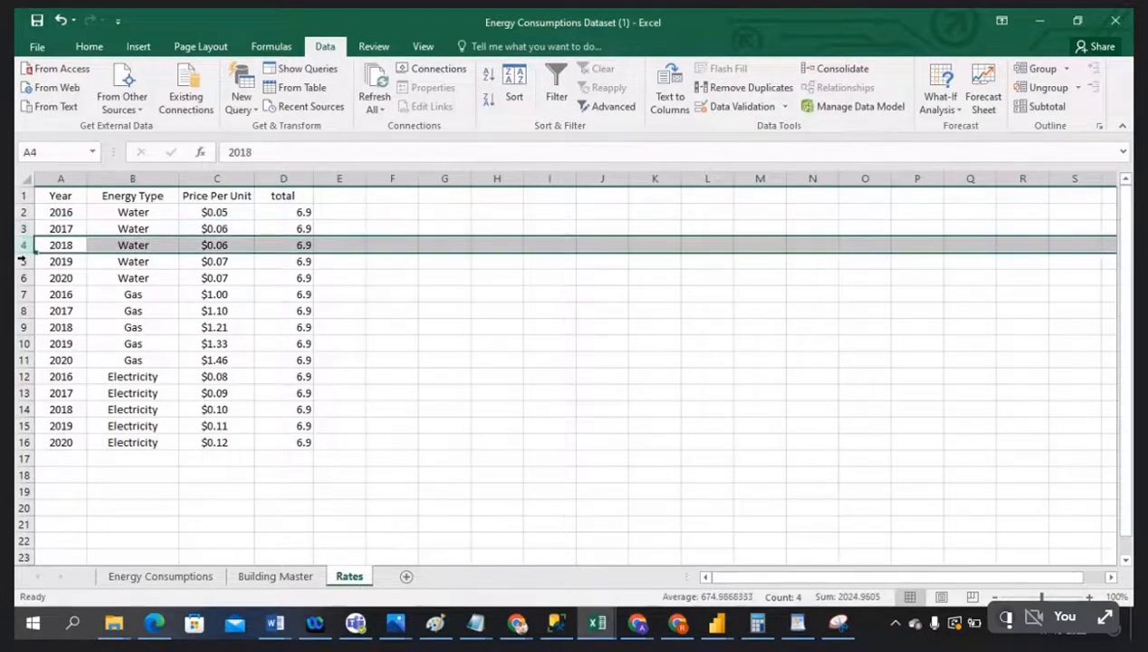
left_click(24, 262)
left_click(24, 279)
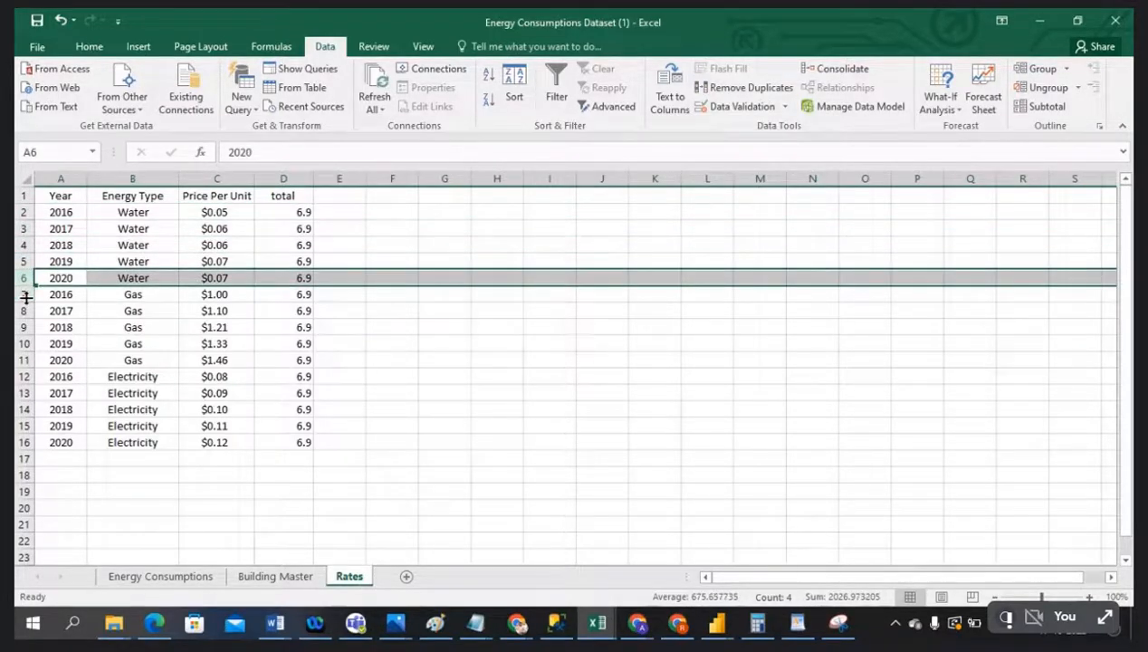
left_click(20, 294)
left_click(20, 311)
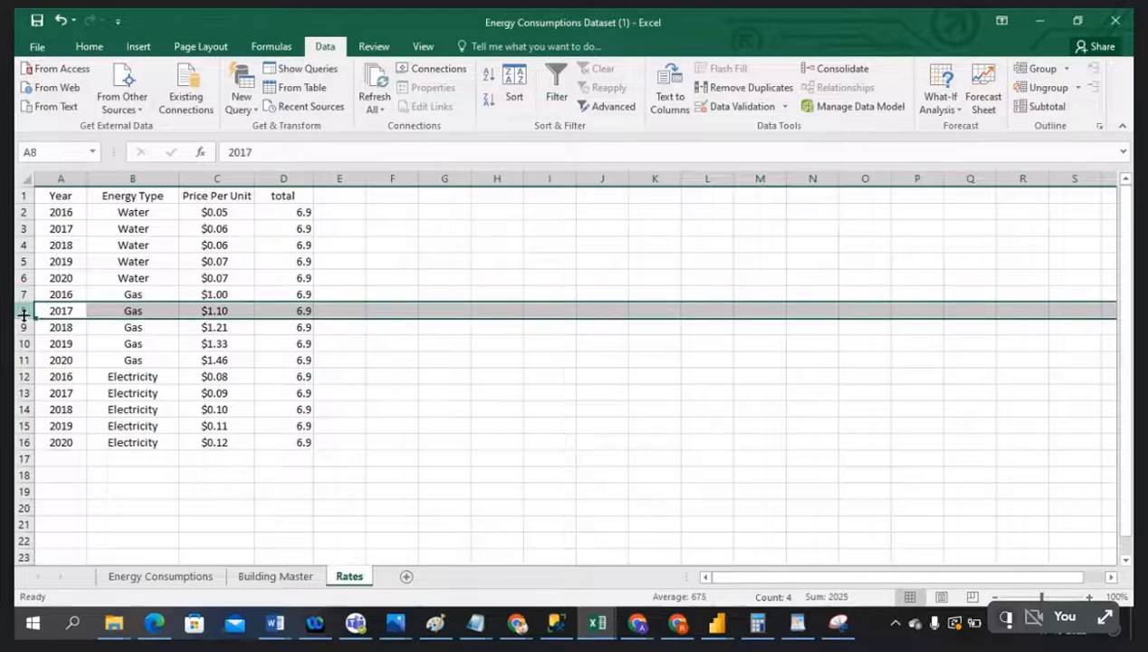
Replace the first two values of the total column with their rows' years: 2016 in D2 and 2017 in D3
left_click(18, 328)
left_click(299, 218)
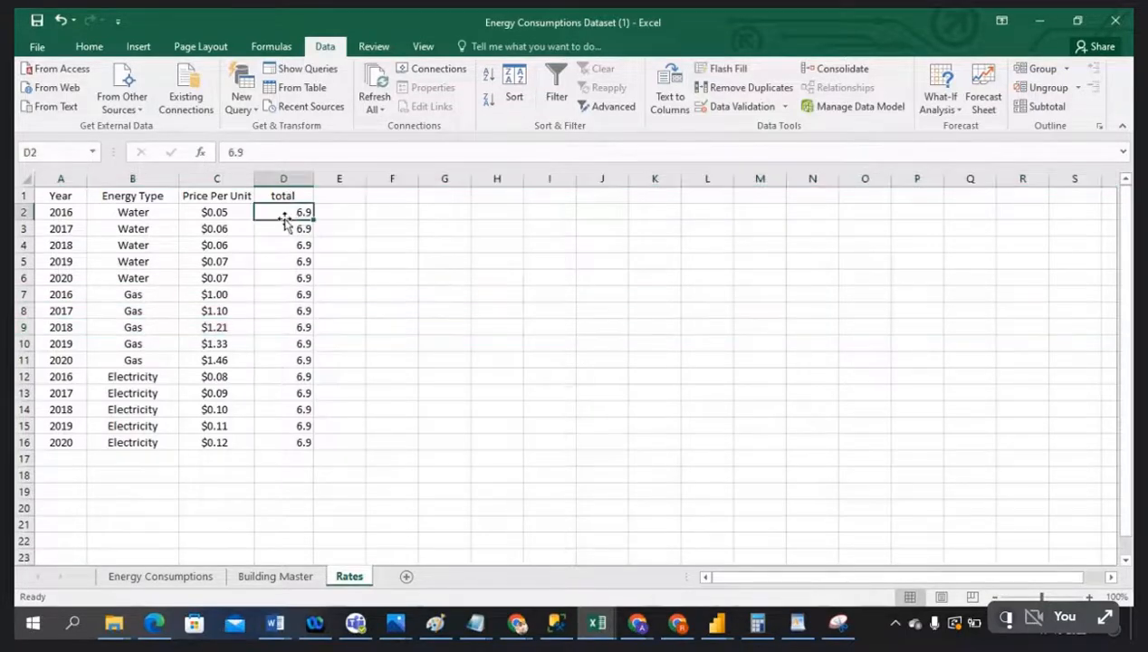
left_click(69, 211)
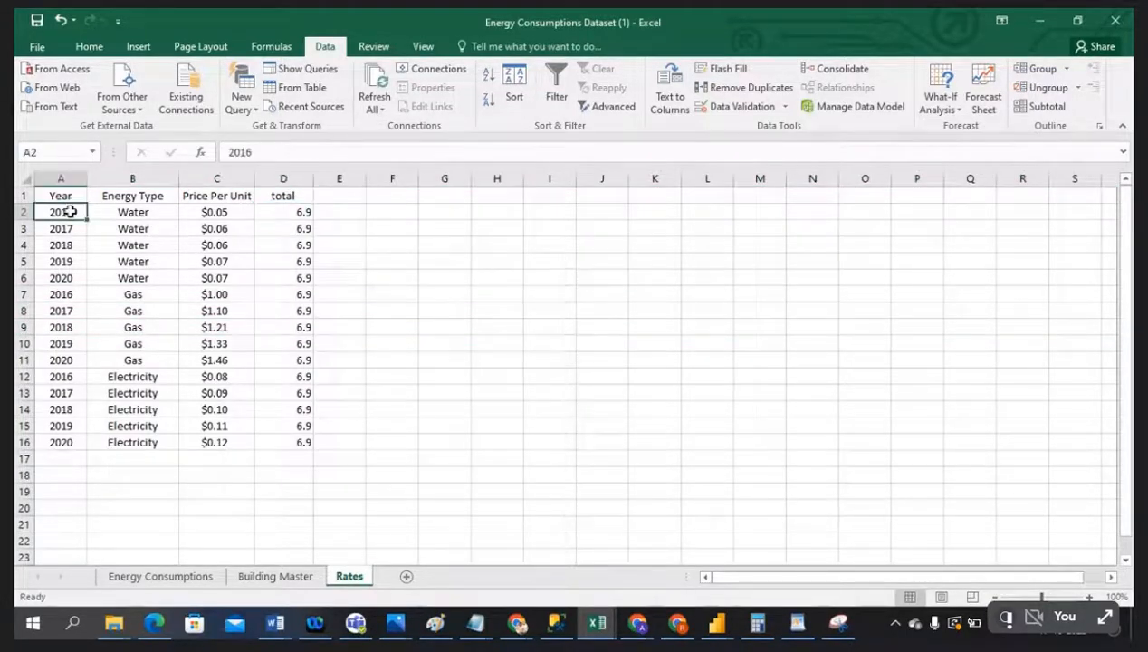
left_click(24, 212)
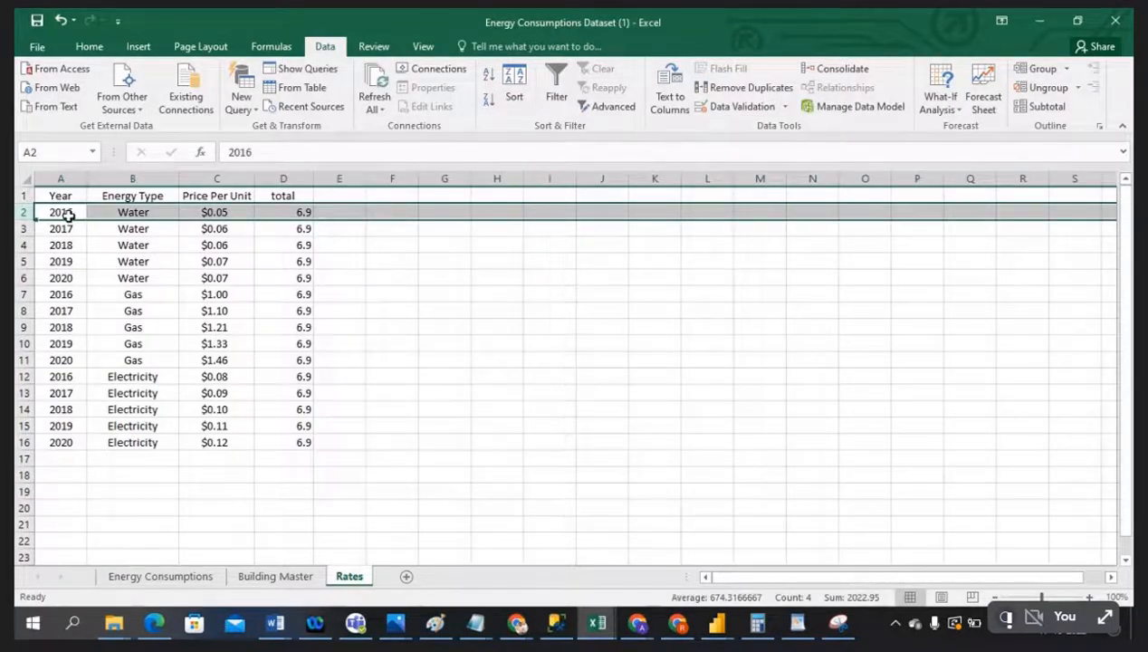
left_click(288, 213)
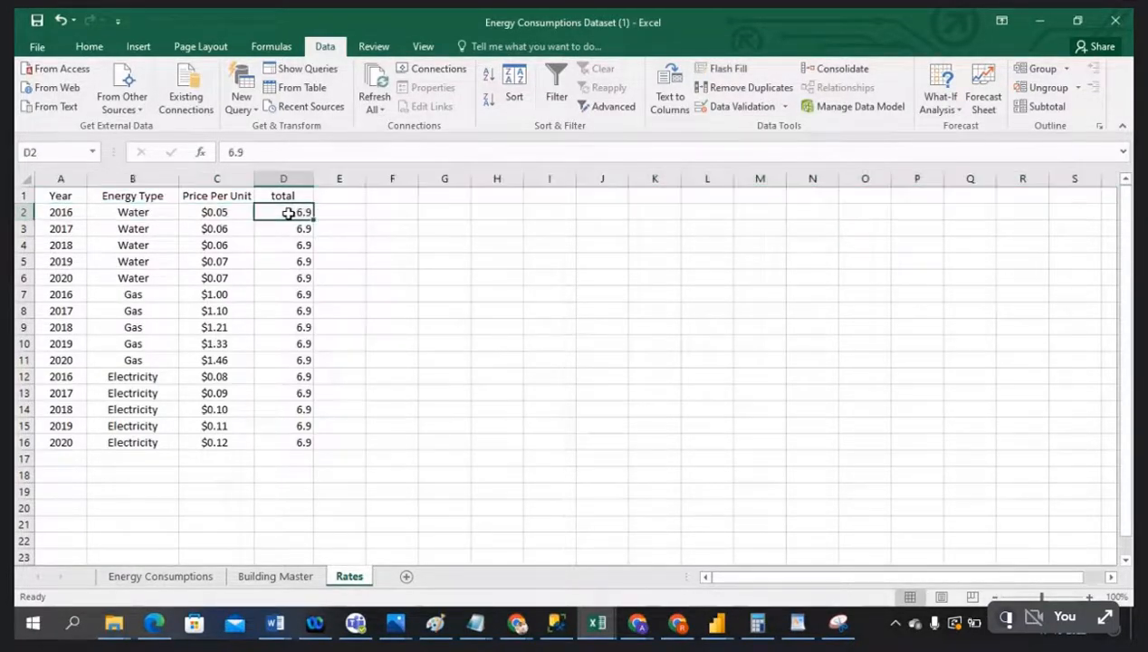
type("2016")
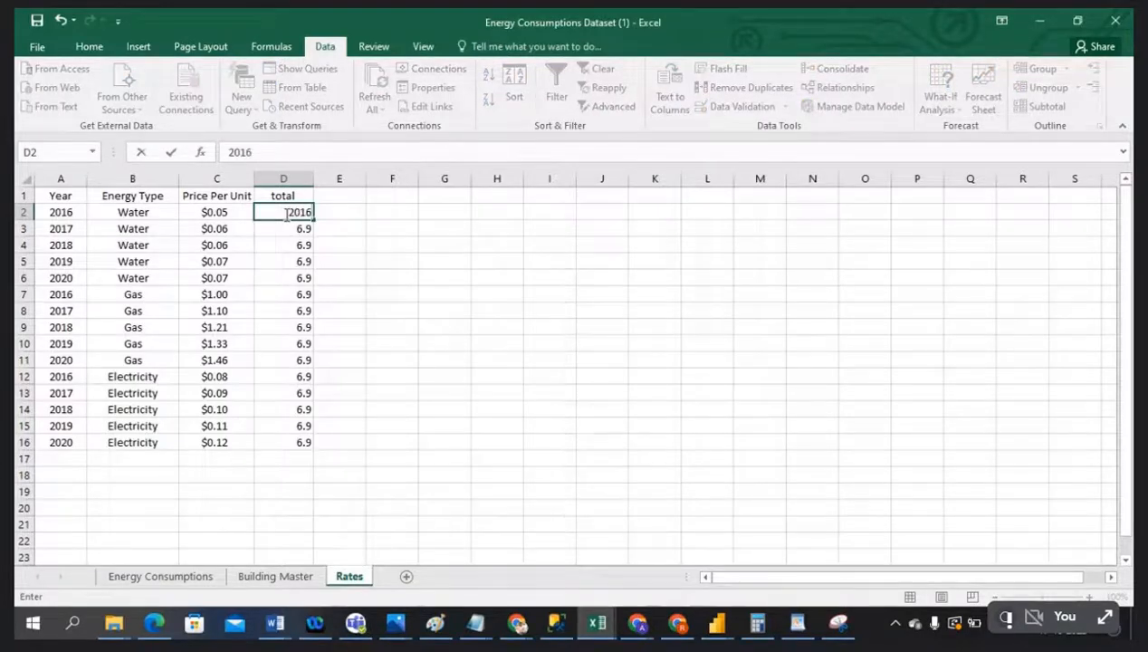
left_click(22, 228)
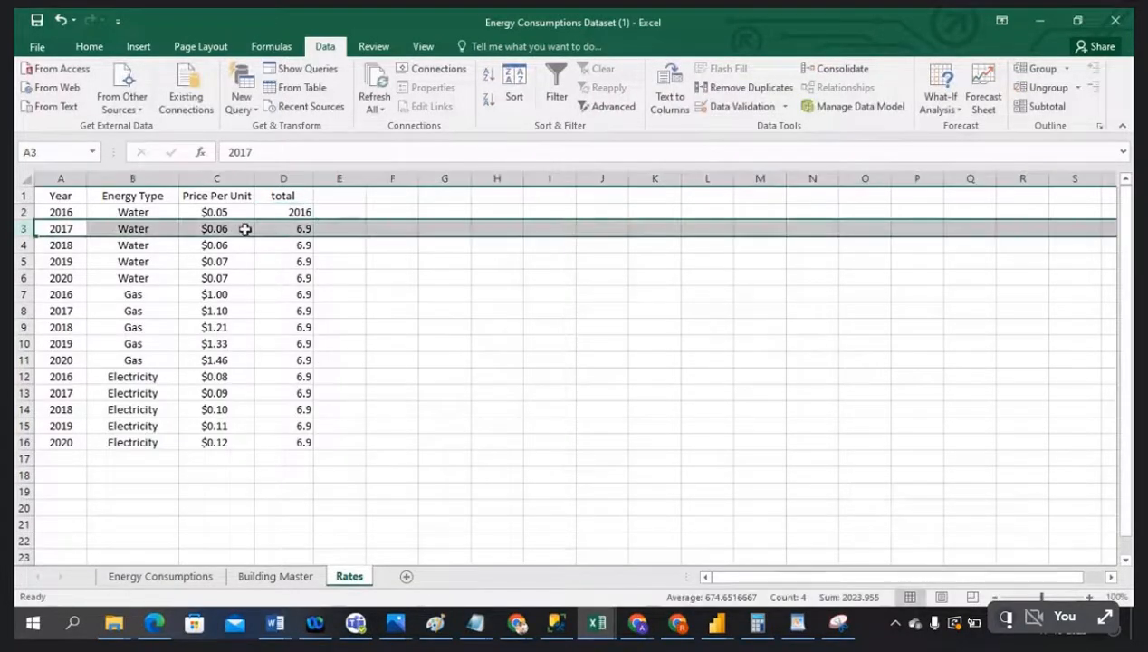
left_click(294, 228)
type("2017")
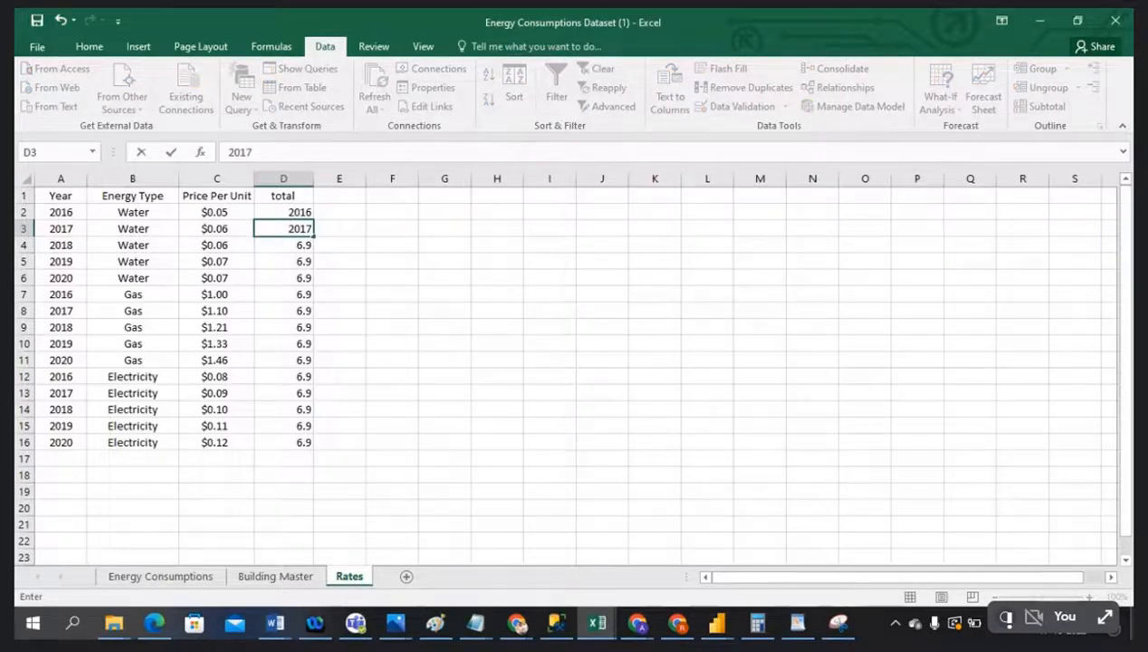
left_click(494, 292)
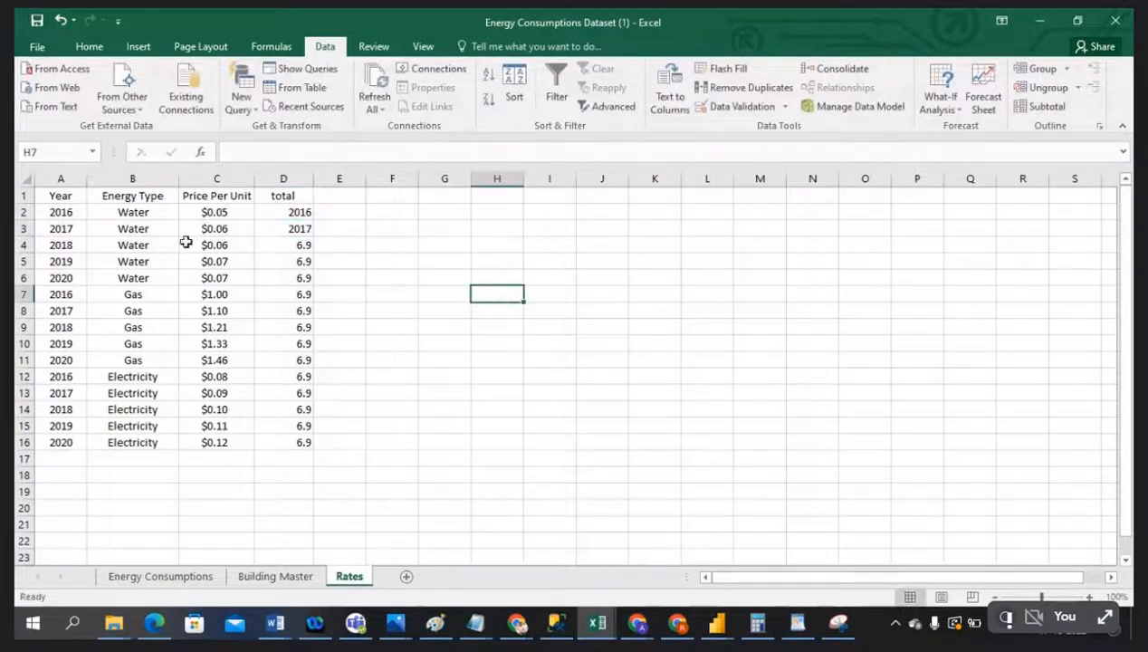
Check the Price Per Unit values in C2:C16 and clear the contents of the entire total column D
left_click_drag(208, 213, 209, 443)
left_click(209, 460)
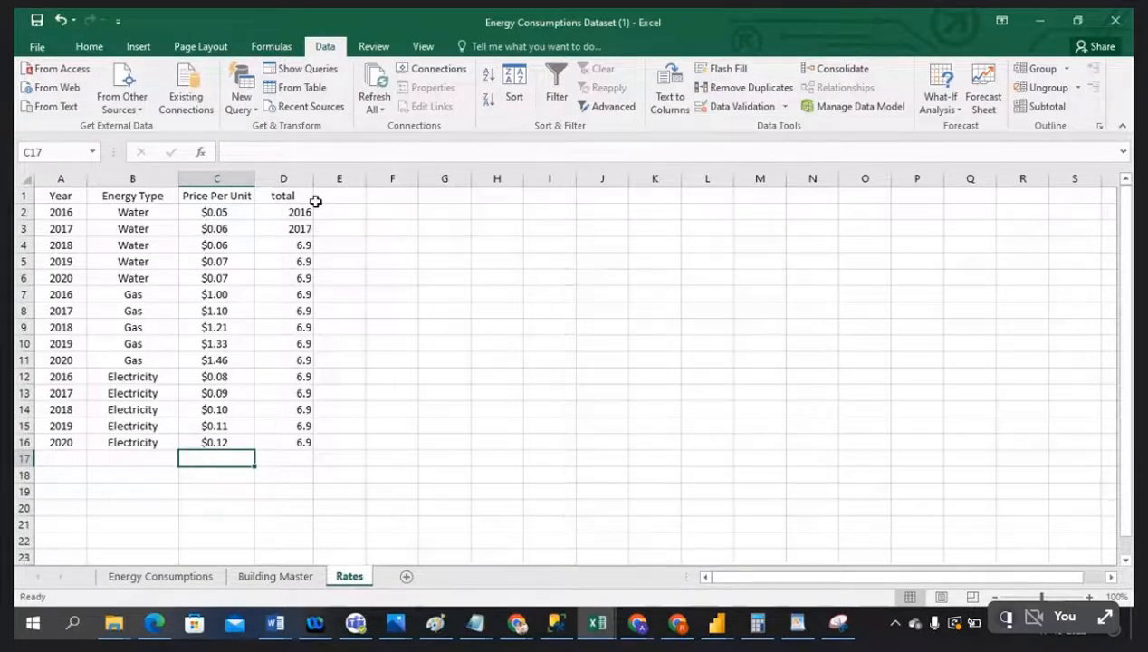
left_click(297, 178)
key("Delete")
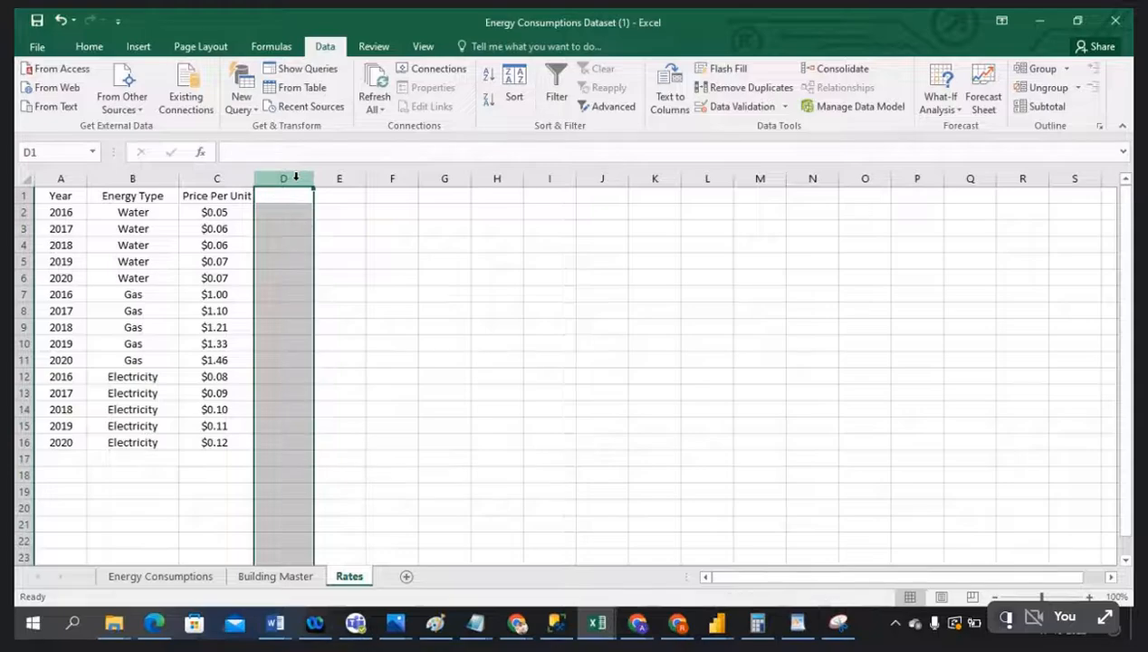
left_click(355, 473)
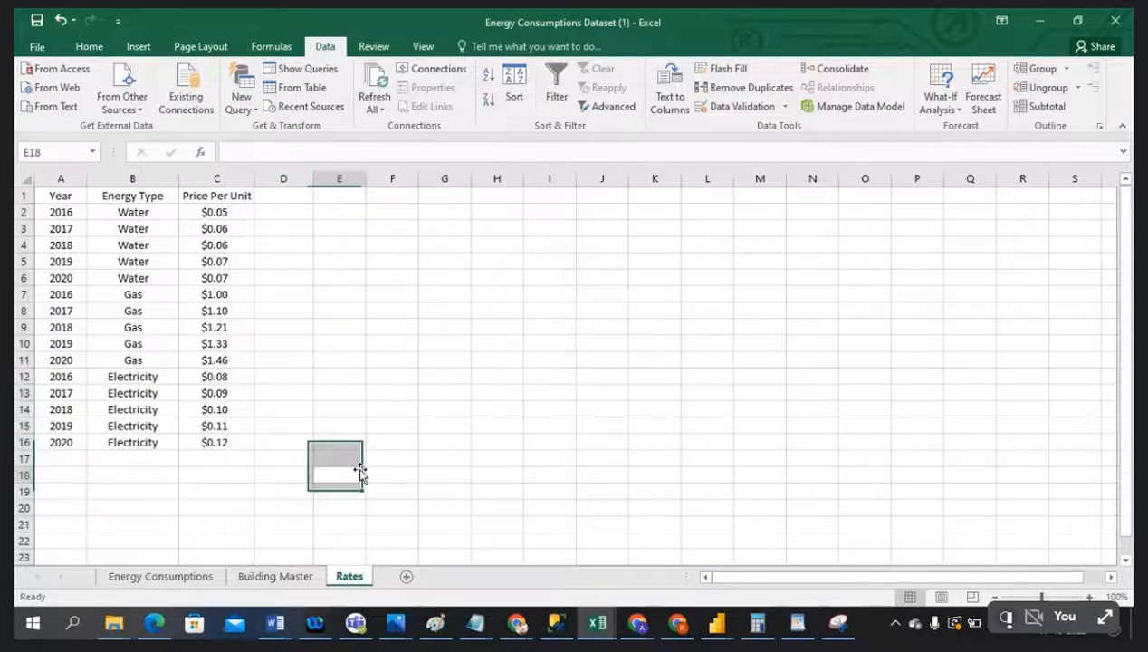
Switch to Power BI Desktop and check which distinct values the Sum TEST column contains, leaving its filter unchanged
left_click(720, 626)
left_click(974, 557)
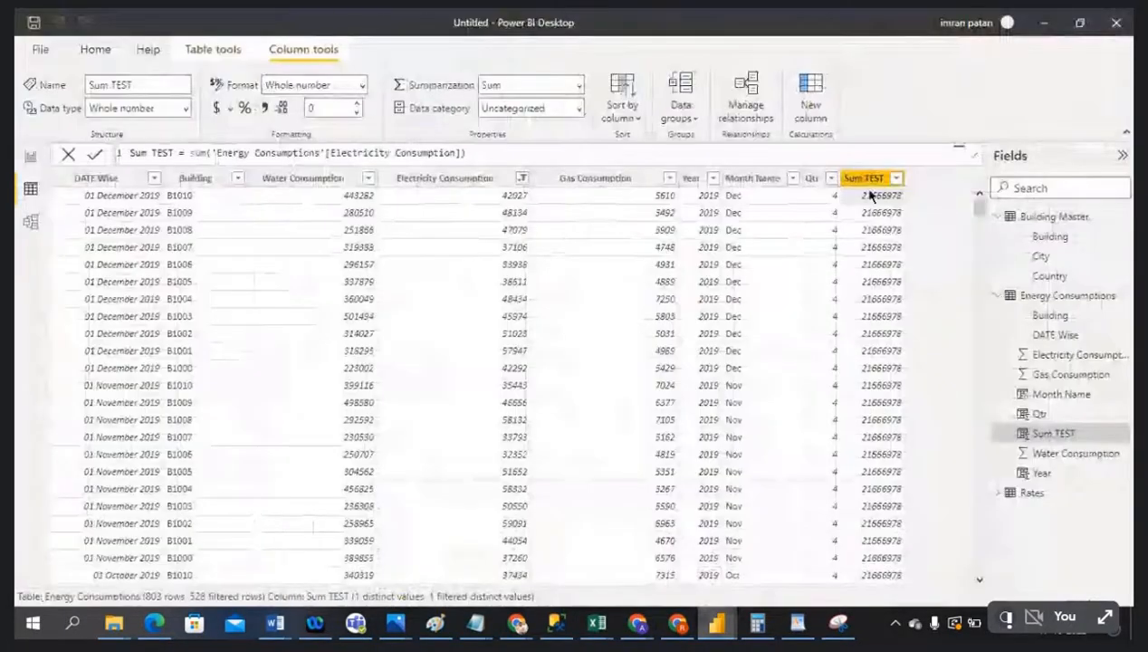
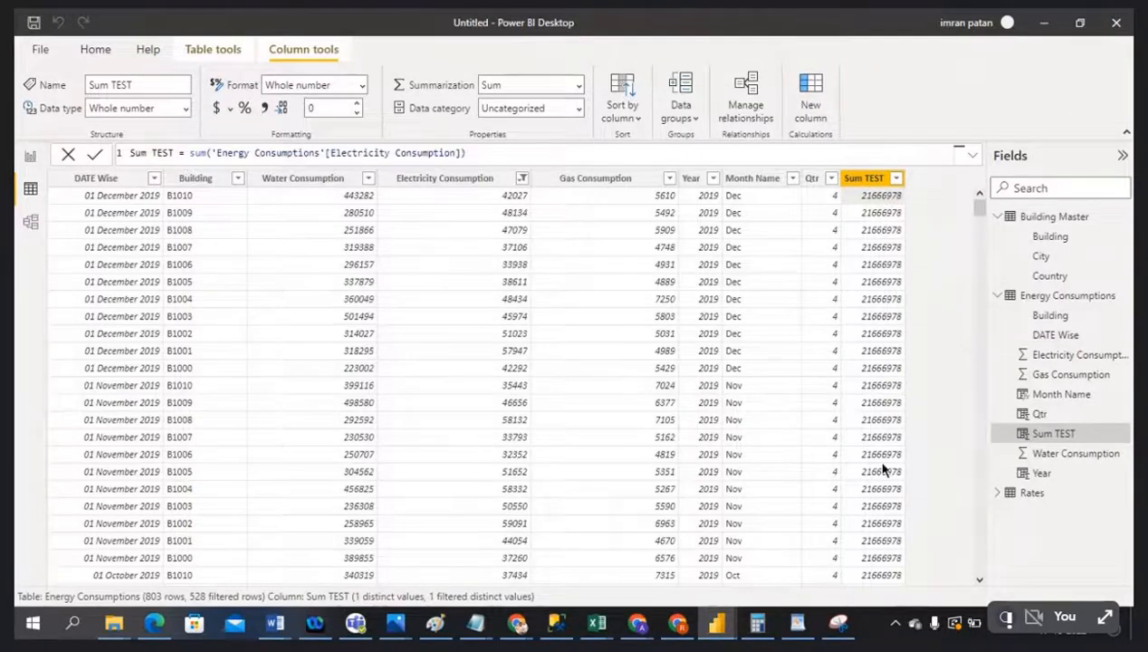
left_click(896, 180)
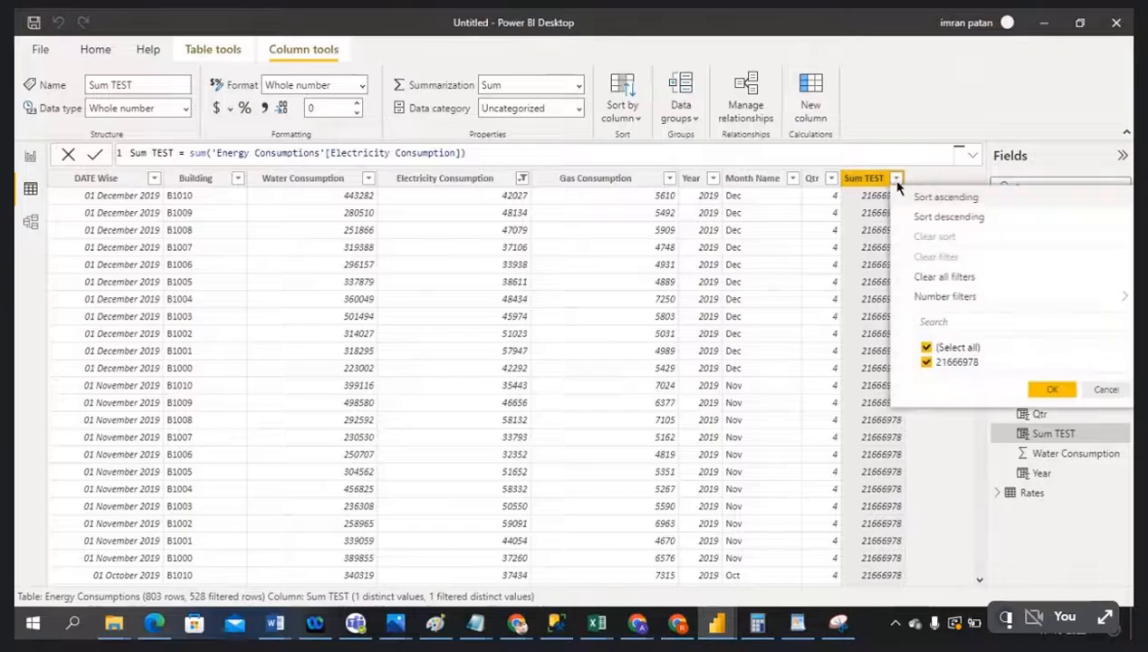
left_click(1106, 389)
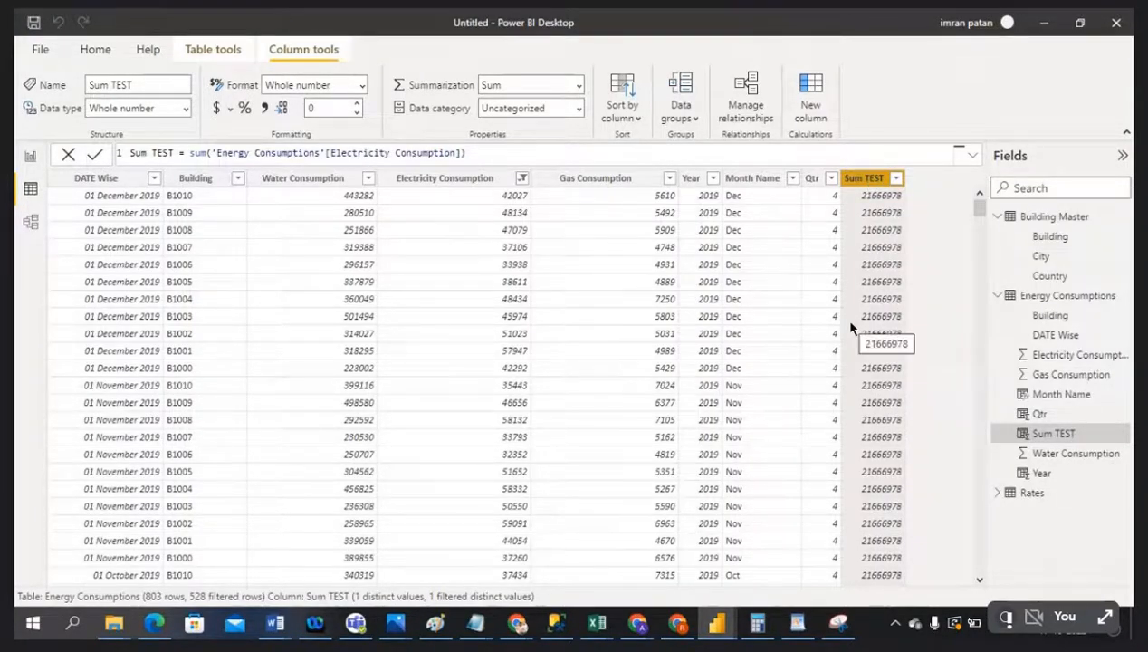
Switch to the Energy Consumptions Dataset workbook in Excel and examine row 2 and the Price Per Unit column as a whole
left_click(796, 623)
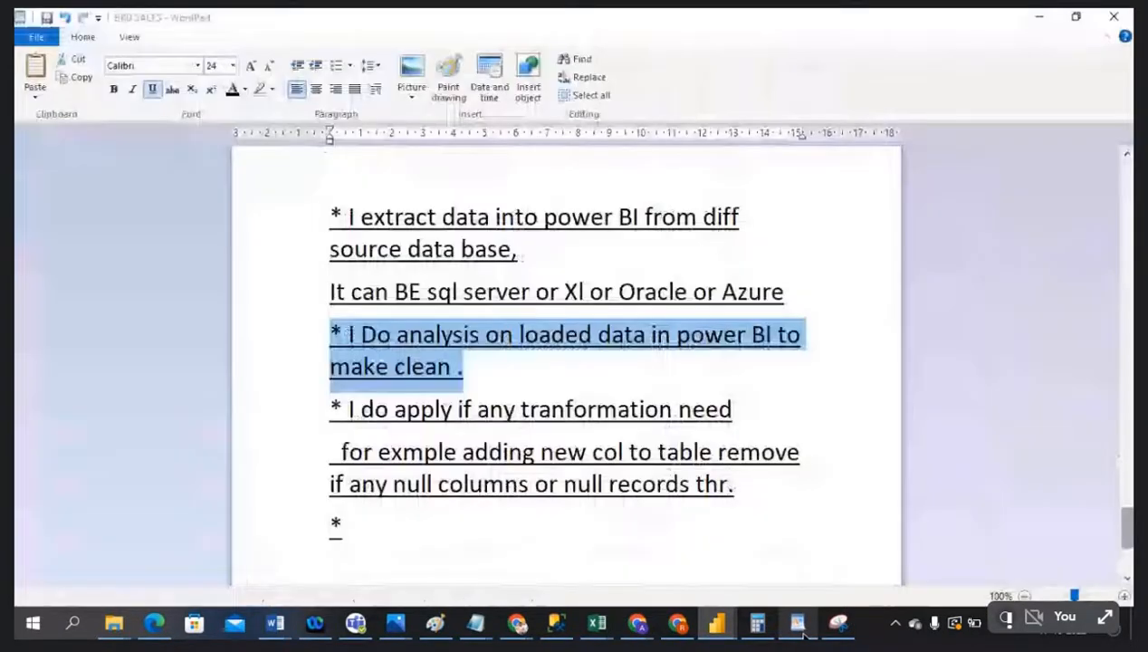
scroll(724, 519, "down", 3)
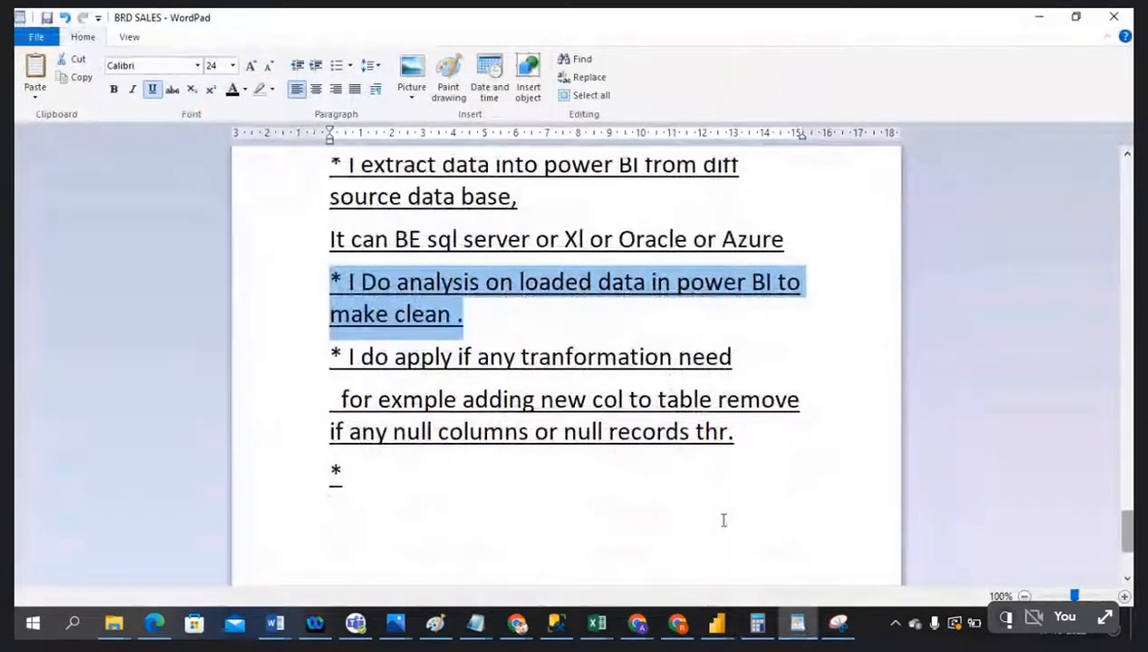
left_click(597, 623)
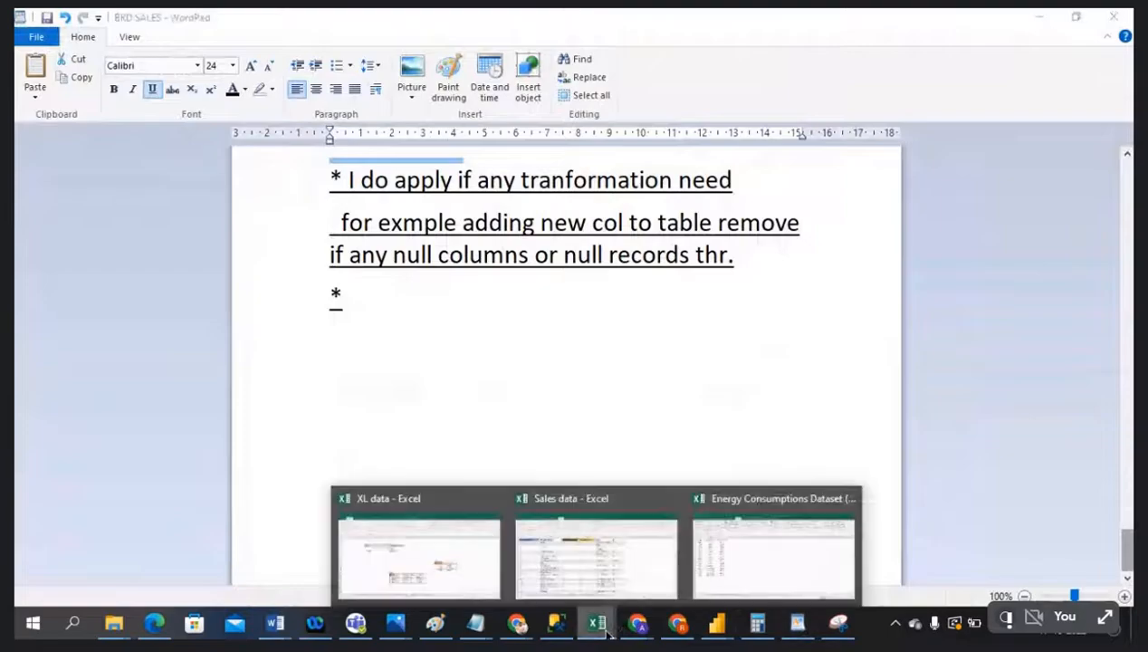
left_click(812, 586)
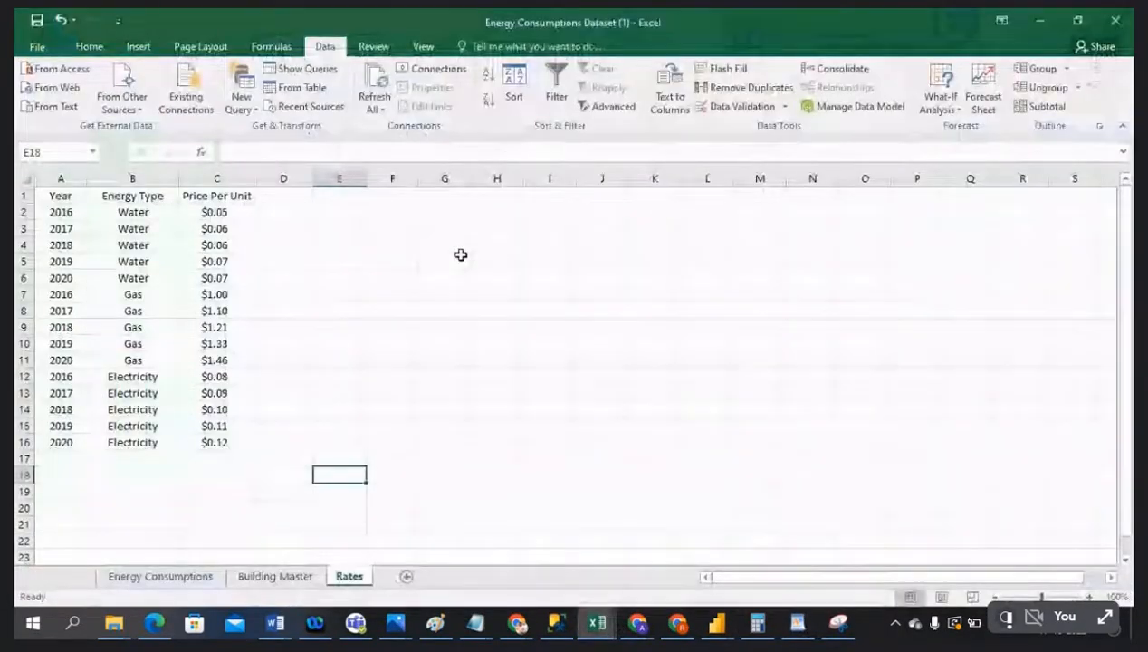
left_click(261, 198)
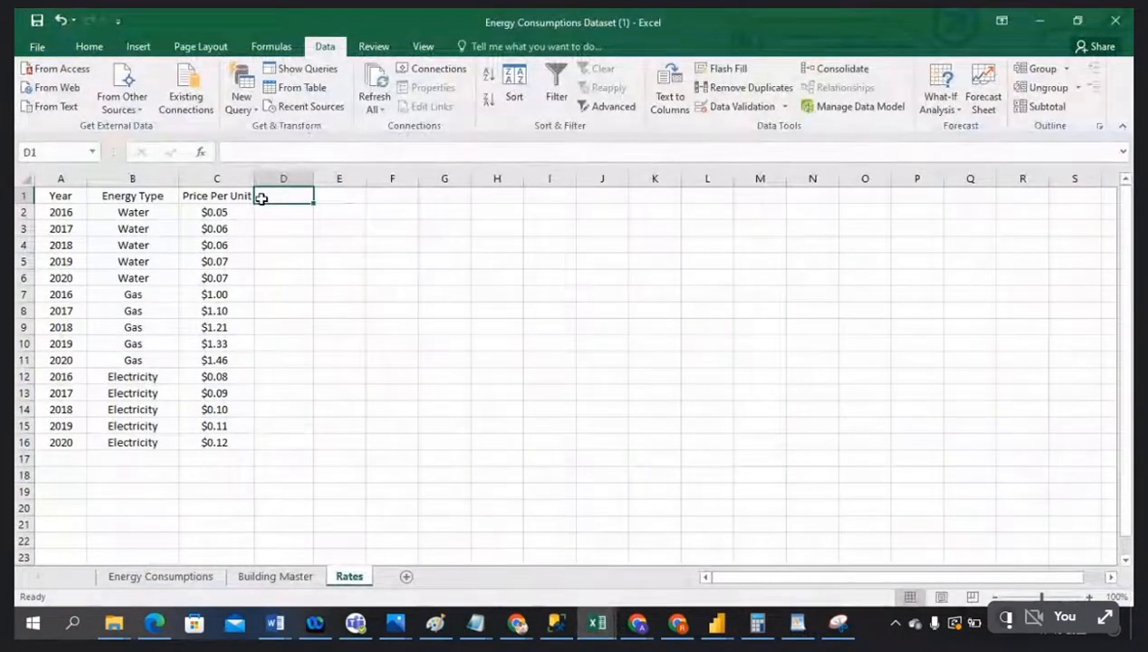
left_click(22, 212)
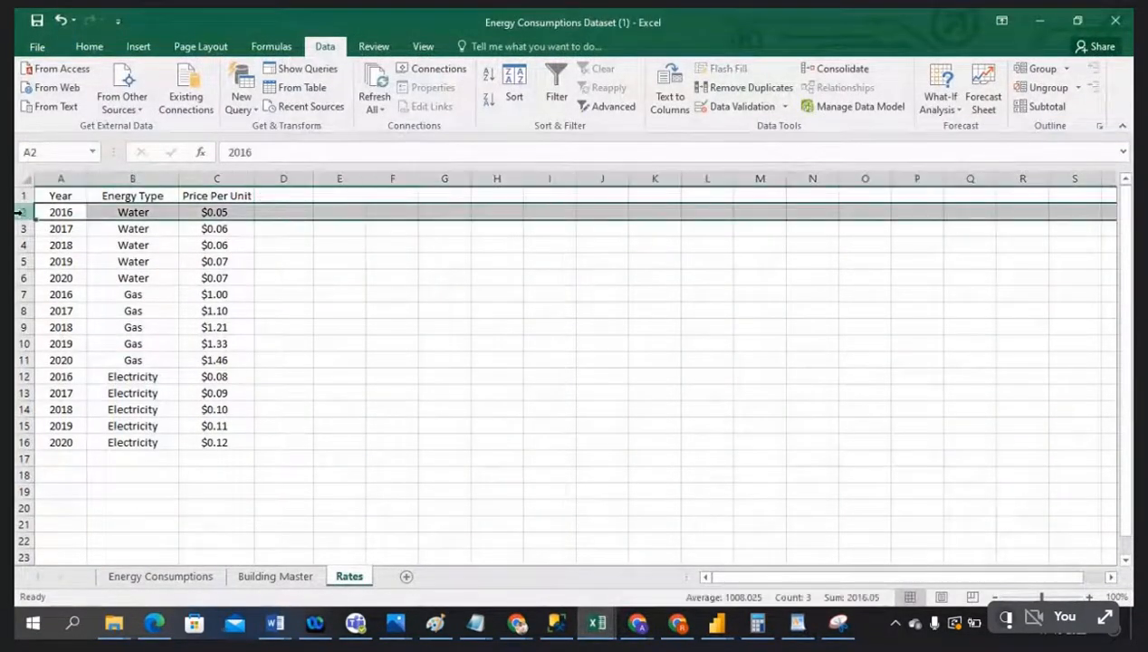
left_click(226, 175)
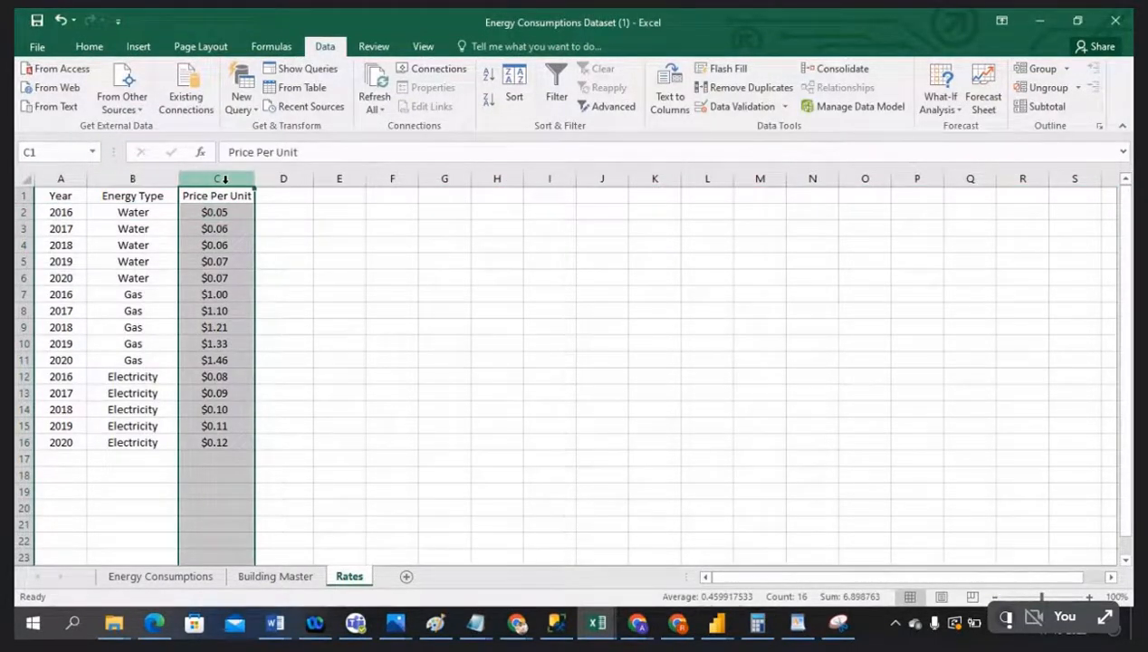
In Power BI Desktop, create the Energy Consumptions measure sum total = SUM('Energy Consumptions'[Electricity Consumption]) and compare its formula with the Sum TEST column's
left_click(716, 623)
left_click(973, 556)
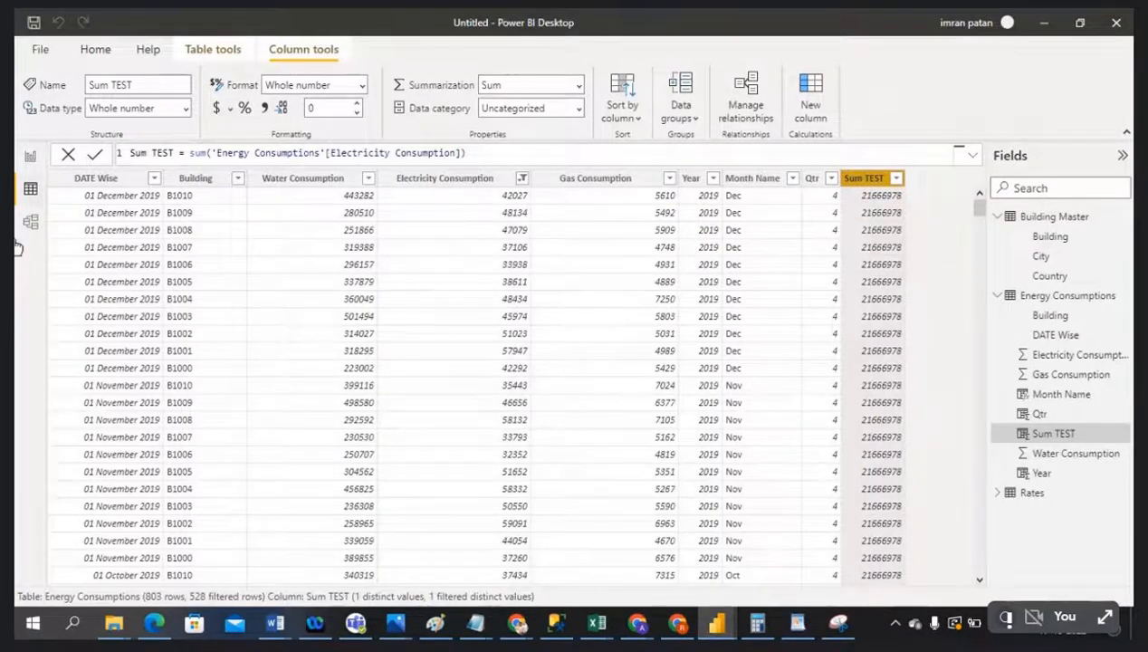
right_click(1051, 298)
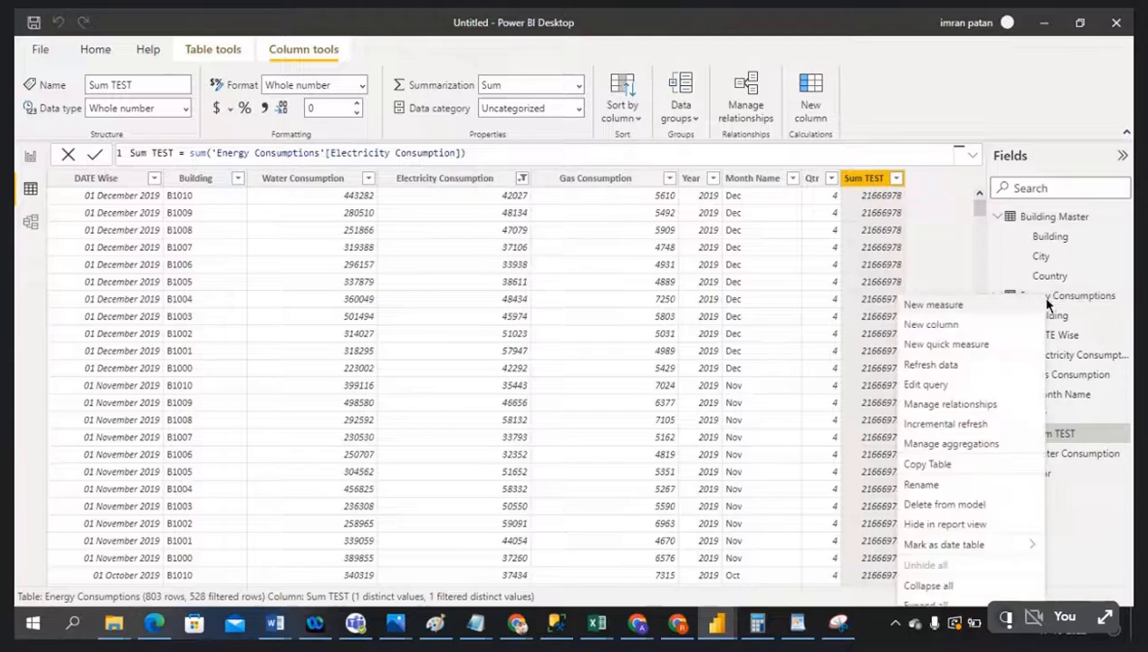
left_click(963, 312)
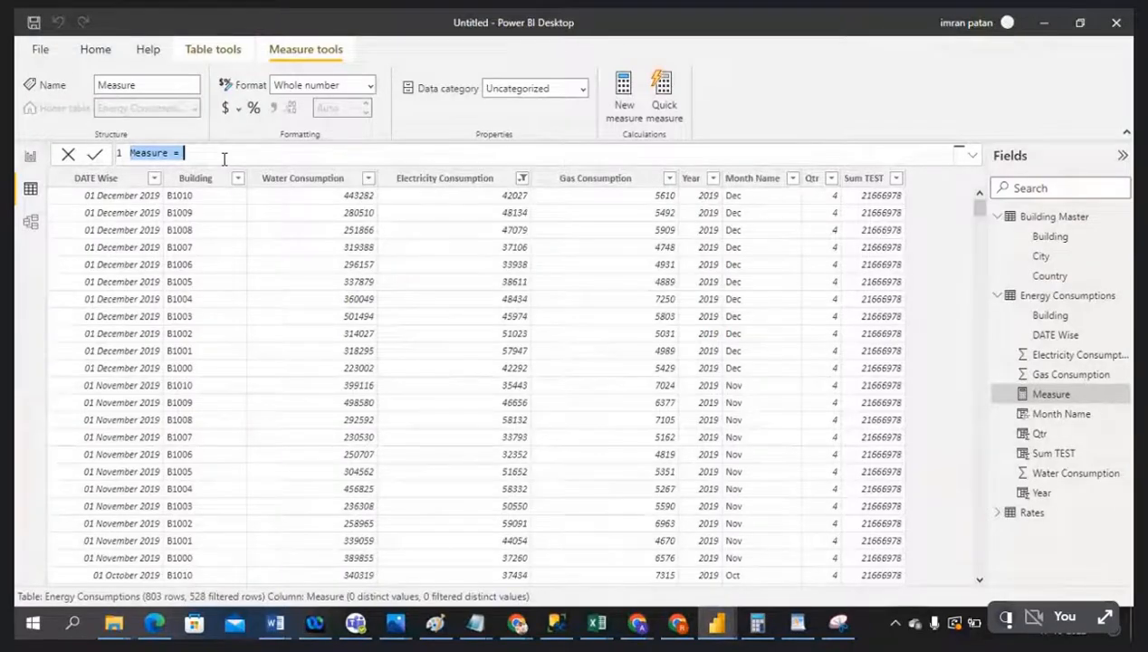
type("su")
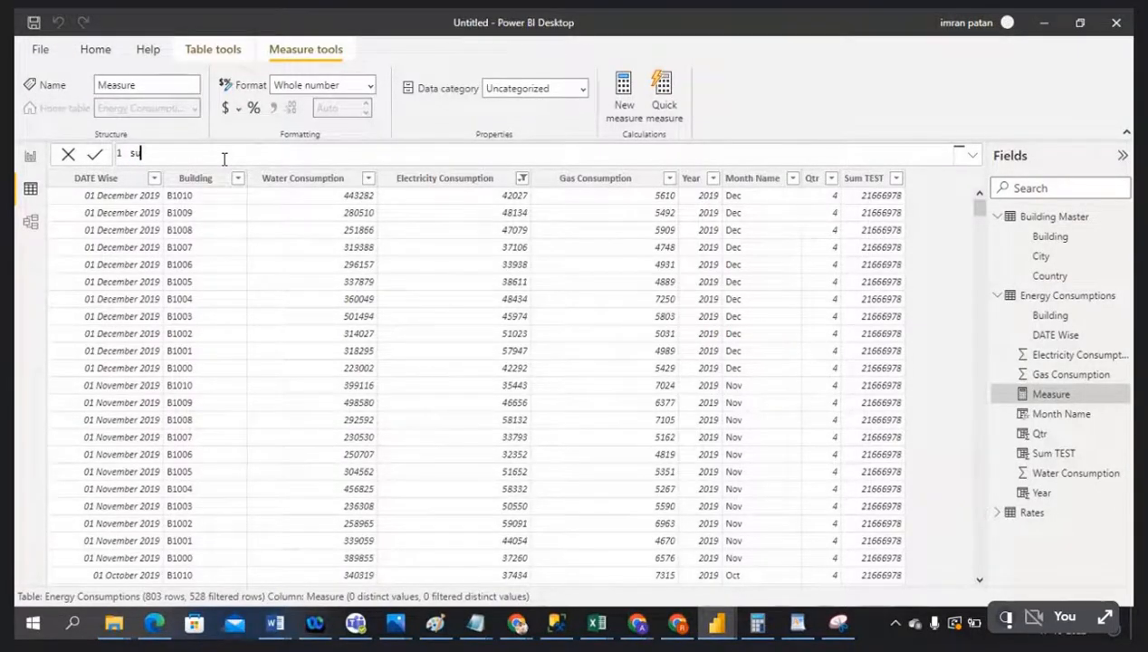
type("m total = sum")
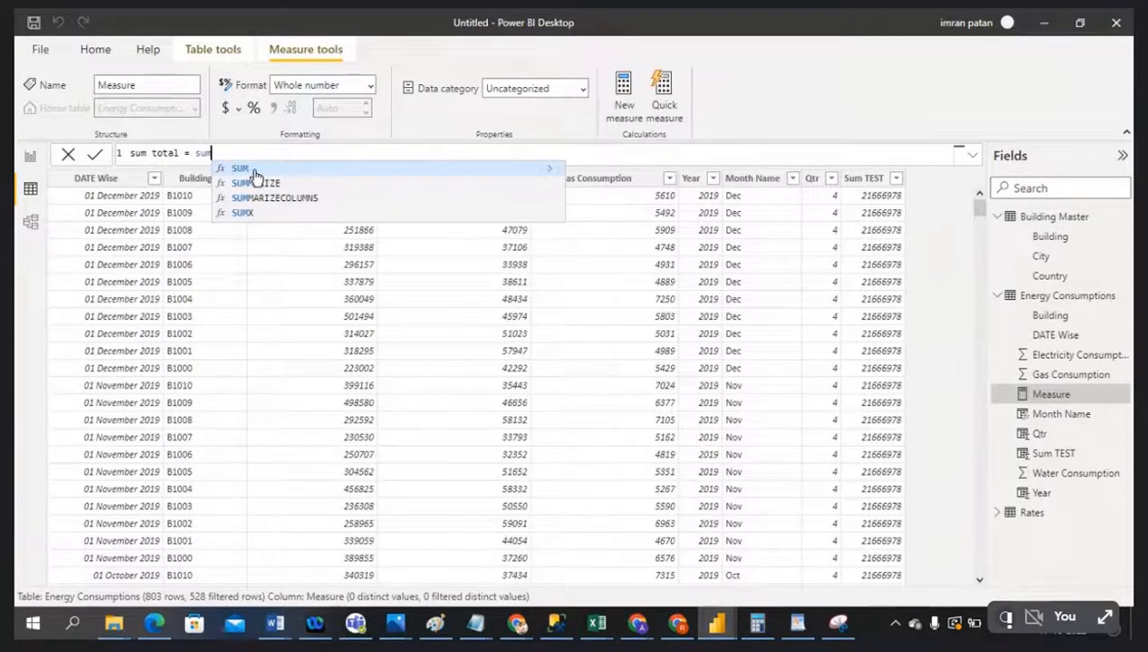
left_click(252, 171)
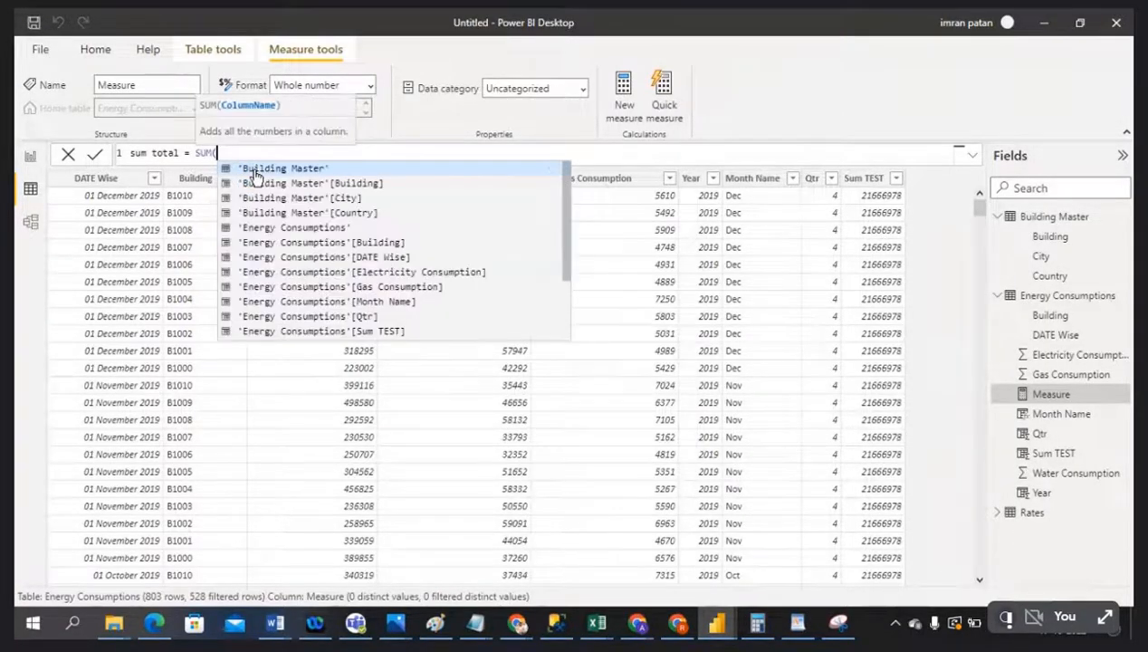
left_click(392, 274)
type(")")
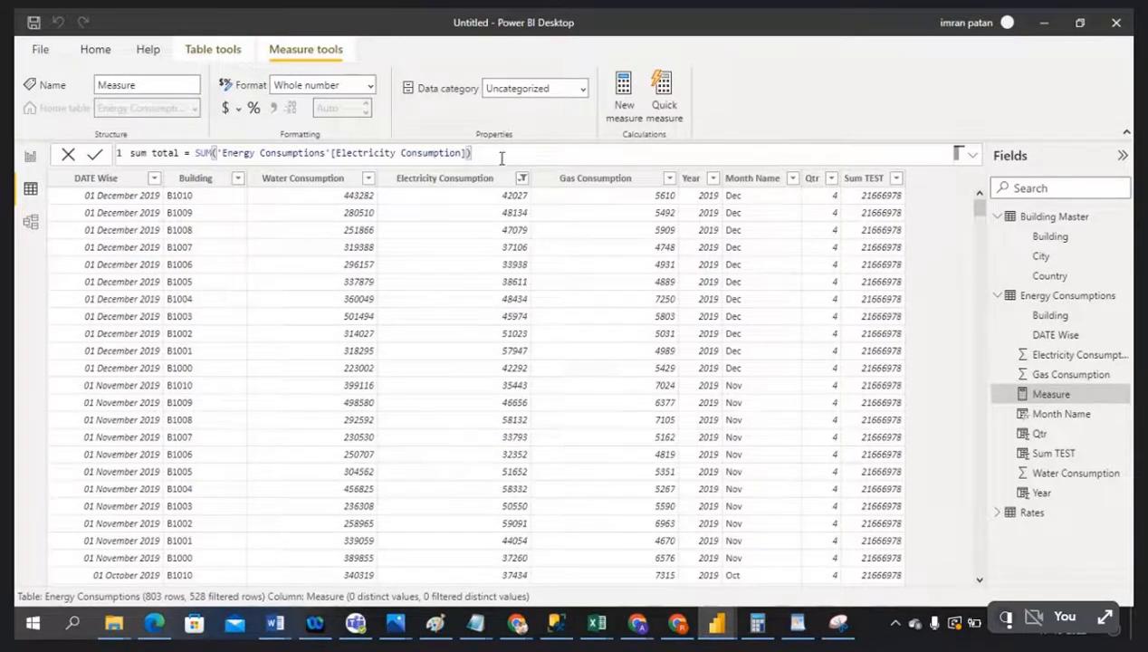
left_click(96, 156)
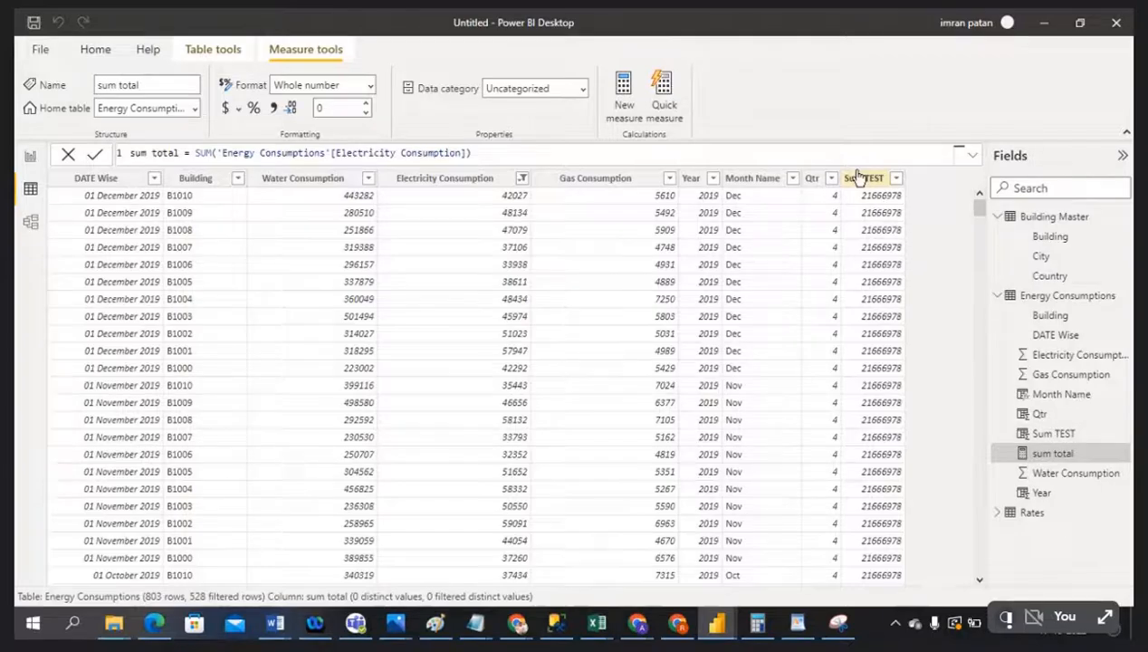
left_click(1054, 434)
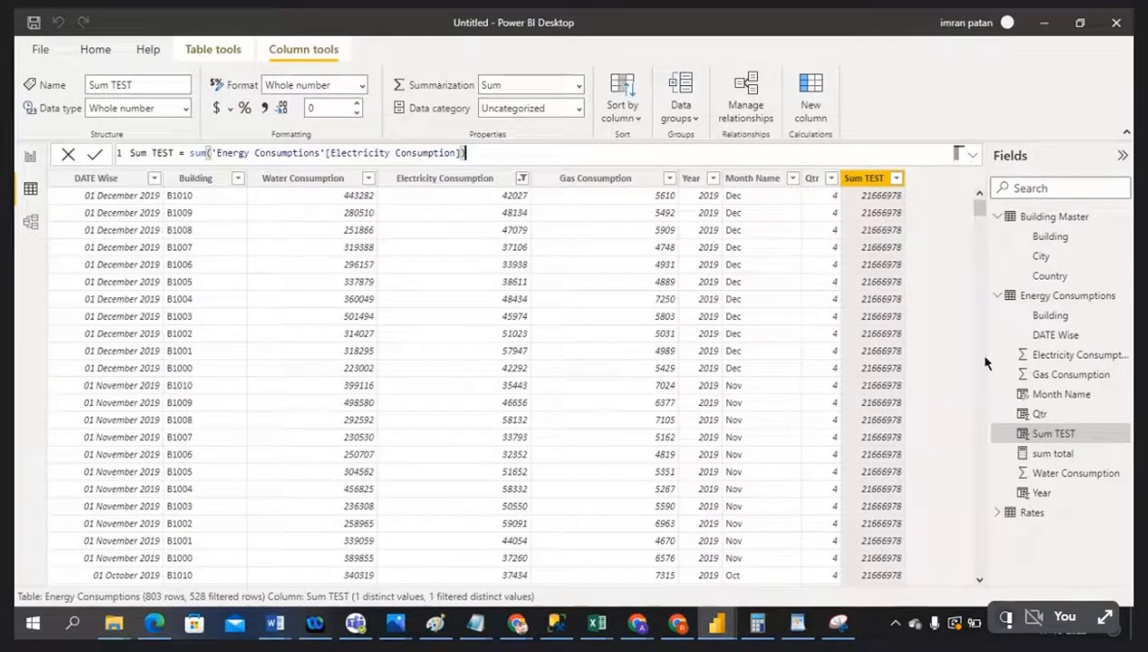
left_click(1059, 455)
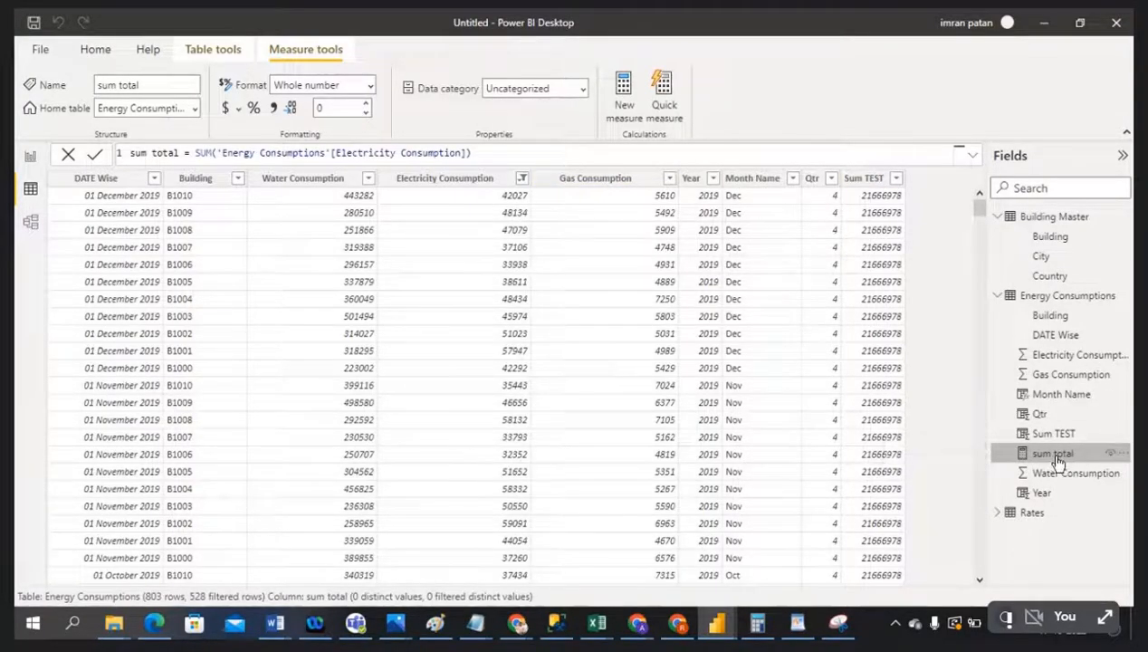
Add a card visual showing the sum total measure to the report page and shift it slightly inward from the page corner
left_click(29, 160)
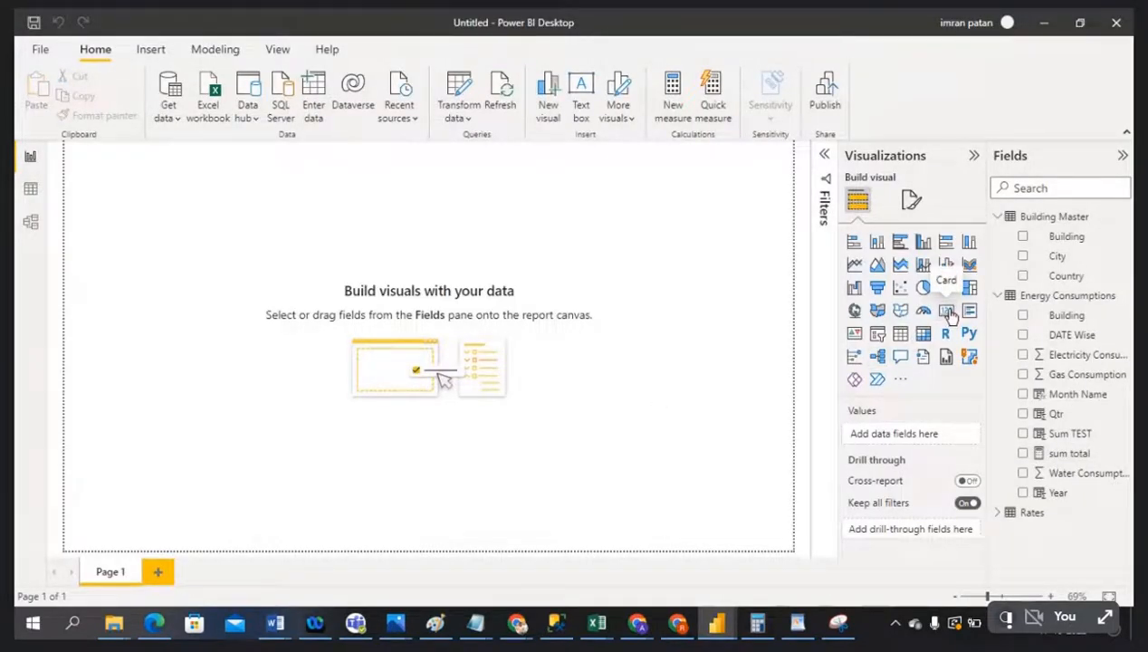
left_click(948, 312)
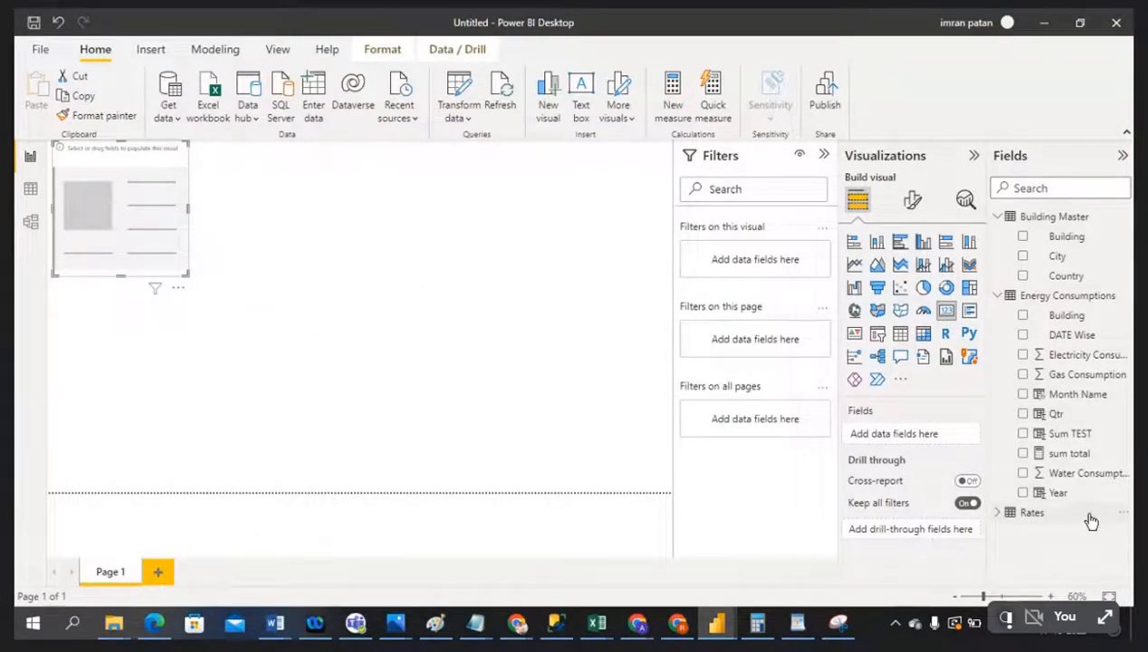
left_click(1088, 455)
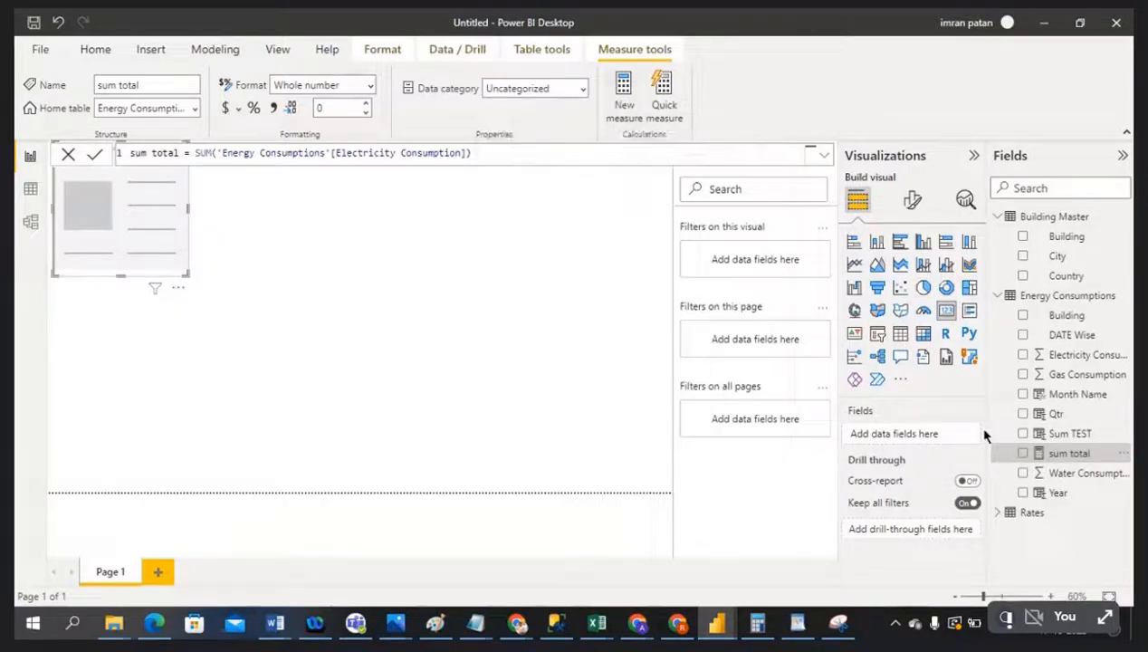
left_click_drag(1073, 454, 155, 215)
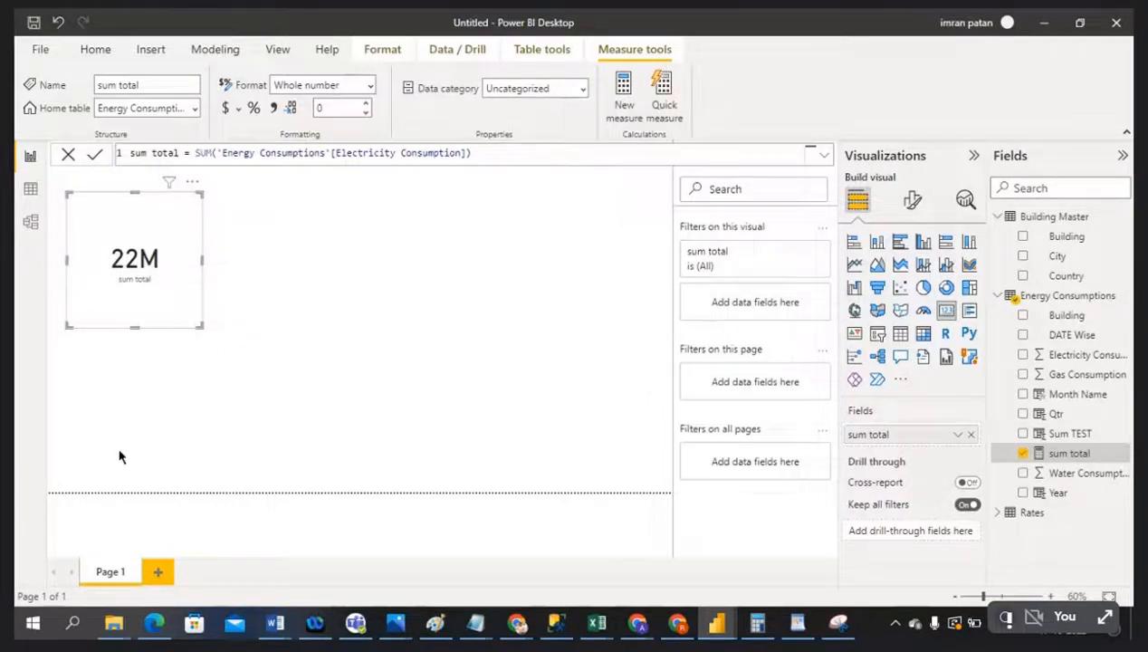
Add a second card showing the Sum TEST column below the sum total card and widen it
left_click(480, 324)
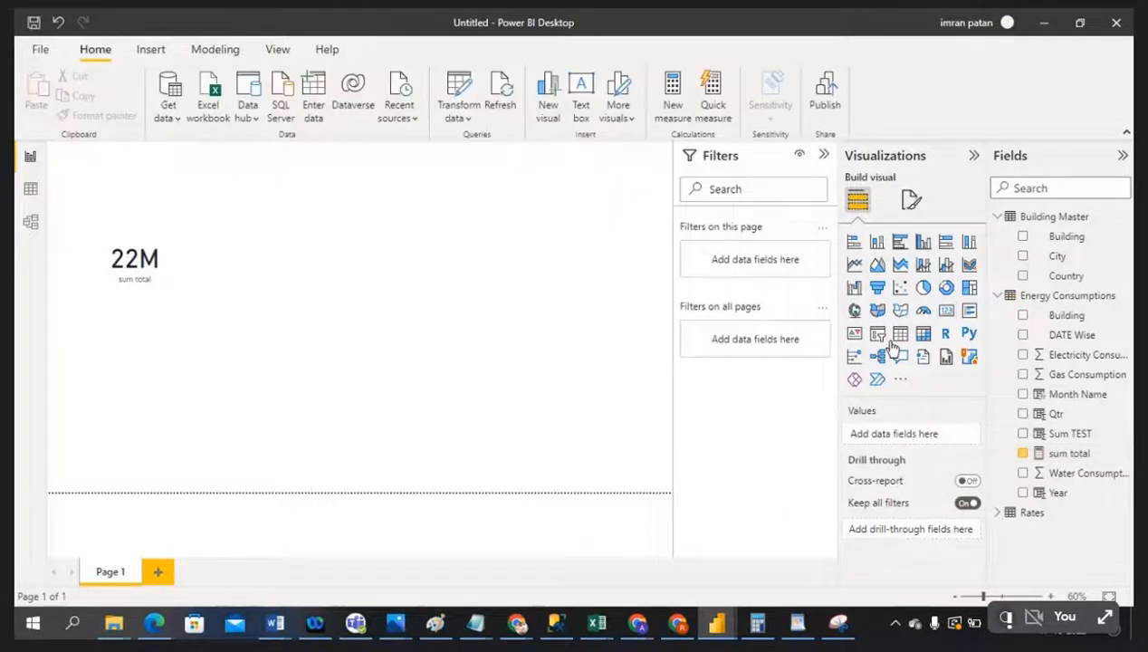
left_click(947, 310)
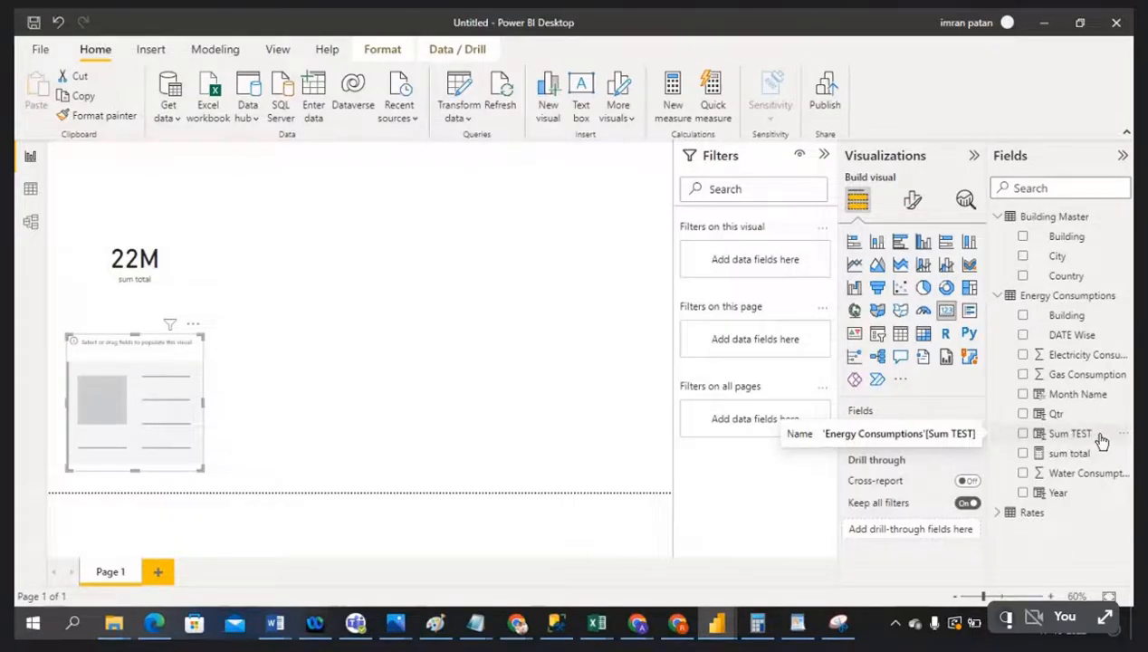
left_click_drag(1102, 442, 271, 400)
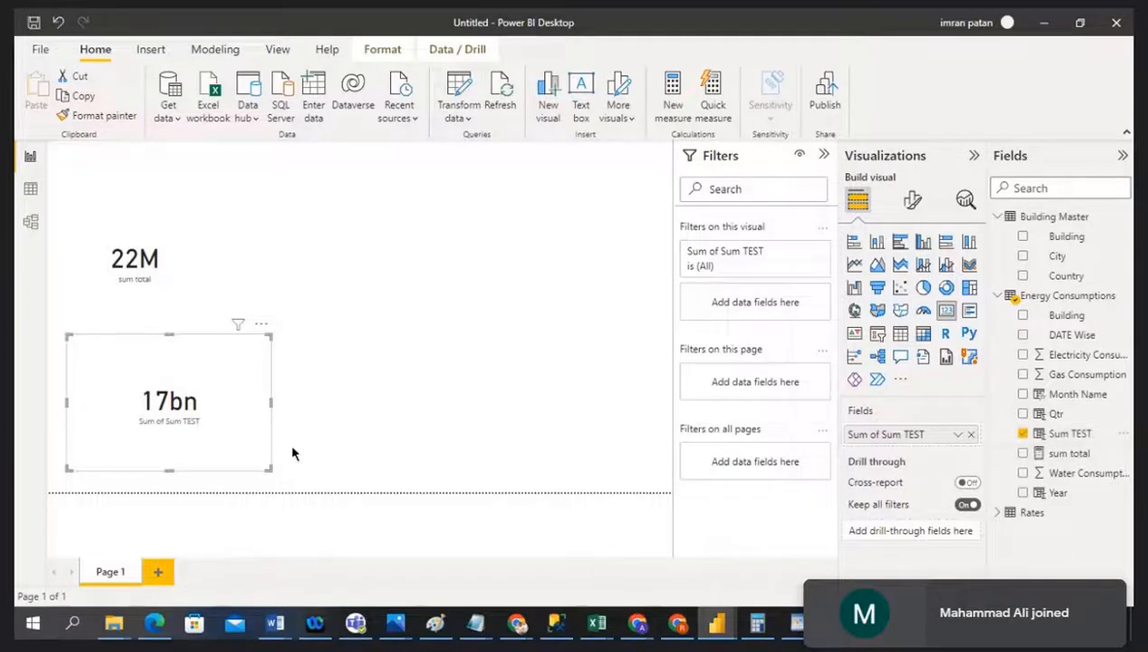
Check the Sum TEST column's formula and distinct values in the Energy Consumptions data, leaving its filter unchanged
left_click(27, 191)
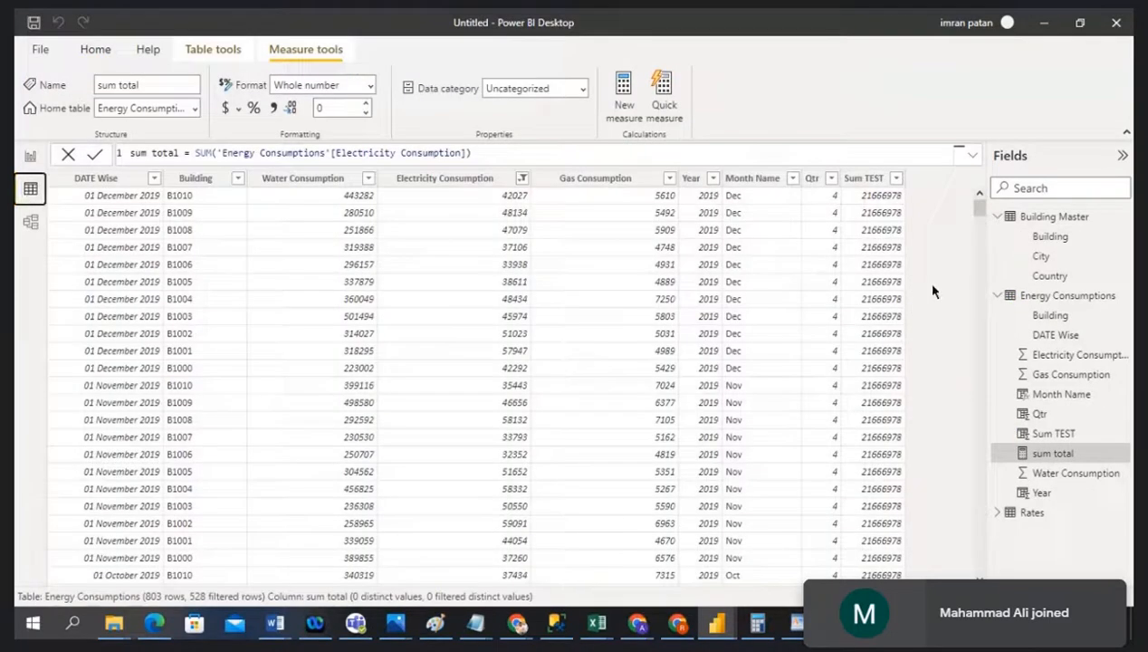
left_click(874, 181)
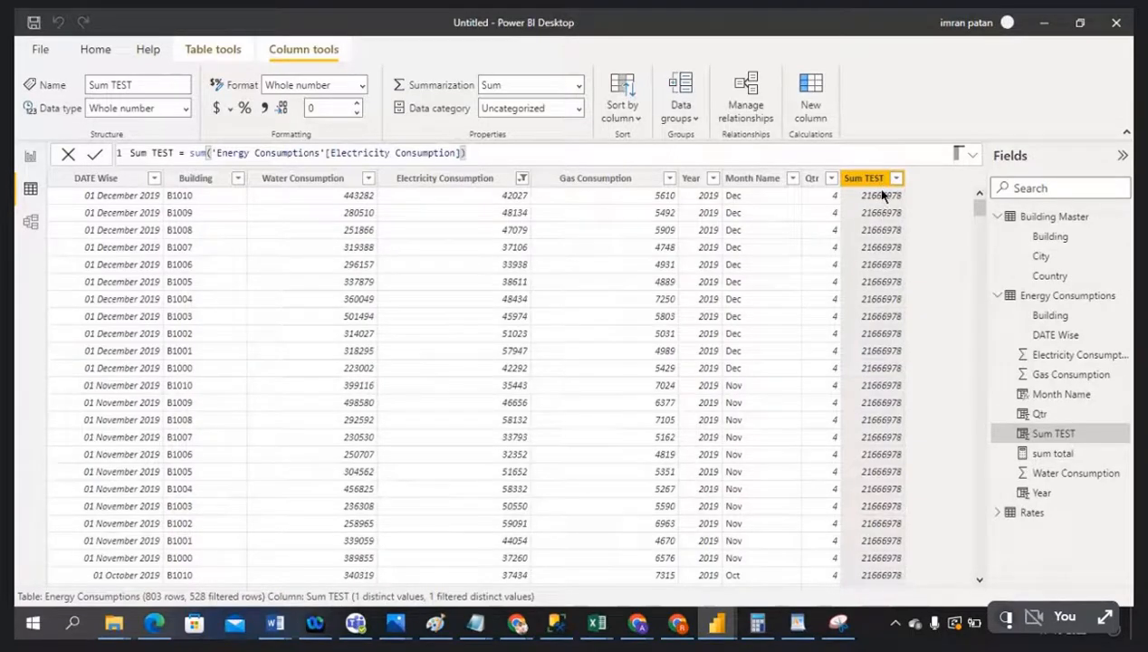
left_click(896, 178)
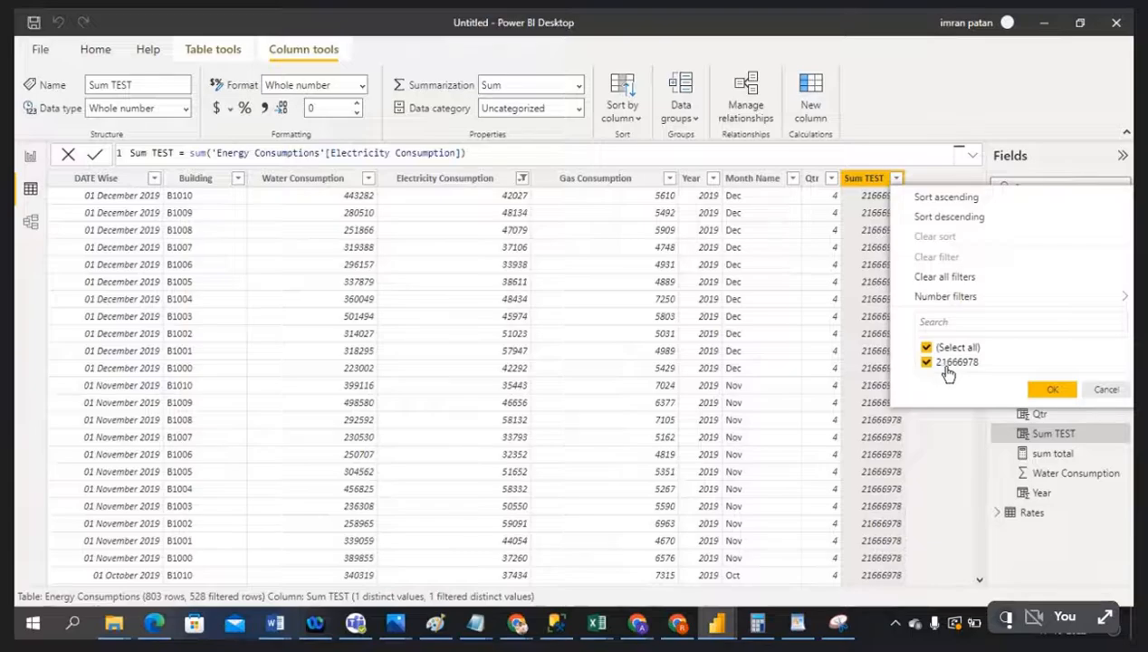
left_click(1119, 391)
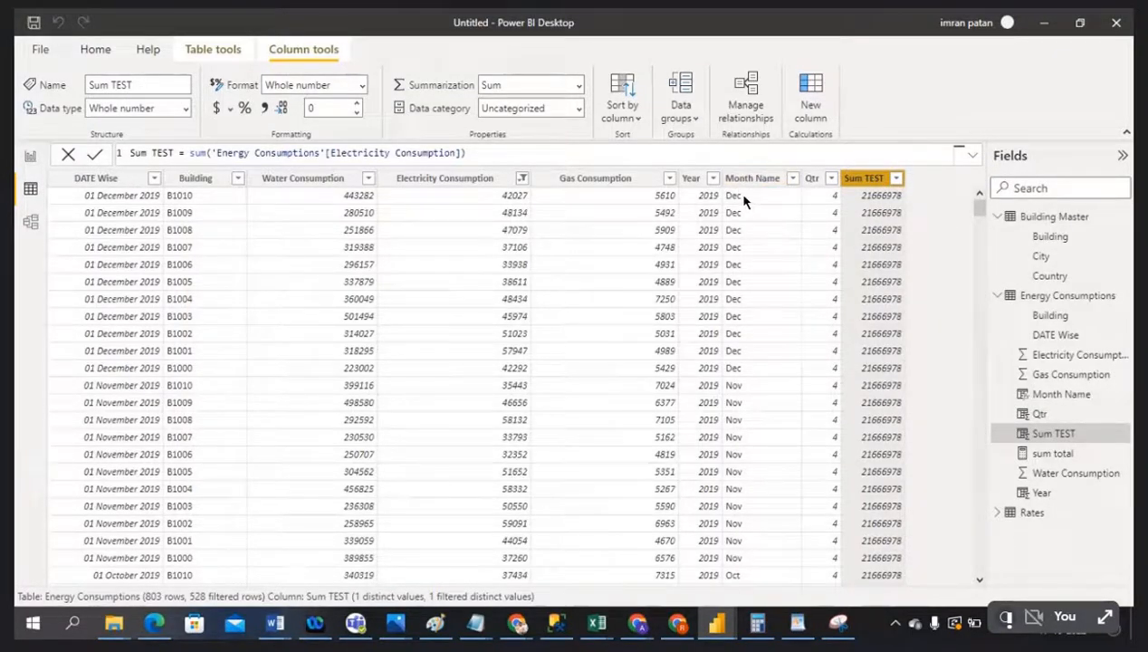
Return to the report page and move the Sum TEST card slightly up and to the right
left_click(28, 160)
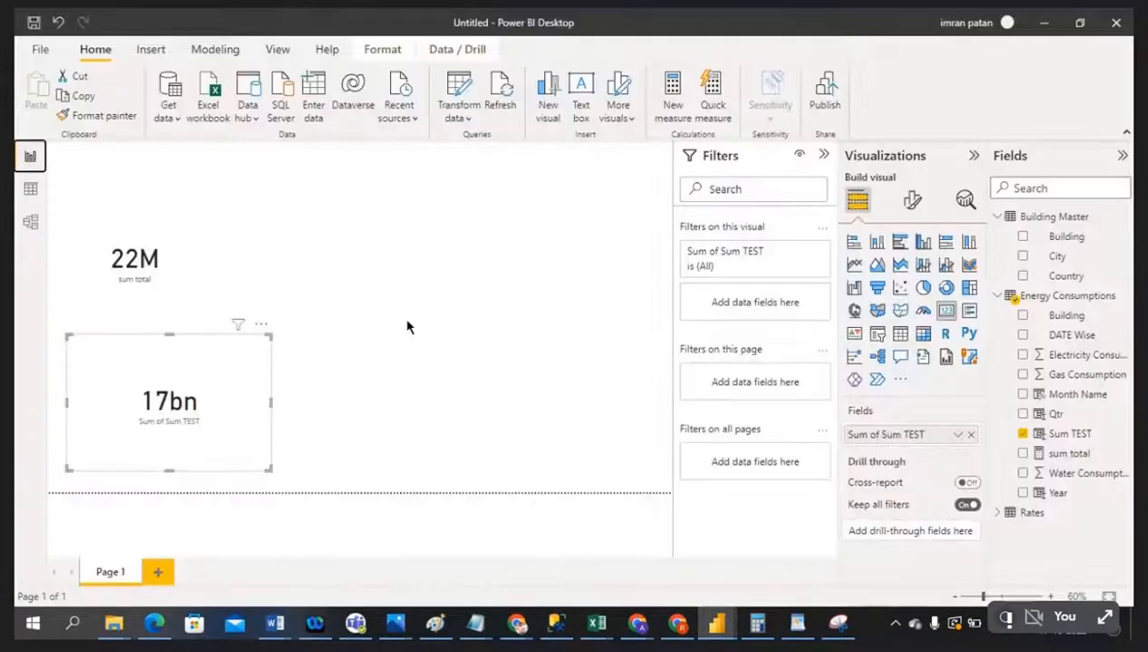
left_click_drag(227, 393, 271, 362)
left_click(634, 282)
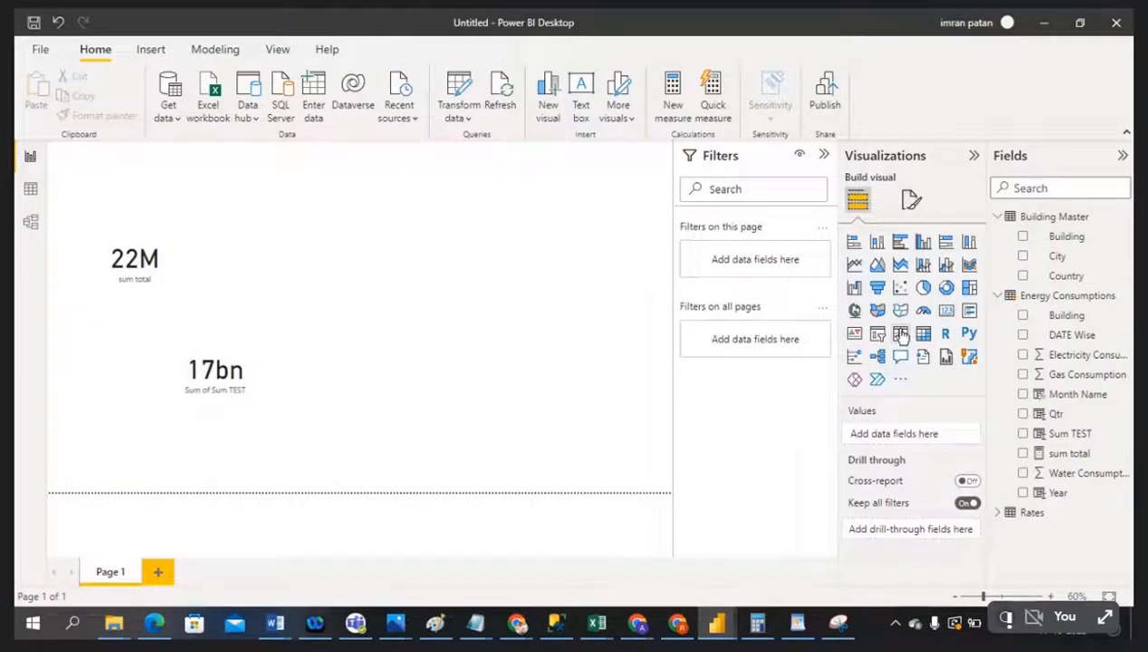
Add a third card showing Month Name beside the sum total card and make it slightly taller
left_click(946, 311)
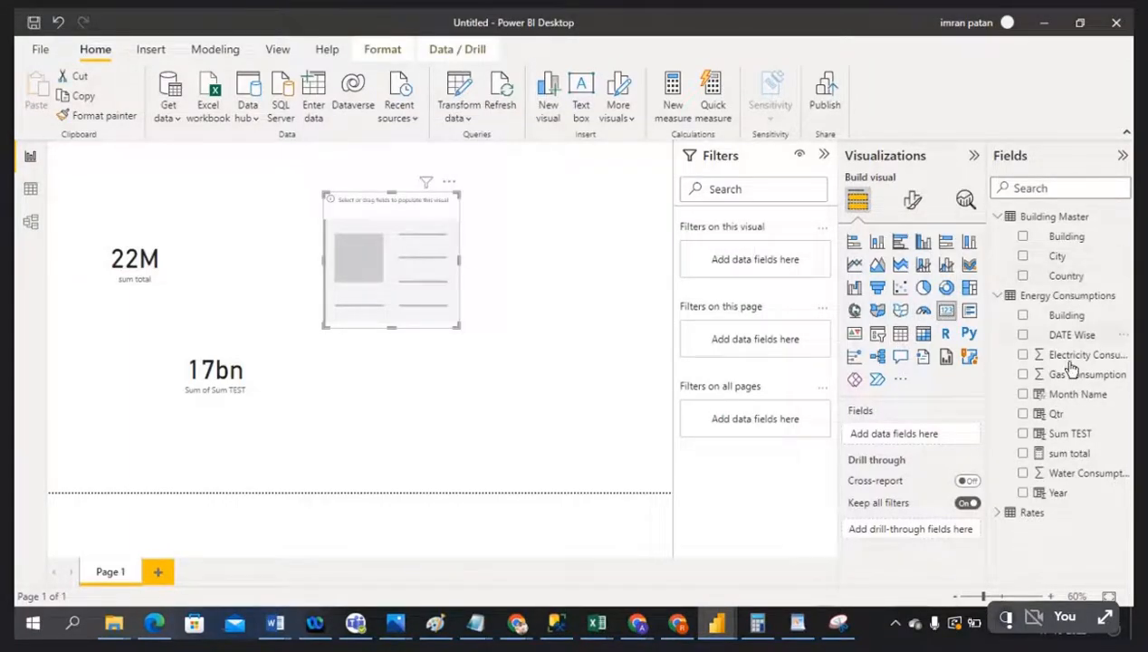
left_click_drag(1078, 395, 426, 272)
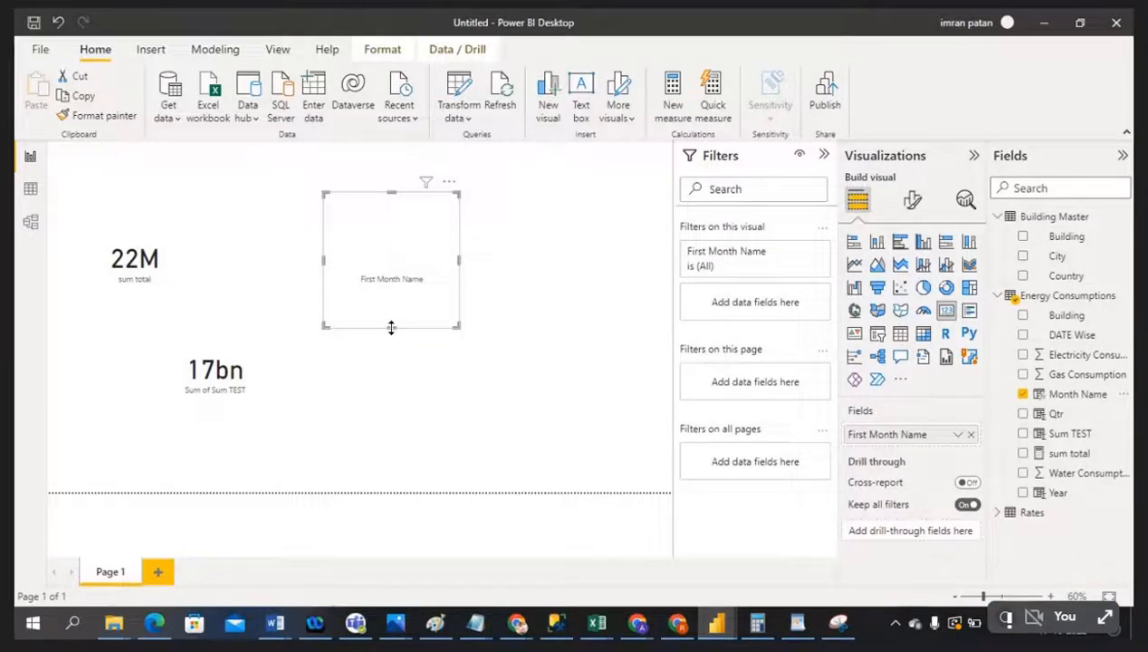
left_click_drag(392, 327, 391, 352)
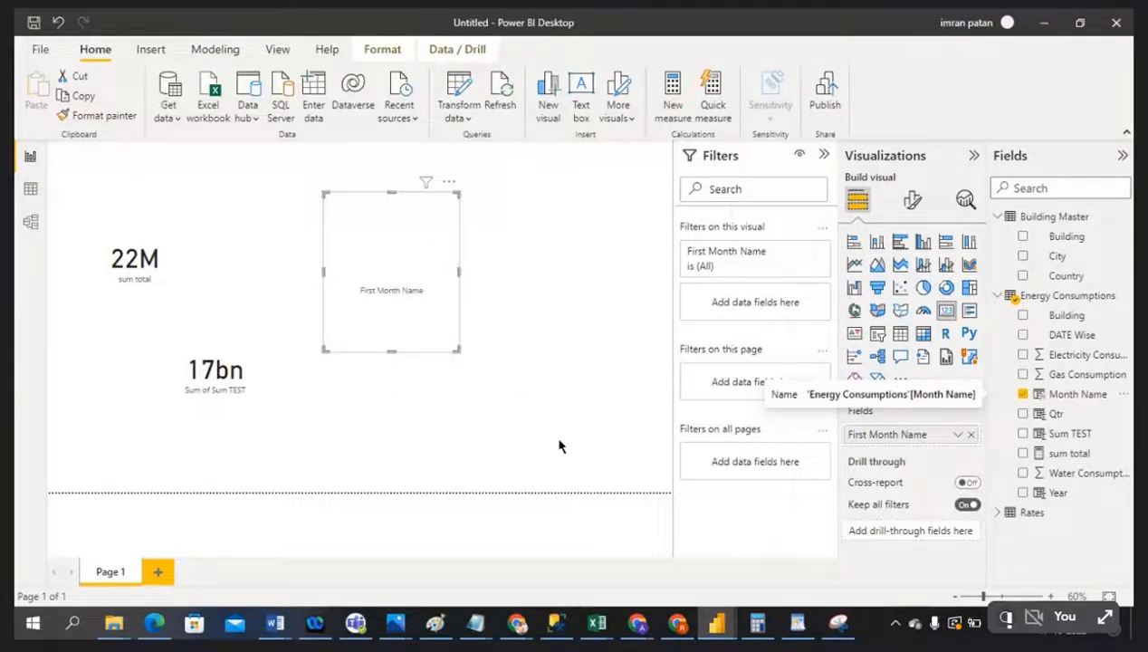
Delete the Sum TEST column from the Energy Consumptions table in the model
left_click(30, 189)
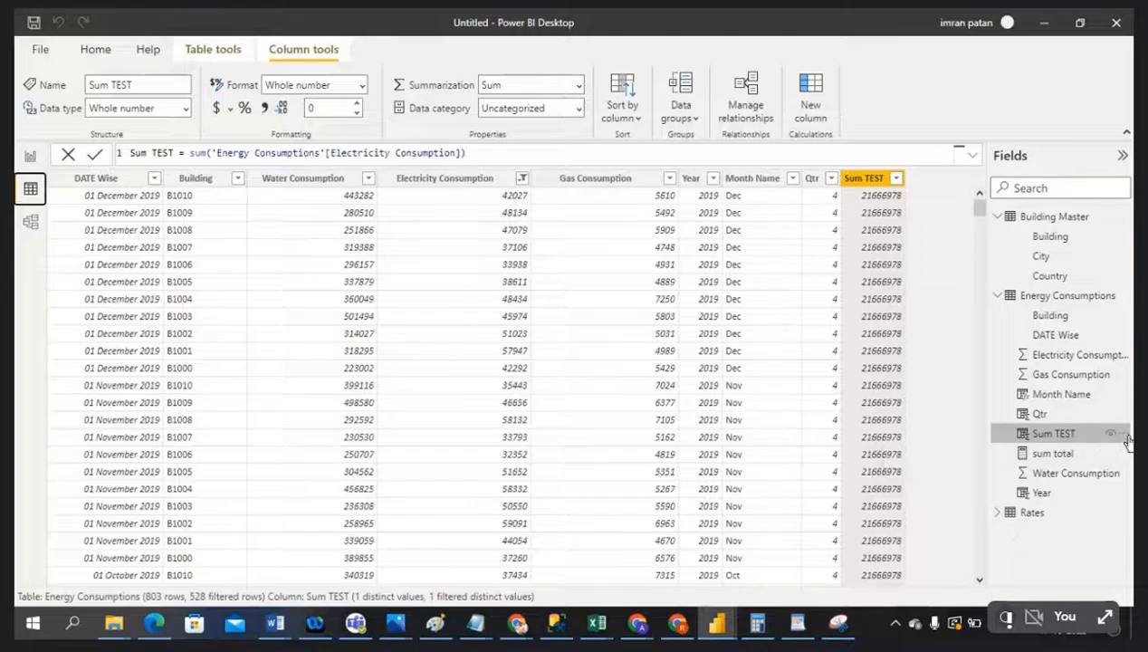
left_click(1123, 436)
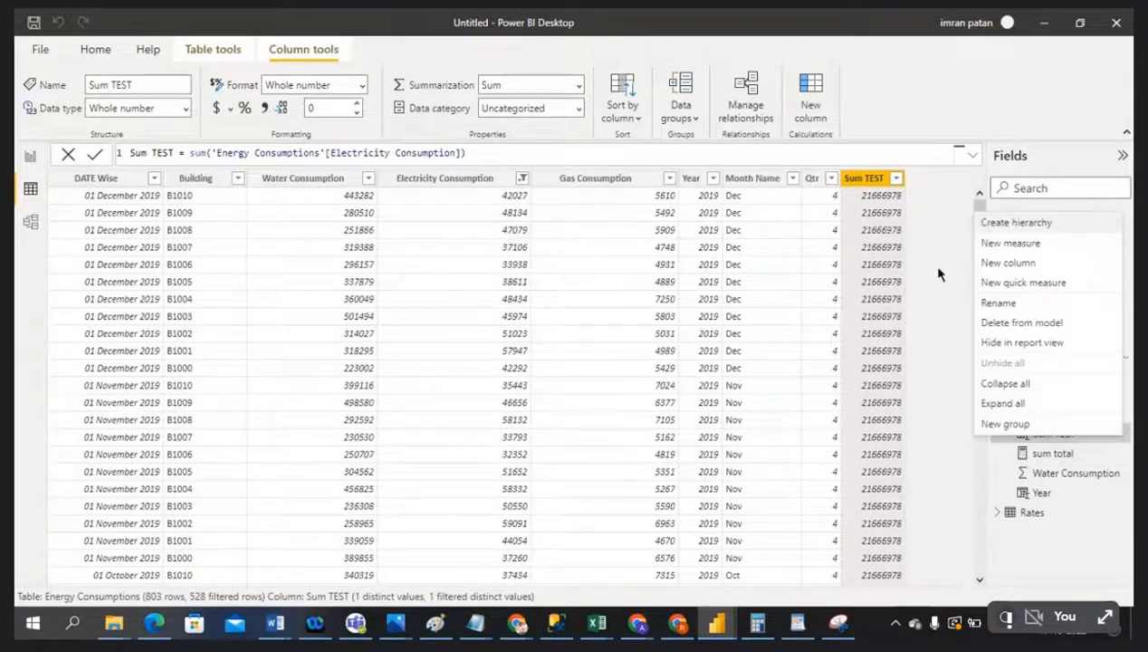
left_click(939, 274)
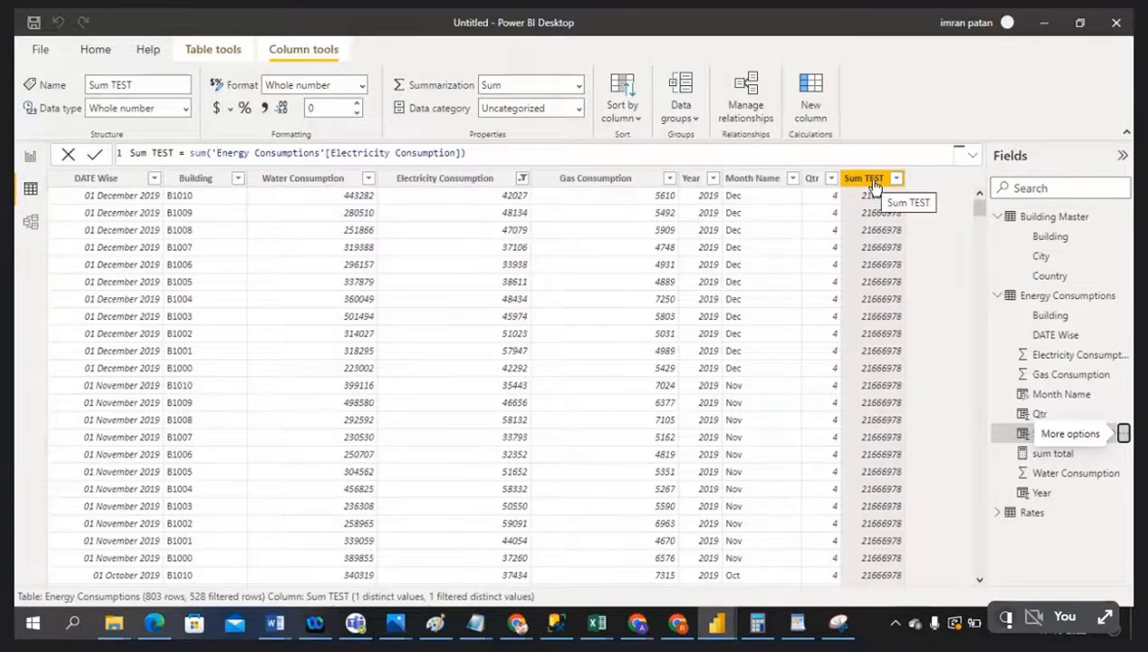
left_click(1123, 436)
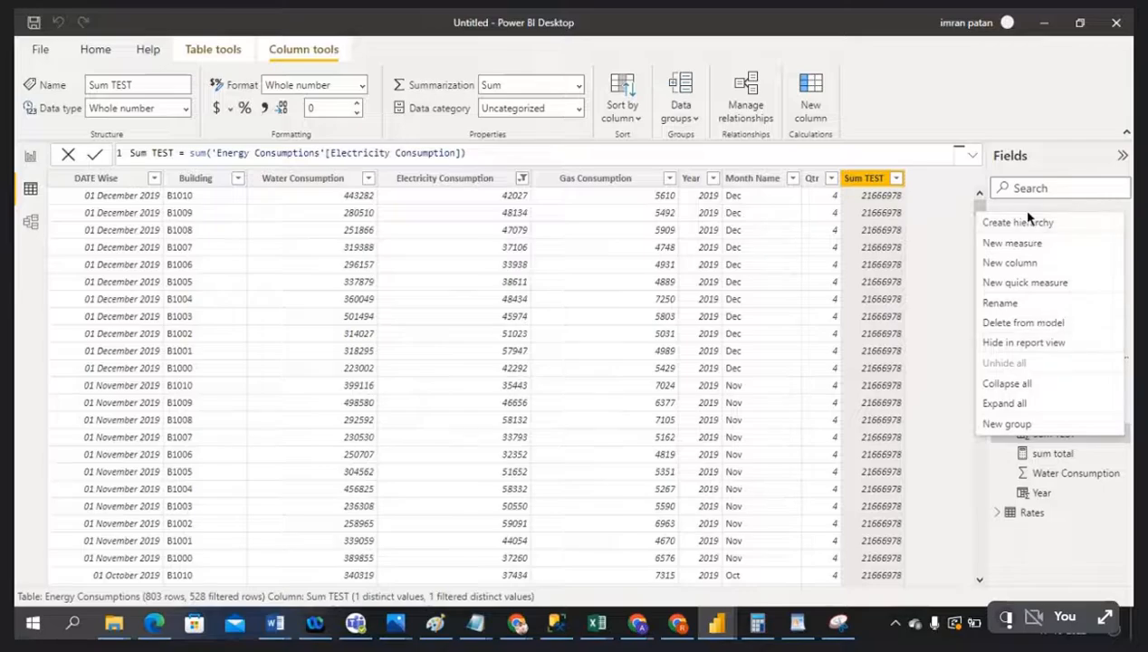
left_click(1042, 325)
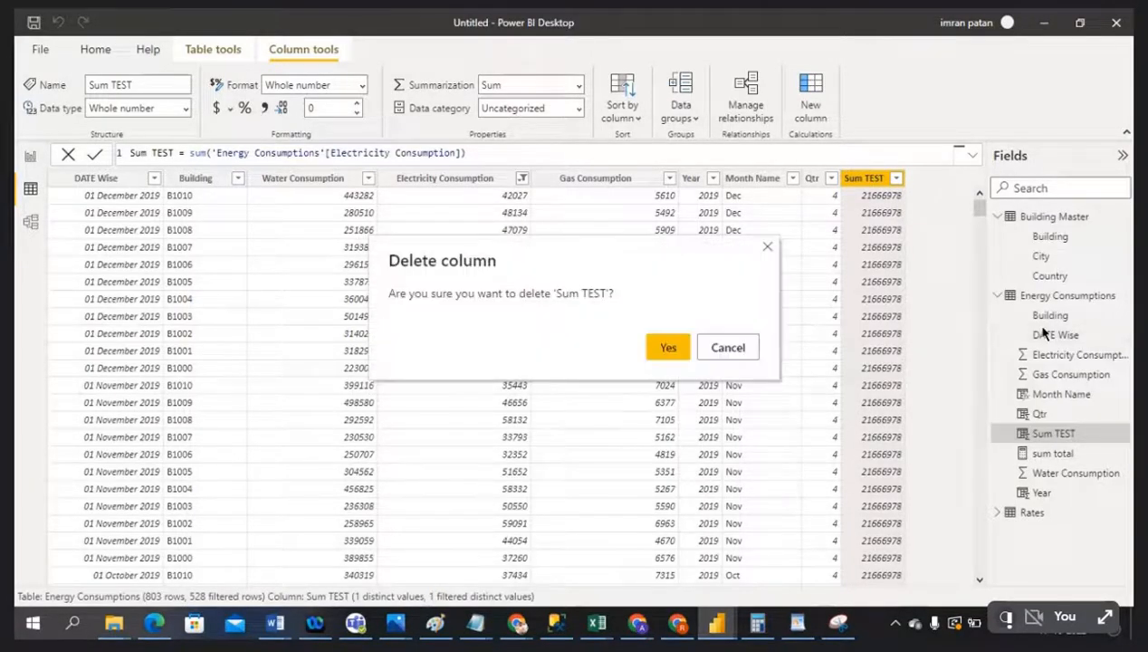
left_click(681, 352)
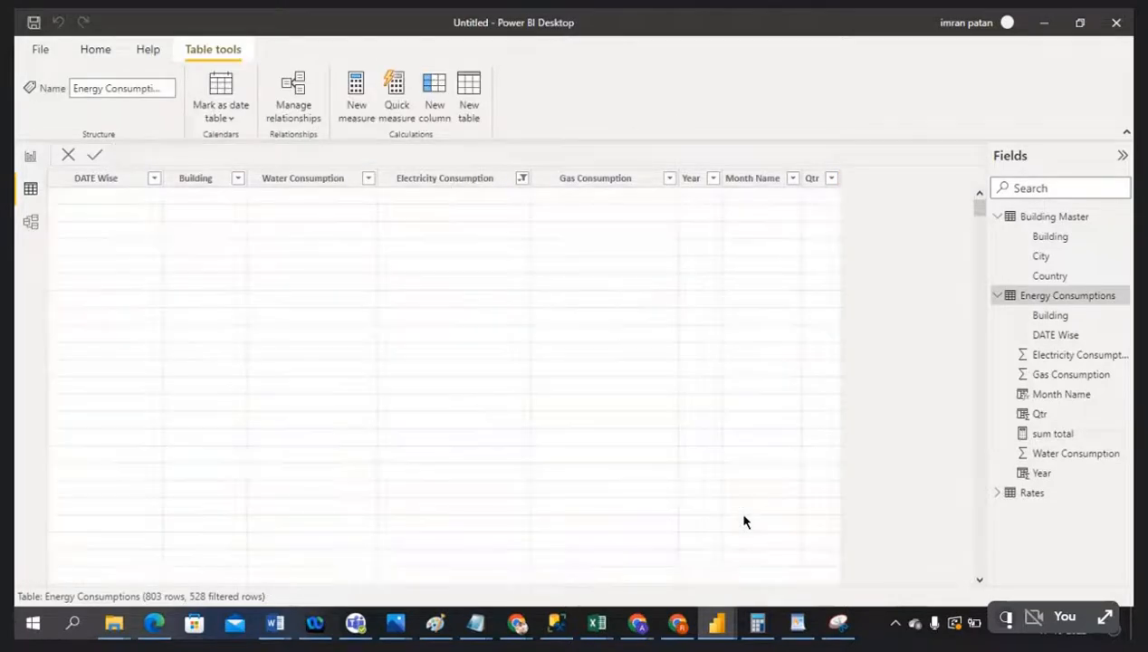
Switch to the Energy Consumptions Dataset workbook in Excel and add a new blank worksheet after Rates
left_click(596, 623)
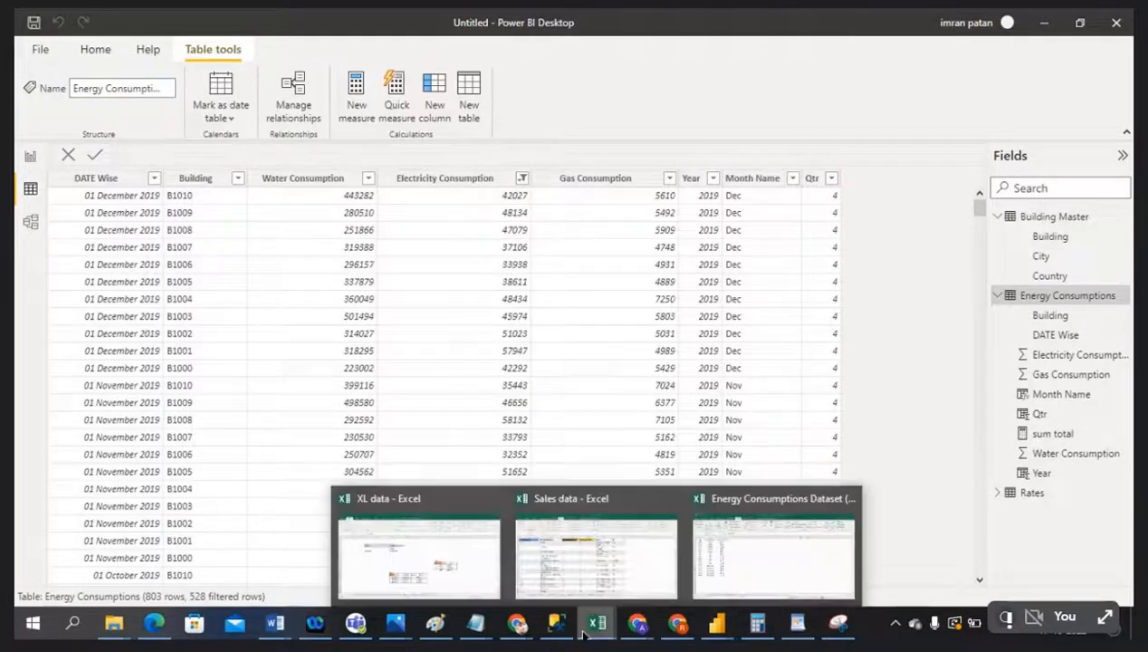
left_click(812, 584)
left_click(406, 577)
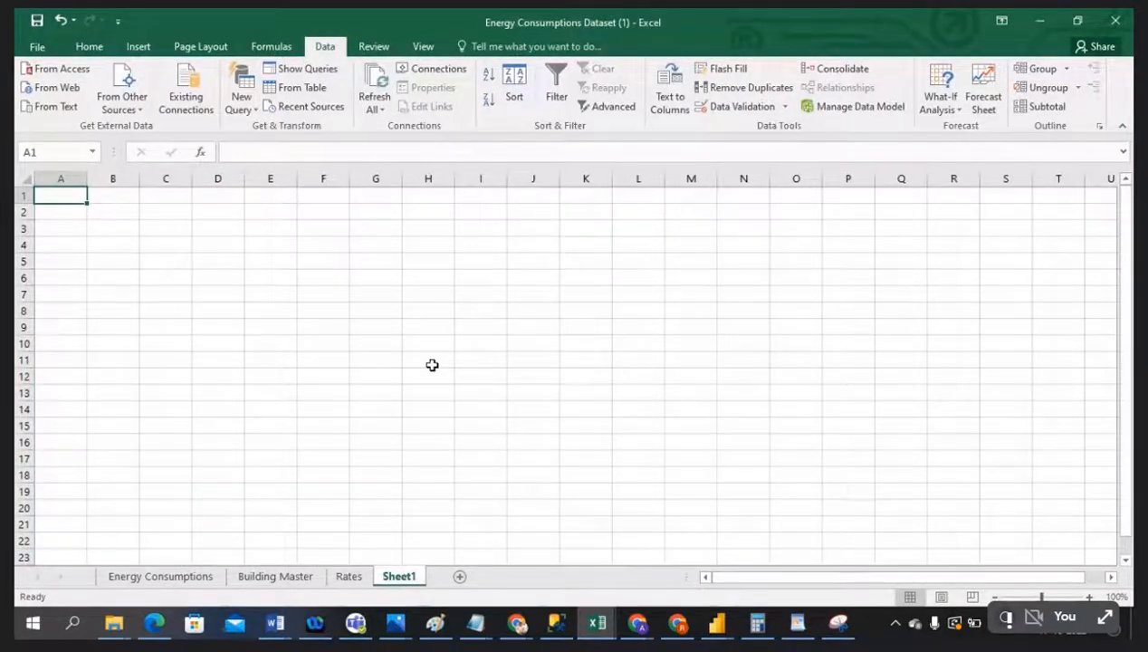
Enter the headers subject, marks and out of in cells A1 to C1 of Sheet1
type("subject")
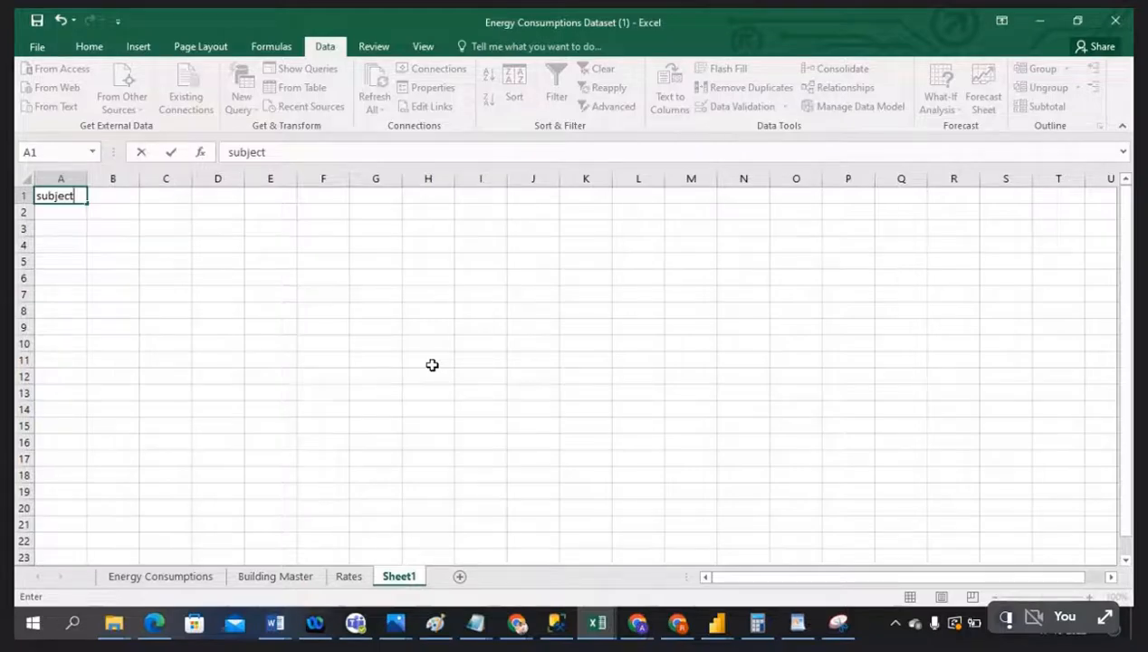
key("Tab")
type("marks")
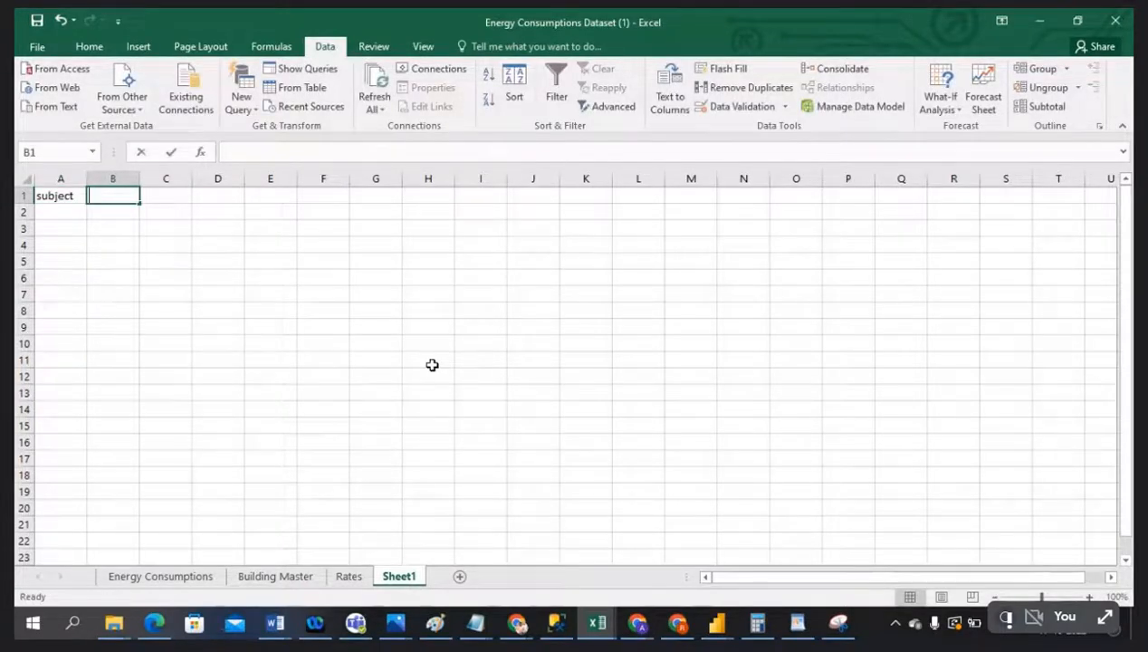
key("Tab")
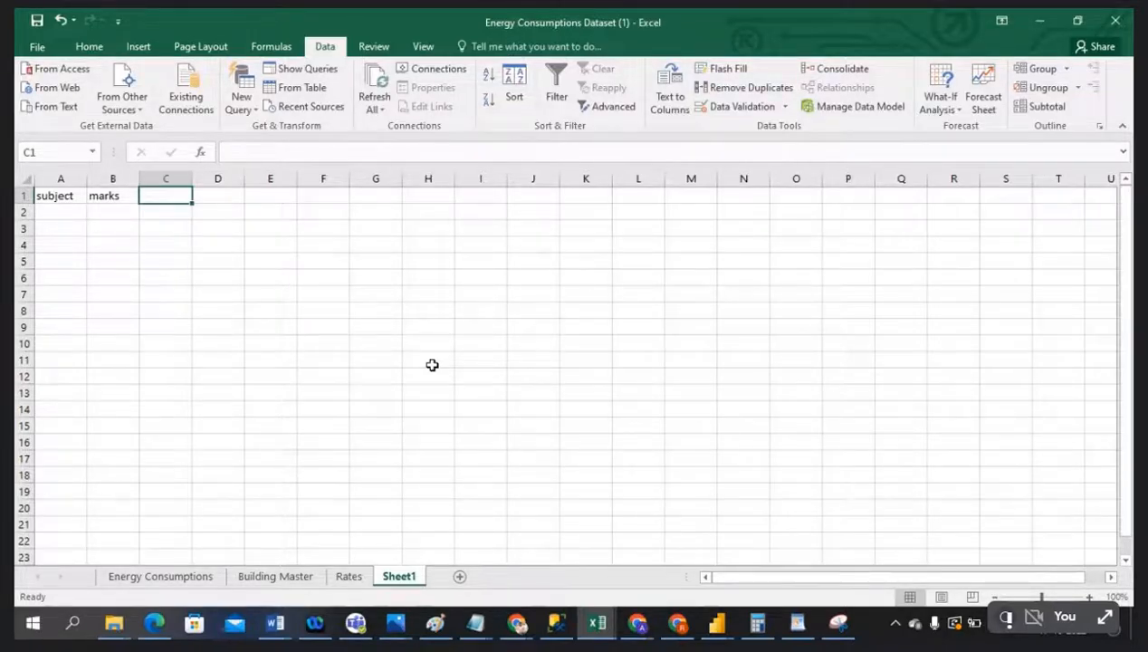
key("Return")
key("Left")
key("Left")
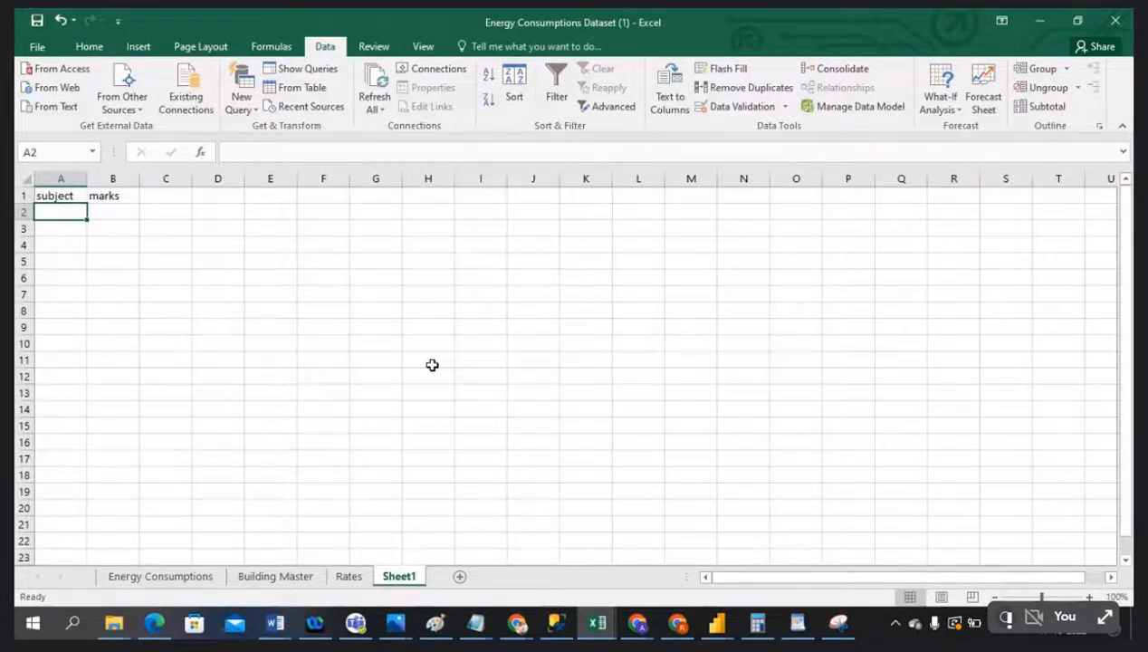
key("Up")
key("Right")
key("Right")
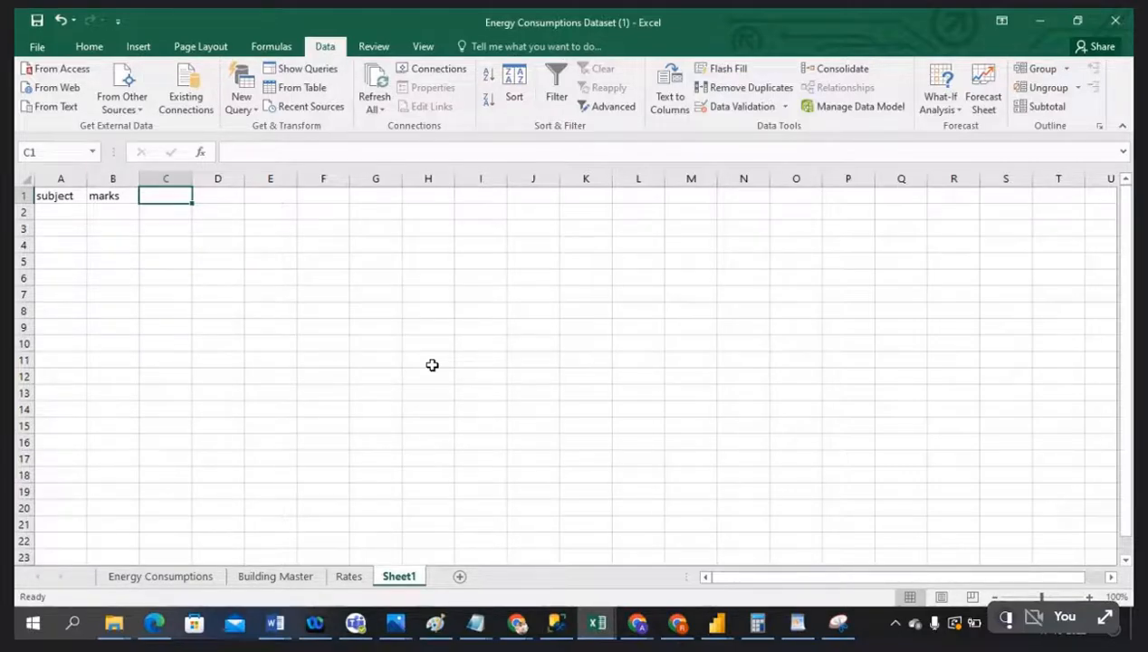
type("out o")
key("BackSpace")
key("BackSpace")
type("of")
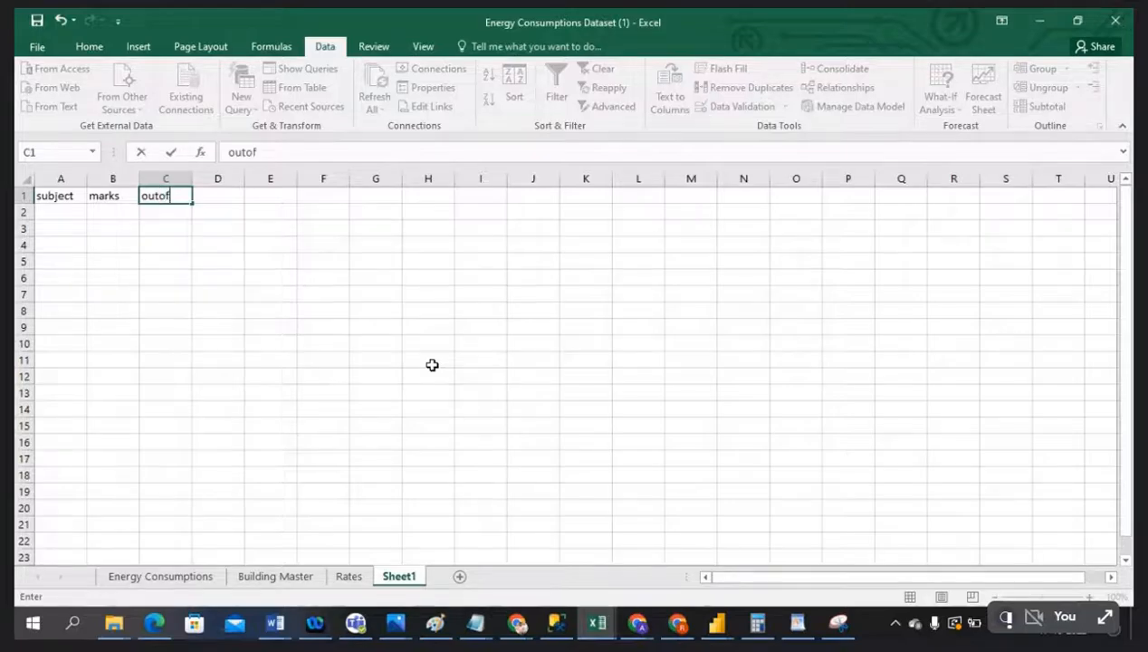
key("Return")
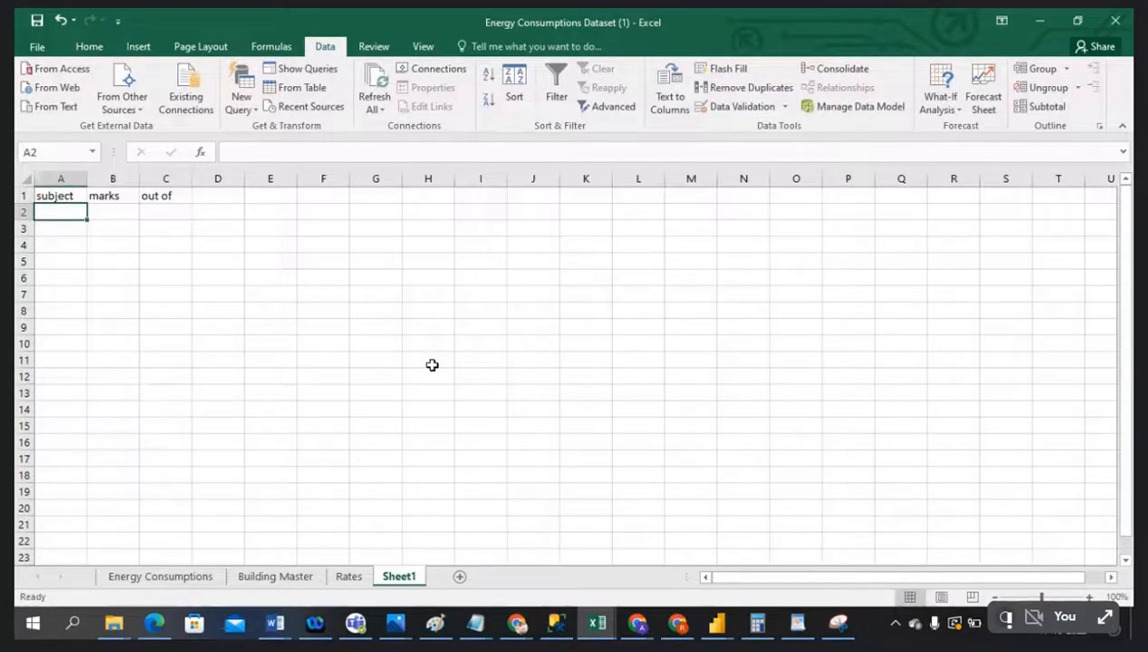
Enter the first record in row 2: subject Telugu, marks 60, out of 100
type("Telugu")
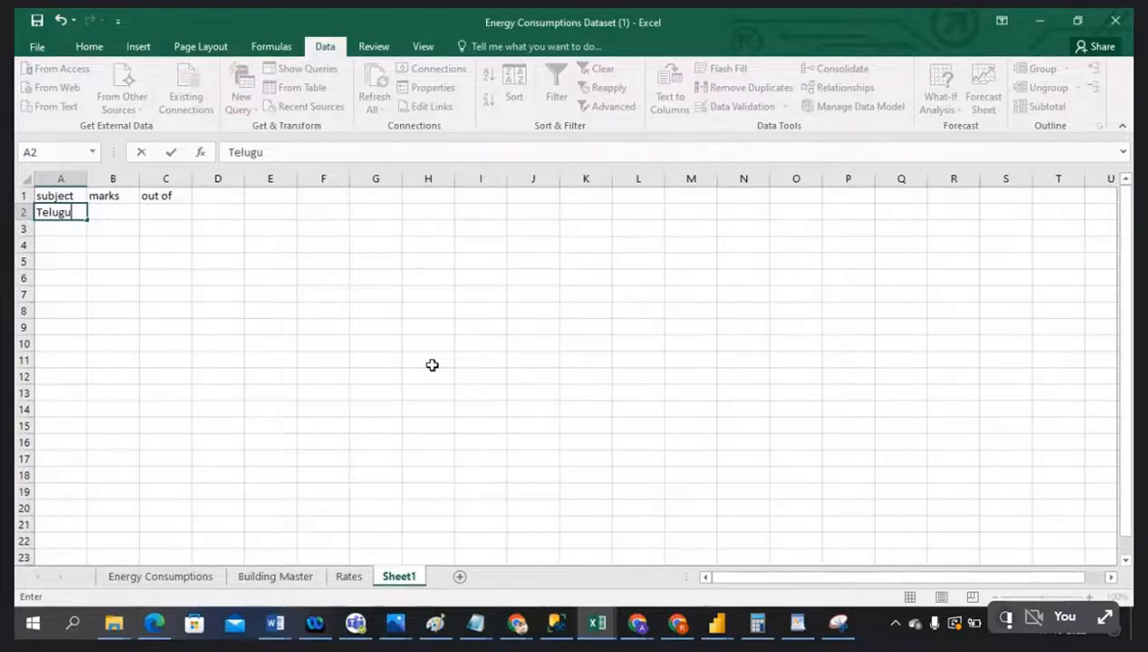
key("Tab")
type("60")
key("Tab")
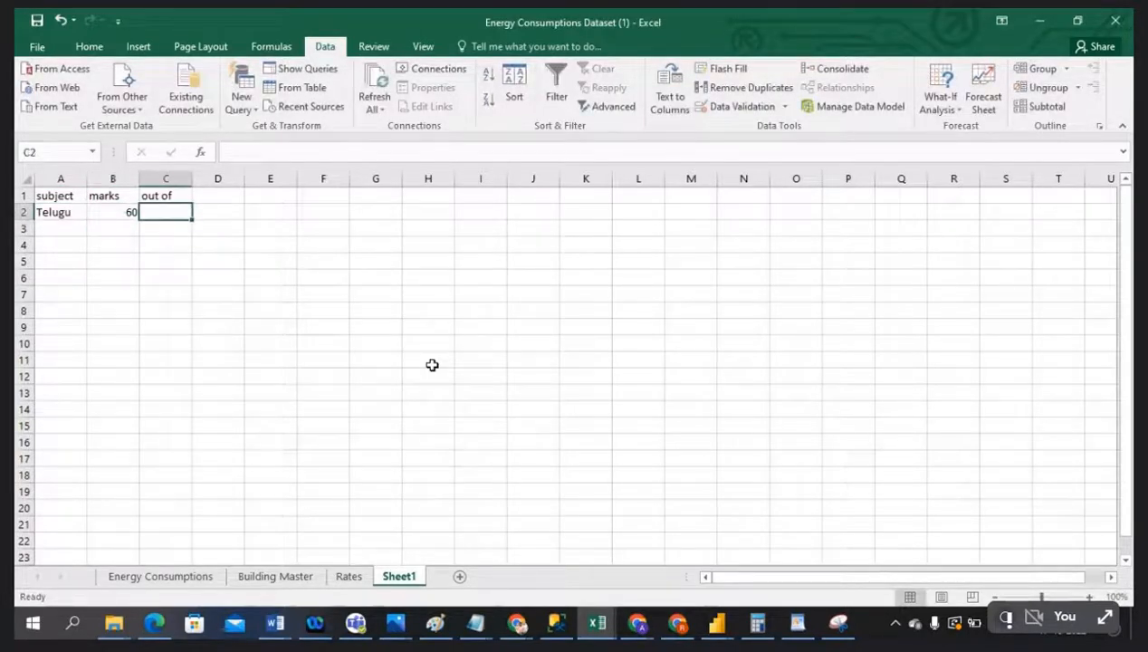
type("100")
key("Return")
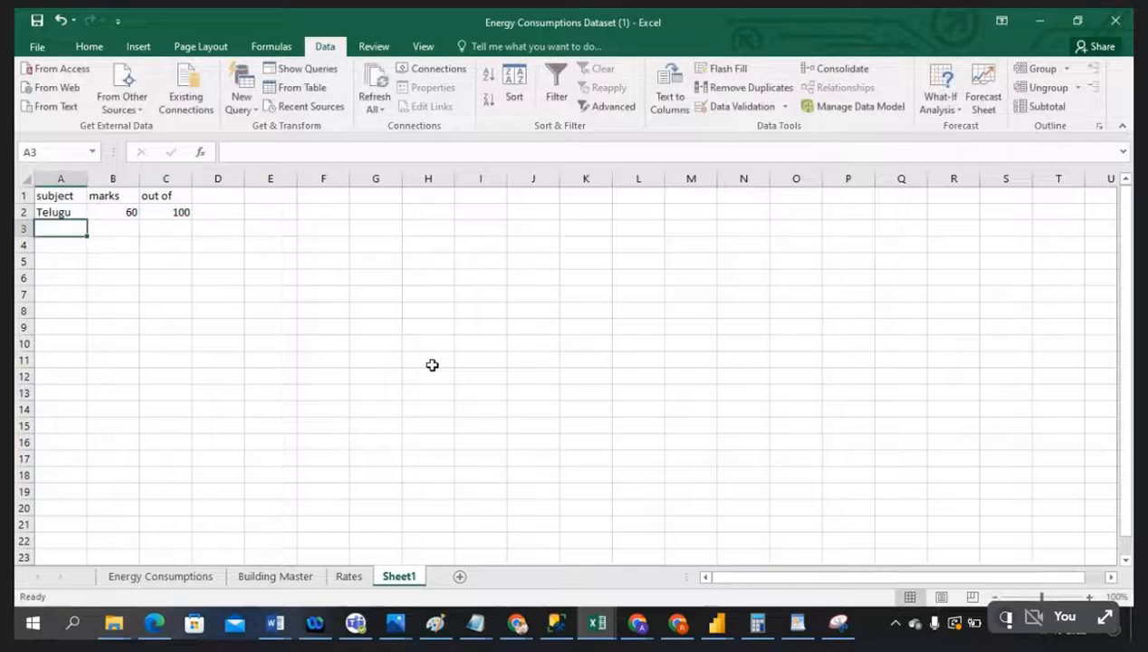
Add a second record in row 3: subject eng, marks 50, out of 100
type("eng")
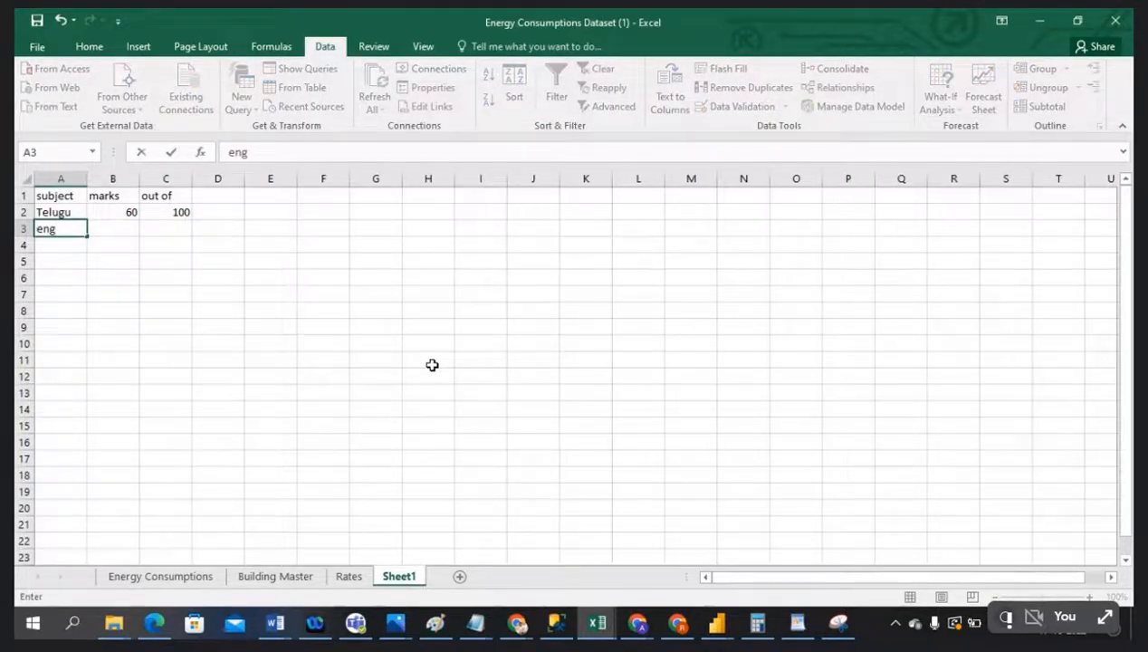
key("Tab")
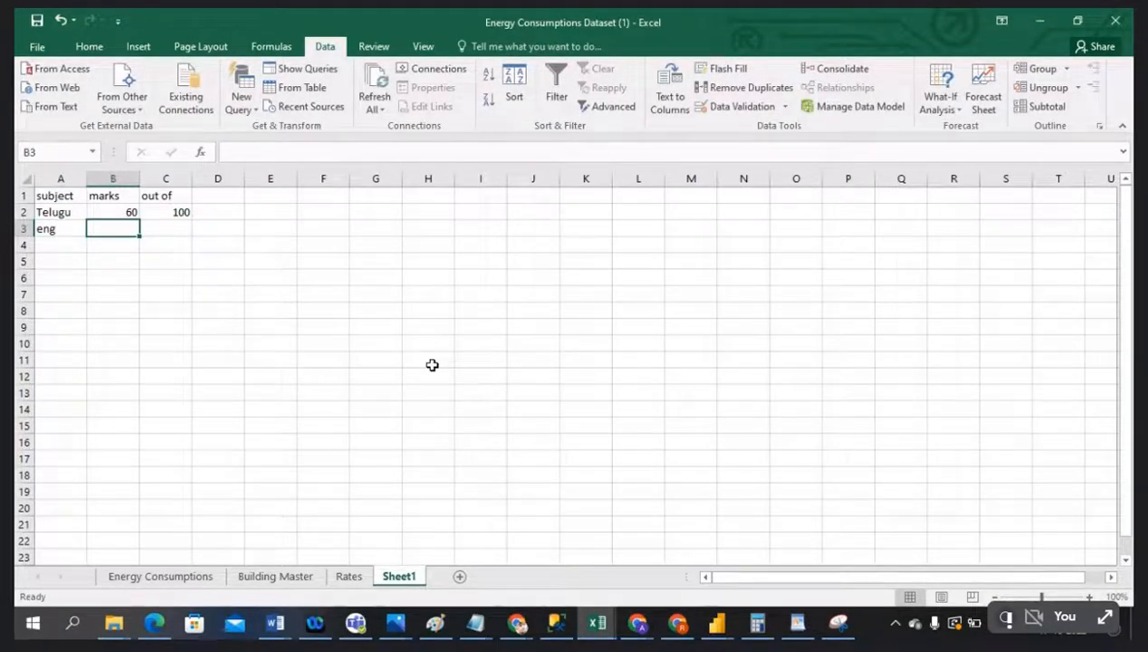
type("50")
key("Tab")
type("100")
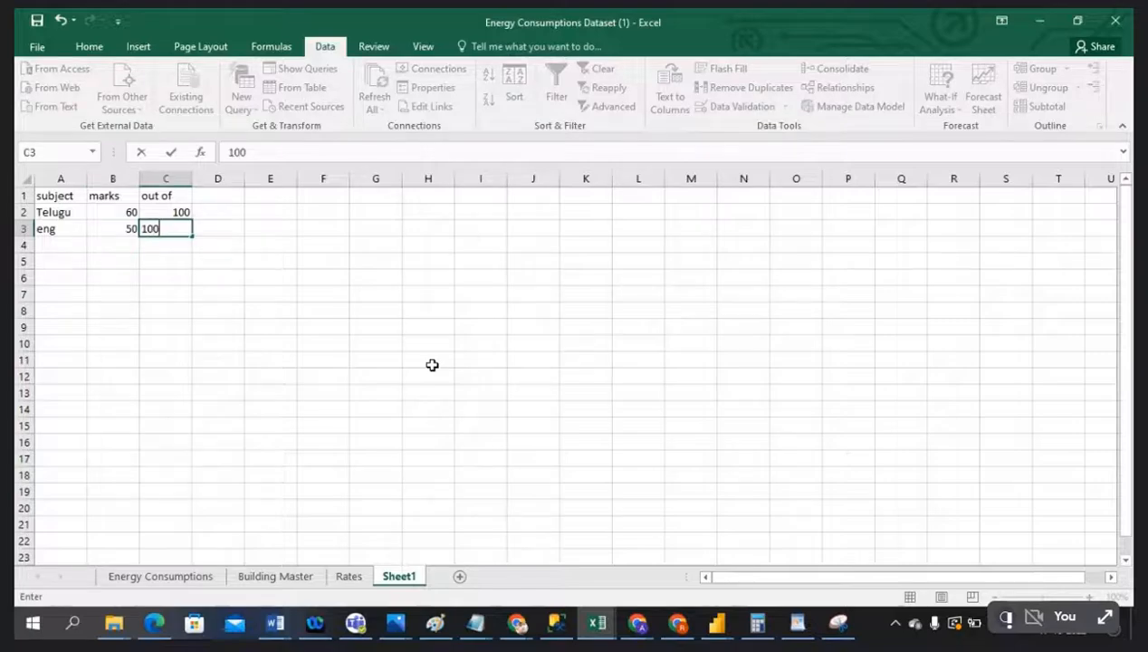
key("Return")
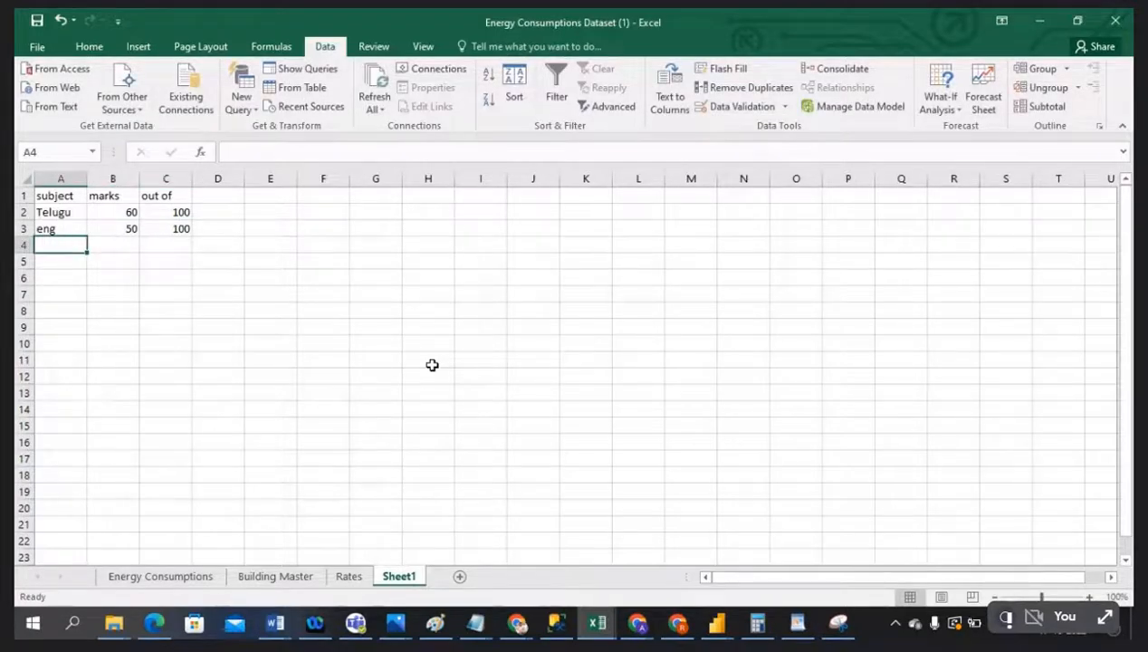
Add the subjects hindi with 70 marks and math with 40 marks in rows 4 and 5
type("hindi")
key("Tab")
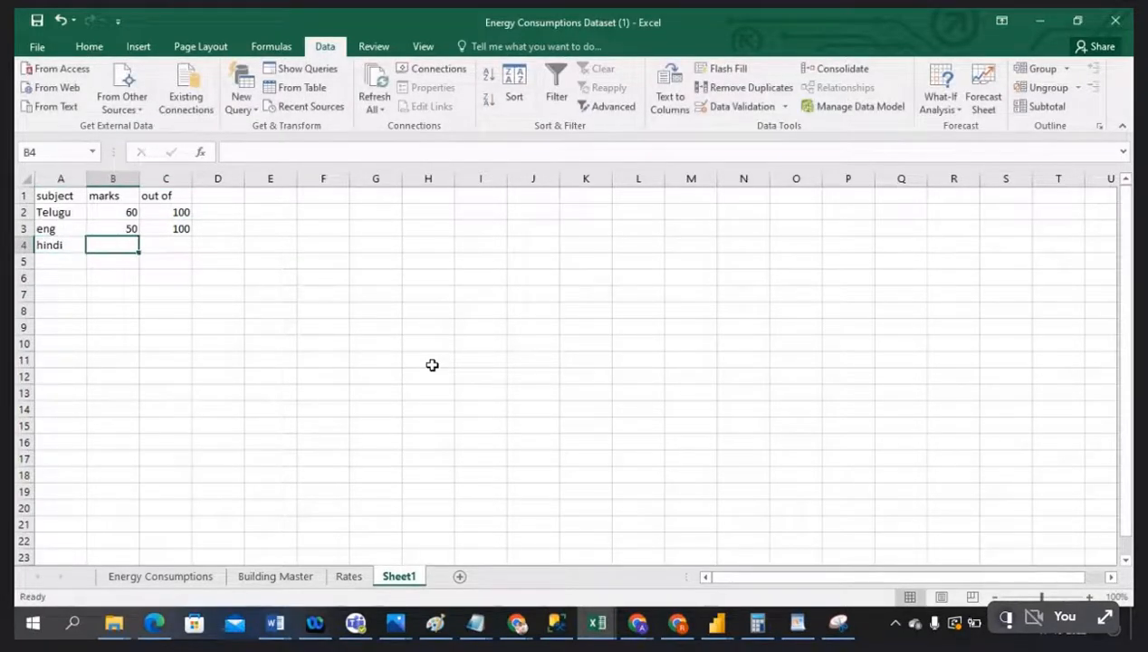
type("70")
key("Return")
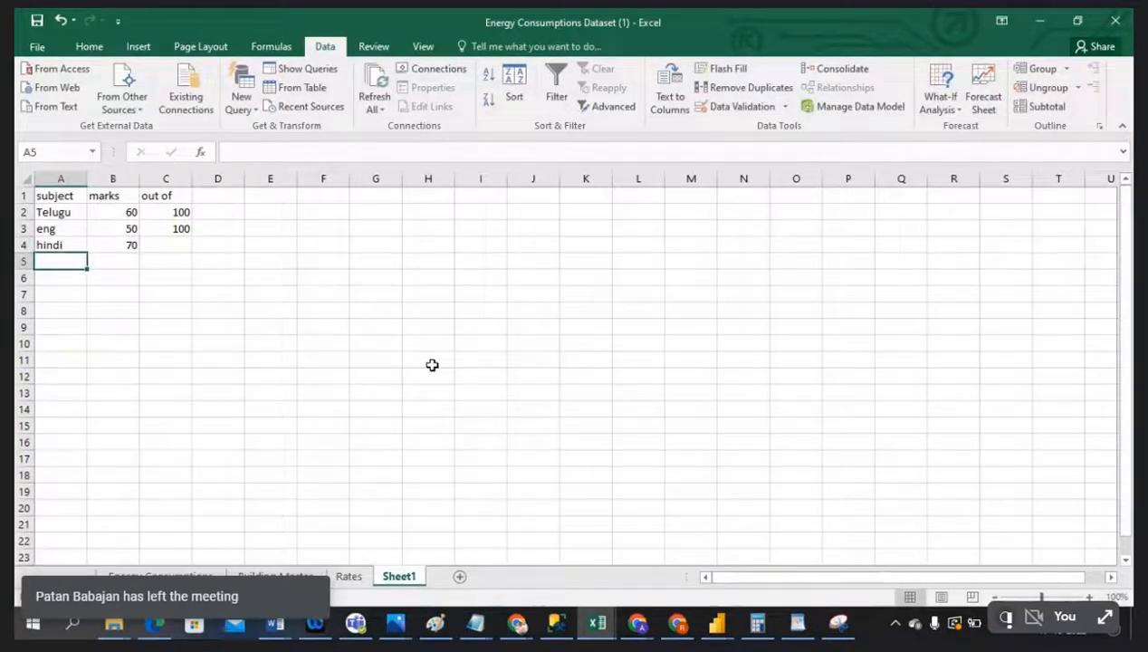
type("math")
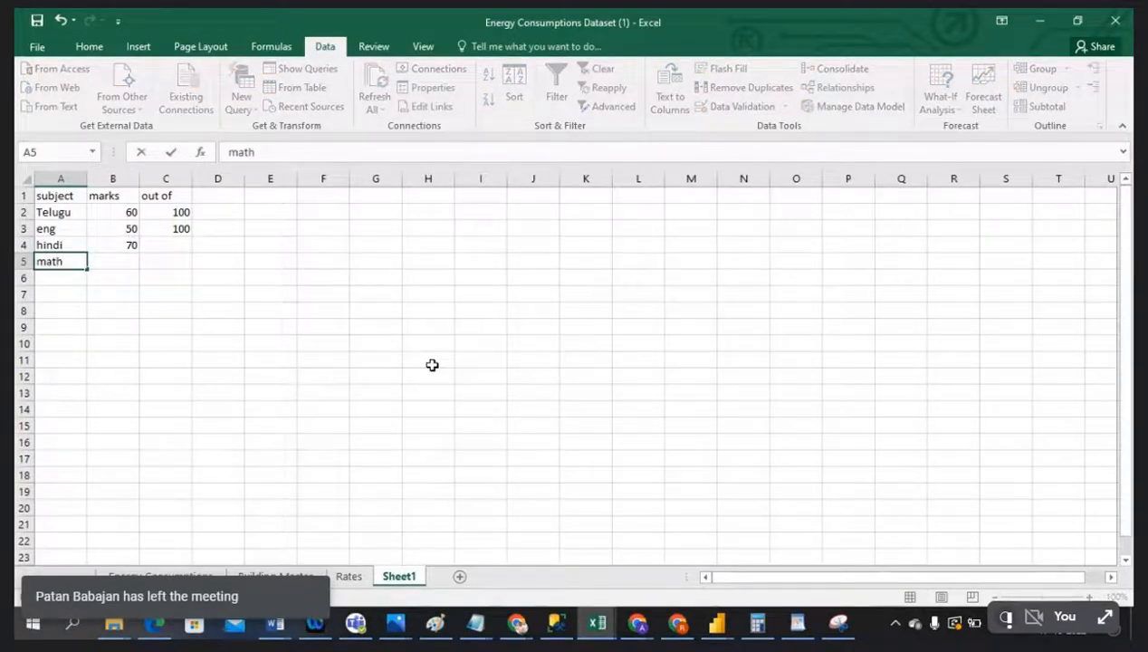
key("Tab")
type("40")
key("Return")
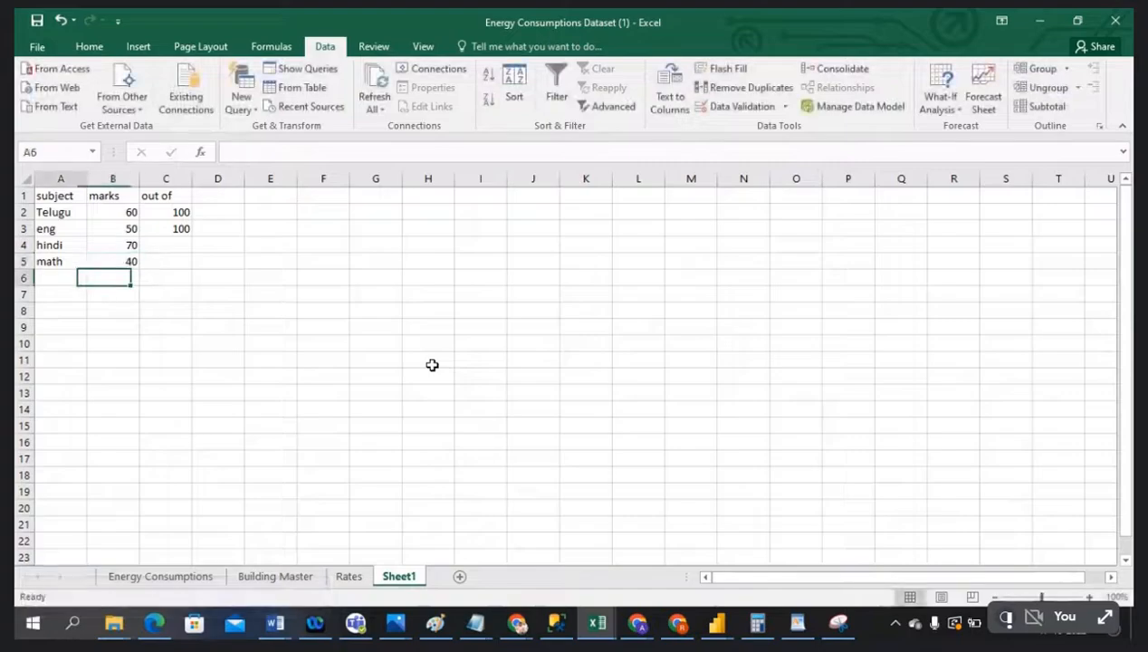
Add the subjects sec with 60 marks and socl with 50 marks in rows 6 and 7
type("sec")
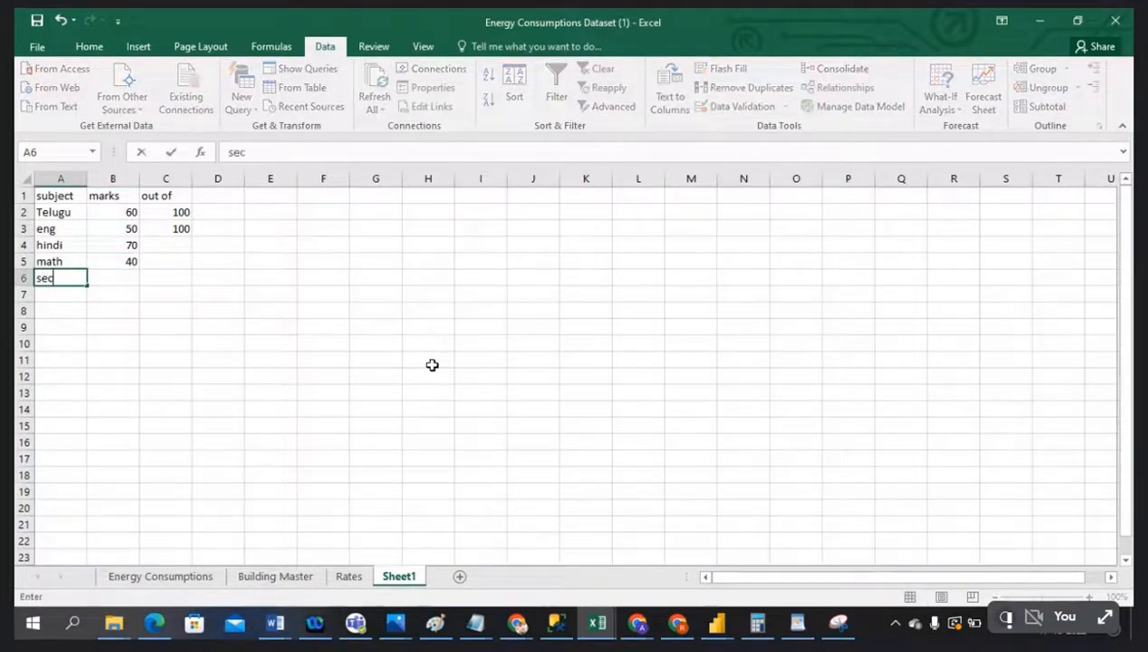
key("Tab")
type("60")
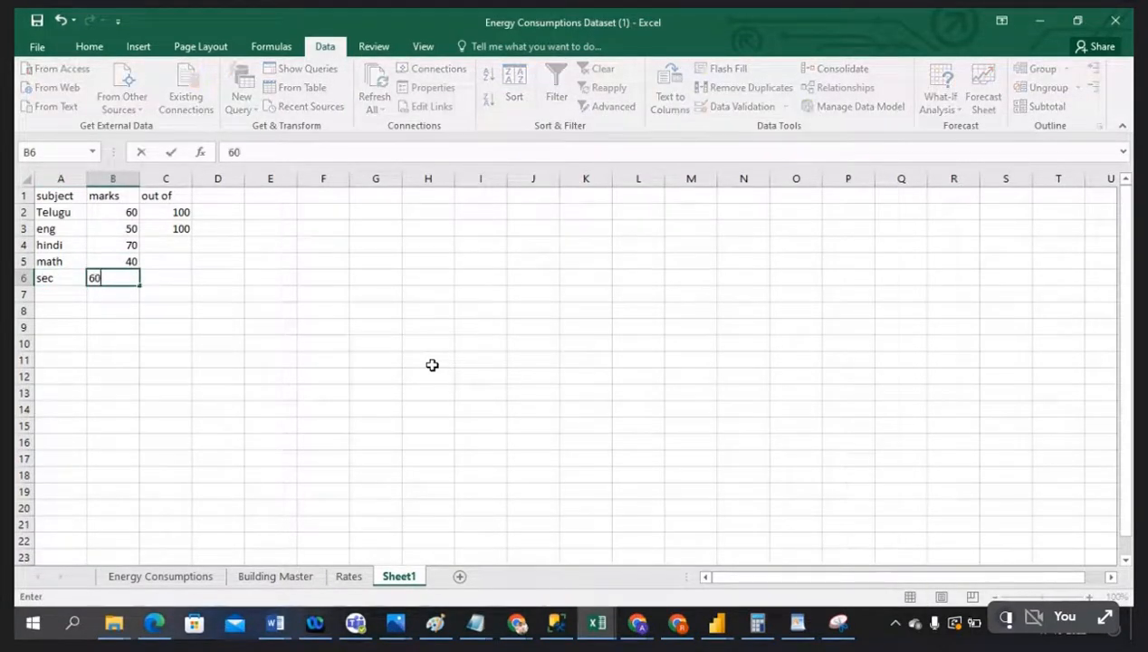
key("Down")
key("Left")
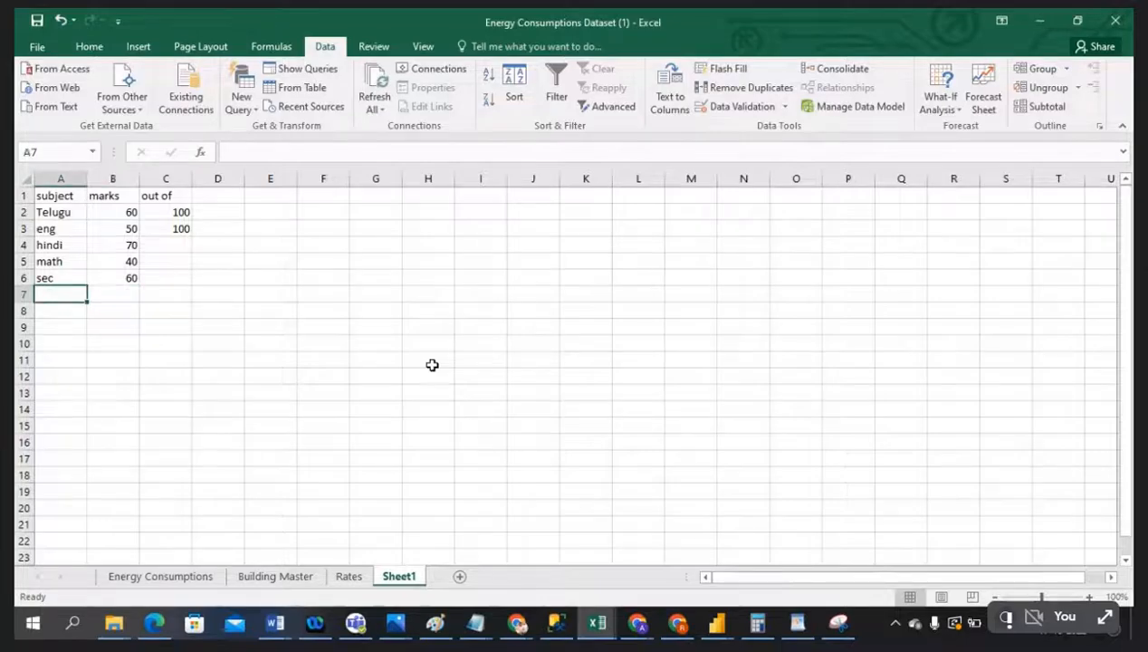
type("sock")
key("BackSpace")
type("l")
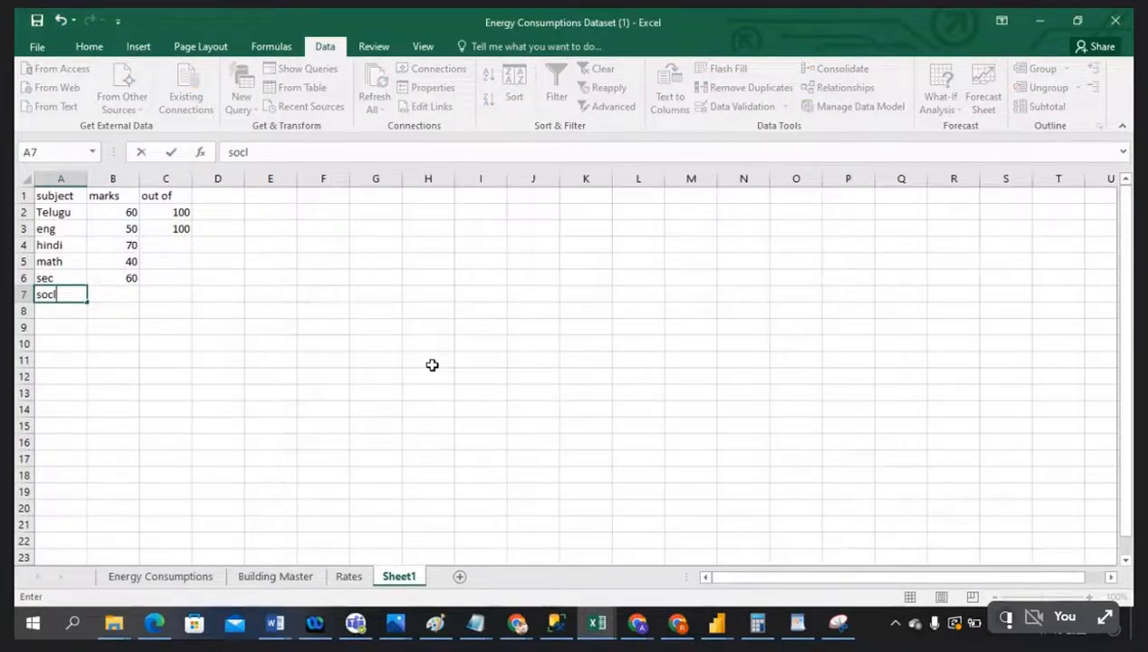
key("Tab")
type("50")
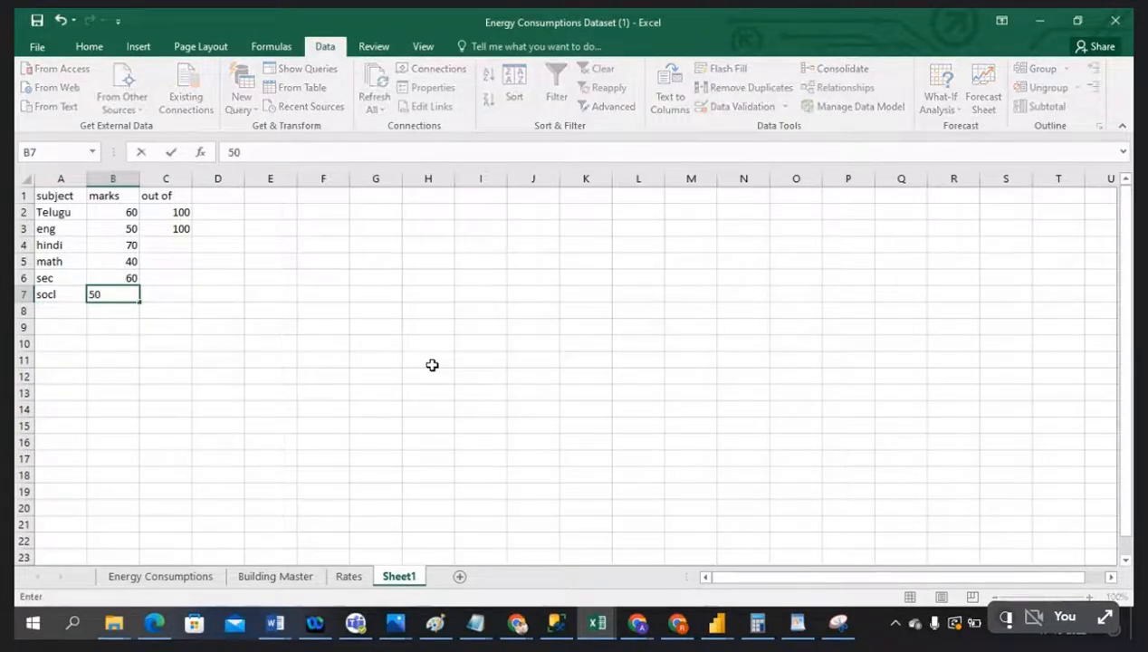
key("Return")
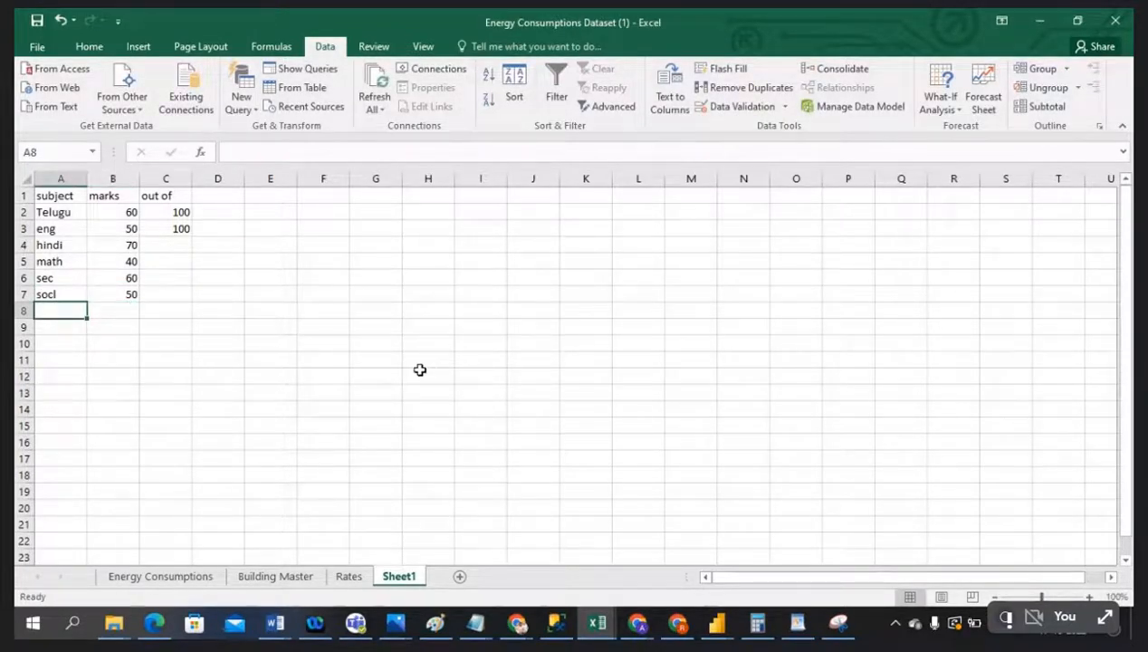
Fill the remaining out of cells C4 to C7 with 100 for hindi, math, sec and socl
left_click(186, 241)
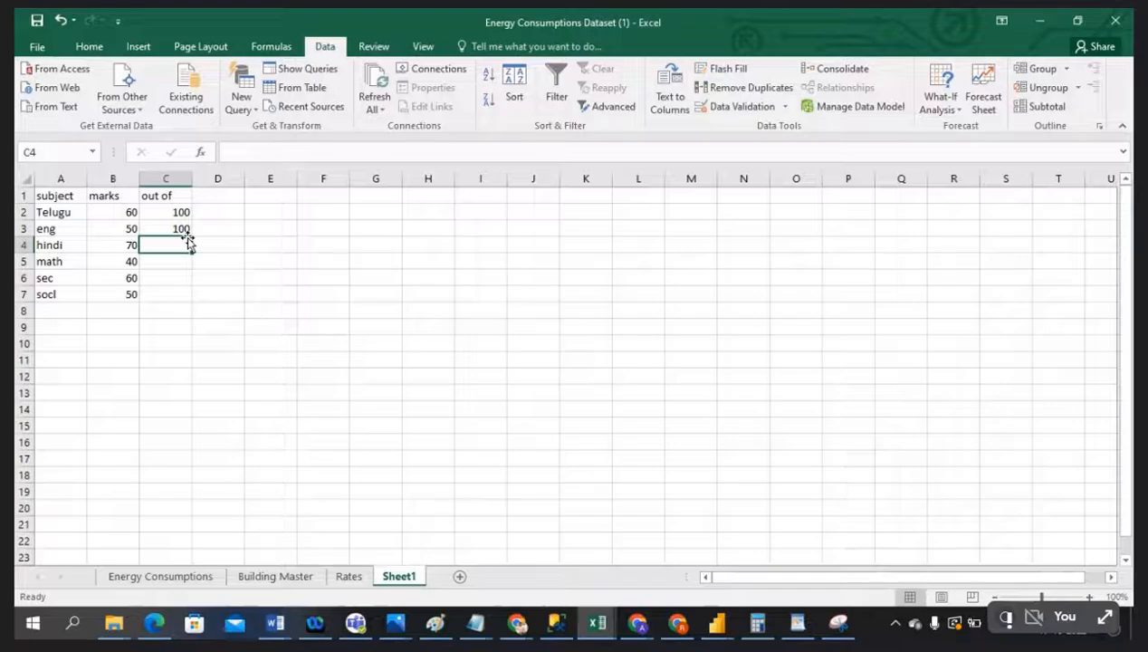
type("100")
key("Return")
type("10")
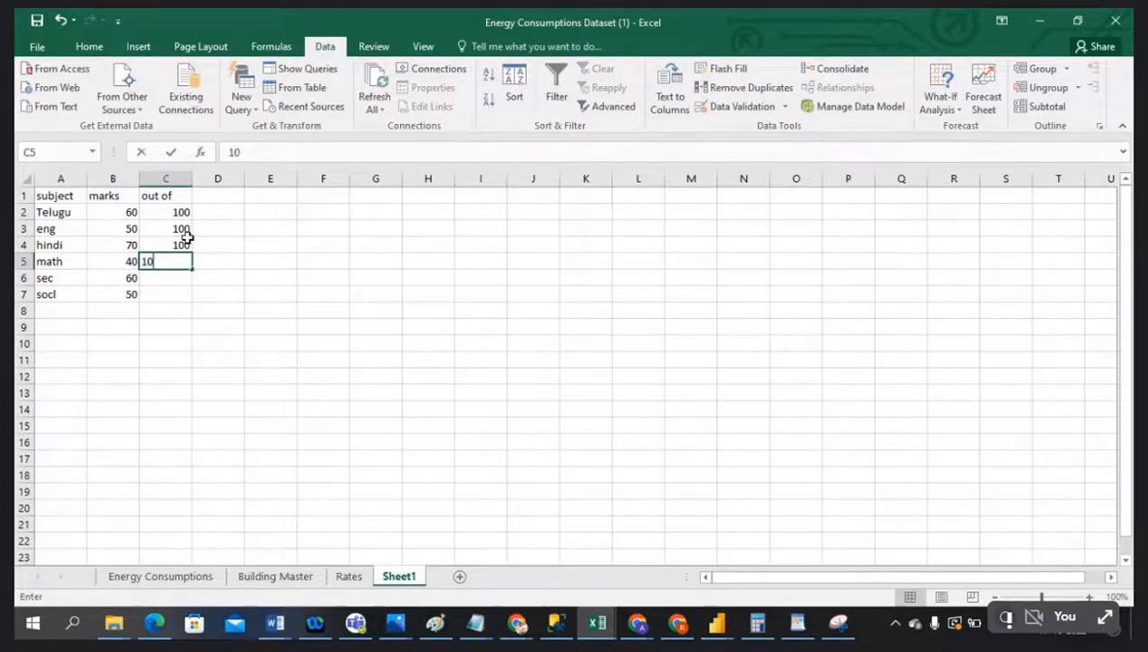
type("0")
key("Return")
type("100")
key("Return")
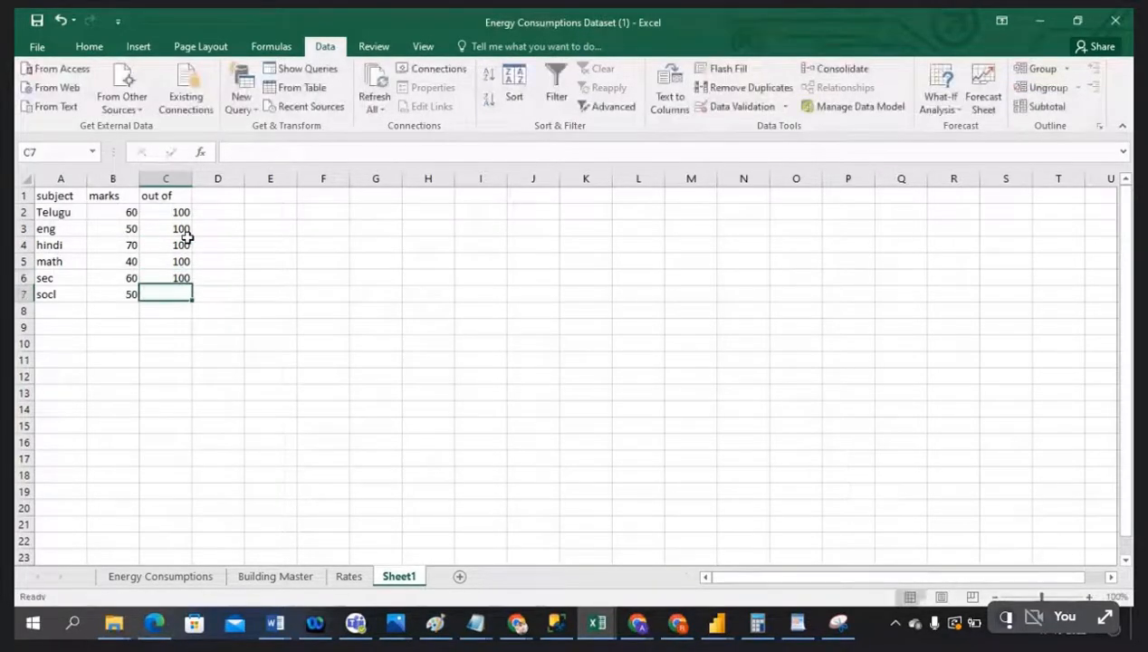
type("100")
left_click(339, 404)
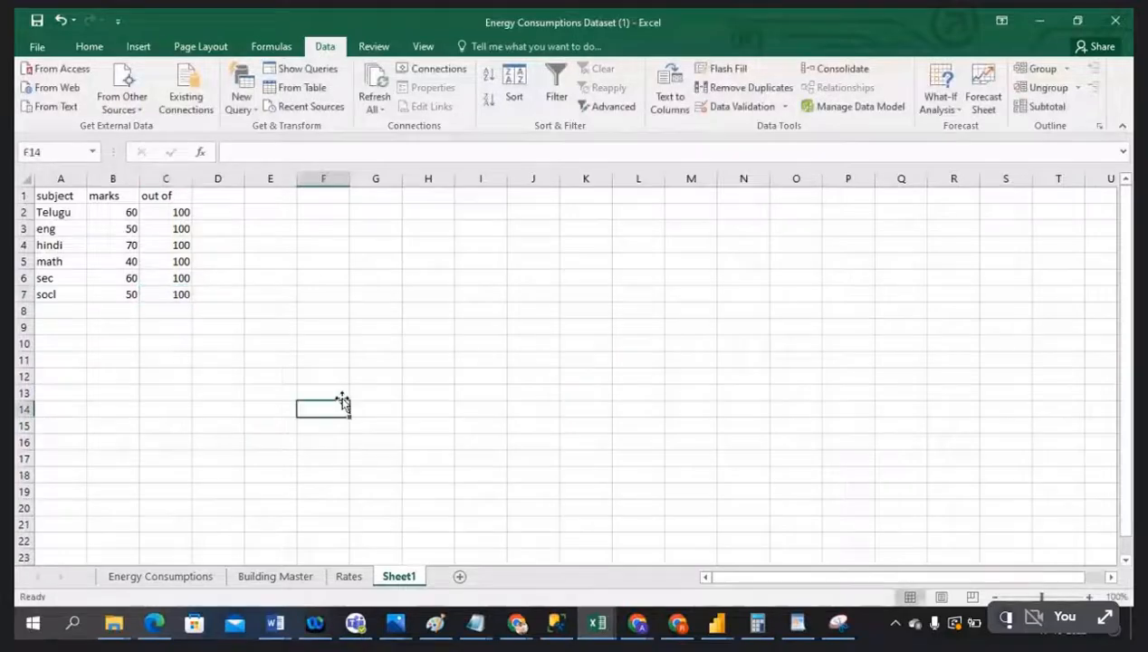
Rename the Sheet1 worksheet as subject%
double_click(401, 580)
type("s")
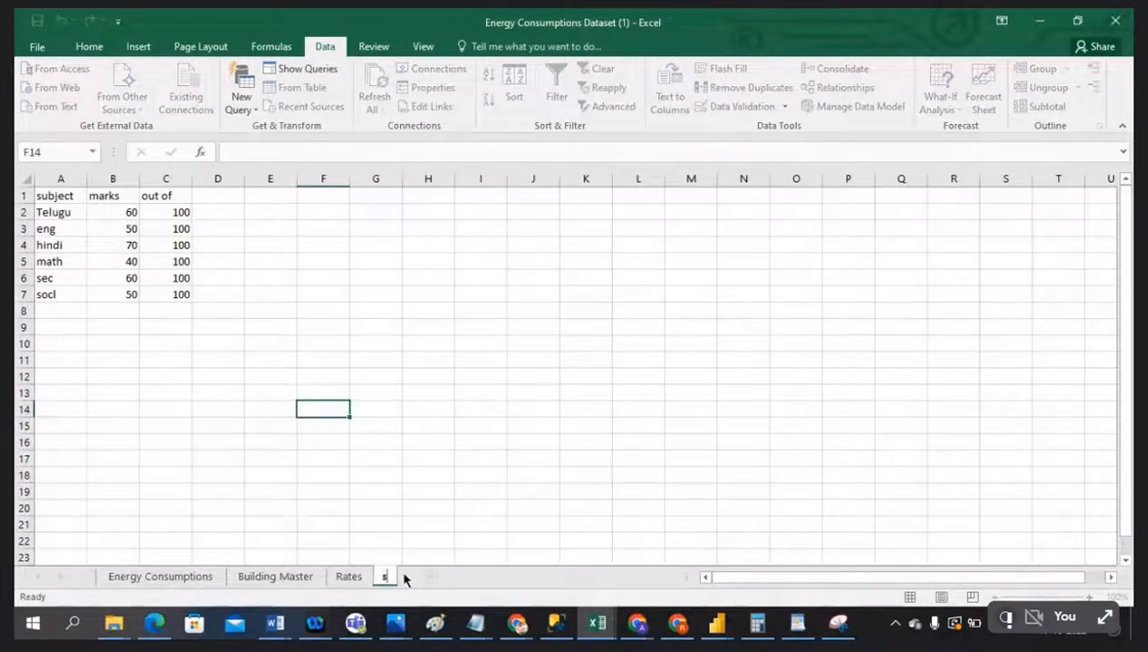
type("ubject%")
left_click(444, 364)
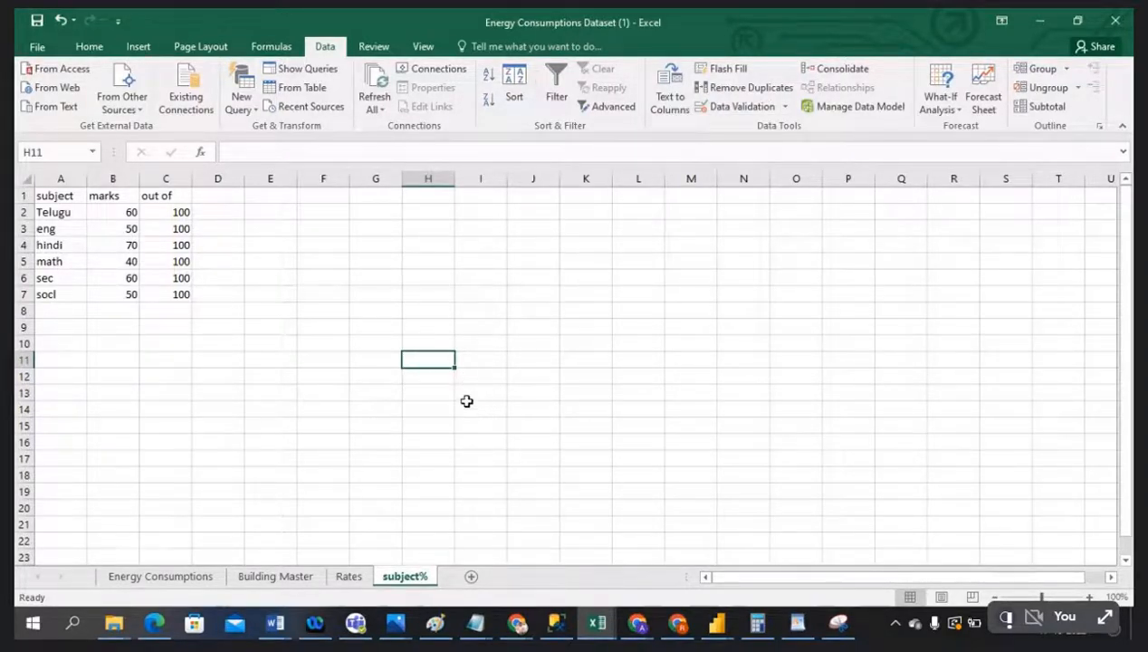
left_click(321, 313)
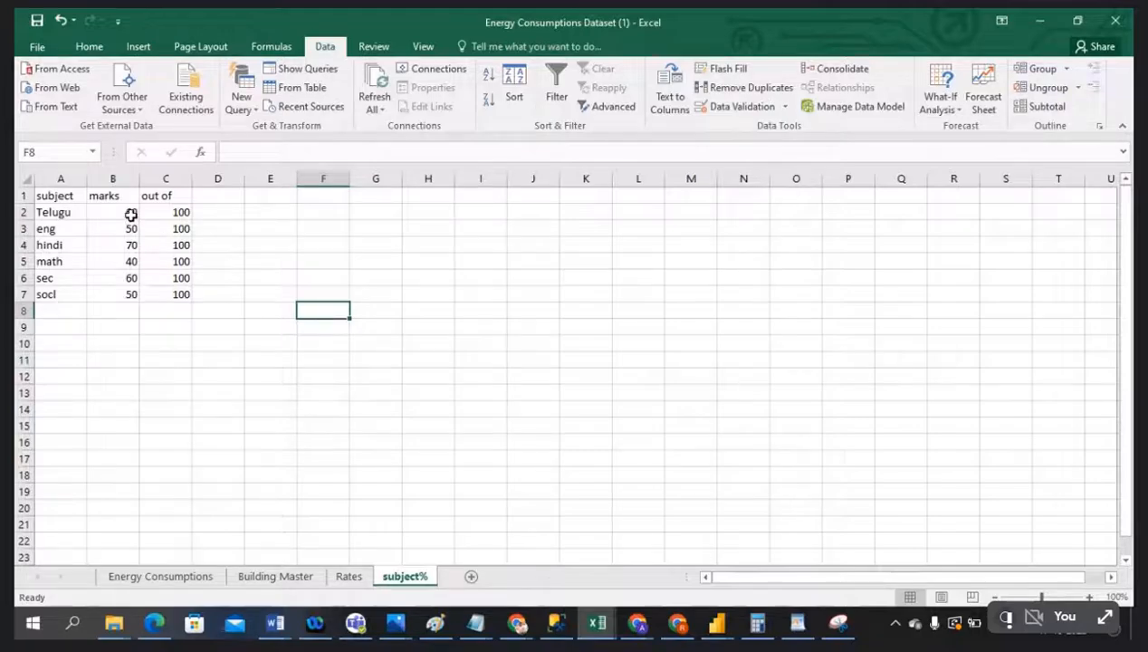
left_click_drag(132, 213, 200, 212)
left_click(249, 274)
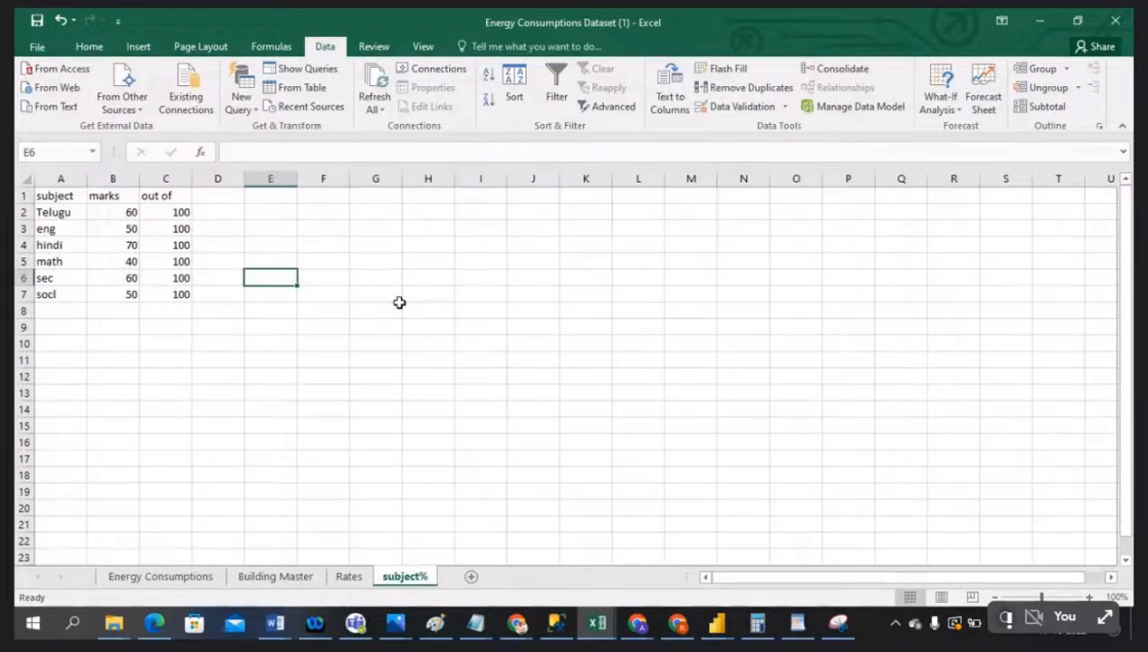
left_click(415, 412)
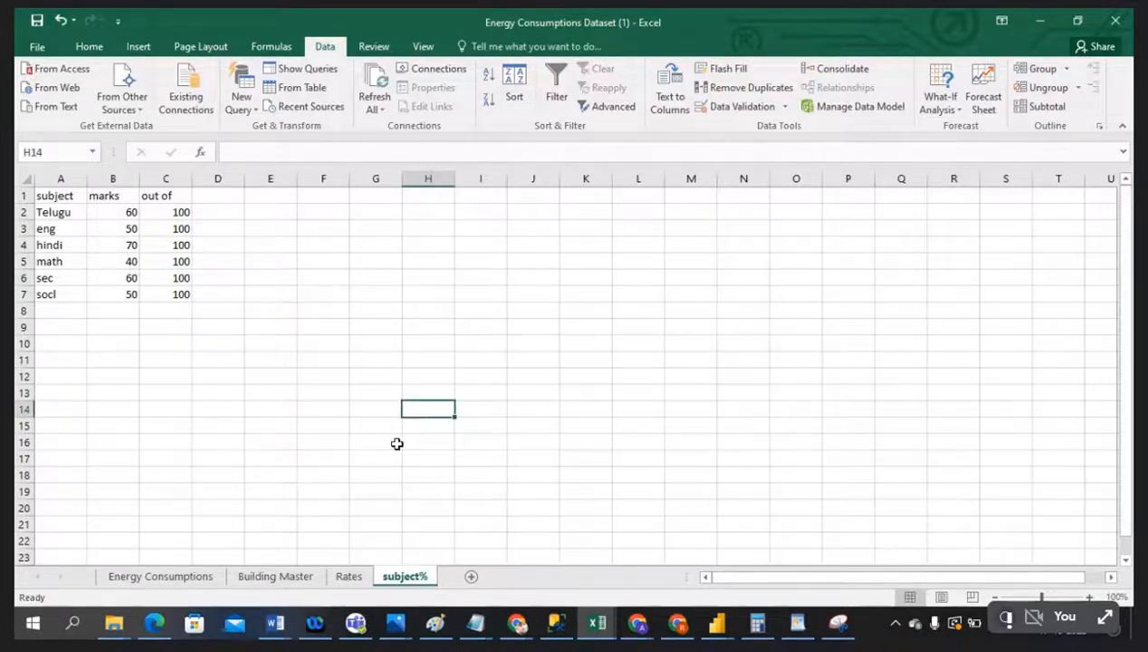
left_click(395, 447)
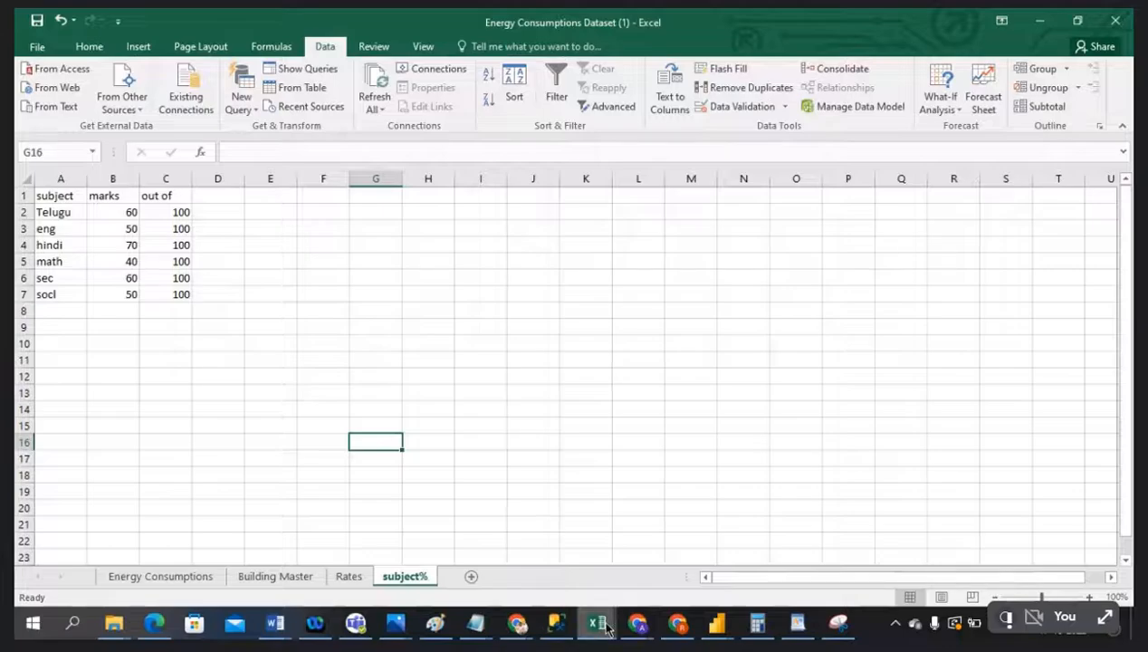
Switch to the Untitled Power BI Desktop file, show its report page and deselect the Month Name card
mouse_move(713, 625)
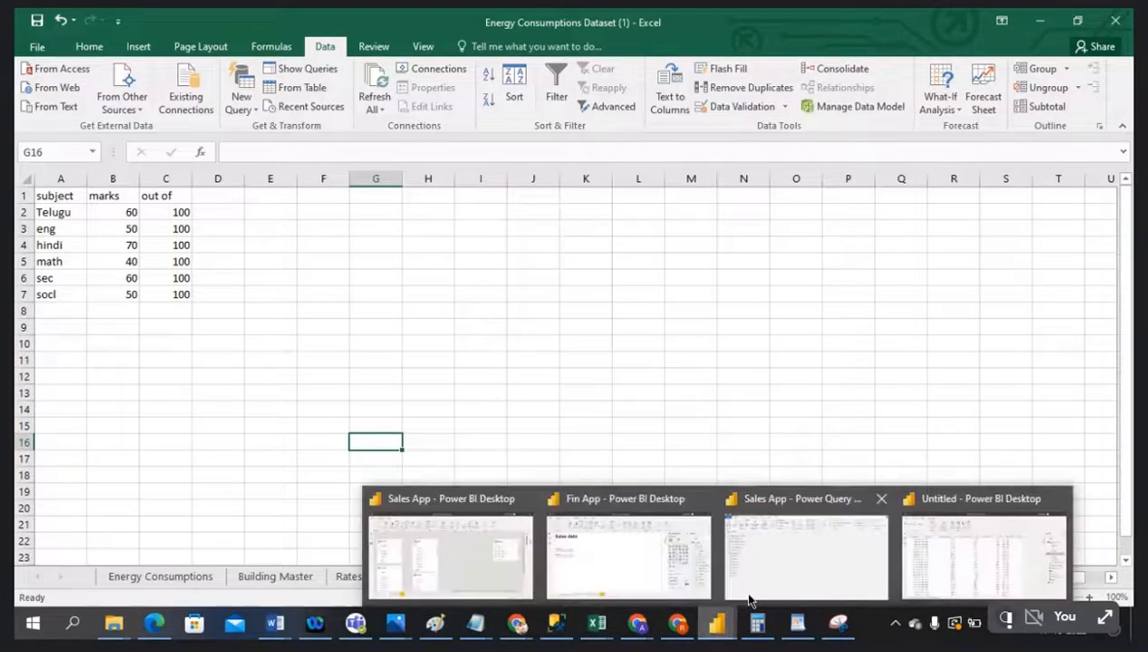
left_click(987, 561)
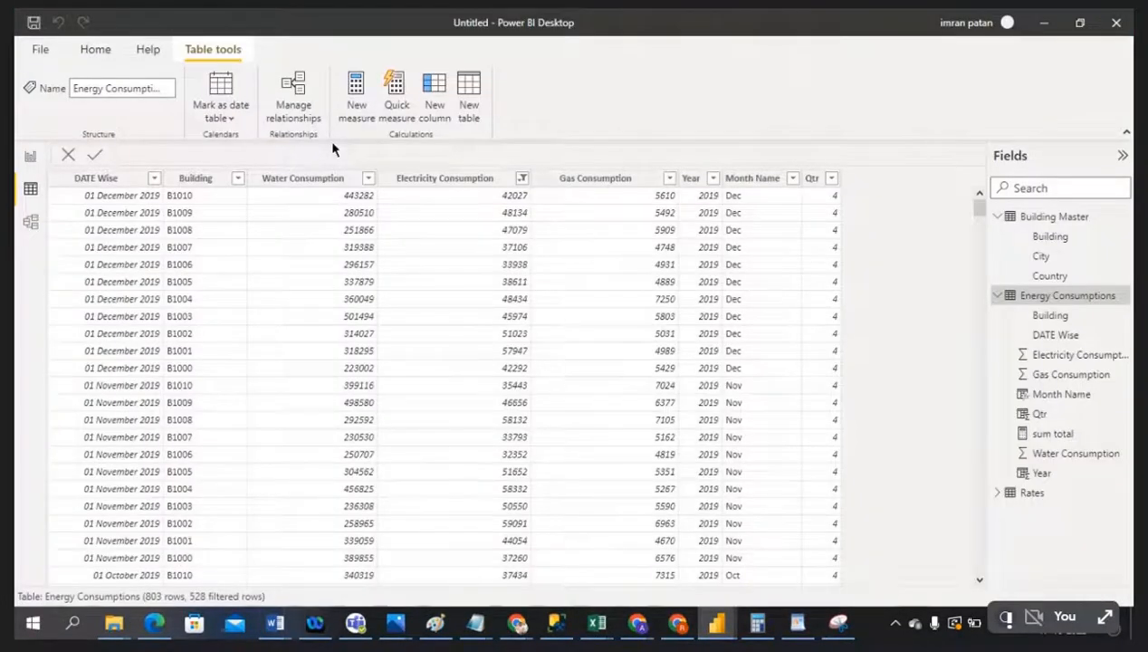
left_click(30, 157)
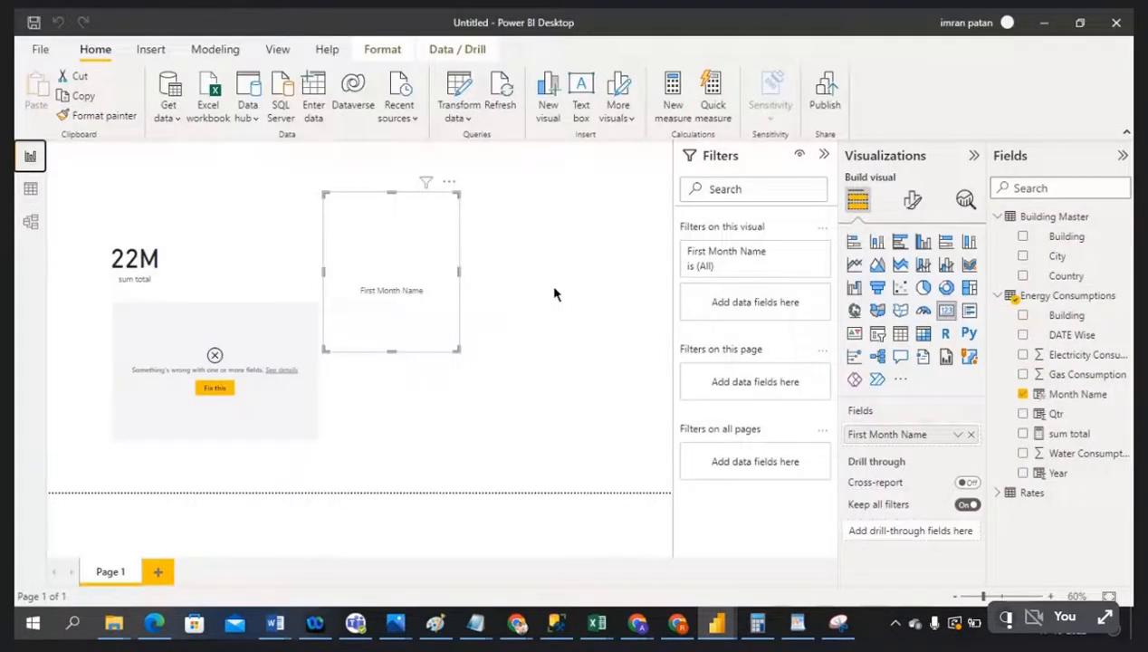
left_click(530, 274)
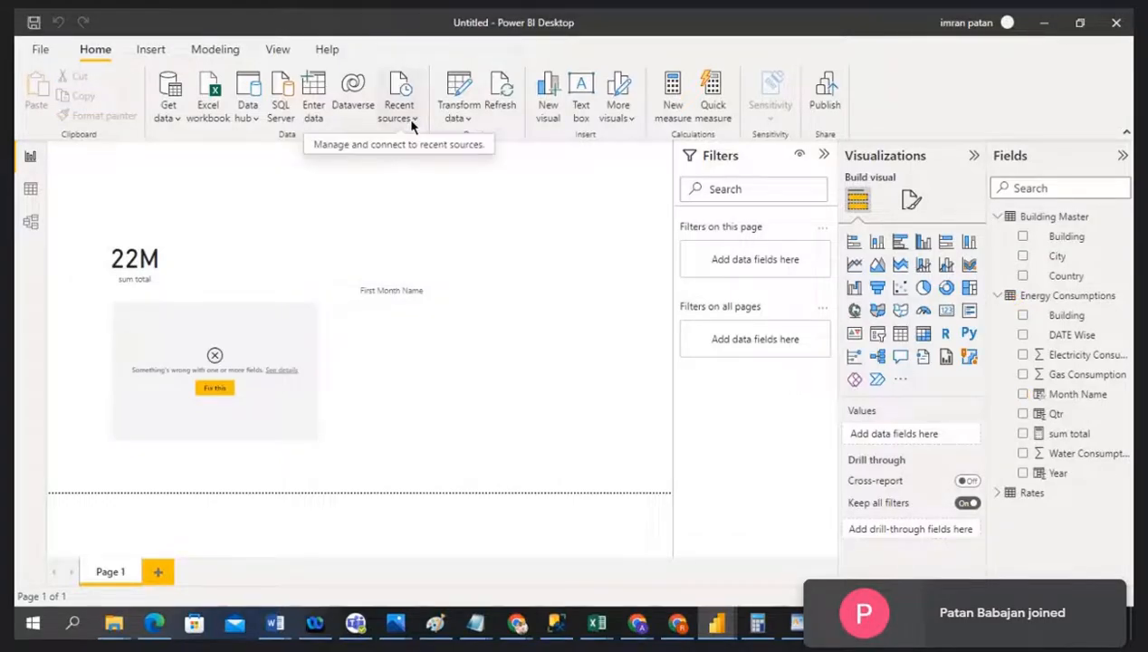
left_click(467, 121)
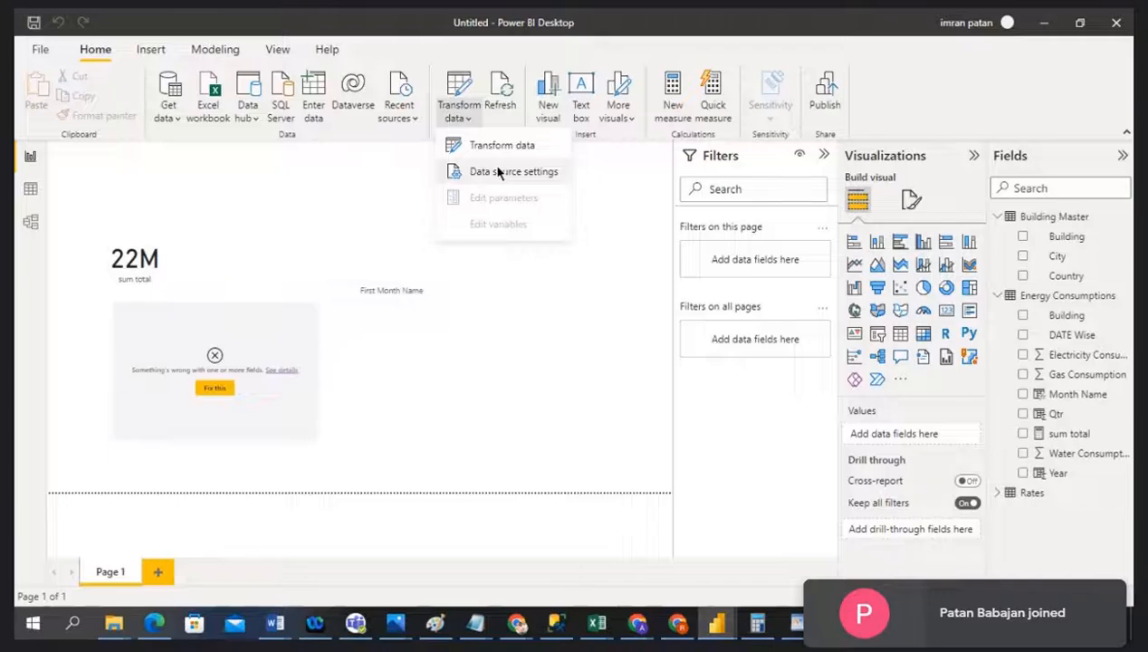
left_click(179, 123)
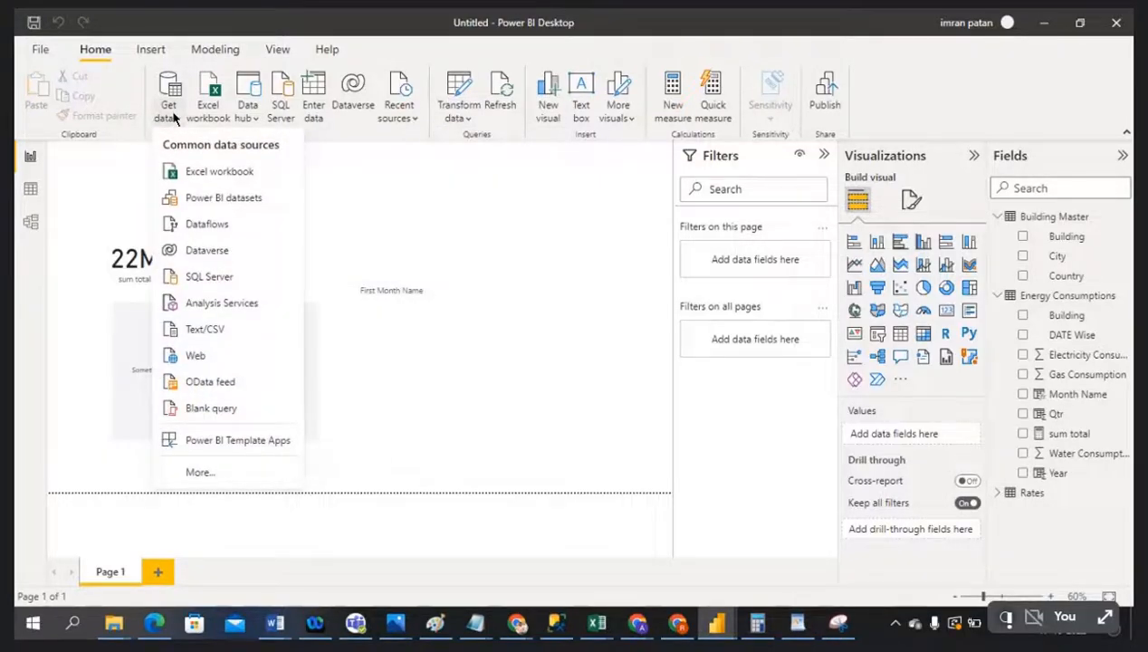
left_click(402, 177)
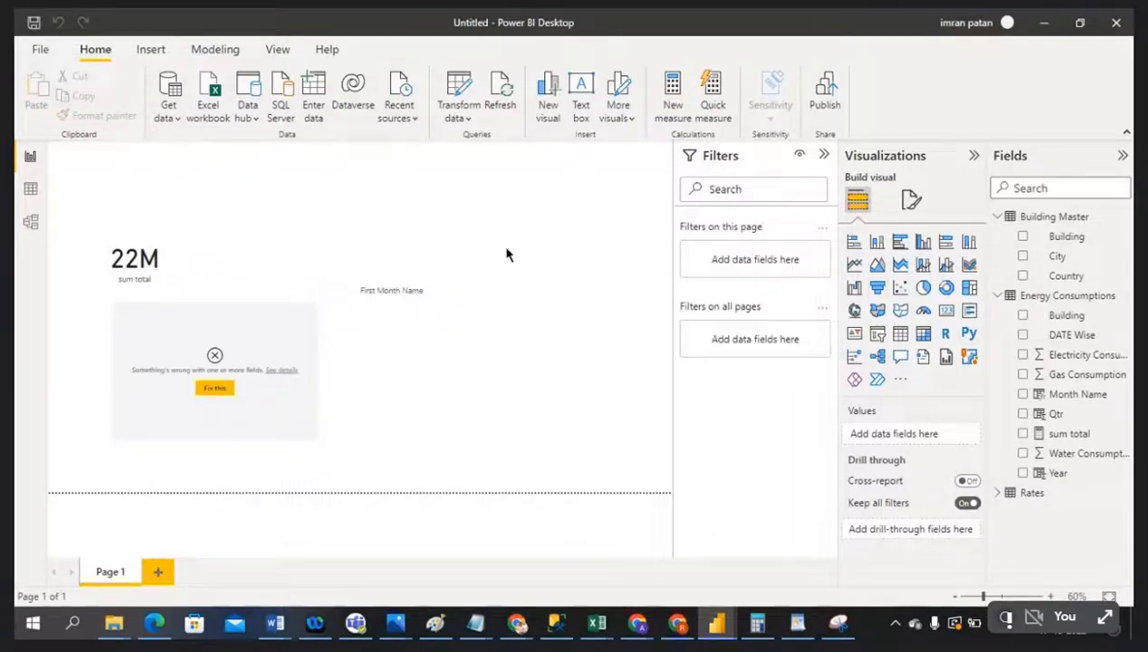
Load the subject% sheet from the recently used Energy Consumptions Dataset (1).xlsx workbook into the report
left_click(172, 121)
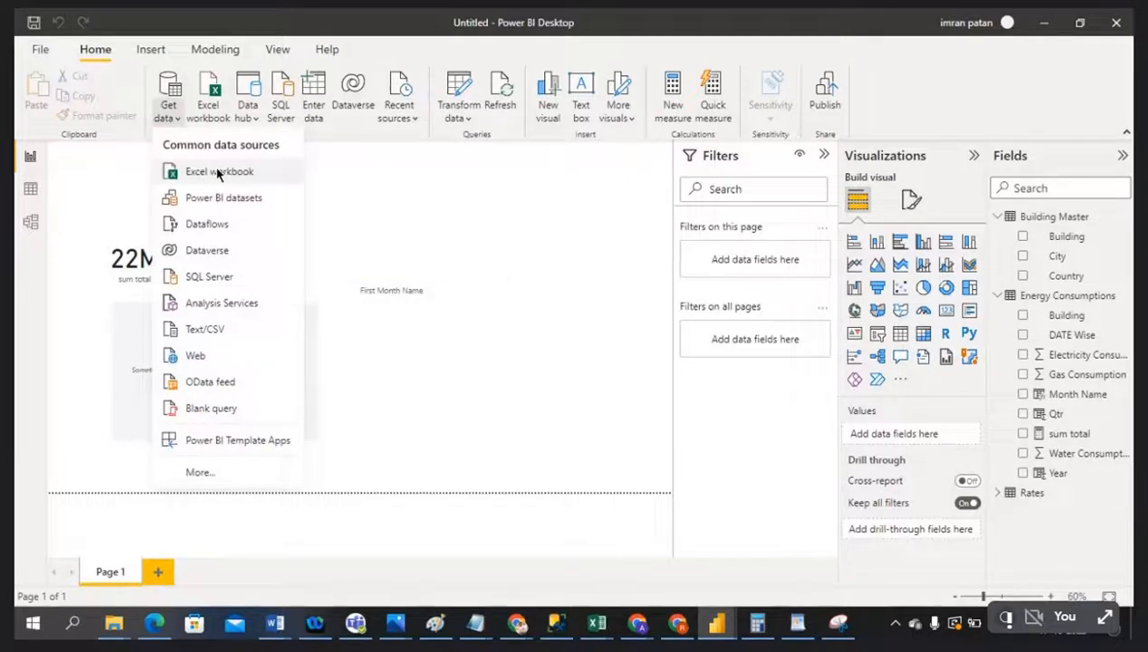
left_click(492, 232)
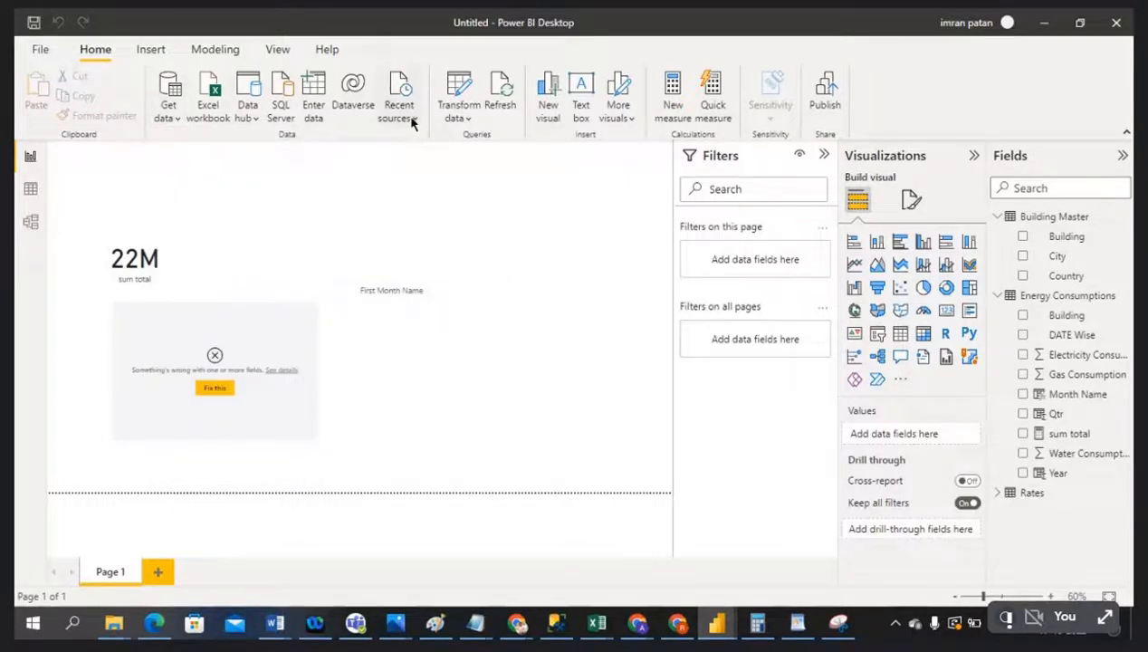
left_click(409, 119)
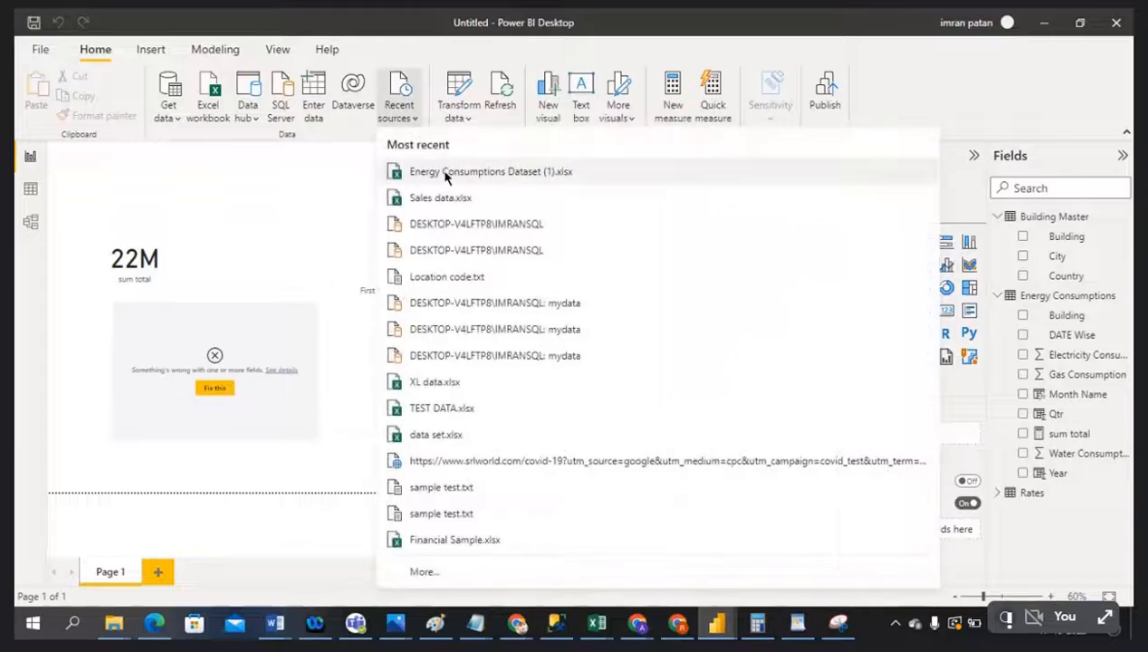
left_click(470, 173)
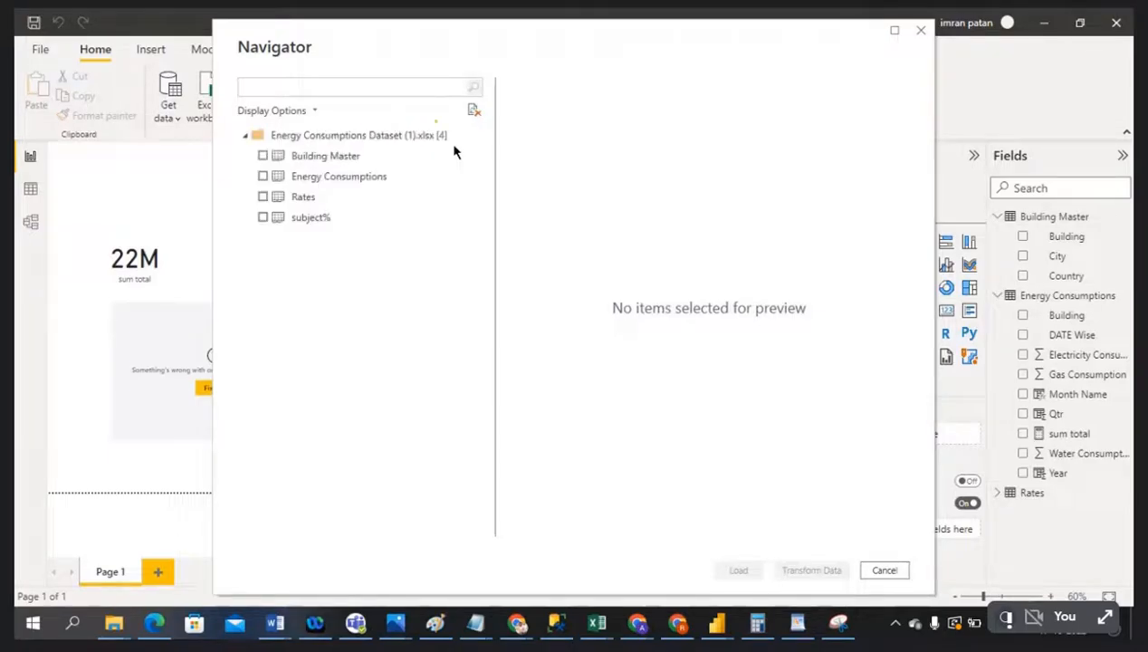
left_click(262, 219)
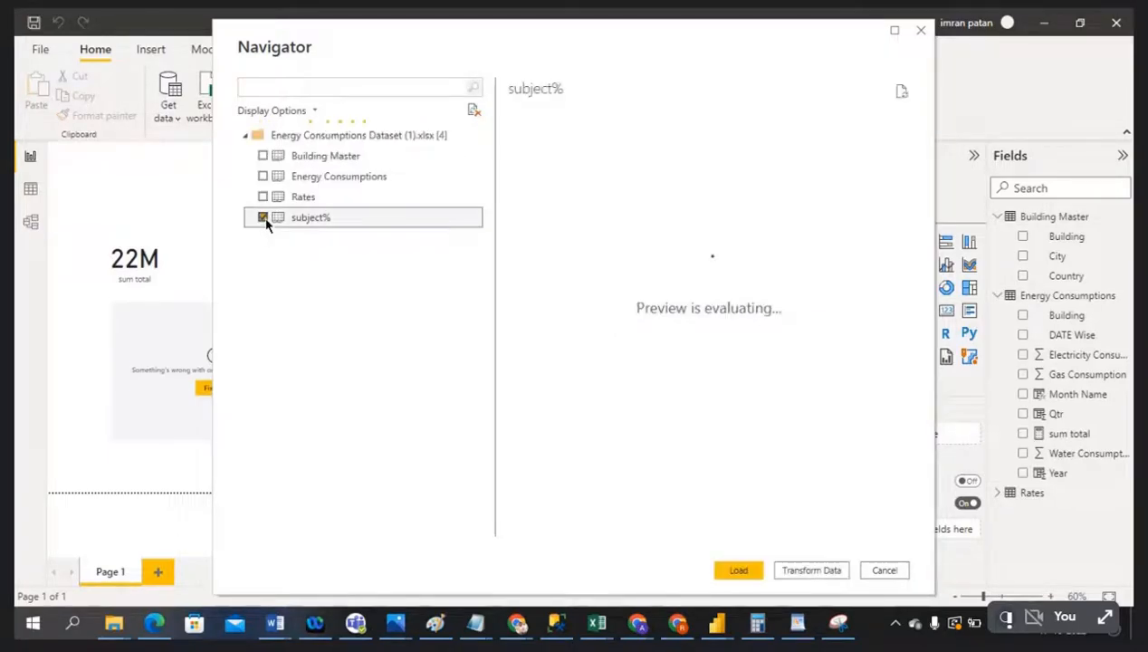
left_click(739, 572)
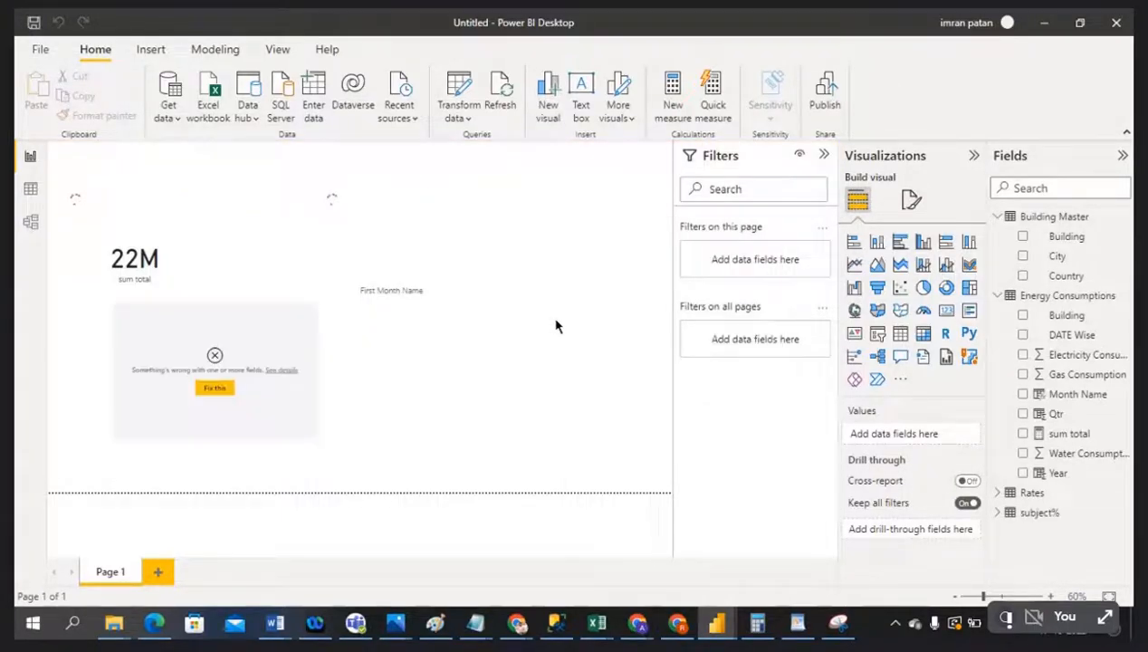
Show the subject% table's data and add the calculated column Total marks = sum('subject%'[out of])
left_click(31, 190)
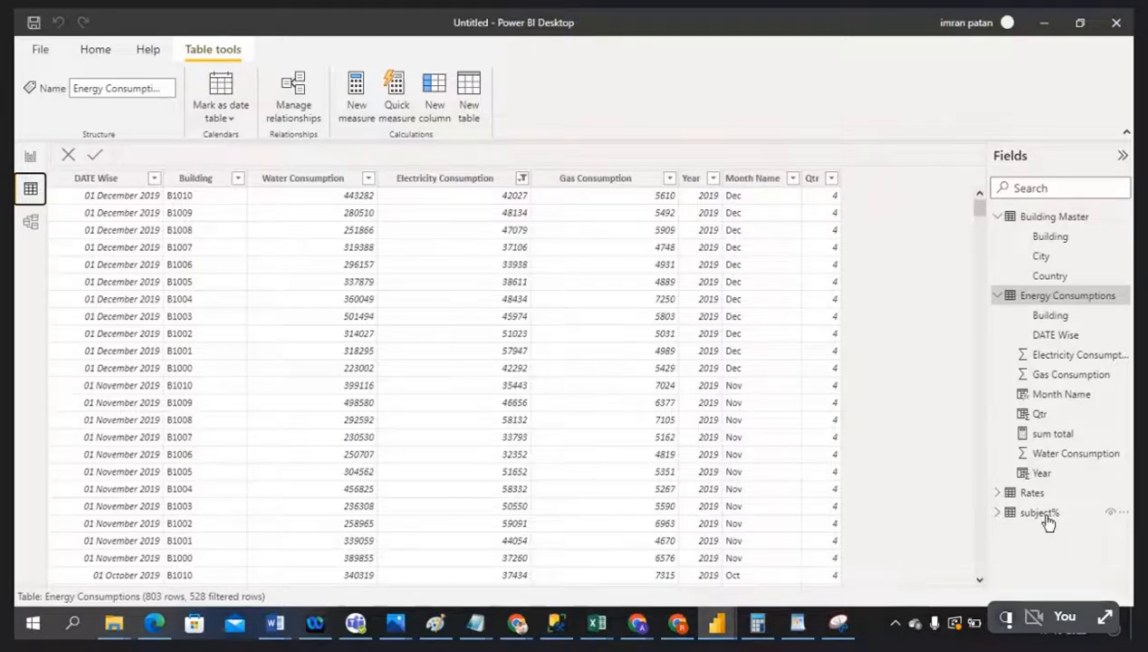
left_click(1049, 520)
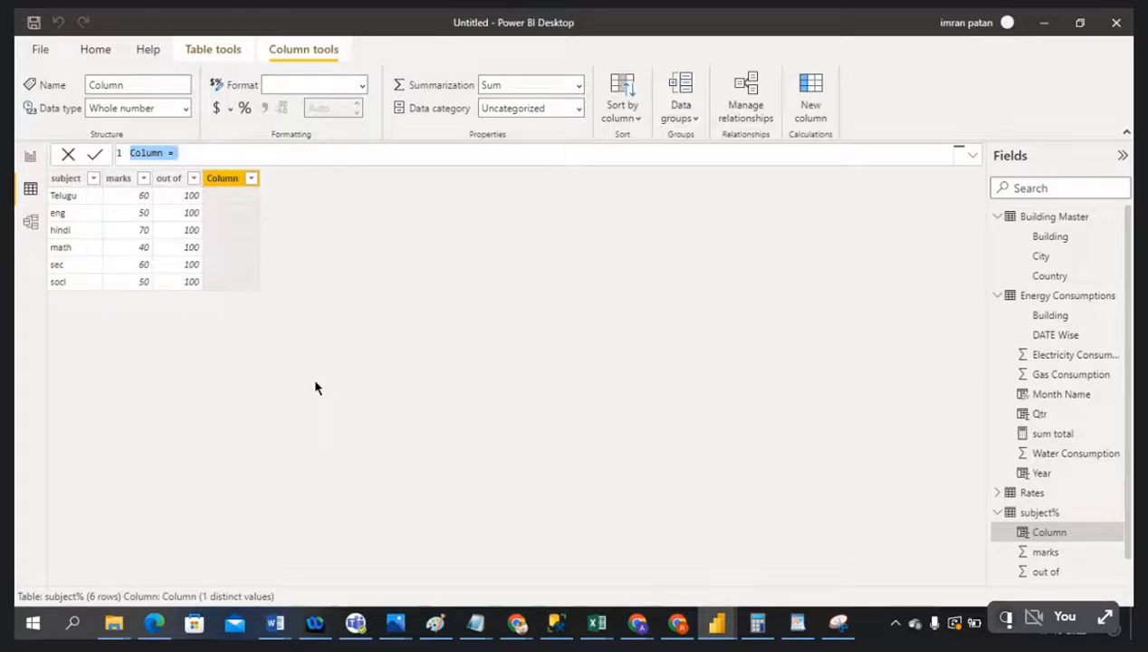
type("Total")
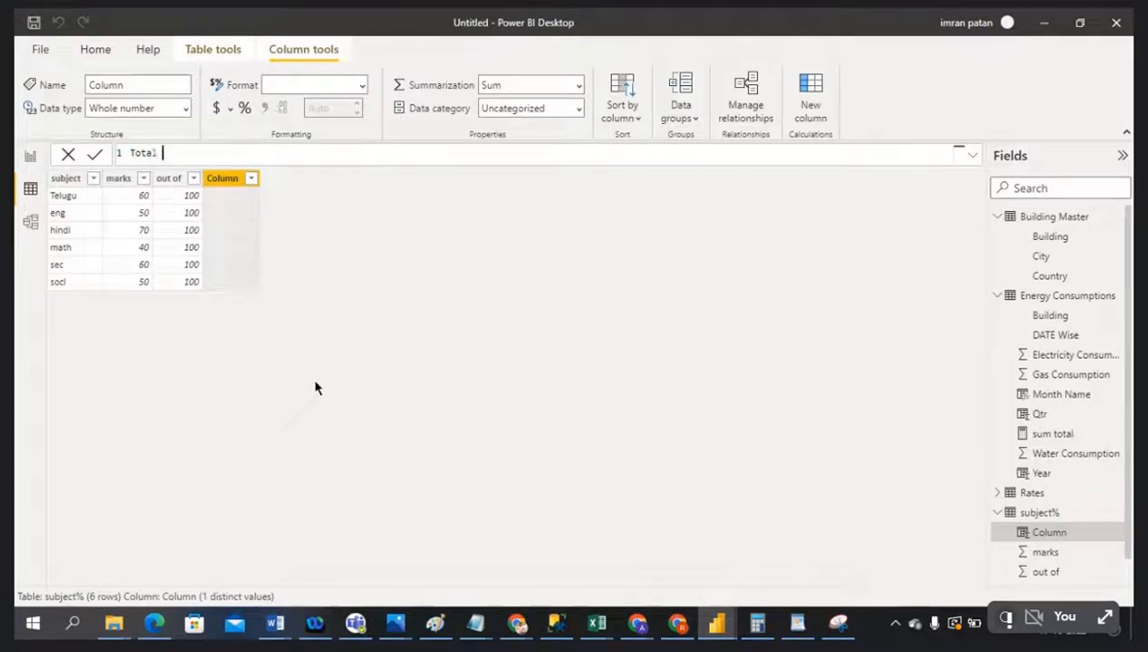
type(" marks = sum")
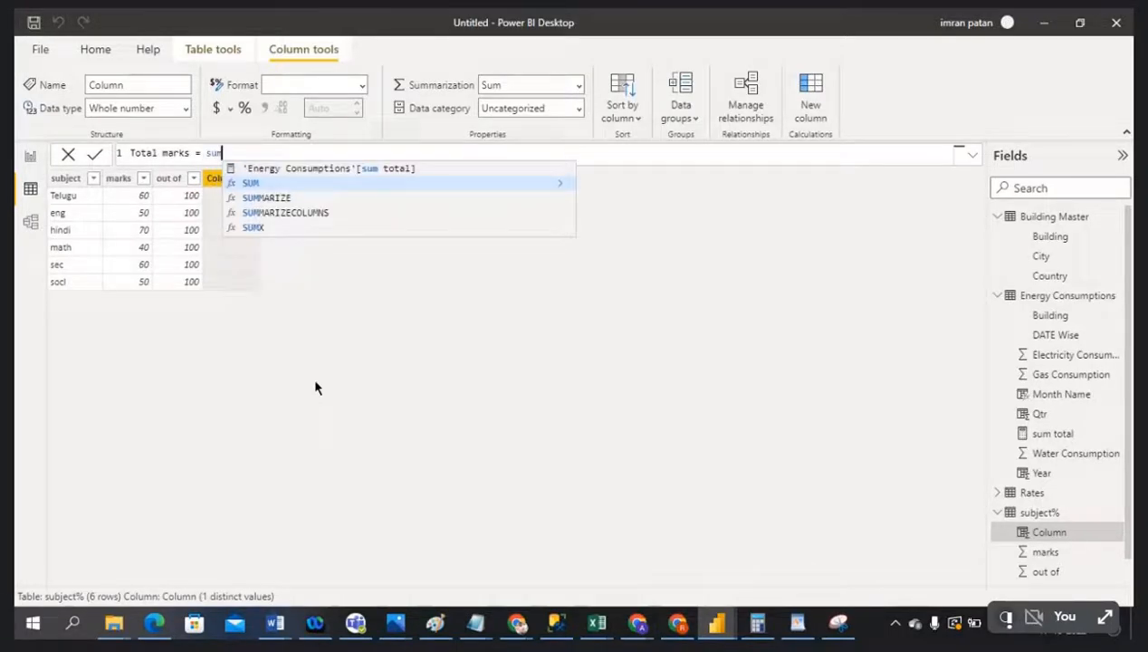
type("(")
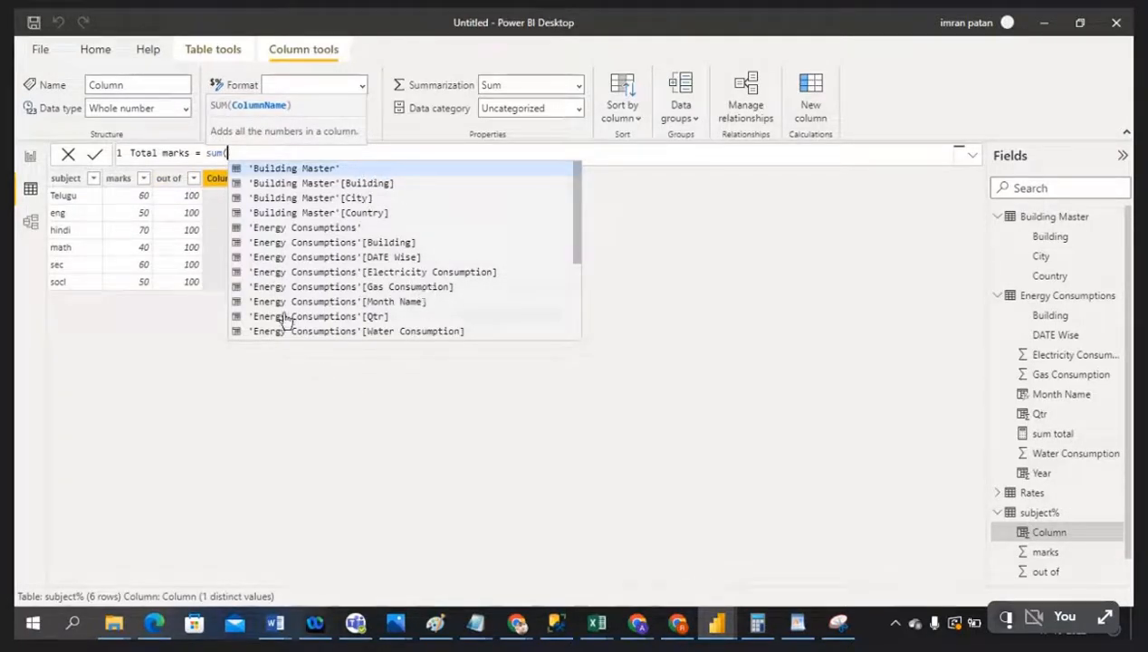
type("out")
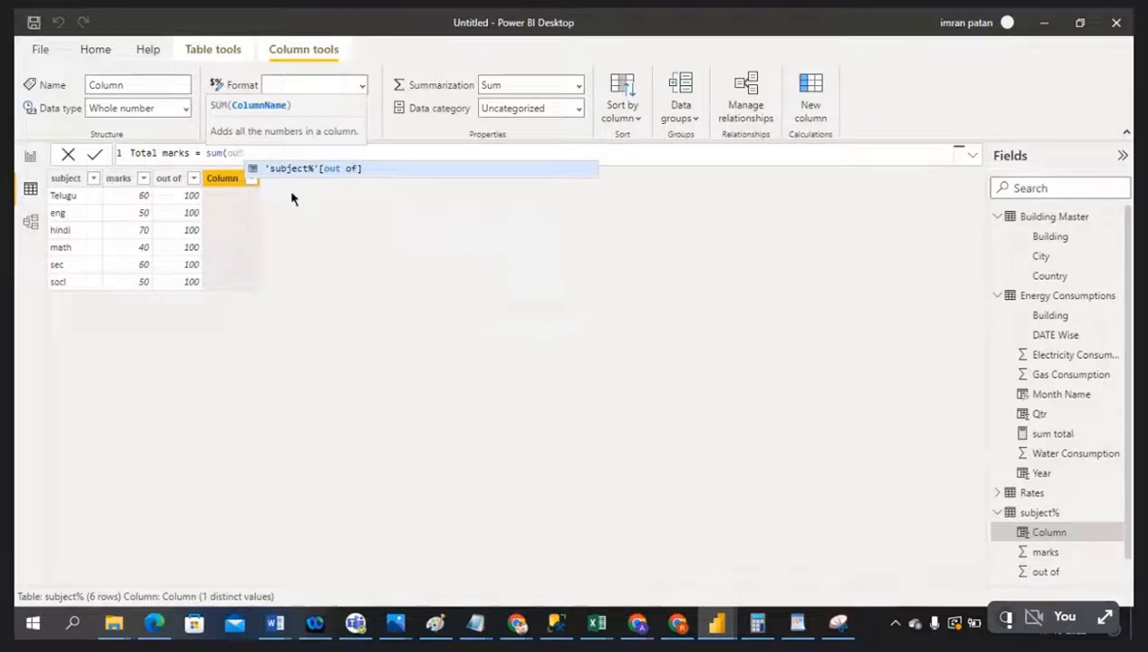
left_click(343, 170)
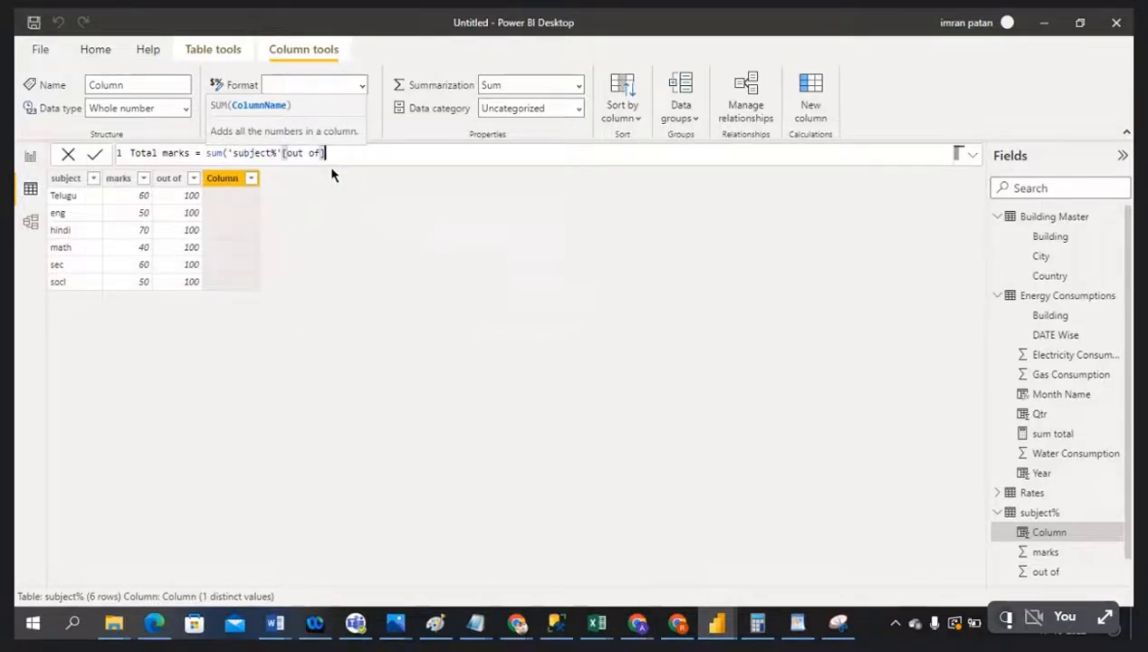
type(")")
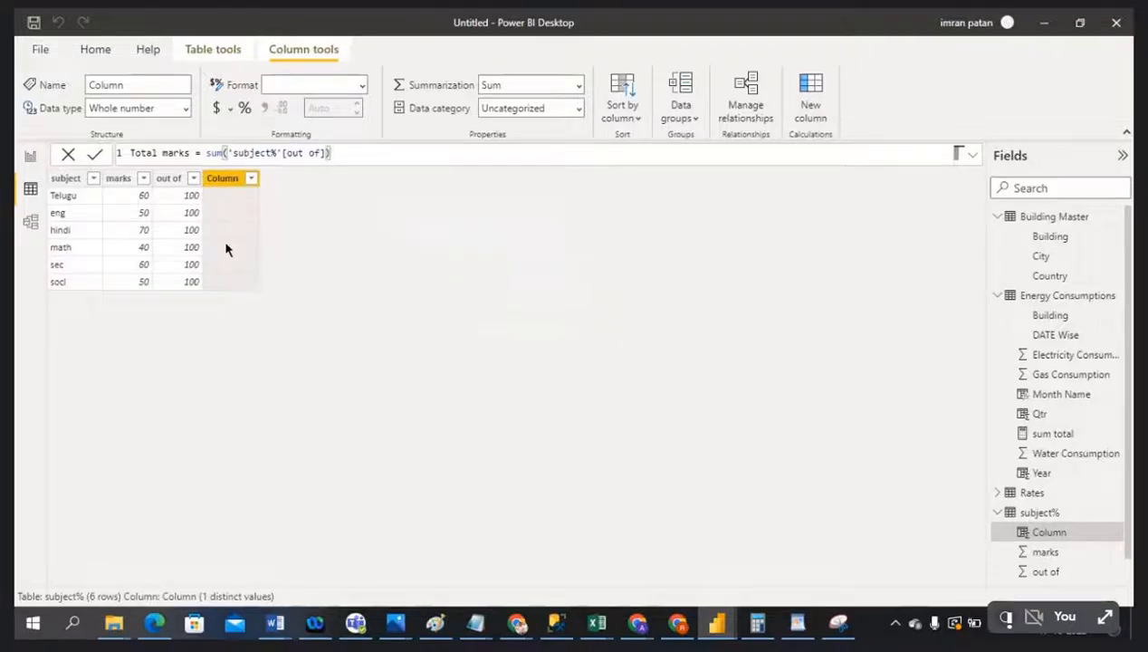
left_click(96, 158)
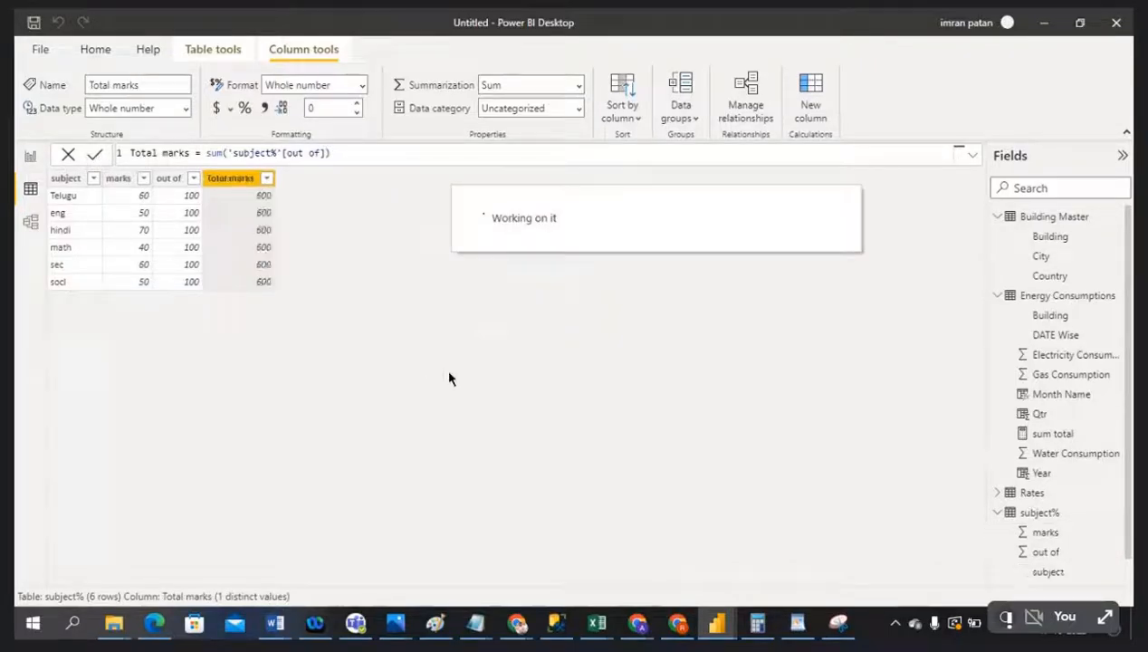
Add a calculated column to the subject% table with the formula score = 'subject%'[marks]/'subject%'[Total marks]
left_click(174, 181)
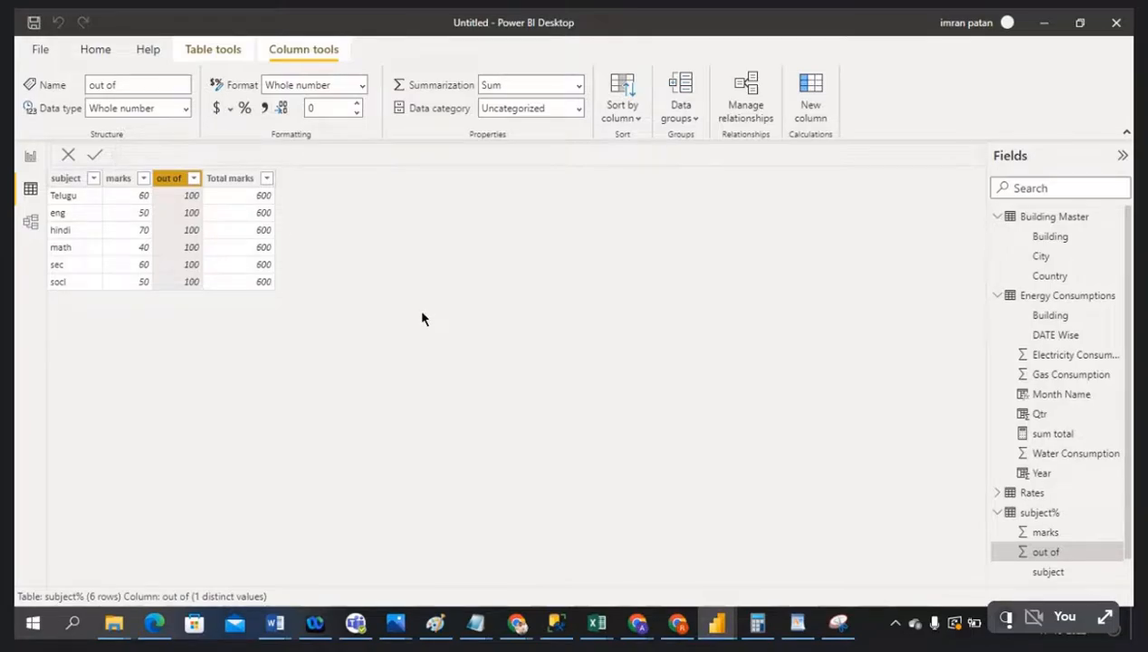
left_click(241, 210)
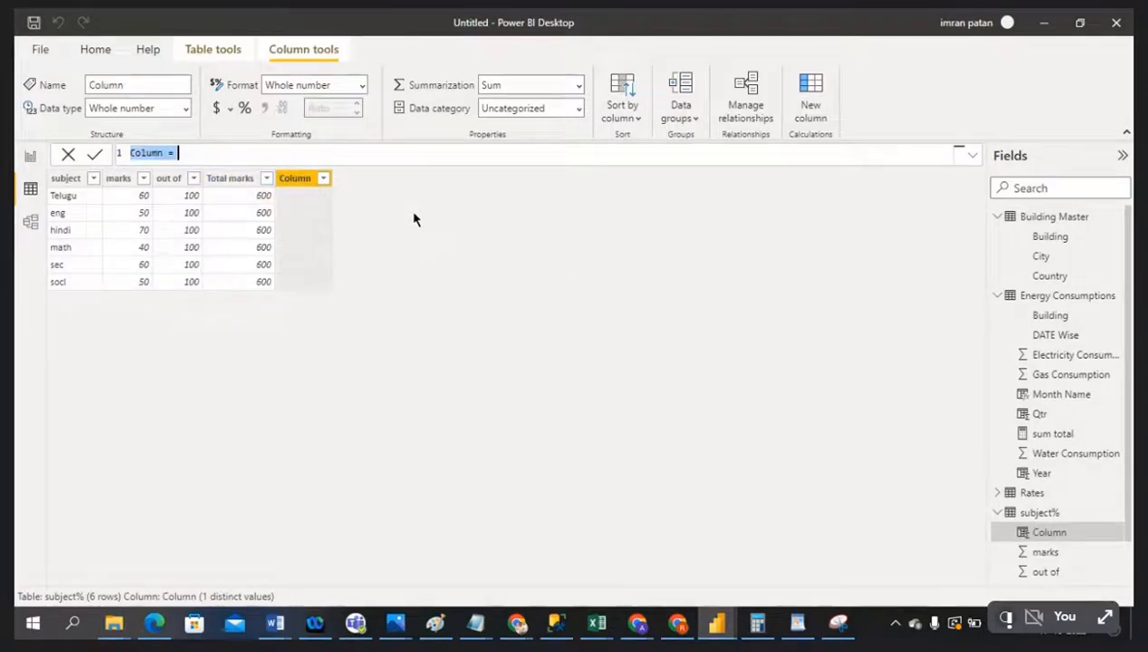
type("sc")
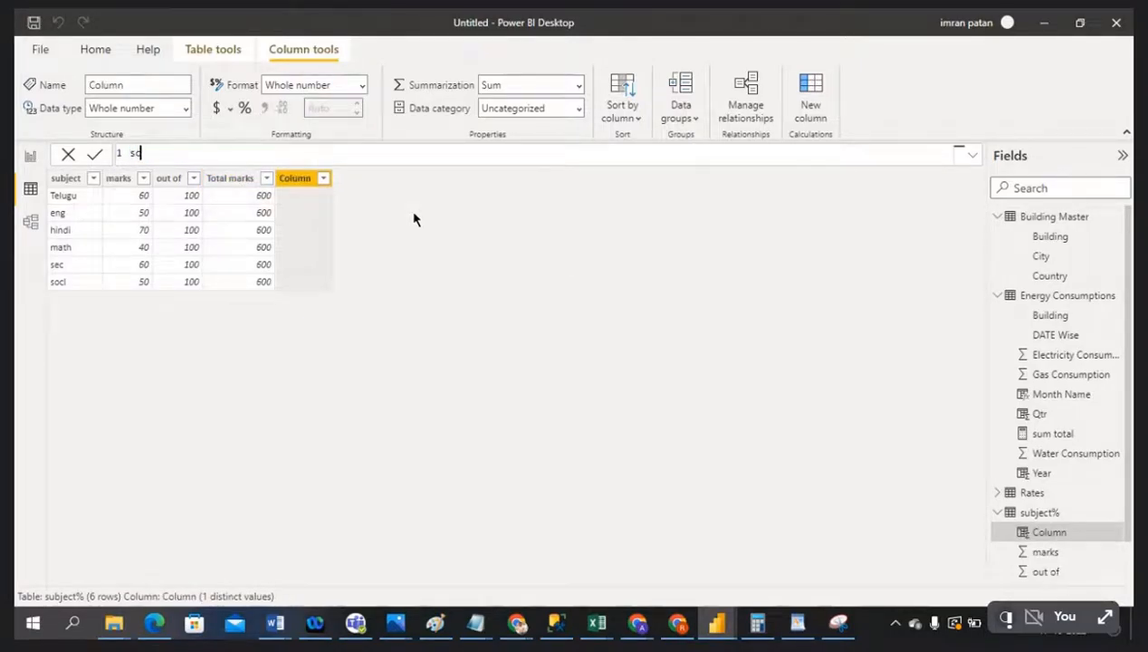
type("ore = Mar")
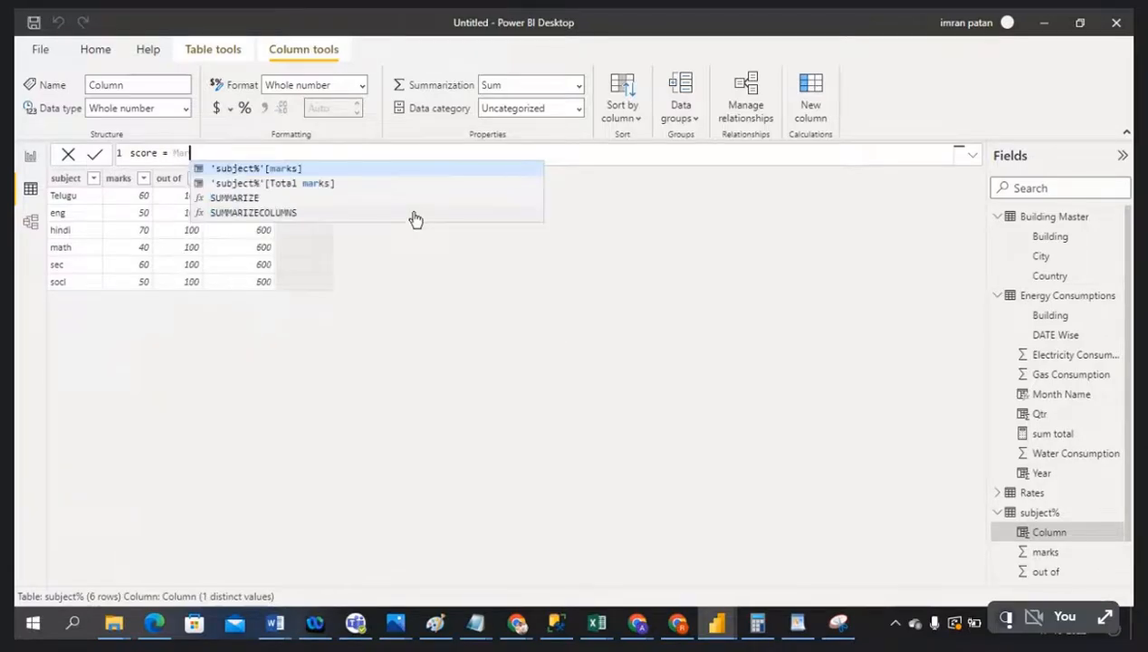
left_click(292, 171)
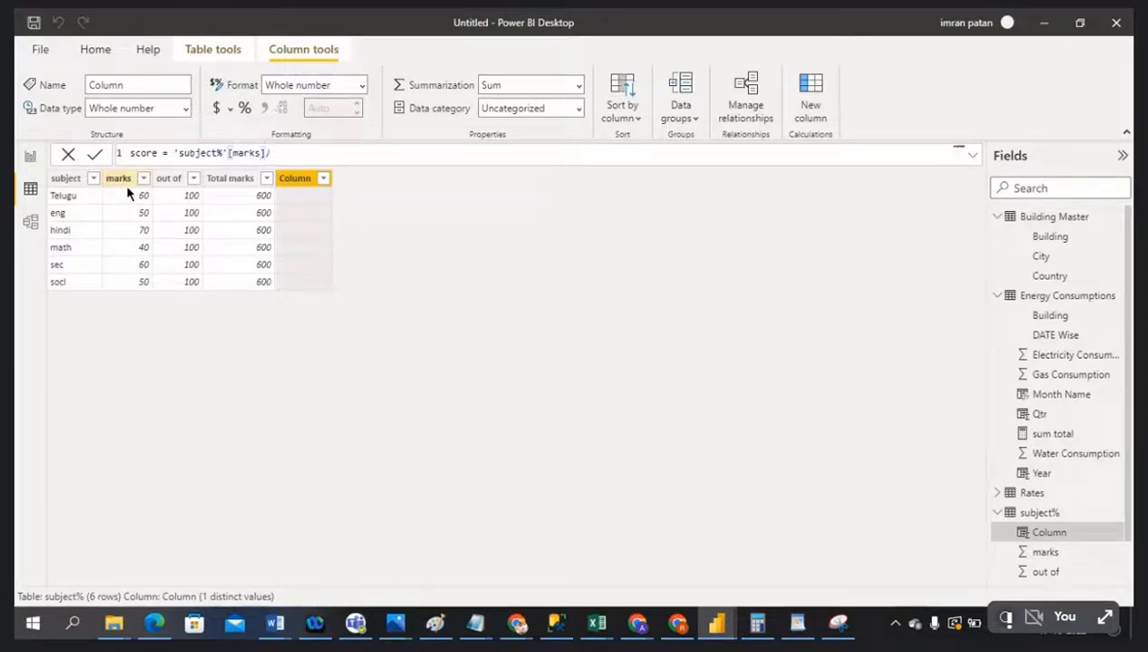
type("/")
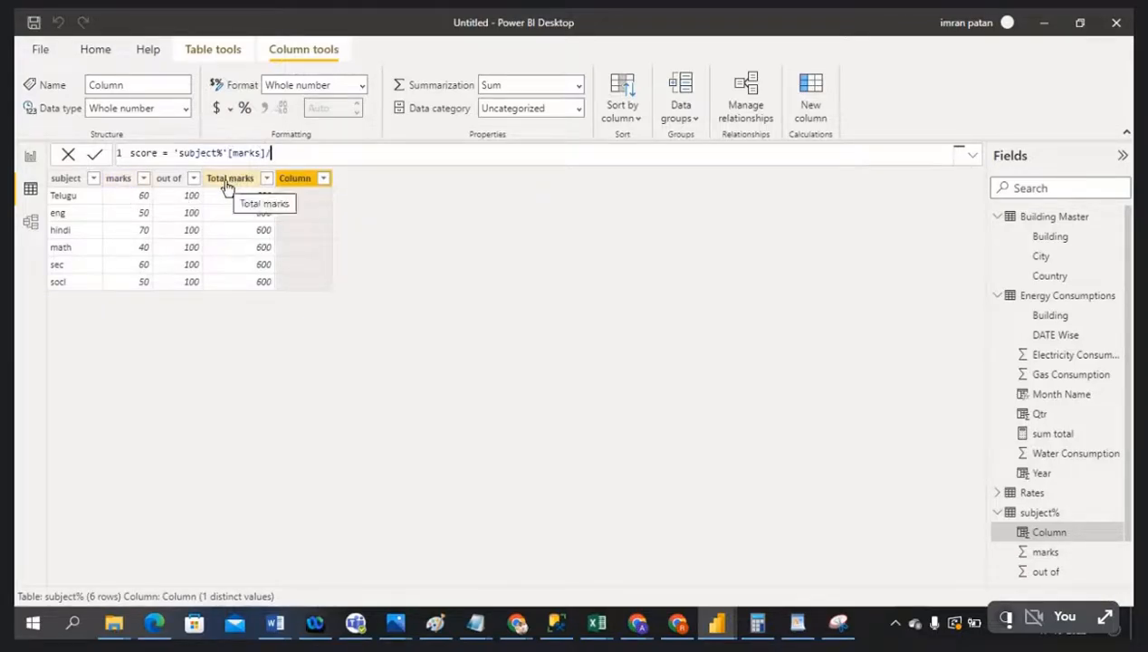
type("To")
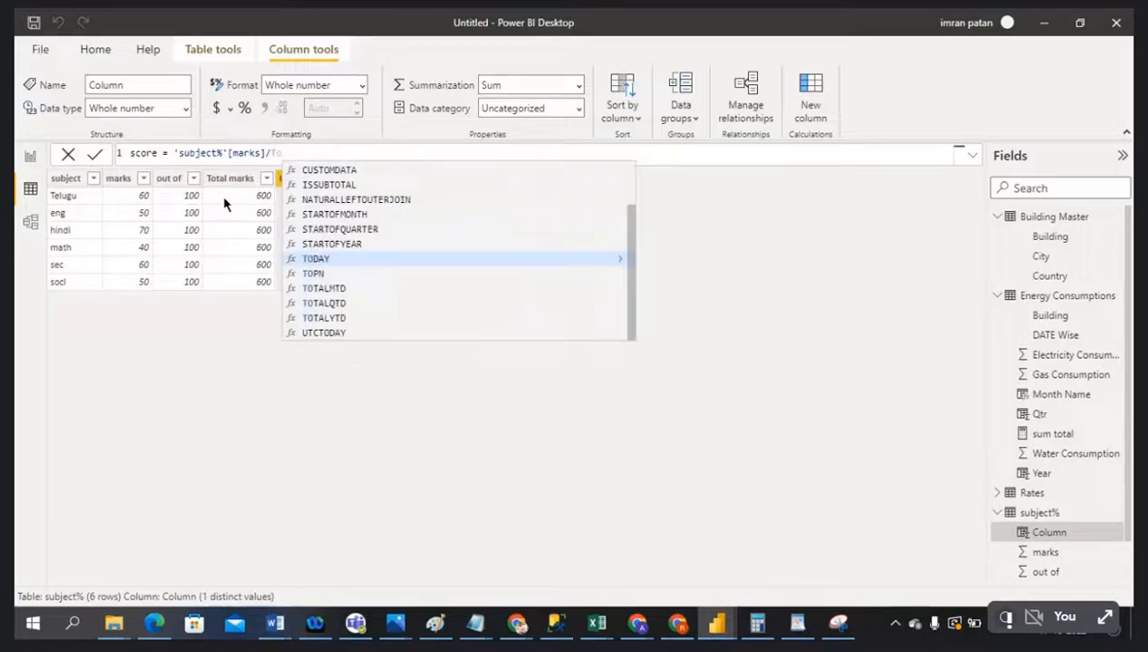
type("t")
left_click(378, 169)
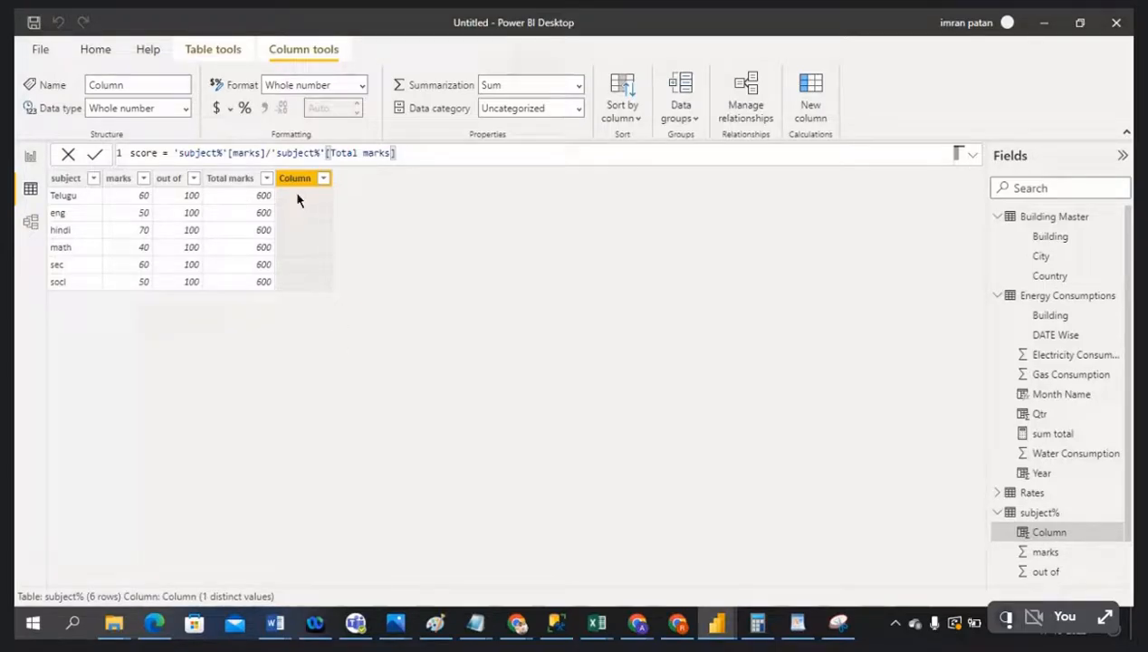
left_click(96, 156)
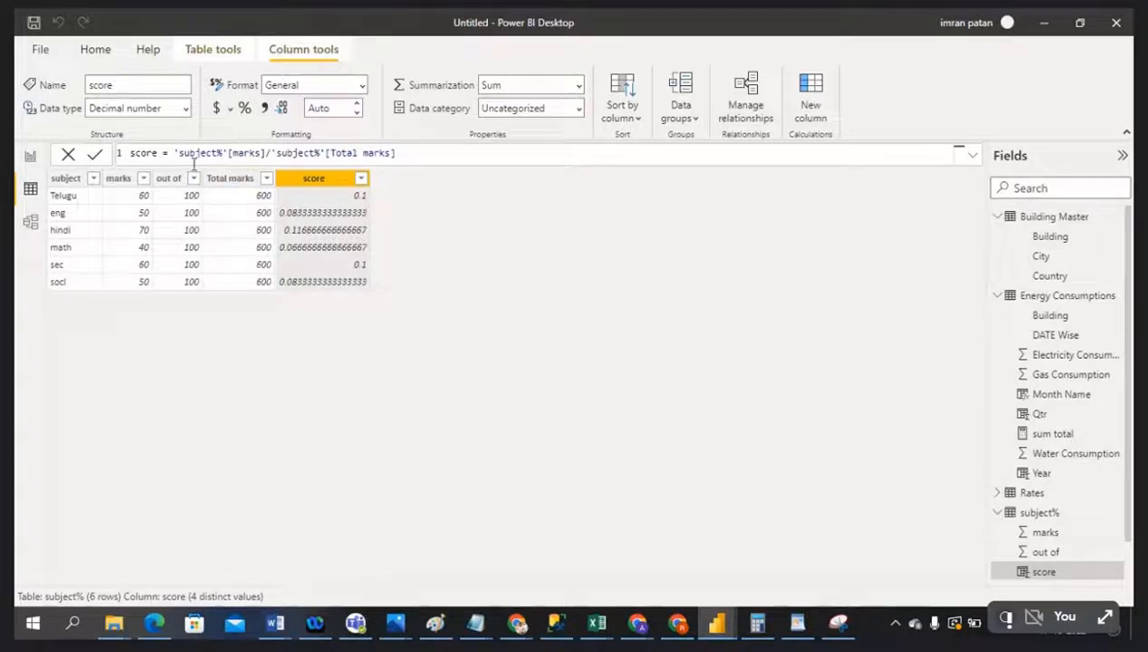
Change the score column's formula to sum('subject%'[marks])/'subject%'[Total marks]
left_click_drag(172, 154, 397, 154)
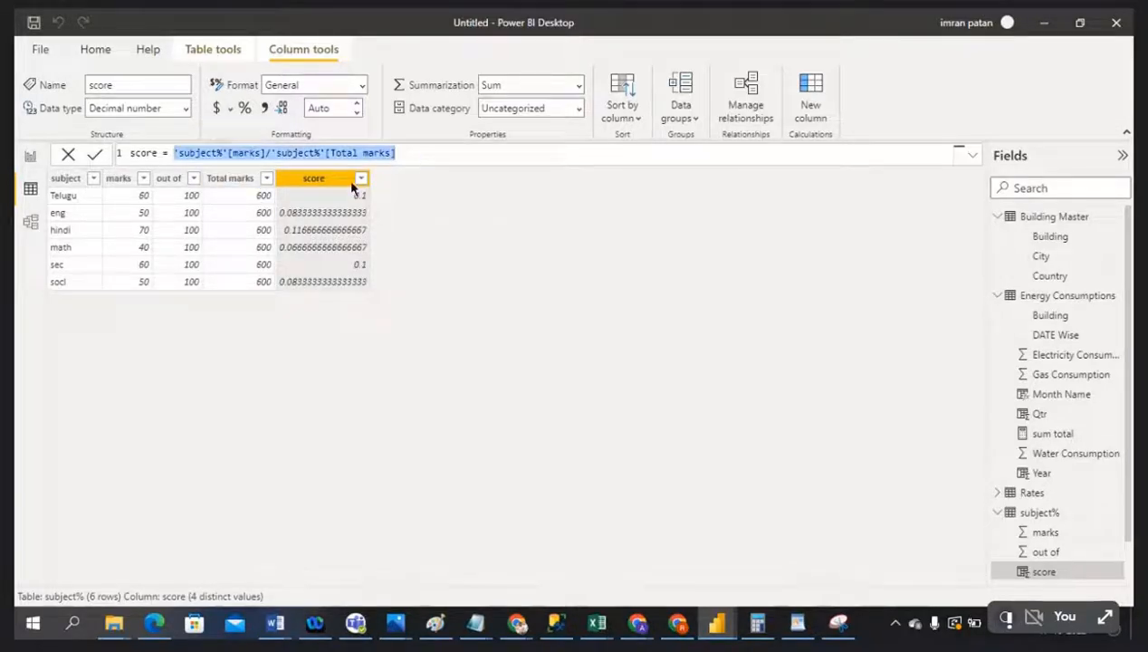
key("BackSpace")
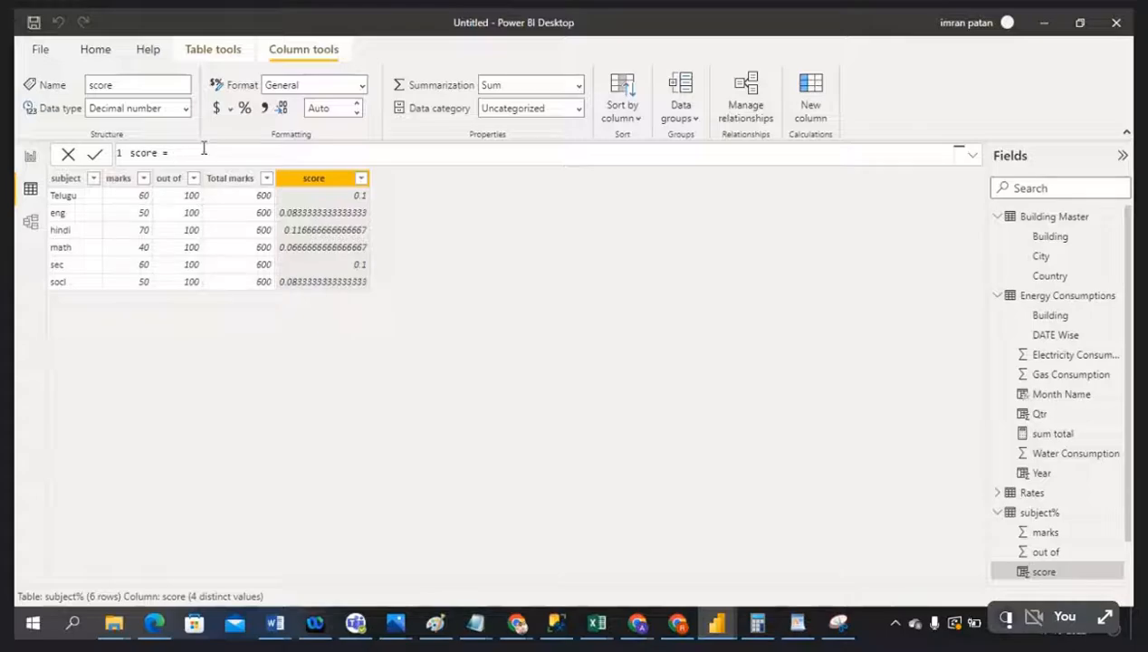
type("su")
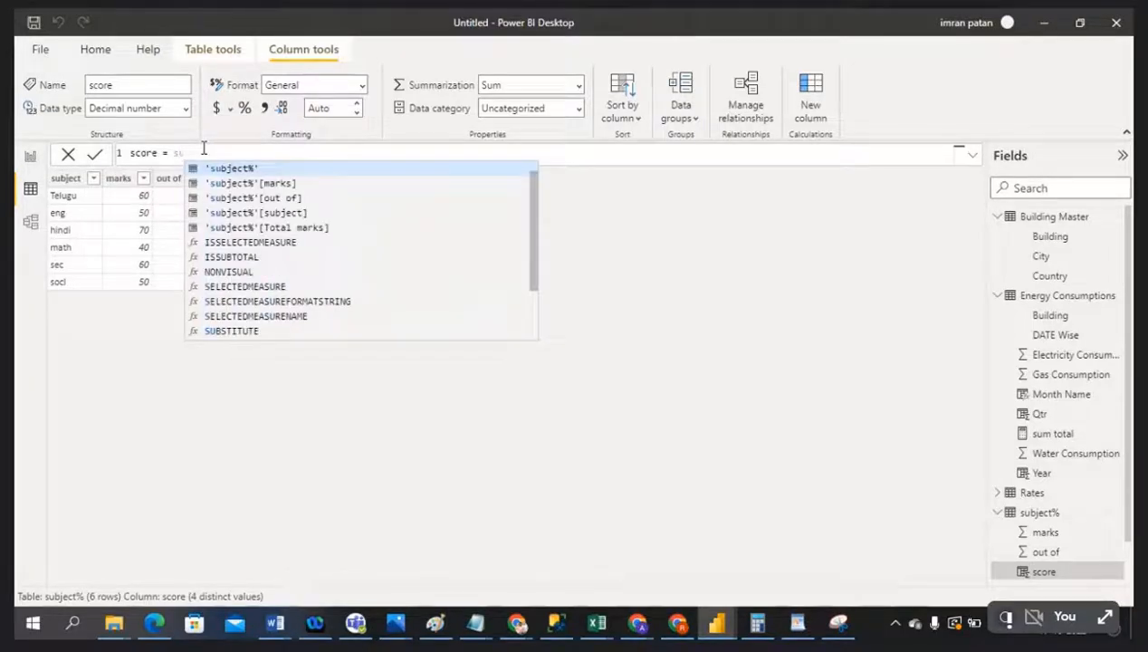
type("m(")
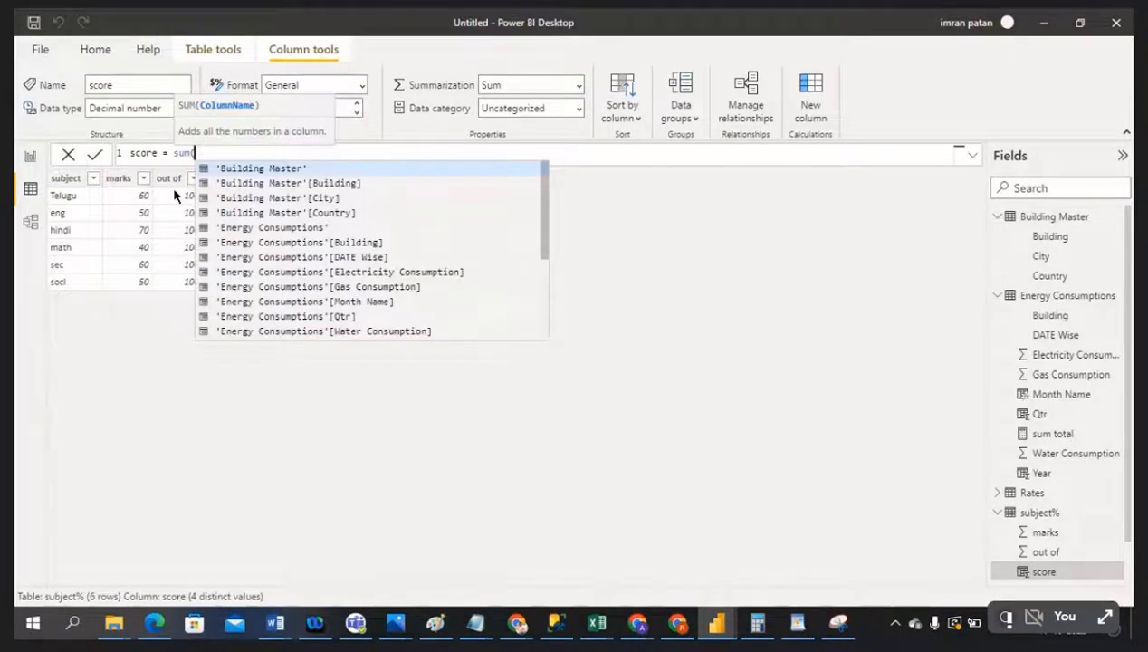
type("Mar")
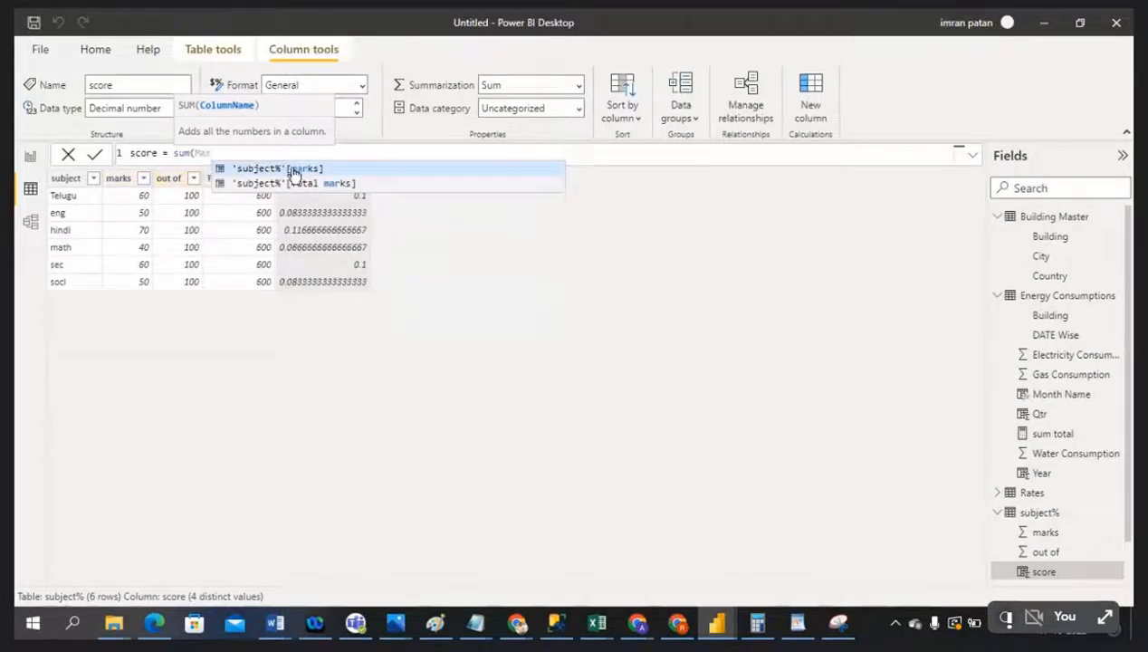
left_click(292, 171)
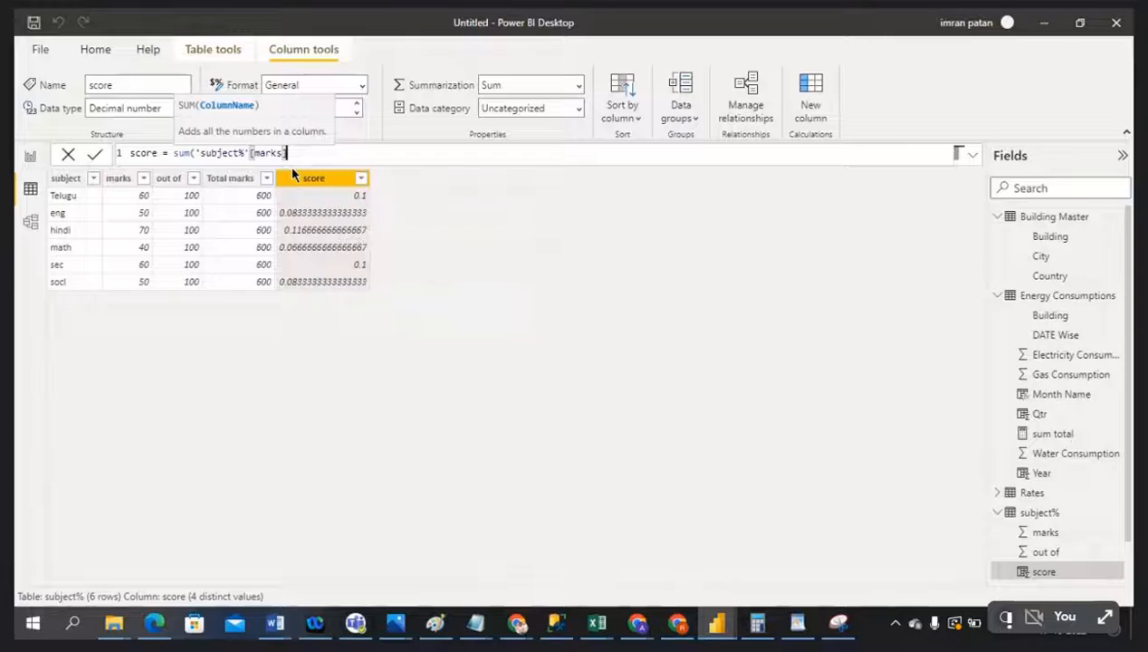
type(")")
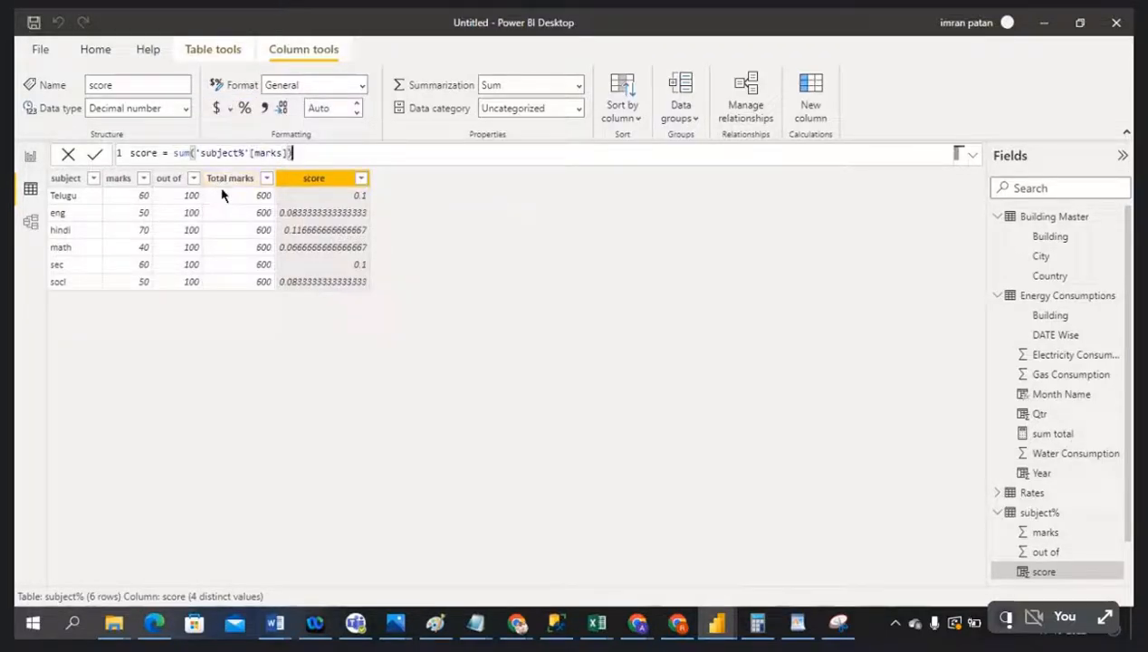
type("/To")
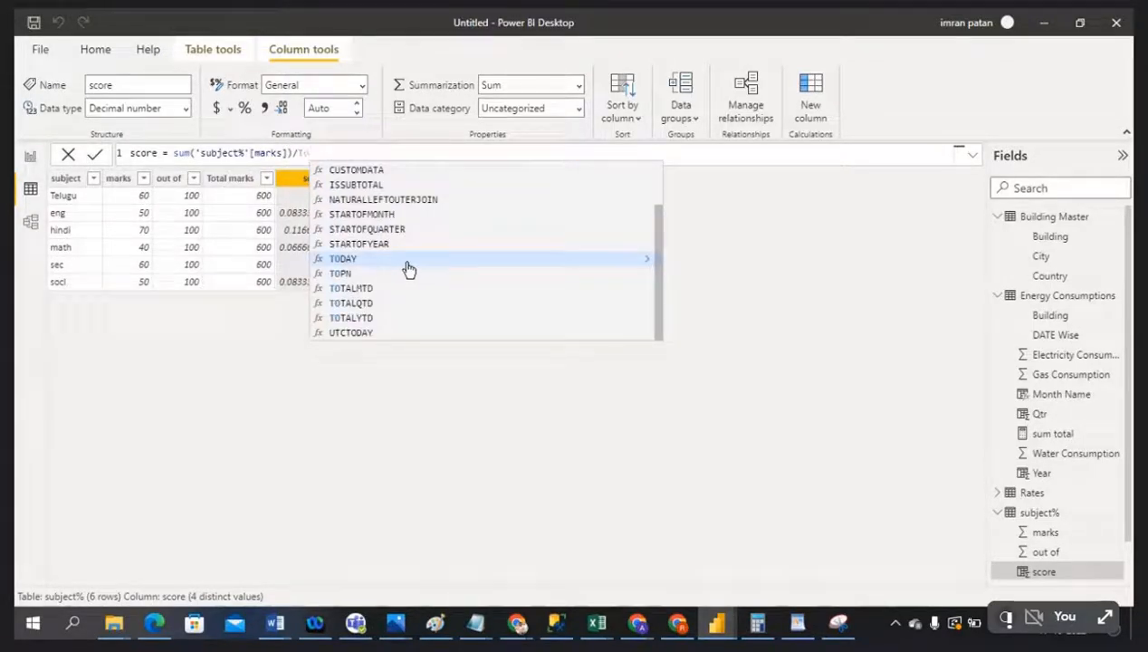
type("t")
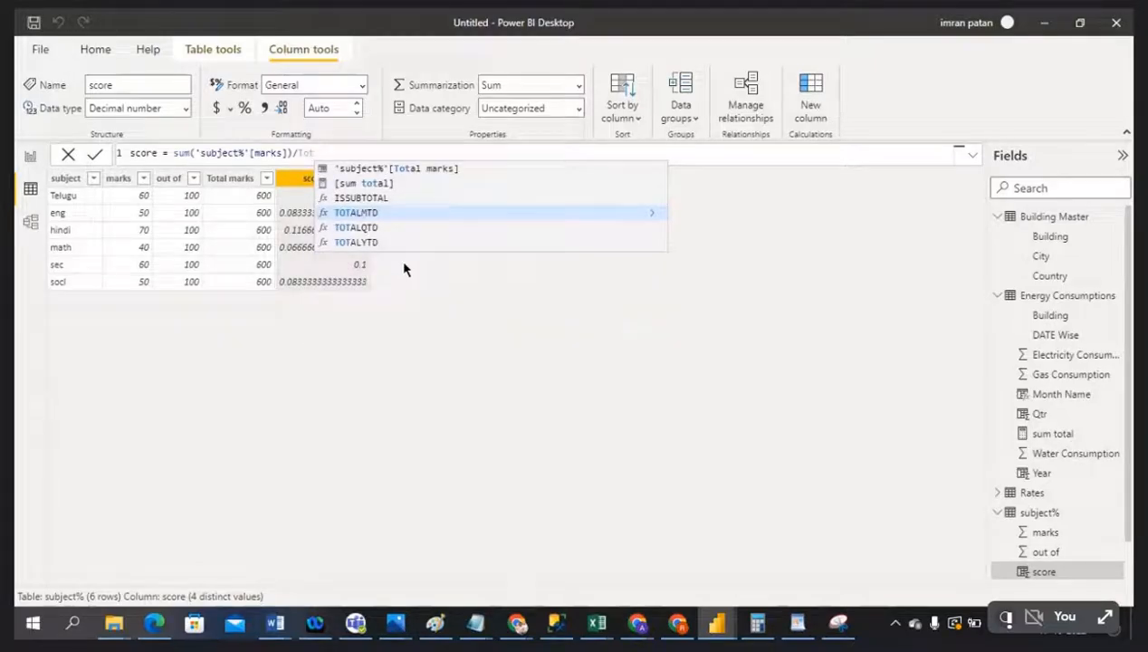
left_click(416, 169)
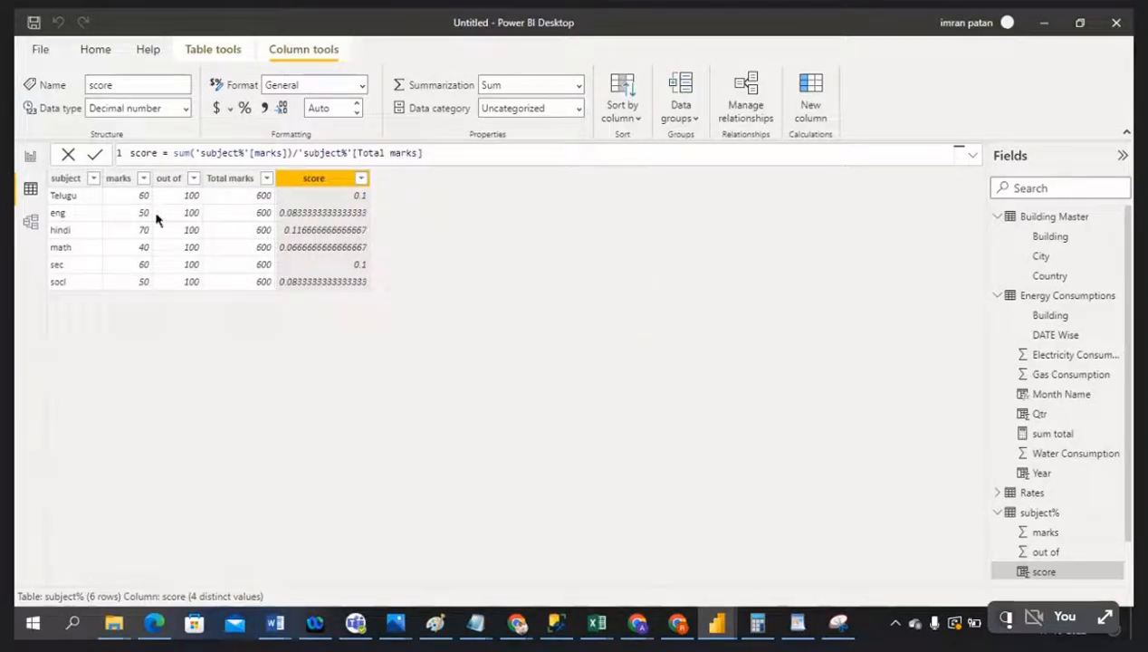
key("Return")
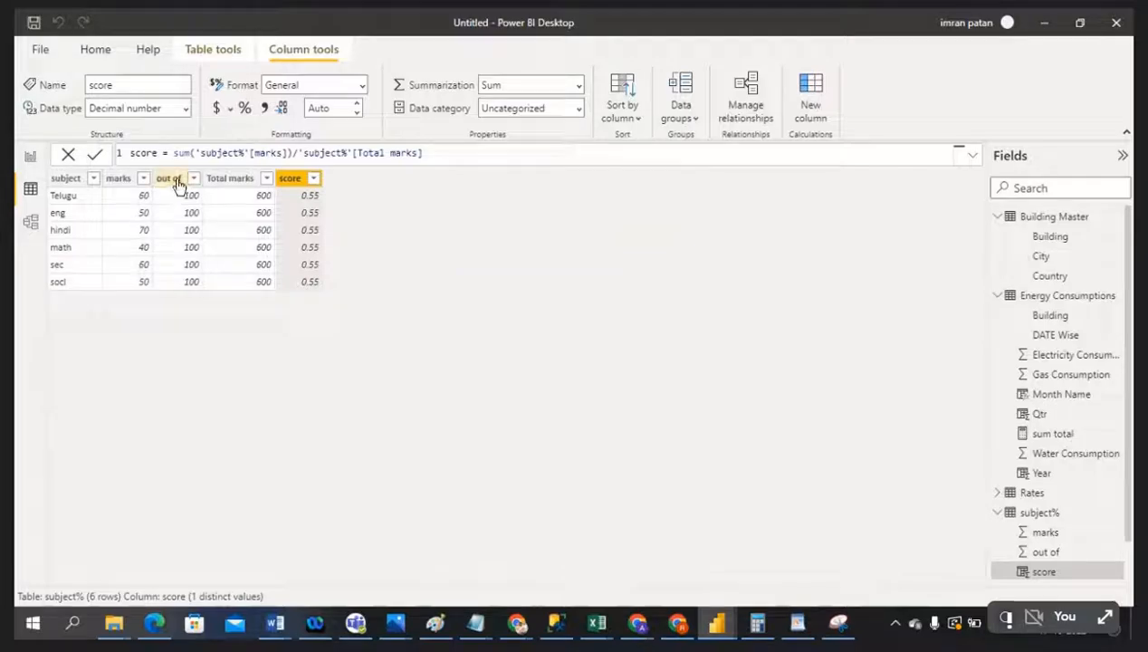
Review the Total marks and marks columns, and delete the subject% table from the model
left_click(248, 185)
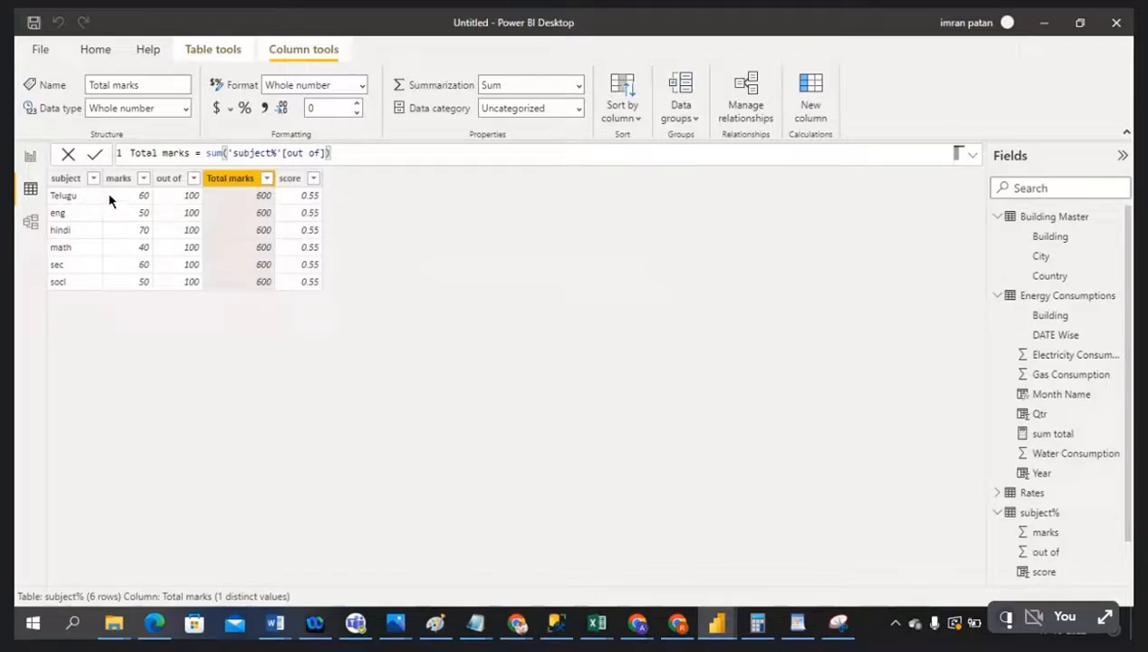
left_click(137, 199)
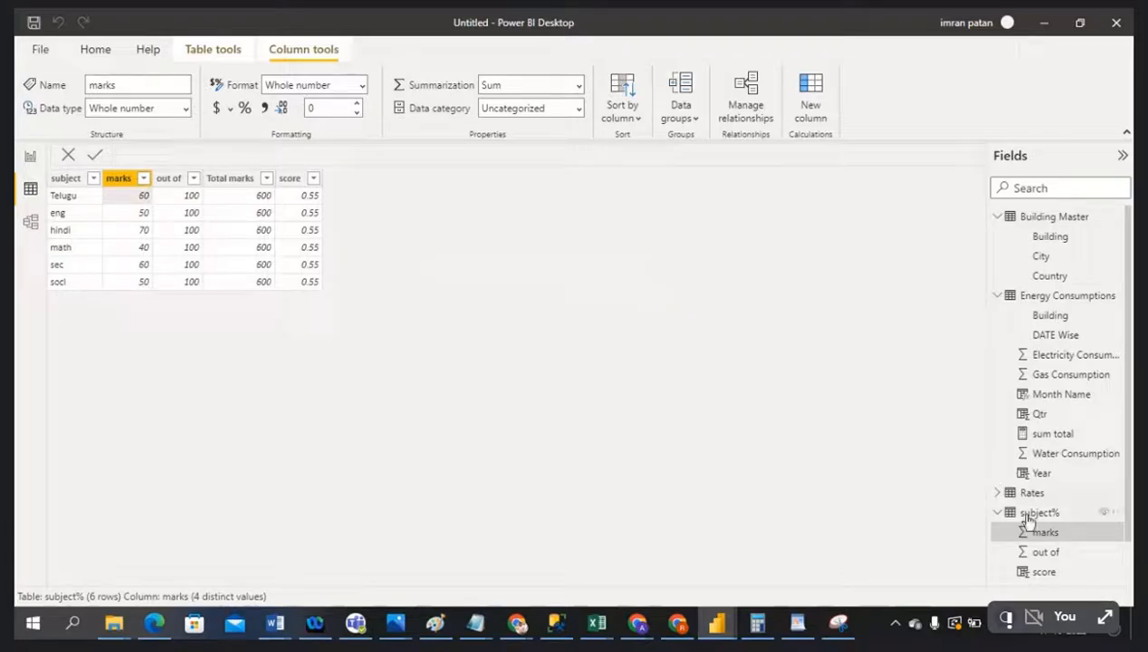
left_click(1117, 514)
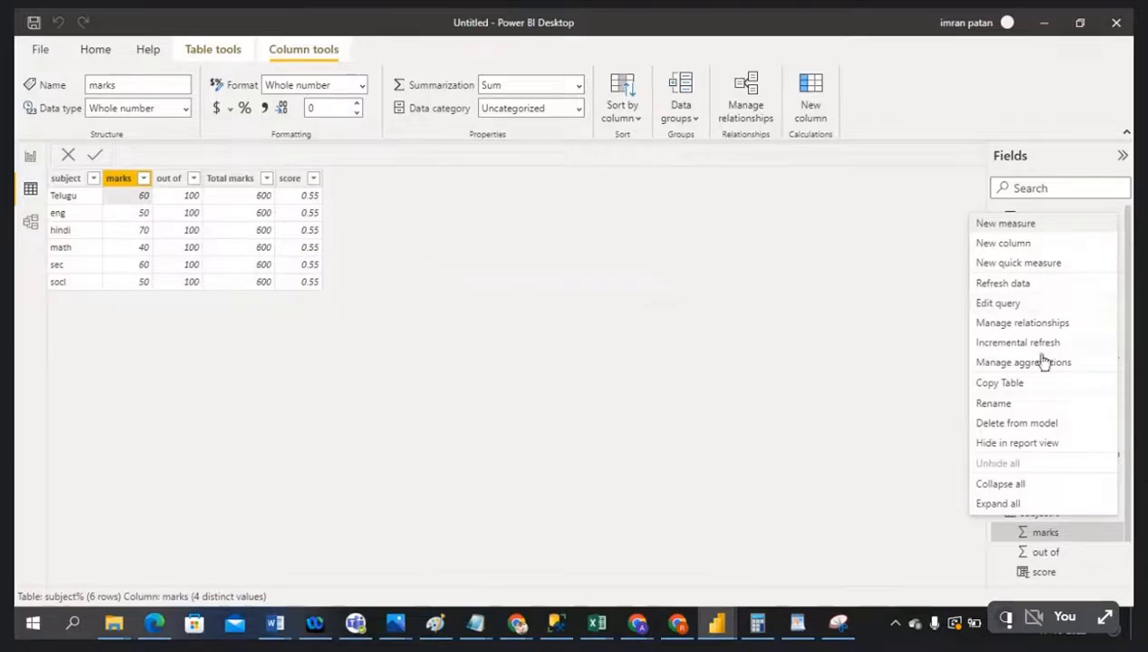
left_click(1032, 423)
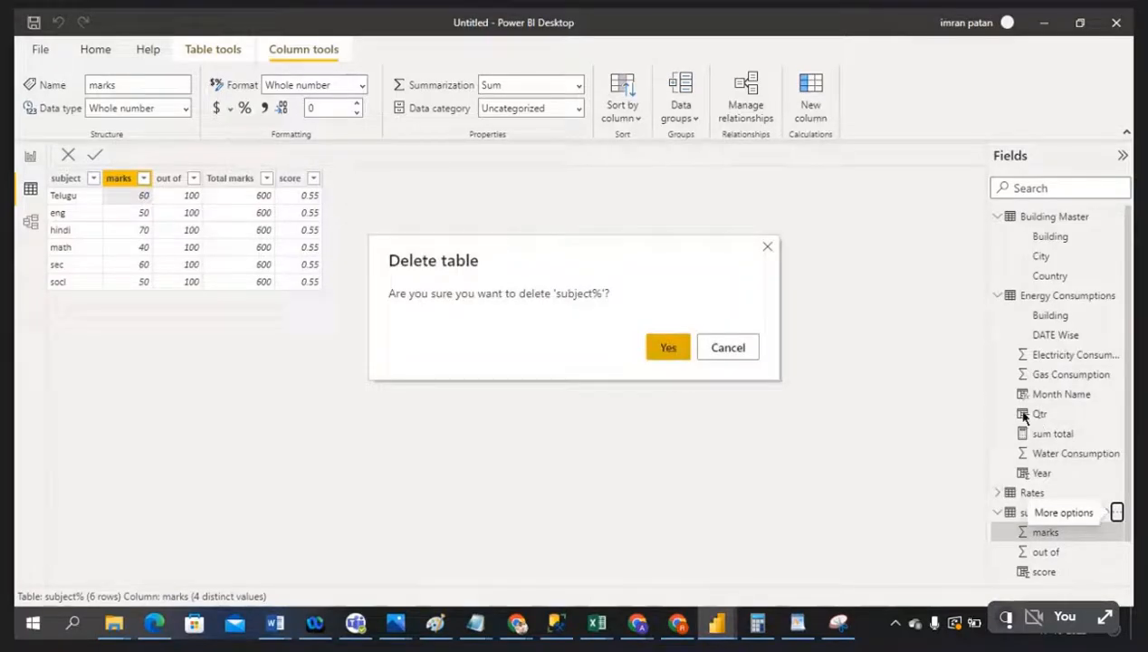
left_click(685, 351)
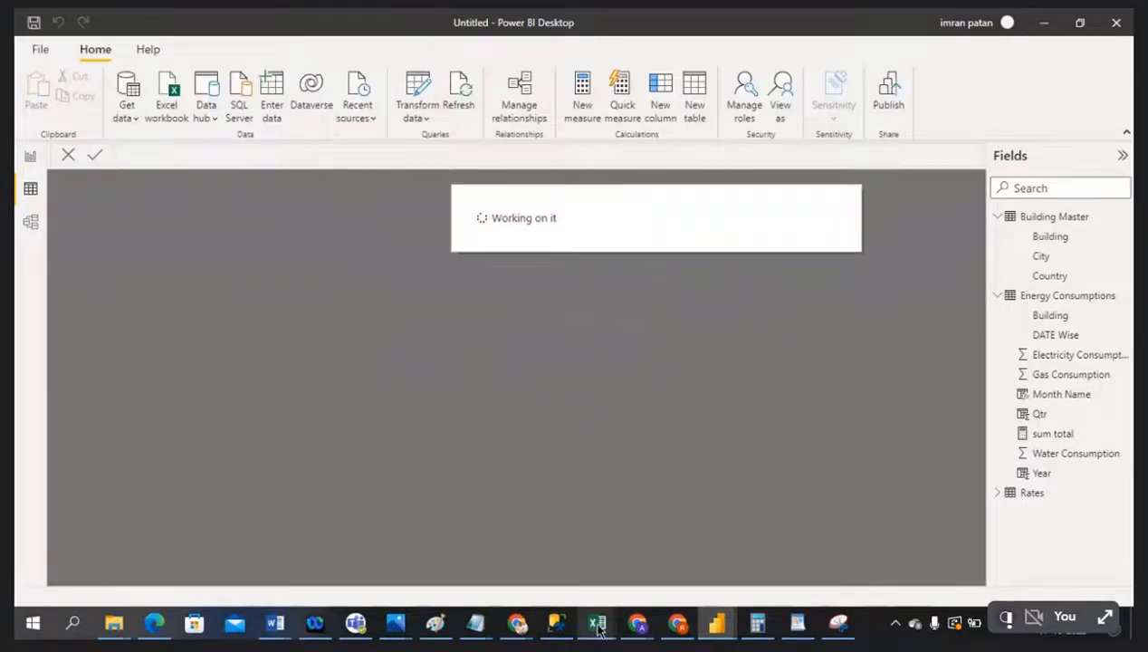
Switch to the Energy Consumptions Dataset (1) workbook in Excel and clear the marks data in A1:D8 of the subject% sheet
mouse_move(597, 628)
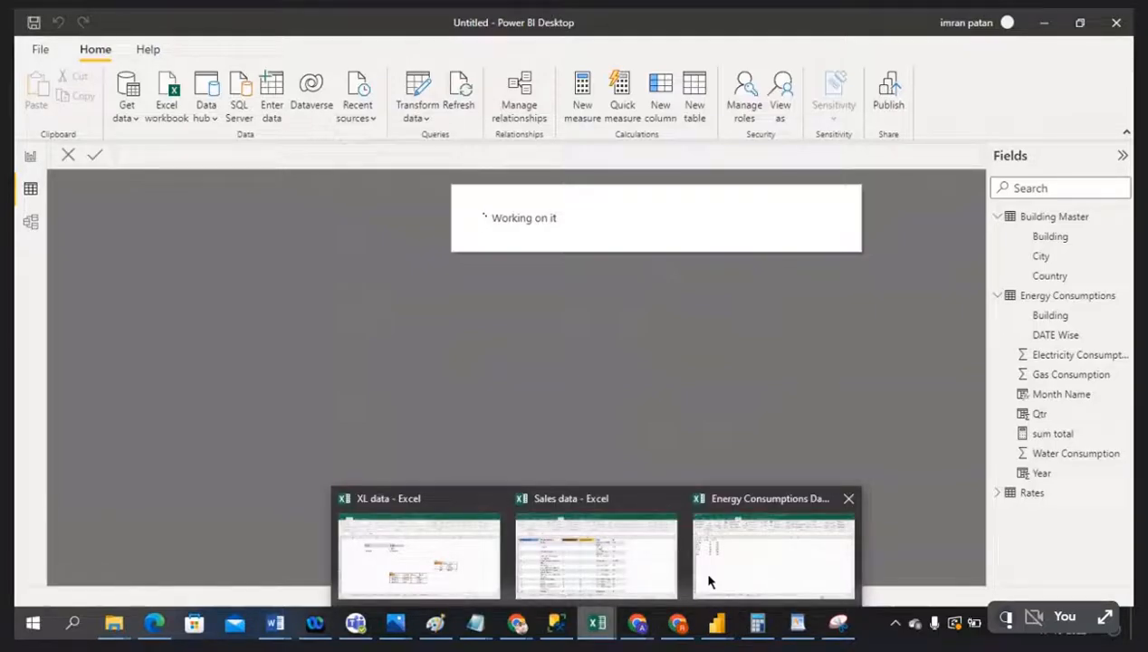
left_click(710, 582)
left_click_drag(56, 196, 226, 304)
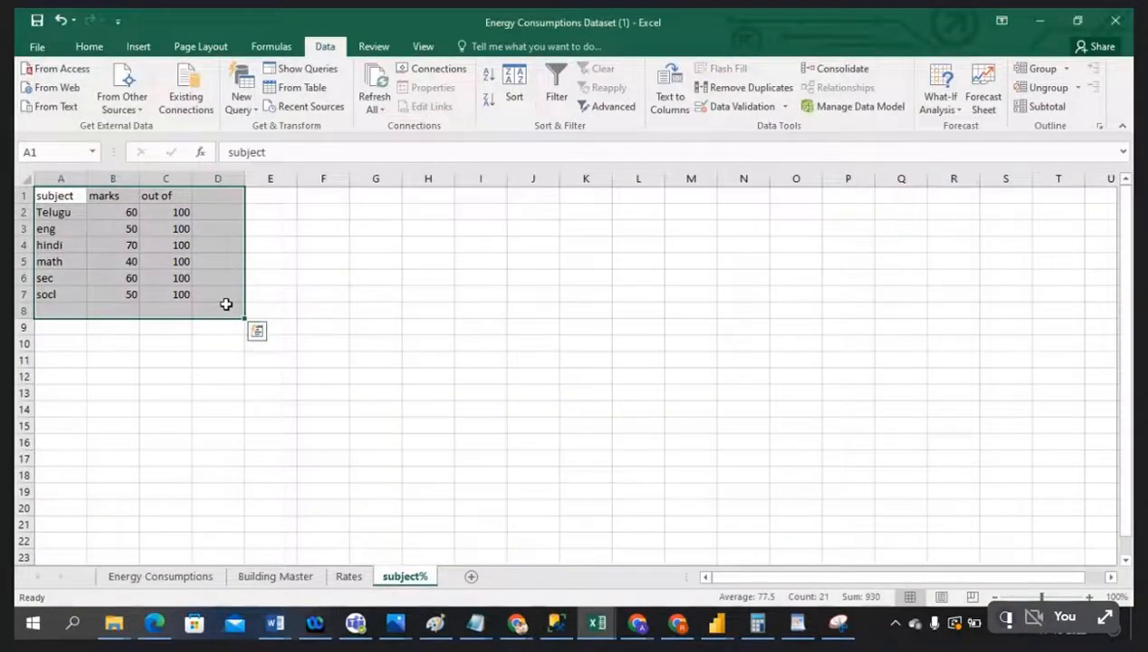
key("BackSpace")
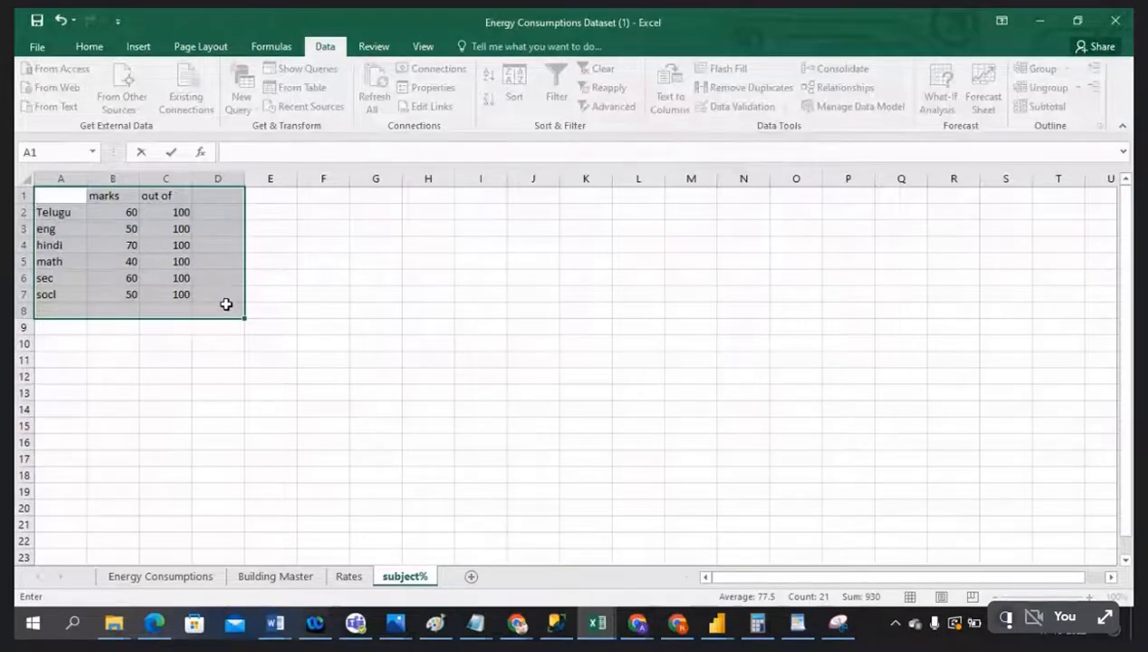
Clear the old marks table from A1:D8 and enter the header "emp name" in A1
left_click_drag(56, 196, 220, 300)
key("Delete")
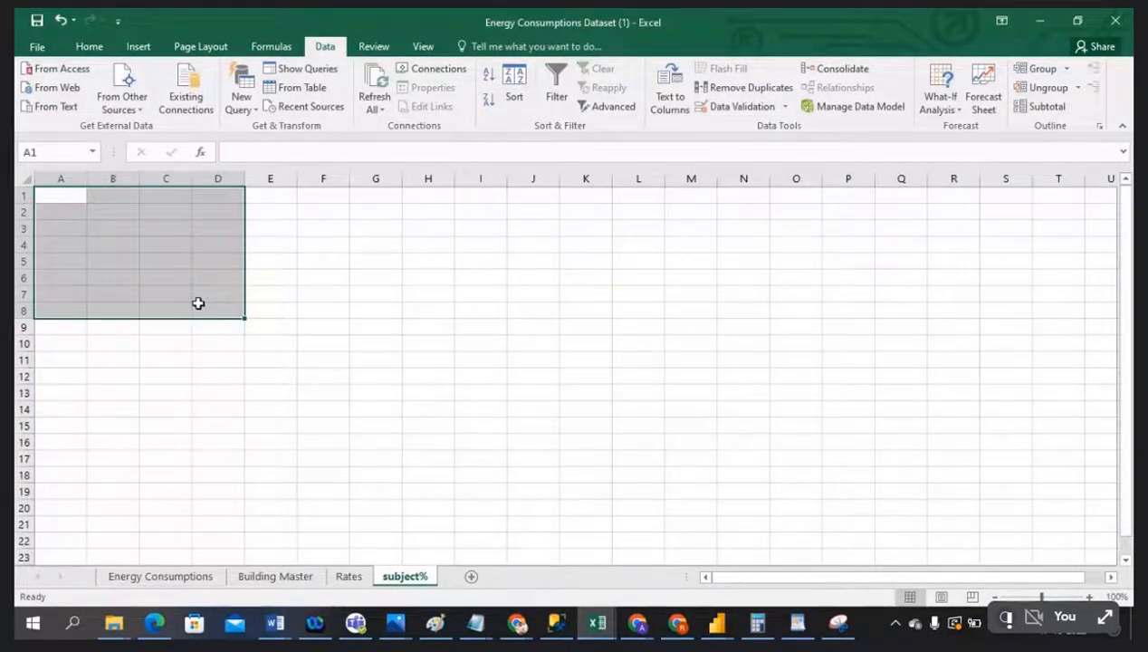
left_click(59, 198)
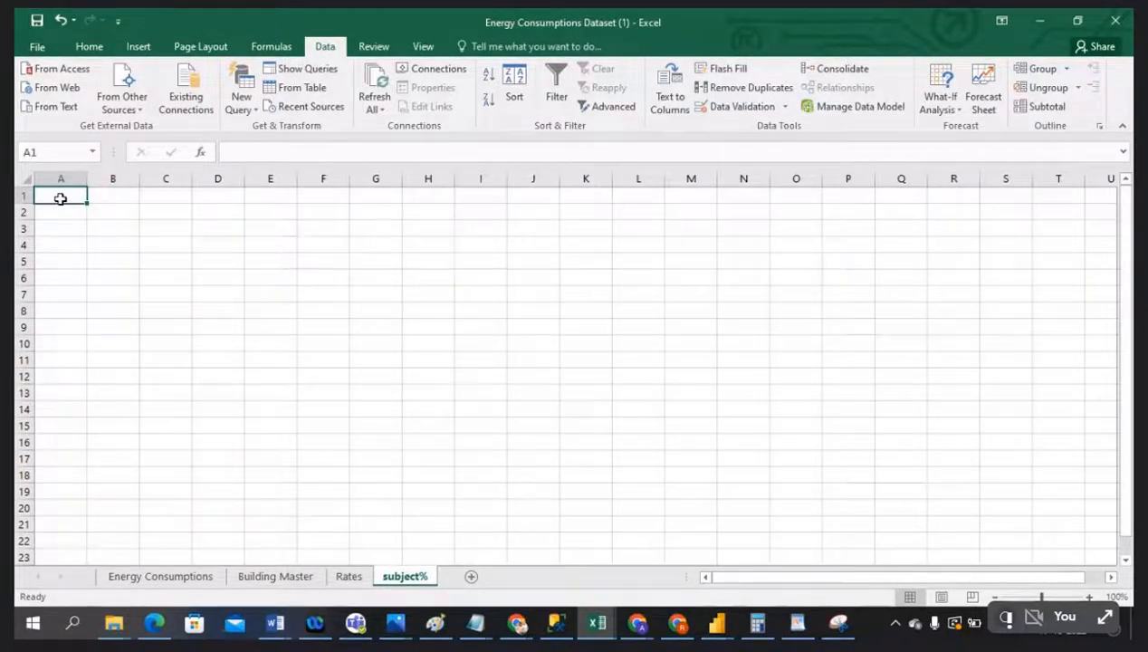
type("emp")
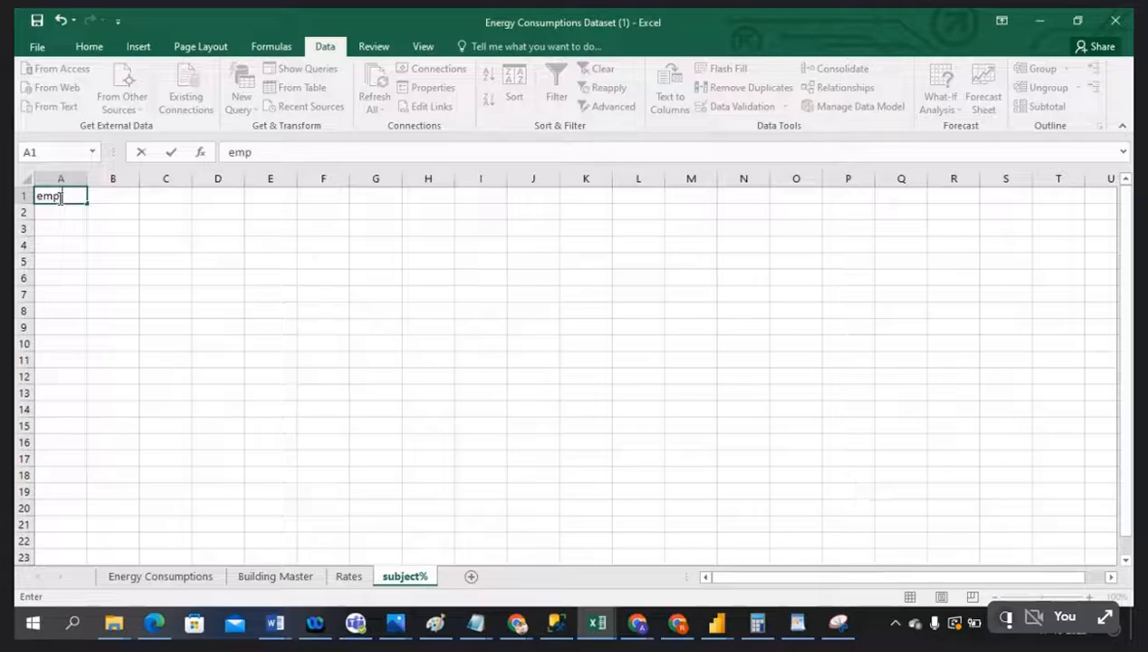
type(" name")
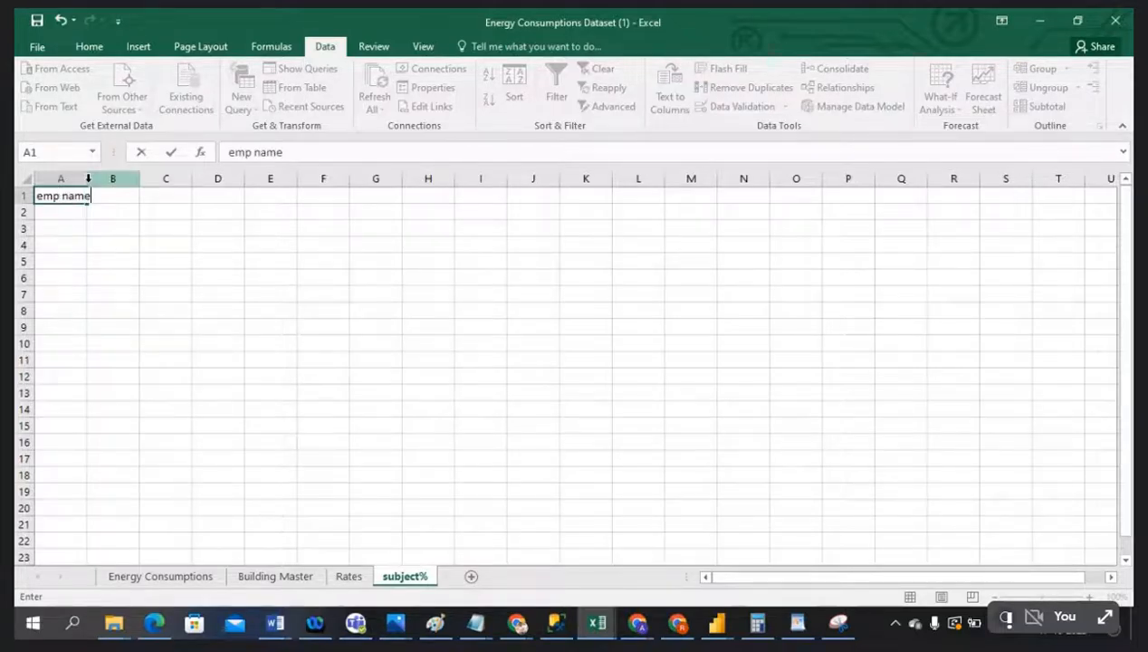
left_click(113, 278)
Widen column A so the "emp name" header fits inside it
left_click_drag(87, 178, 108, 178)
left_click_drag(304, 361, 304, 356)
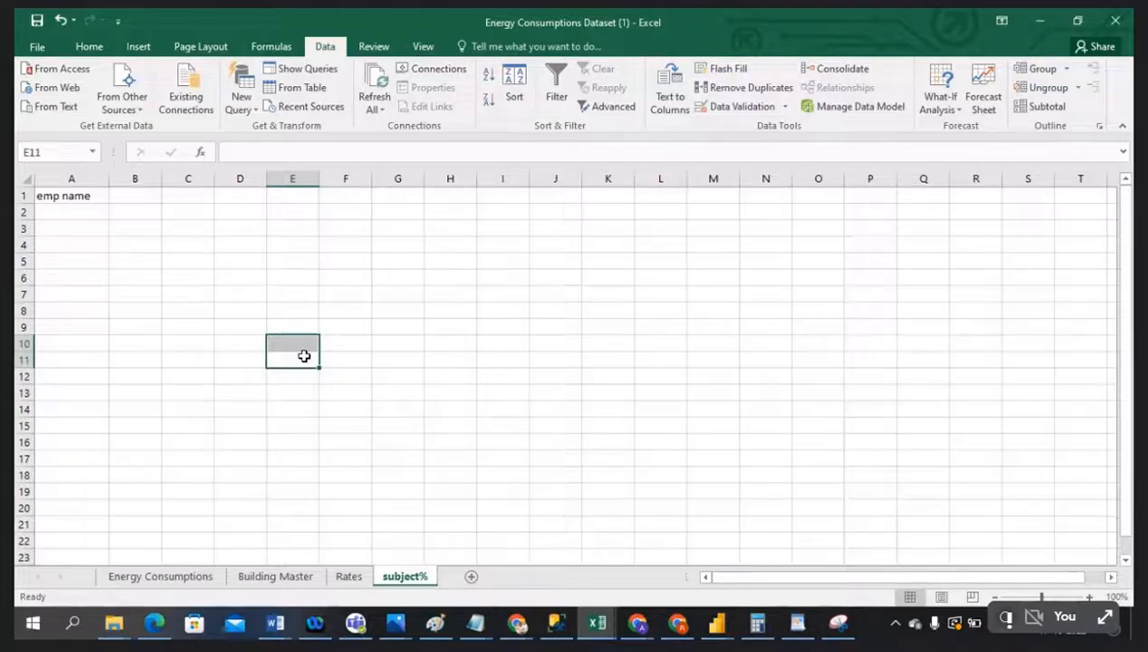
left_click(394, 310)
Enter the month headers jan, Feb and Mar in cells B1, C1 and D1
left_click(140, 197)
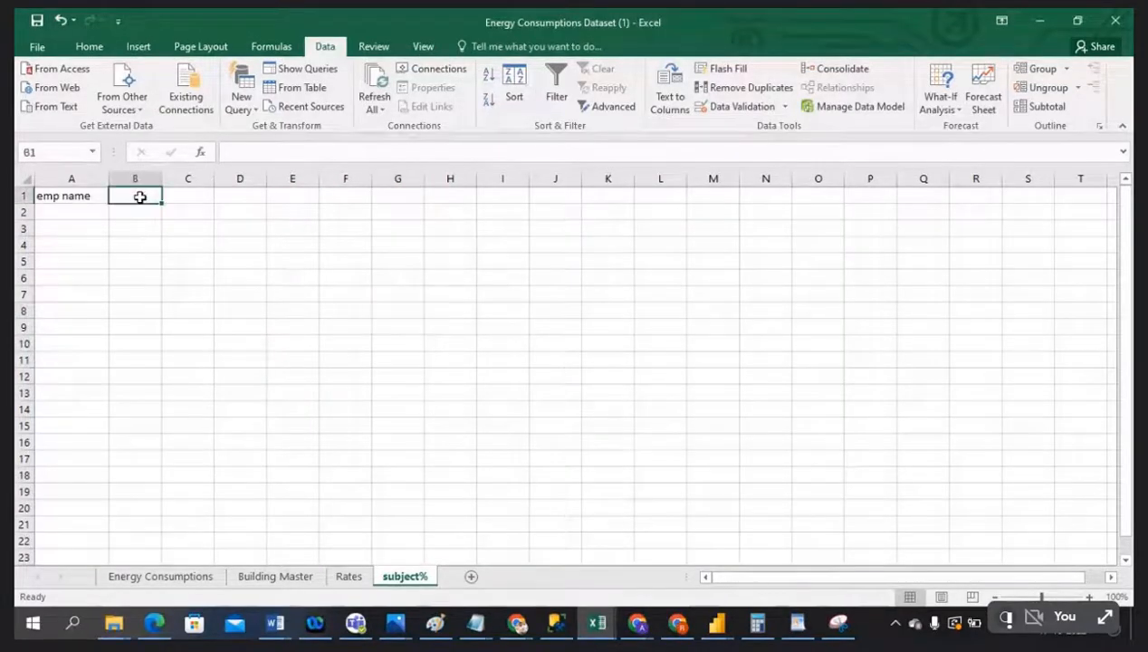
type("jan")
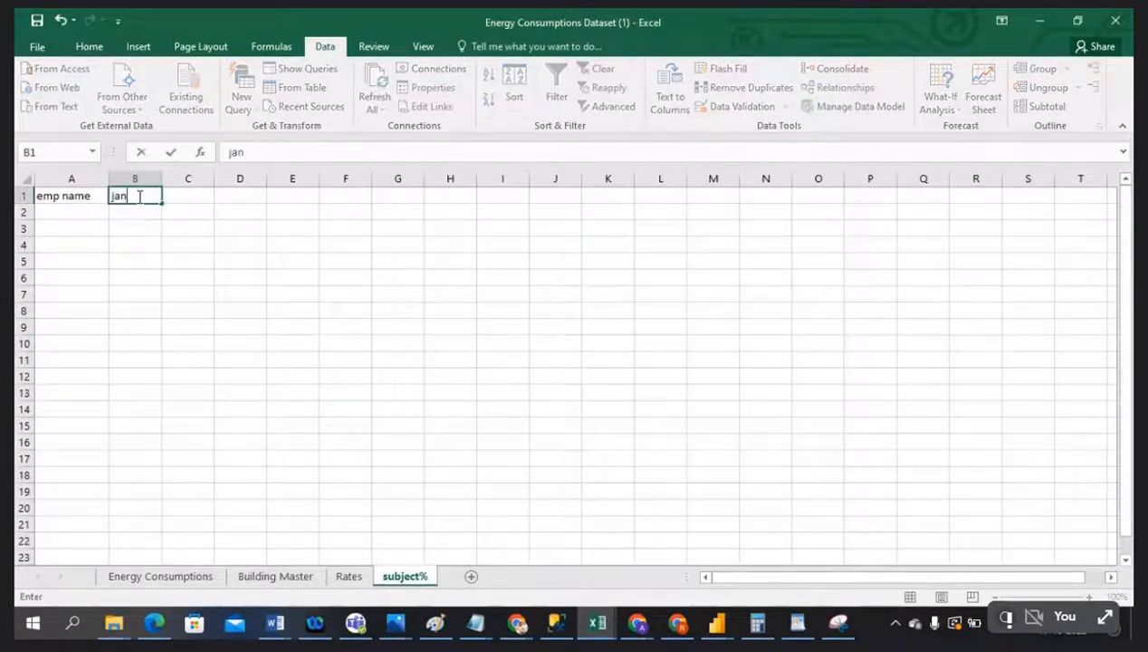
left_click(184, 200)
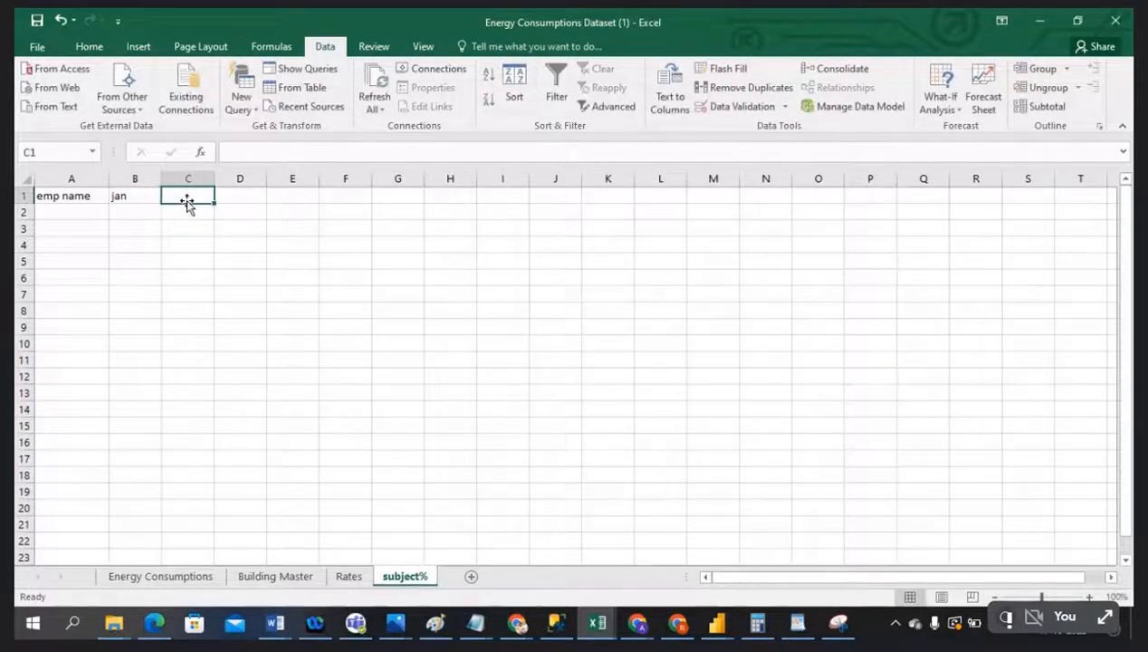
type("Feb")
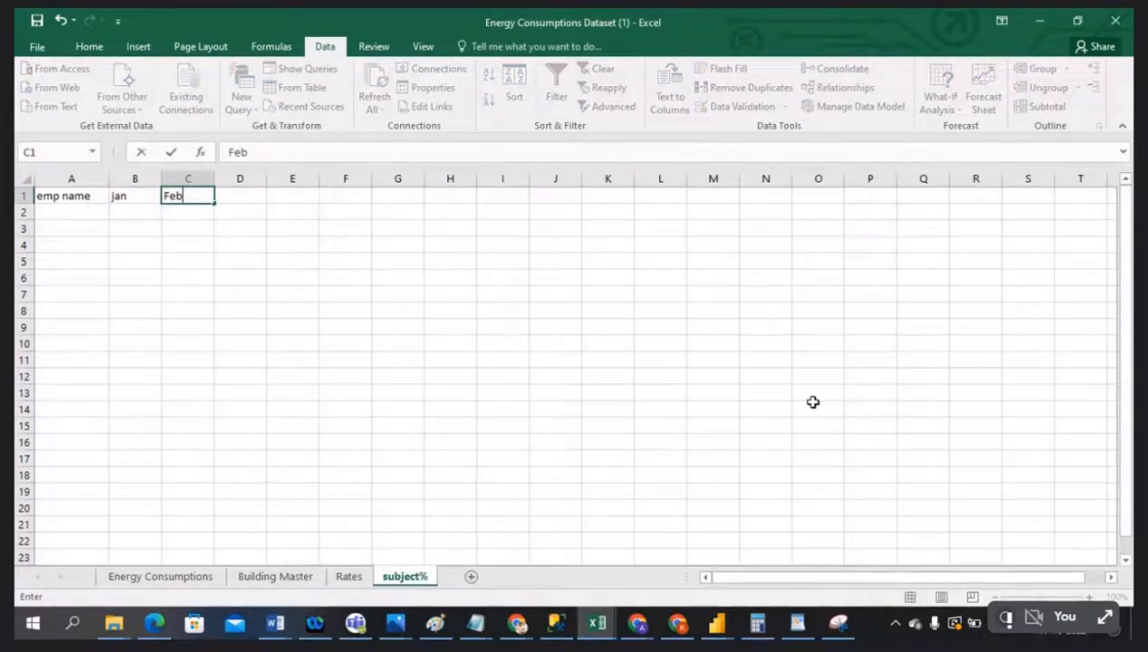
left_click(234, 194)
type("Ma")
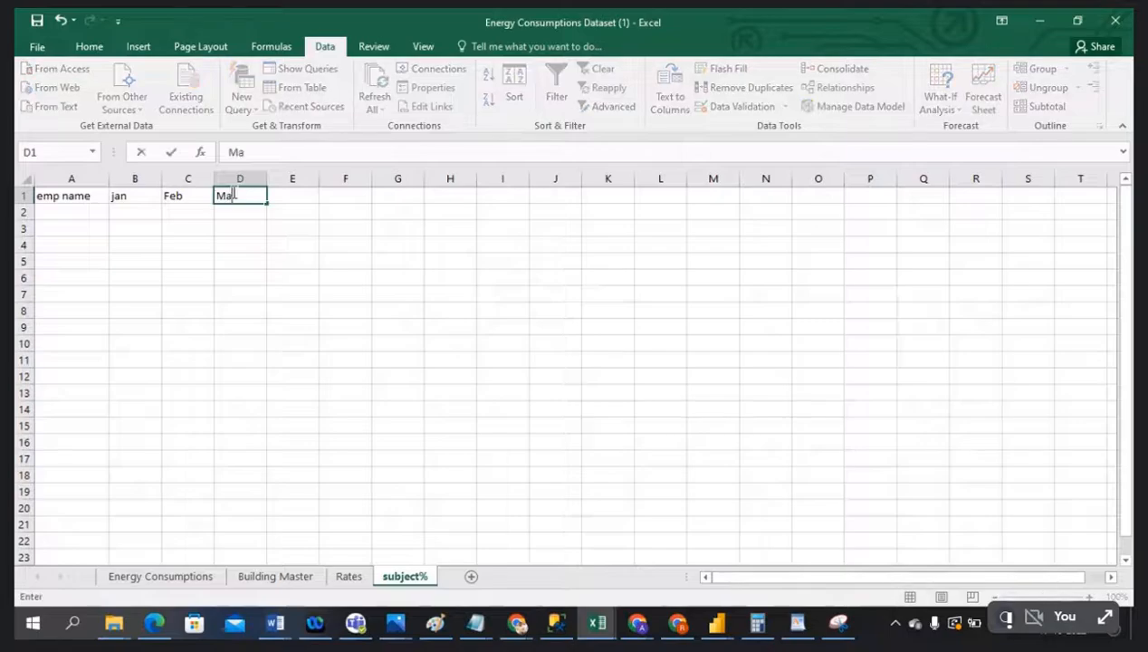
type("r")
left_click(428, 306)
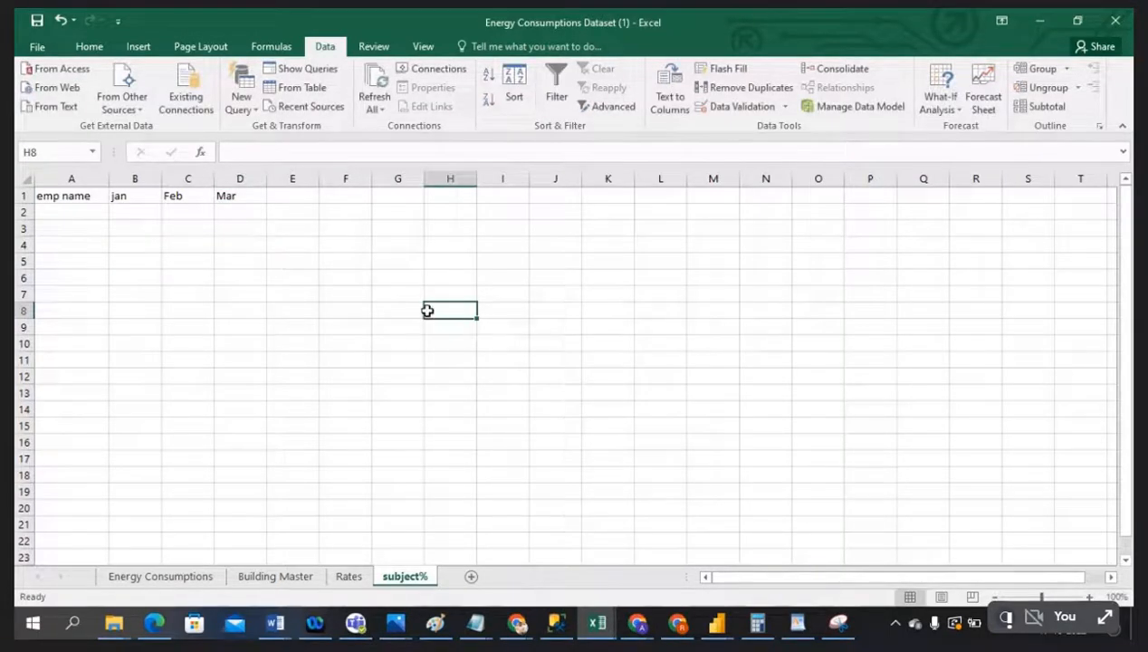
Fill A2:A4 with three employees' first names and enter the placeholder xyz in A5
left_click(69, 211)
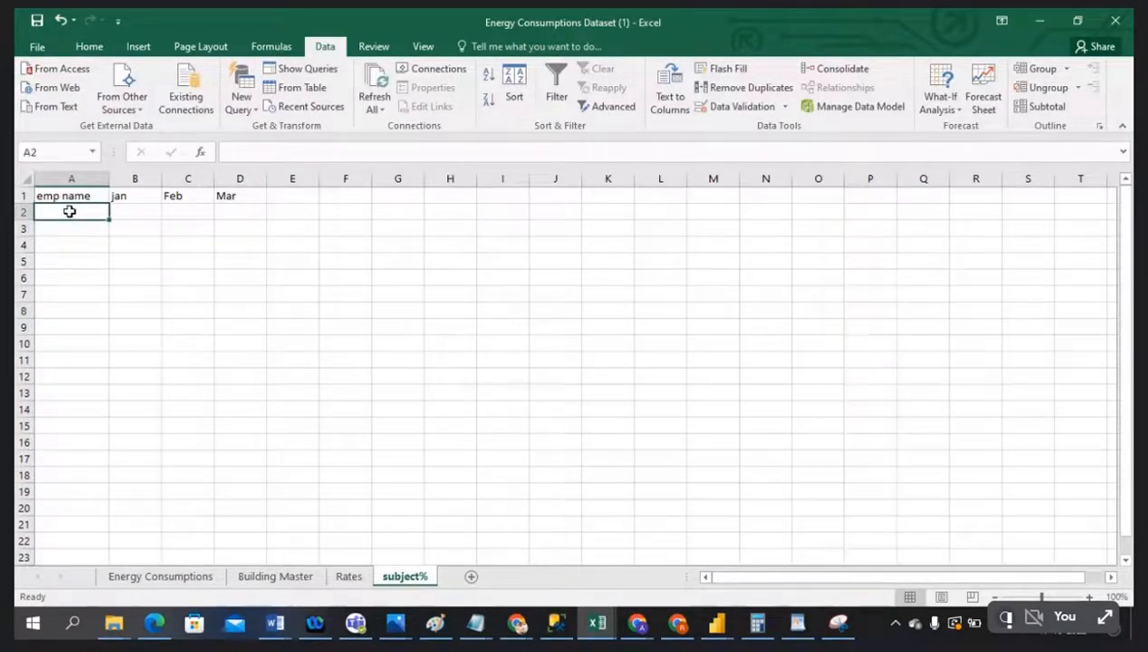
type("imran")
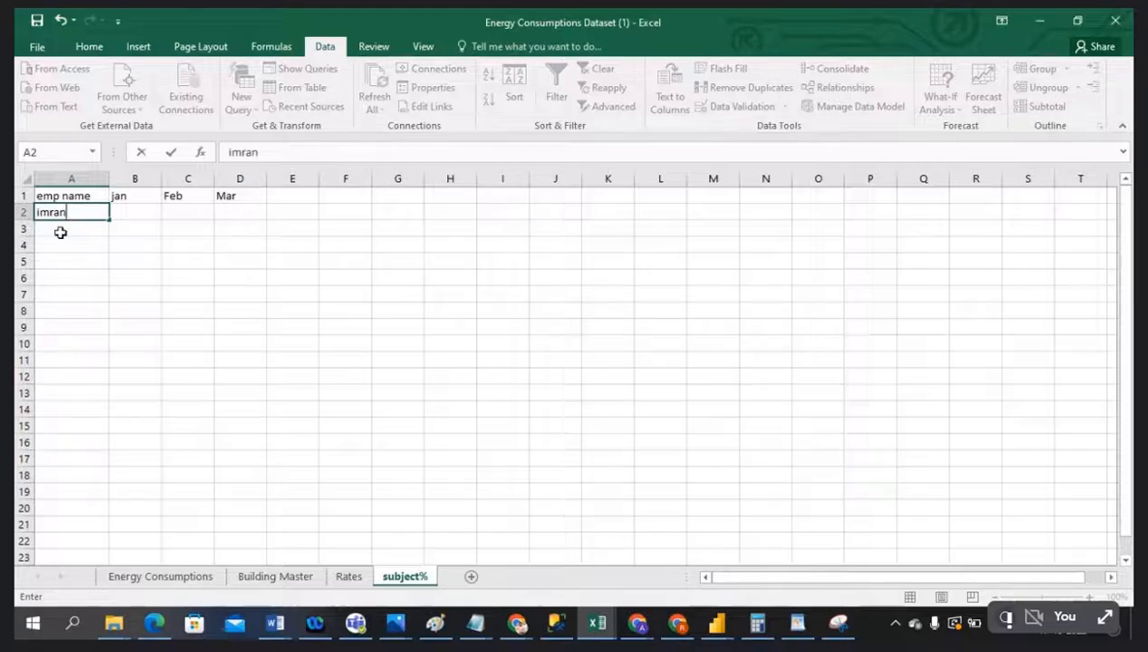
left_click(59, 231)
type("Prasb")
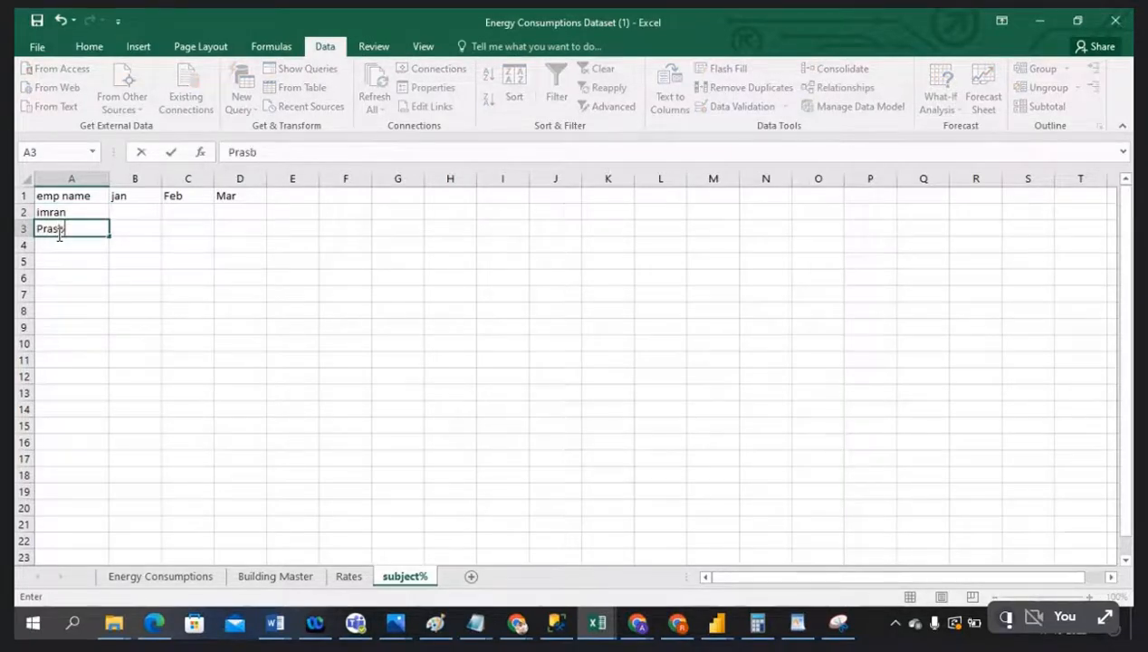
key("BackSpace")
type("ad")
left_click(58, 248)
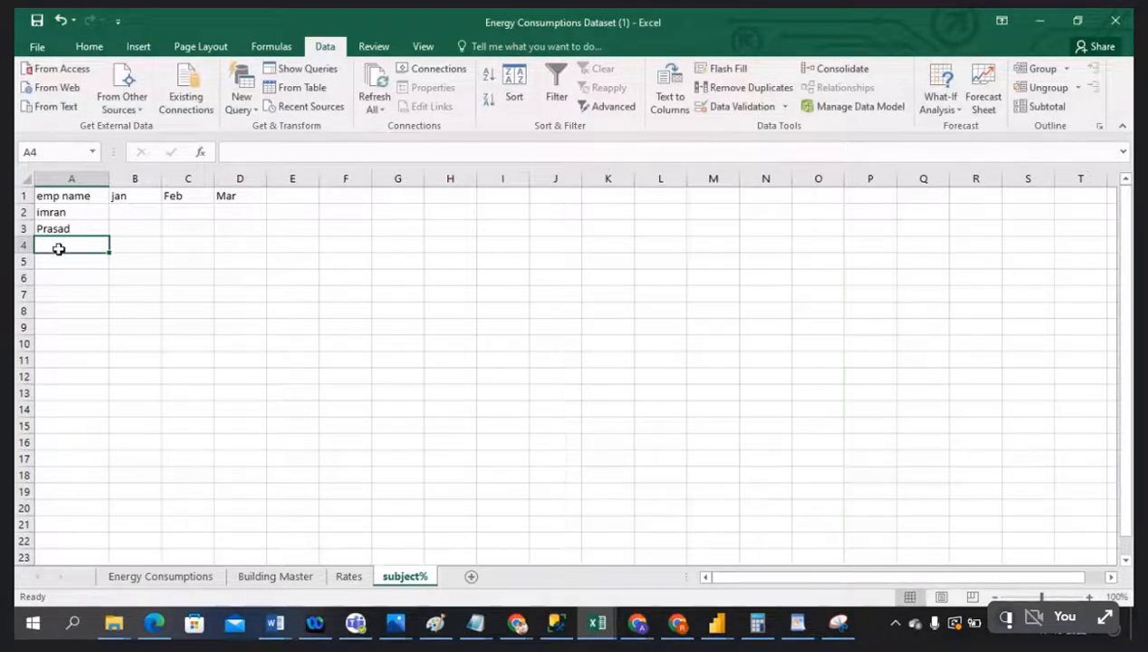
type("nabi")
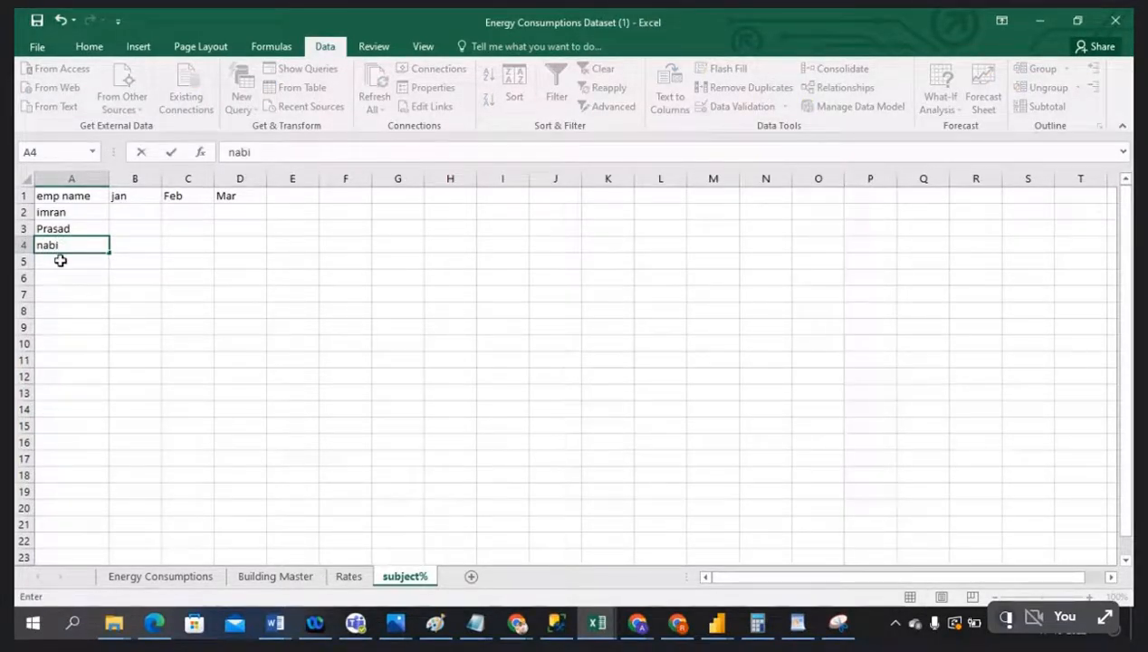
left_click(51, 261)
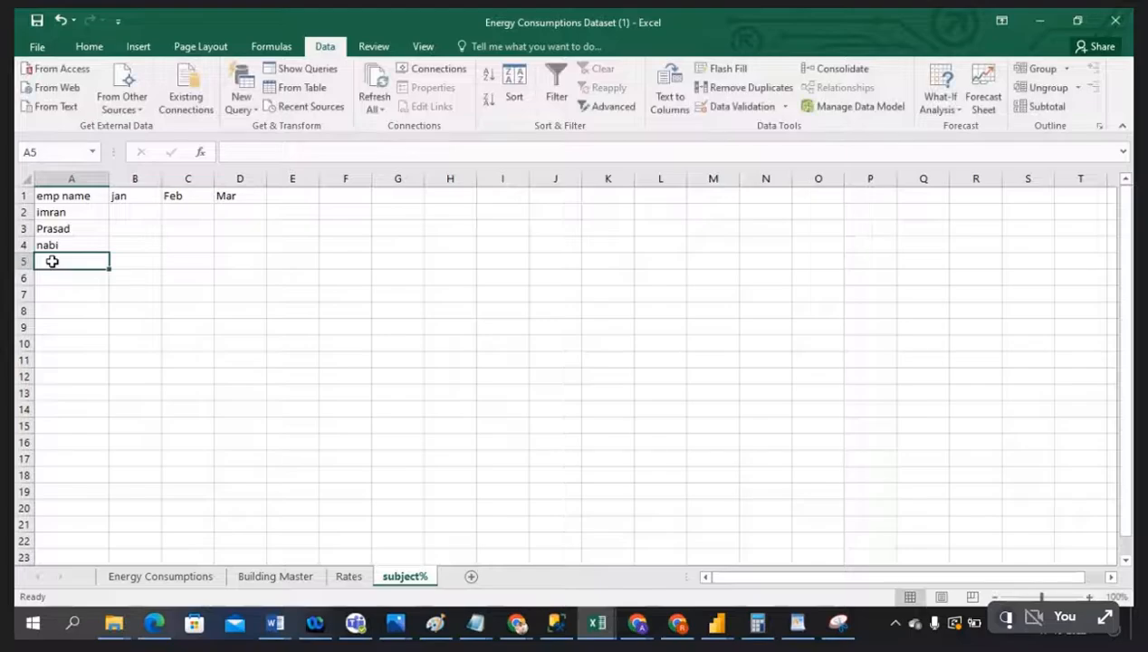
type("xyz")
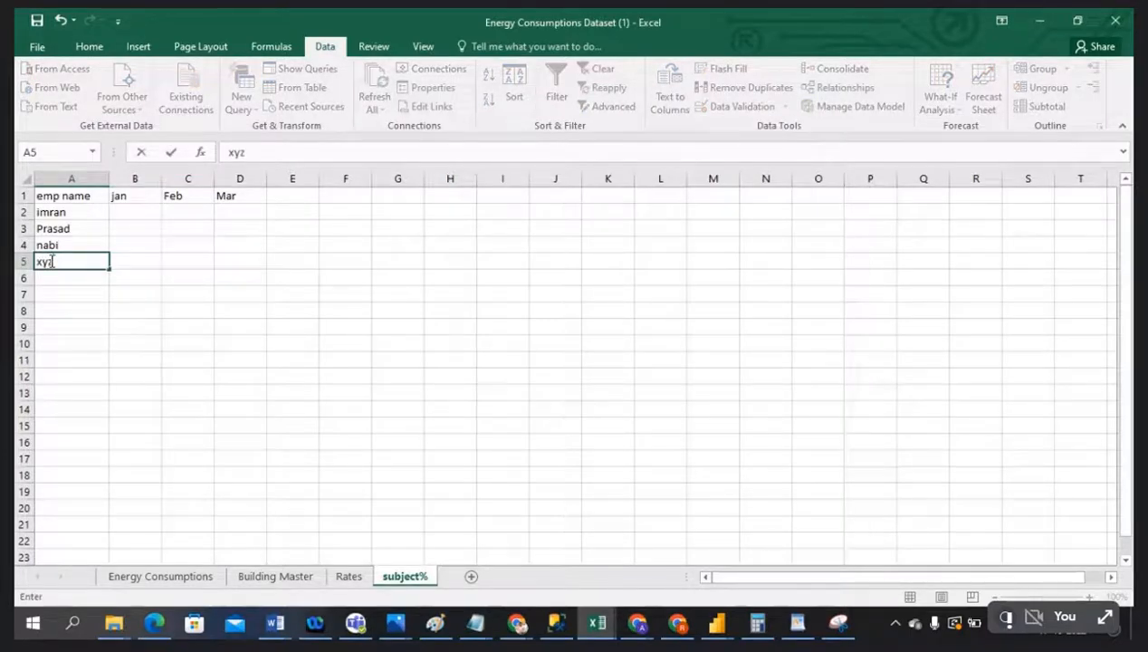
left_click(201, 323)
Make the header row A1:D1 bold
left_click_drag(67, 194, 256, 193)
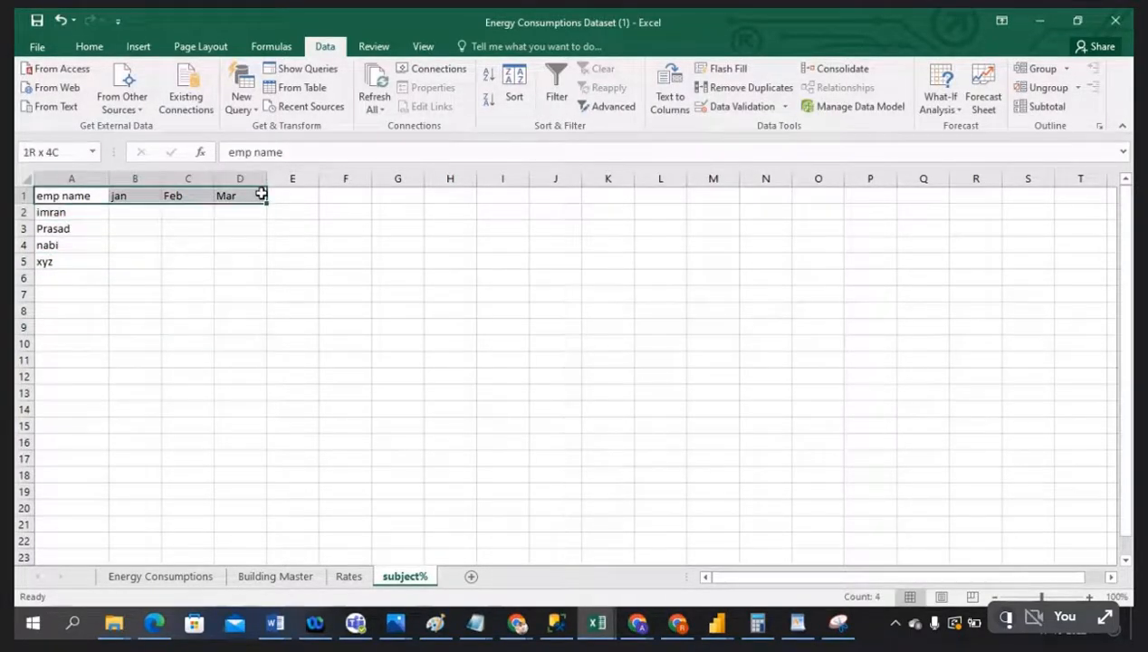
left_click(90, 47)
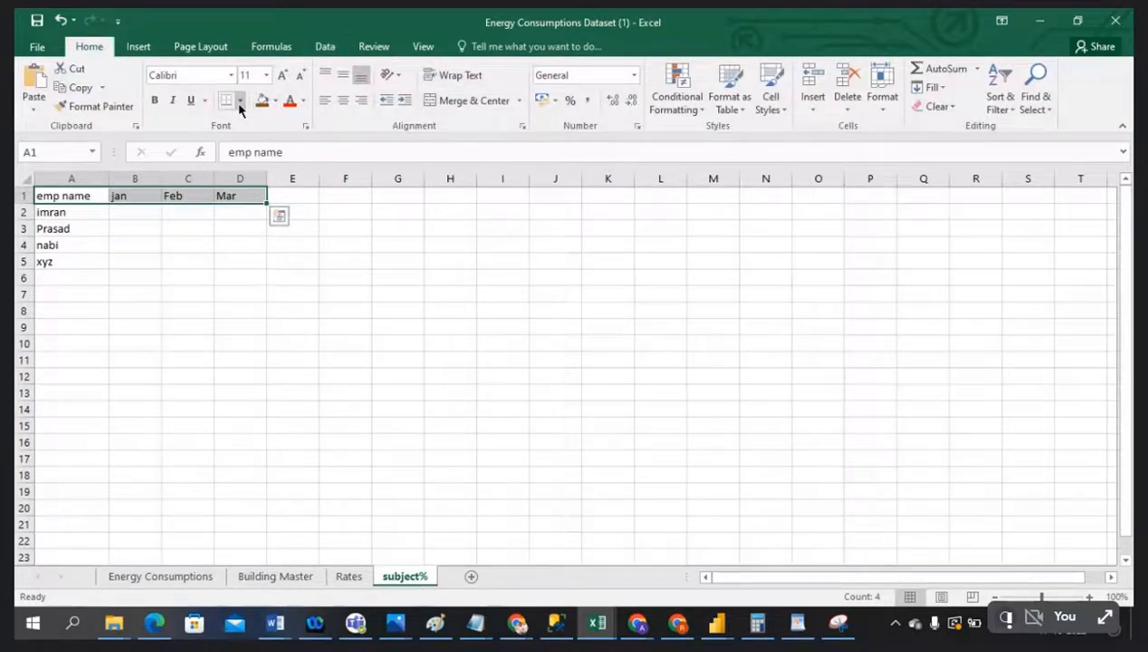
left_click(154, 101)
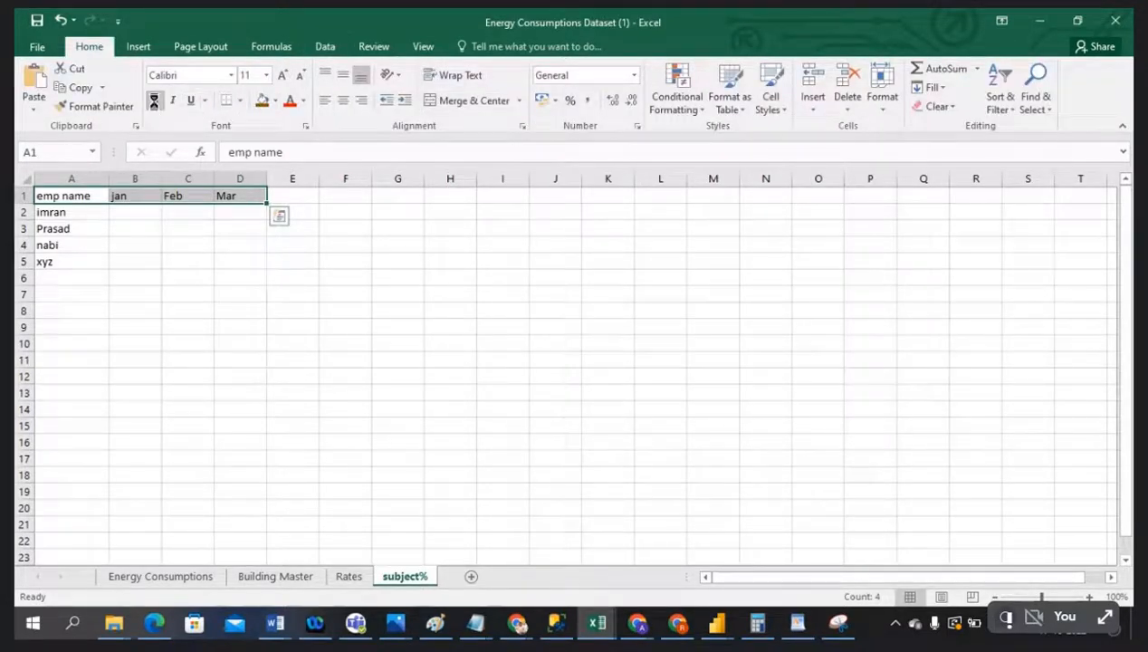
left_click(231, 273)
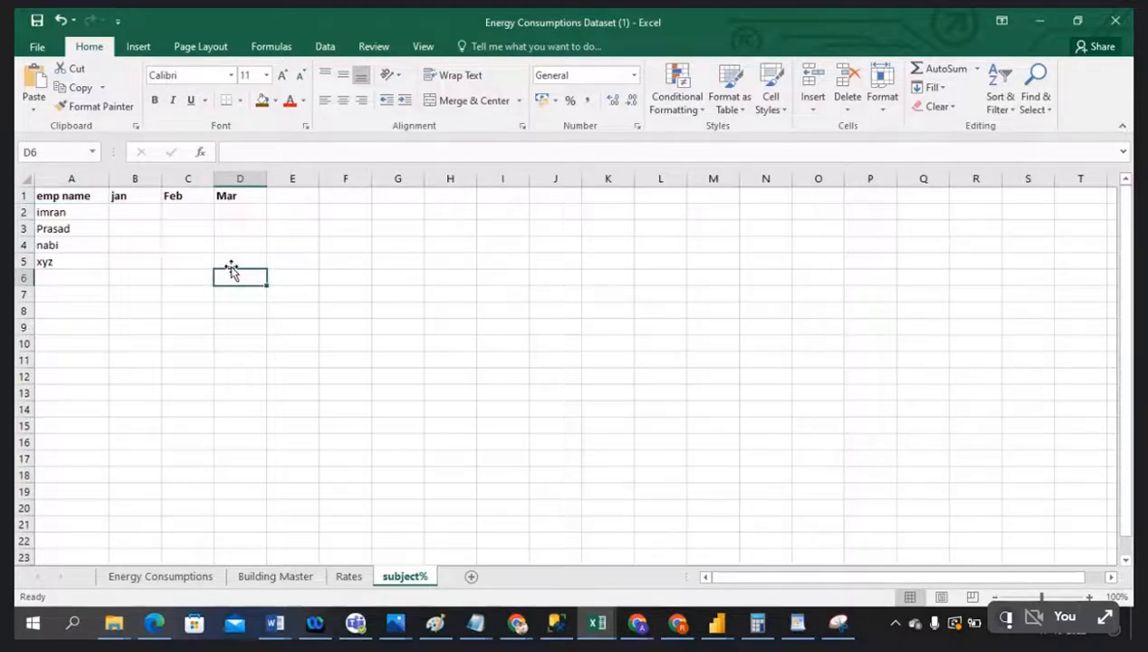
Enter the jan values 100, 200, 150 and 200 in cells B2 to B5
left_click(117, 213)
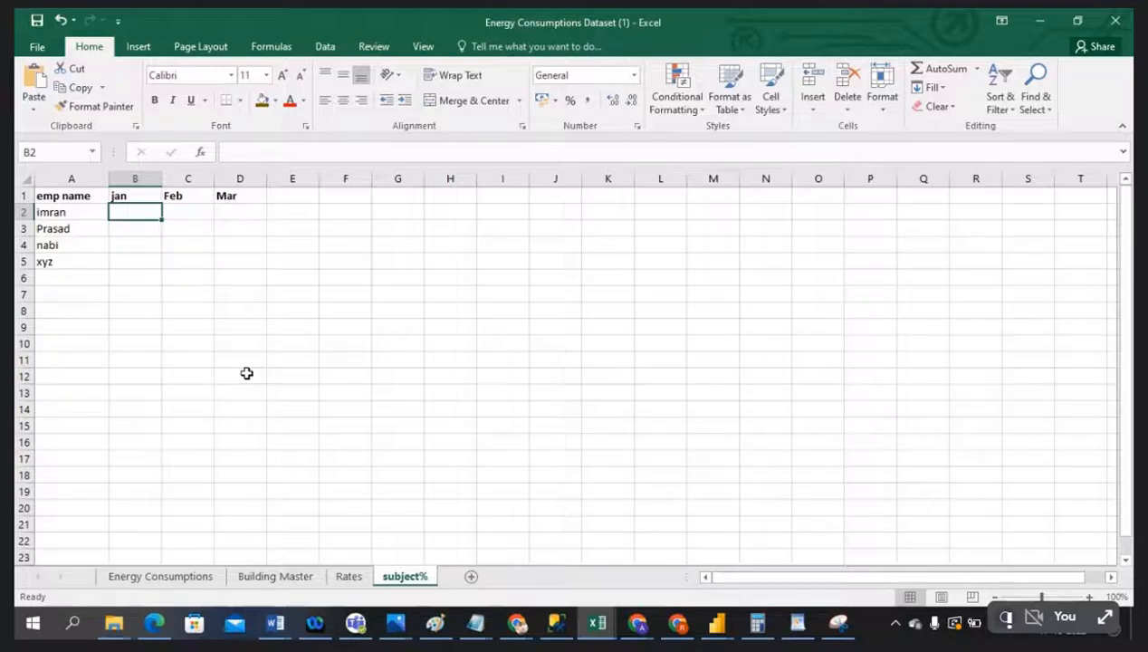
type("100")
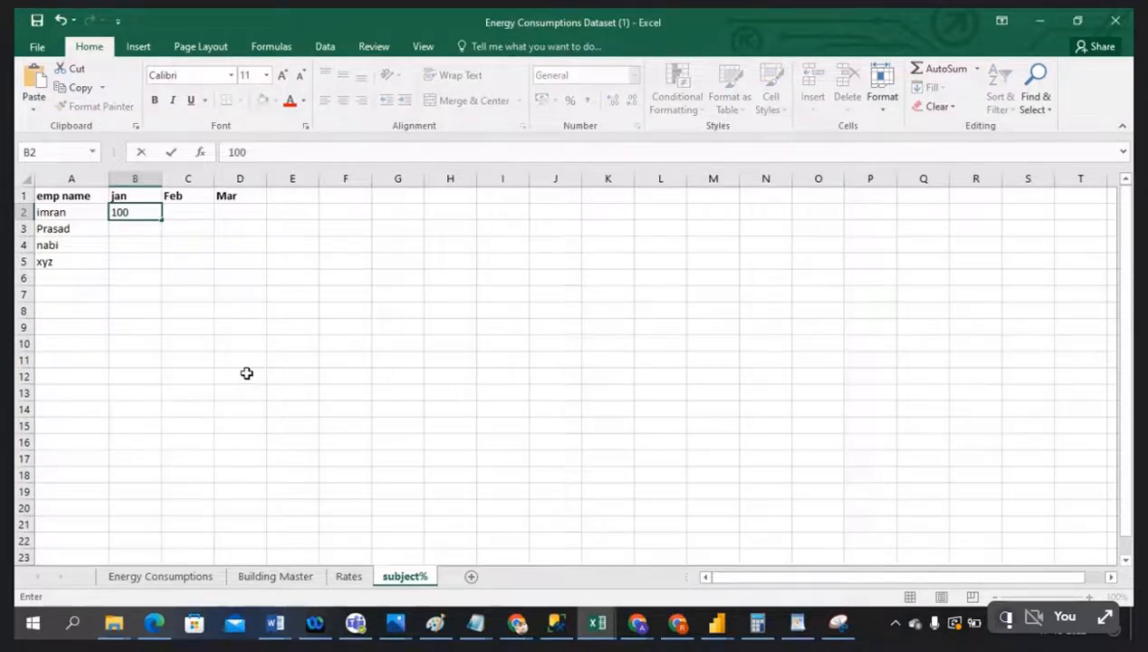
key("Return")
type("200")
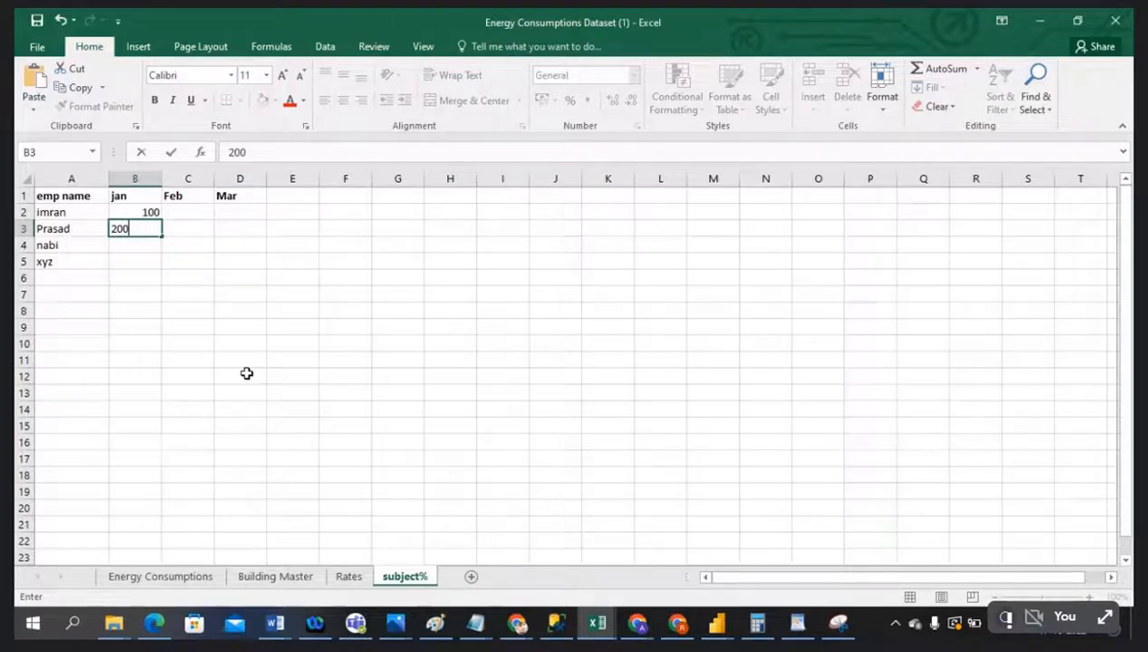
key("Return")
type("150")
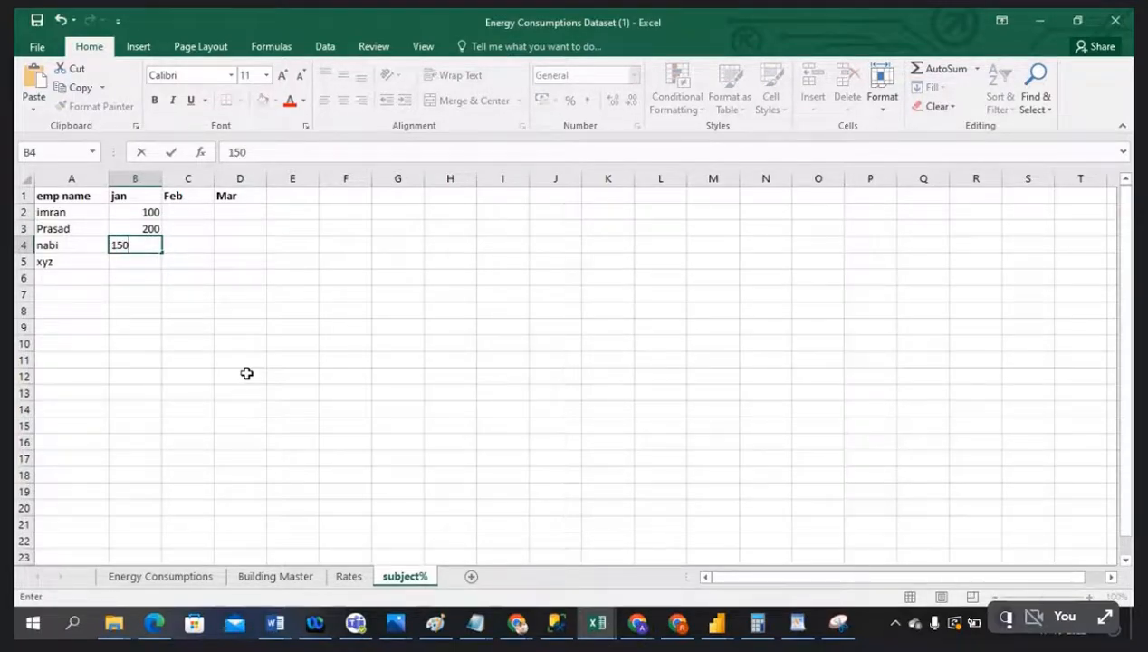
key("Return")
type("200")
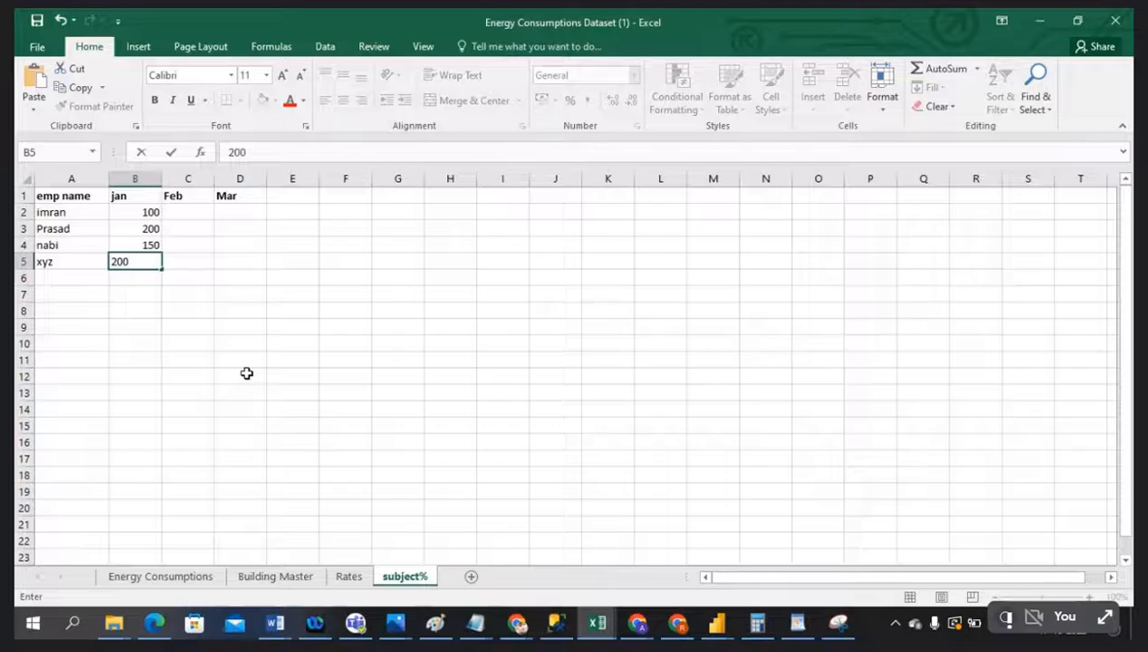
key("Tab")
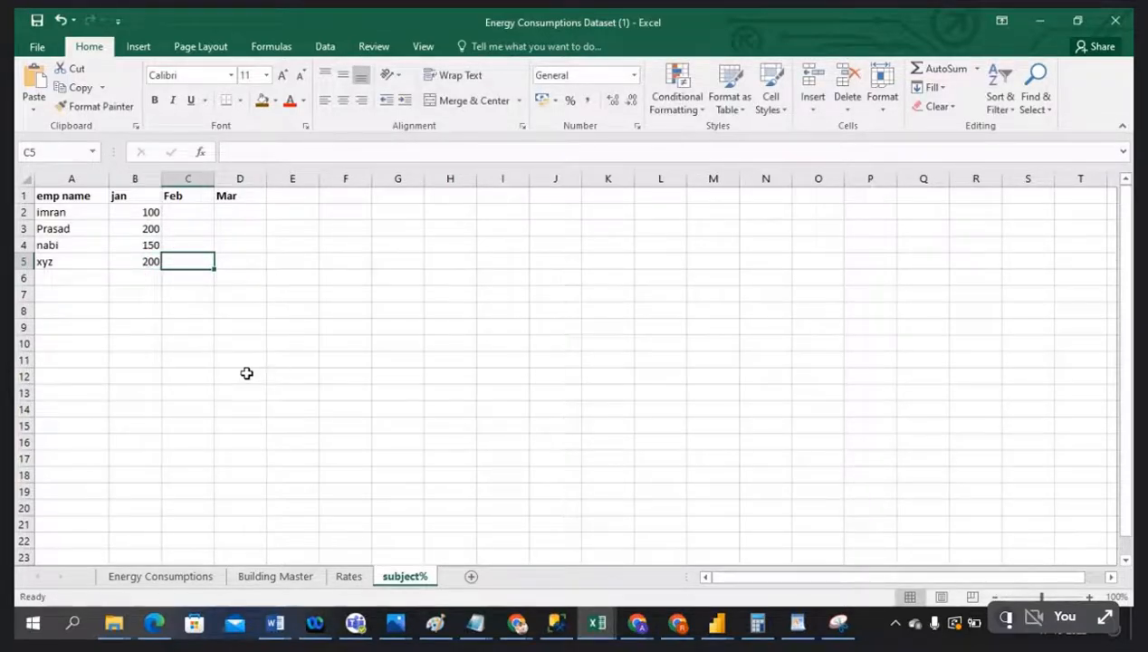
left_click(258, 326)
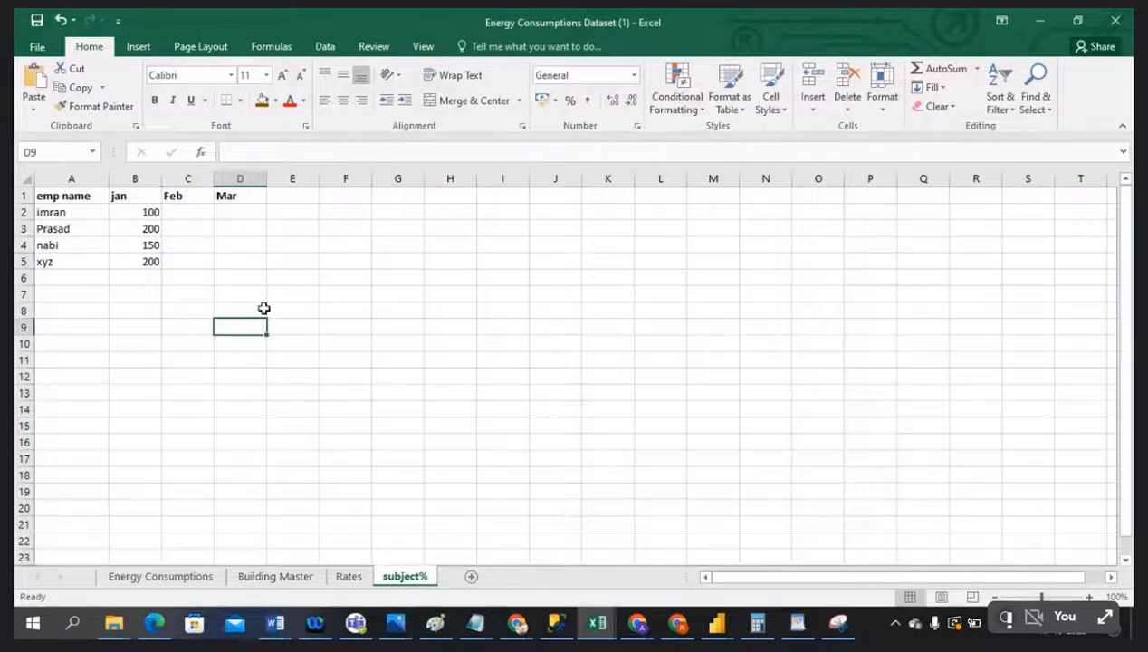
Examine the employee and month headers in row 1 and the first employee's jan entry in row 2
left_click(183, 215)
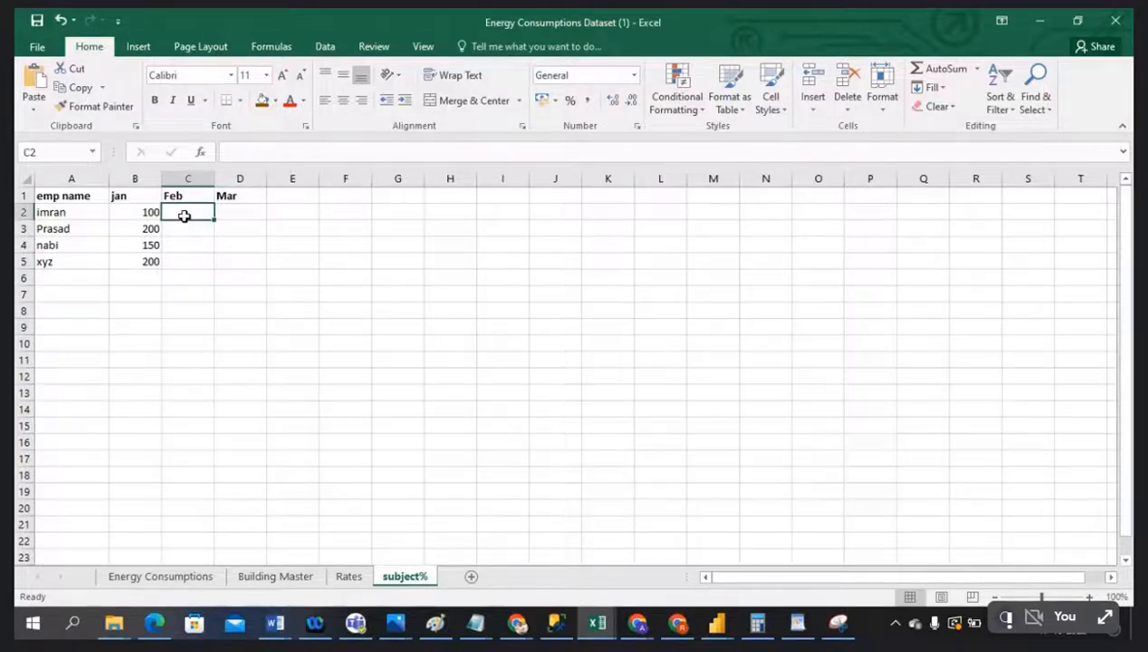
left_click(77, 196)
left_click(126, 196)
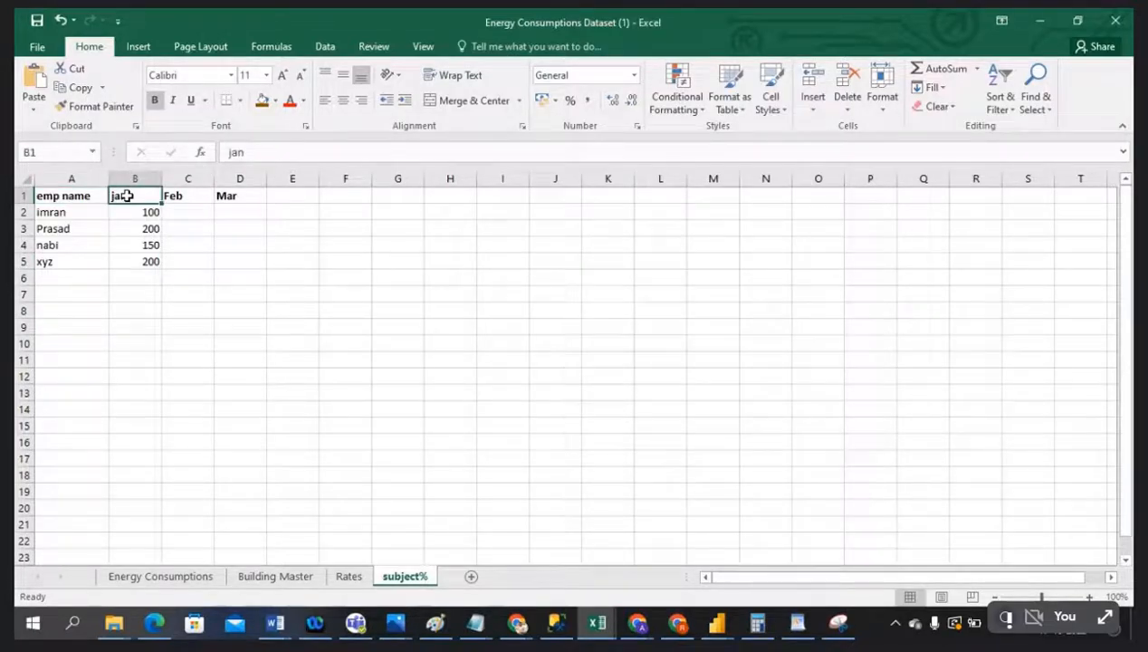
left_click(198, 198)
left_click(231, 196)
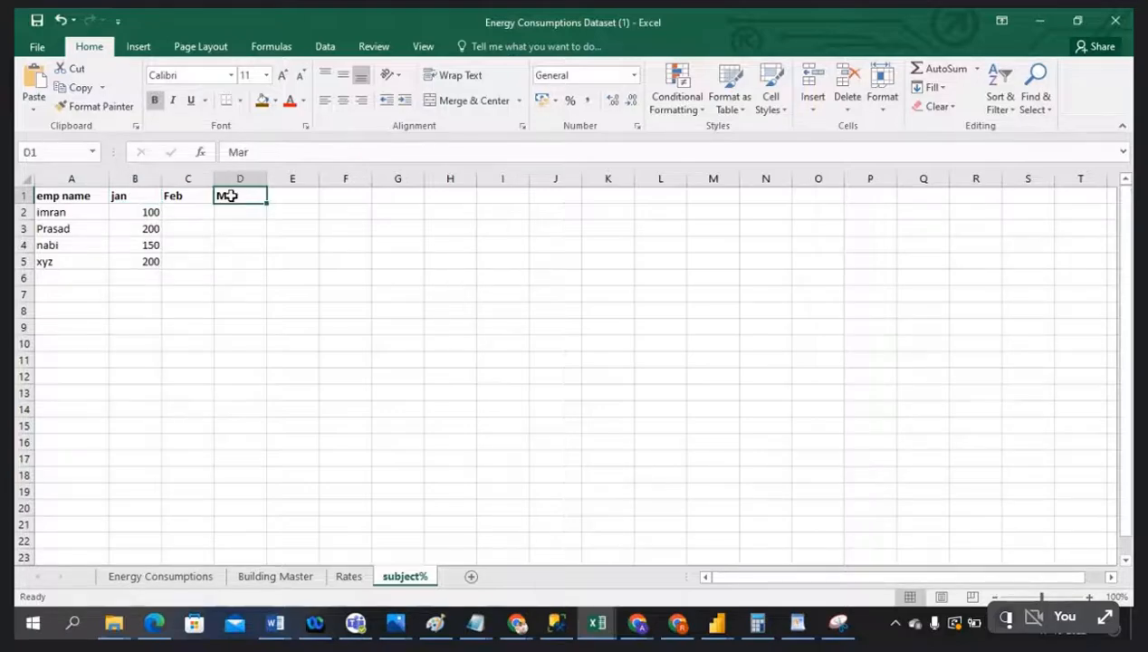
left_click(141, 196)
left_click(172, 195)
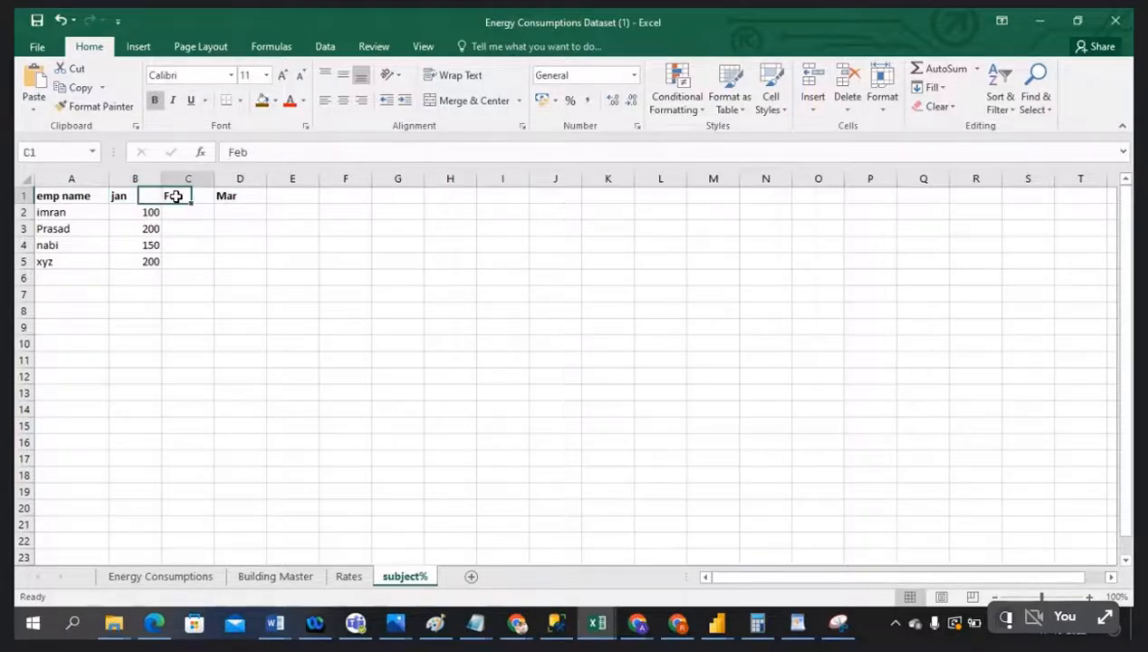
left_click(253, 197)
left_click(77, 212)
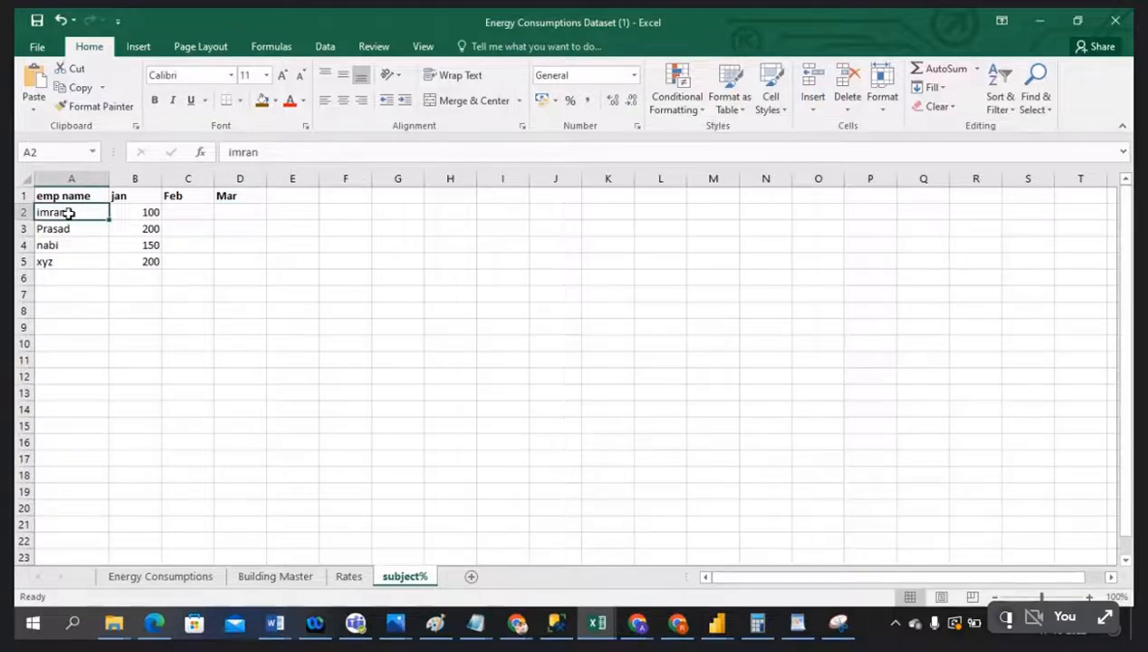
left_click(138, 213)
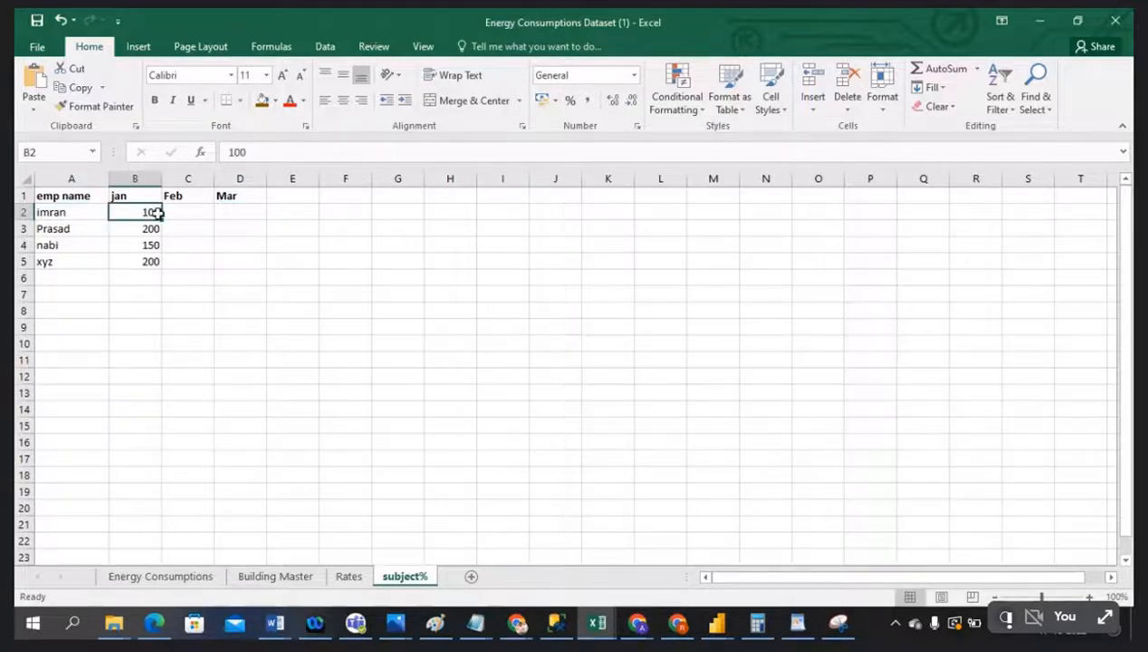
Enter 150 for Feb and 100 for Mar in the first employee's row, cells C2 and D2
left_click(197, 213)
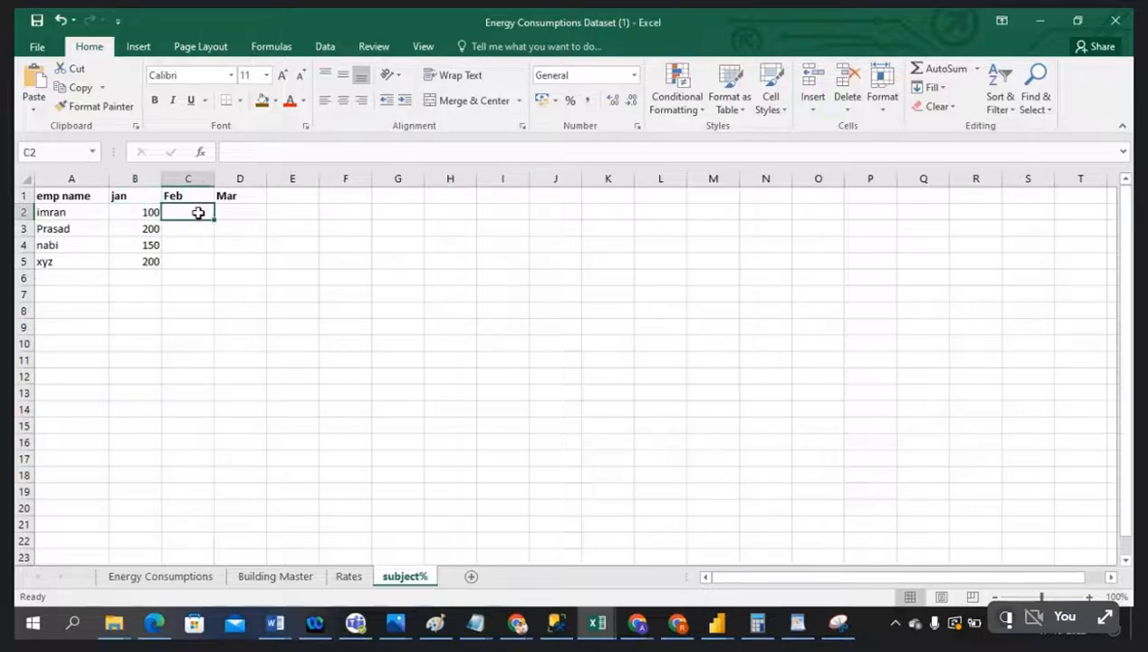
type("150")
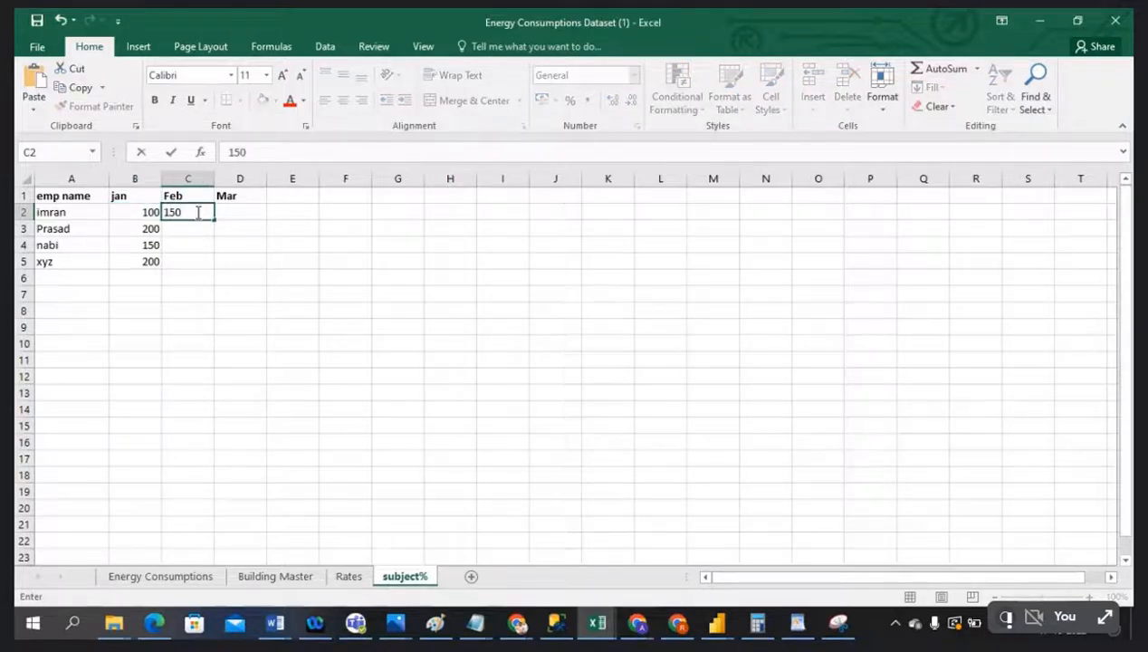
key("Tab")
type("100")
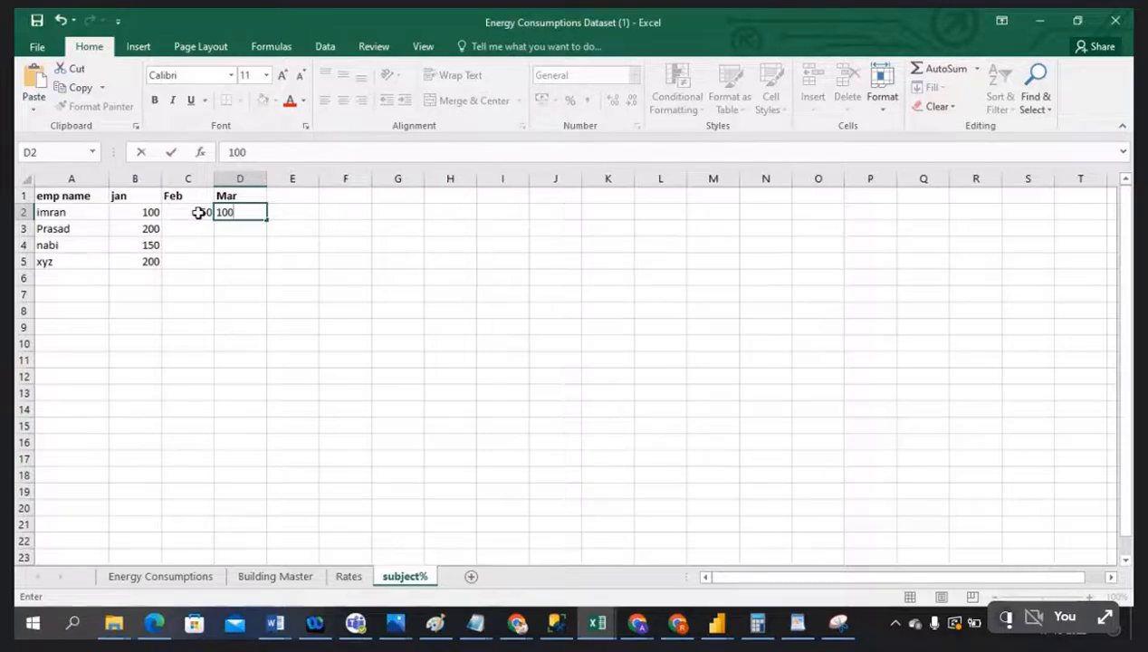
key("Return")
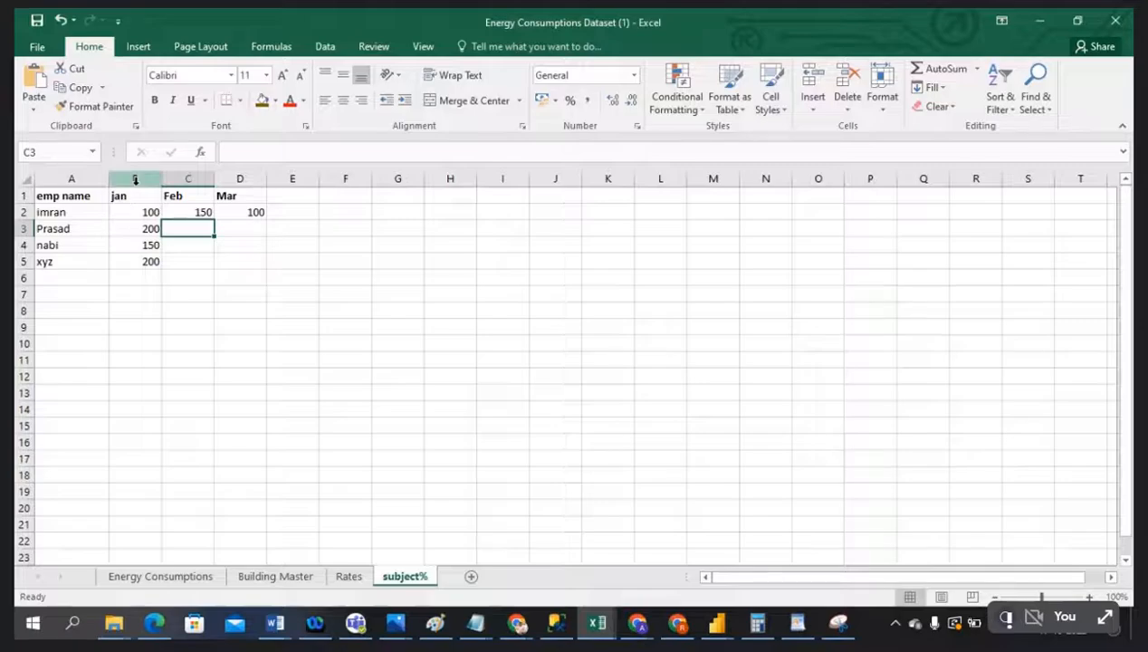
Enter 100 for Feb and 150 for Mar in the second employee's row, cells C3 and D3
left_click(135, 178)
left_click(191, 228)
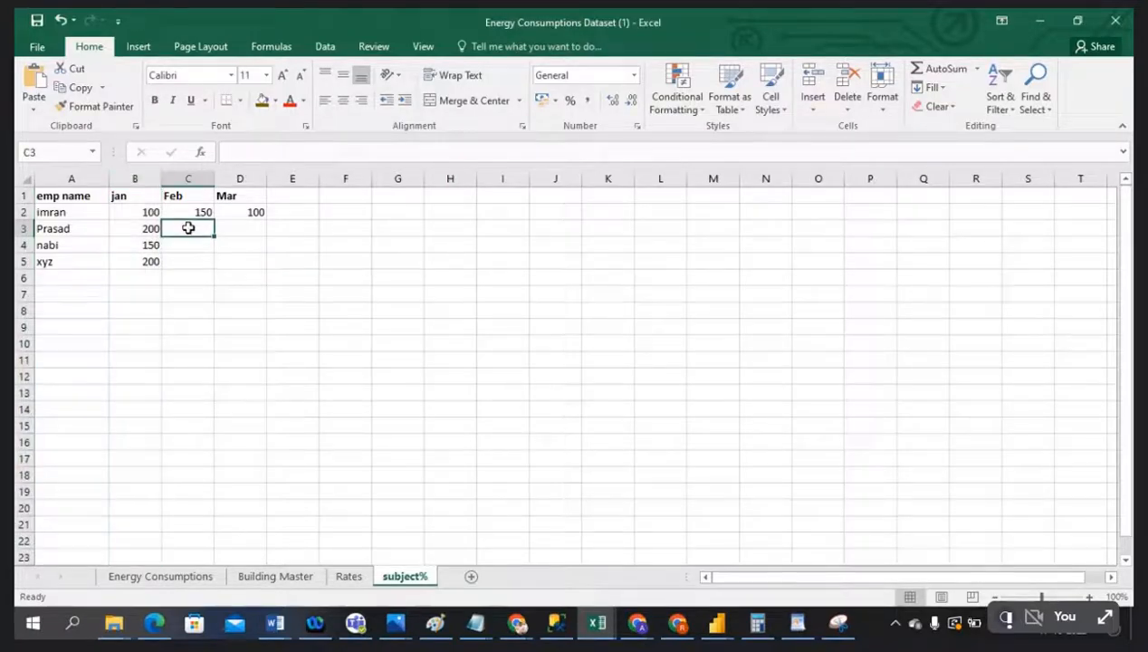
type("100")
key("ctrl+Return")
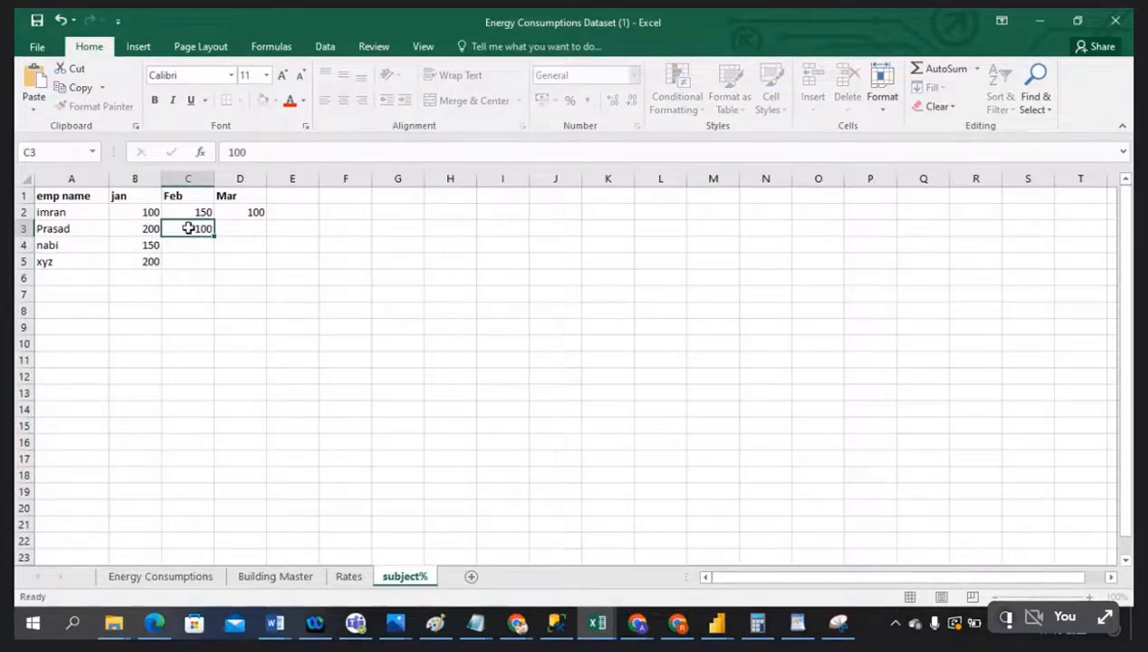
key("Right")
type("150")
key("ctrl+Return")
Enter 150 for Feb and 200 for Mar in the third employee's row, cells C4 and D4
key("Down")
key("Left")
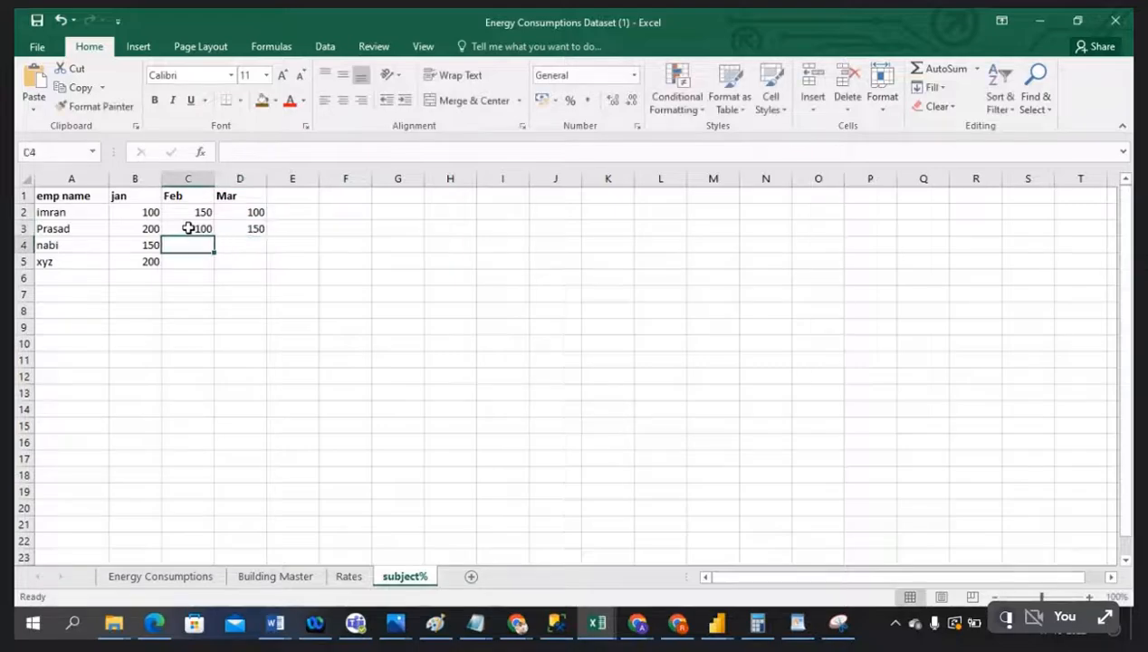
type("150")
key("Right")
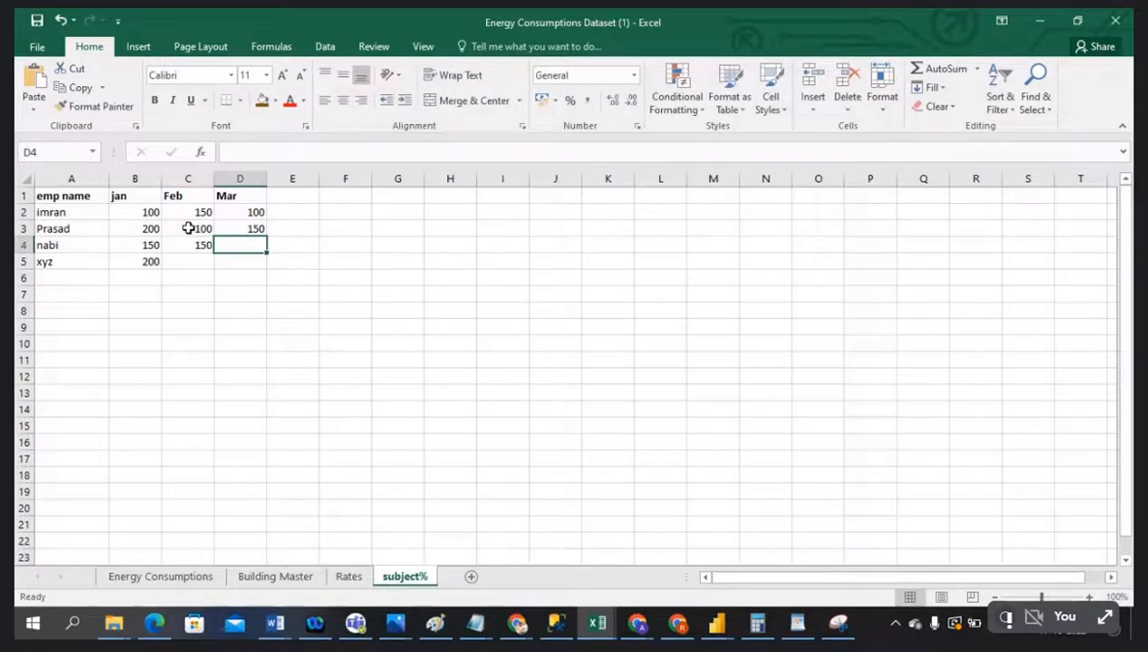
type("200")
key("Return")
Enter 100 for Feb and 500 for Mar in the xyz row, cells C5 and D5
key("Left")
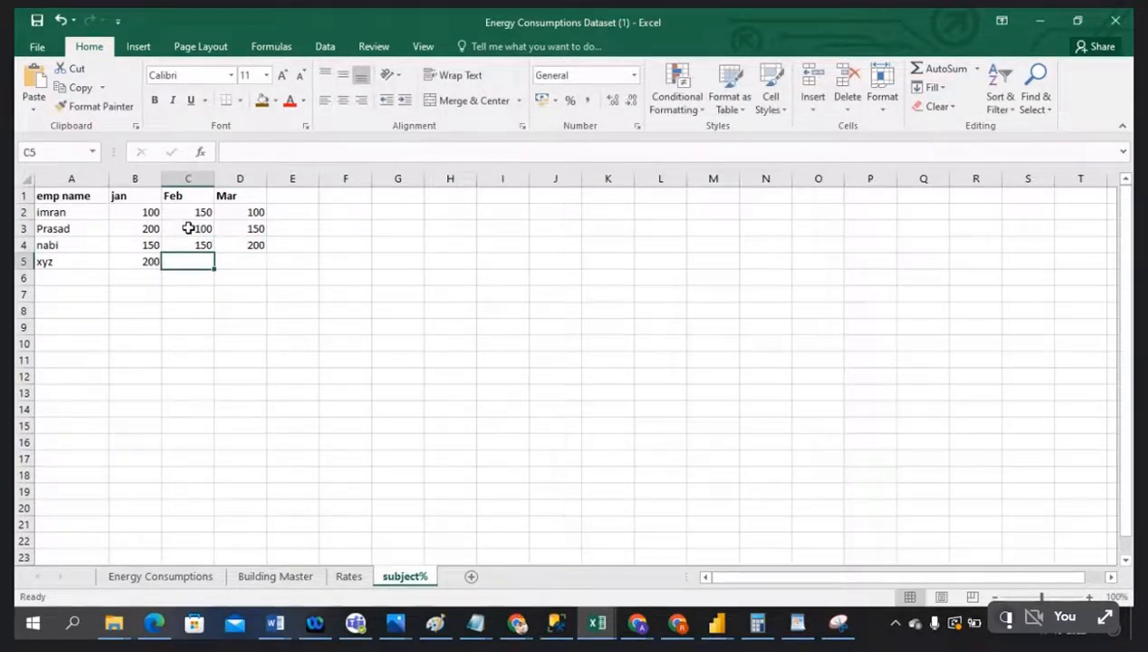
type("100")
key("Right")
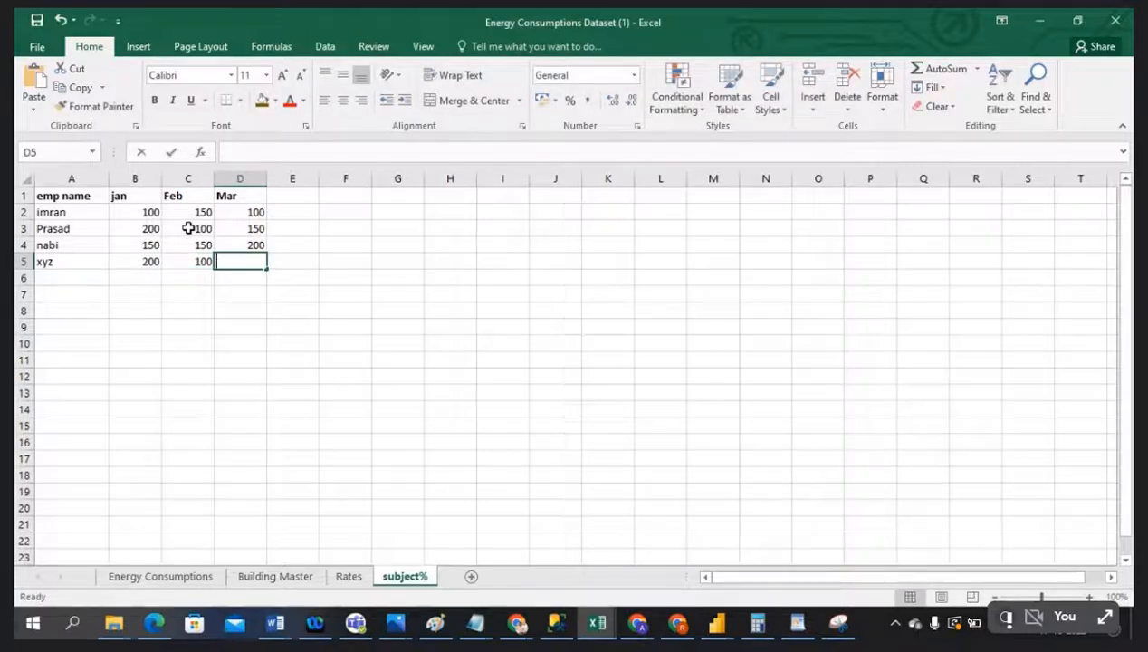
type("500")
key("Return")
left_click(247, 431)
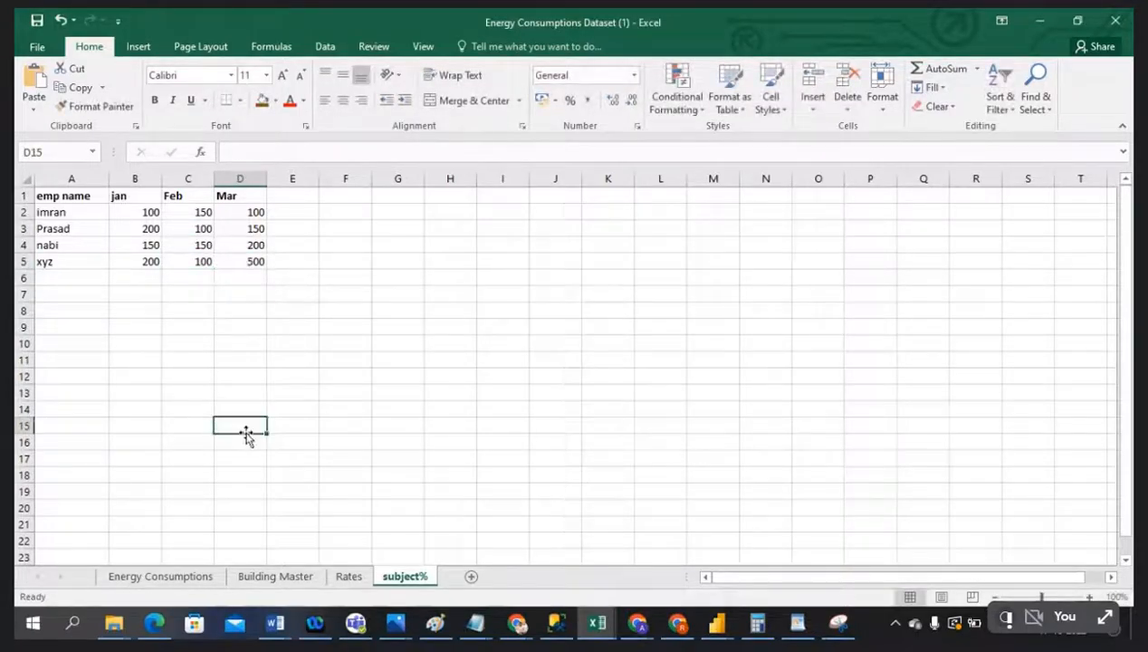
Examine the completed table's header cells and the first employee's values for jan, Feb and Mar
left_click(345, 325)
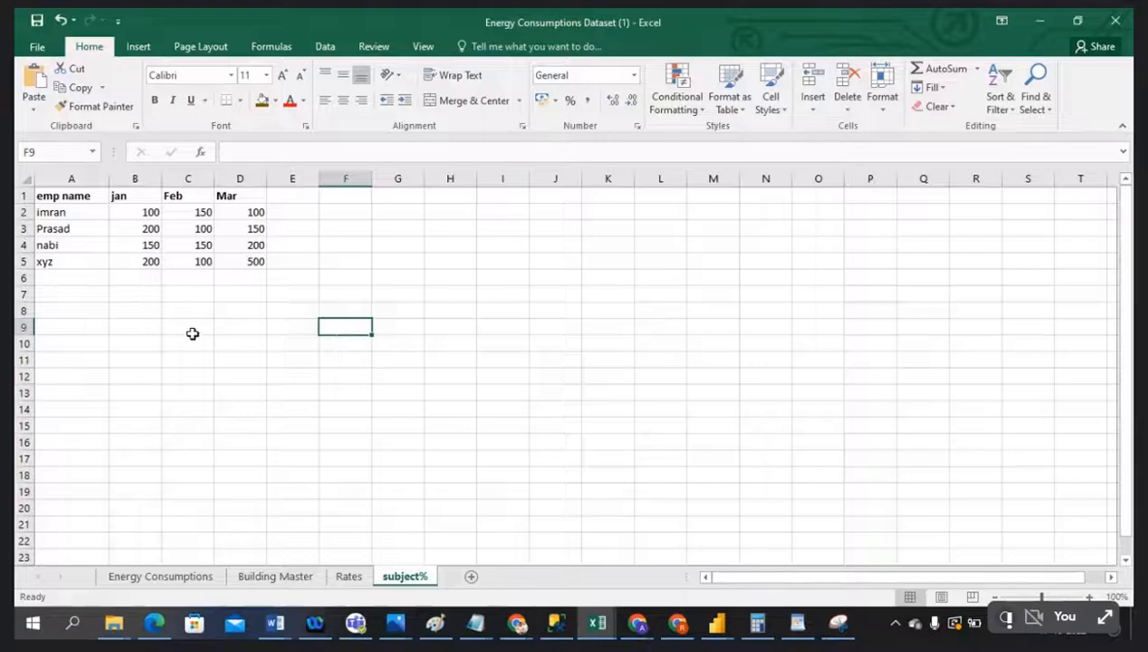
left_click_drag(74, 194, 257, 266)
left_click(63, 200)
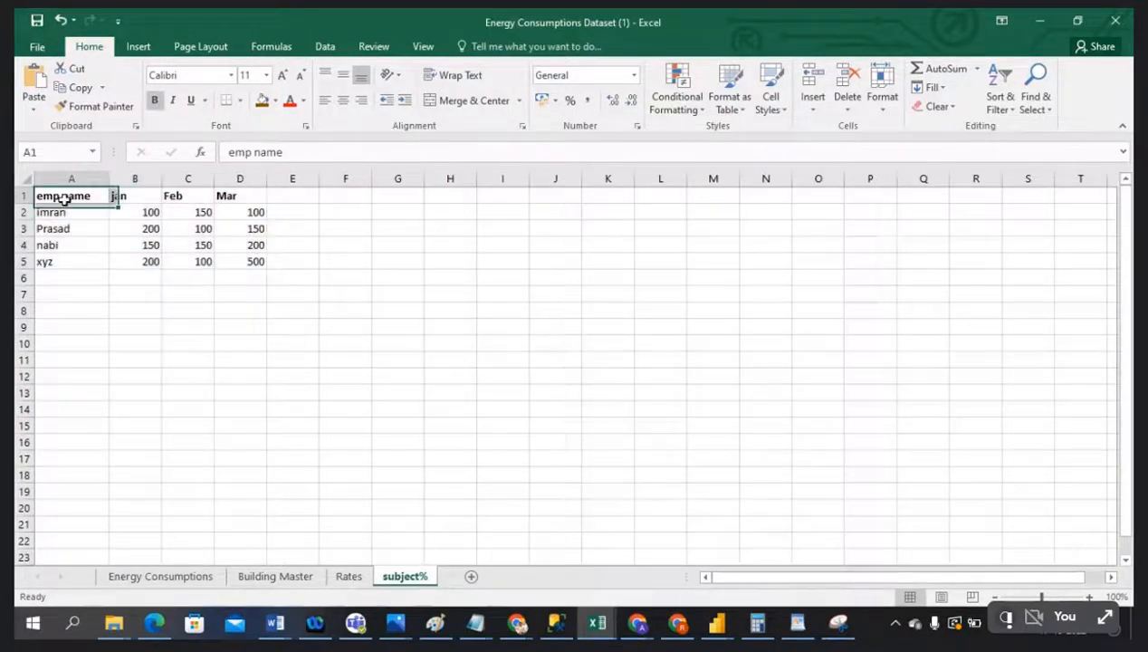
left_click(141, 196)
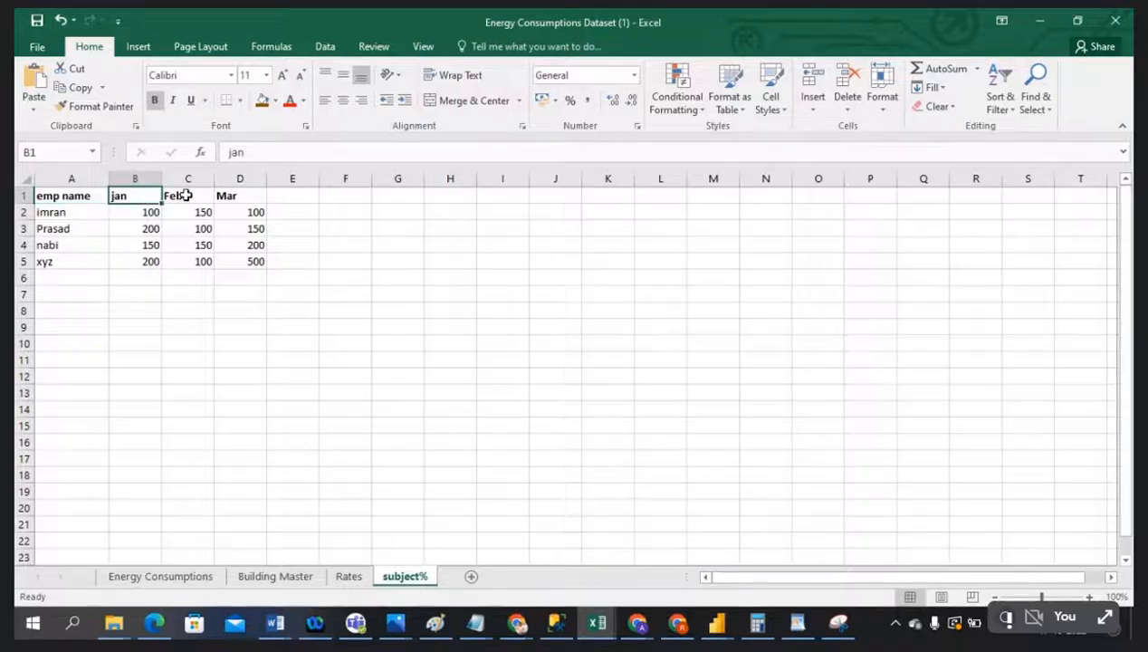
left_click(184, 196)
left_click(223, 194)
left_click(71, 213)
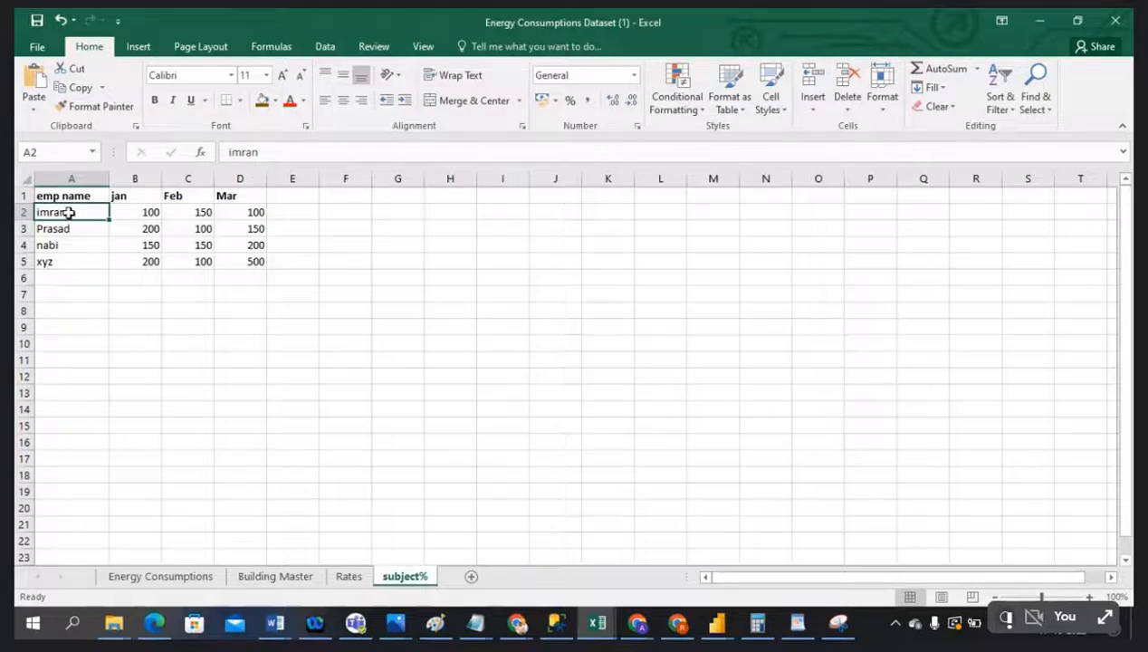
left_click(134, 212)
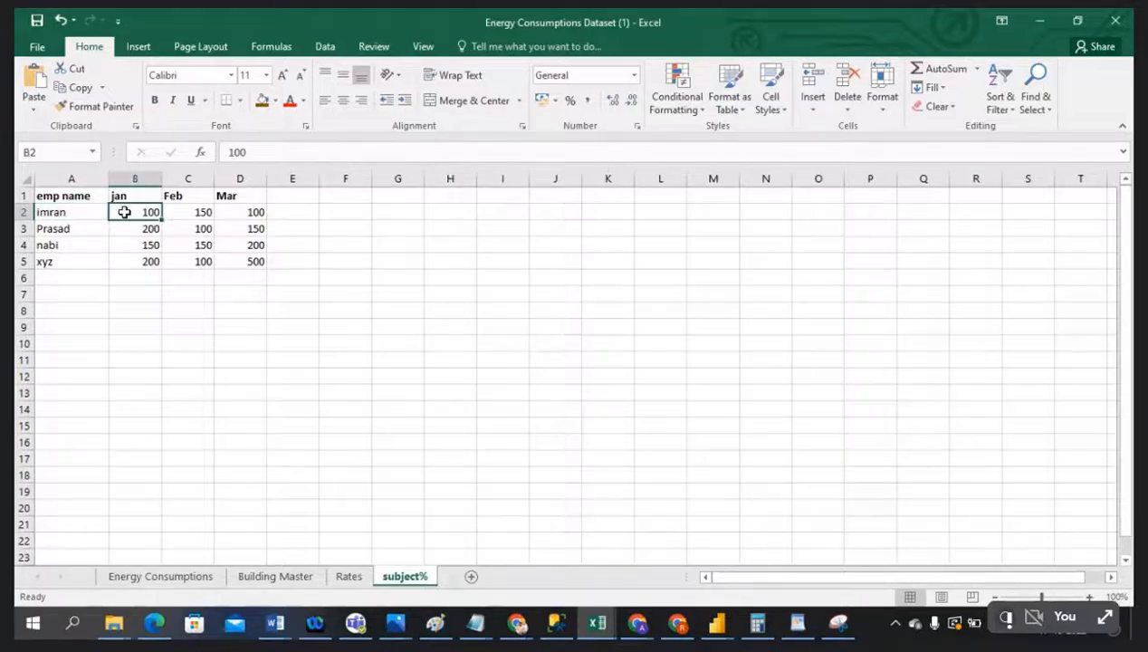
left_click(199, 212)
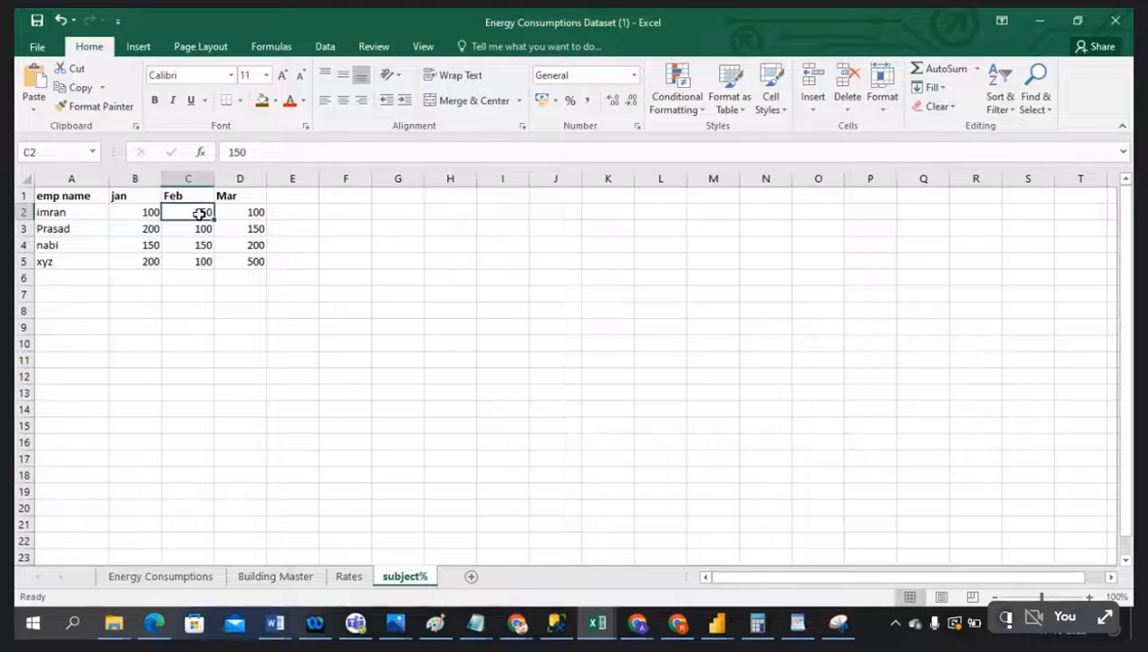
left_click(255, 211)
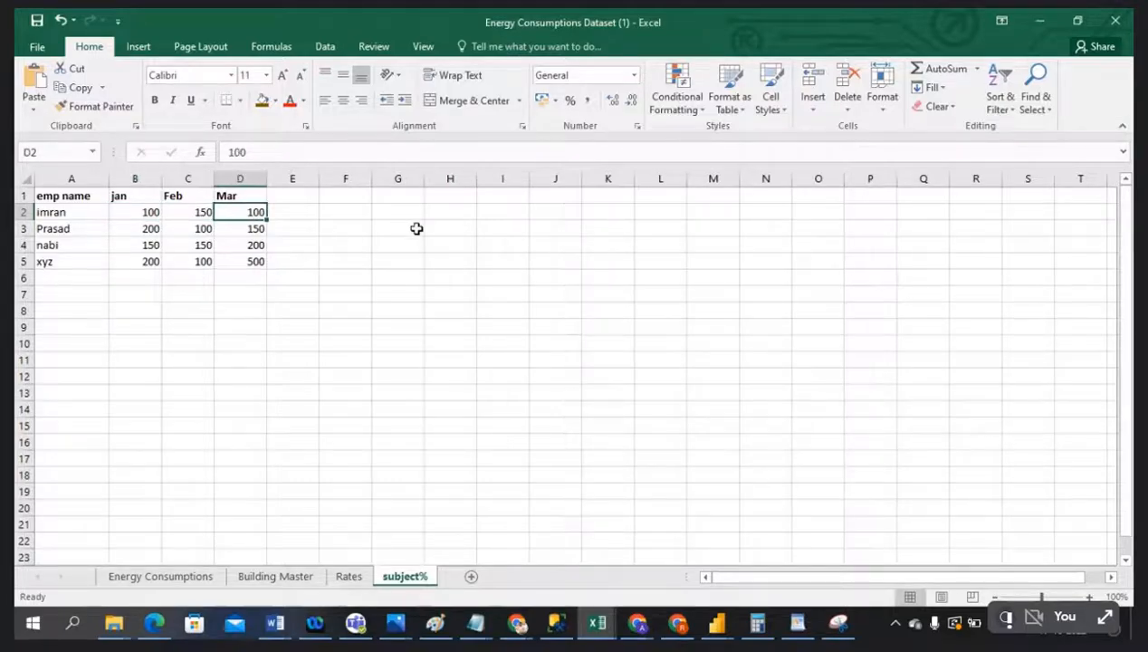
Rename the subject% sheet to test
double_click(407, 577)
double_click(405, 576)
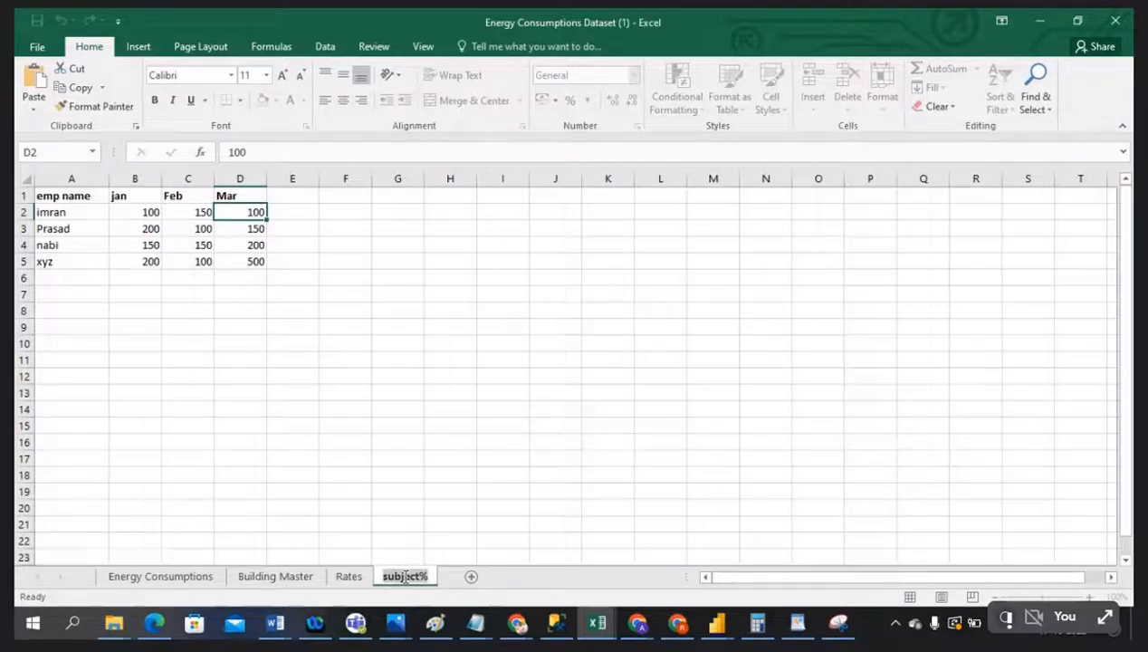
type("test")
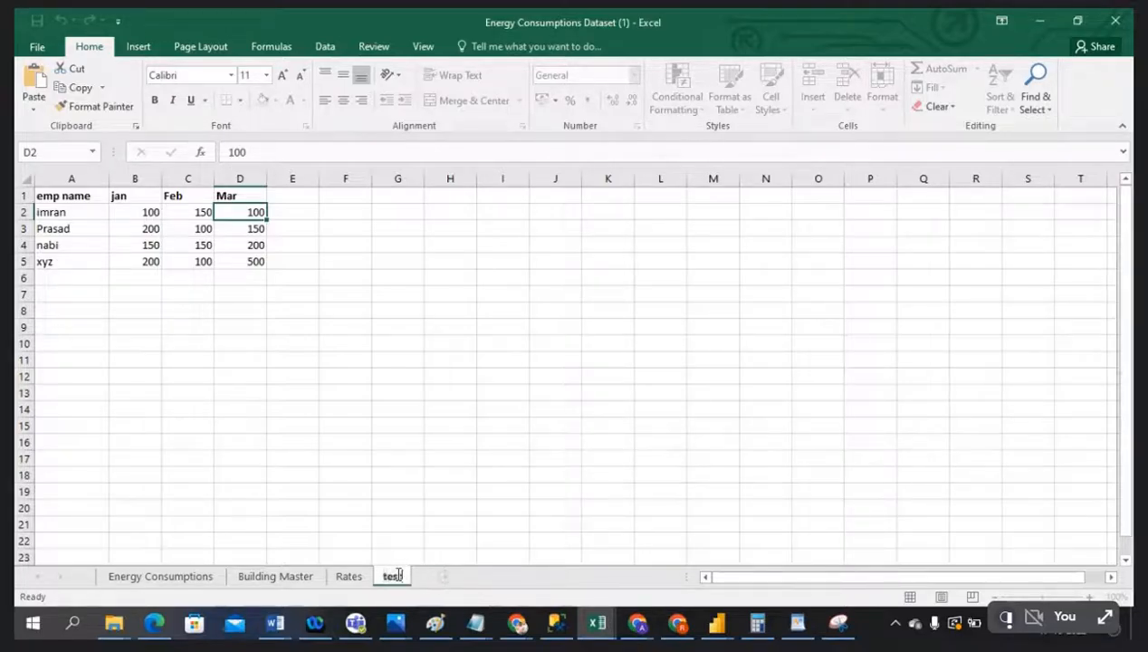
key("Return")
left_click(509, 510)
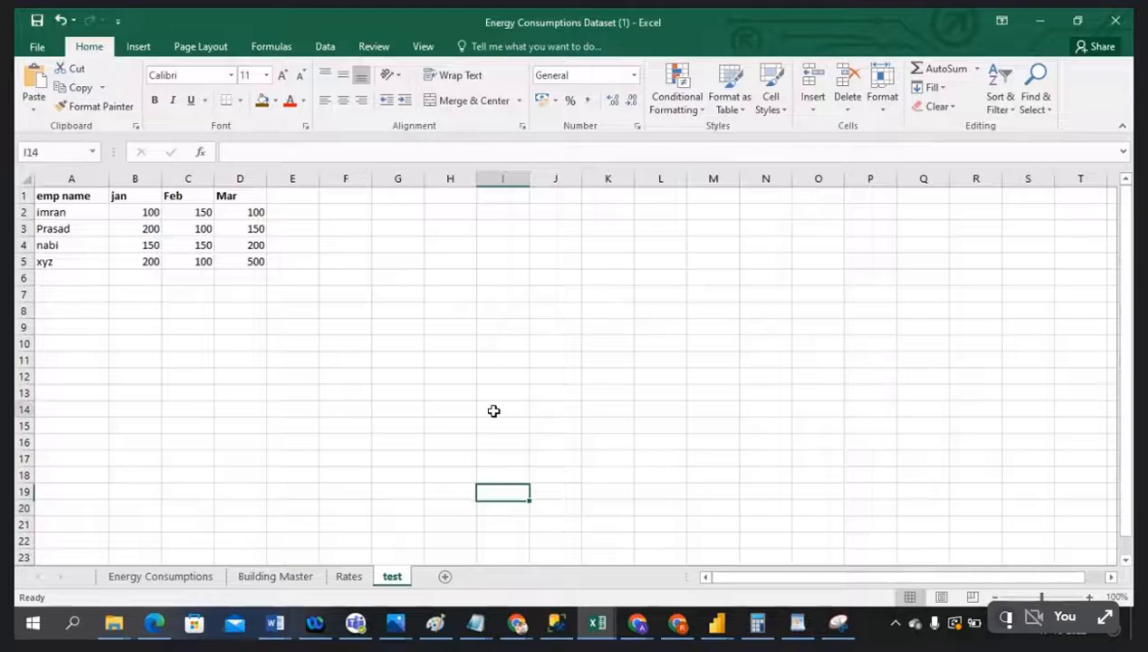
left_click(494, 411)
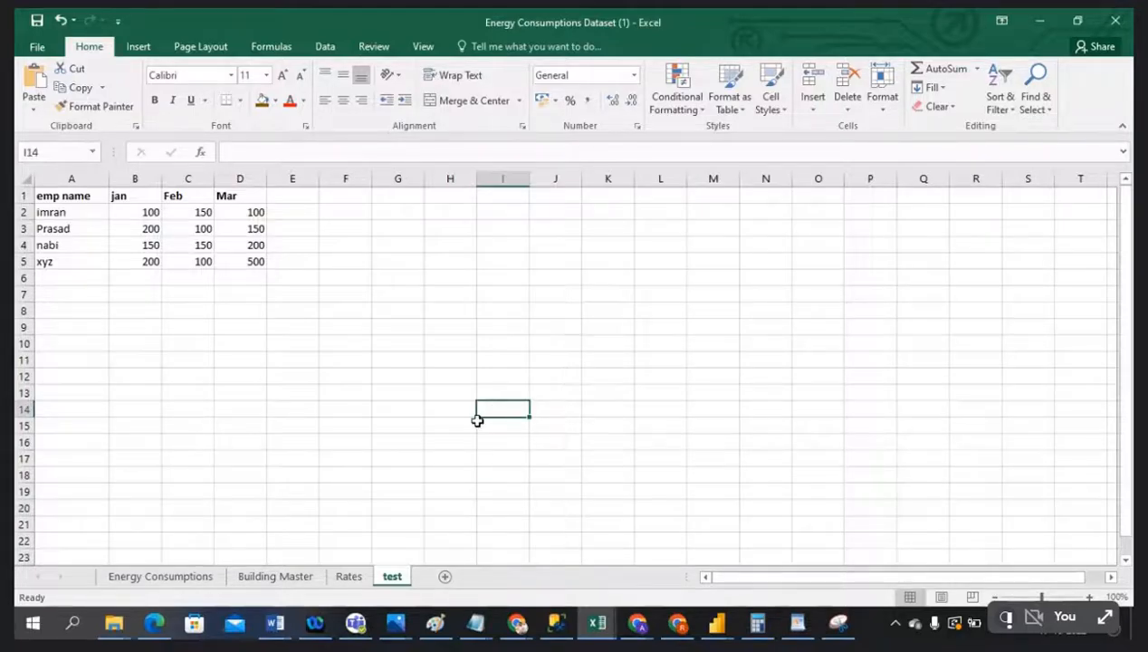
Switch to Power BI Desktop and close the untitled report without saving it
mouse_move(721, 625)
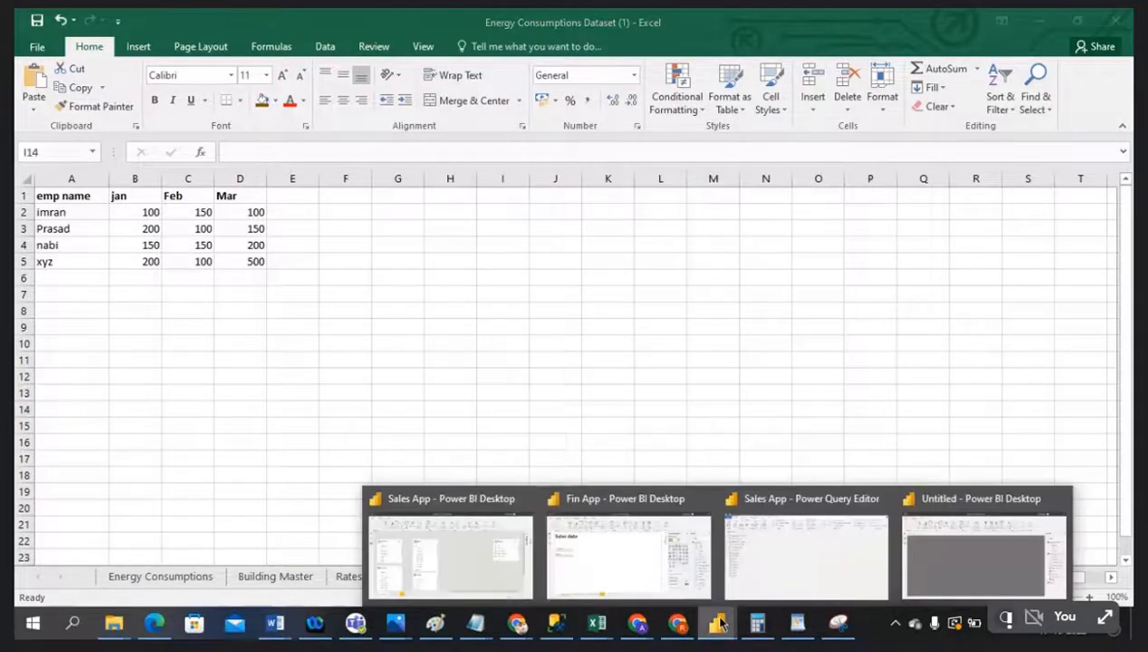
left_click(948, 571)
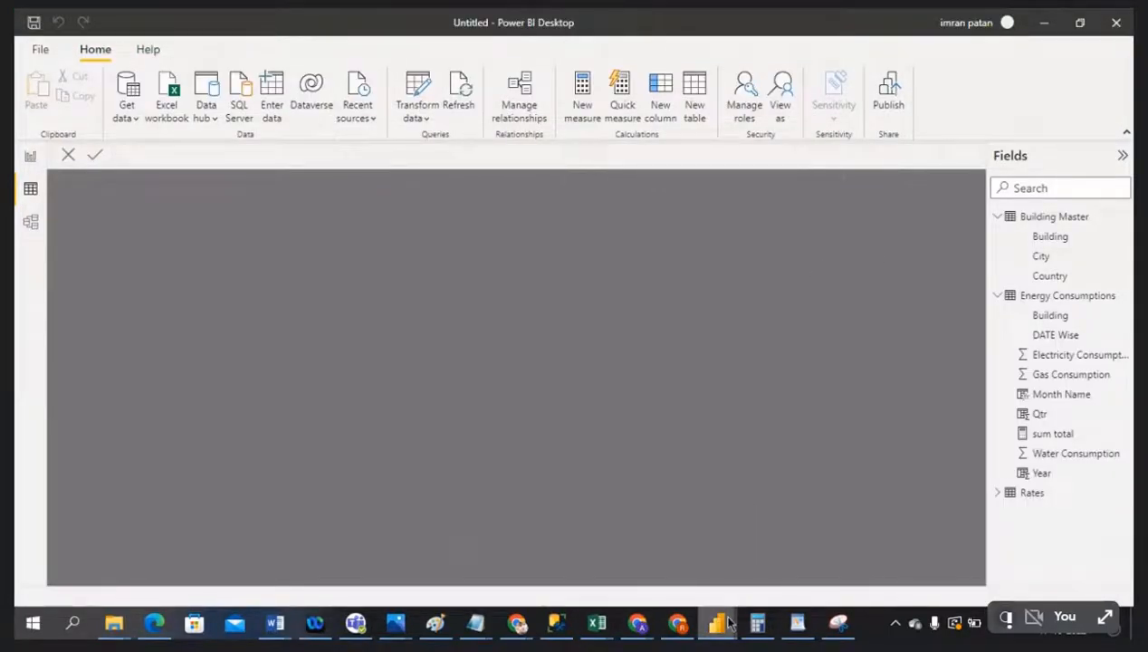
left_click(824, 577)
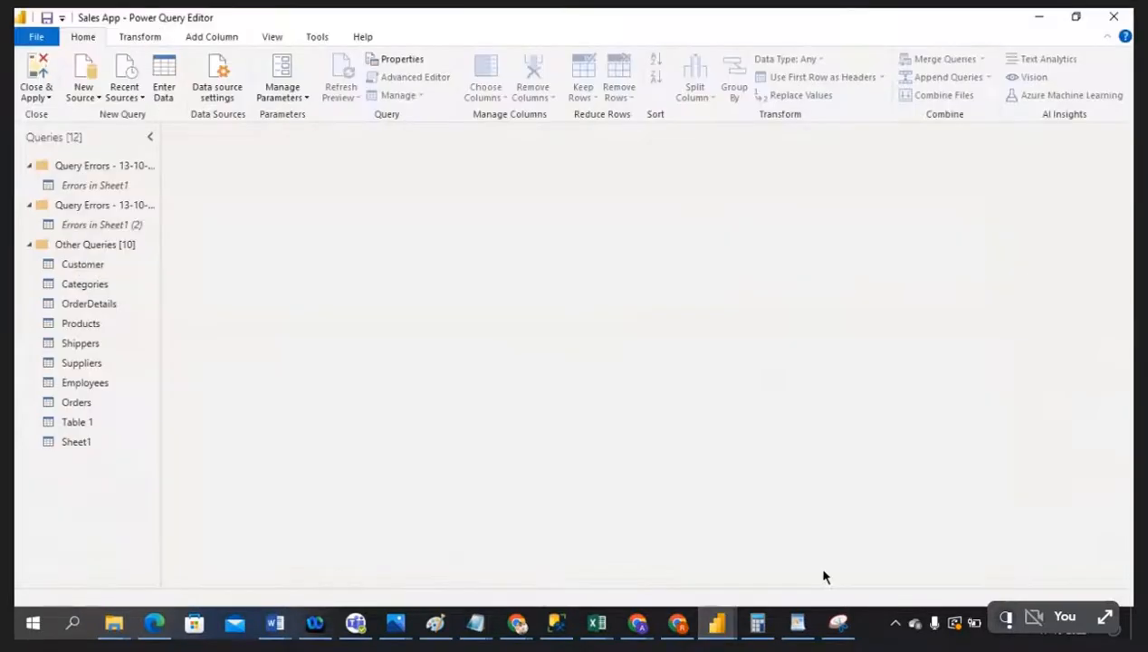
left_click(717, 623)
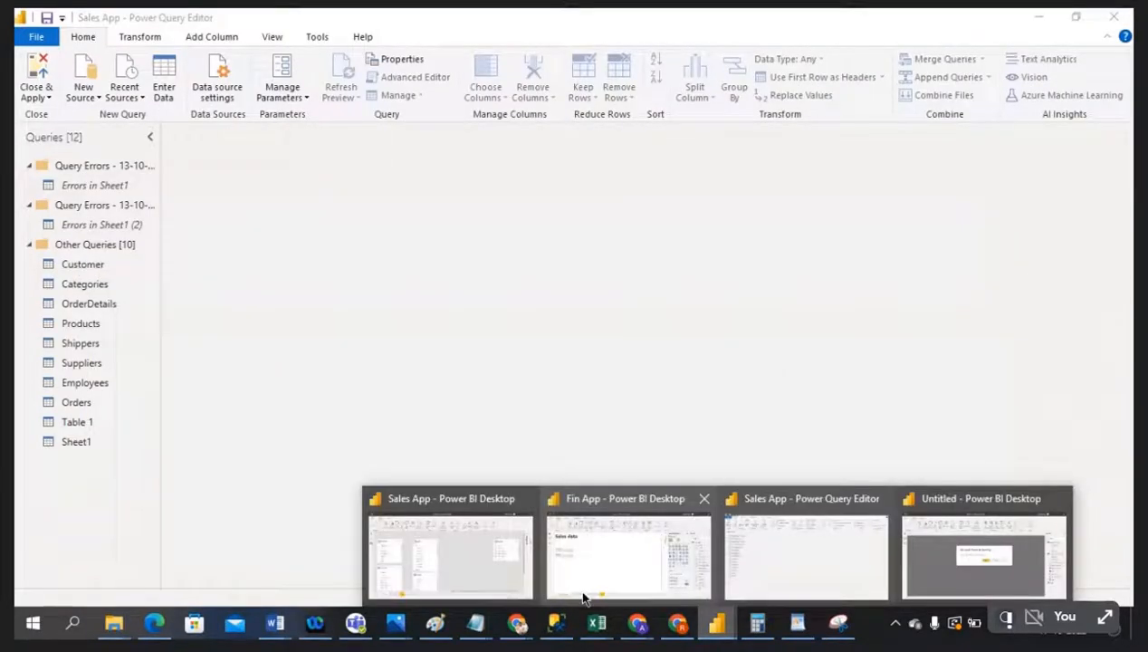
left_click(471, 571)
left_click(716, 624)
left_click(660, 576)
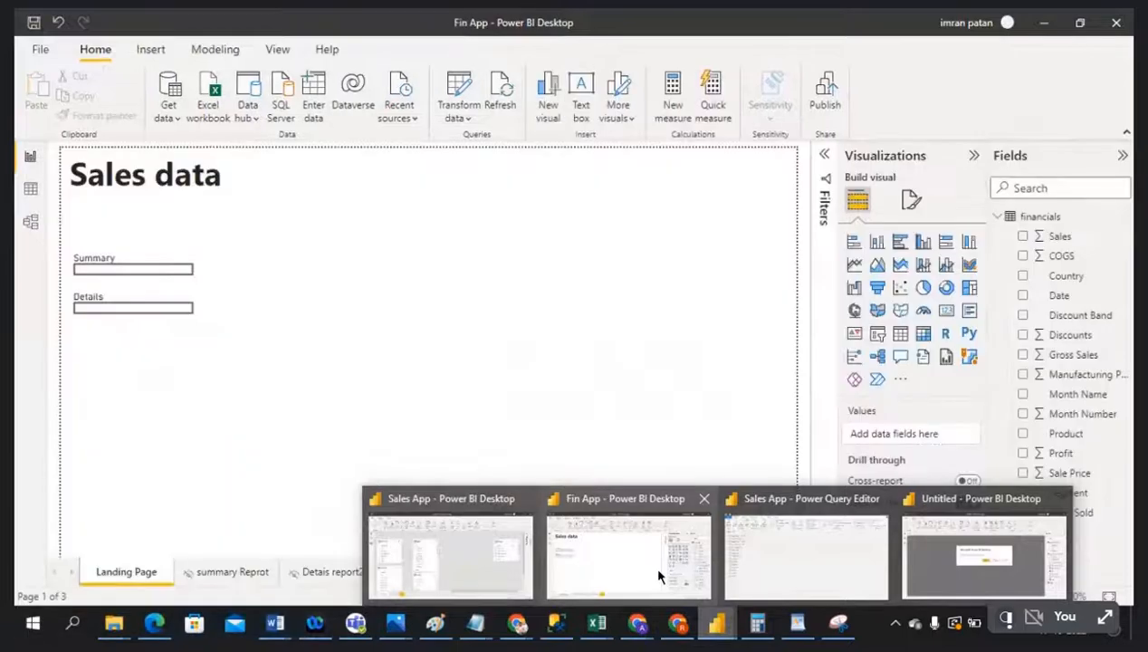
mouse_move(795, 570)
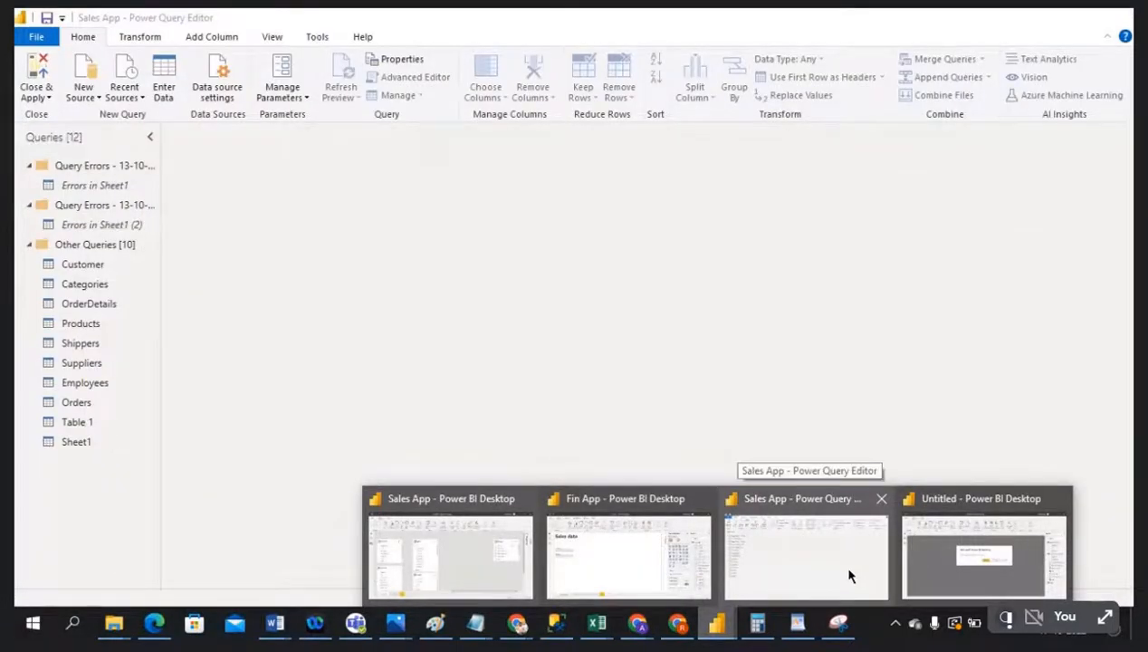
left_click(984, 557)
left_click(668, 345)
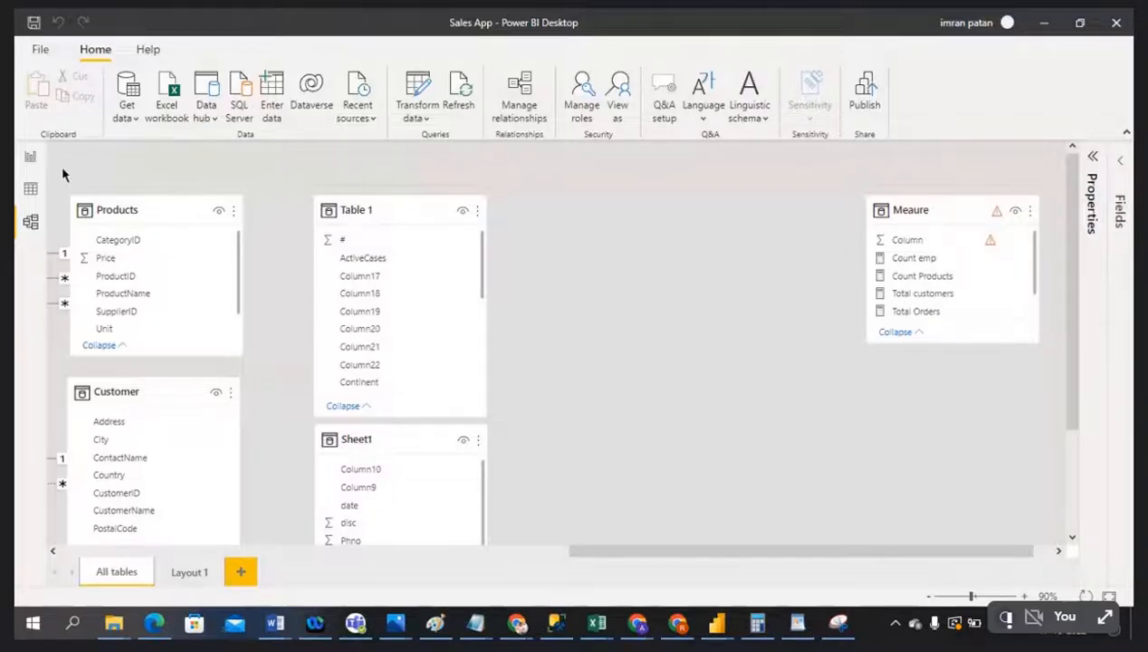
Show the Sales App file's report view and bring its Power Query Editor window to the front
left_click(31, 159)
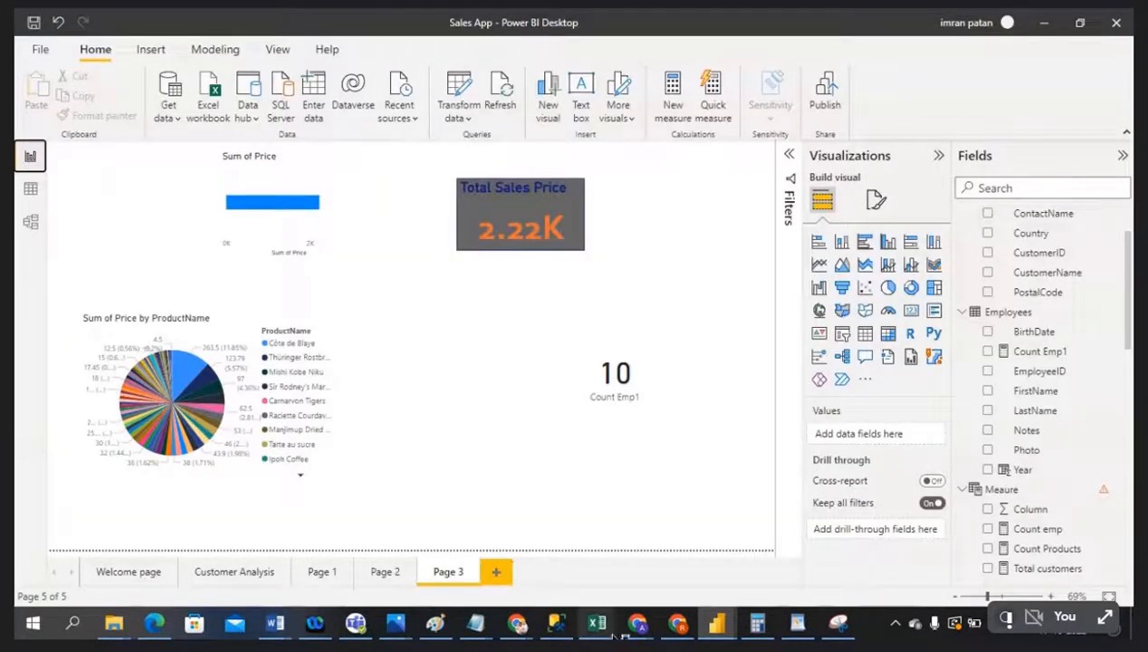
mouse_move(720, 626)
mouse_move(730, 577)
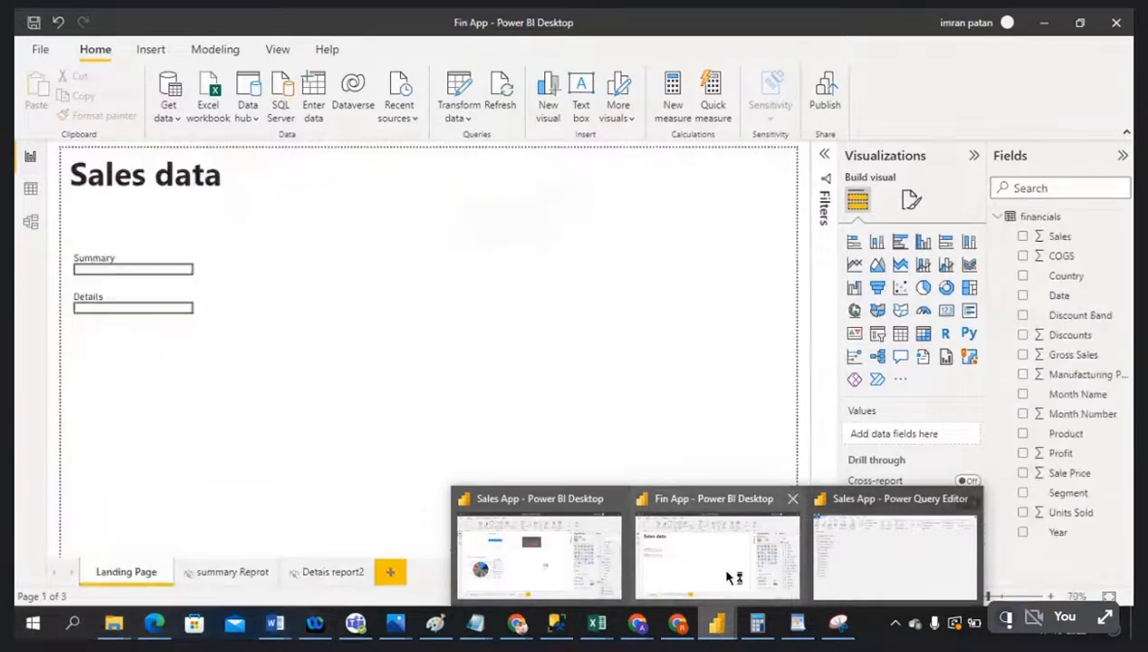
mouse_move(862, 578)
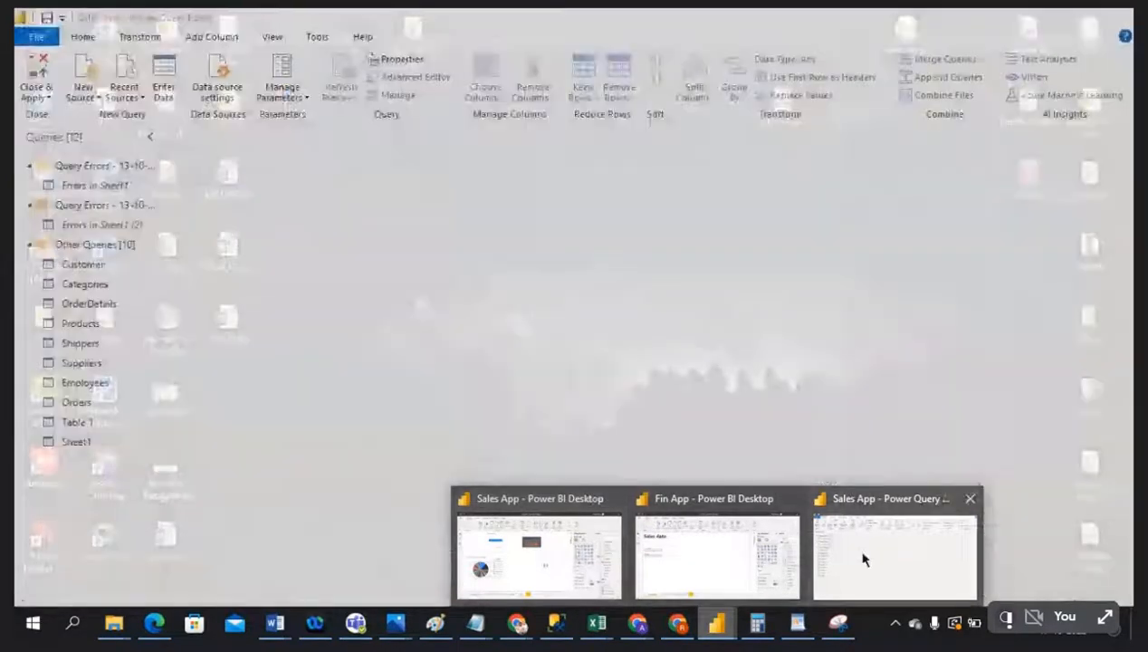
left_click(863, 559)
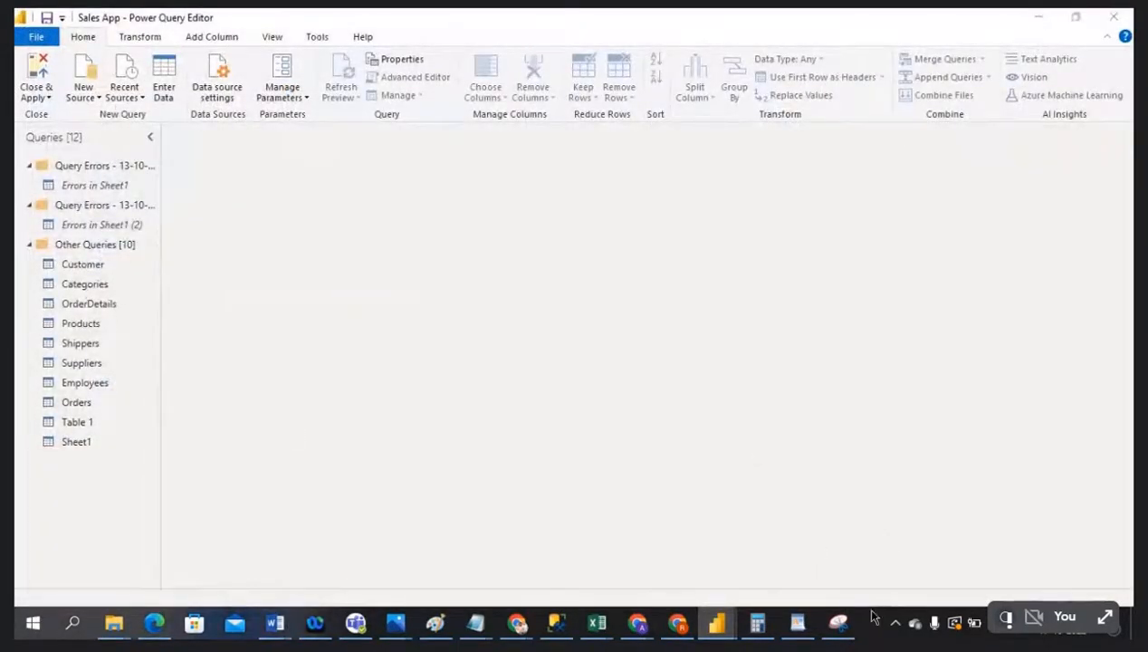
Launch a new instance of Power BI Desktop
left_click(716, 627)
right_click(715, 627)
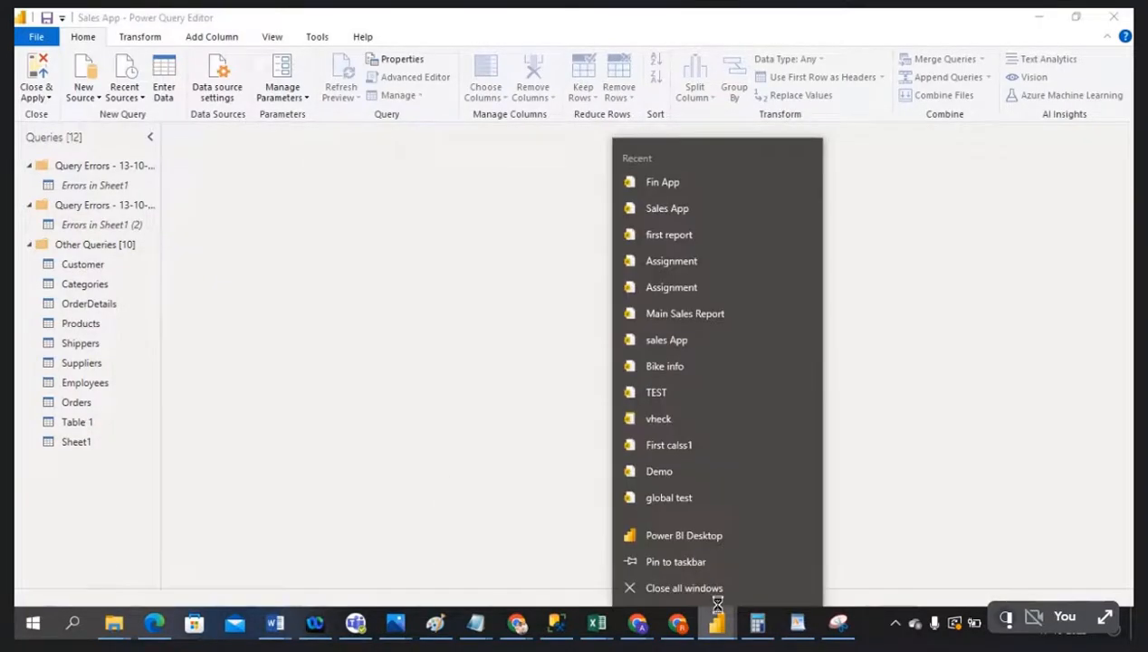
left_click(699, 534)
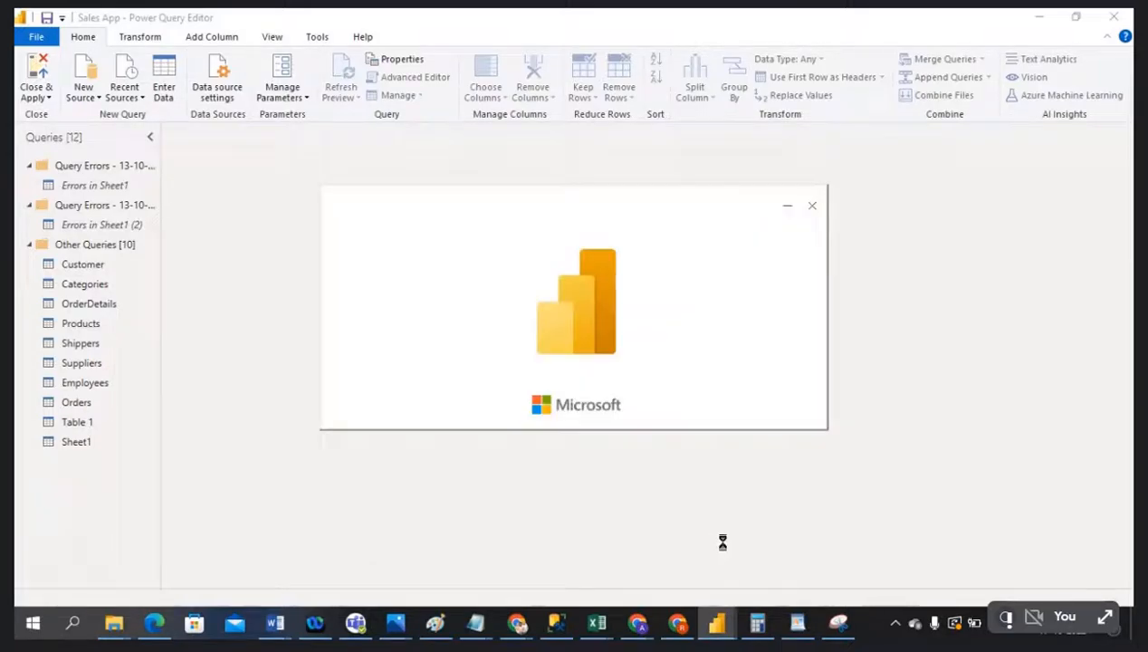
Switch to the Excel workbook and review the test sheet's emp name, jan, Feb and Mar columns
mouse_move(597, 623)
left_click(774, 594)
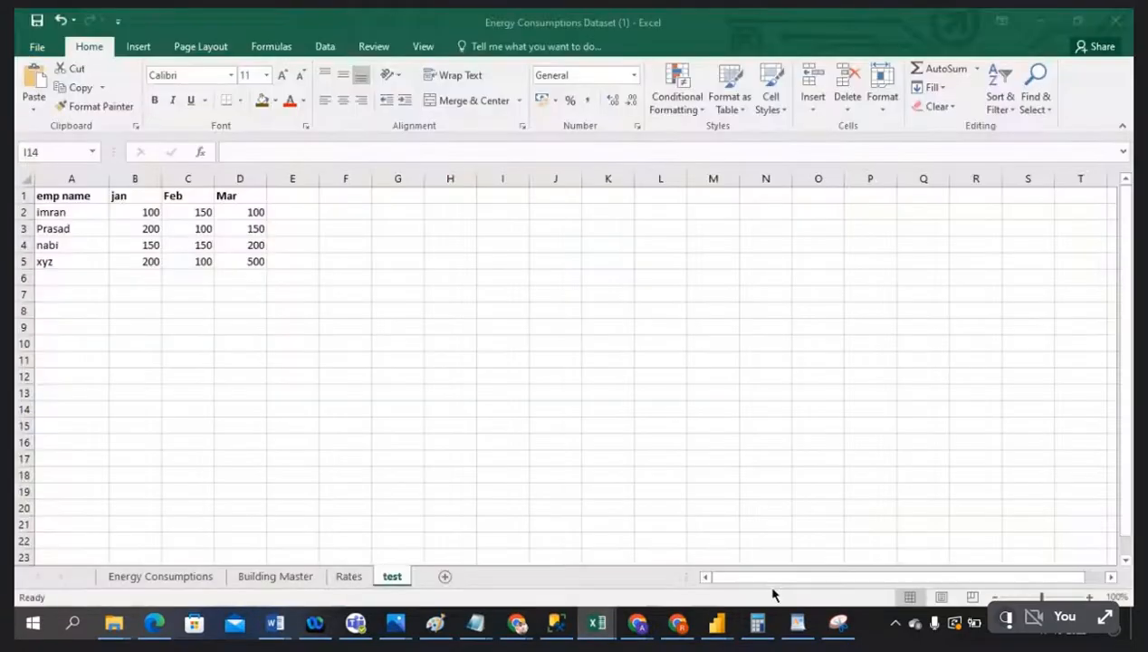
left_click(59, 200)
key("ctrl+a")
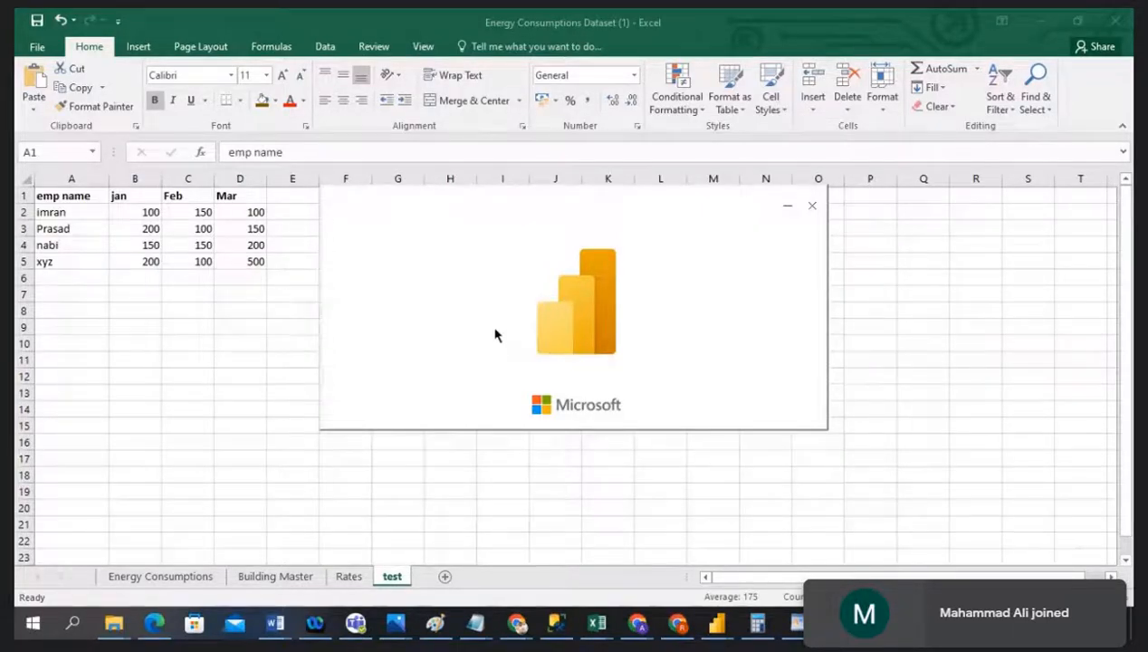
left_click(209, 295)
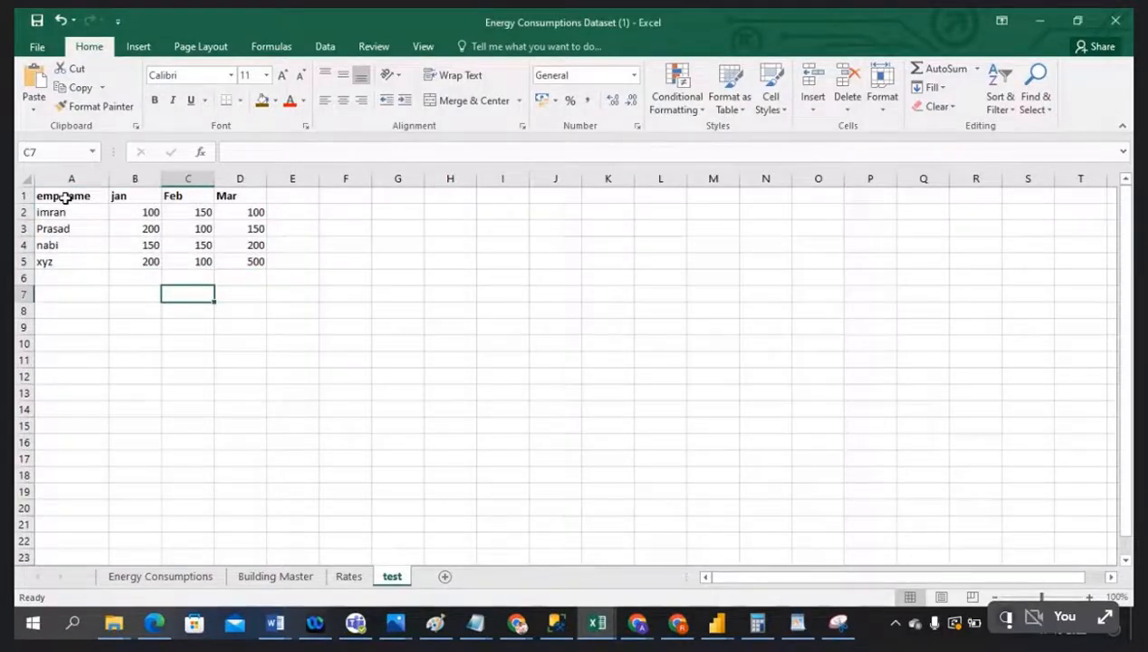
left_click_drag(65, 197, 256, 260)
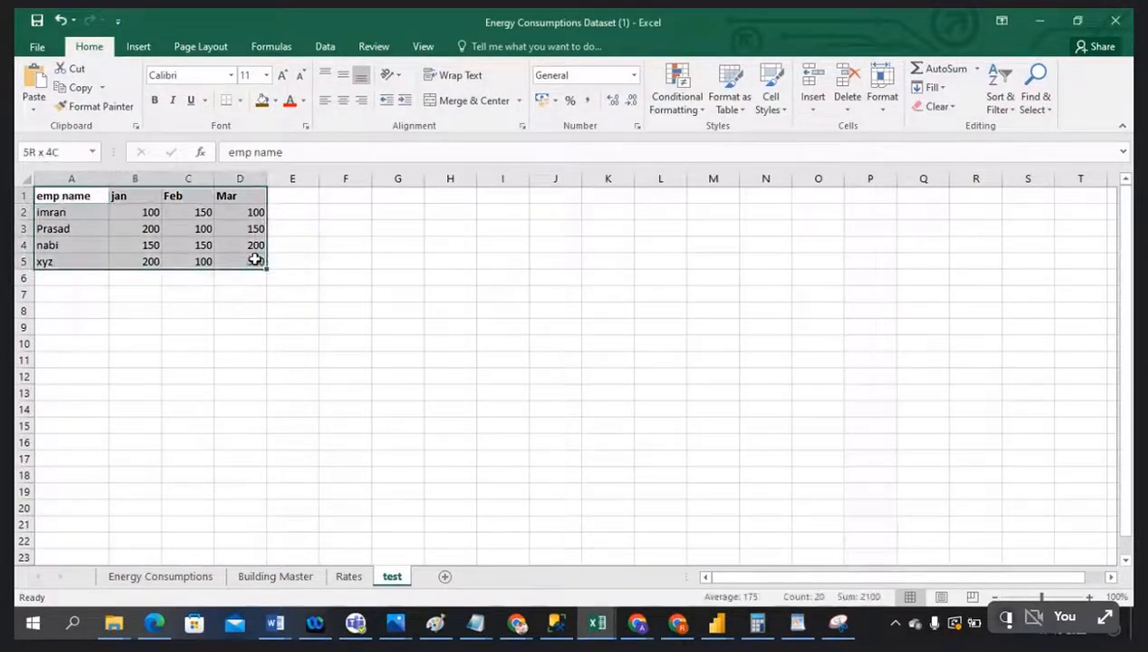
left_click(310, 326)
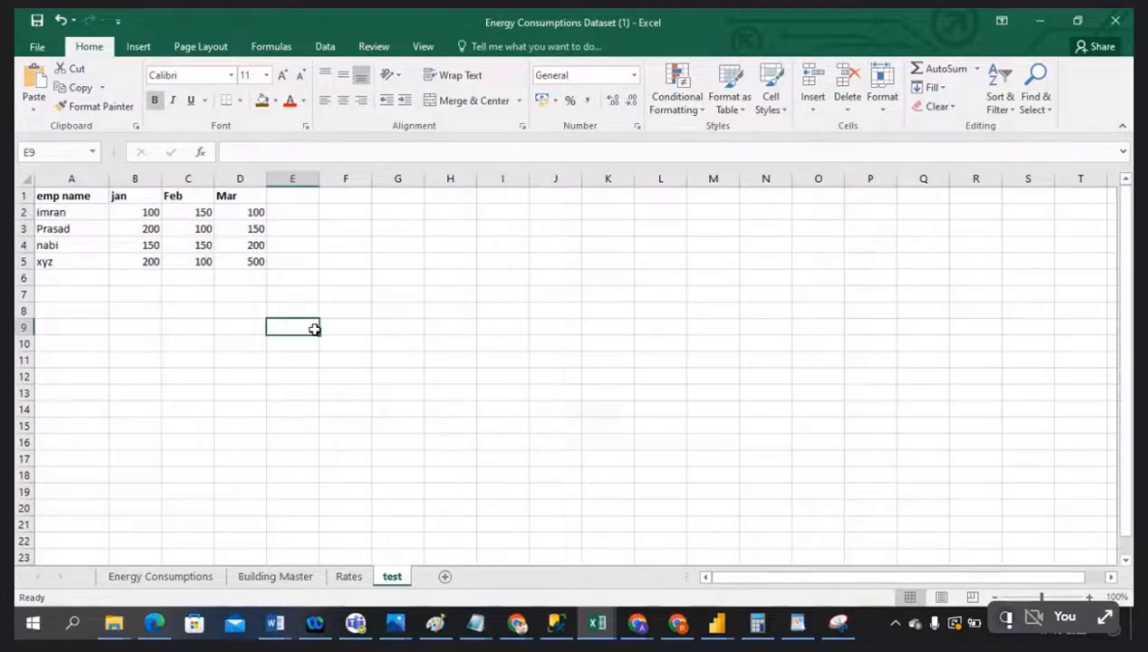
left_click(67, 198)
left_click(121, 196)
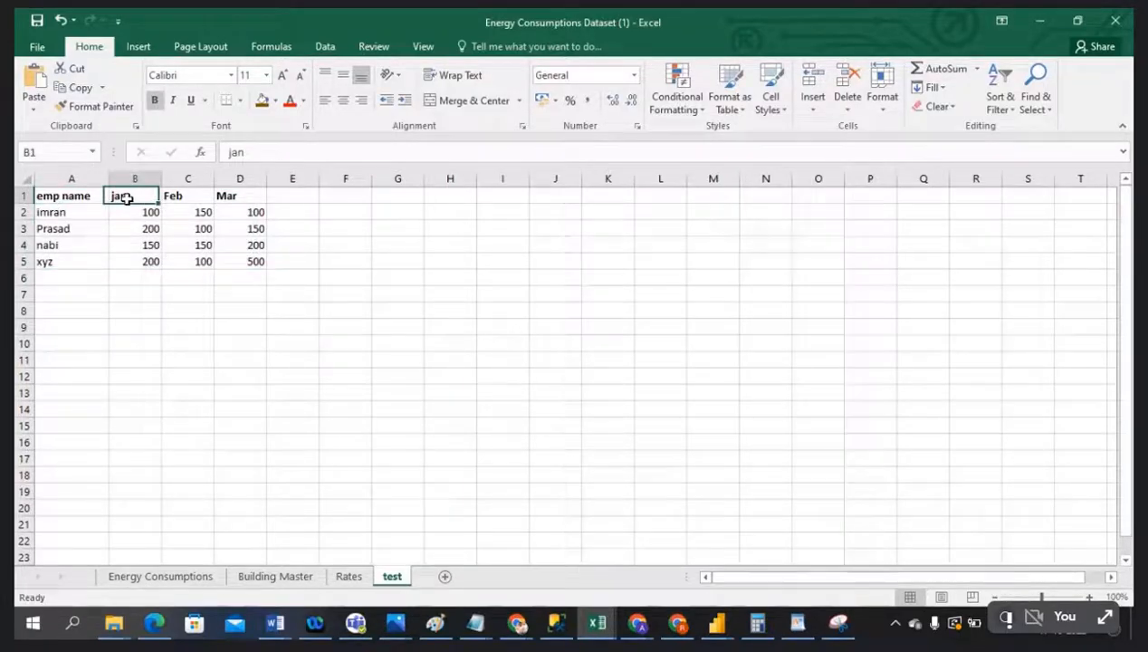
left_click(181, 197)
left_click(246, 196)
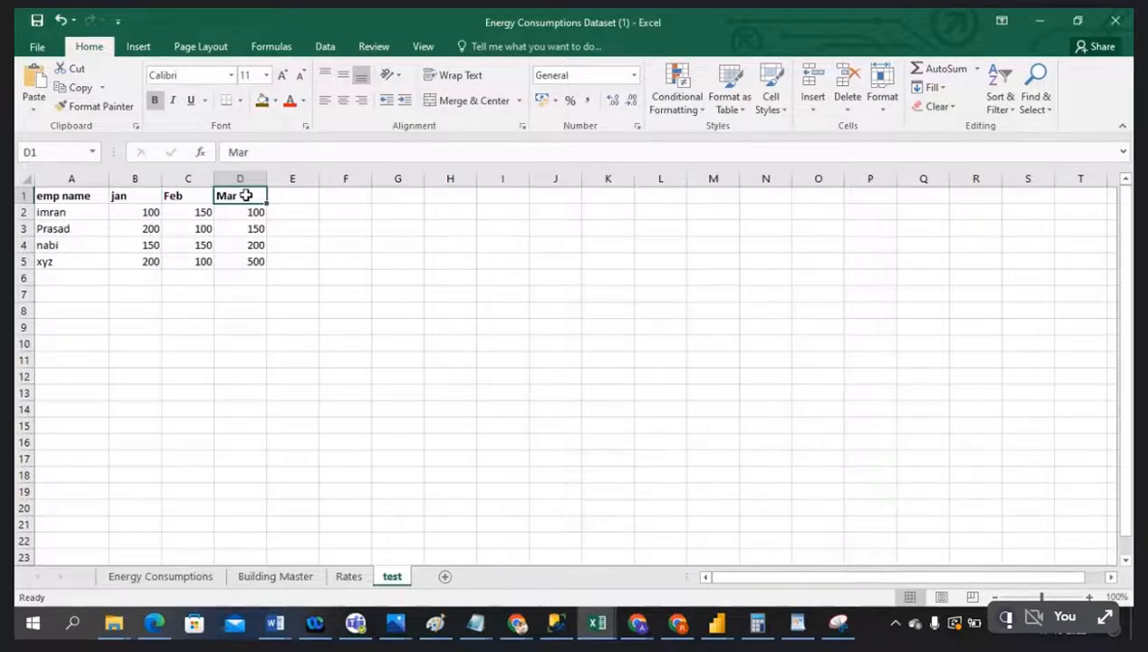
left_click(87, 201)
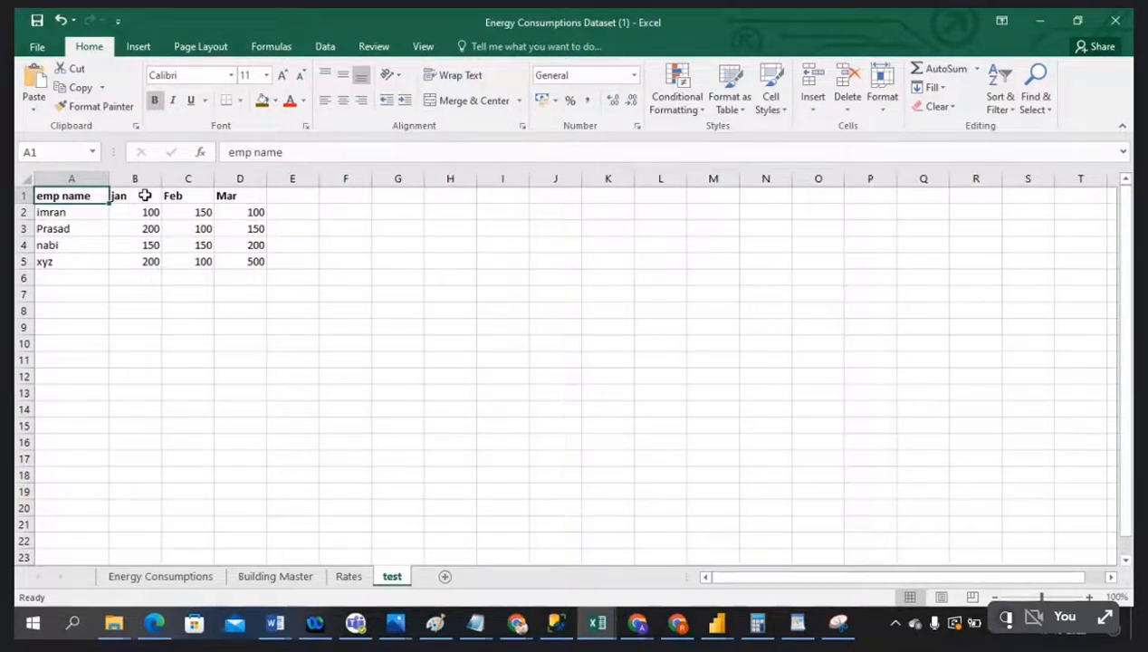
left_click(144, 180)
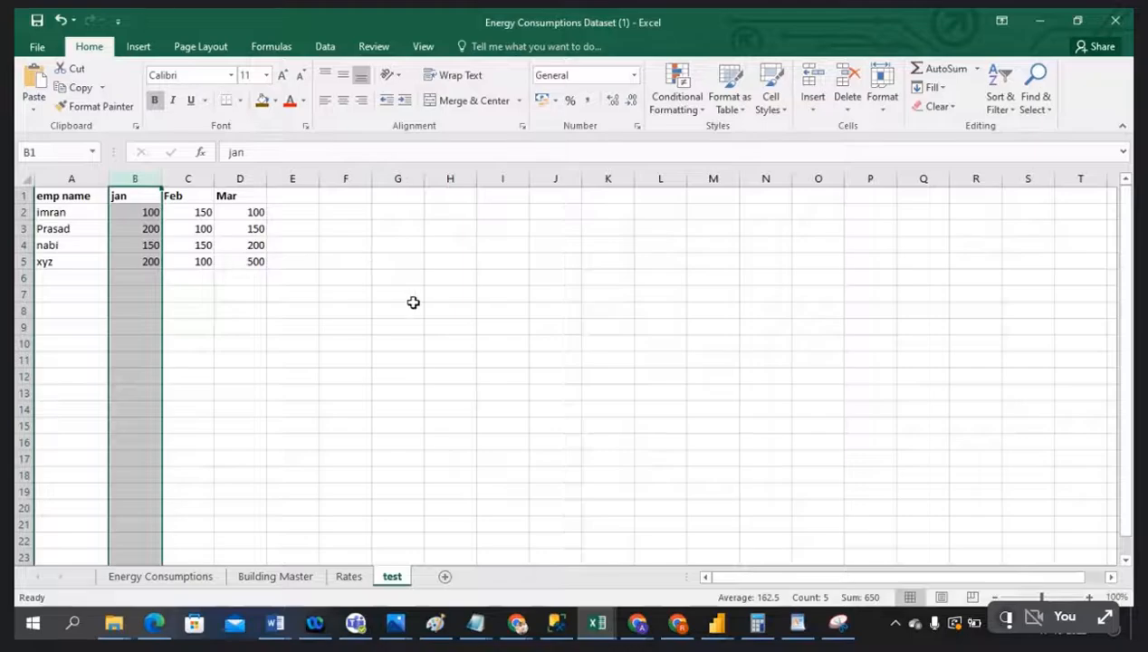
Switch to the new Power BI Desktop report, dismiss its start screen and connect to the Energy Consumptions Dataset (1) Excel workbook from Downloads
key("alt+Tab")
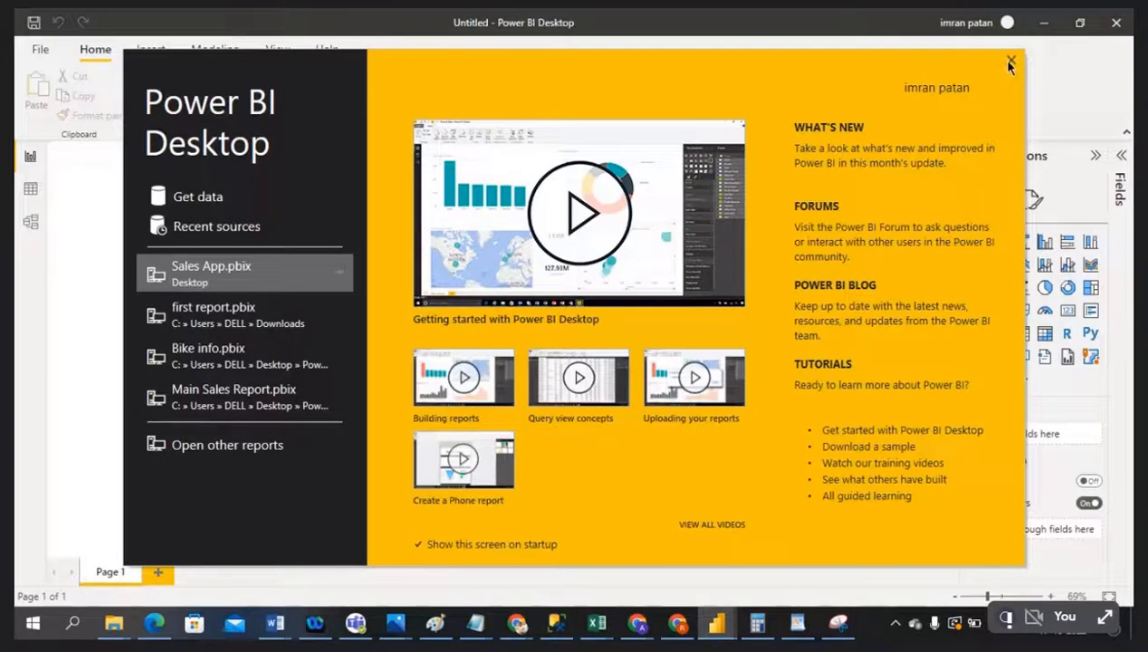
left_click(1011, 63)
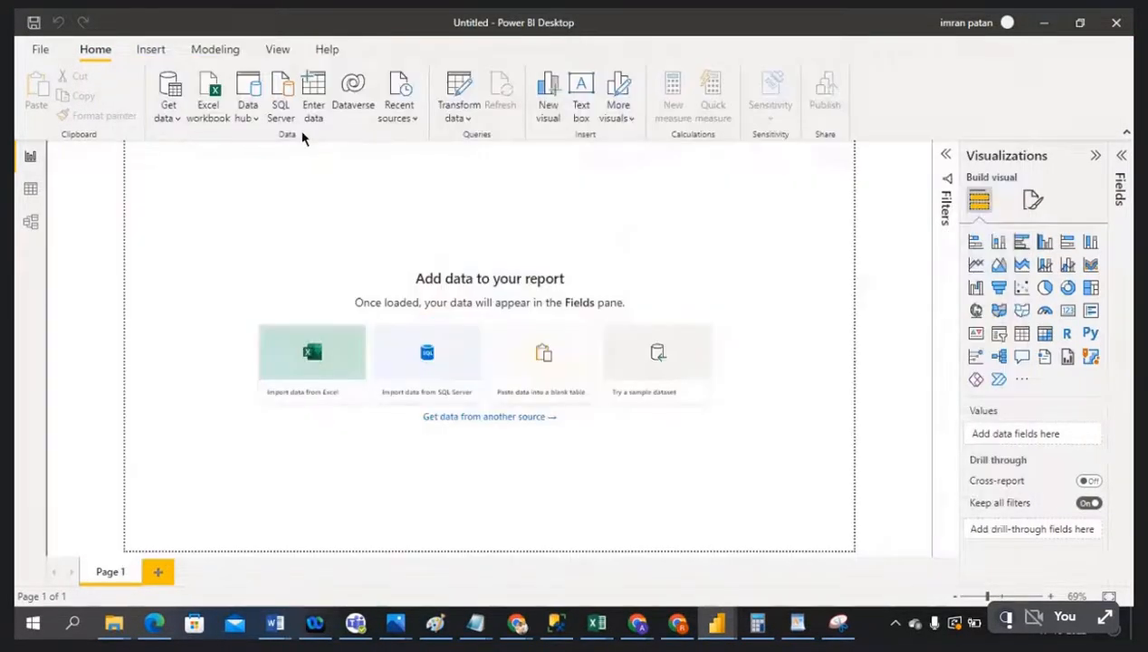
left_click(178, 123)
left_click(207, 174)
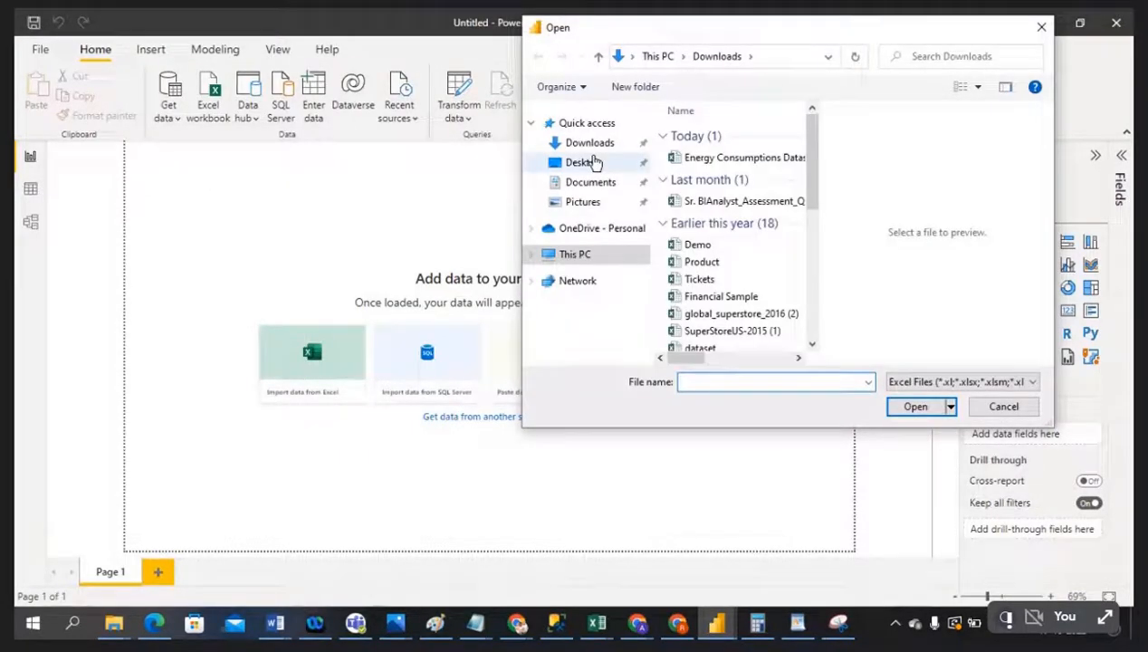
left_click(780, 159)
left_click(910, 406)
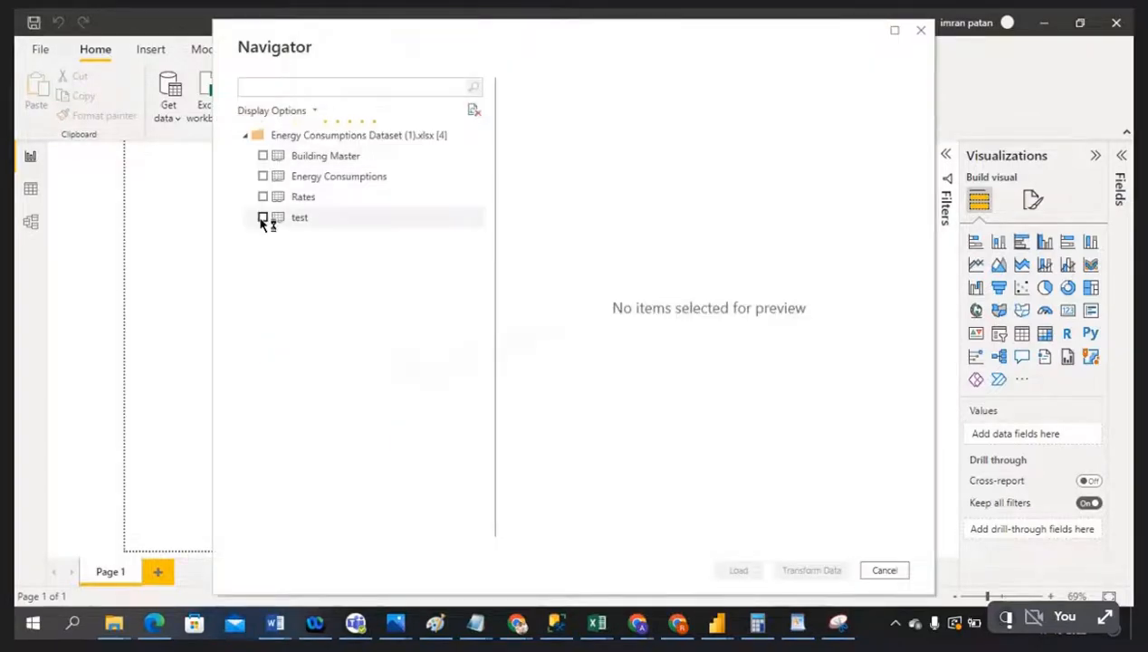
Load the workbook's test sheet into the report and expand the test table's field list
left_click(262, 220)
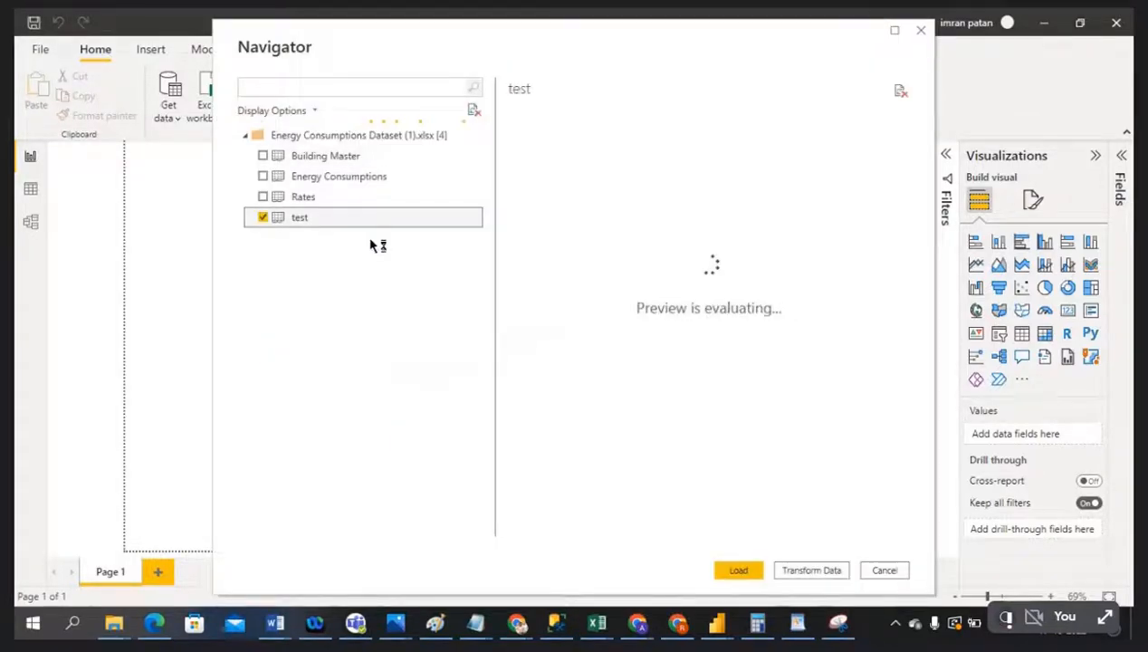
left_click(744, 570)
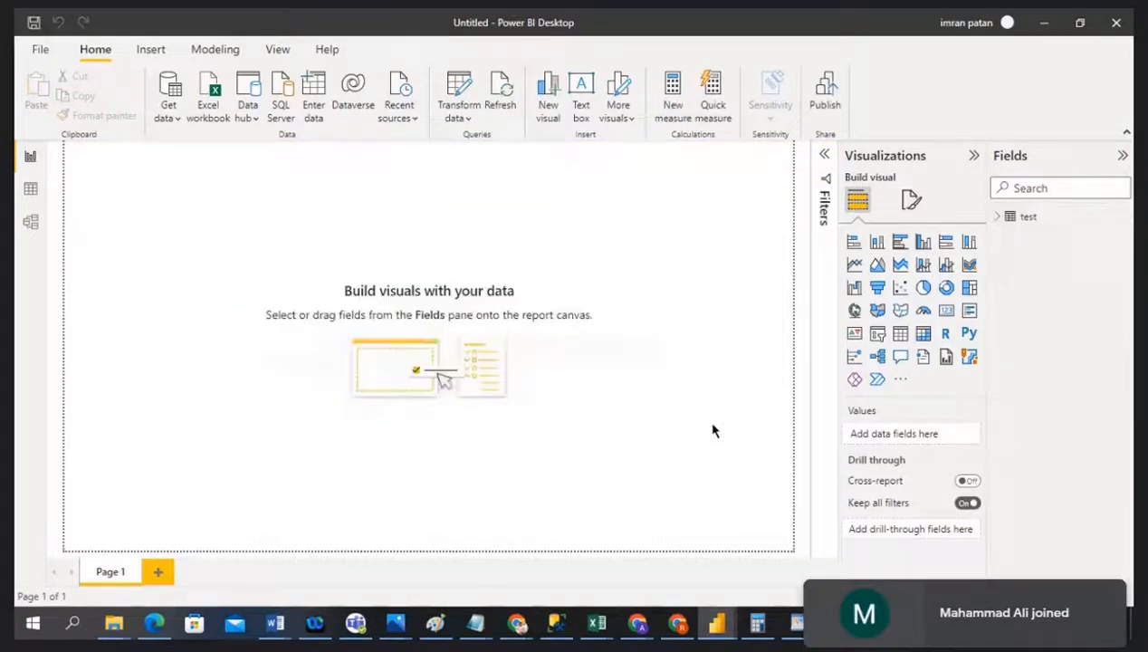
left_click(1004, 224)
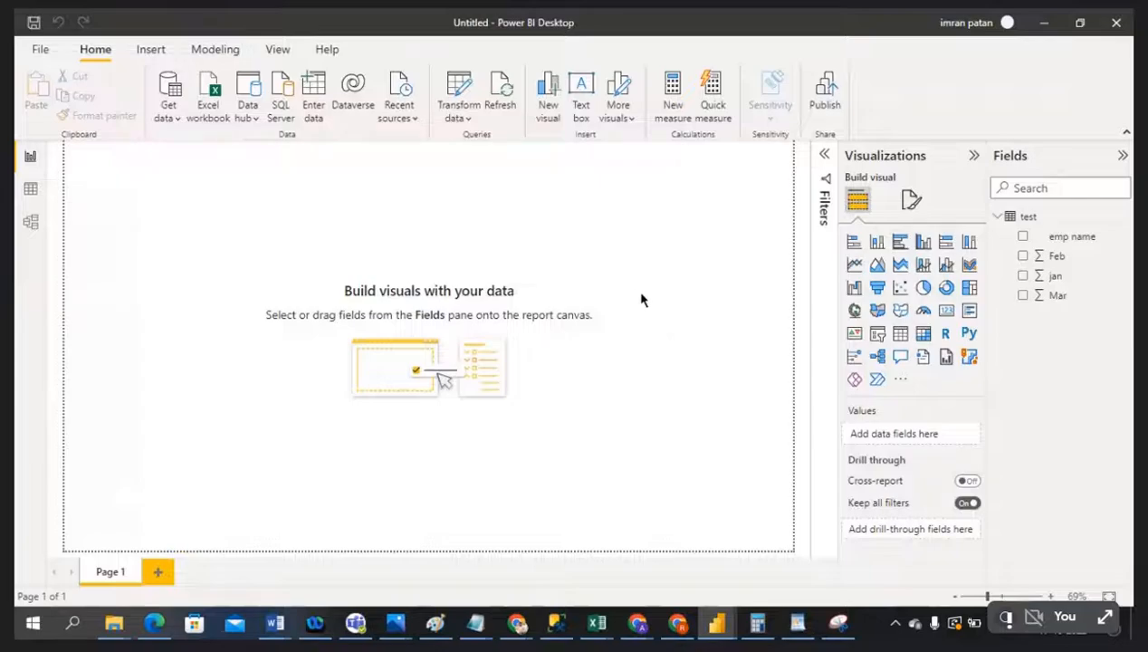
Add an empty stacked bar chart to Page 1, move it slightly inward from the page corner and enlarge it
left_click(854, 244)
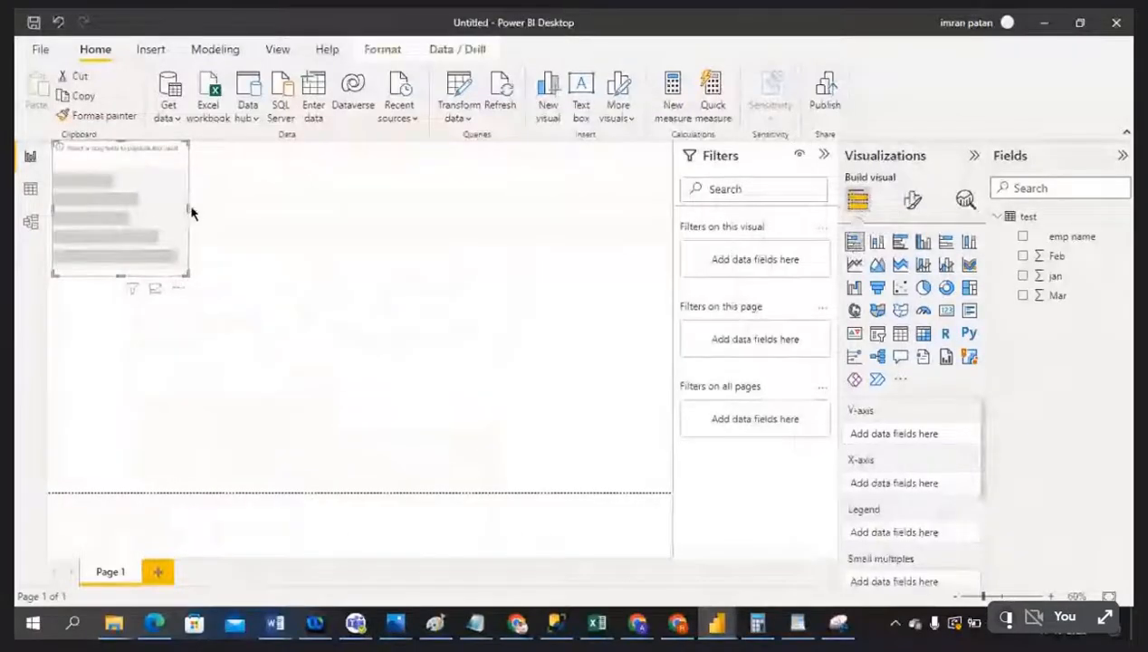
left_click_drag(189, 207, 265, 208)
left_click_drag(148, 227, 184, 276)
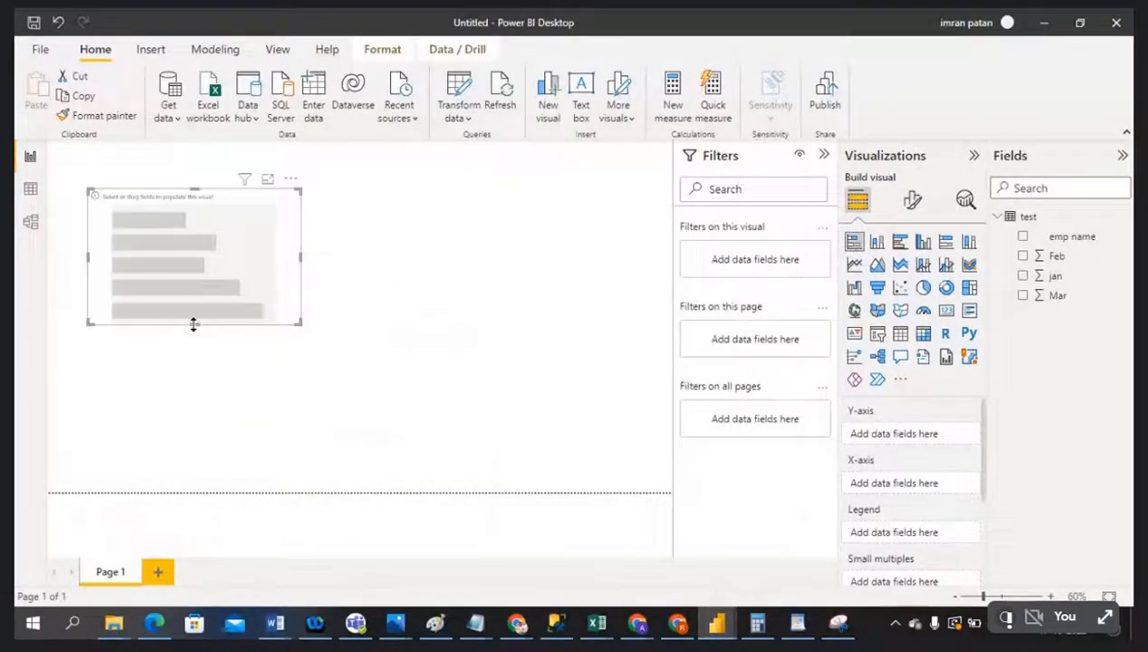
left_click_drag(193, 324, 207, 360)
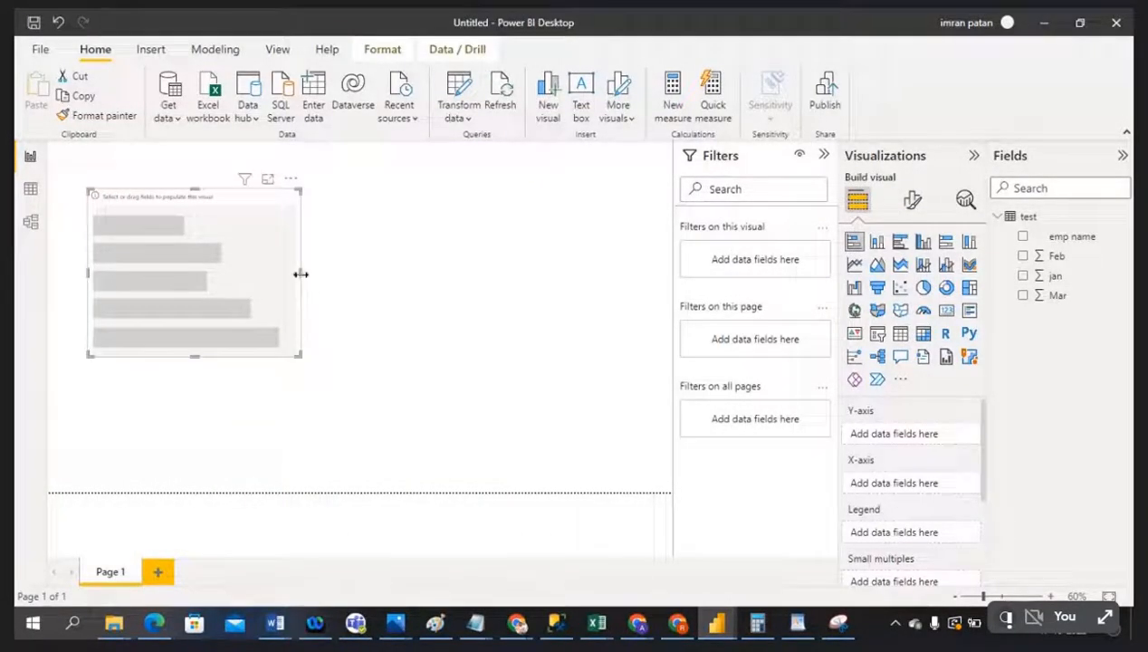
left_click_drag(300, 271, 376, 276)
left_click(461, 281)
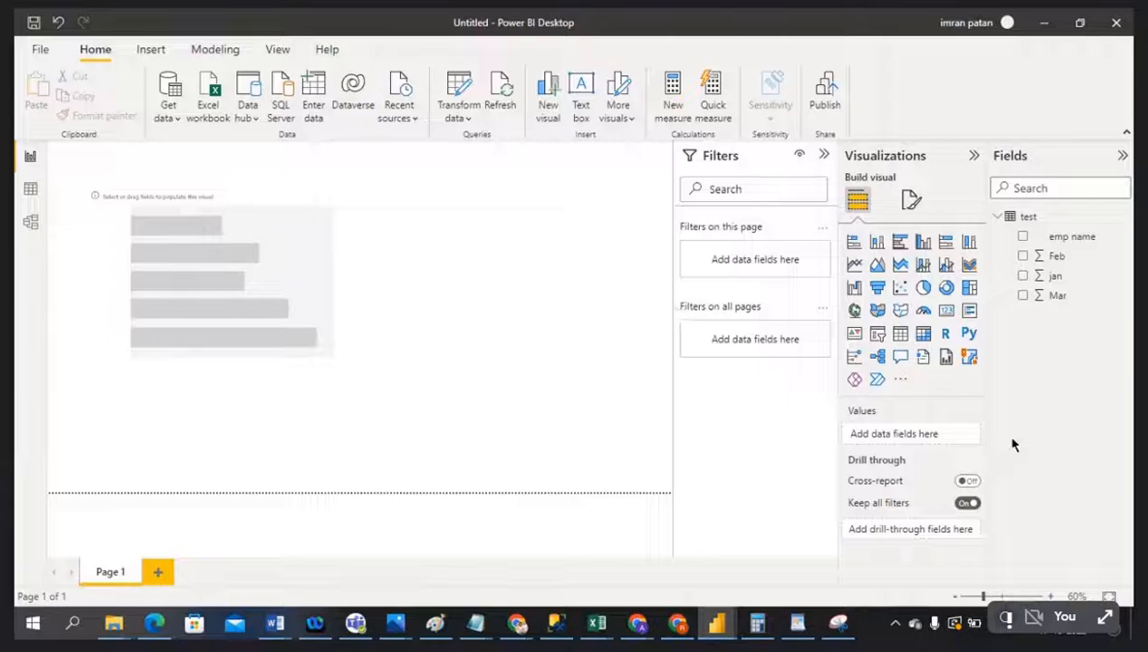
left_click(1024, 237)
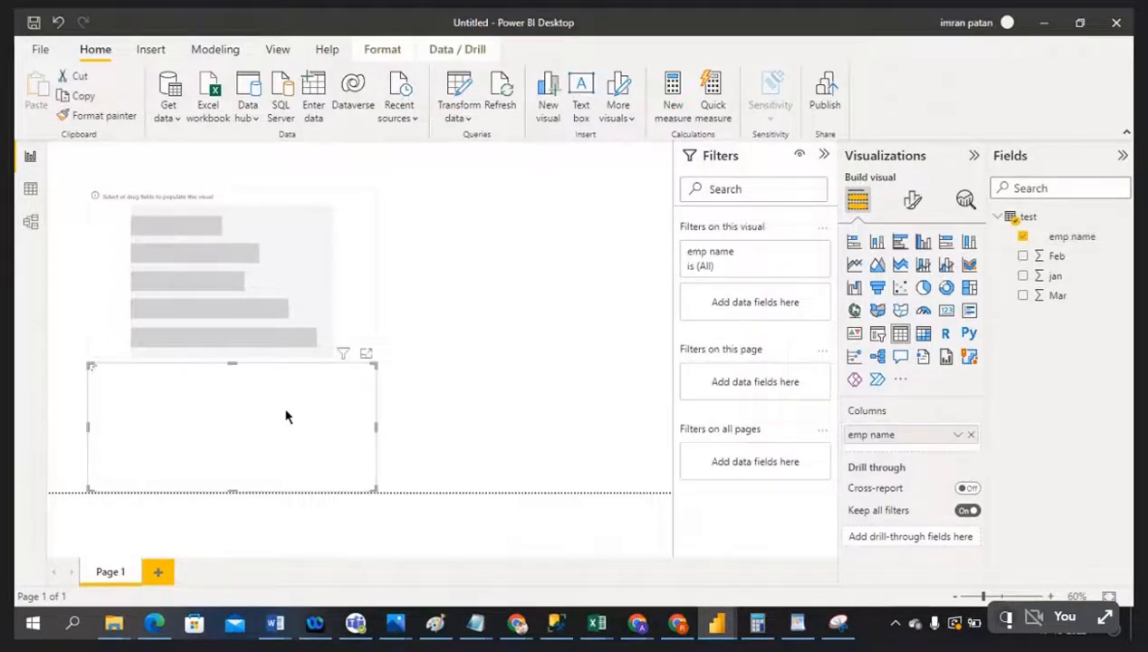
left_click(369, 208)
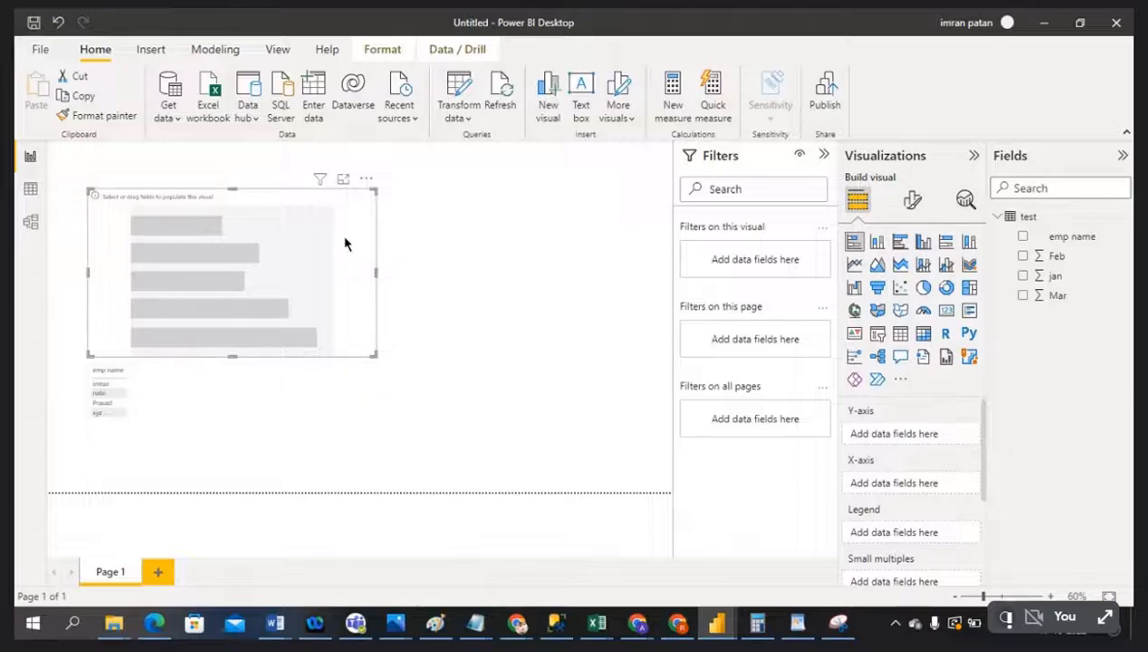
left_click(284, 412)
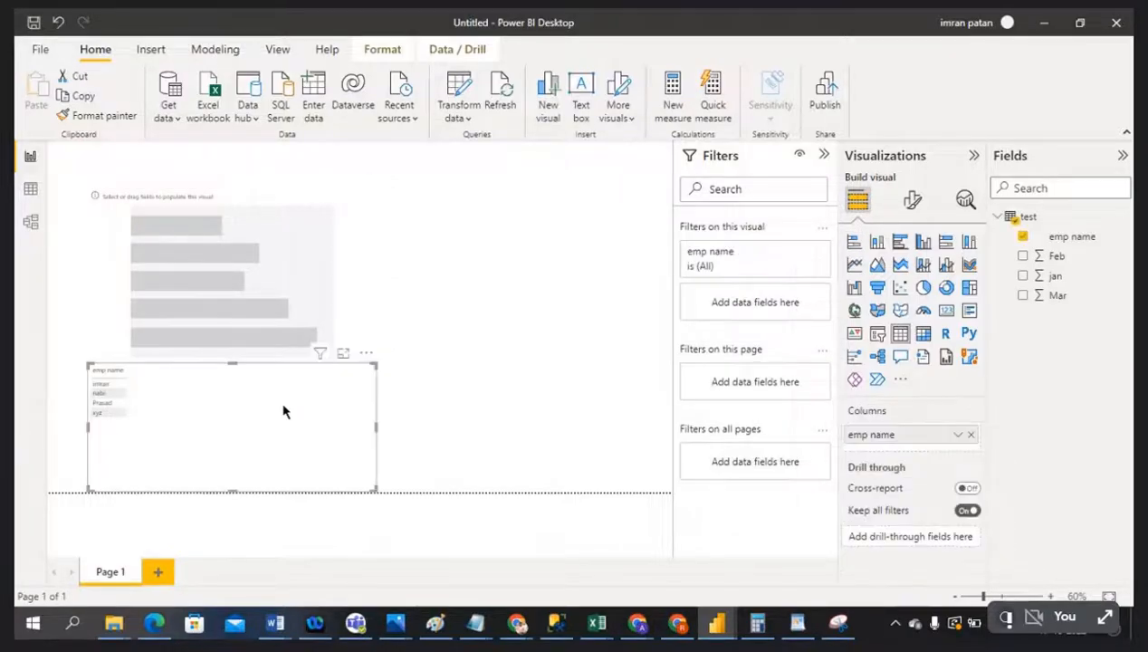
key("Delete")
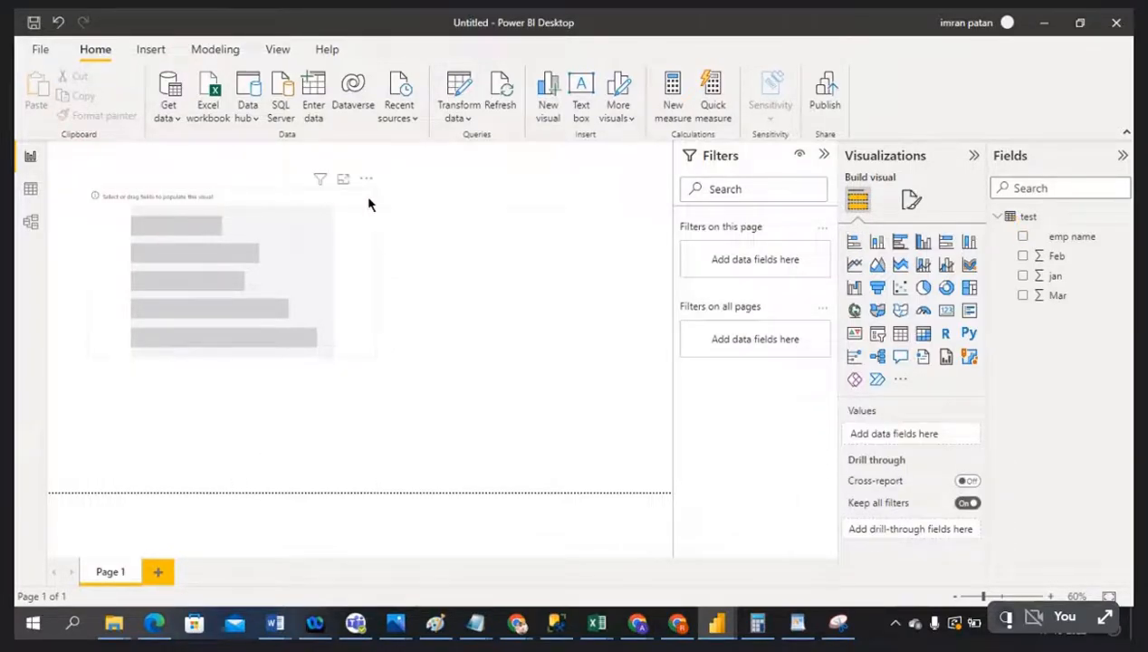
Plot Feb by emp name in the stacked bar chart and inspect each employee's bar value
left_click(369, 205)
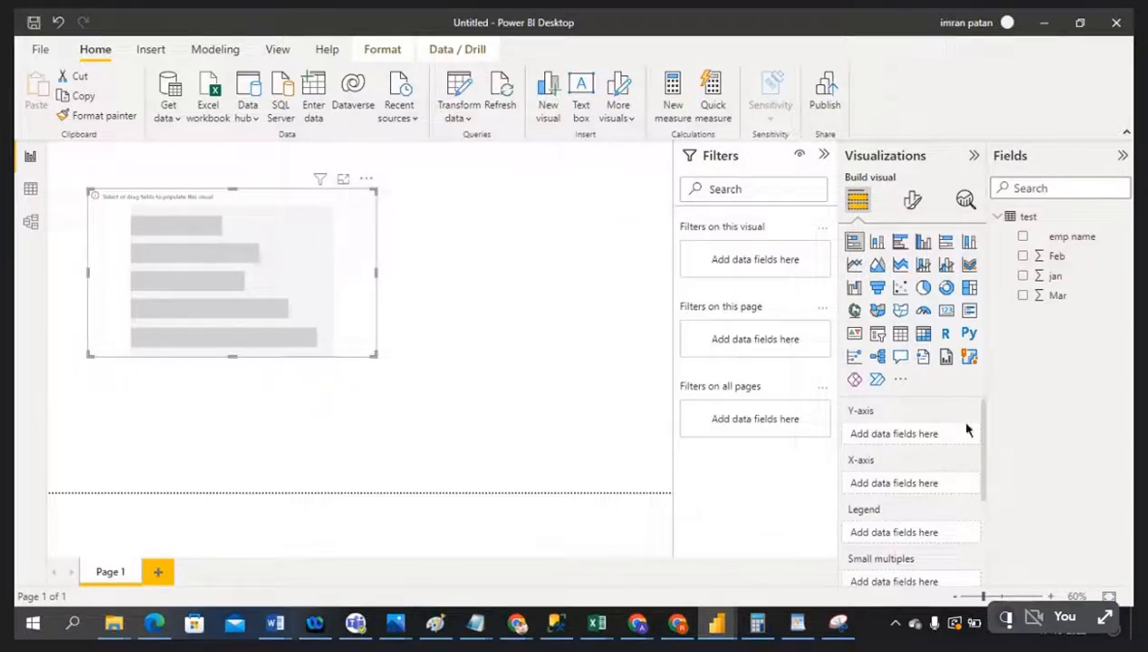
left_click(1023, 236)
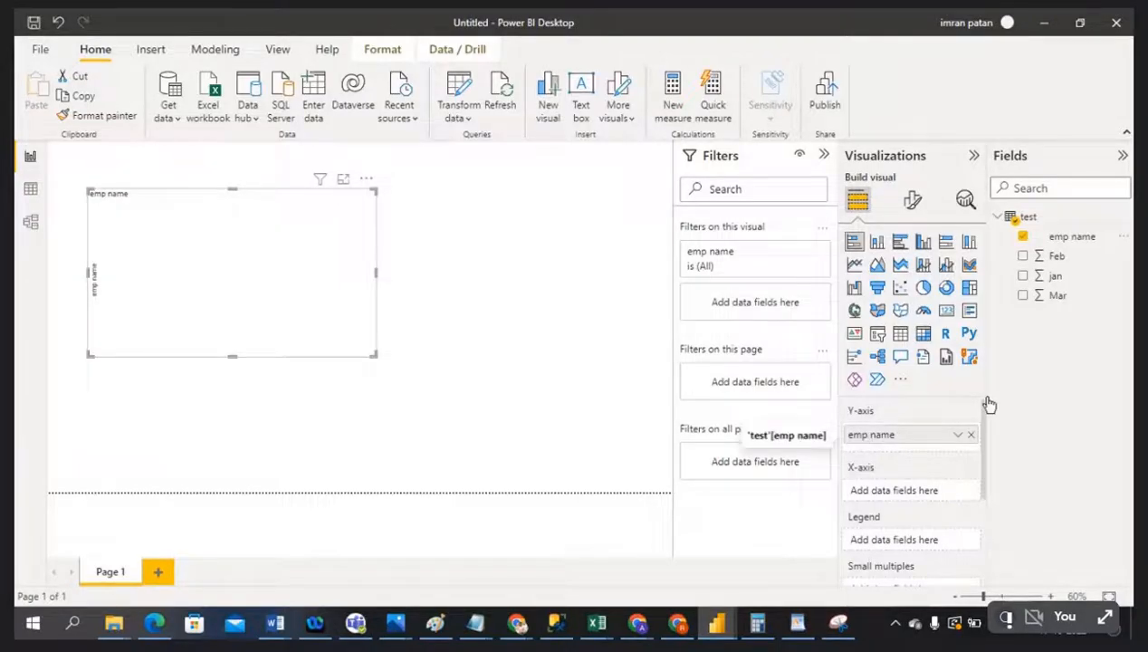
left_click(1024, 259)
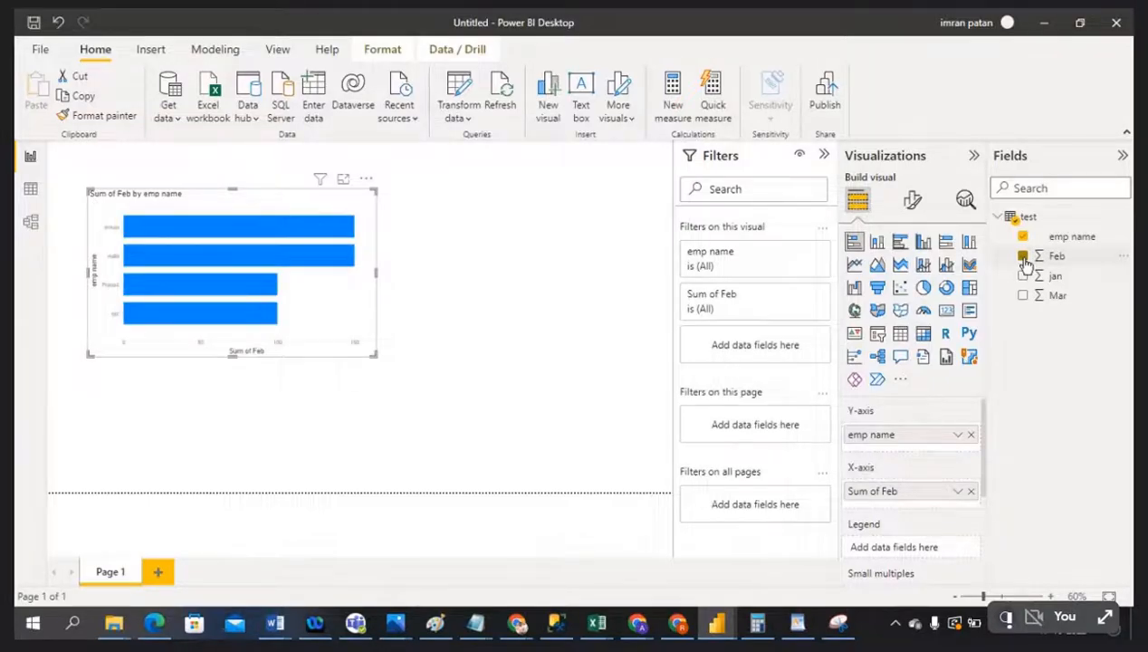
mouse_move(148, 234)
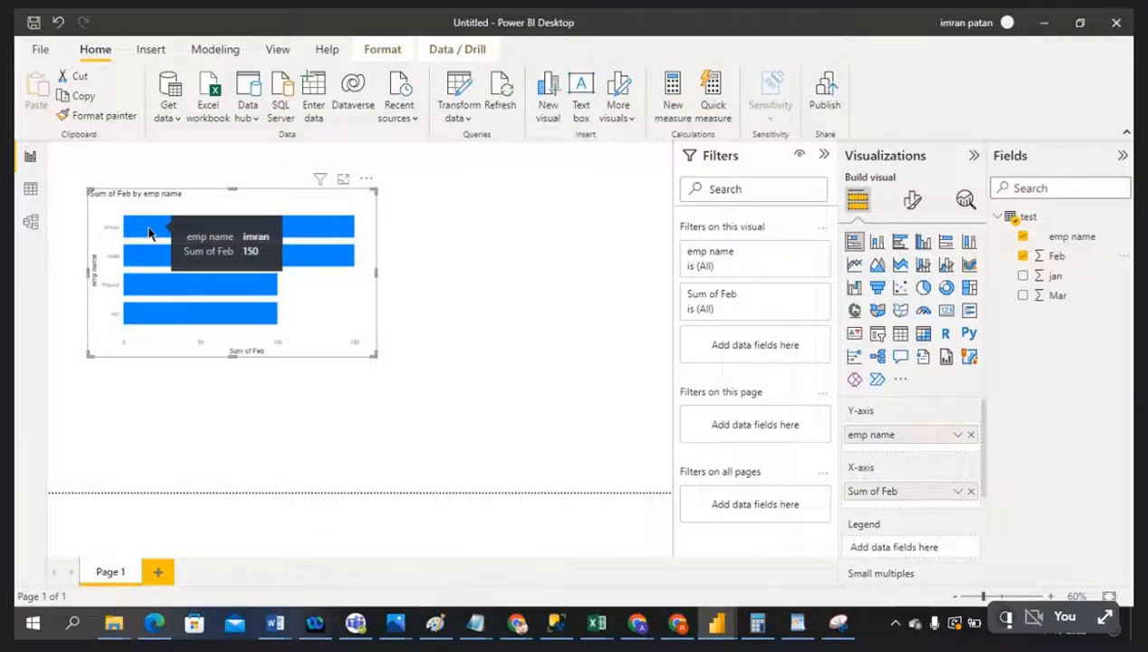
mouse_move(145, 265)
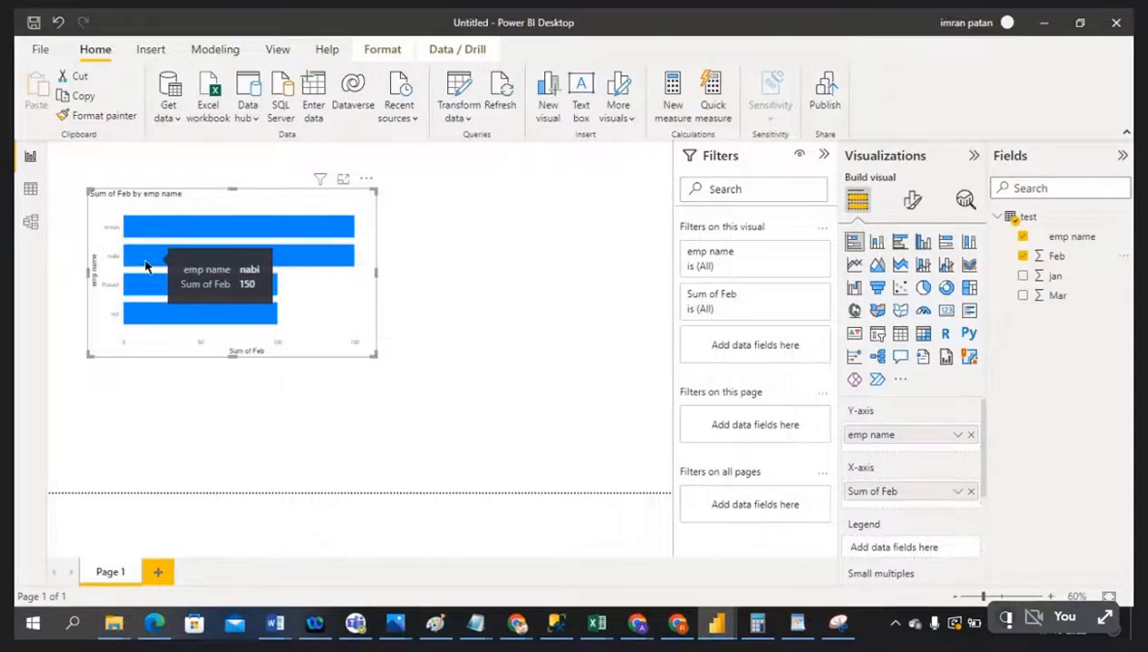
mouse_move(145, 284)
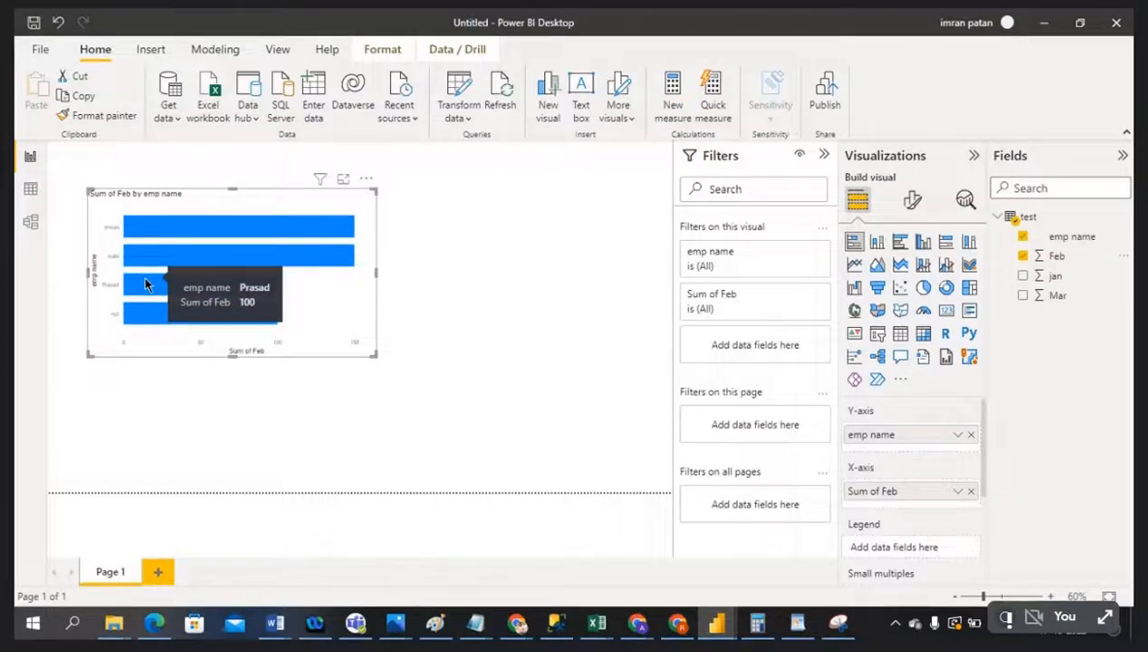
mouse_move(148, 313)
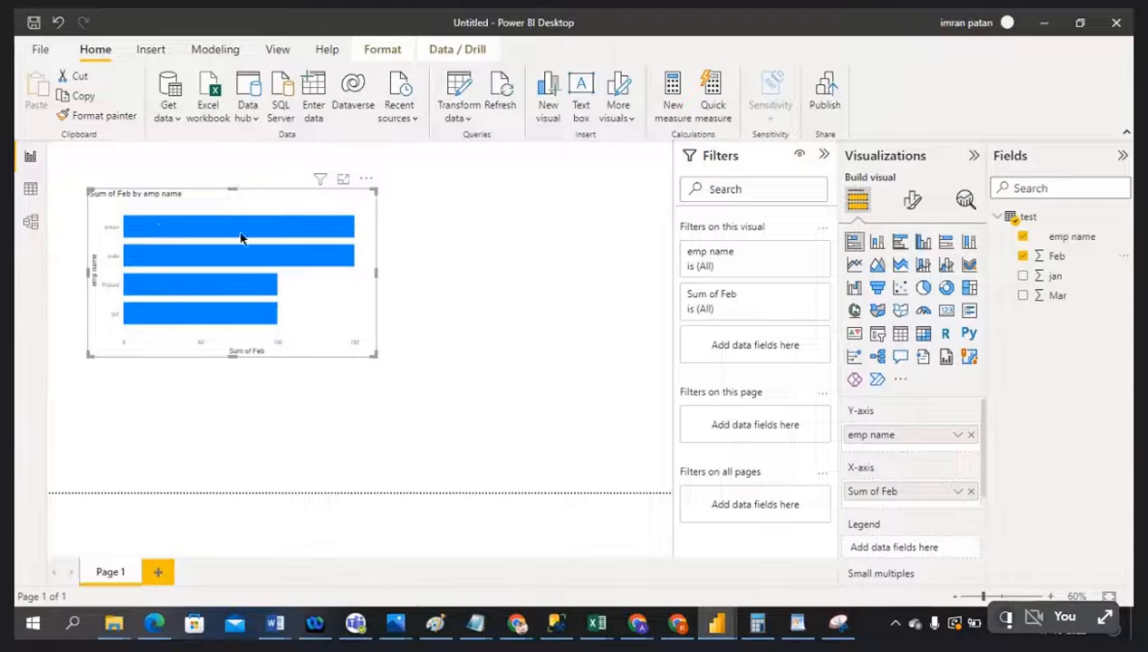
Make the stacked bar chart taller and add the jan and Mar fields to its X-axis
left_click_drag(236, 187, 233, 182)
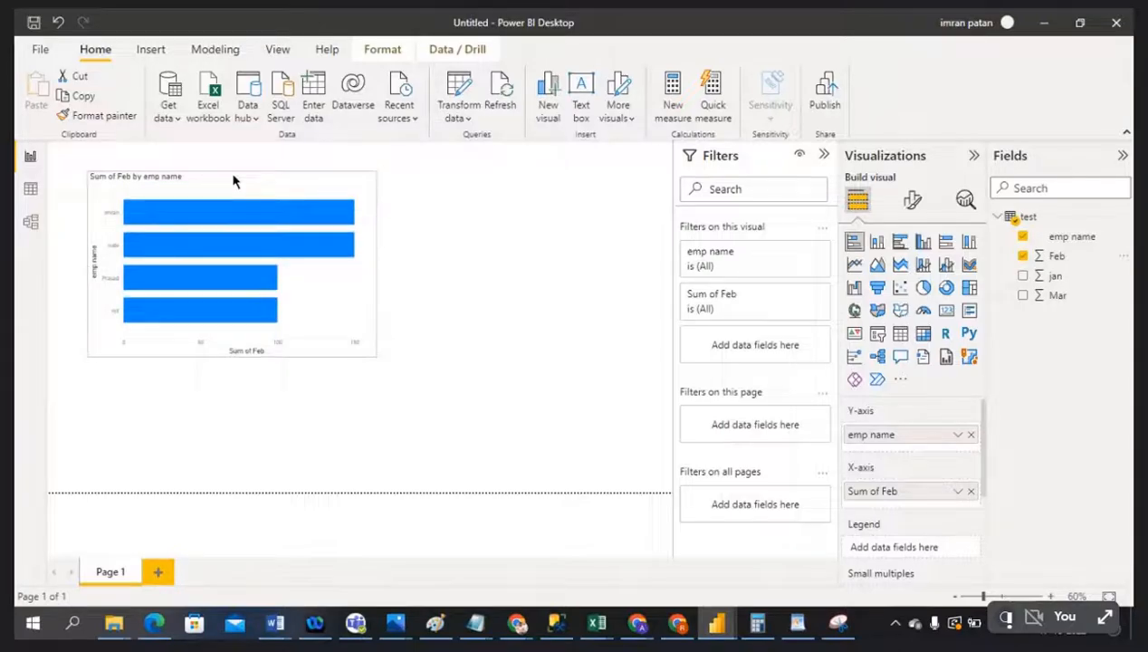
mouse_move(163, 214)
left_click_drag(233, 355, 233, 378)
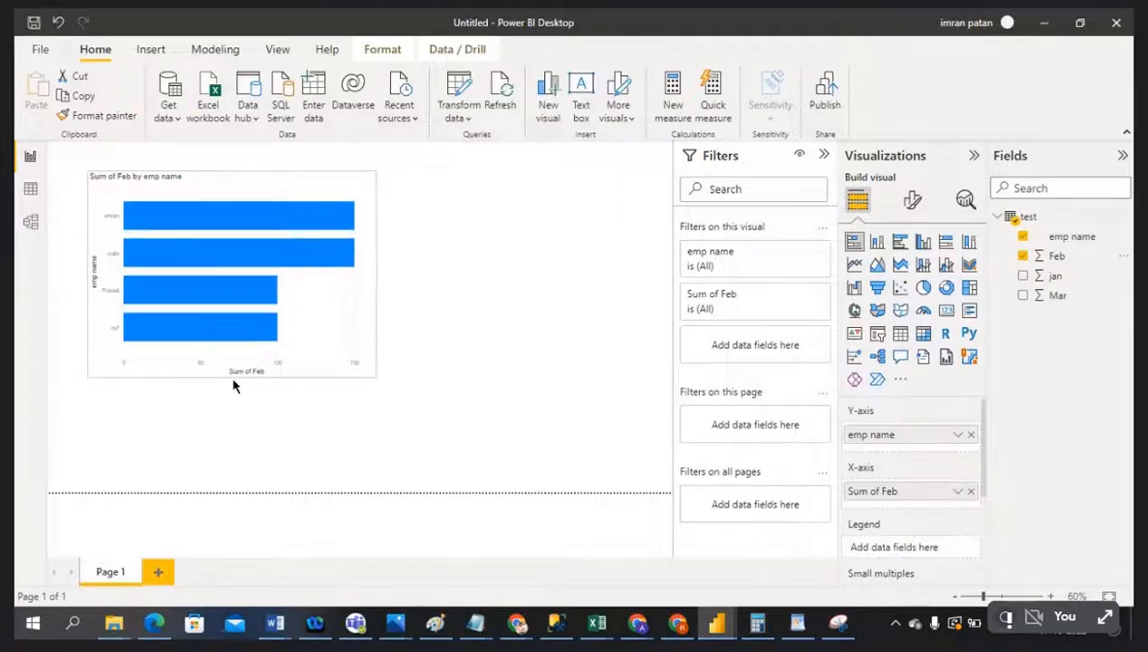
left_click(1023, 277)
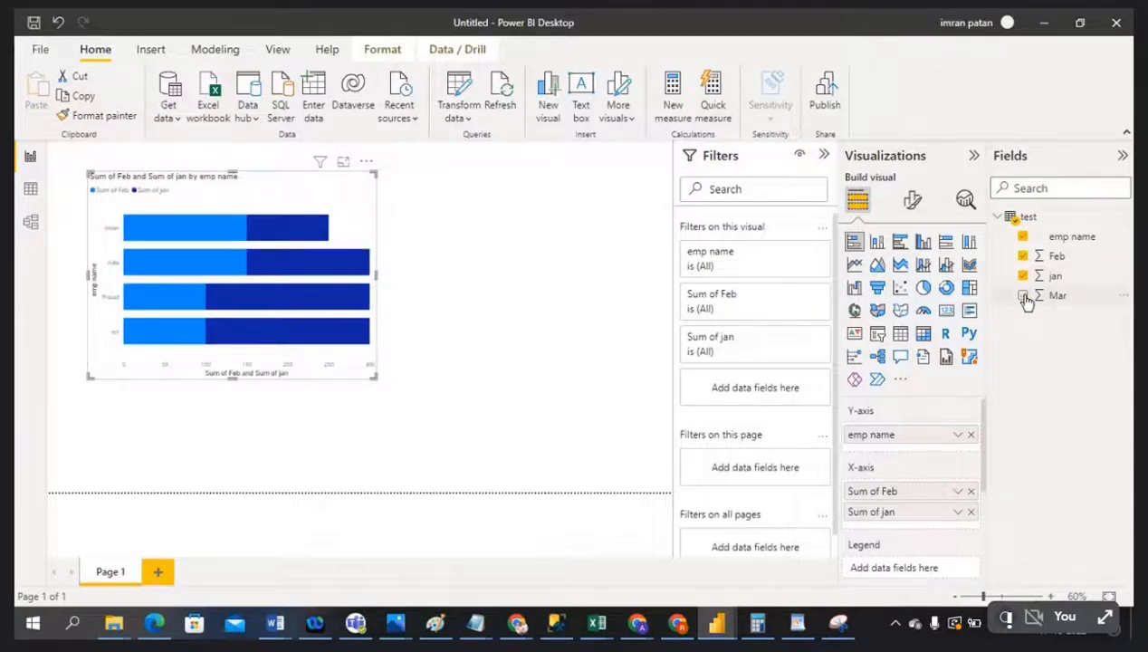
left_click(1023, 296)
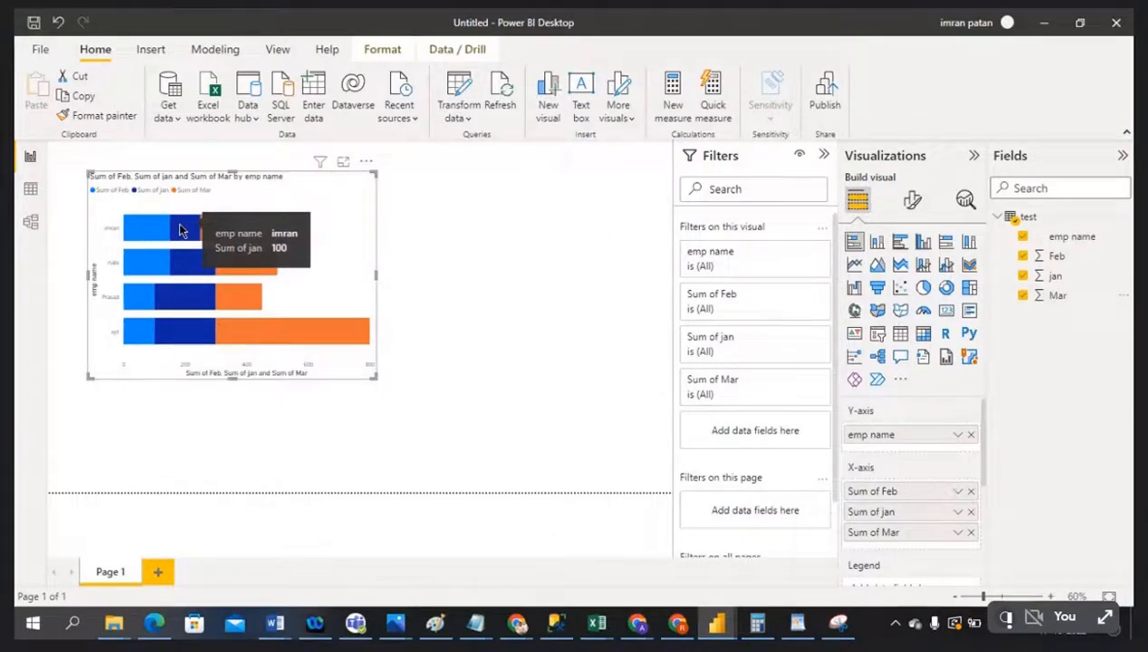
Add an empty slicer to Page 1, narrow it and place it beside the upper part of the stacked bar chart
mouse_move(214, 227)
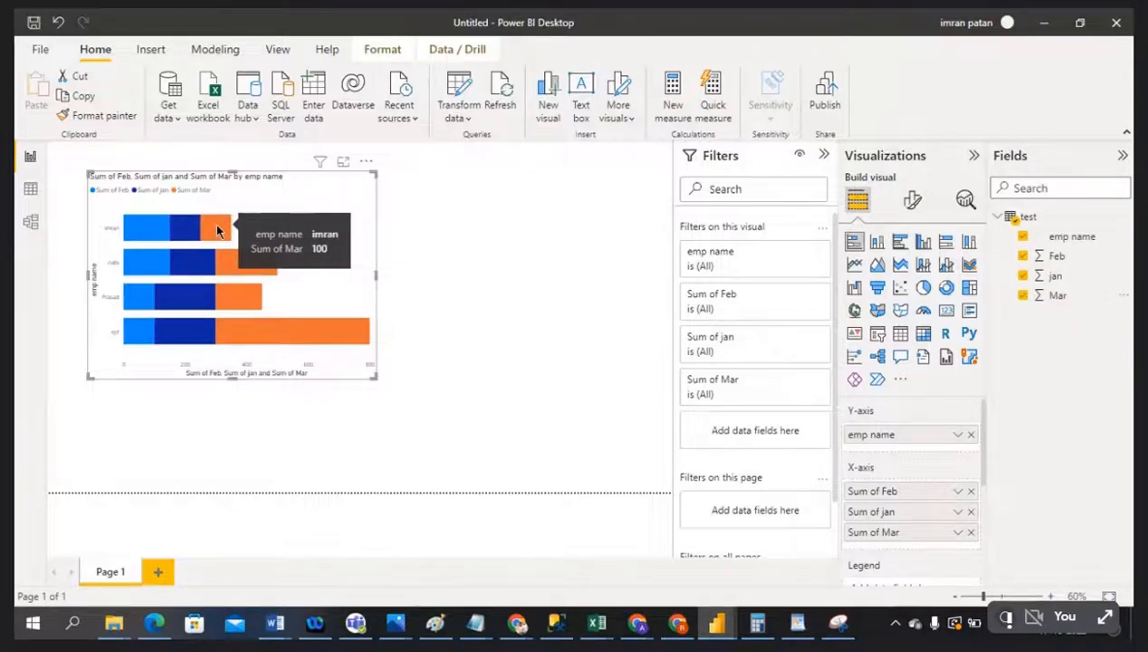
left_click(534, 261)
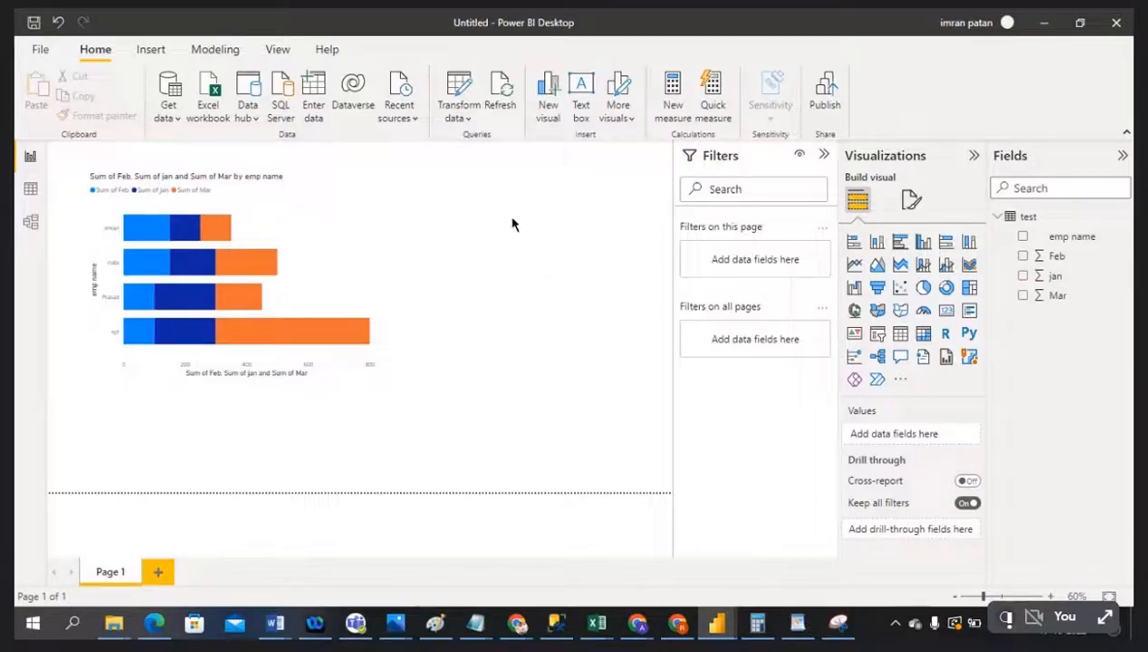
left_click(877, 335)
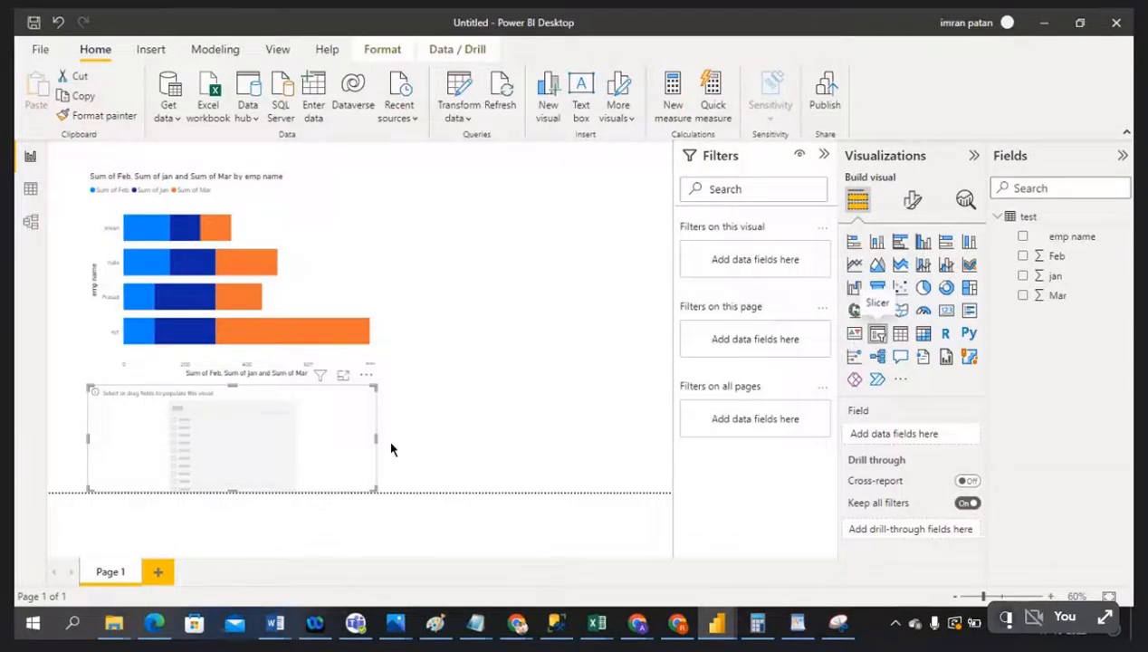
left_click_drag(377, 437, 572, 178)
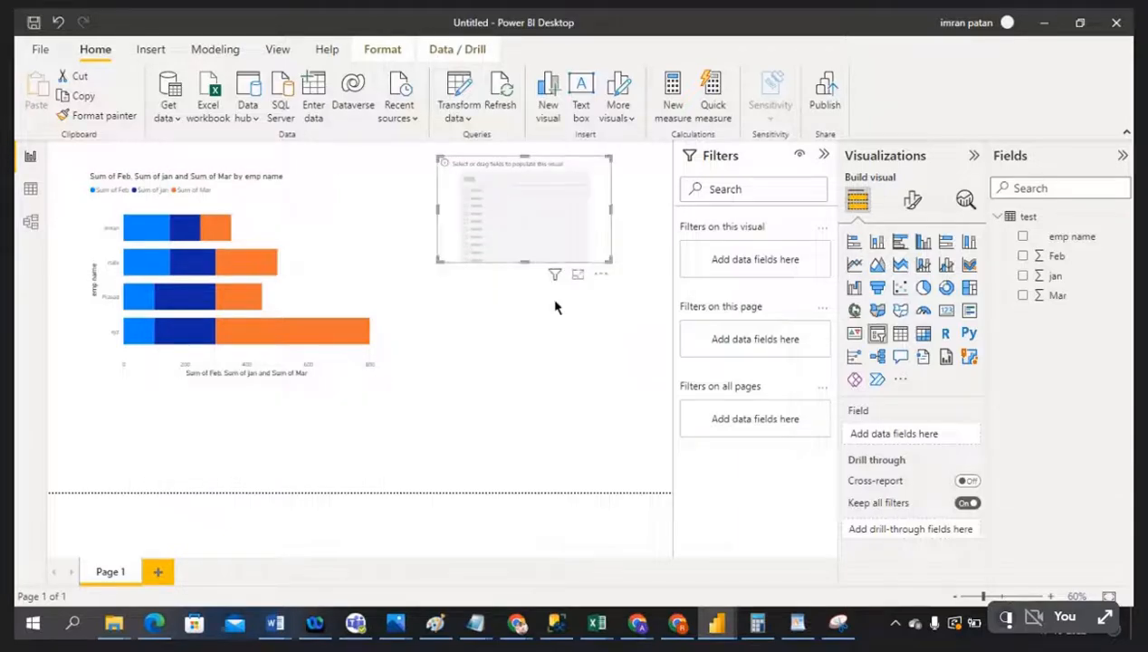
left_click(588, 349)
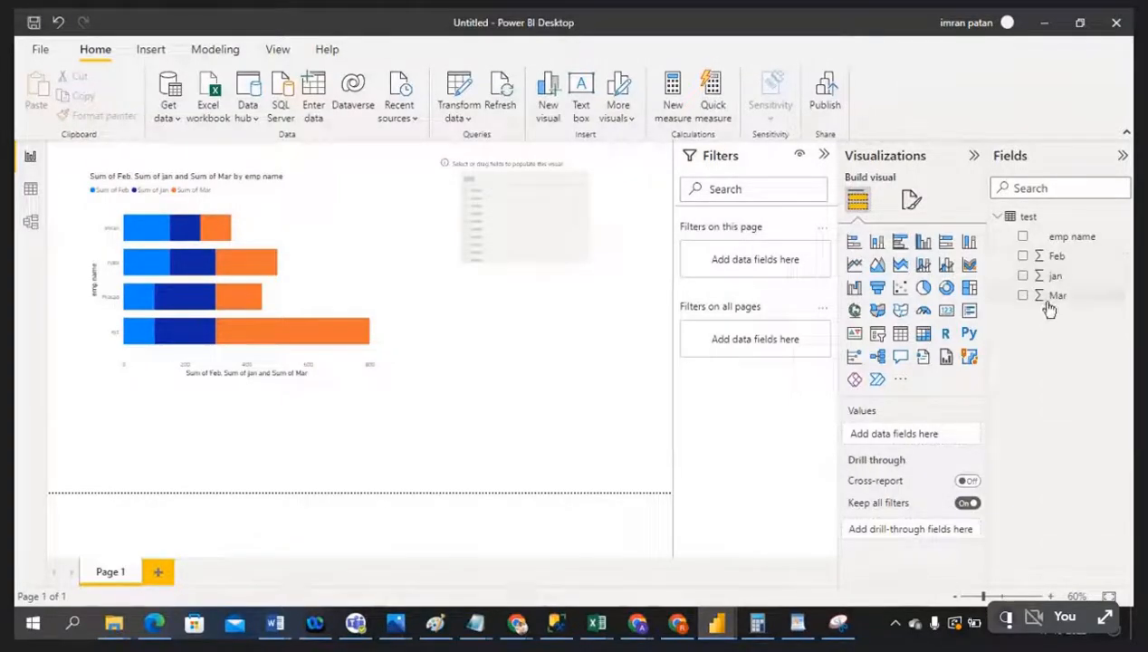
Plot jan in a new column chart below the bar chart and assign the jan field to the empty slicer
left_click(1024, 277)
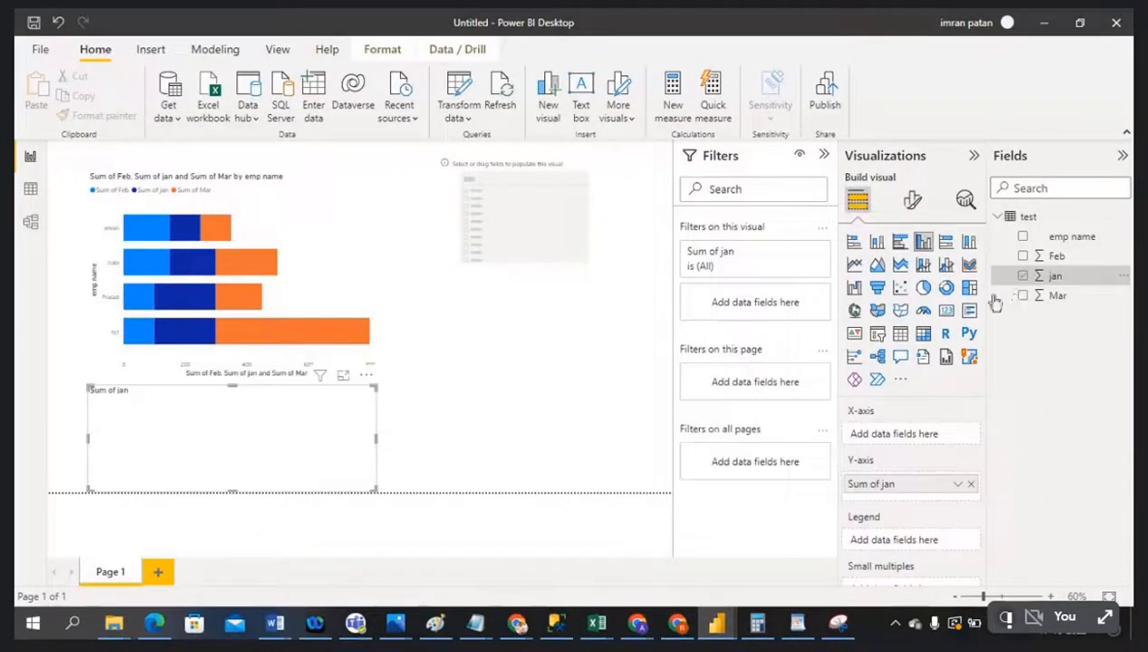
left_click(601, 172)
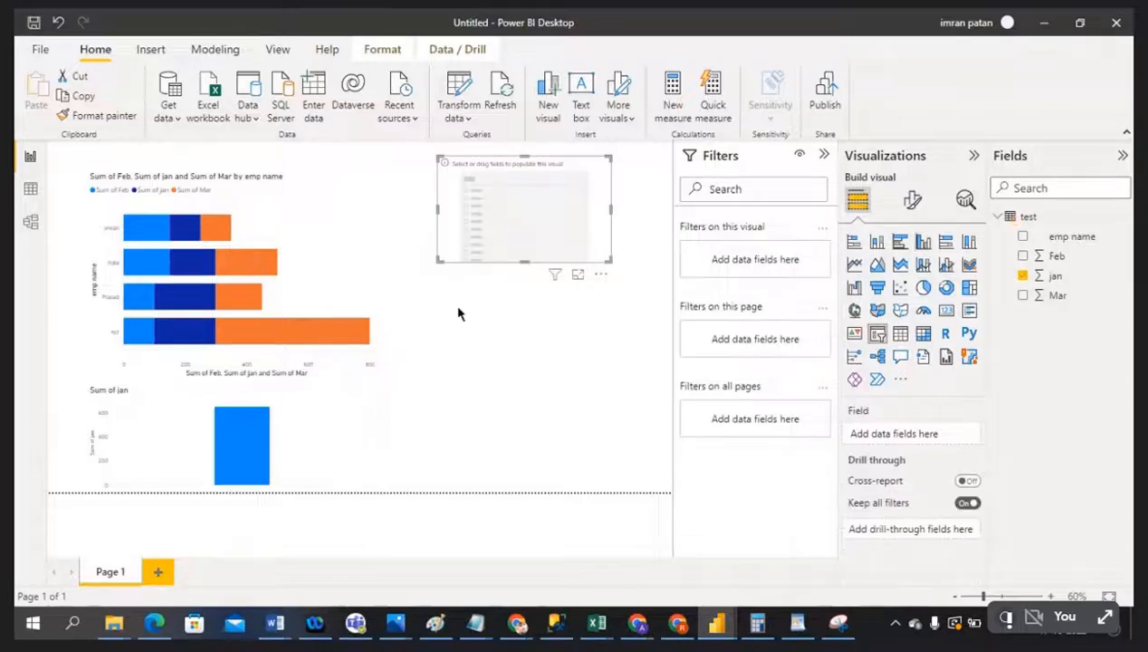
left_click(1024, 277)
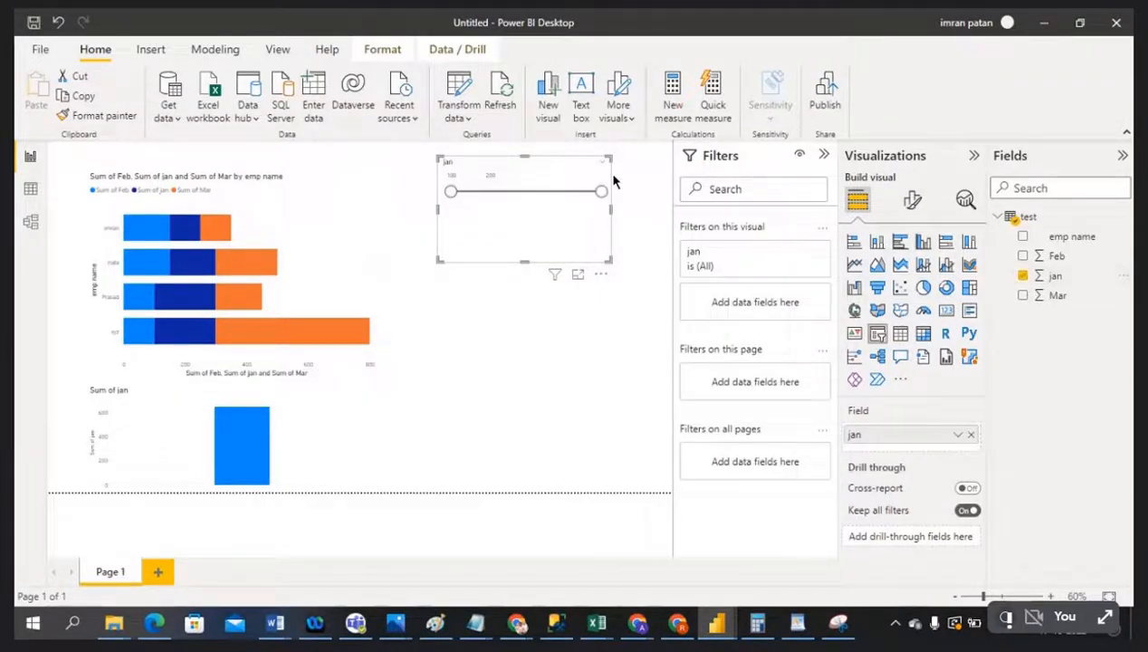
left_click(597, 164)
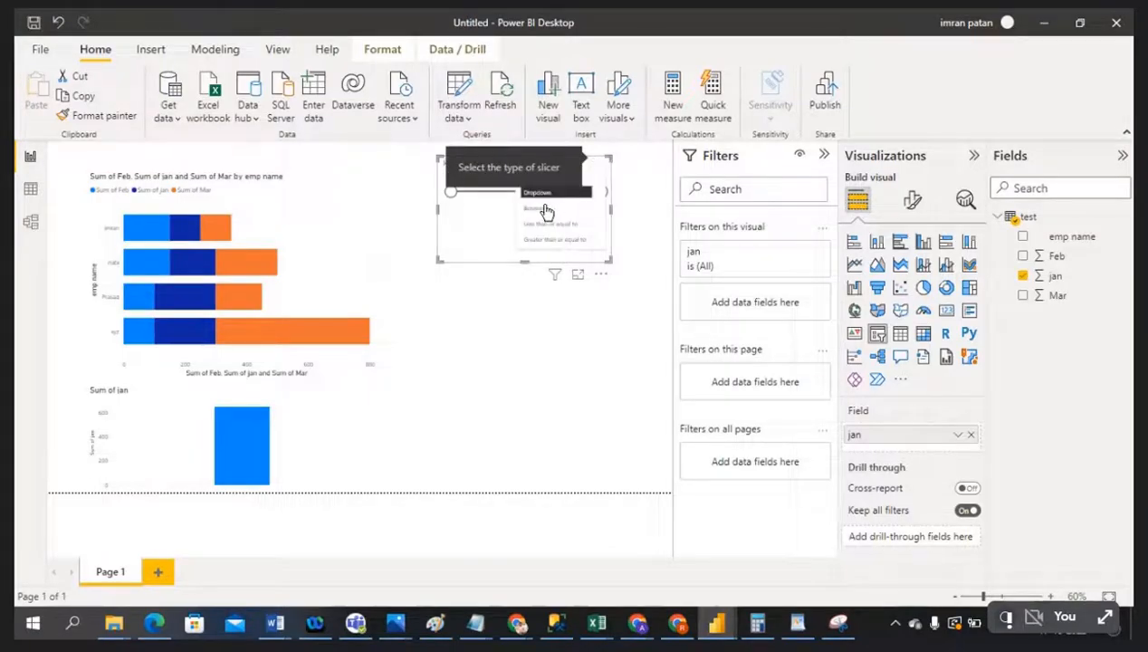
left_click(530, 334)
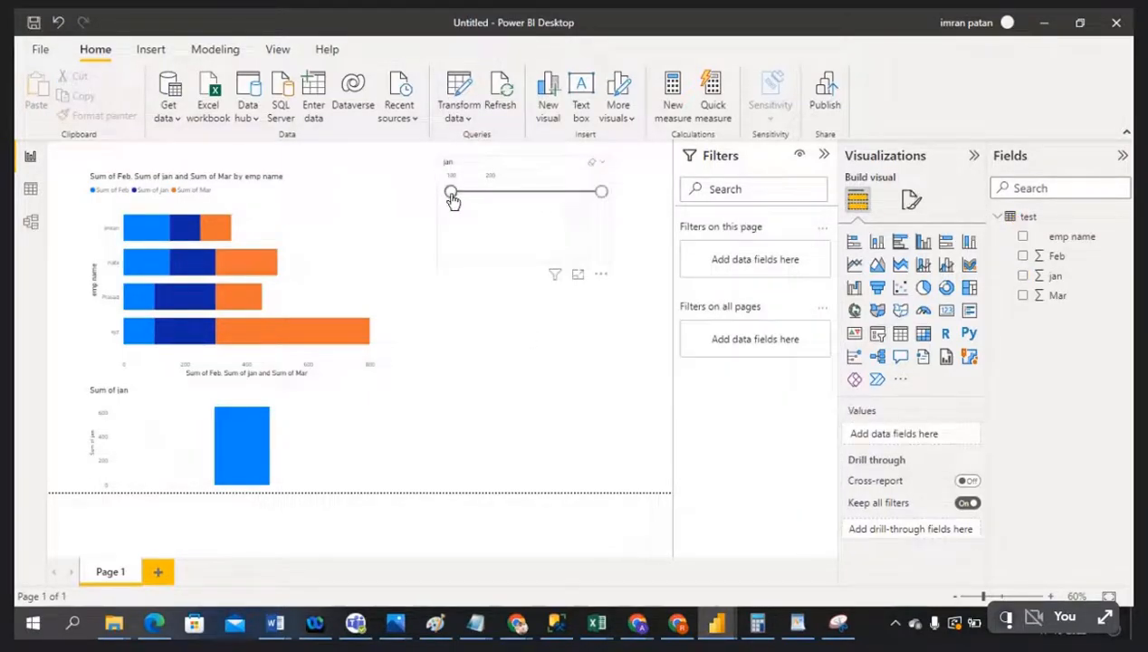
mouse_move(451, 191)
left_mouse_down()
mouse_move(587, 195)
mouse_move(446, 182)
mouse_move(451, 191)
left_mouse_up()
left_click(568, 352)
Check the test table's month columns in the data view and add a second slicer for Mar below the jan slicer
left_click(1057, 258)
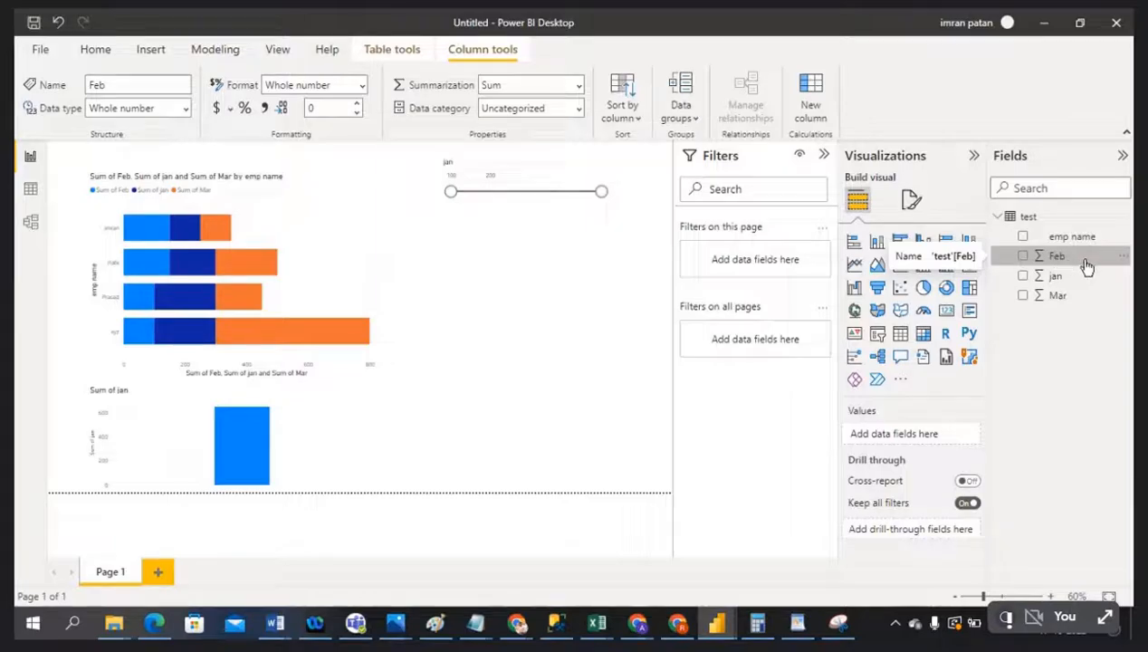
left_click(32, 194)
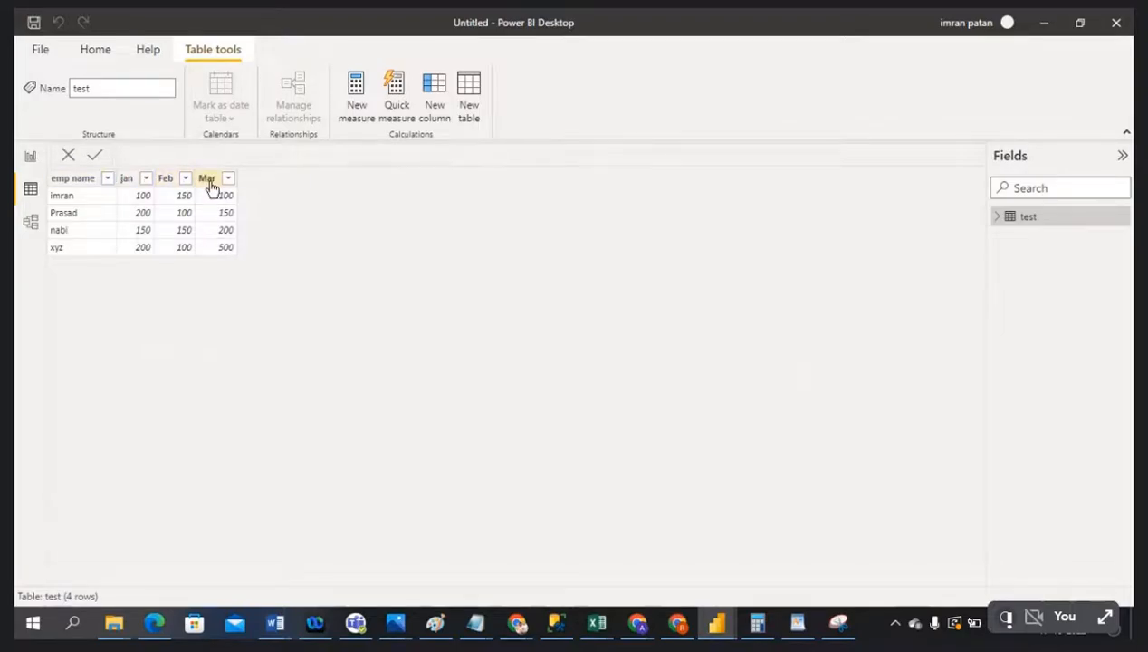
left_click(33, 159)
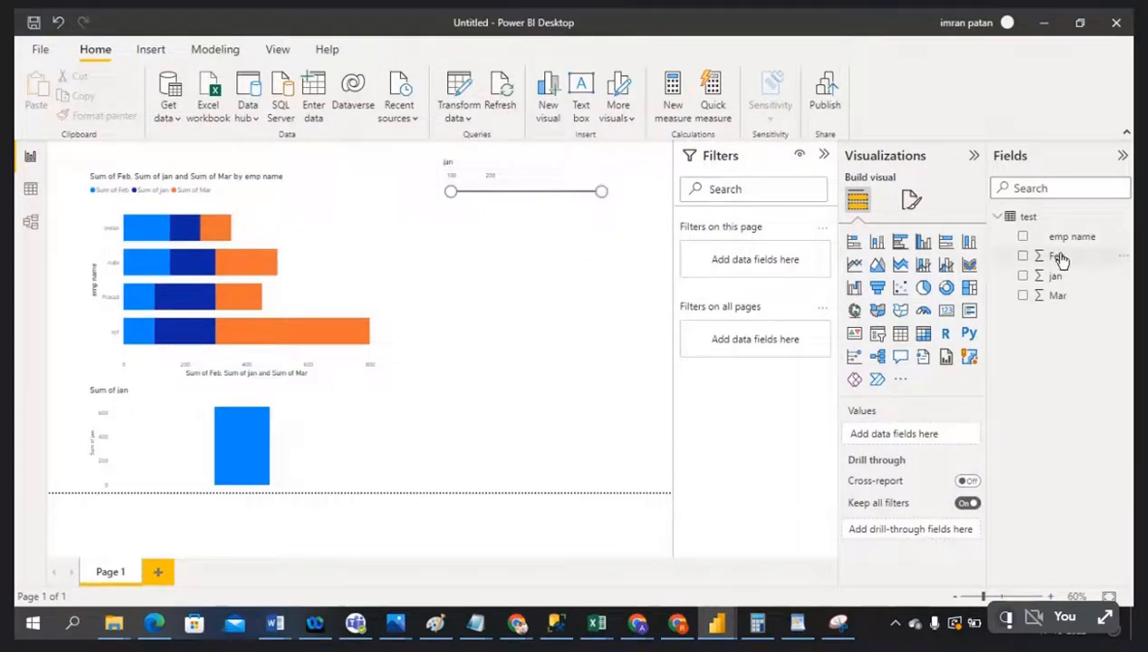
left_click(879, 344)
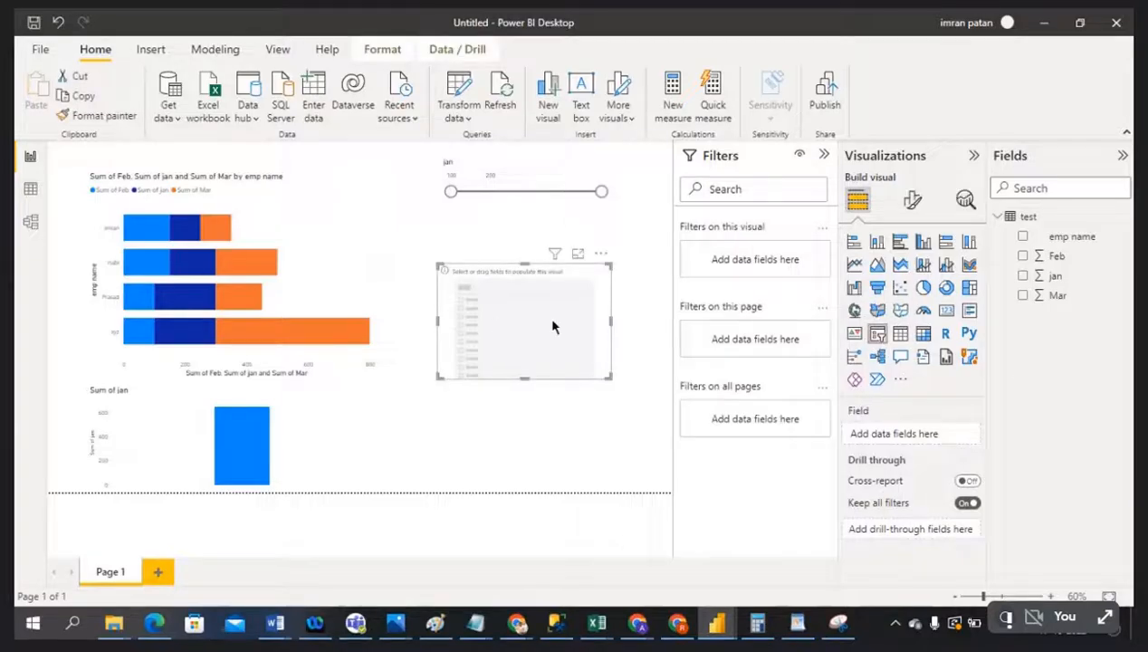
left_click(1023, 296)
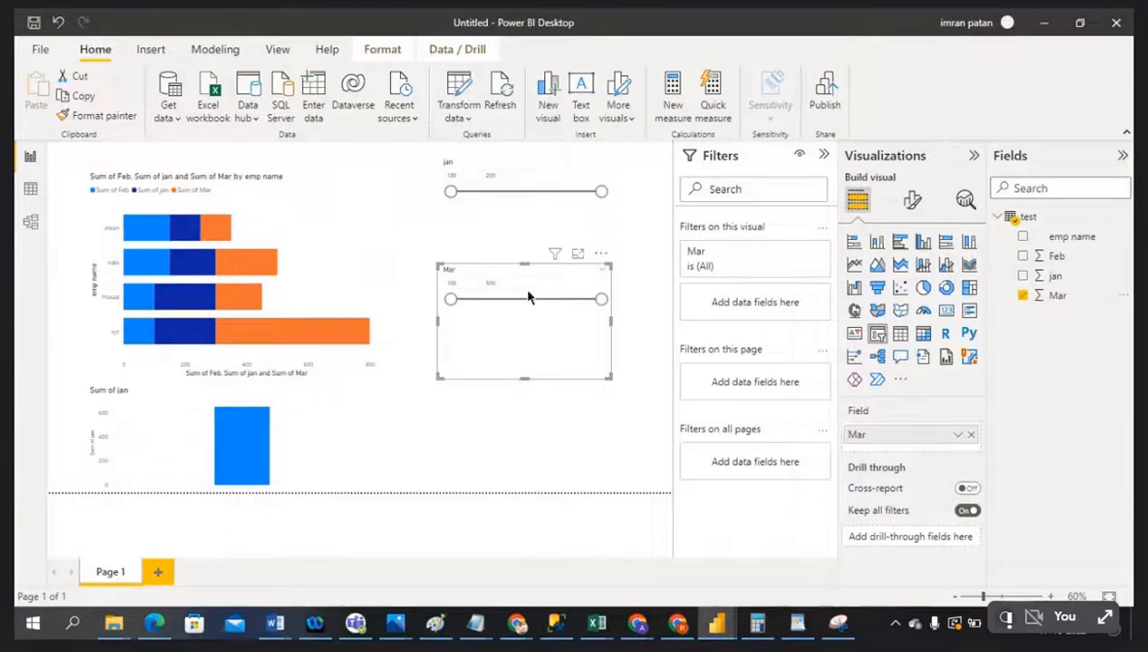
Review the test table's rows once more and open its query in the Power Query Editor
left_click(26, 193)
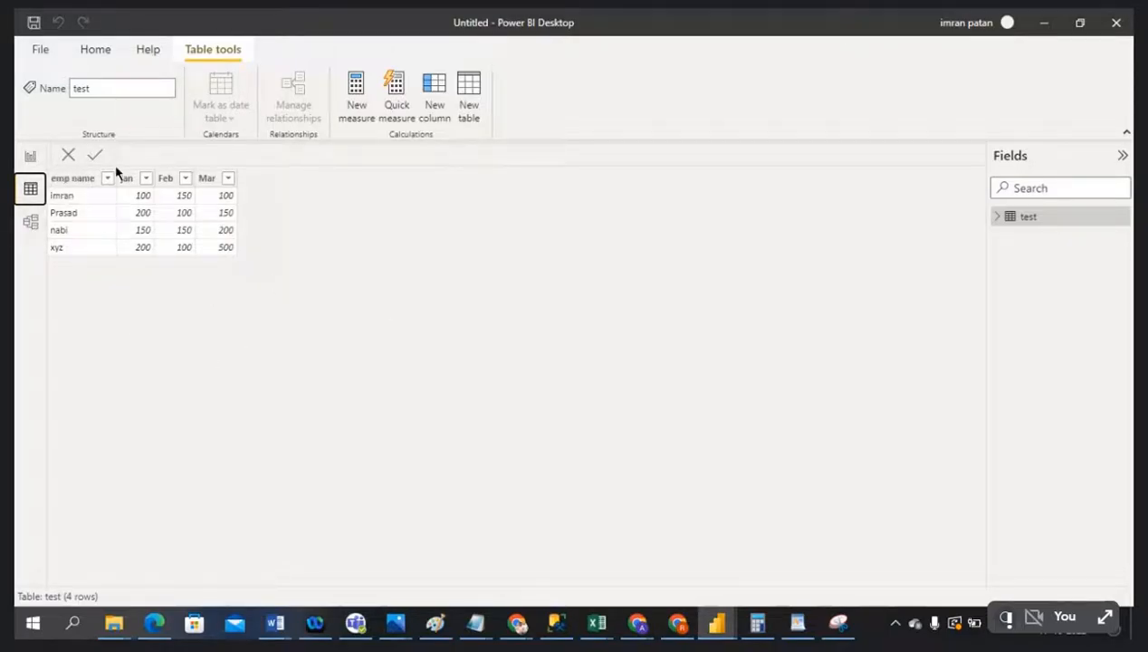
left_click(30, 156)
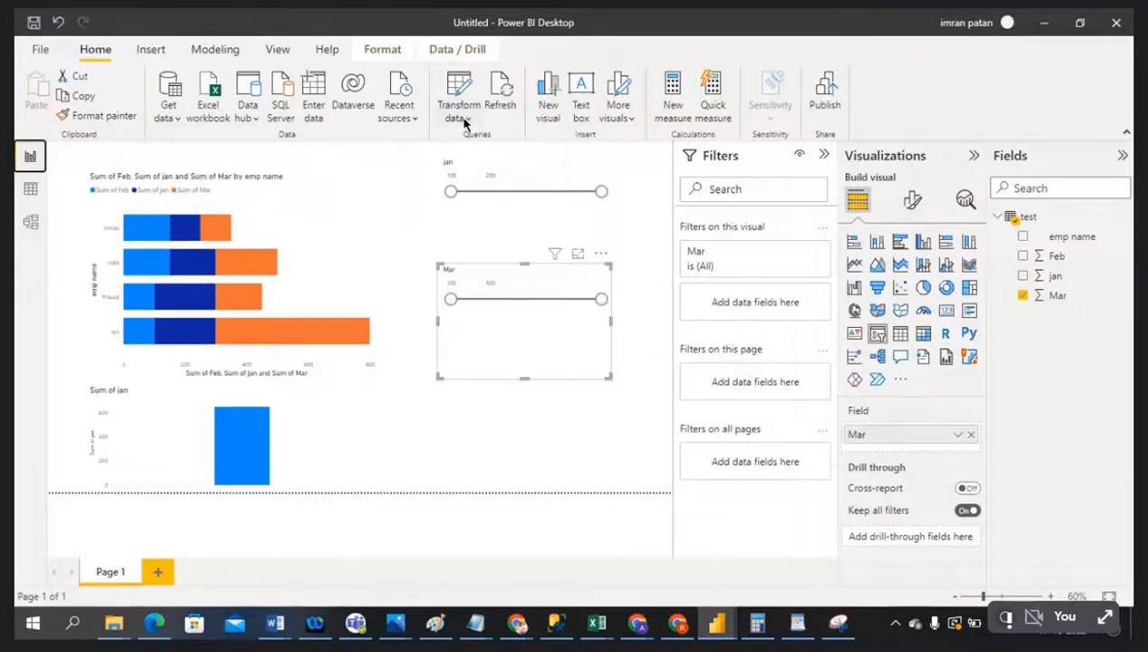
left_click(464, 120)
left_click(478, 149)
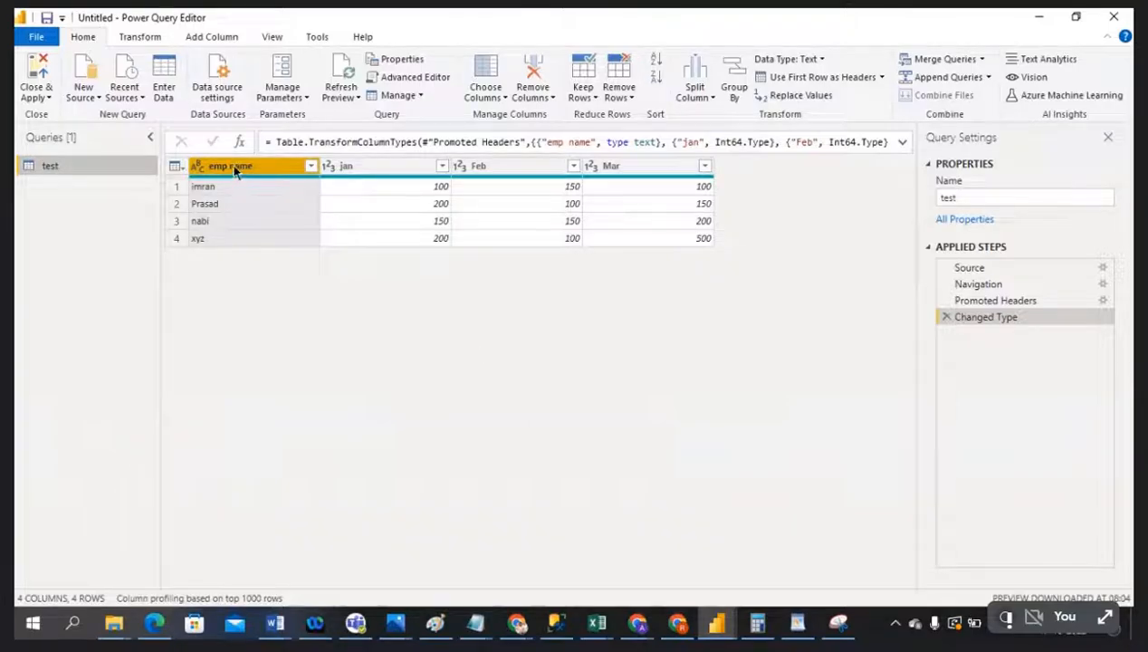
Examine the jan, Feb and Mar columns of the test query and individual employees' jan values
left_click(384, 170)
left_click(503, 168)
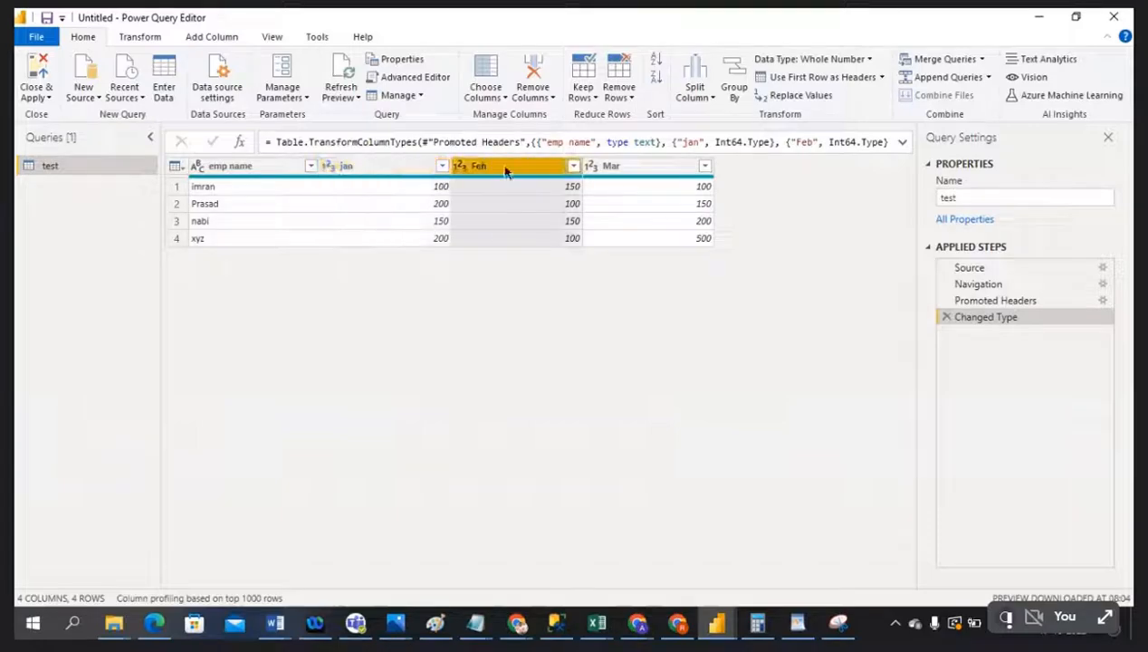
left_click(631, 172)
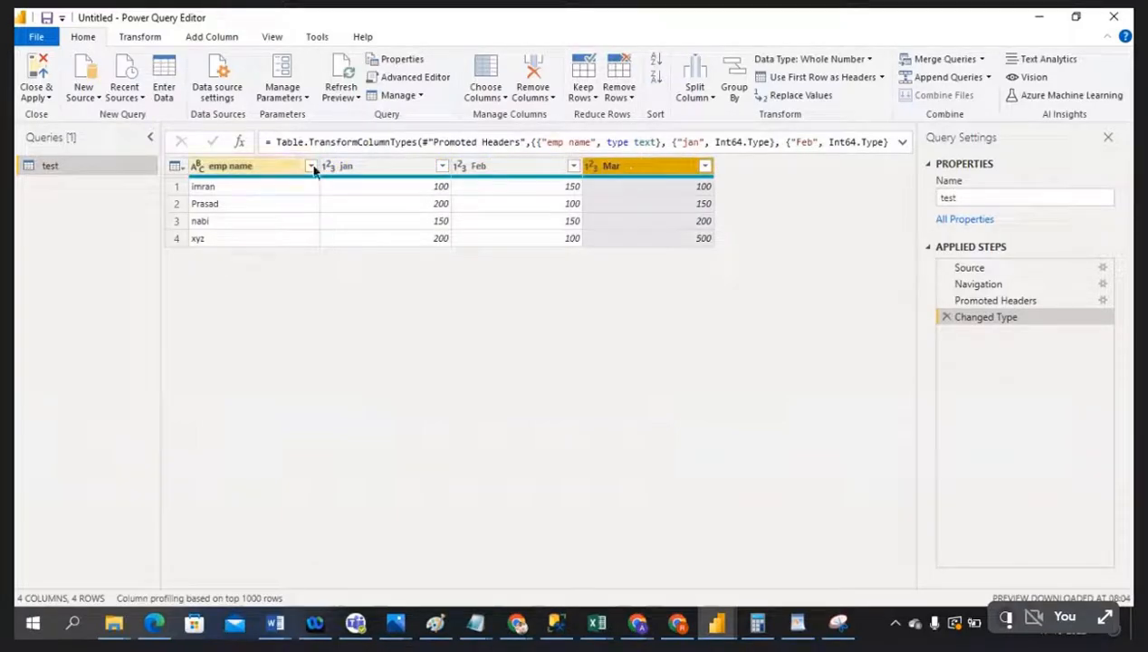
left_click(359, 167)
left_click(504, 172)
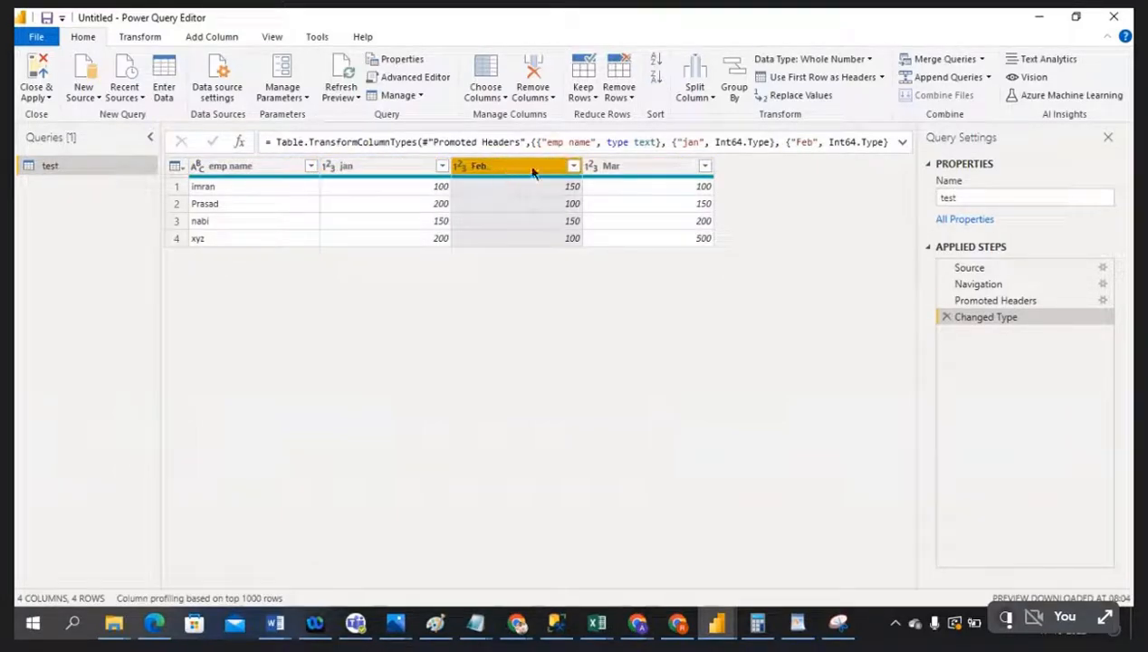
left_click(633, 169)
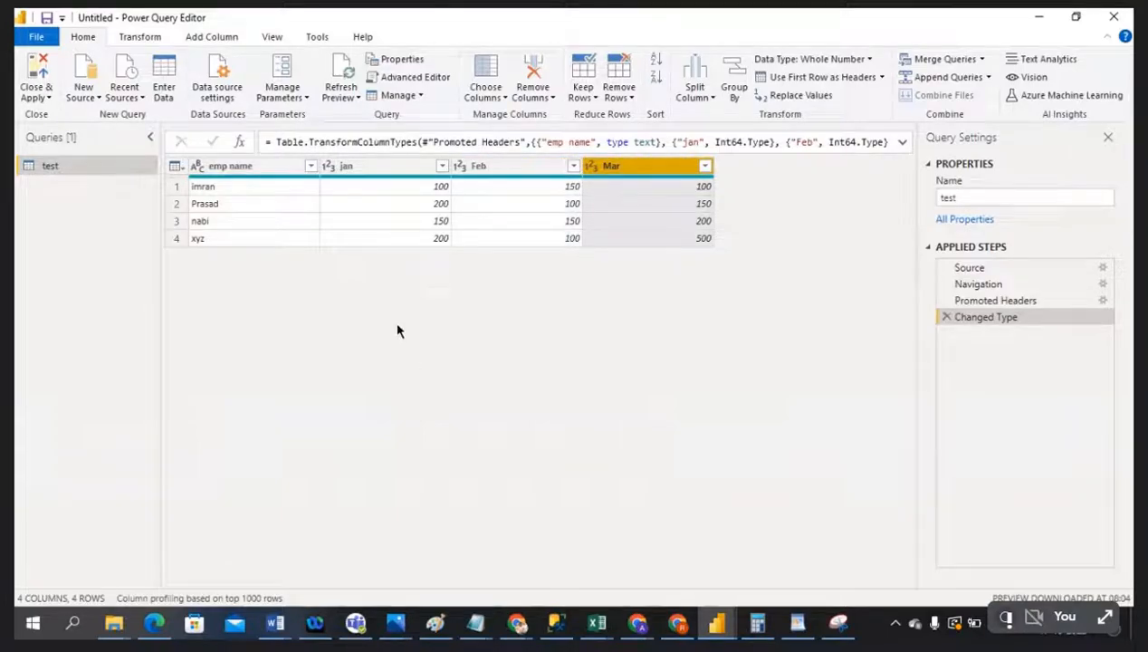
left_click(414, 186)
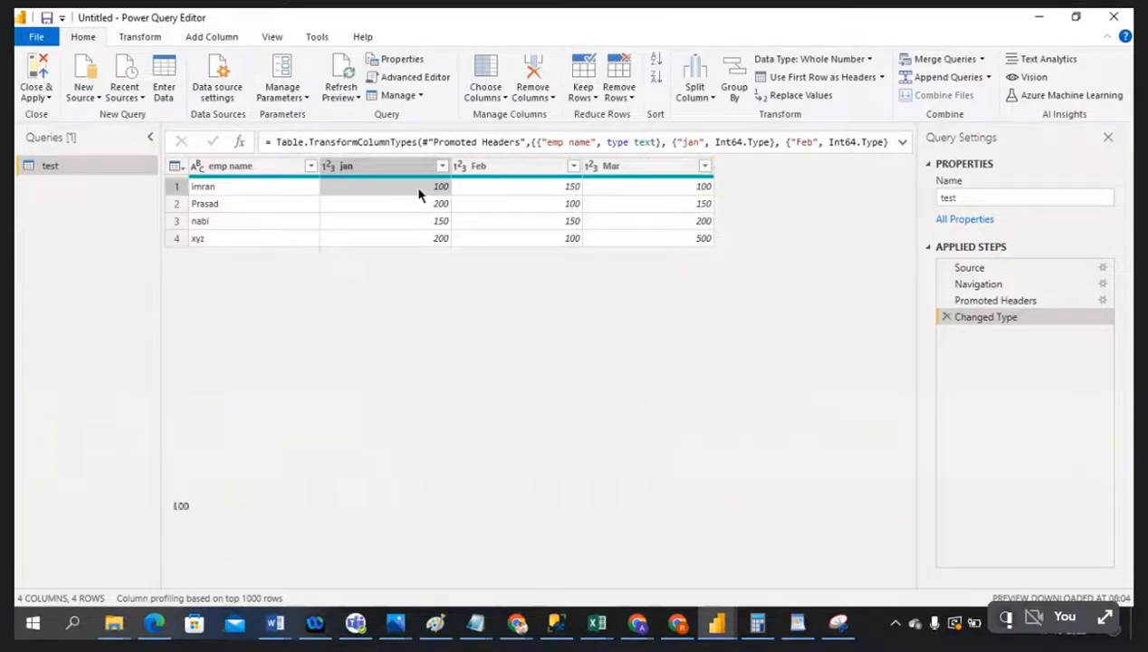
left_click(417, 206)
left_click(422, 224)
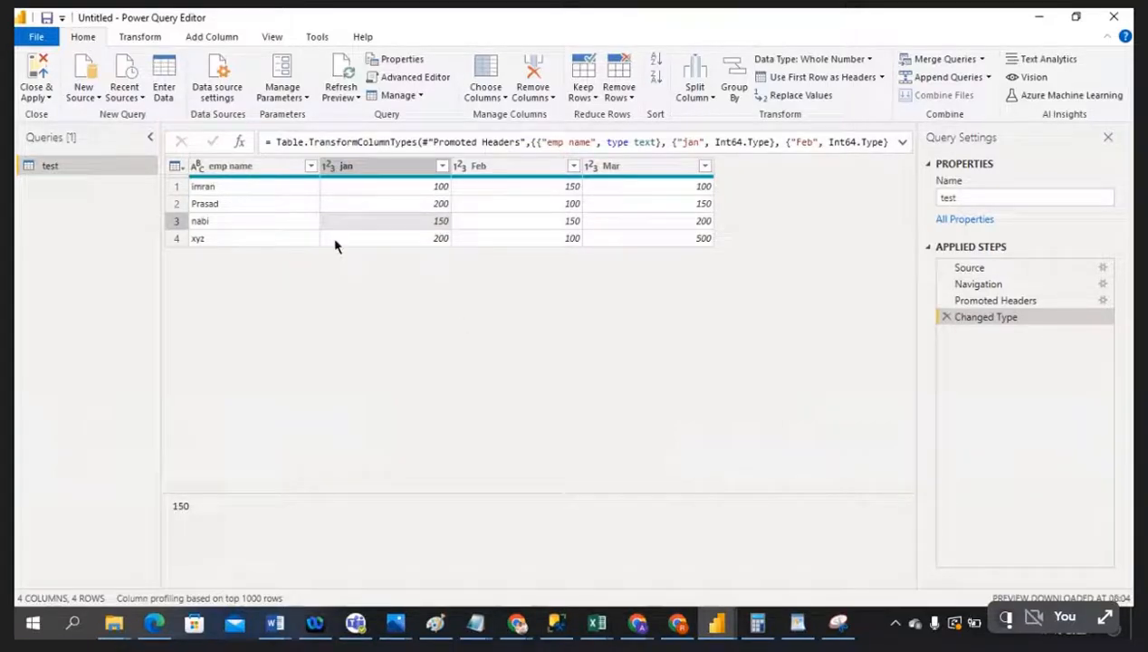
Select the jan, Feb and Mar columns of the test query together
left_click(376, 170)
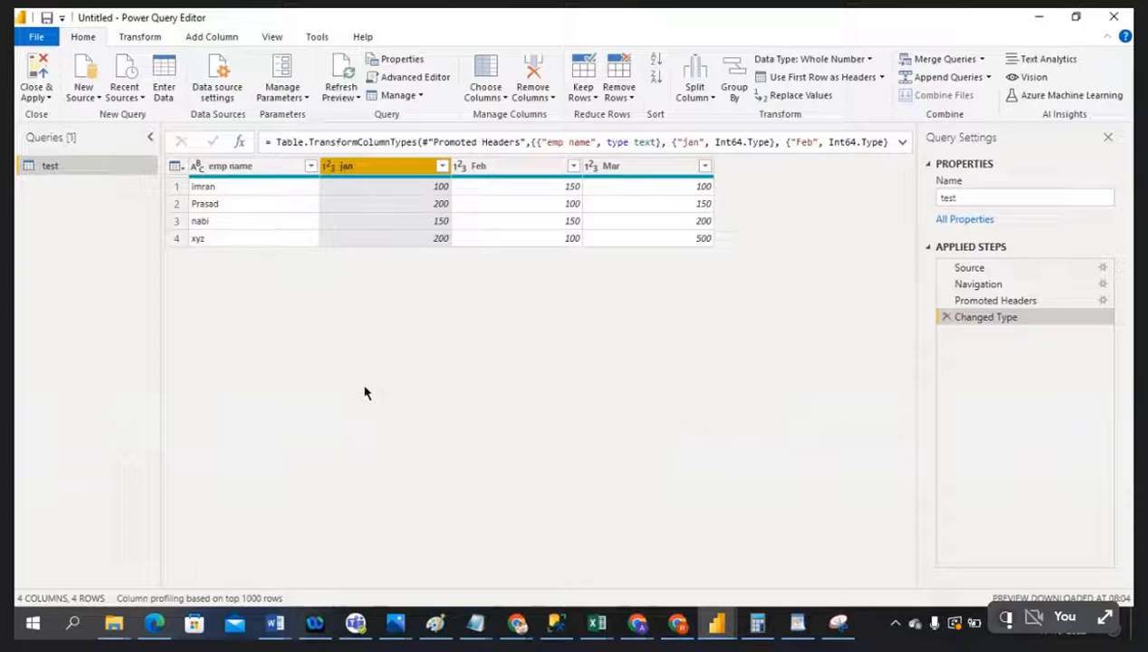
left_click(209, 39)
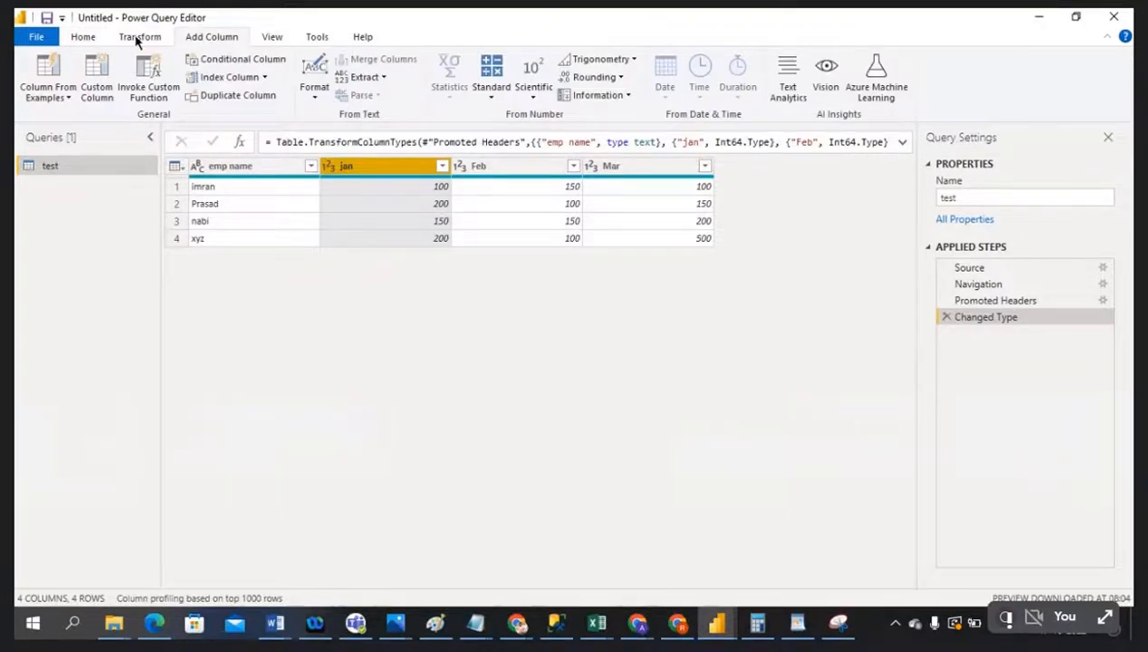
left_click(85, 39)
left_click(138, 38)
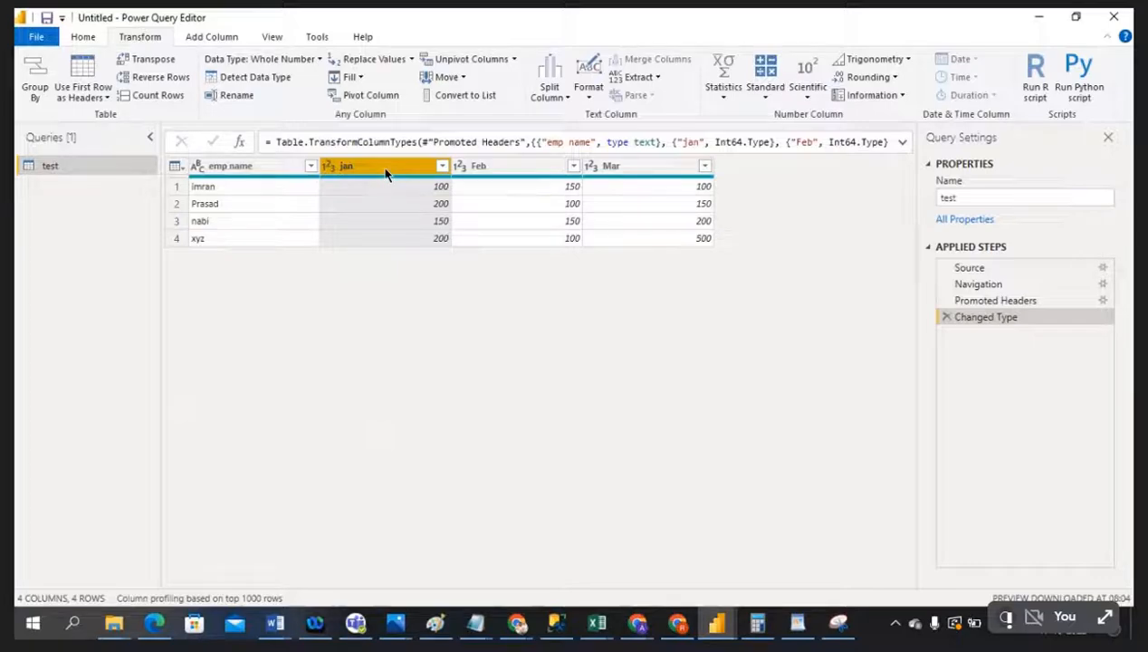
left_click(493, 172)
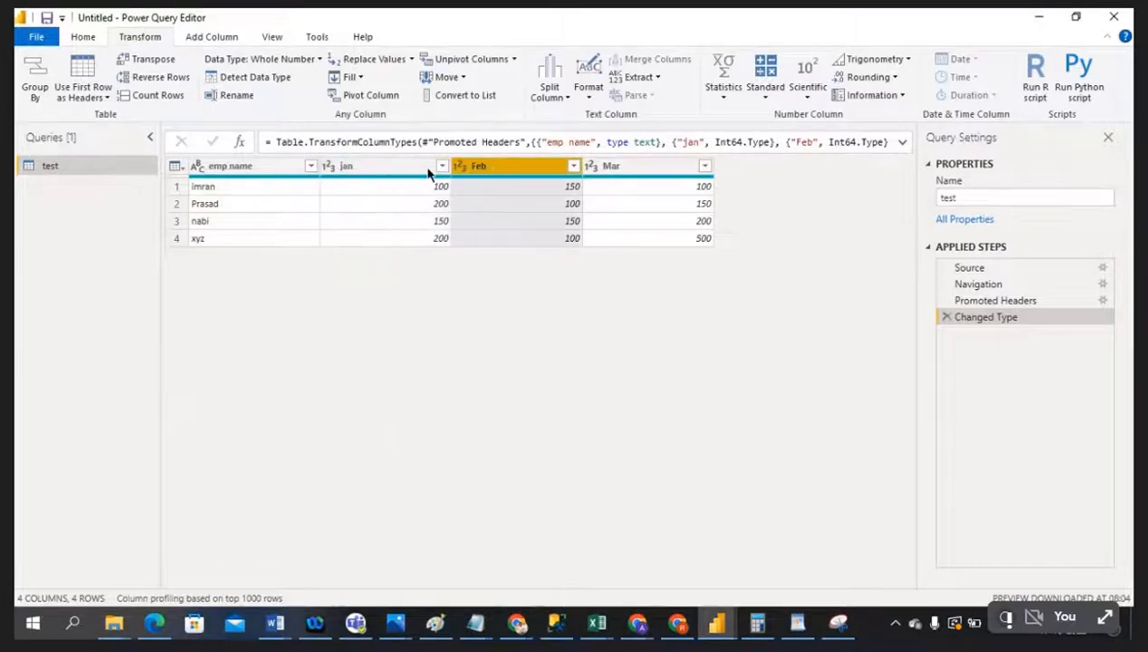
left_click(400, 170)
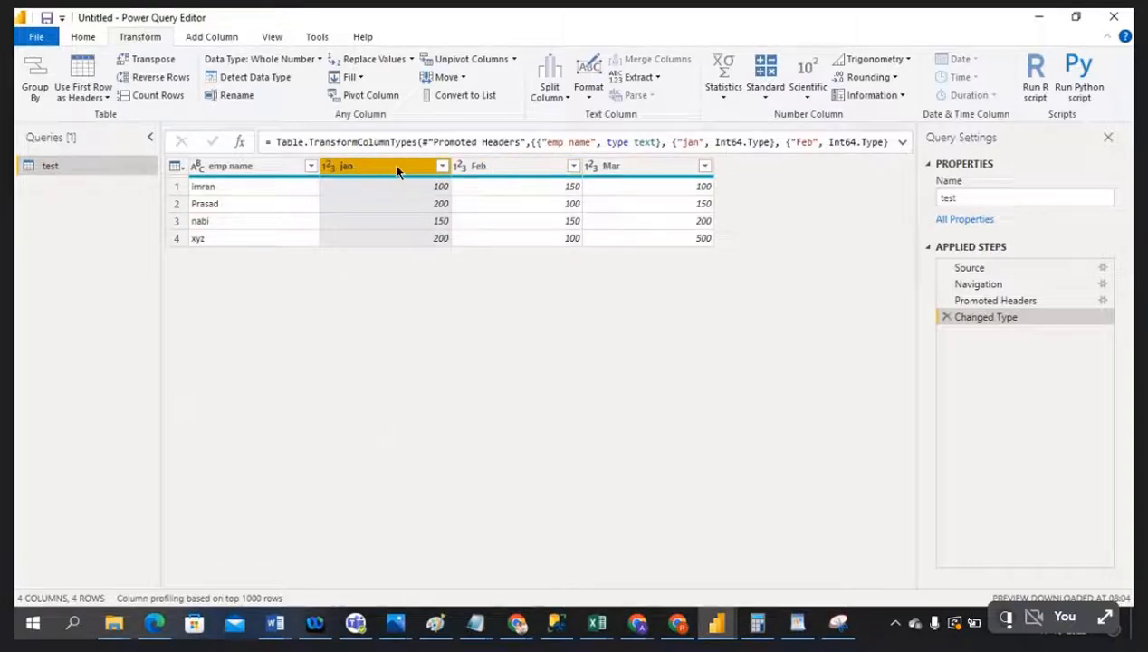
left_click(504, 175, "ctrl")
left_click(633, 175, "ctrl")
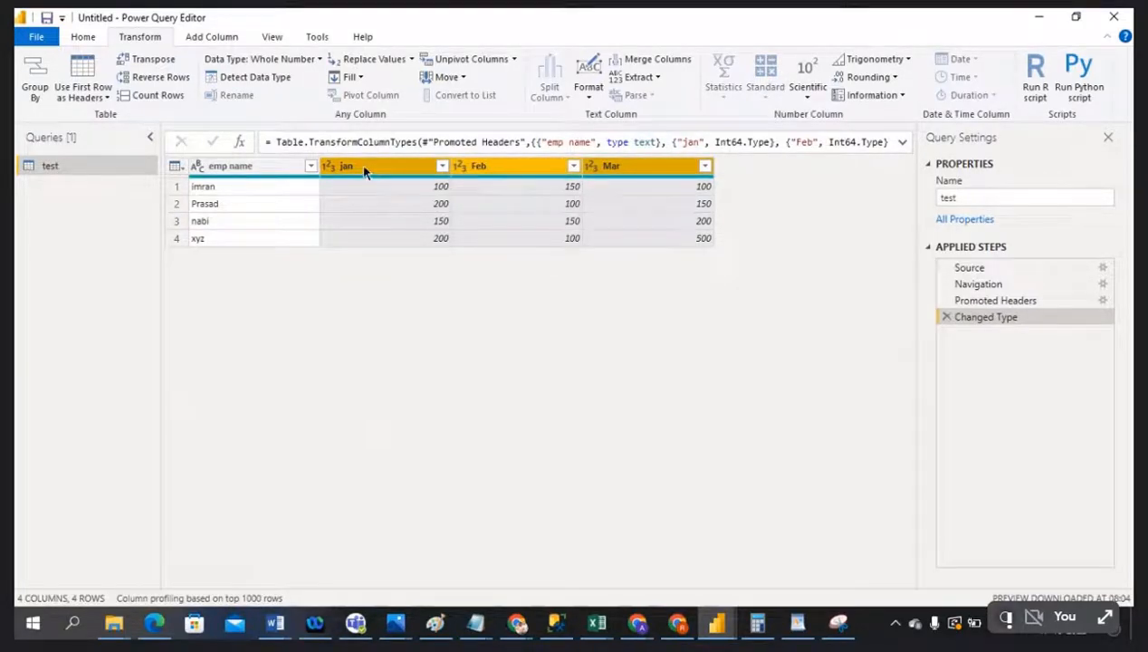
Review the Unpivot Columns options available for the three selected month columns without applying one
mouse_move(612, 180)
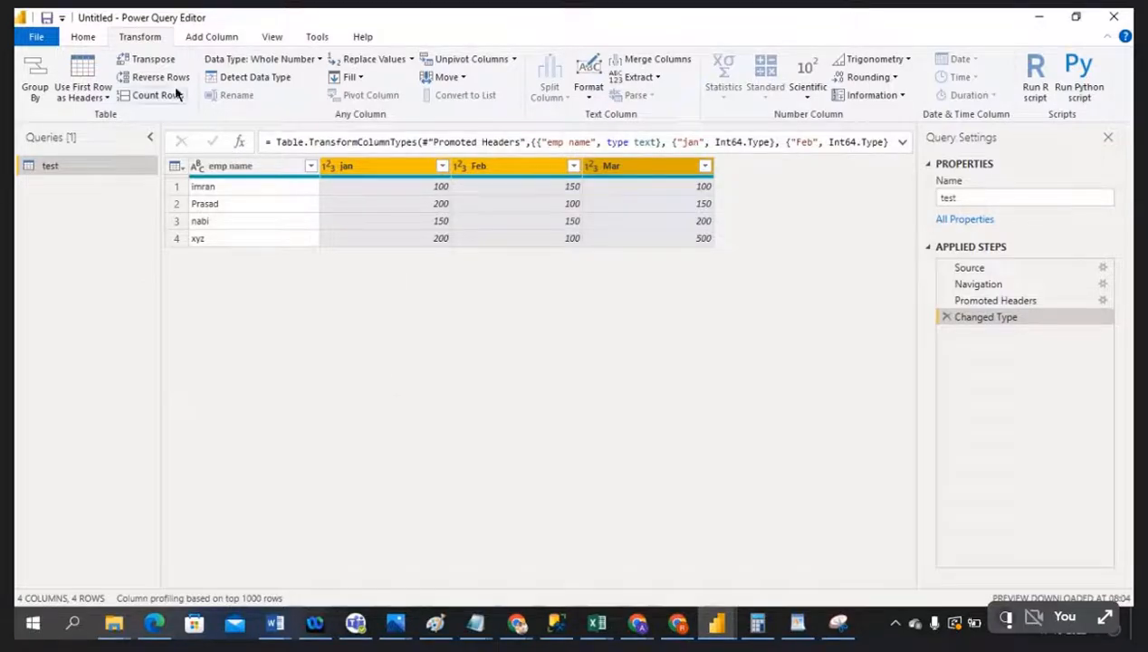
left_click(82, 39)
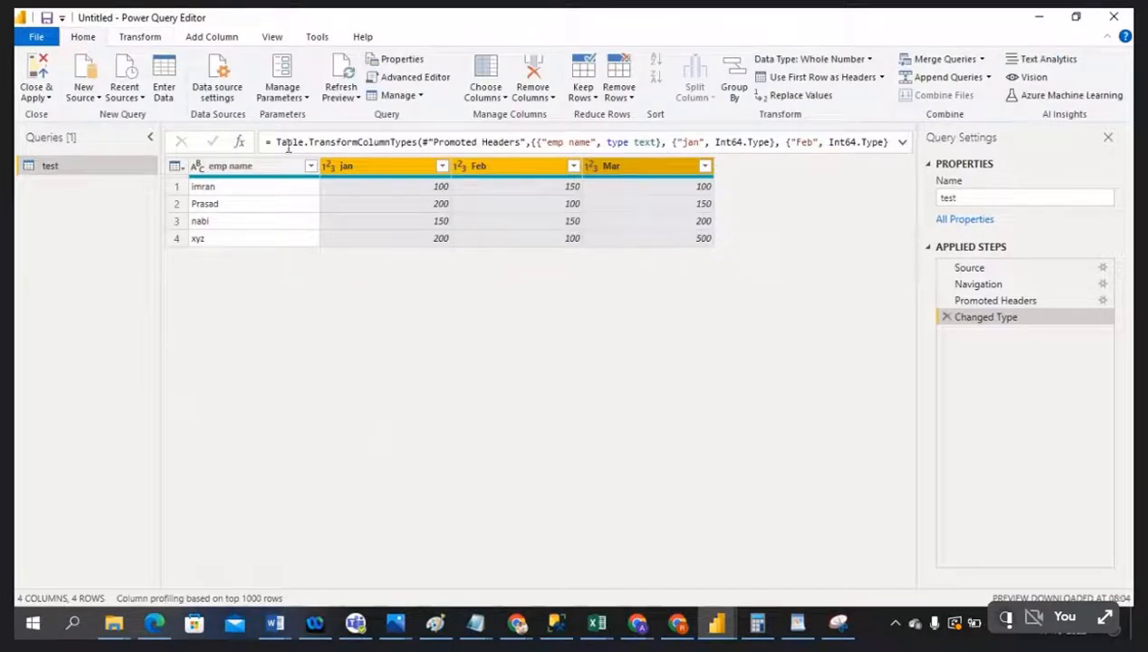
left_click(142, 37)
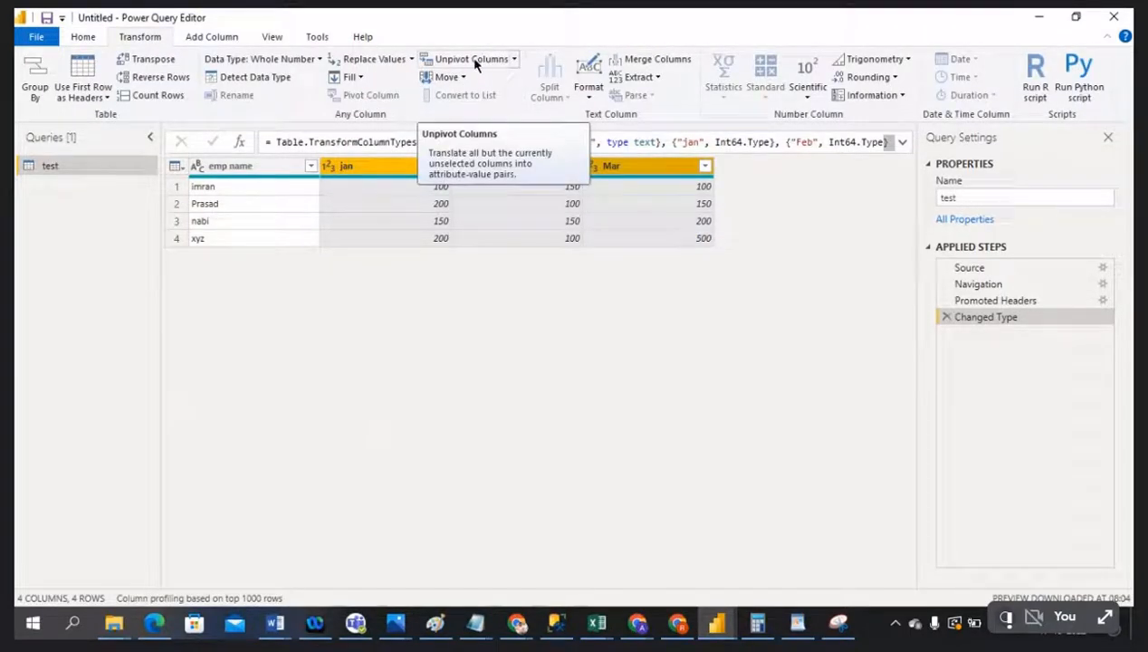
left_click(513, 60)
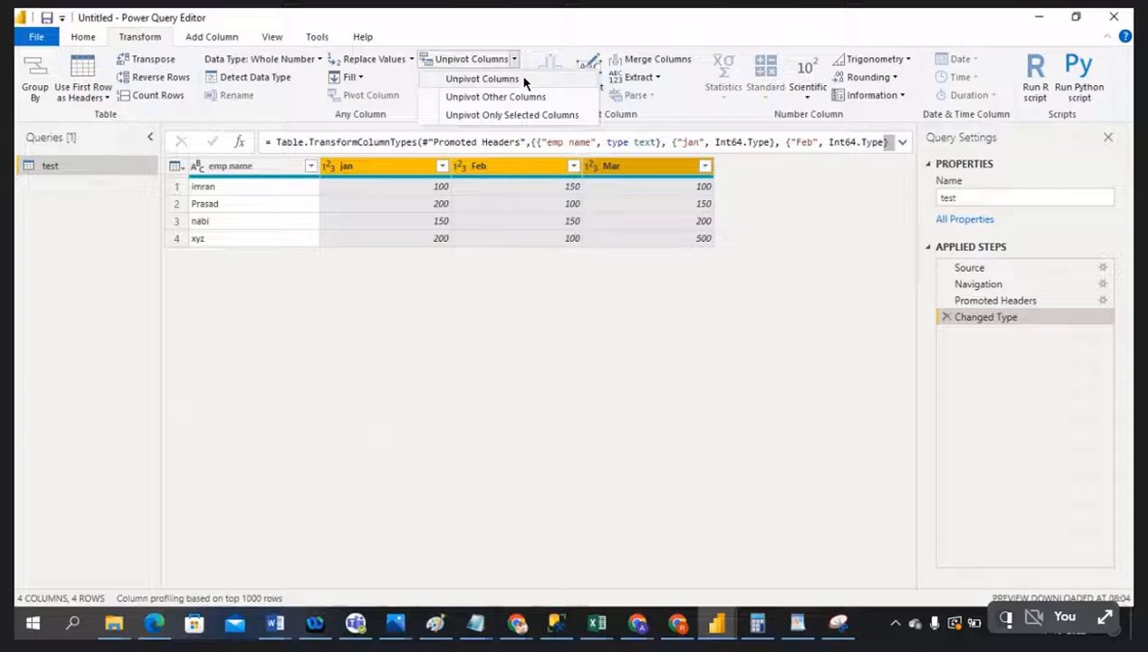
left_click(670, 472)
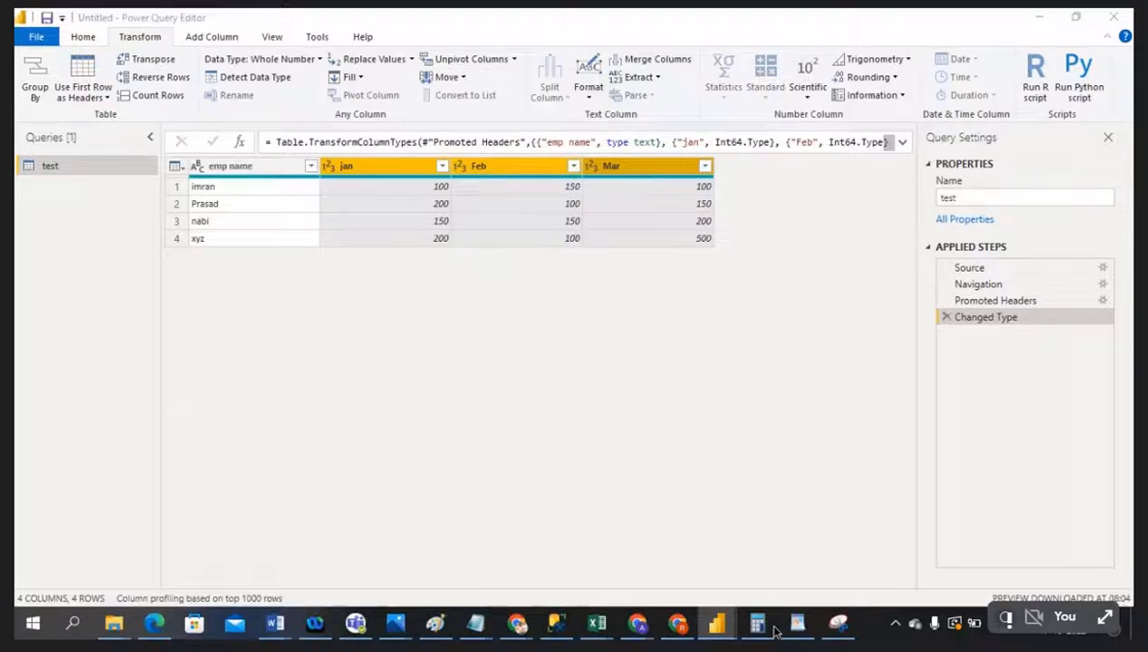
Switch to the Energy Consumptions Dataset (1) workbook in Excel and apply the dark gold fill to header cells A1:D1 of the test sheet
left_click(608, 633)
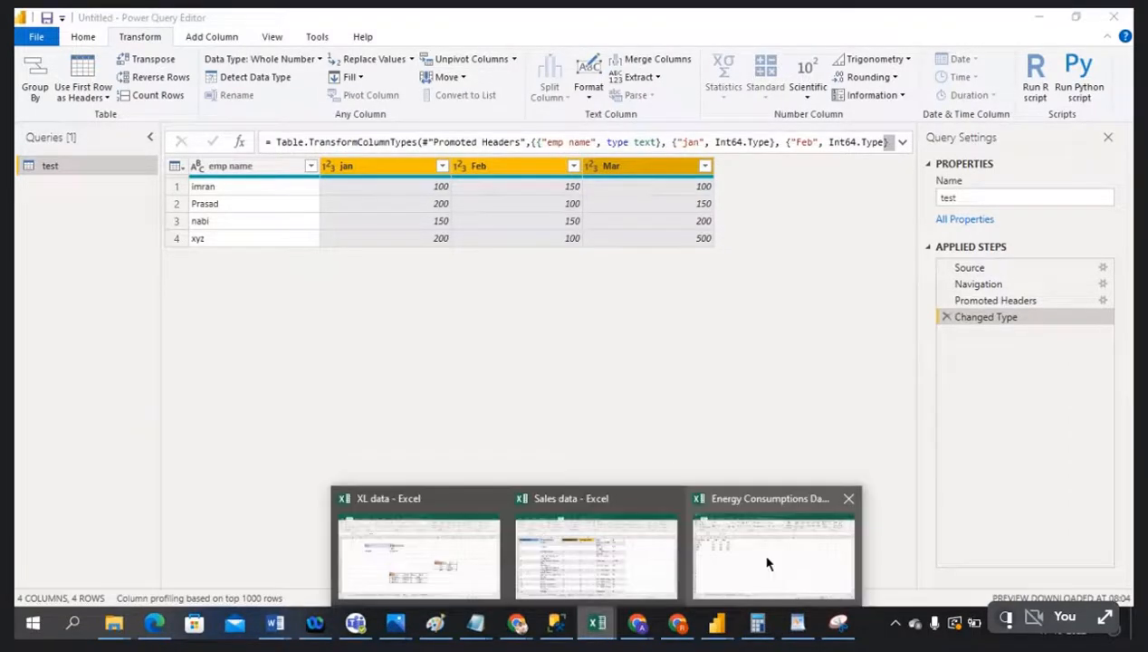
left_click(767, 564)
left_click(317, 378)
left_click_drag(40, 194, 253, 196)
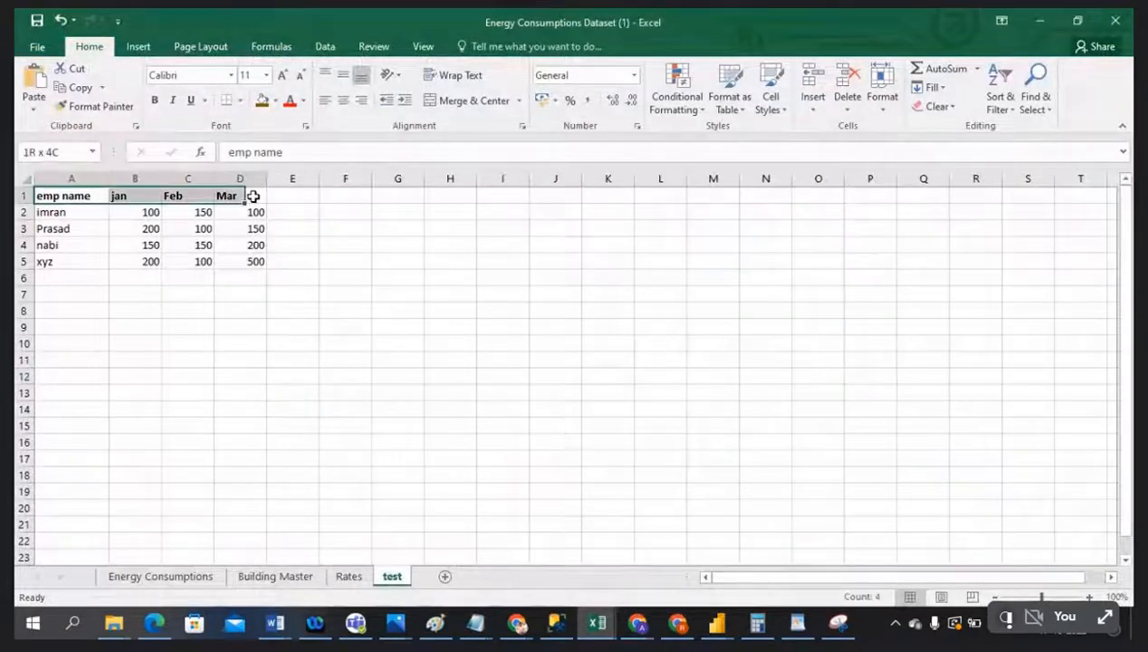
left_click(261, 100)
left_click(315, 409)
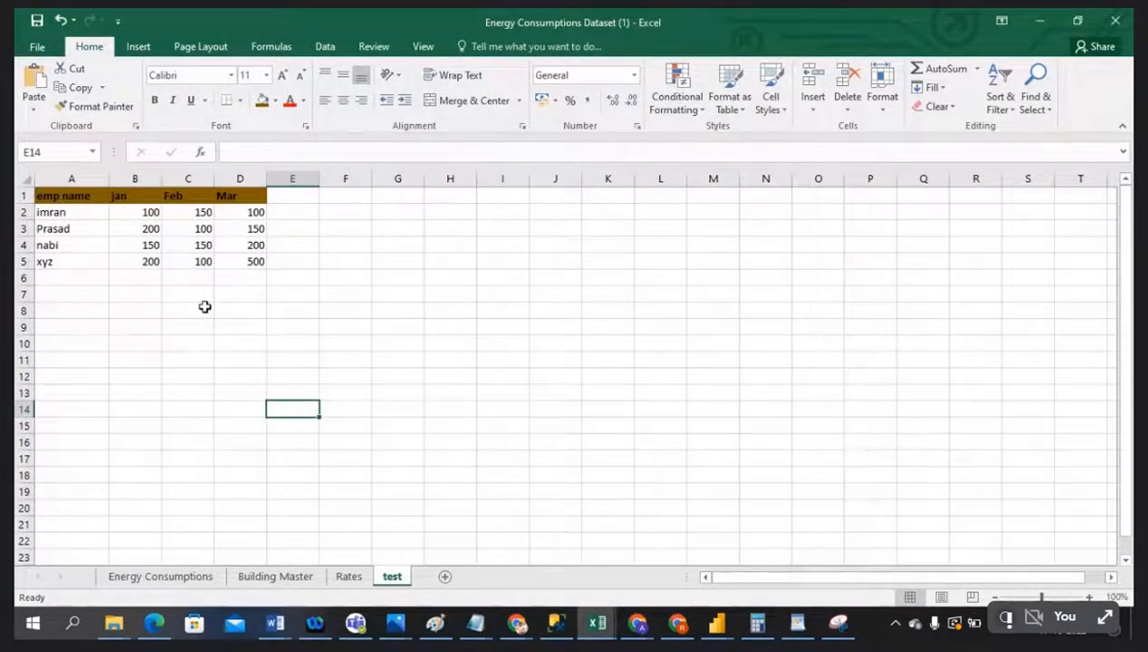
left_click(68, 196)
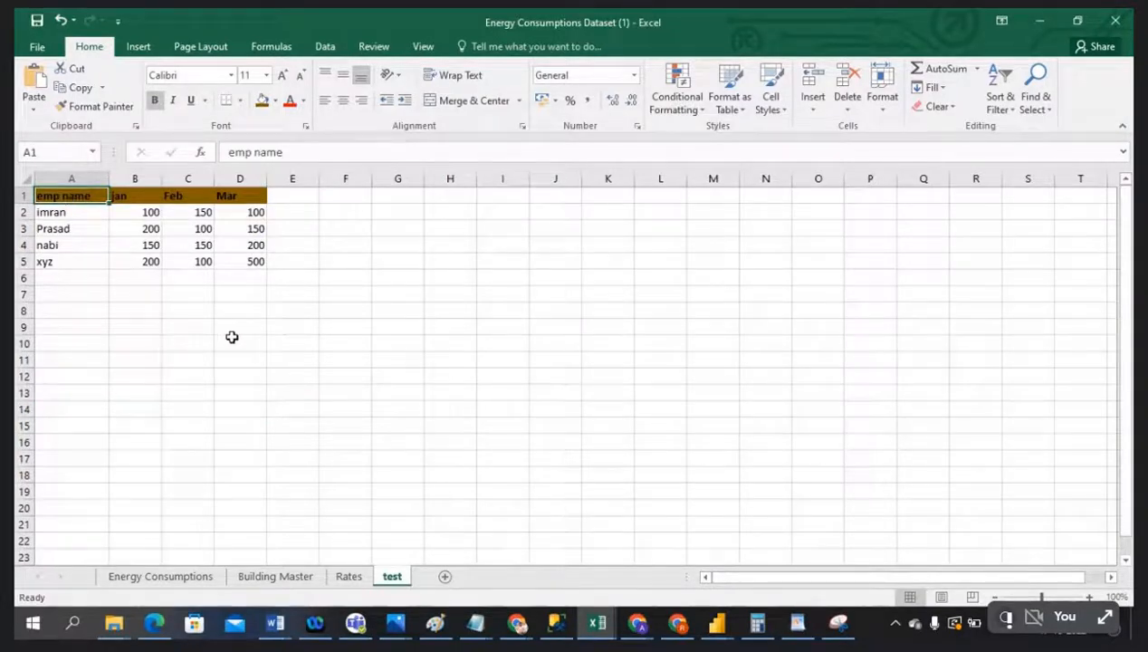
Start a sample unpivoted table below the data by entering the heading empname in cell D11
left_click(259, 356)
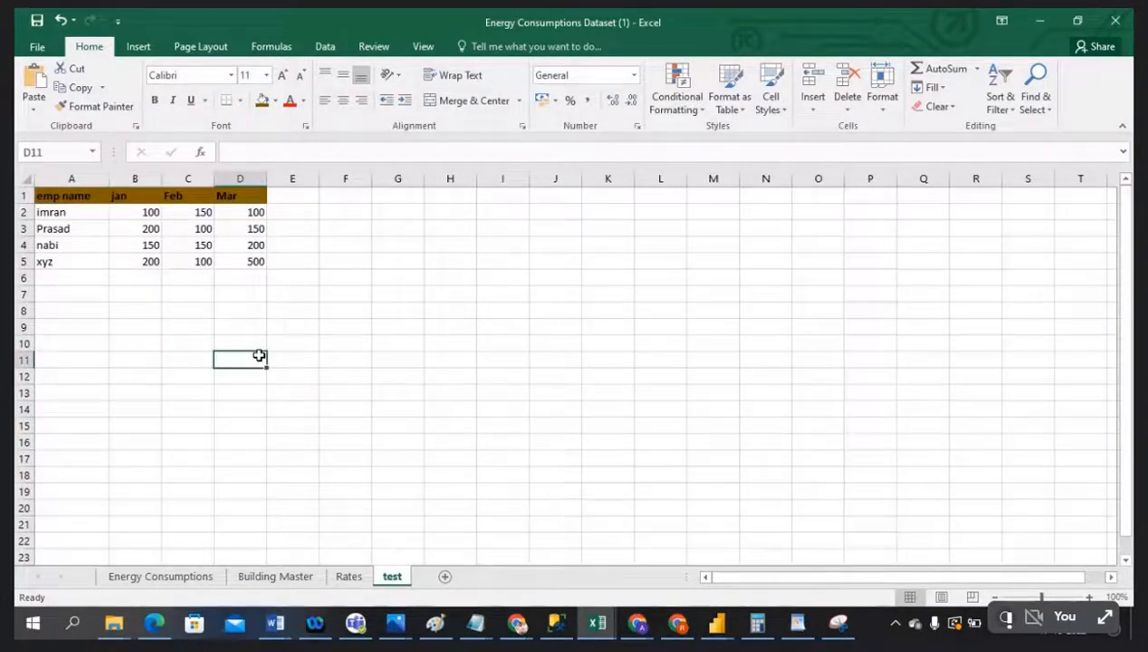
type("emp")
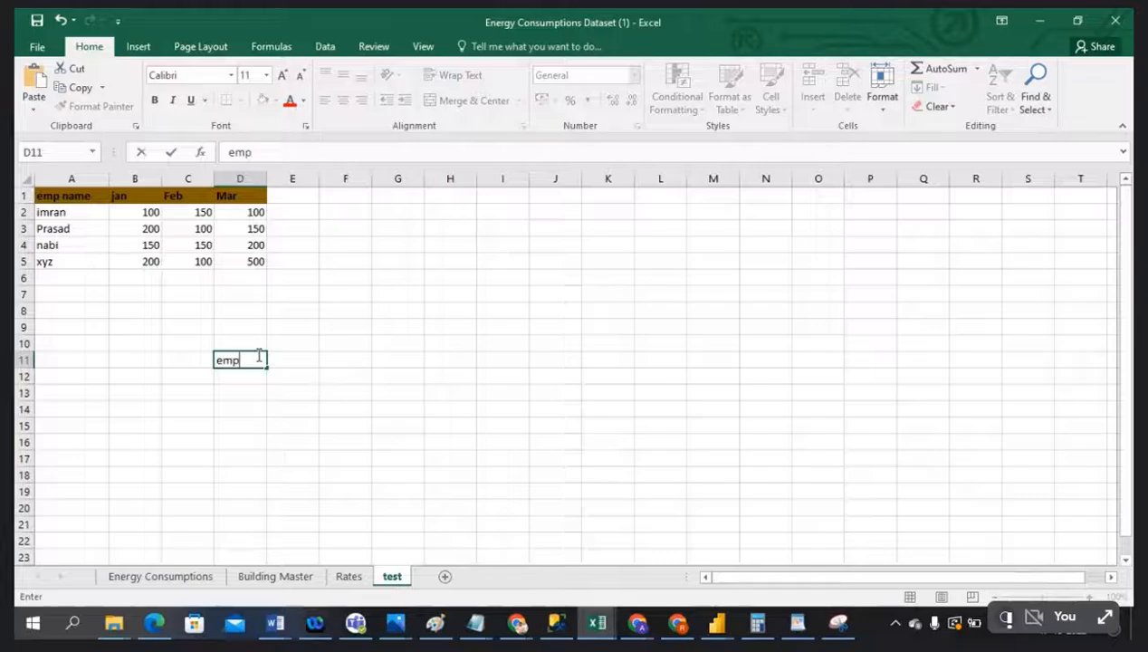
type("nake")
key("BackSpace")
key("BackSpace")
key("BackSpace")
type("ame")
left_click(330, 377)
Widen column E slightly and enter the heading Month Name in cell E11
left_click_drag(319, 178, 334, 179)
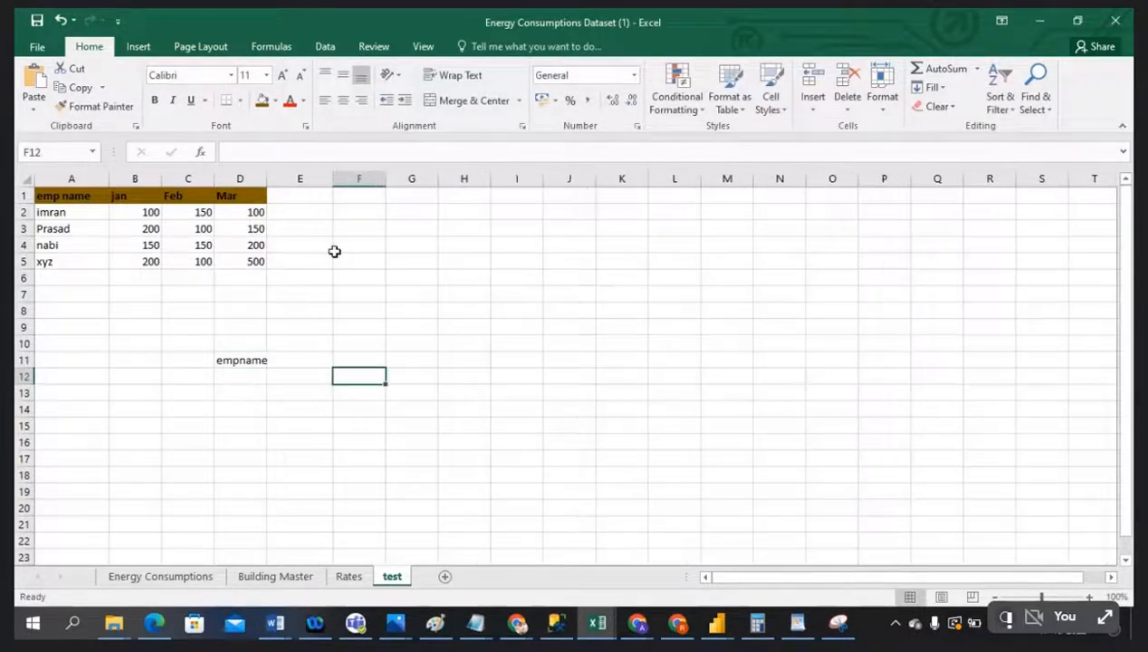
left_click(290, 370)
left_click(303, 358)
type("M")
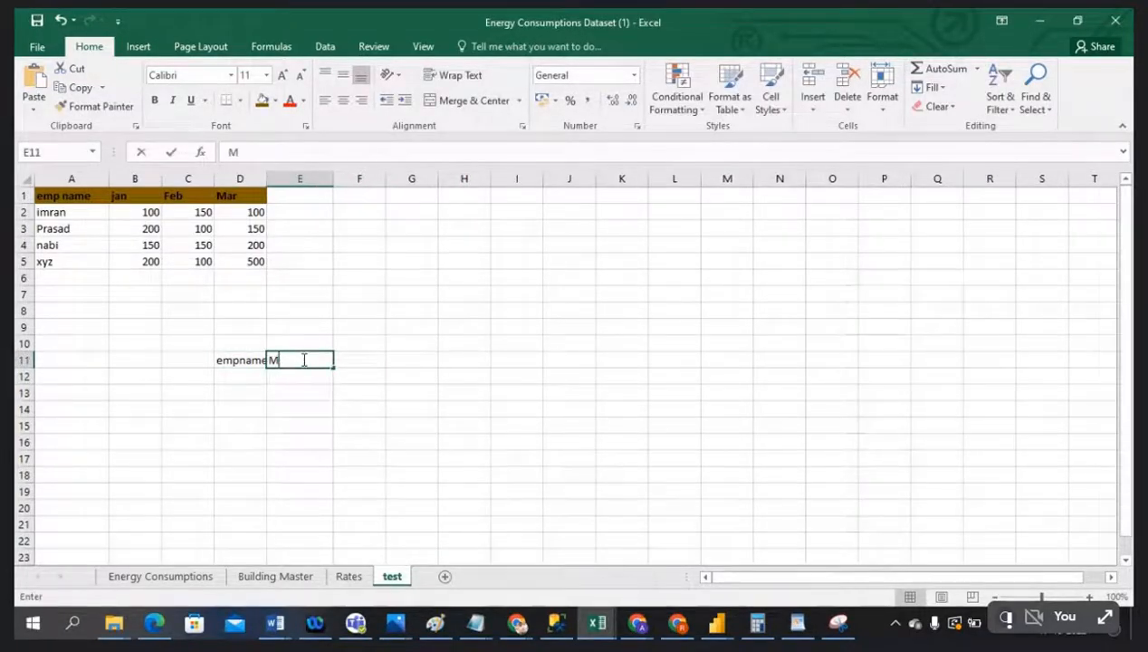
type("onth Name")
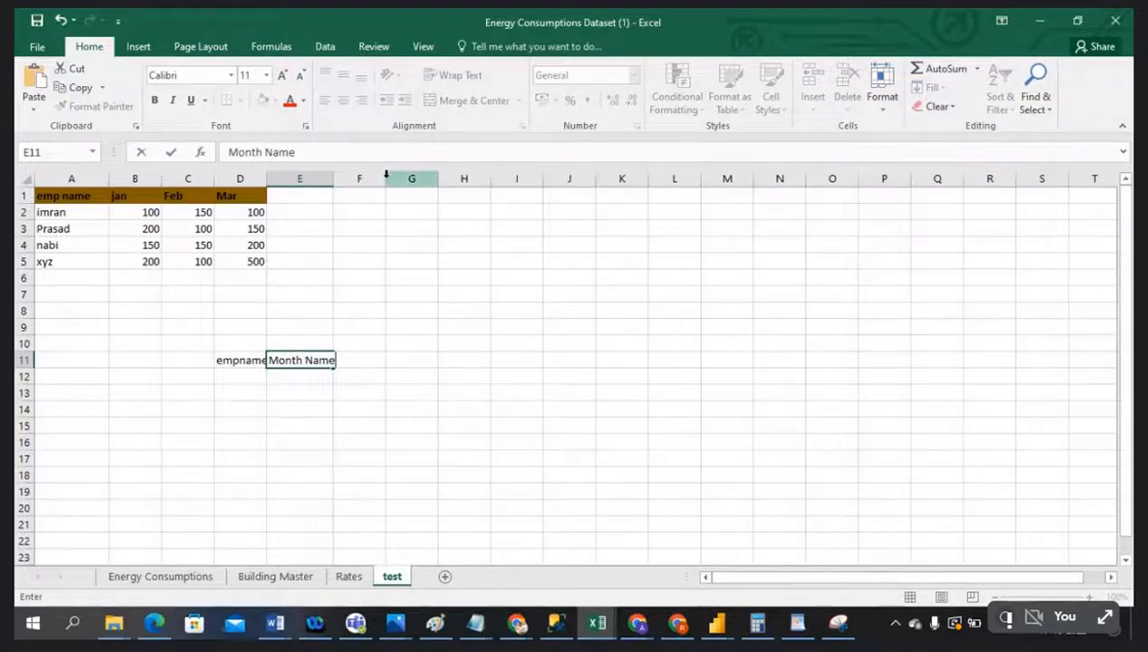
Enter the heading Production in cell F11 and widen columns D, E and F to fit the three headings
left_click_drag(385, 179, 419, 179)
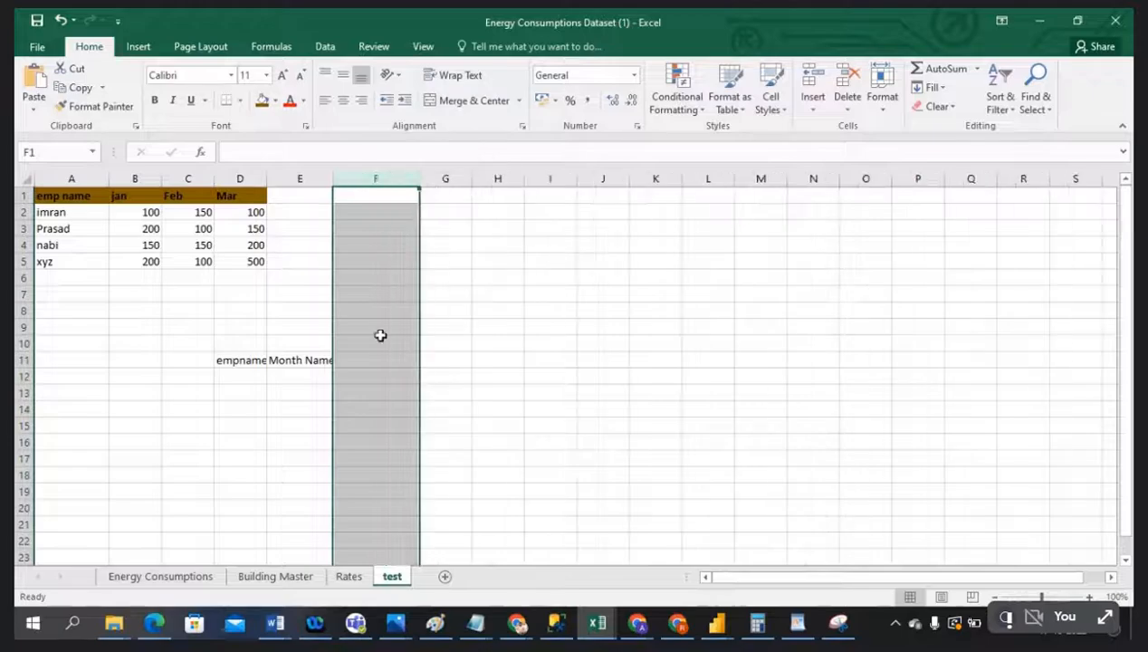
left_click(371, 357)
type("Prod")
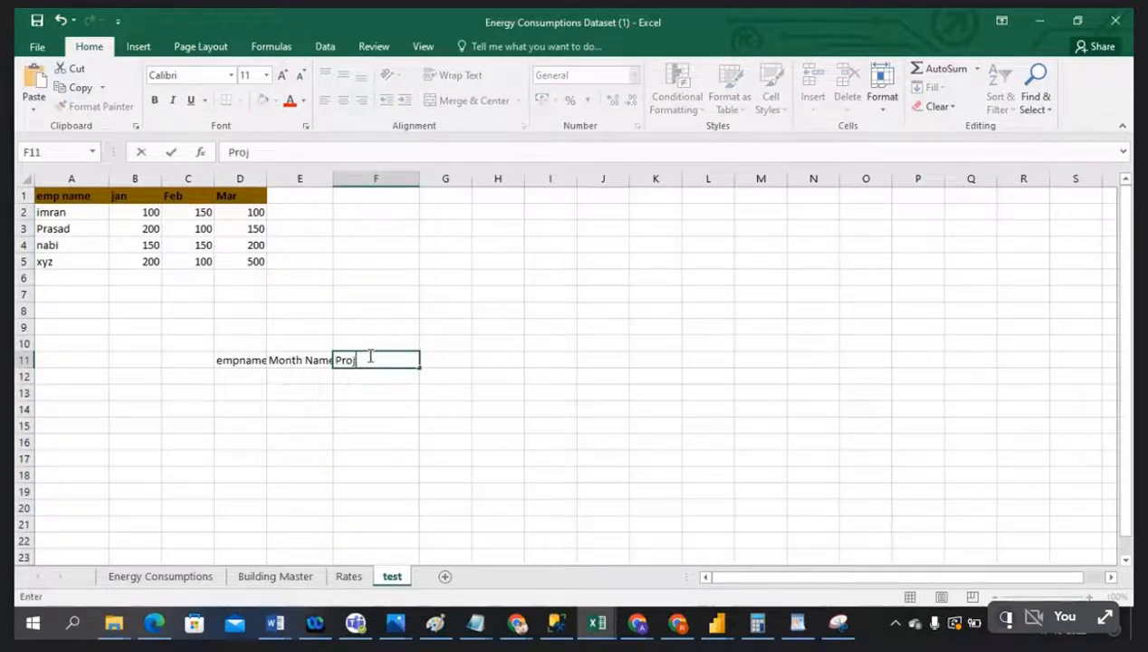
type("uction")
left_click(370, 429)
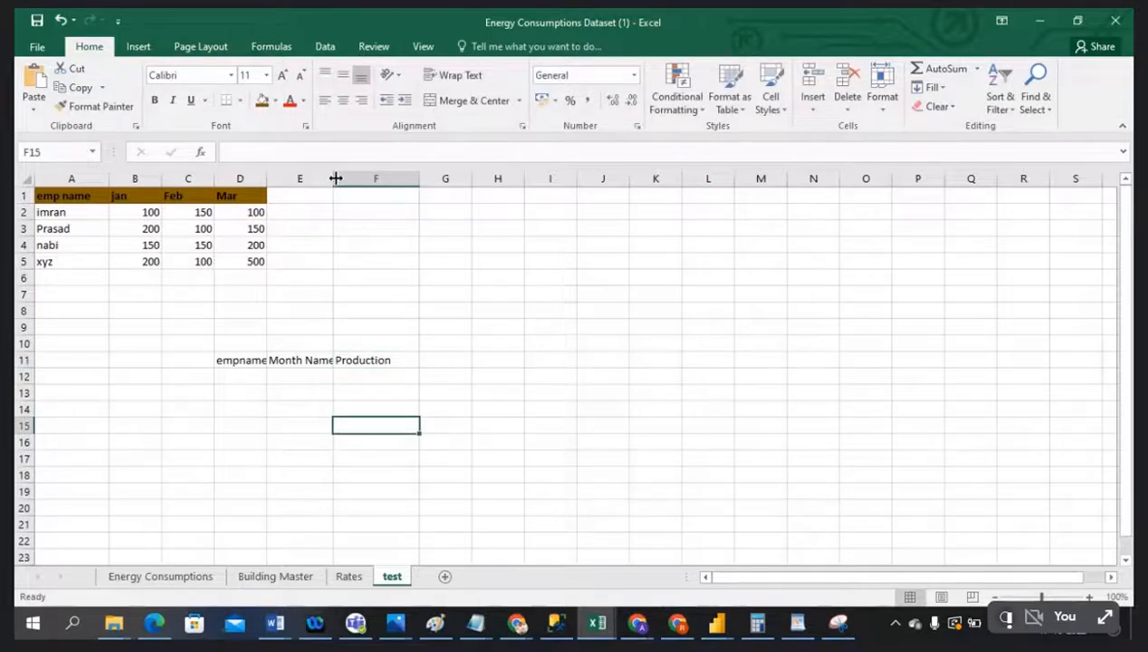
left_click_drag(332, 179, 358, 179)
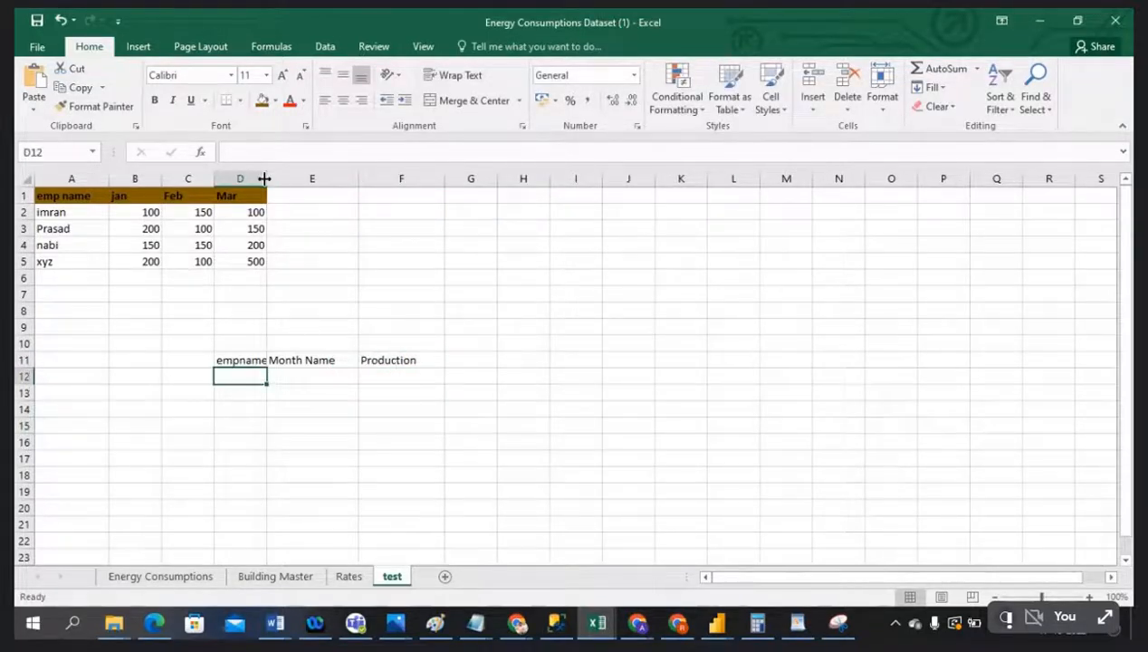
left_click_drag(266, 177, 283, 178)
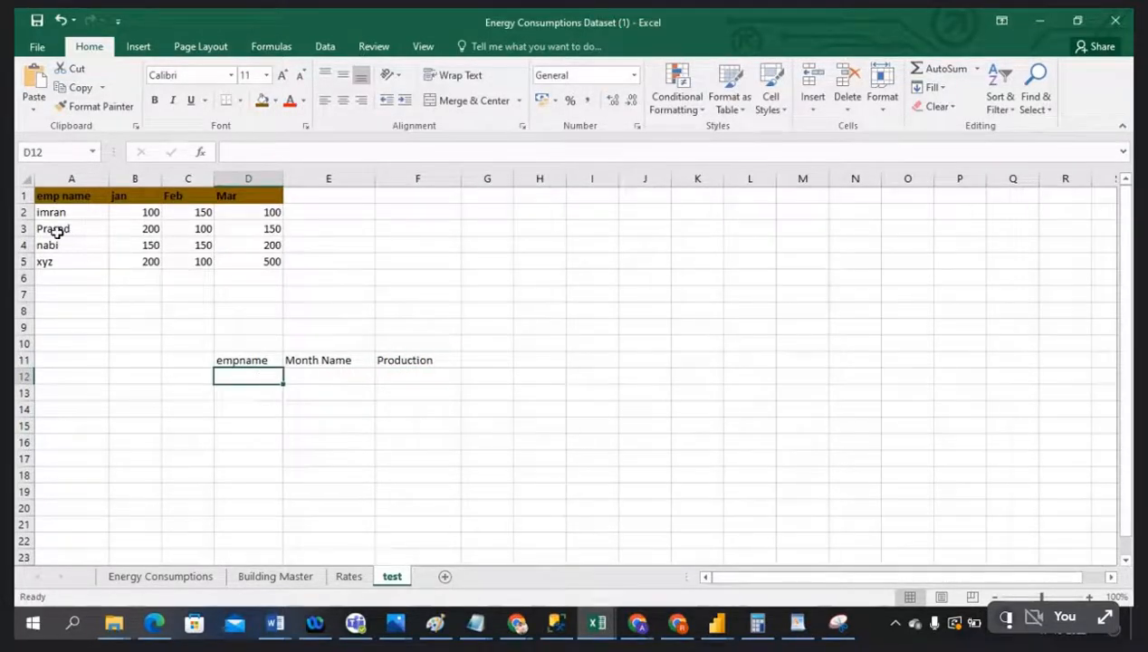
Enter the first employee's name in D12 and Jan as the month in E12
left_click_drag(52, 211, 52, 244)
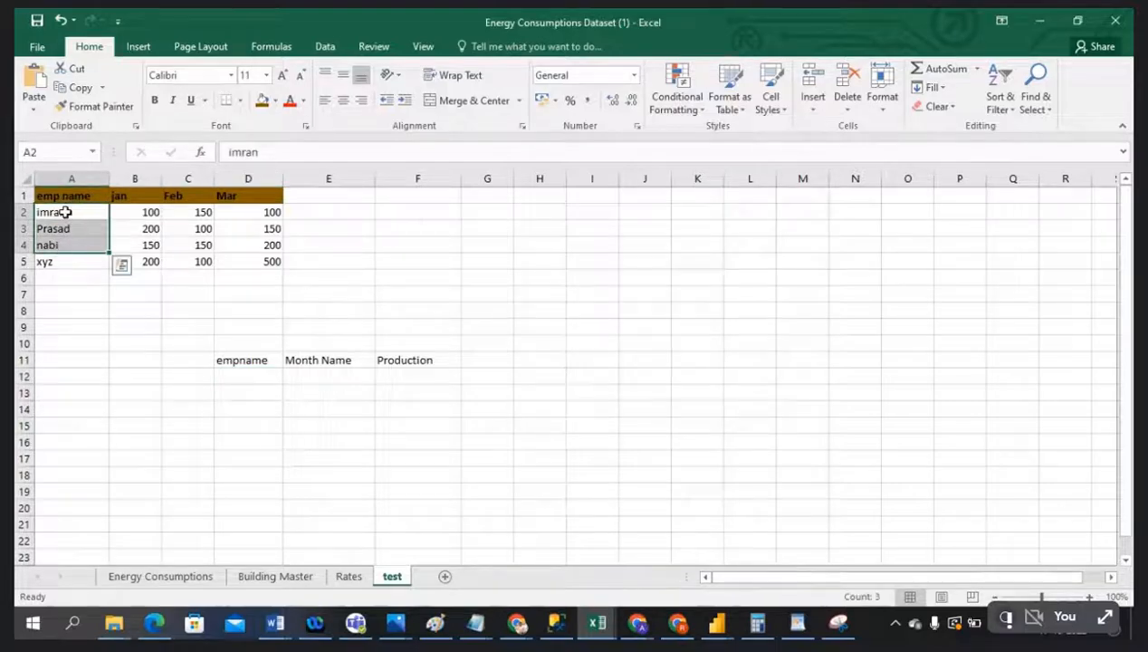
left_click(65, 210)
left_click(236, 387)
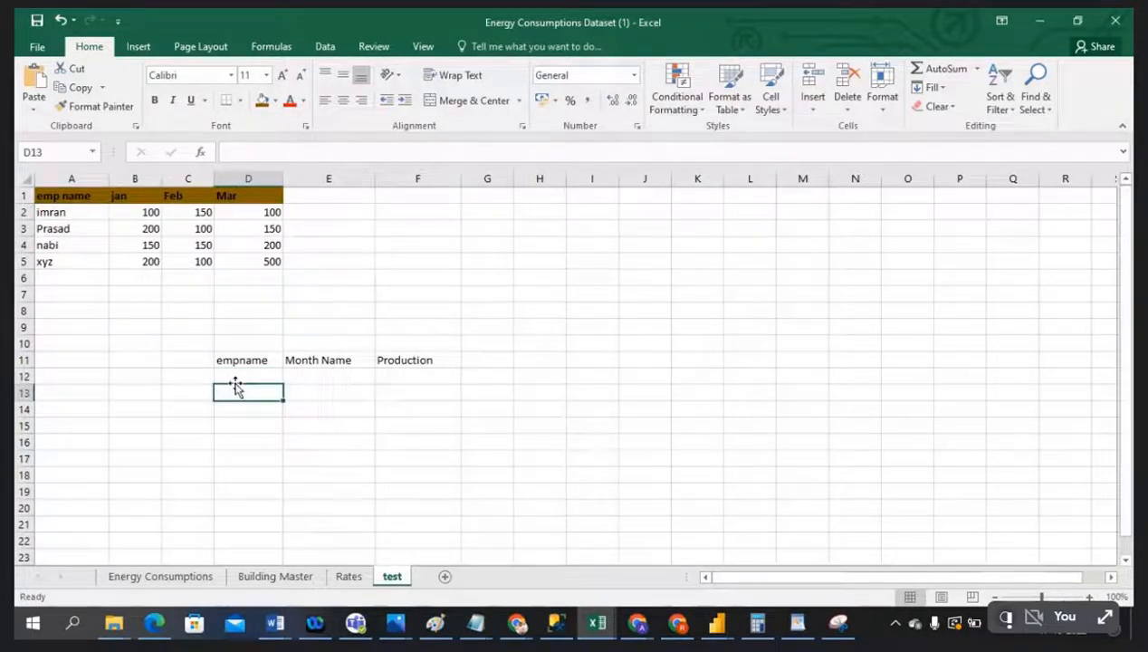
left_click(235, 380)
type("imran")
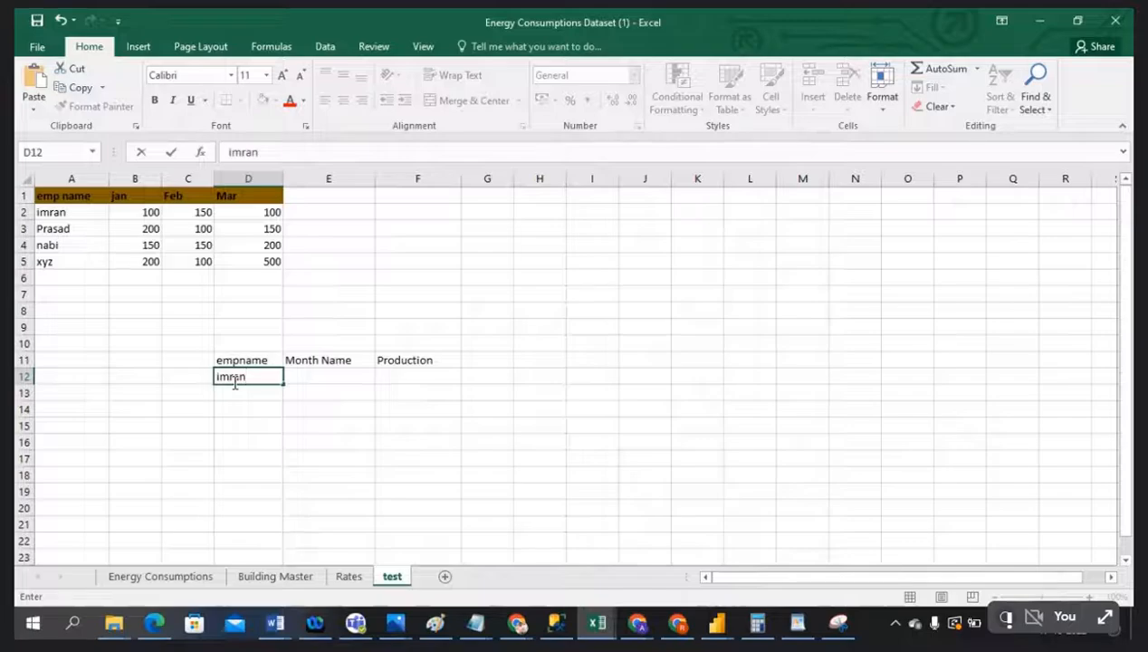
key("Tab")
type("Jan")
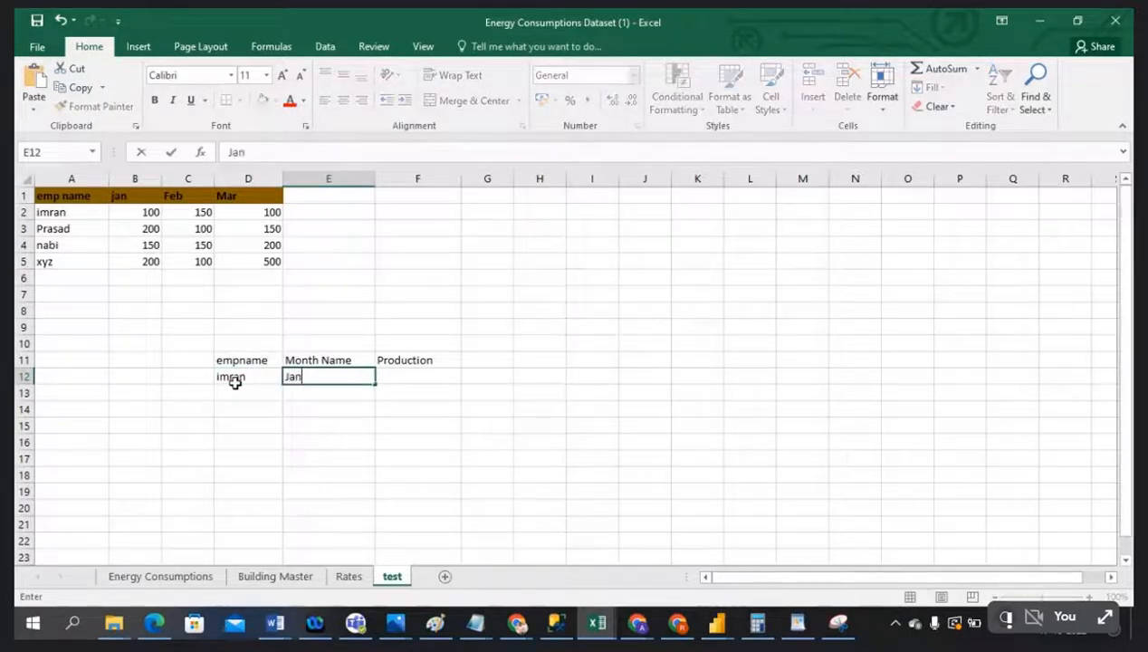
left_click(333, 384)
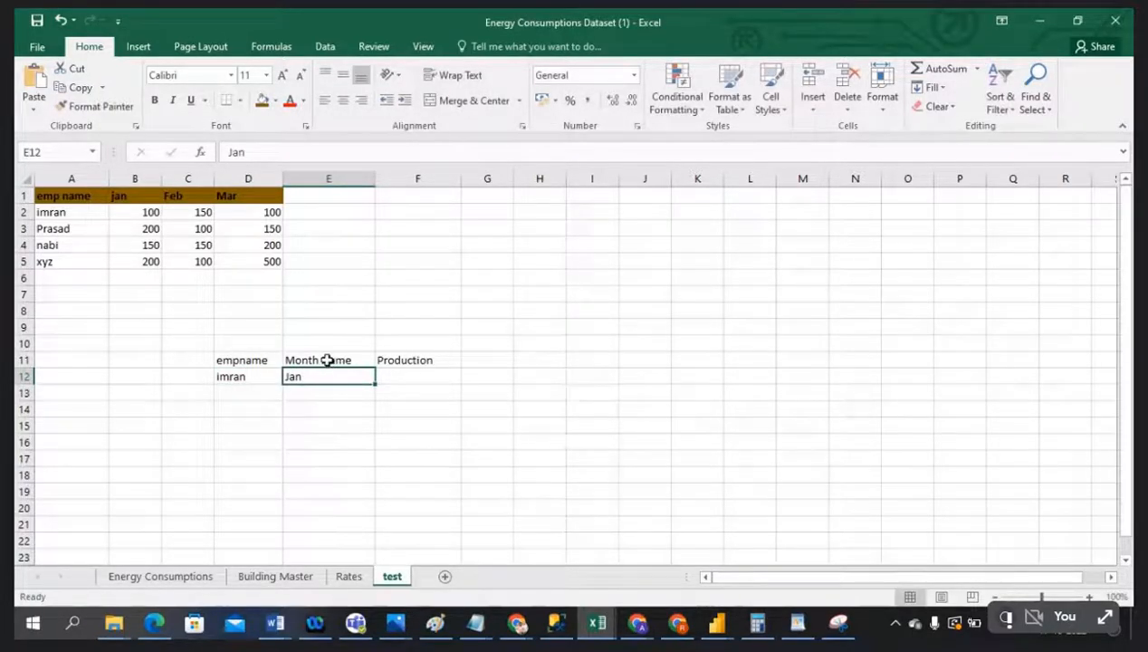
Enter 100 in F12 as the first employee's Jan production, taken from the source table
left_click(327, 361)
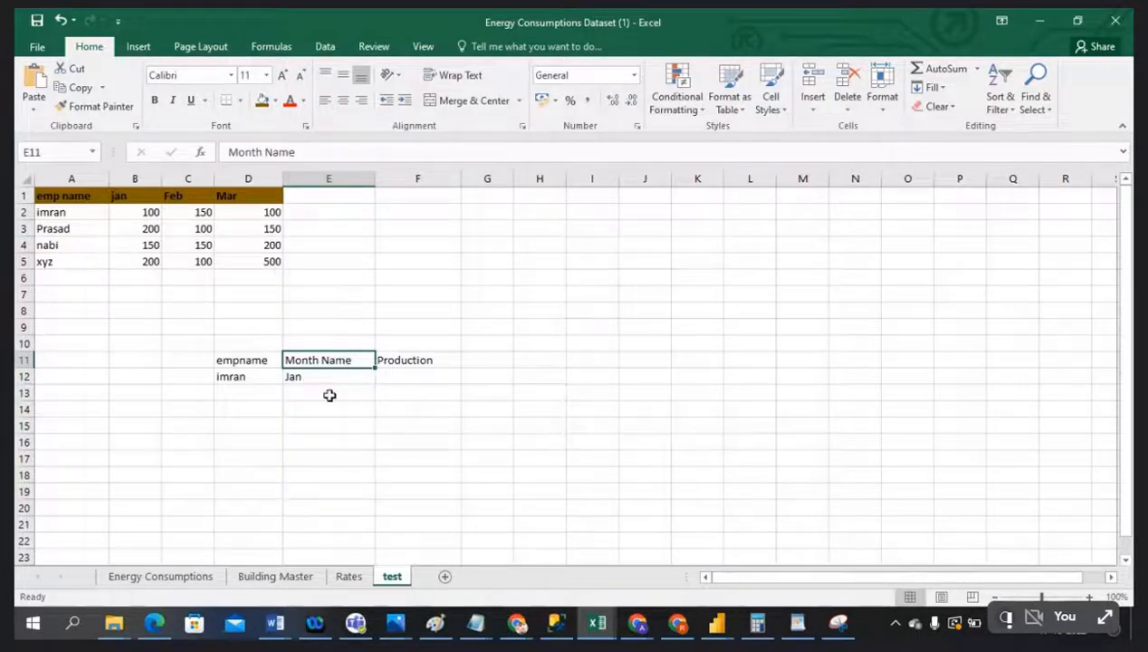
left_click(87, 212)
left_click(152, 213)
left_click(382, 375)
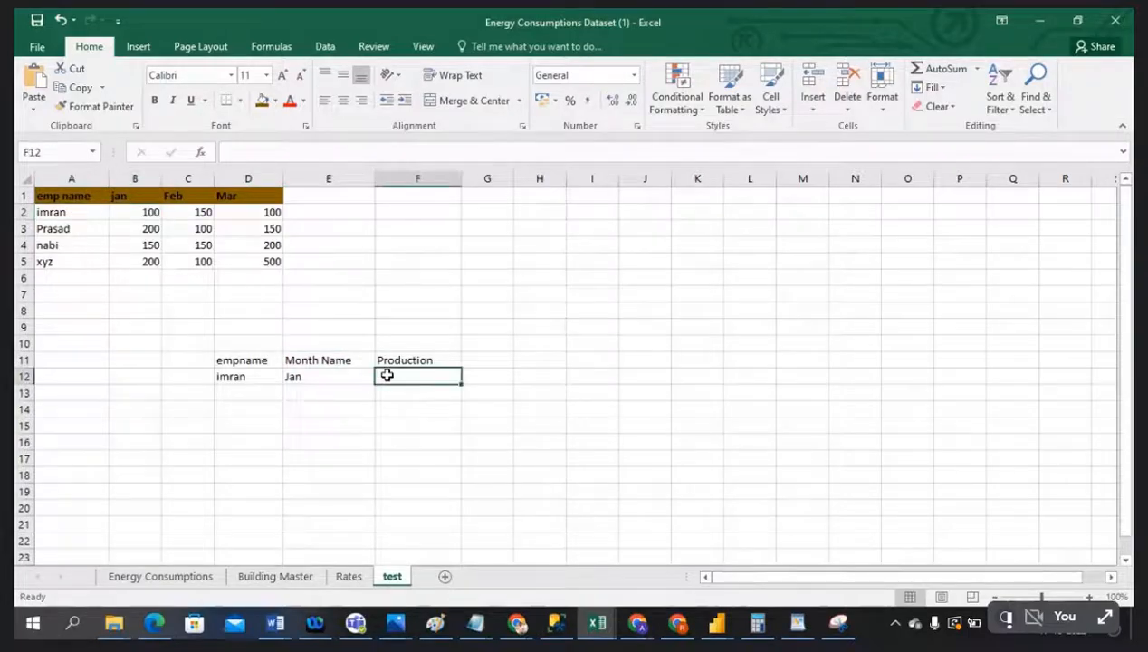
type("100")
key("Return")
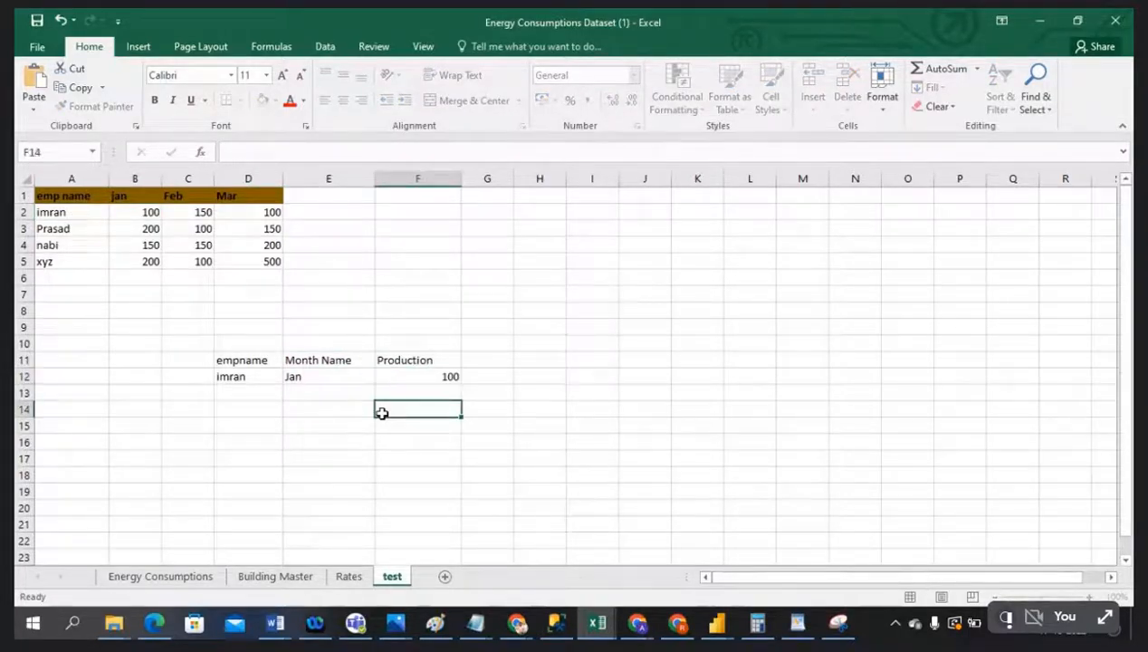
Fill row 13 with a copy of the first employee's name, the month Feb and a production of 150
left_click_drag(246, 377, 284, 376)
left_click(270, 377)
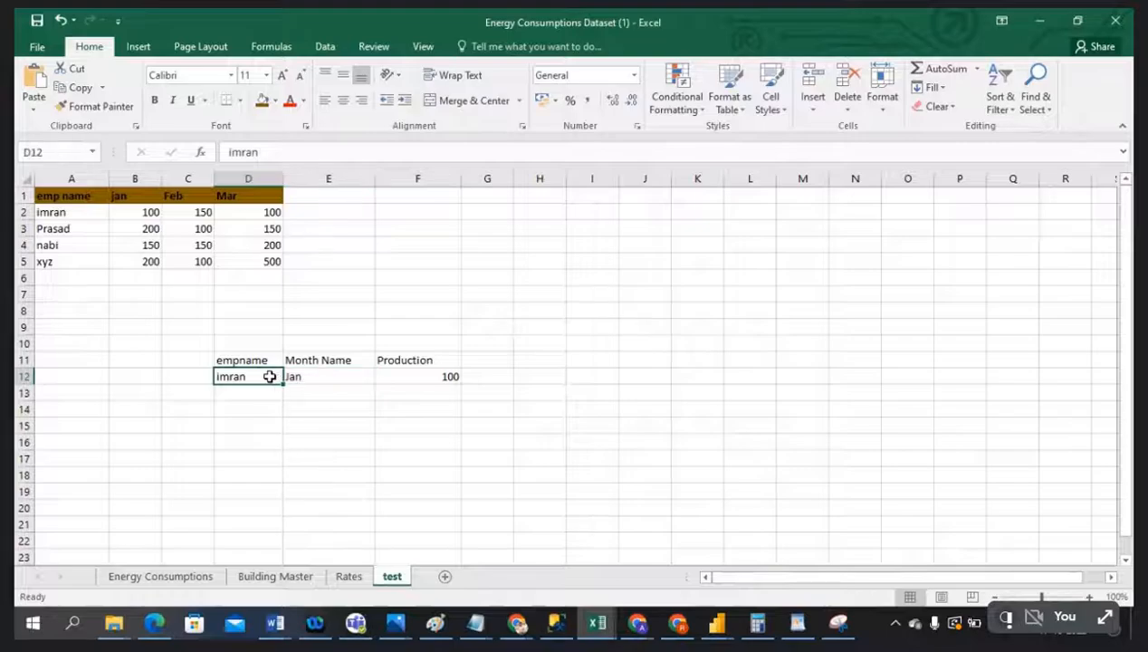
key("ctrl+c")
left_click(250, 392)
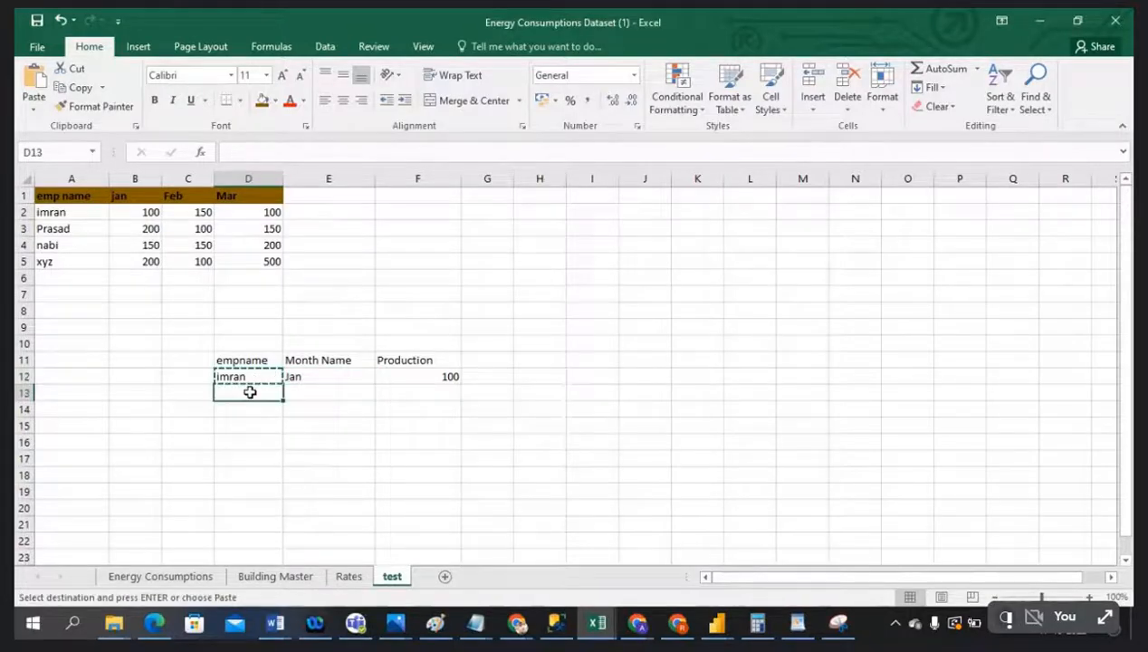
key("ctrl+v")
left_click(328, 392)
type("Feb")
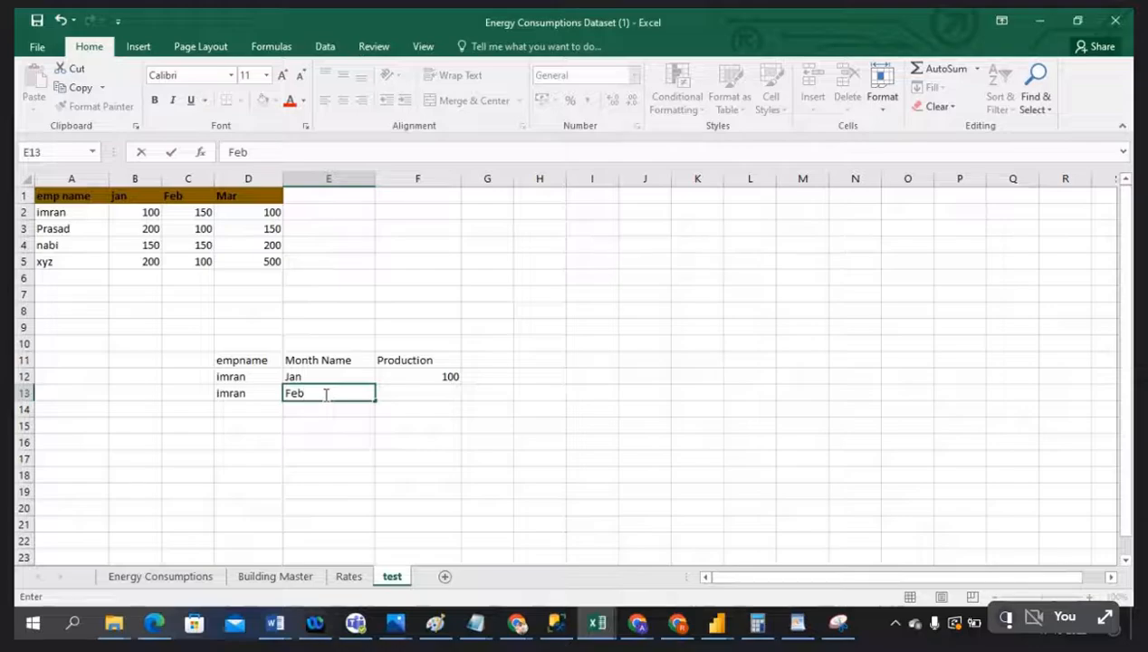
left_click(203, 212)
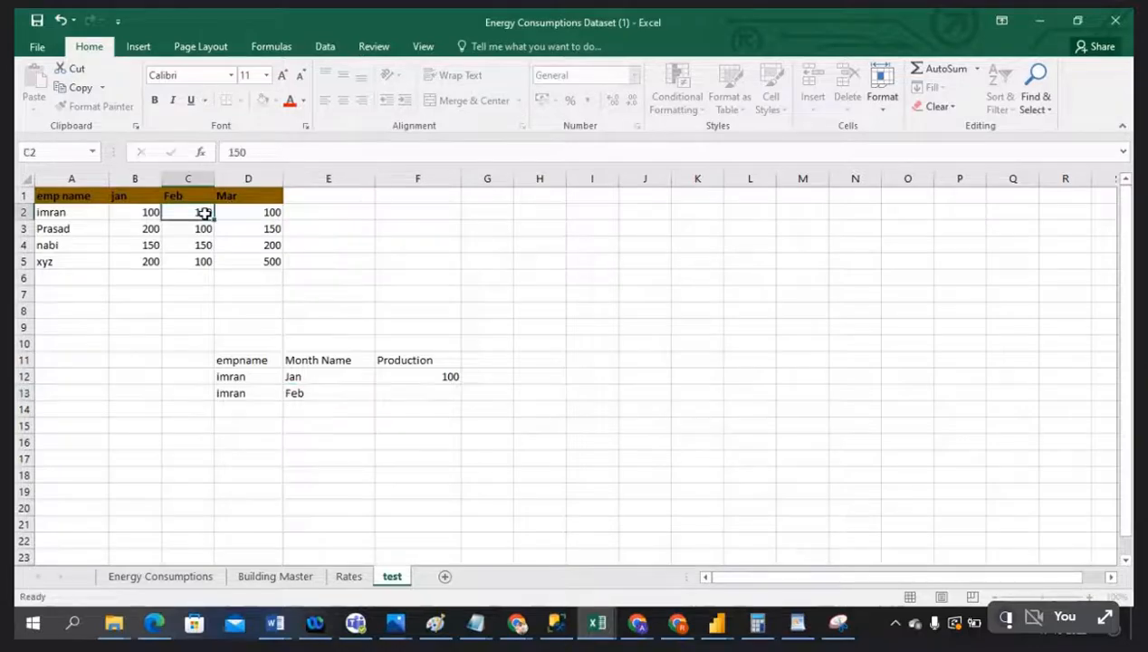
left_click(395, 393)
type("150")
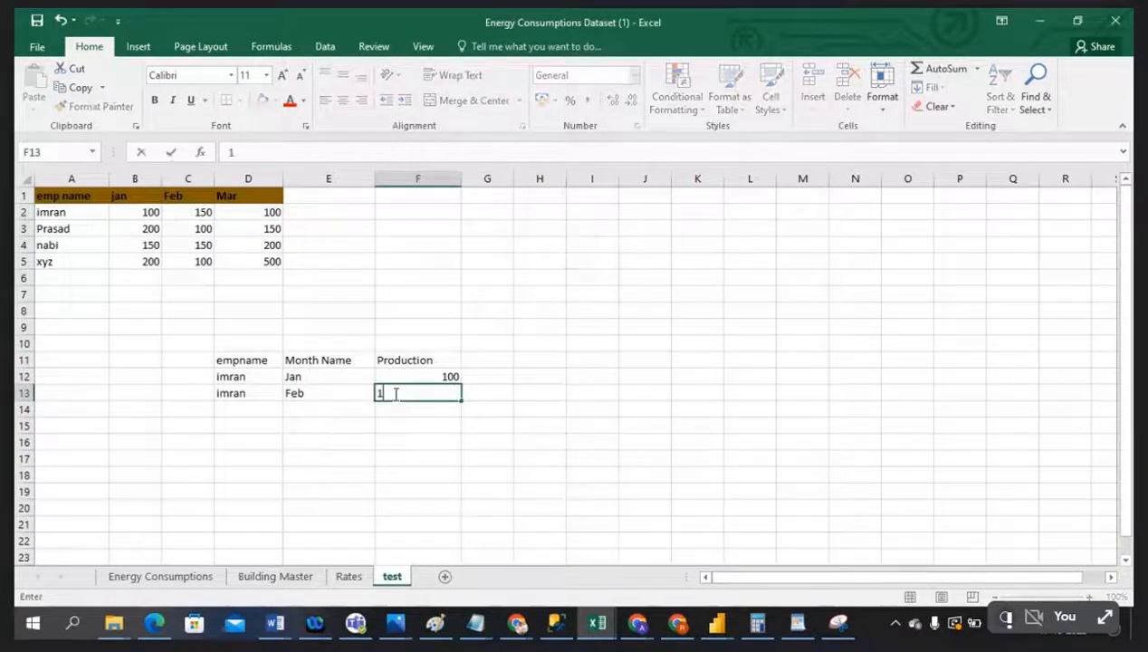
left_click(395, 472)
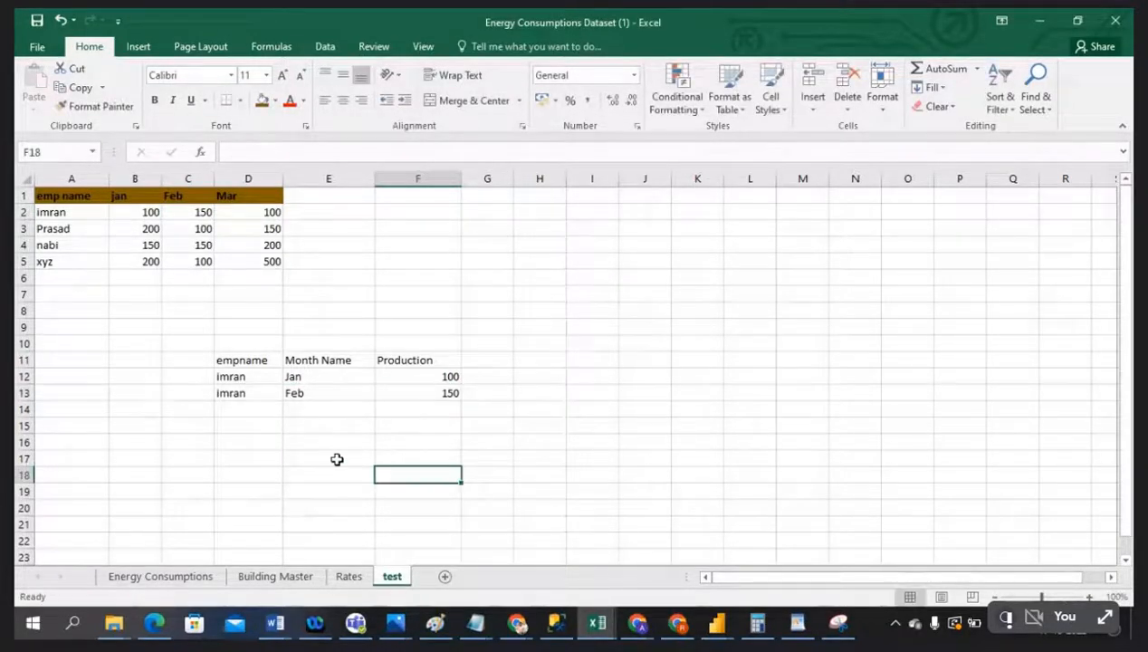
Fill row 14 with the same employee's name, the month Mar and a production of 100
left_click(251, 406)
type("imran")
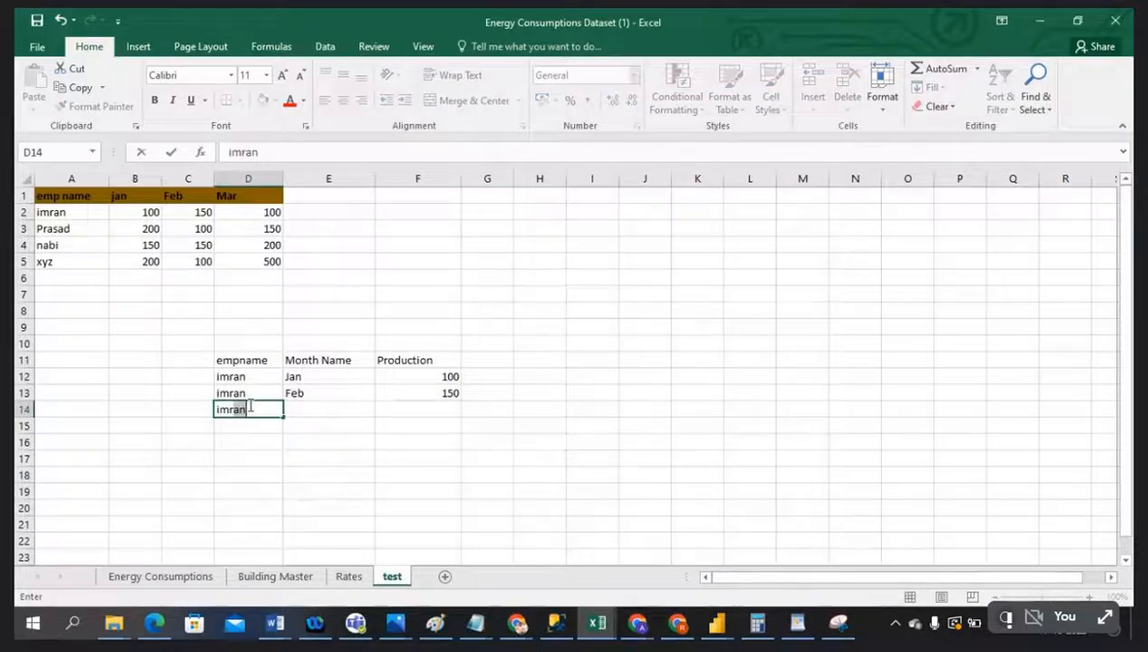
left_click(322, 416)
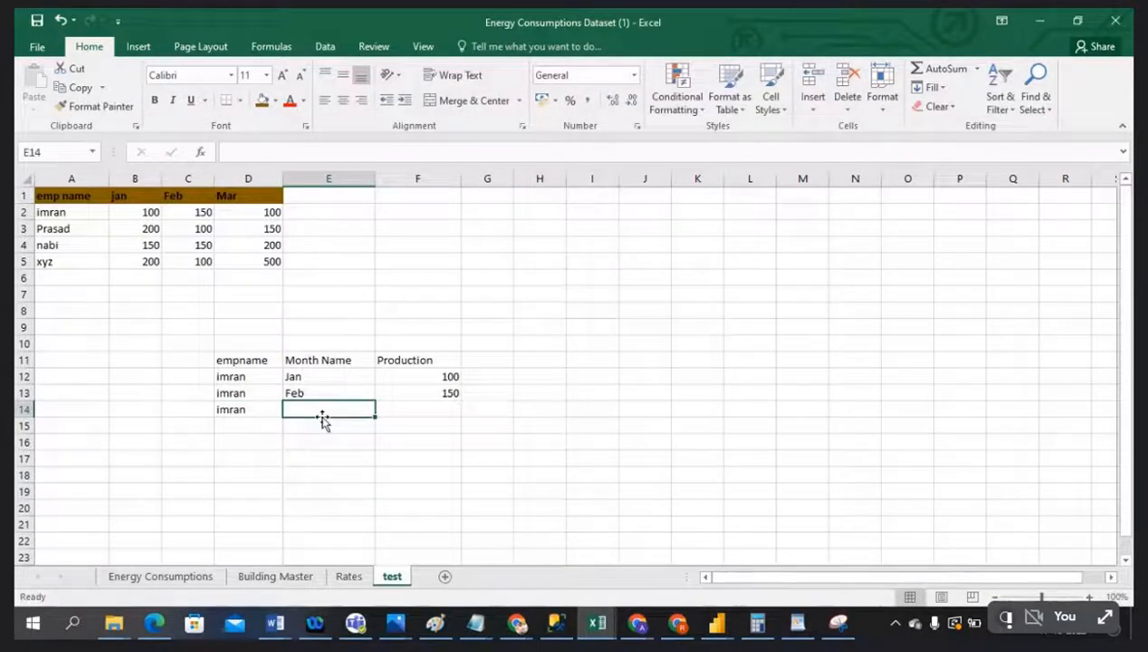
type("Mar")
left_click(451, 409)
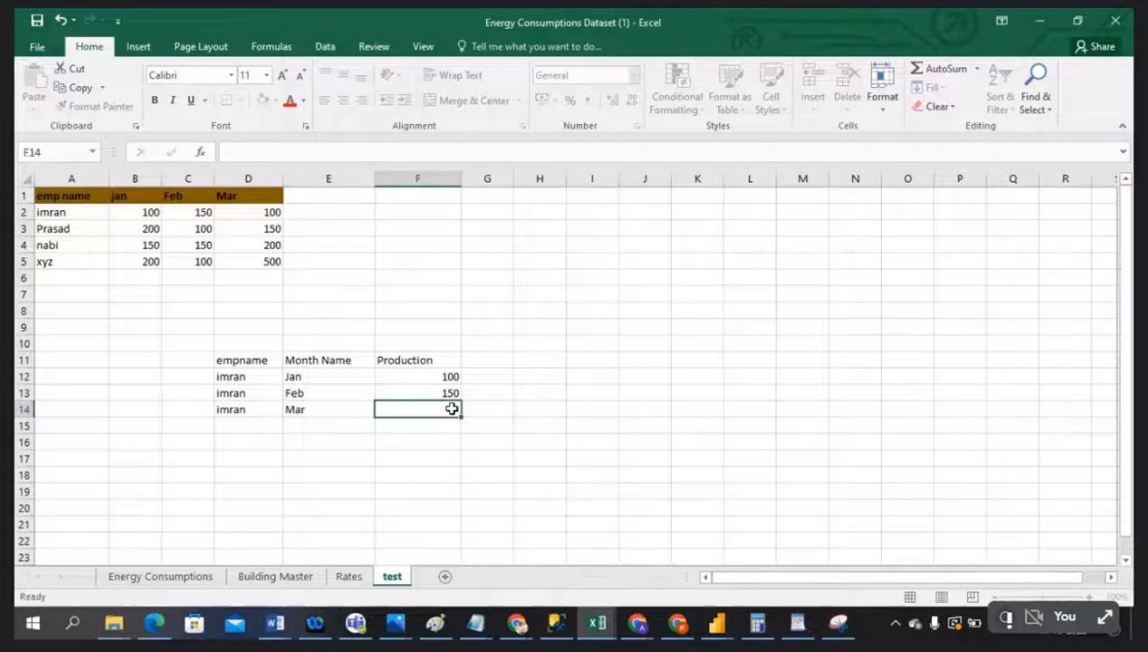
type("100")
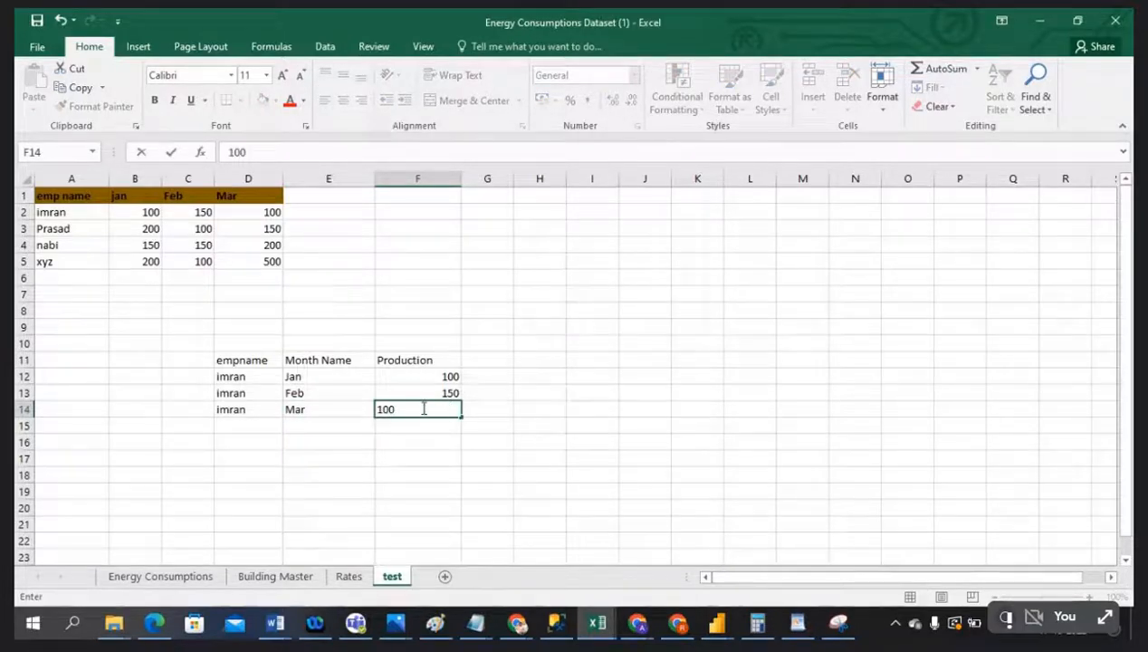
left_click(425, 444)
Review the sample table's headings and its Month Name entries in rows 11 to 14
left_click_drag(249, 363, 435, 363)
left_click(335, 437)
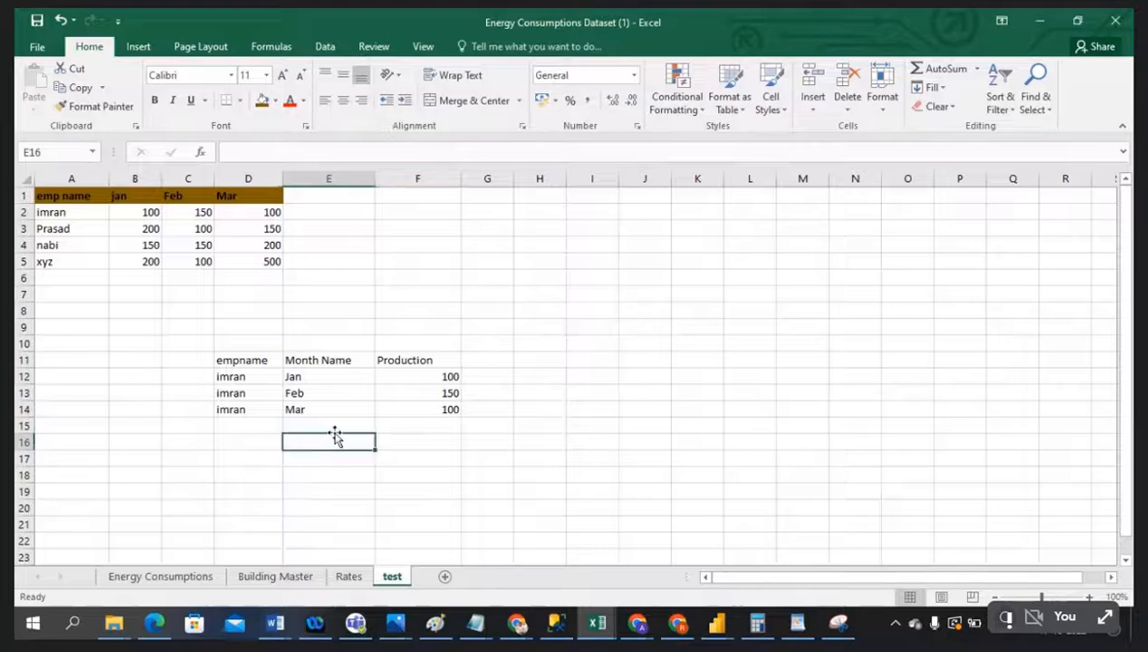
left_click(319, 361)
left_click_drag(316, 379, 316, 438)
left_click(415, 449)
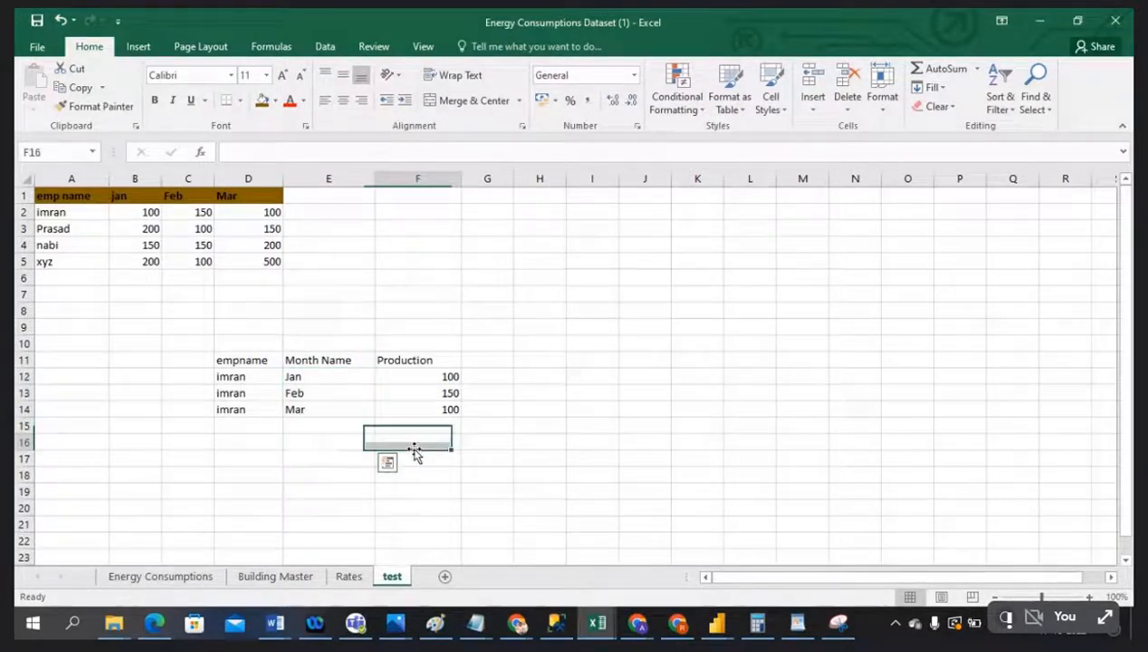
left_click(321, 379)
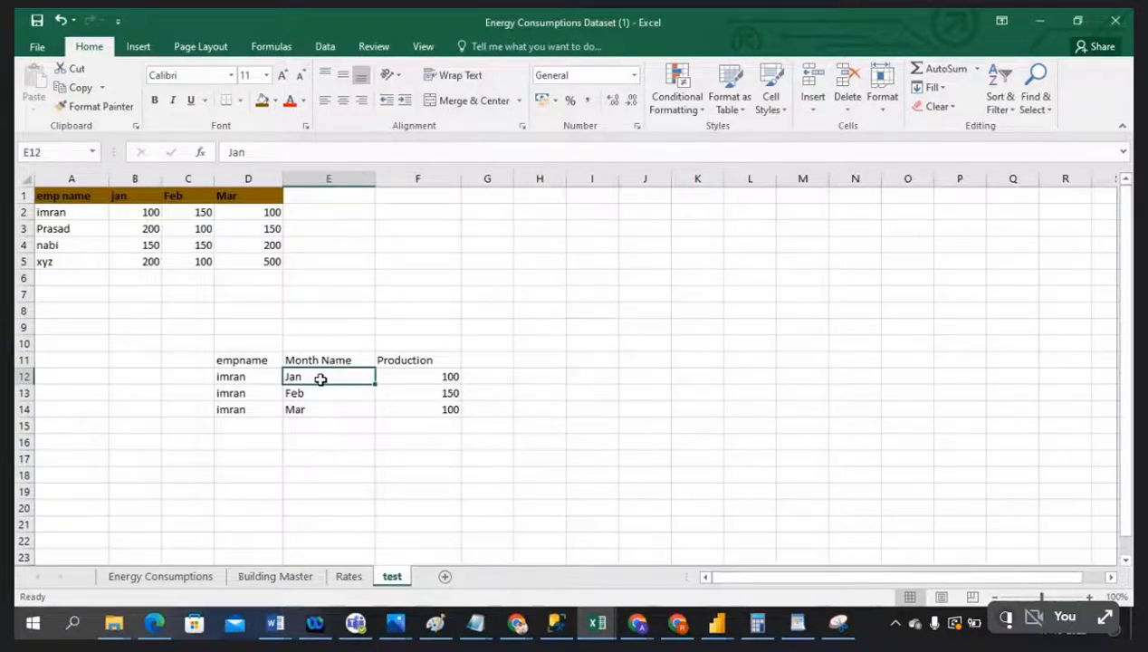
Compare the source table's jan, Feb and Mar headings in B1:D1 with the Month Name entries of the sample table below
left_click(306, 396)
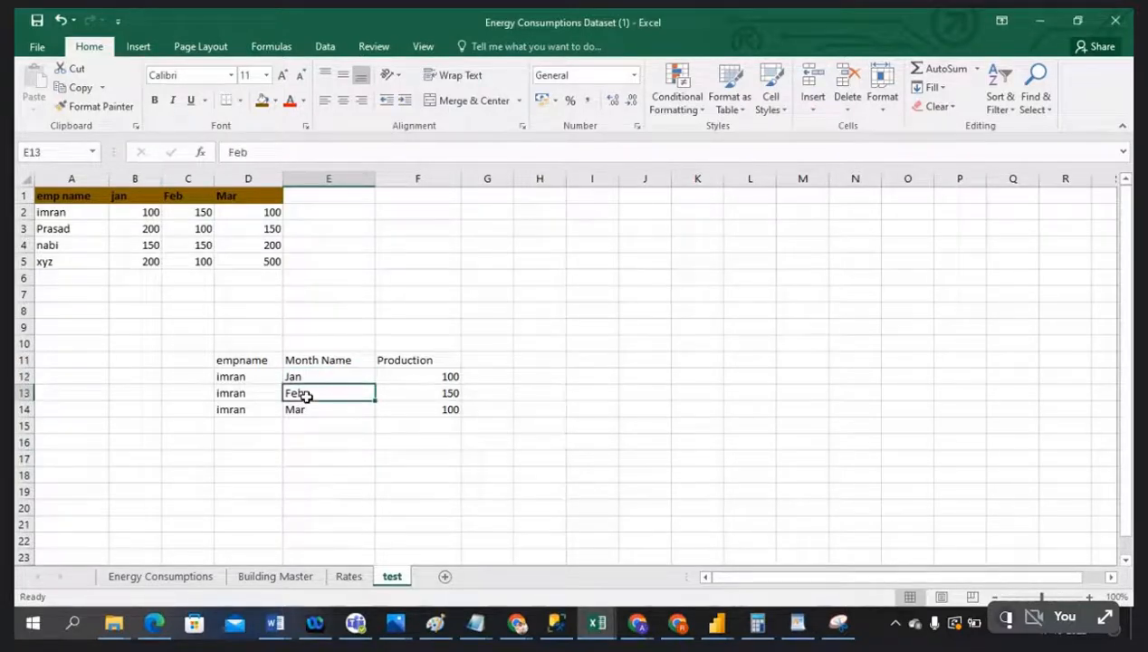
left_click(322, 310)
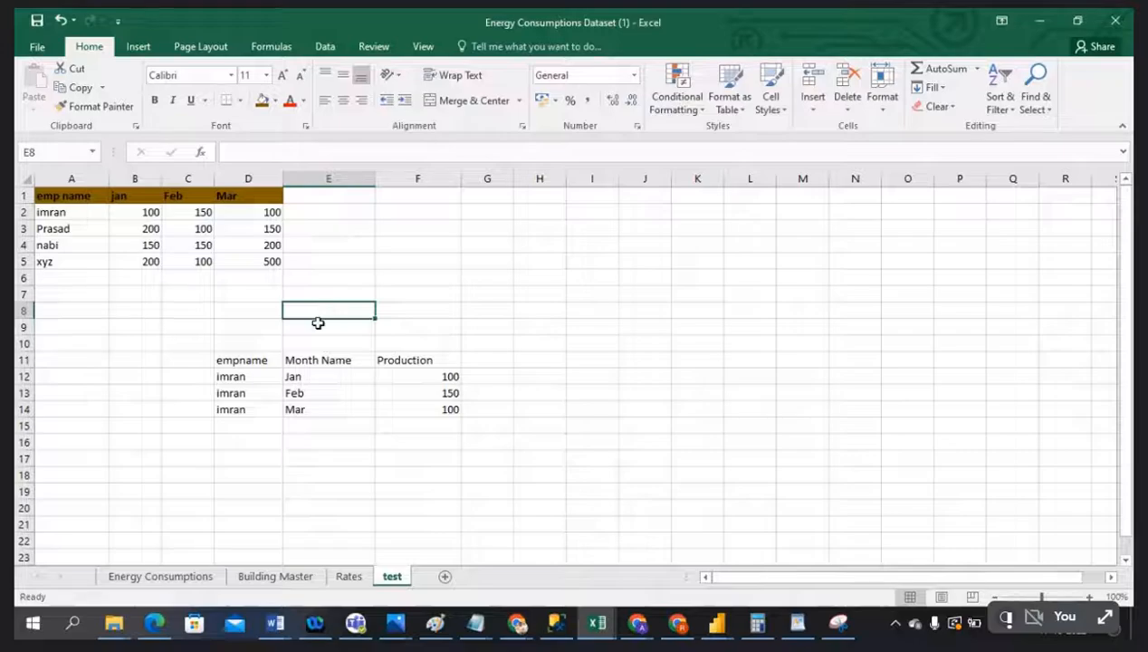
left_click_drag(317, 360, 321, 459)
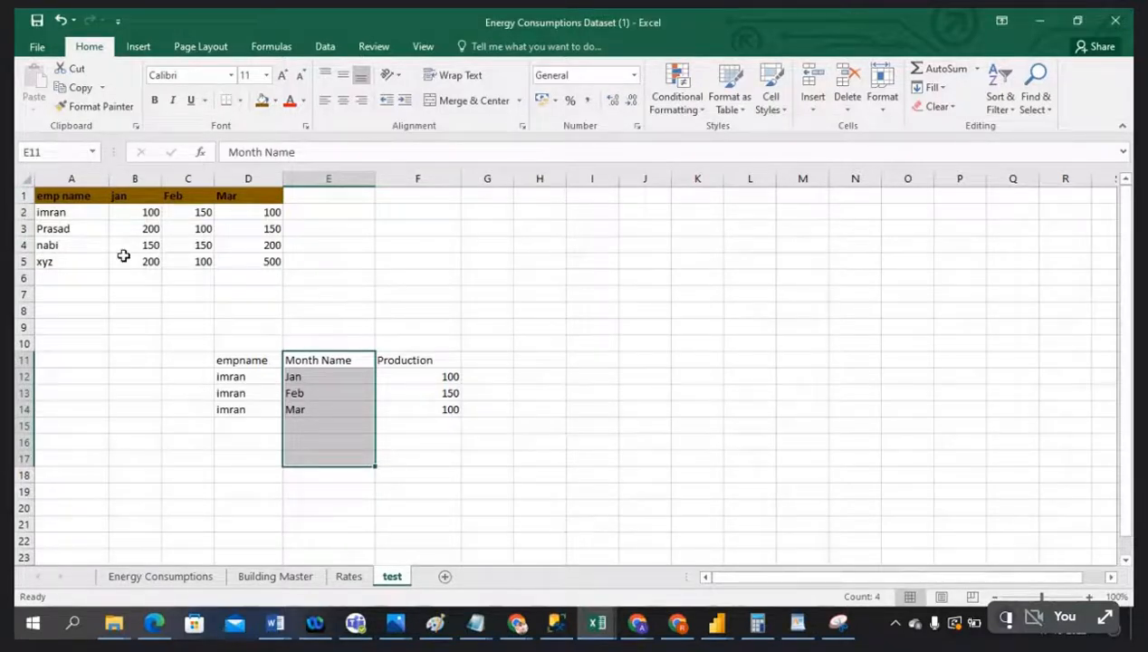
left_click(142, 192)
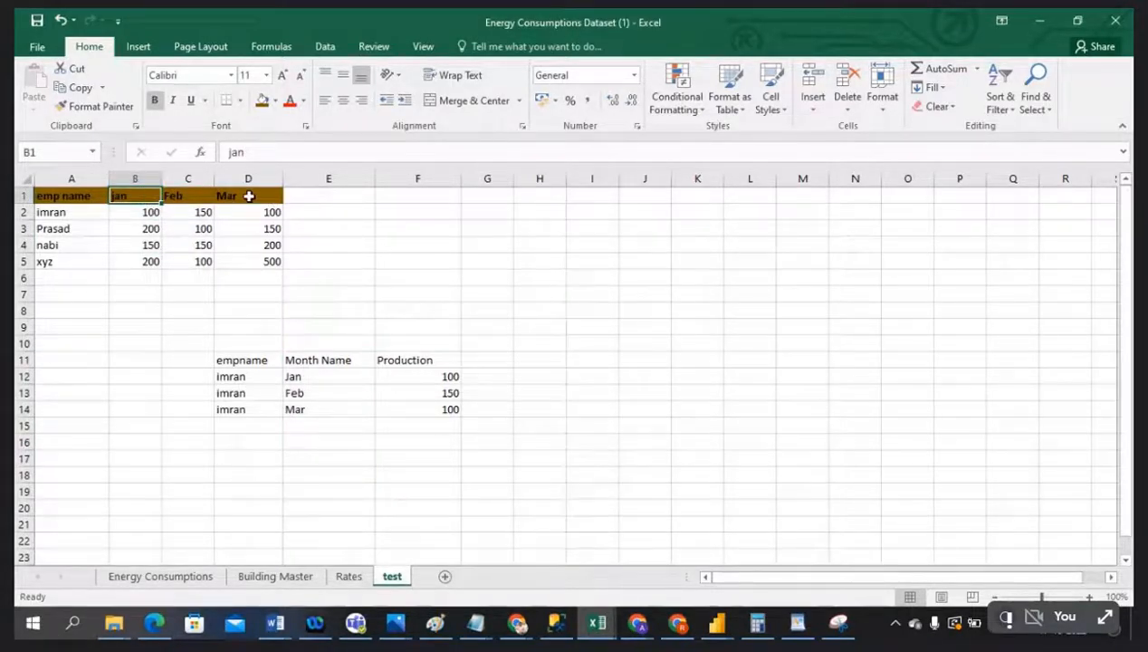
left_click(231, 196)
left_click_drag(215, 196, 133, 198)
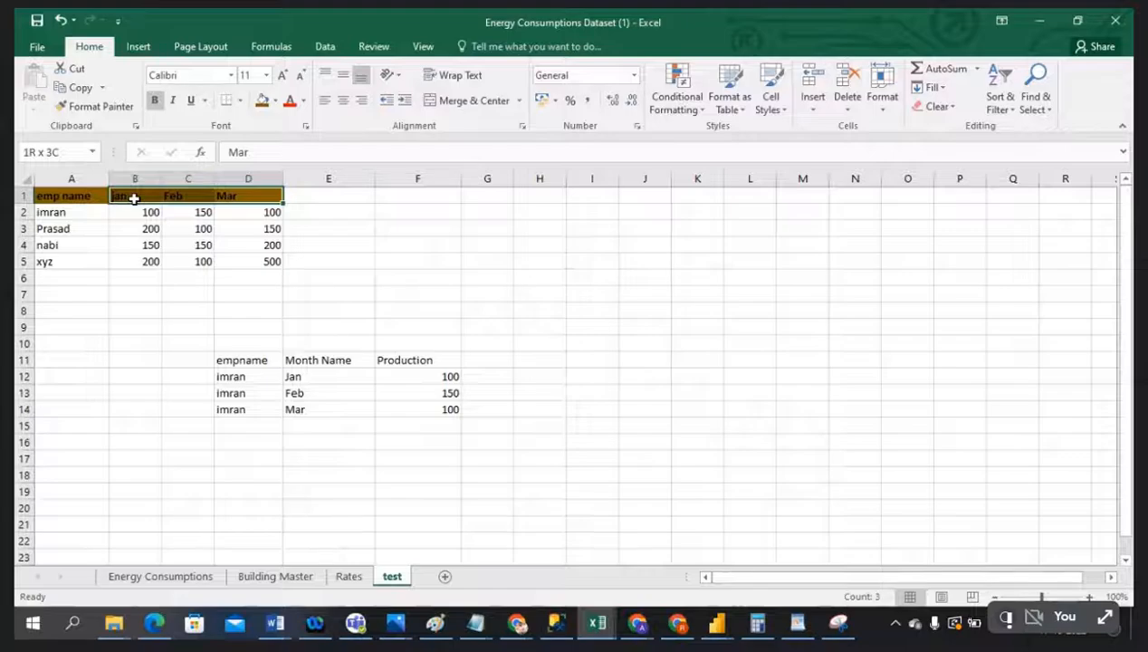
left_click_drag(134, 198, 133, 198)
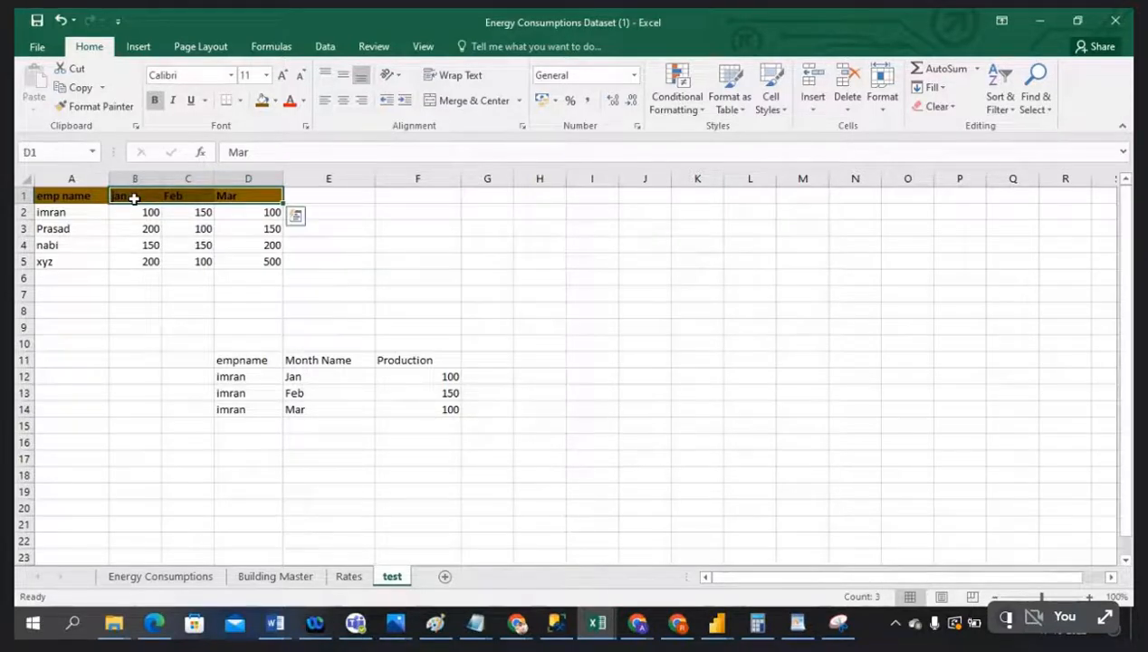
left_click_drag(313, 378, 319, 448)
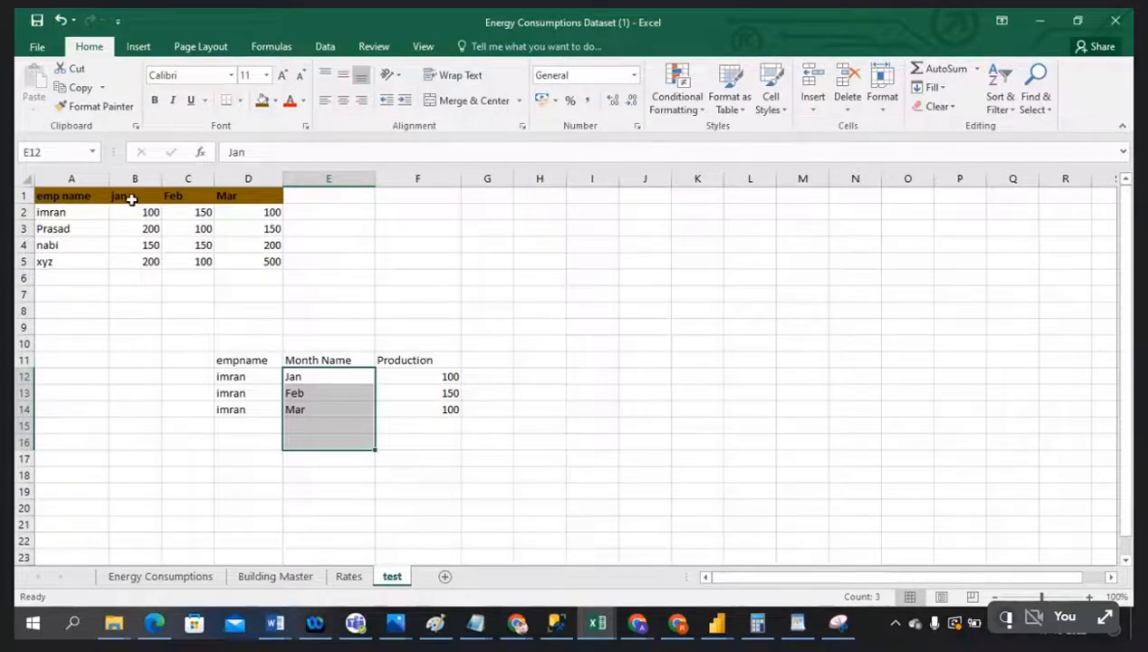
left_click_drag(129, 197, 248, 199)
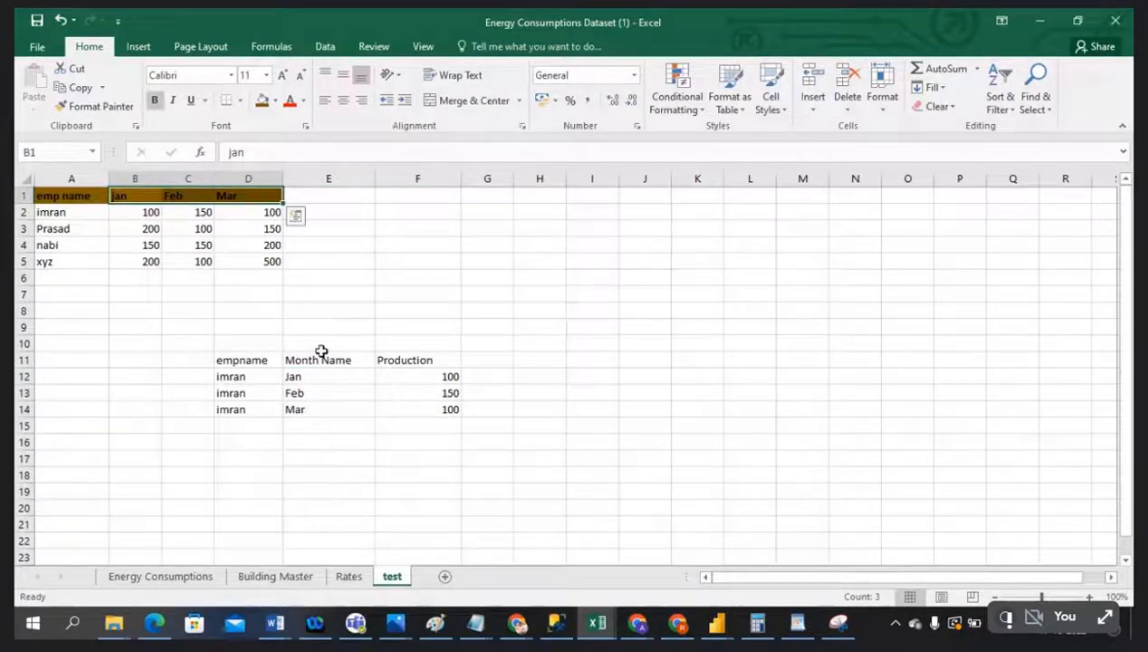
left_click_drag(303, 376, 308, 433)
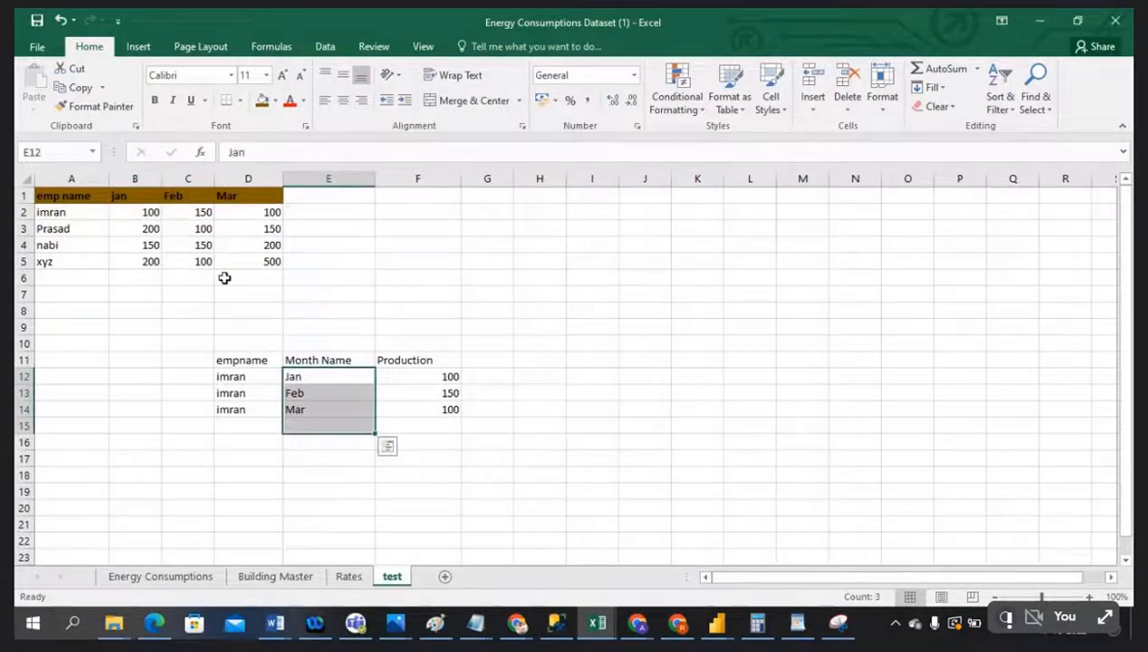
left_click_drag(132, 199, 257, 195)
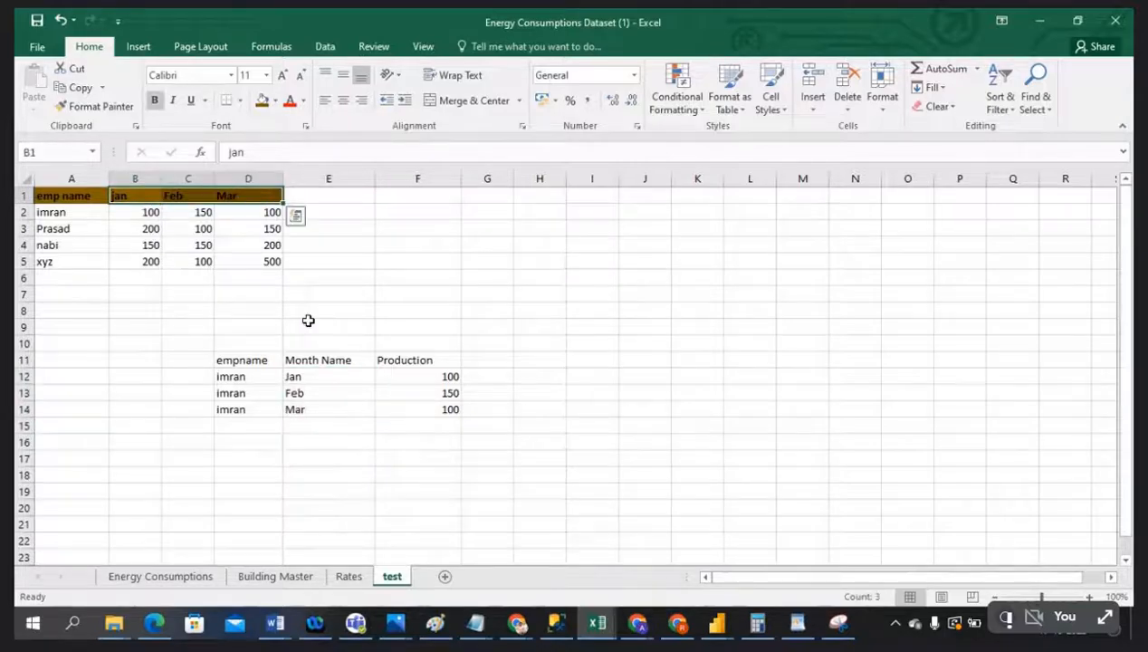
left_click_drag(300, 376, 326, 459)
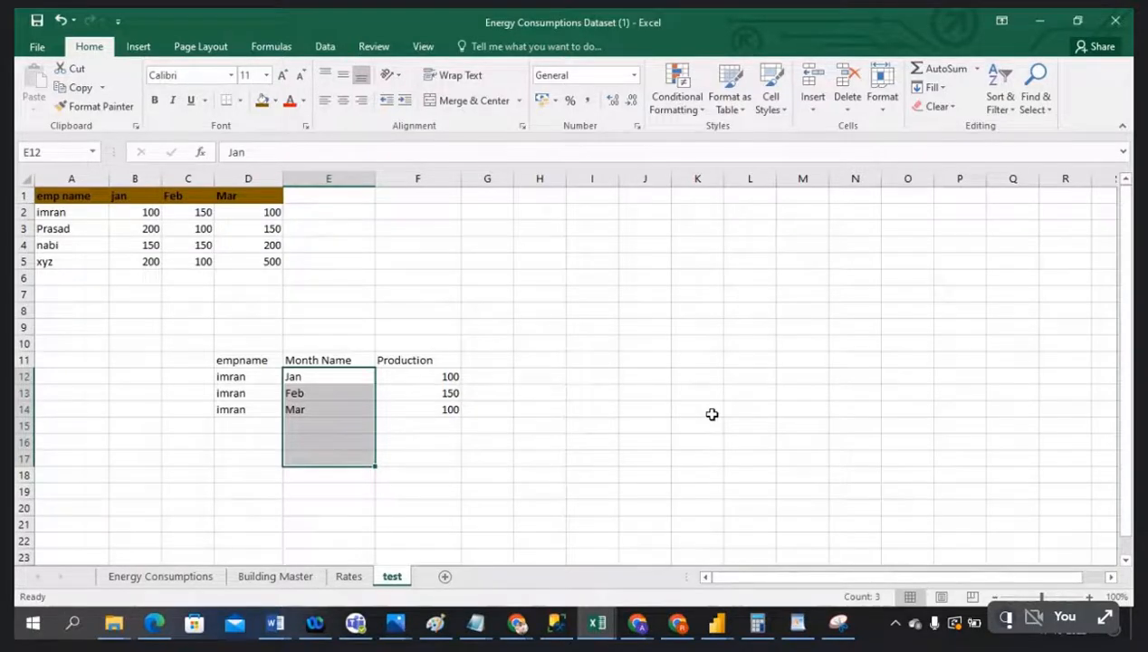
Switch to Power Query Editor, try Unpivot Other Columns with the jan, Feb and Mar columns selected, and remove that applied step
key("alt+Tab")
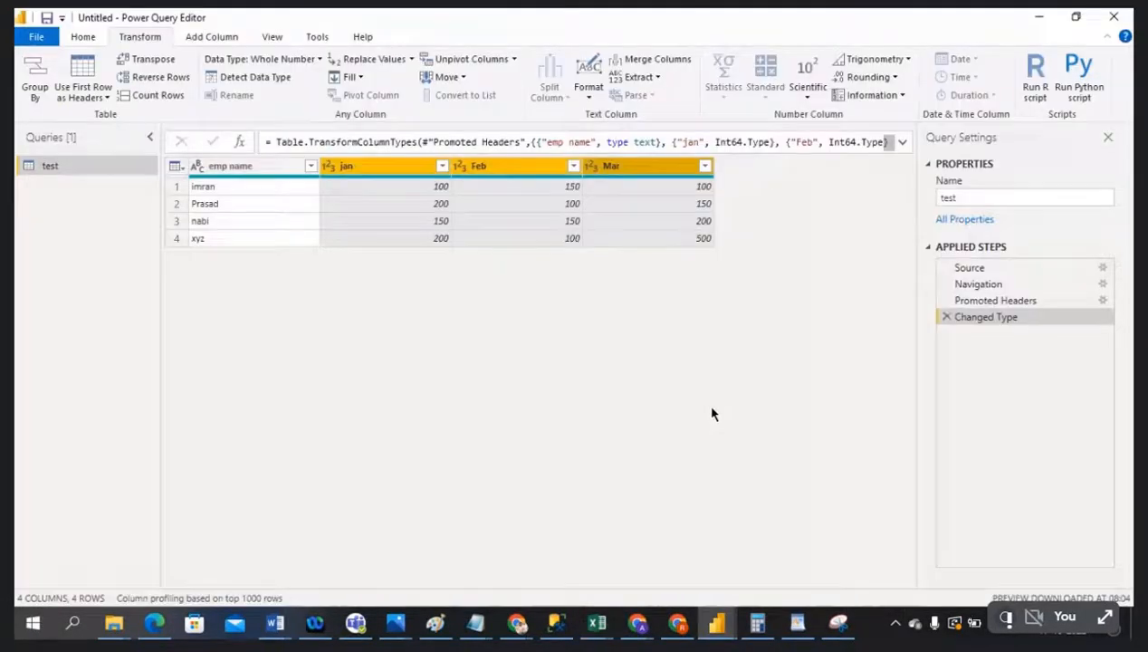
left_click(515, 59)
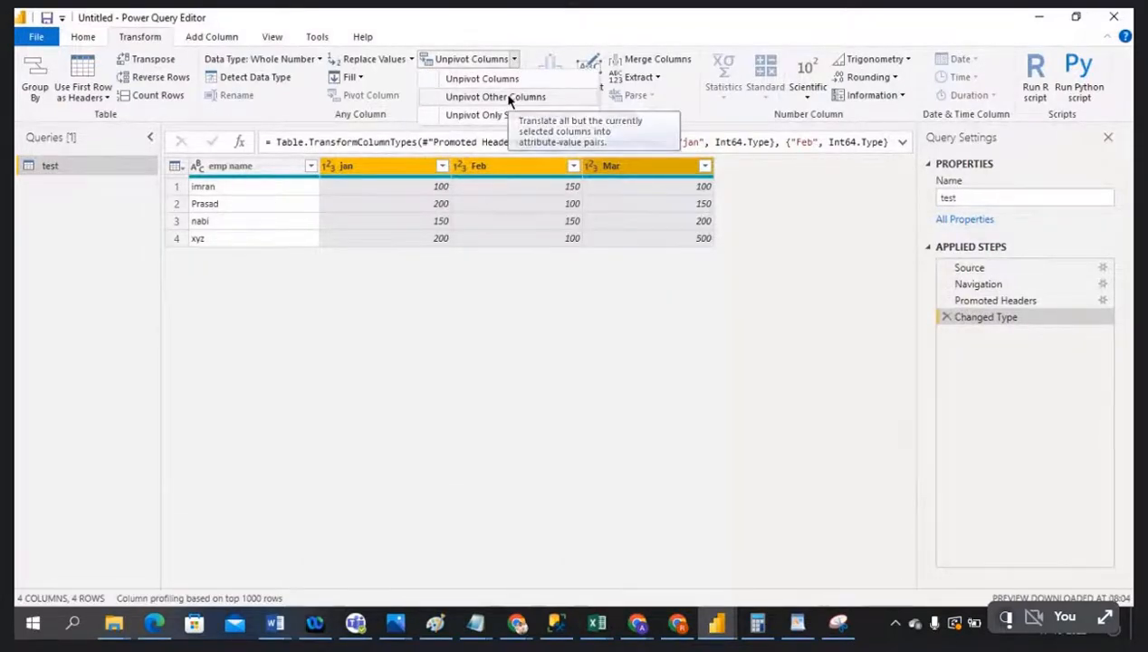
left_click(509, 97)
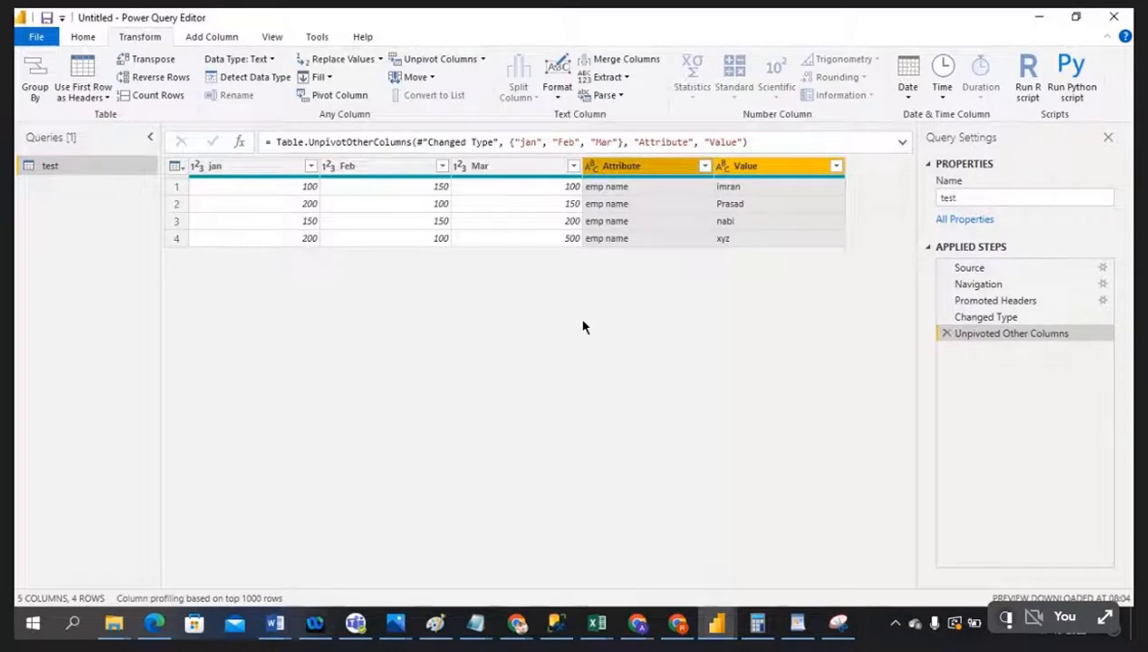
left_click(947, 335)
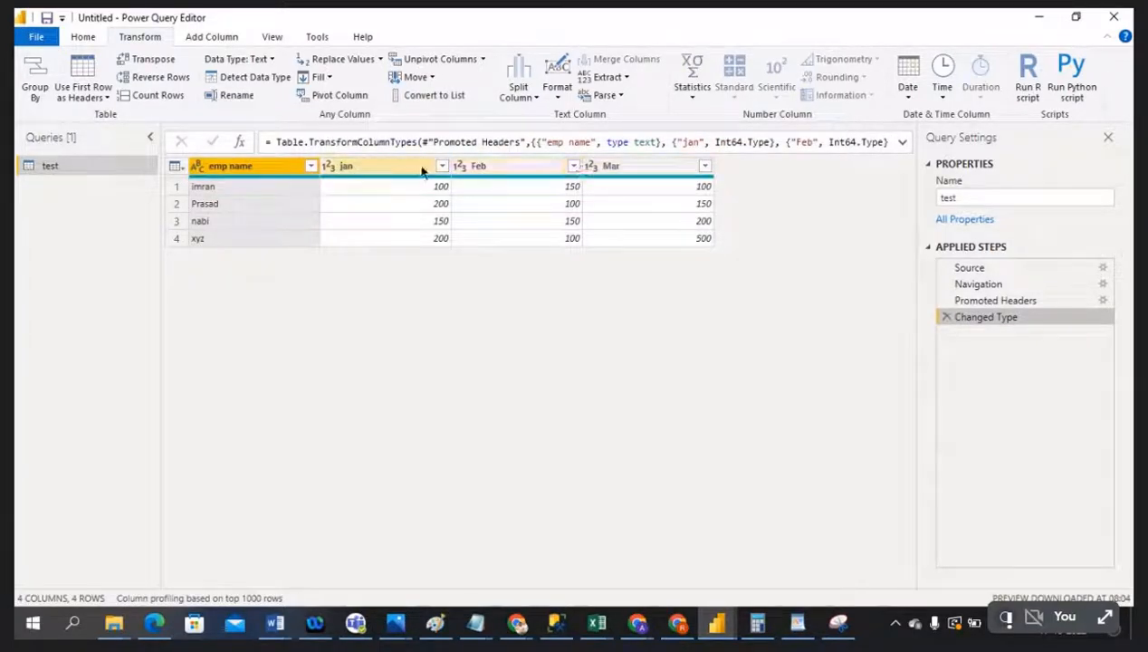
Try Unpivot Other Columns with only the emp name column selected, and delete the Unpivoted Other Columns step
left_click(484, 59)
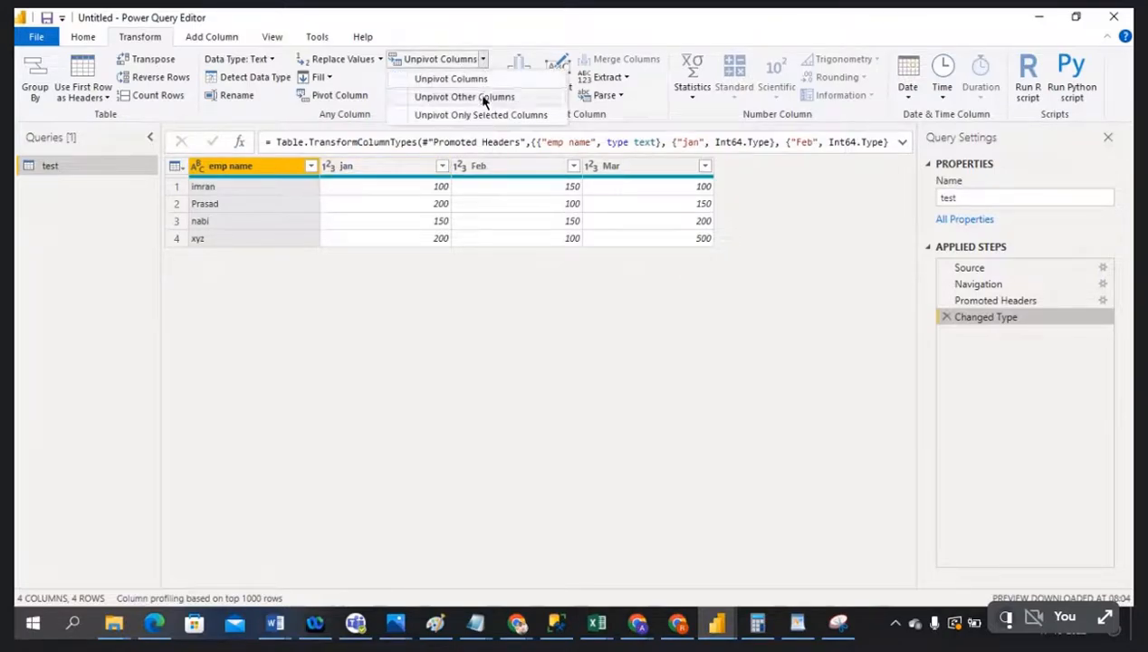
left_click(481, 96)
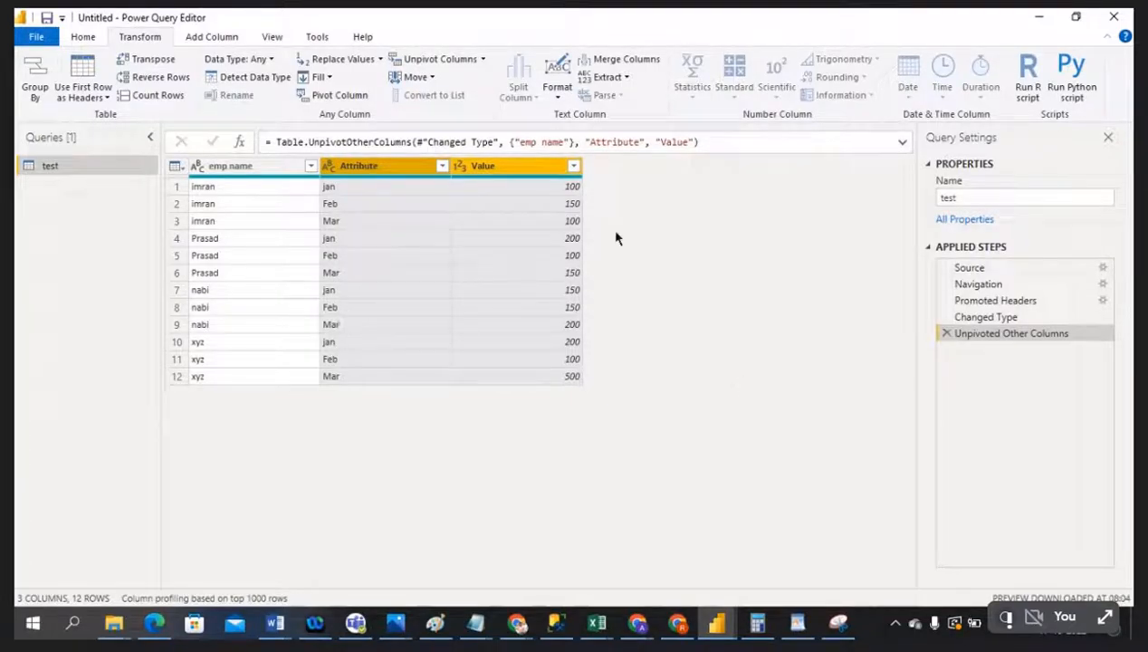
left_click(483, 59)
left_click(808, 280)
left_click(946, 334)
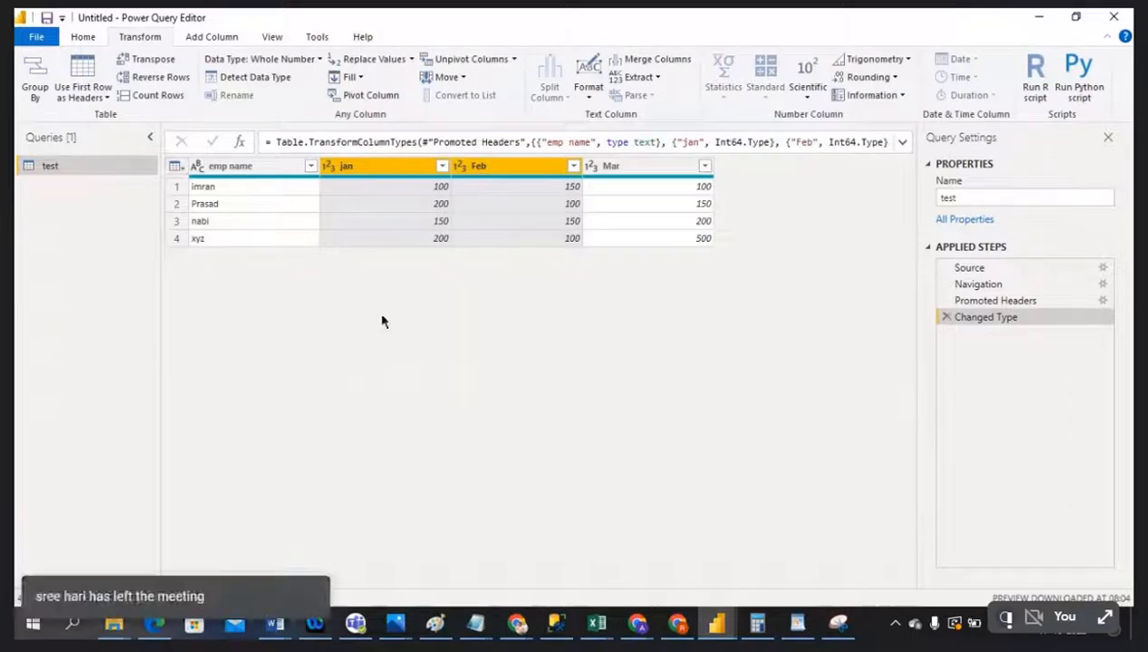
Unpivot all columns other than emp name in the test query
left_click(234, 172)
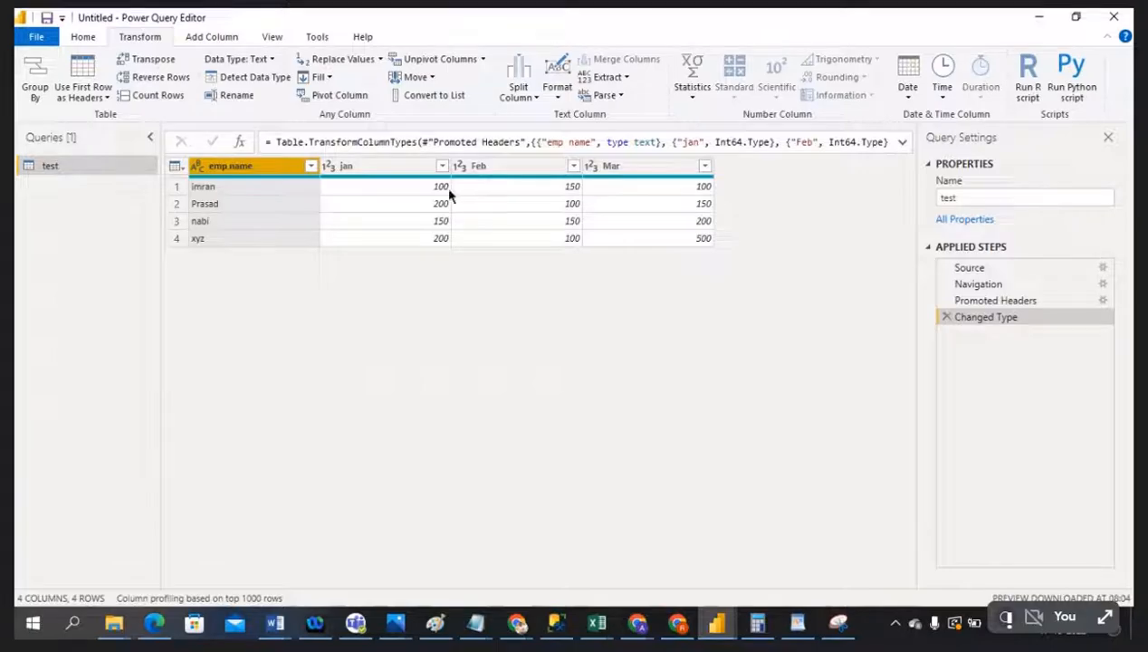
left_click(485, 62)
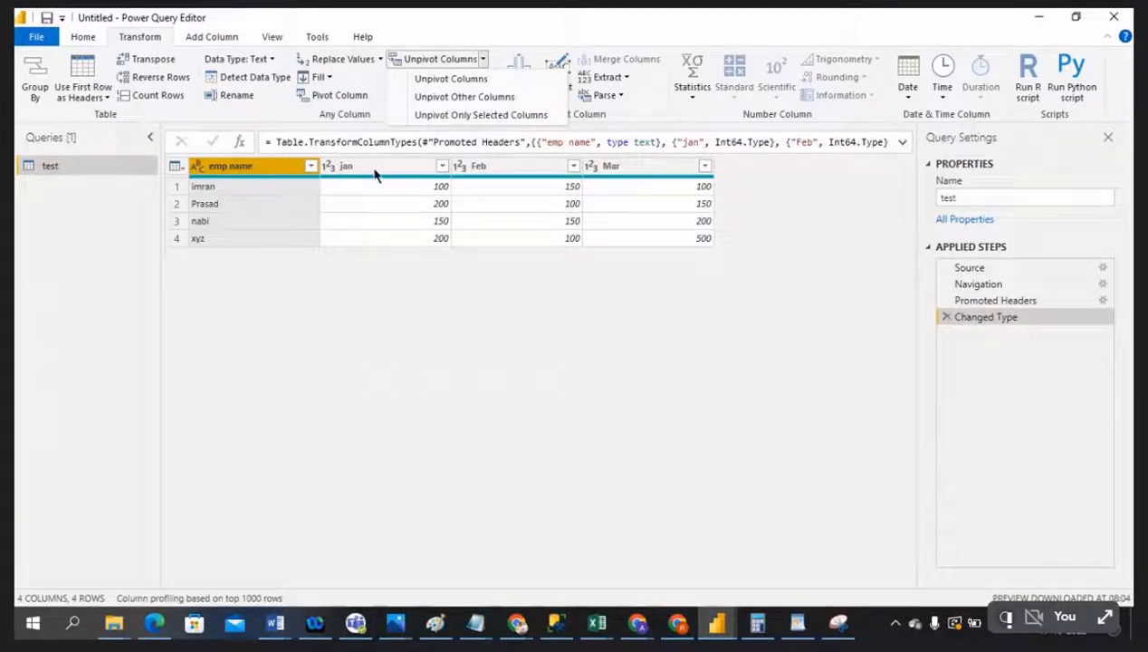
left_click(465, 97)
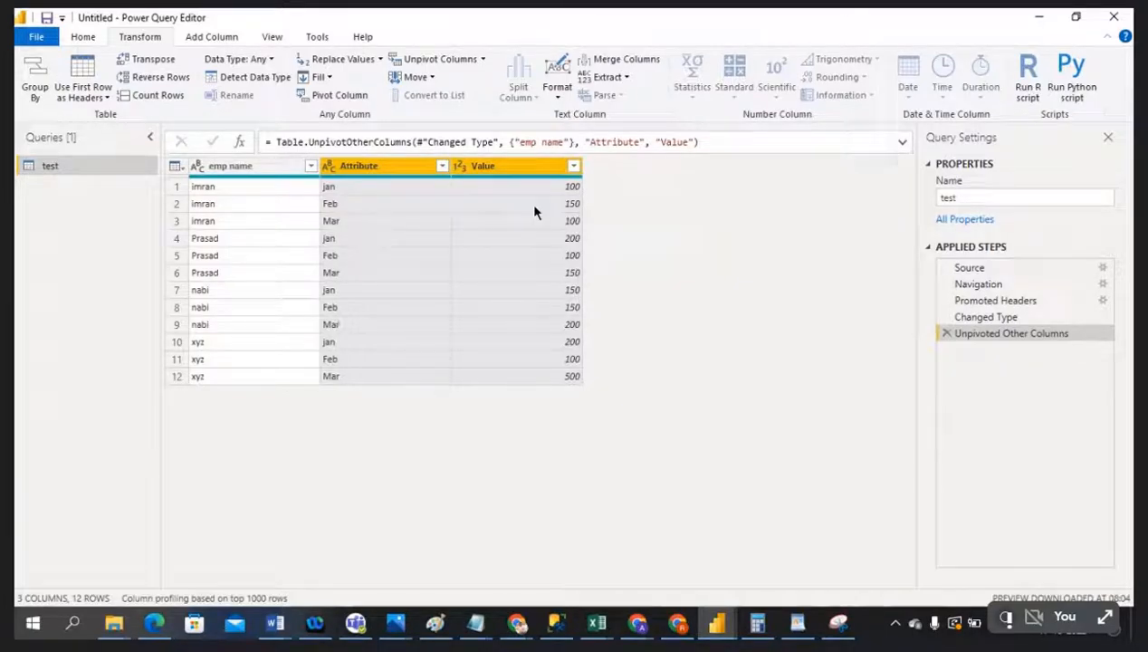
Rename the Attribute column to month Name
double_click(385, 166)
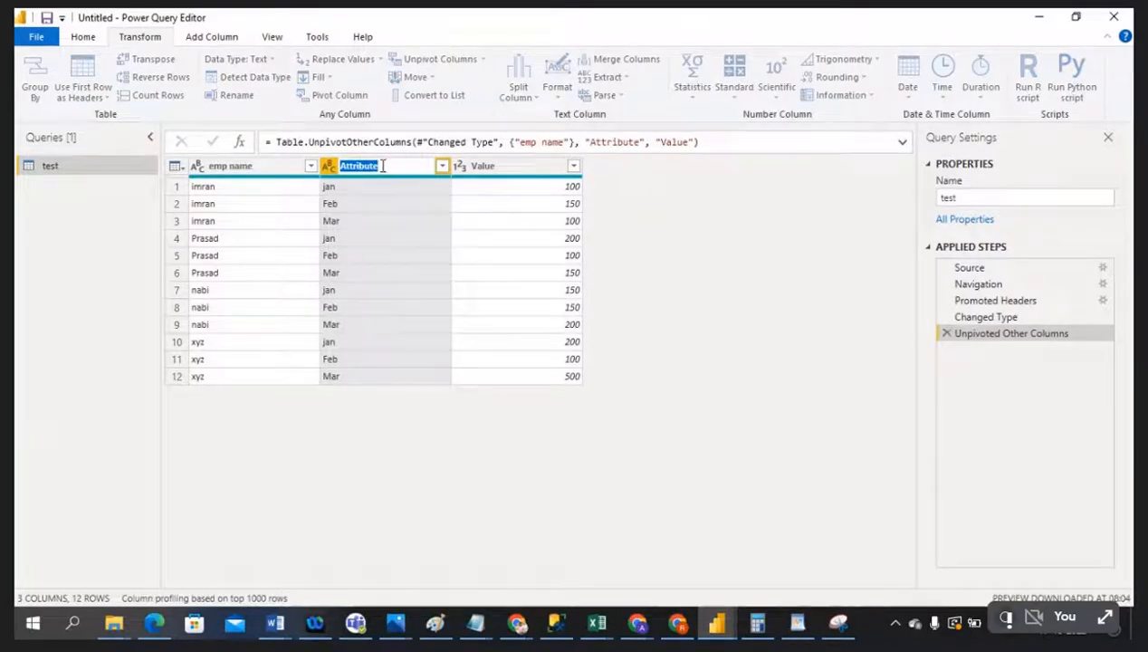
type("month Name")
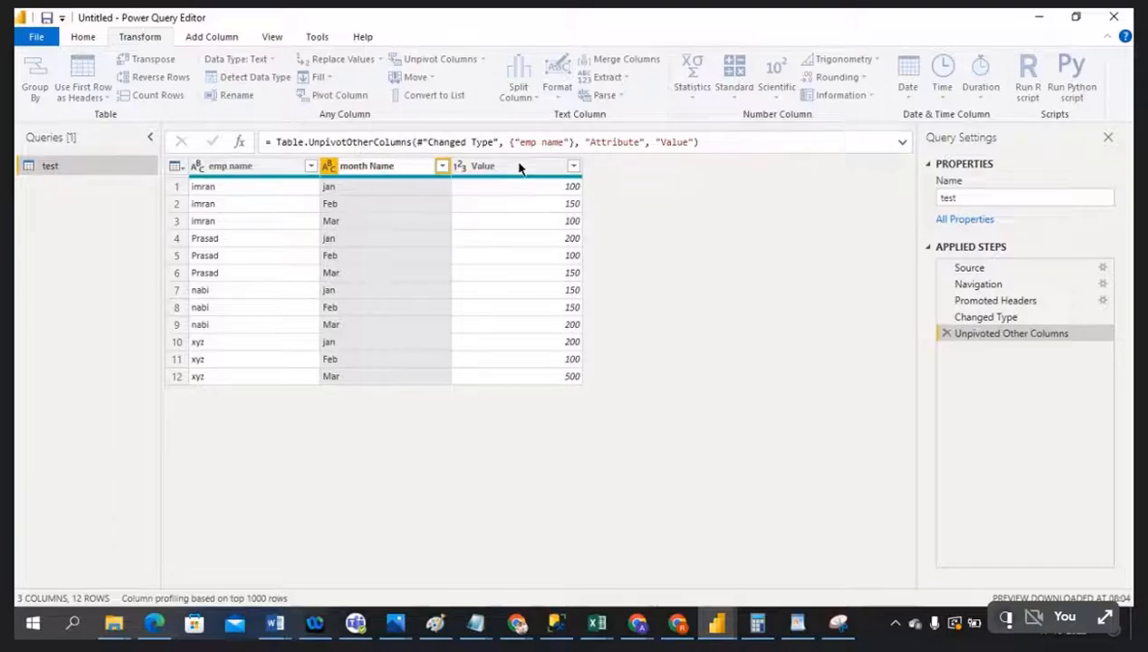
key("Return")
Rename the Value column to Production
left_click(514, 172)
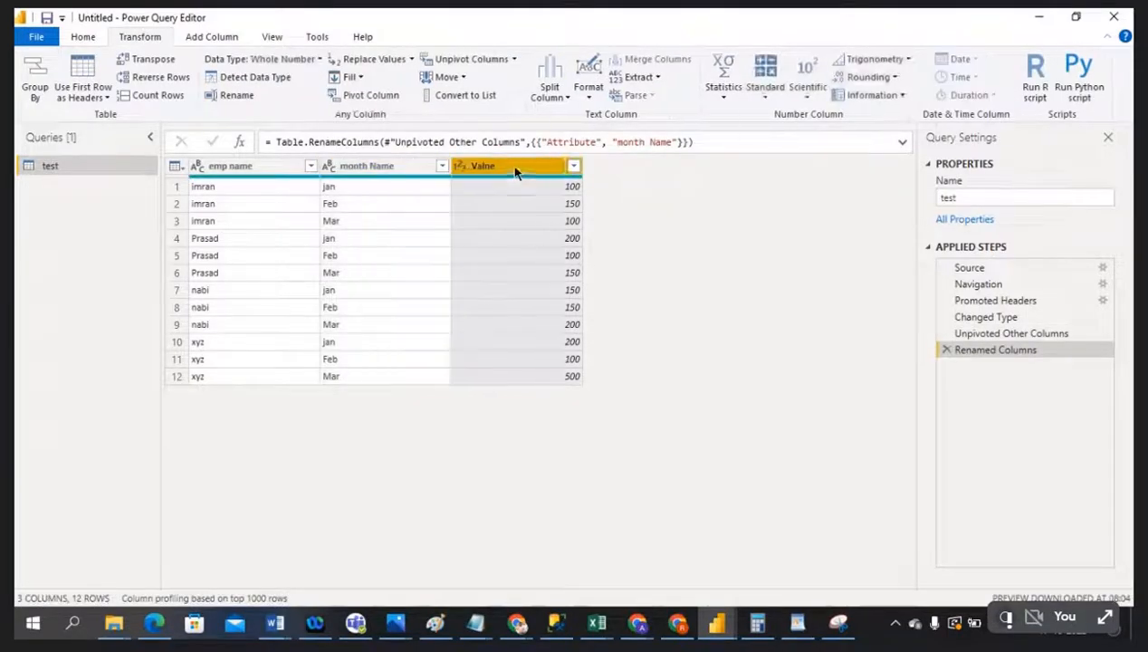
double_click(514, 167)
type("Pr")
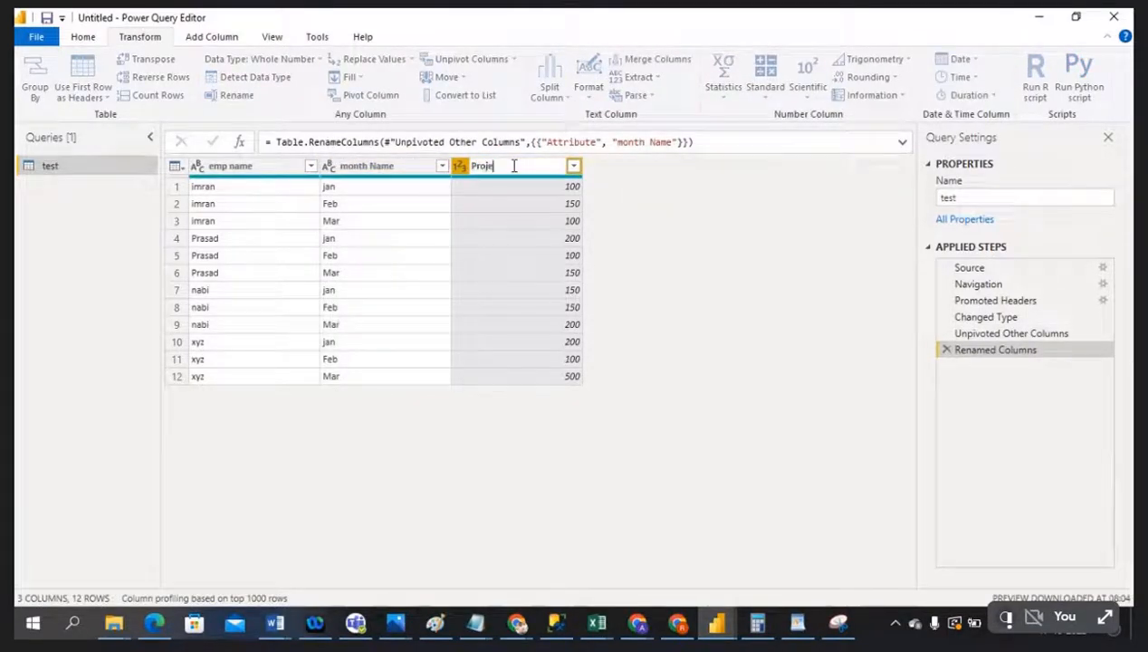
type("oje")
key("BackSpace")
type("duction")
left_click(656, 201)
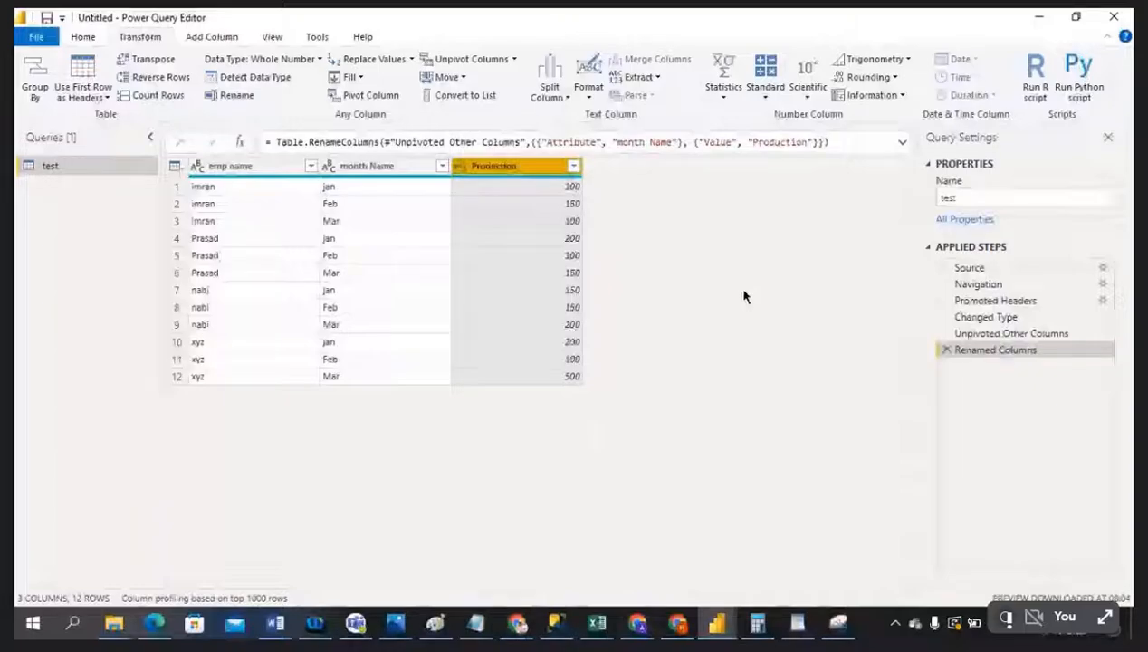
Compare the unpivoted test table with the source table and the empname, Month Name, Production layout in the Excel test sheet
left_click(231, 192)
left_click(372, 187)
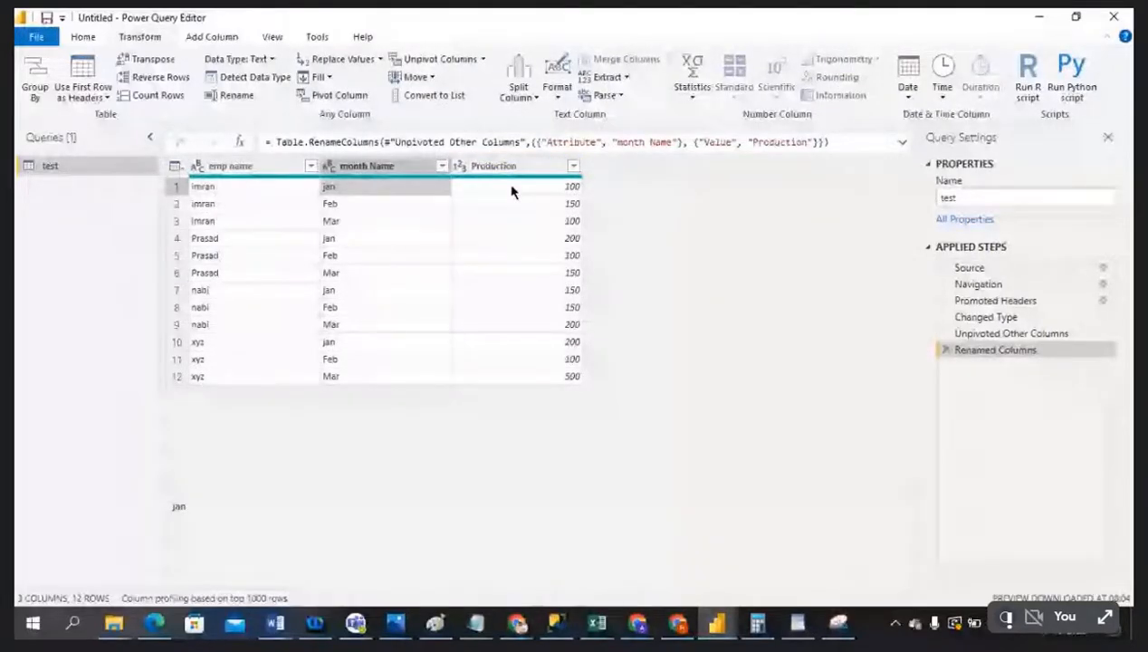
key("alt+Tab")
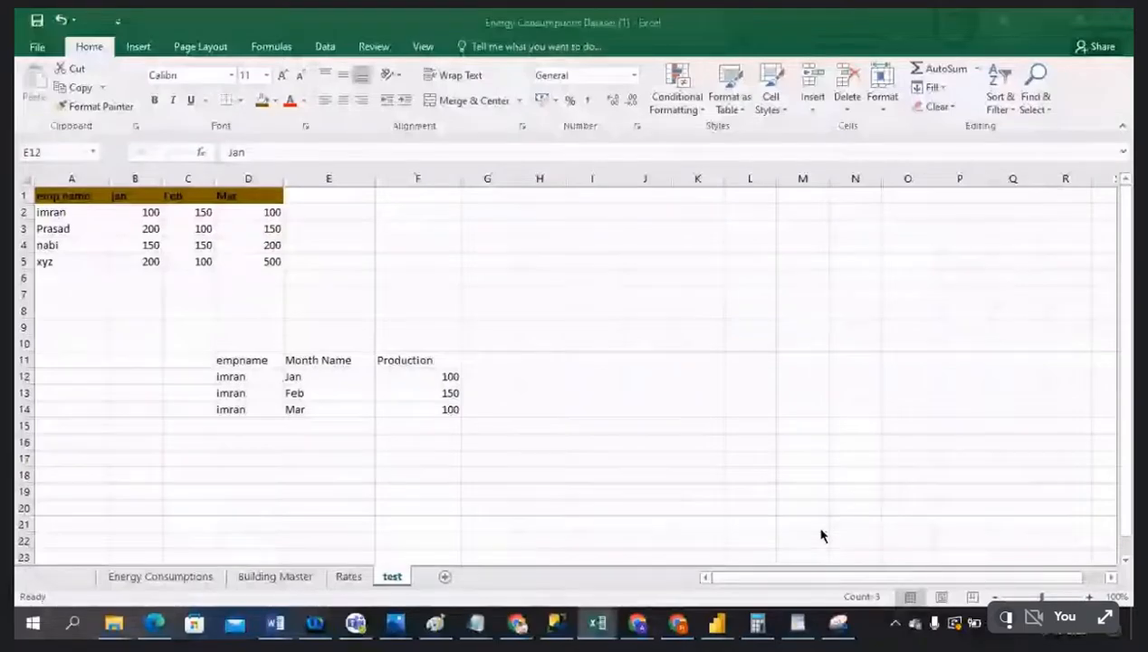
left_click(1076, 17)
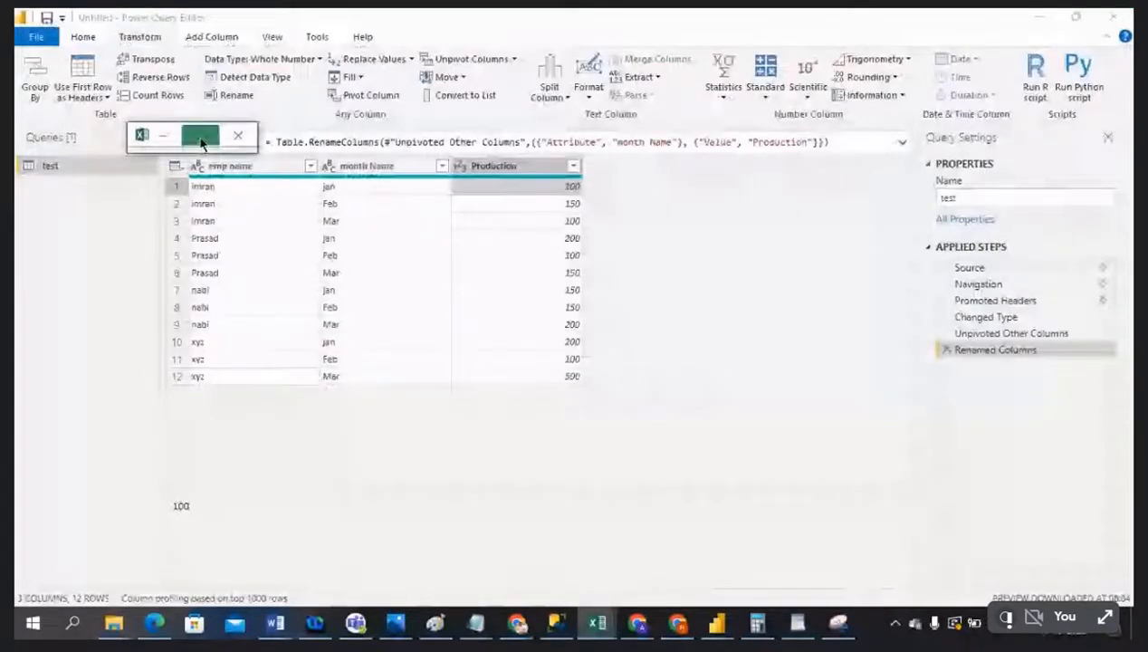
left_click(201, 140)
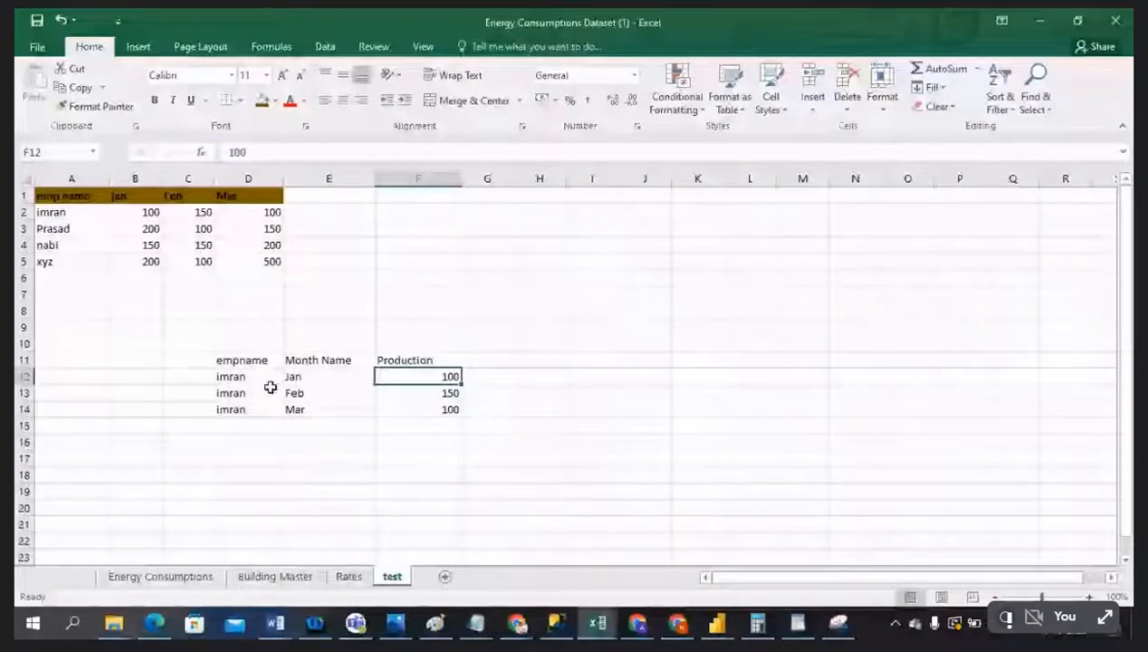
left_click_drag(270, 380, 406, 415)
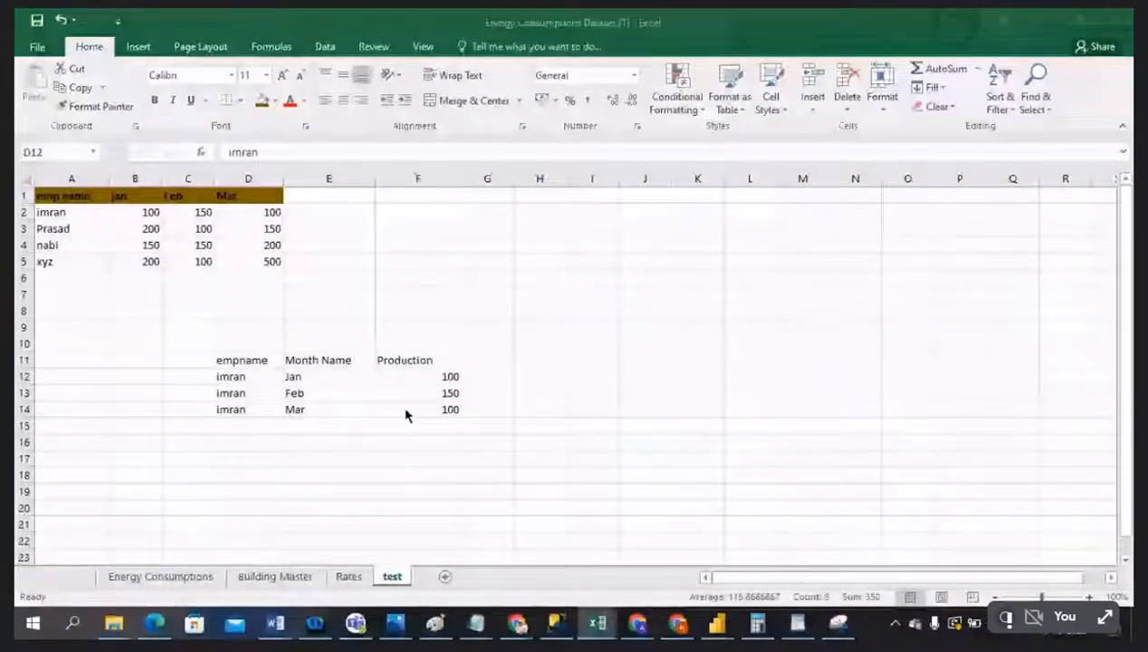
key("alt+Tab")
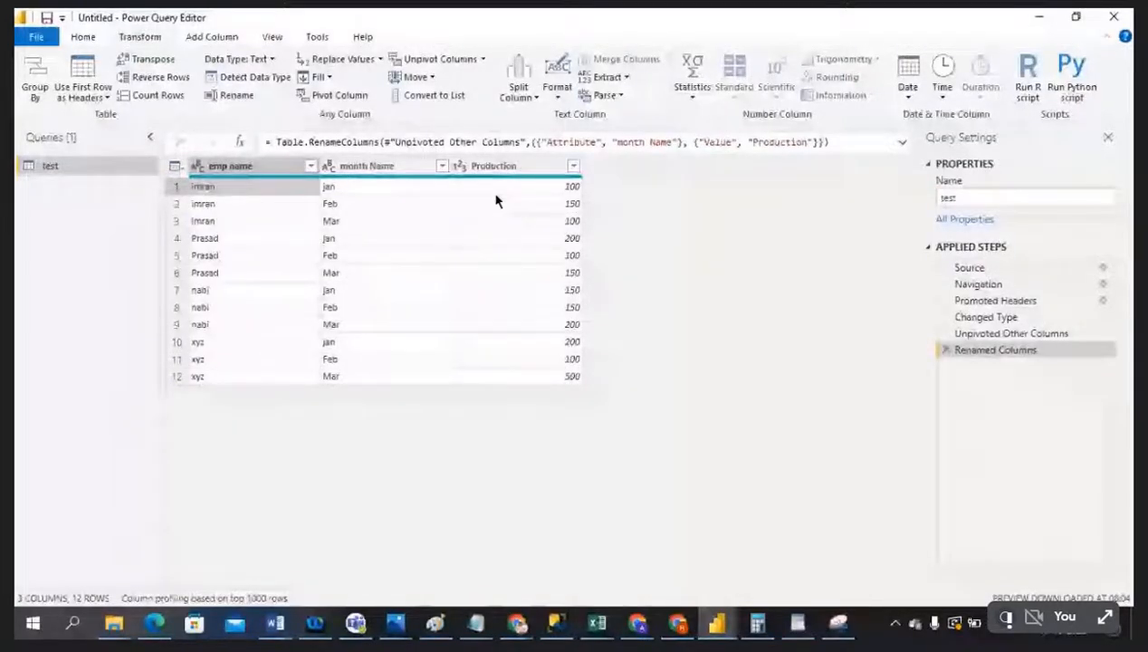
key("alt+Tab")
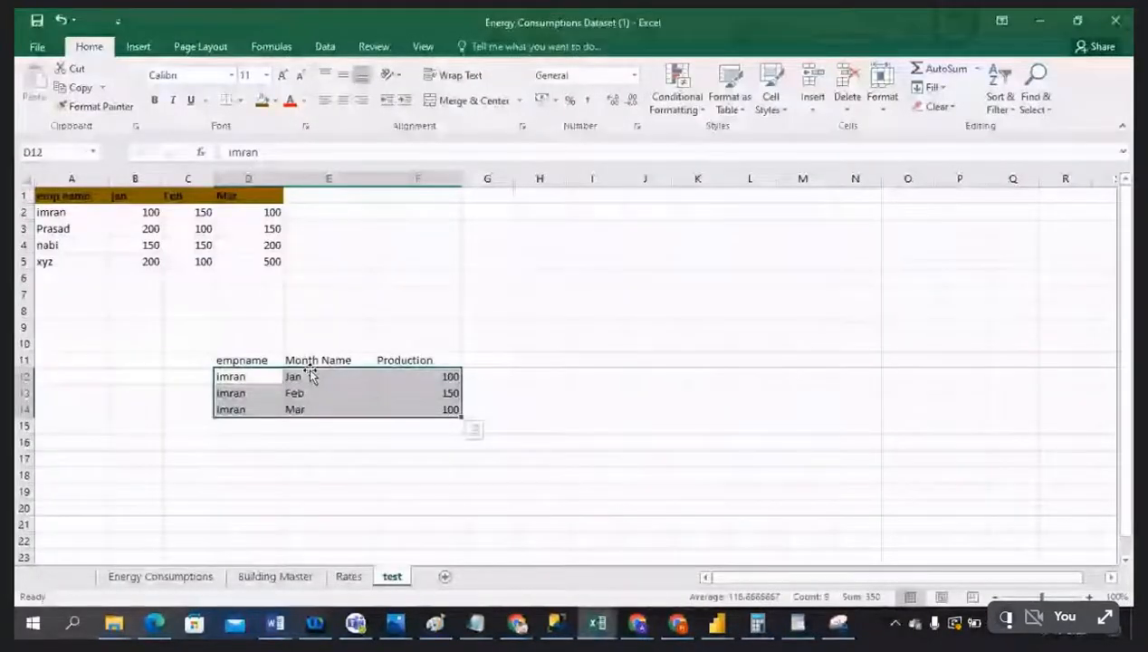
key("alt+Tab")
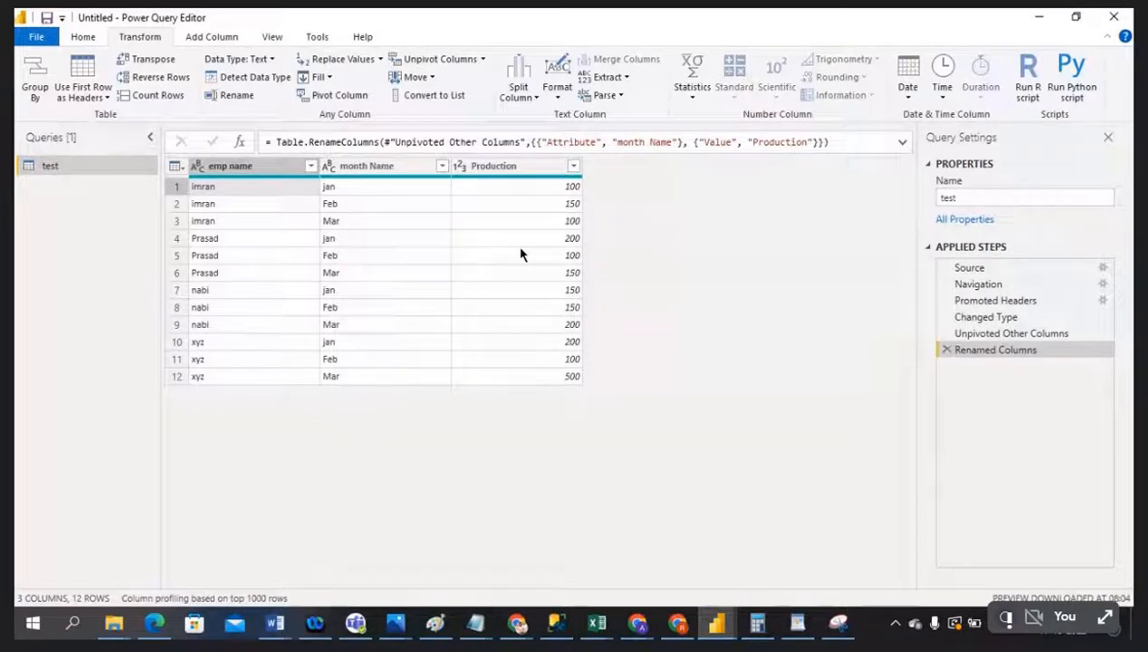
left_click(597, 623)
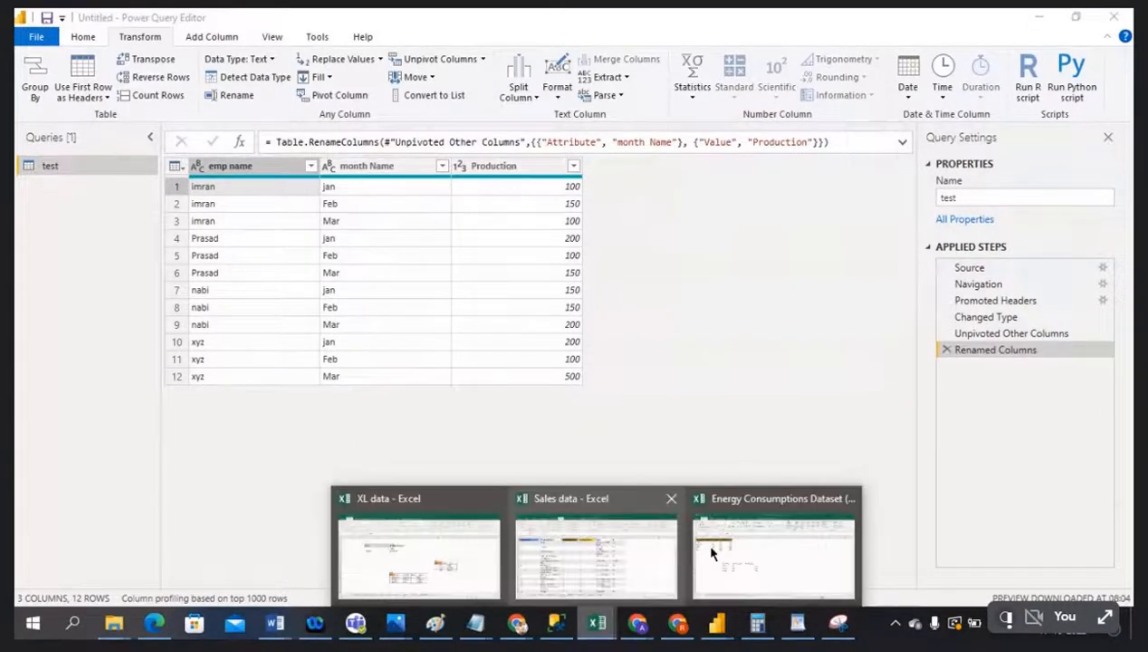
left_click(711, 553)
left_click_drag(44, 196, 271, 271)
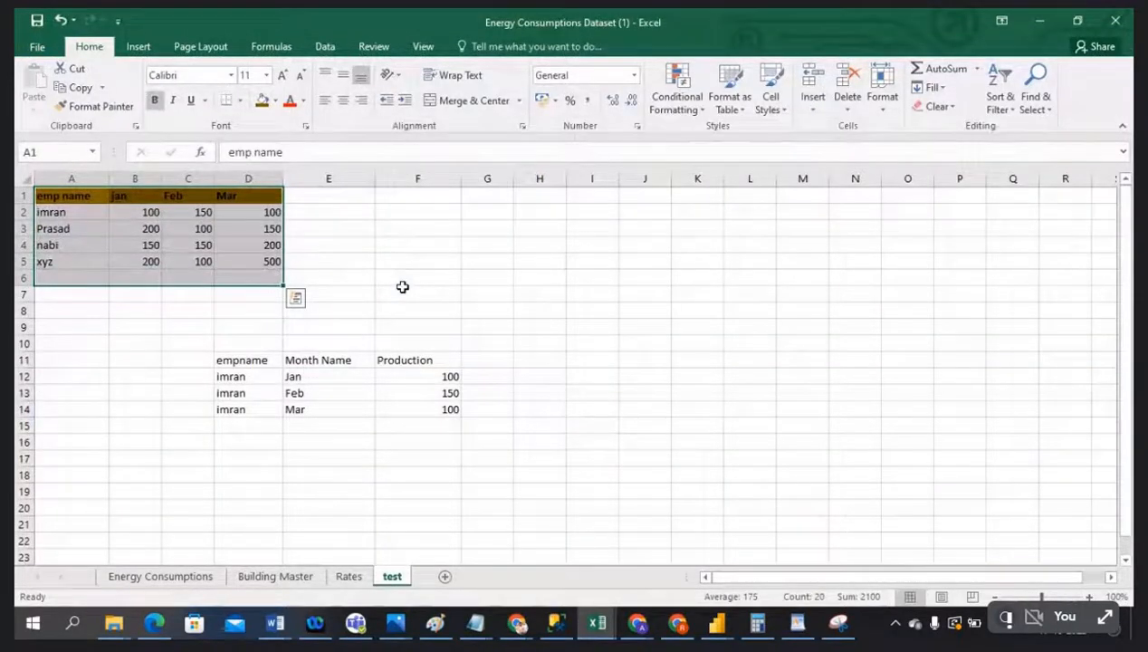
key("alt+Tab")
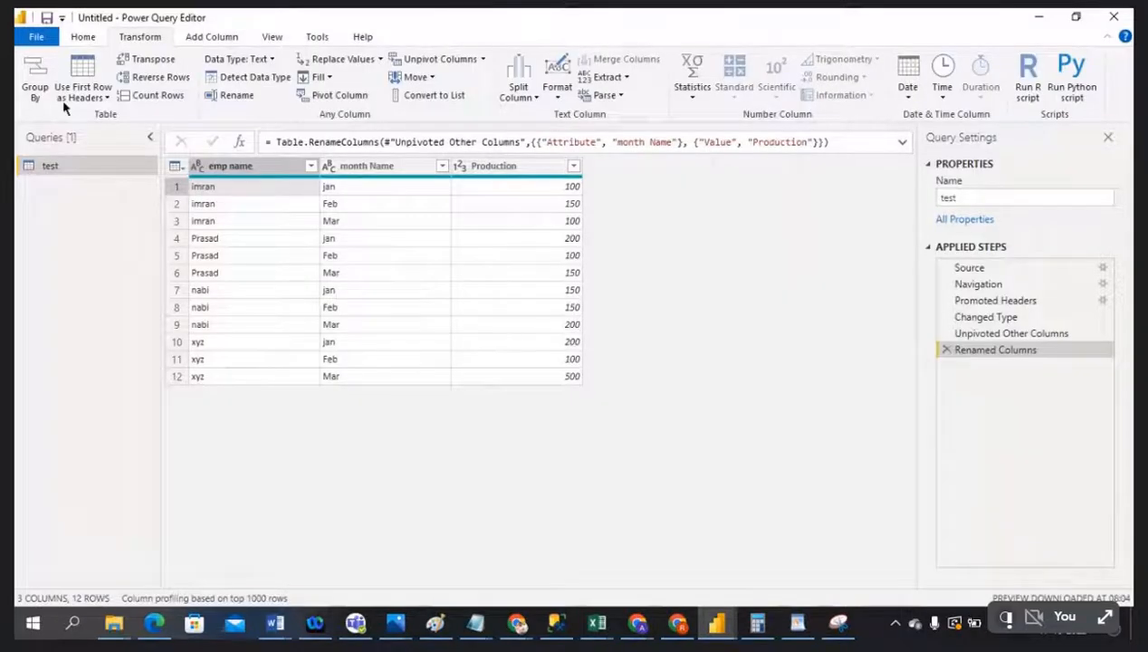
Close the query editor and apply the unpivoted test query to the report
left_click(36, 36)
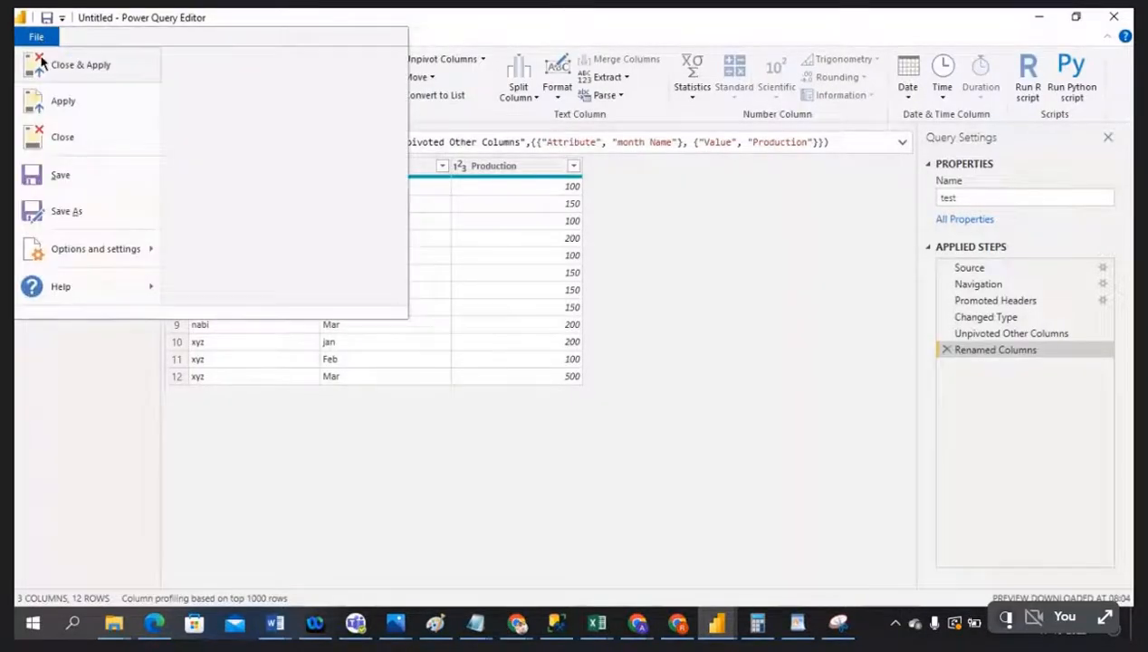
left_click(49, 69)
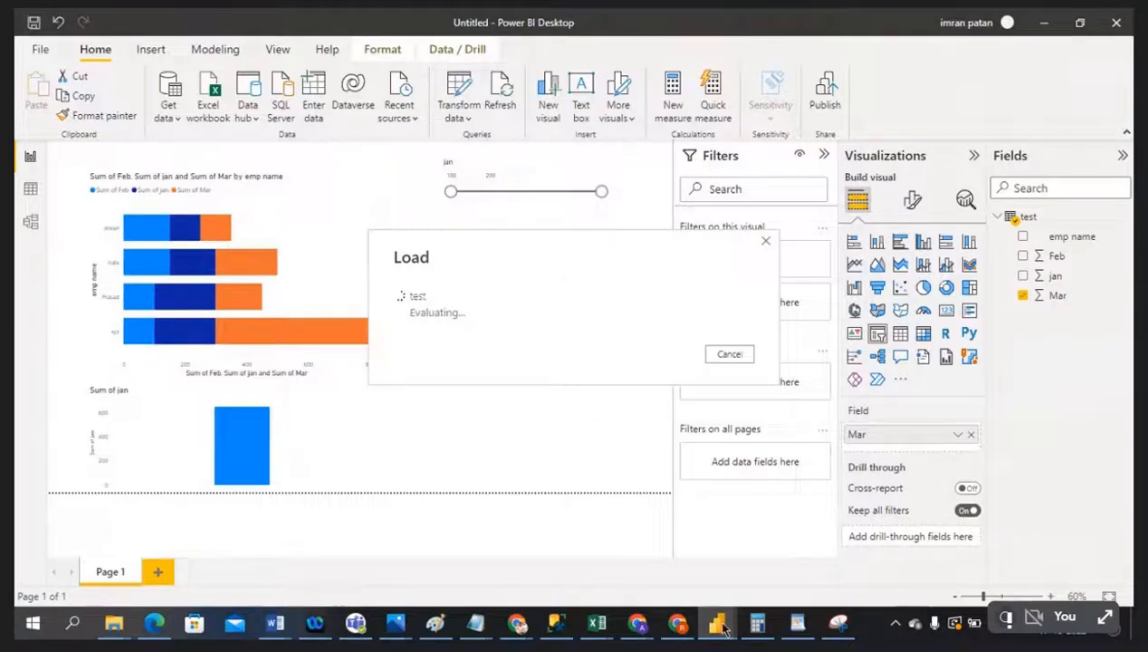
mouse_move(717, 621)
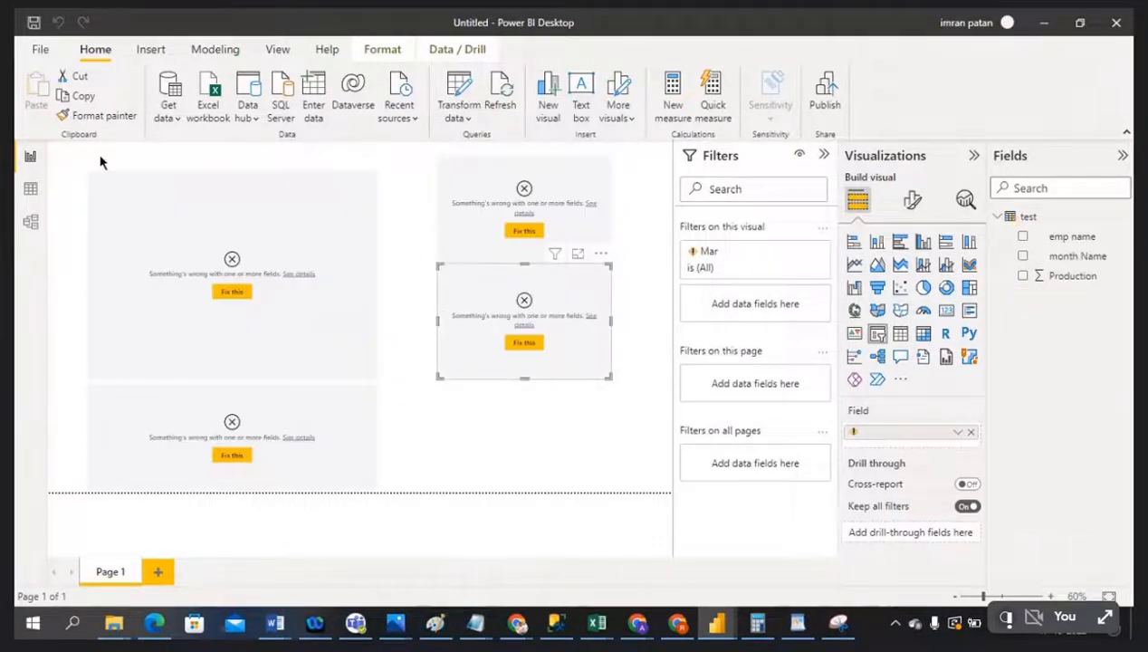
Add a new report page with an empty stacked bar chart, moved in from the page corner and enlarged in width and height
left_click(155, 577)
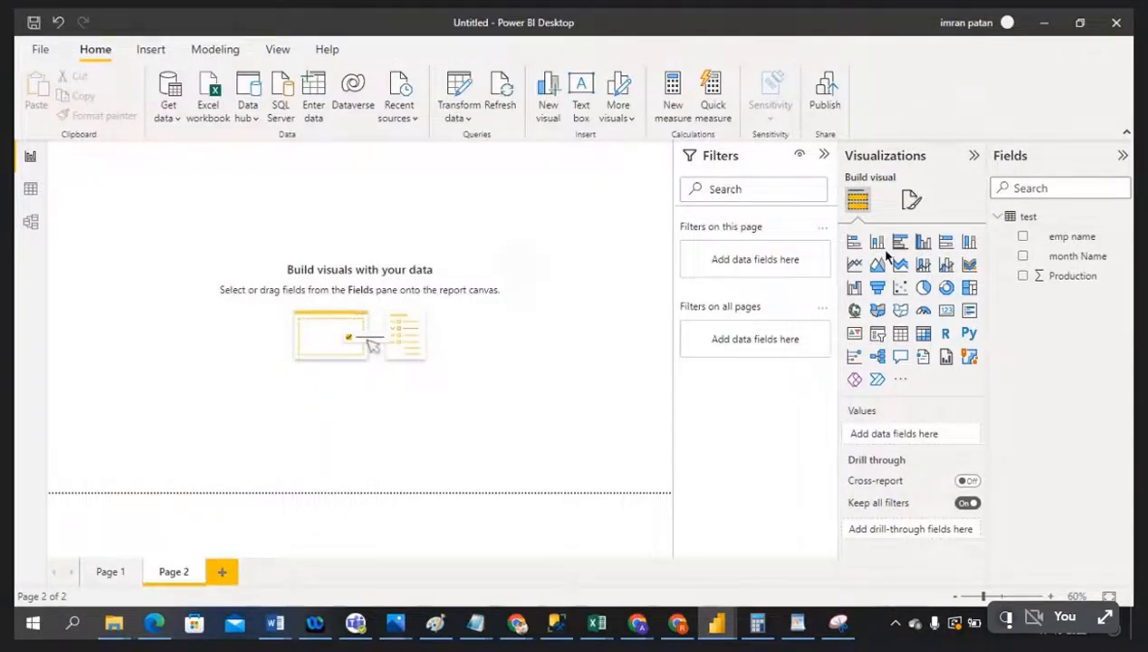
left_click(854, 243)
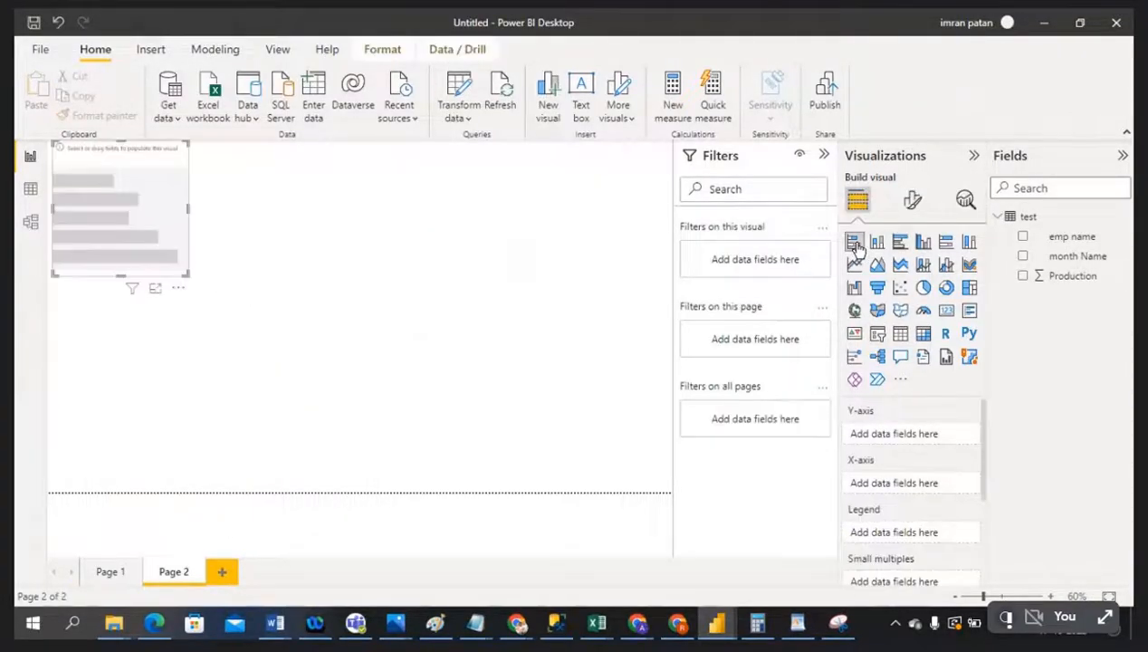
left_click_drag(130, 158, 168, 189)
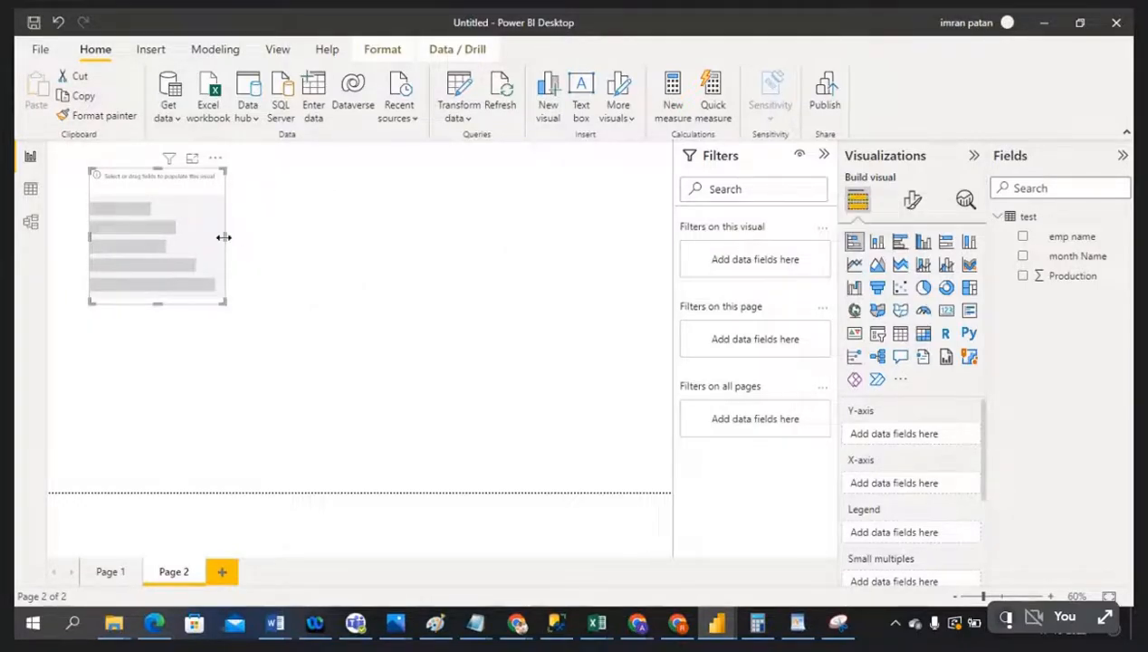
left_click_drag(224, 237, 299, 237)
left_click_drag(189, 308, 203, 400)
left_click(444, 328)
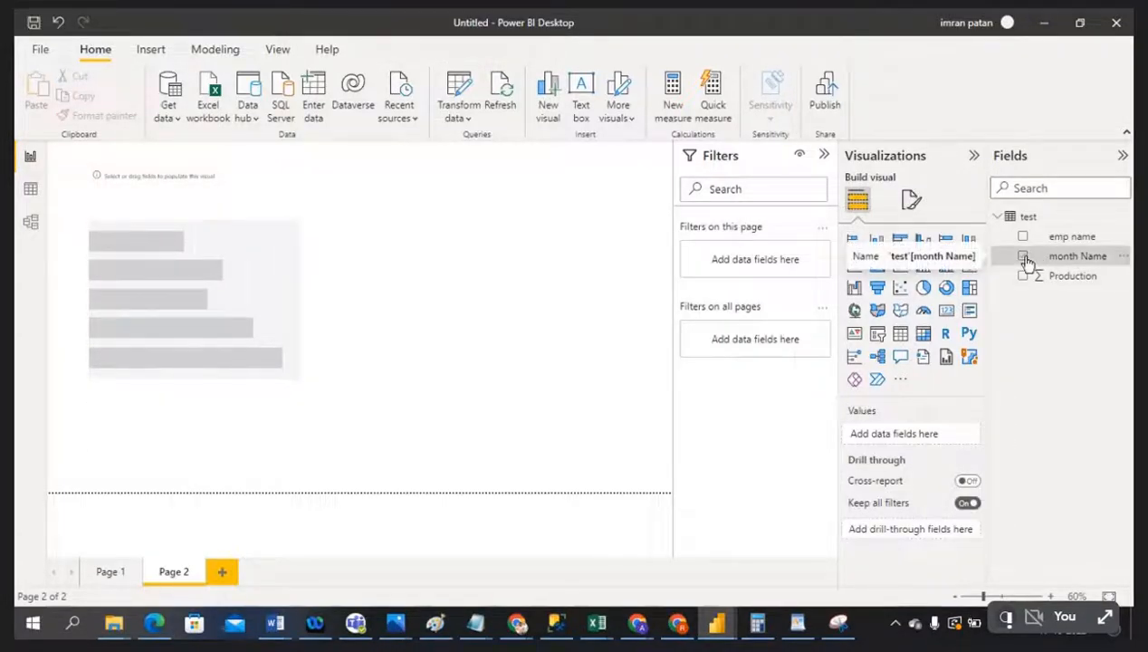
Plot Production by month Name in the stacked bar chart, deleting any stray table visual below it
left_click(1027, 260)
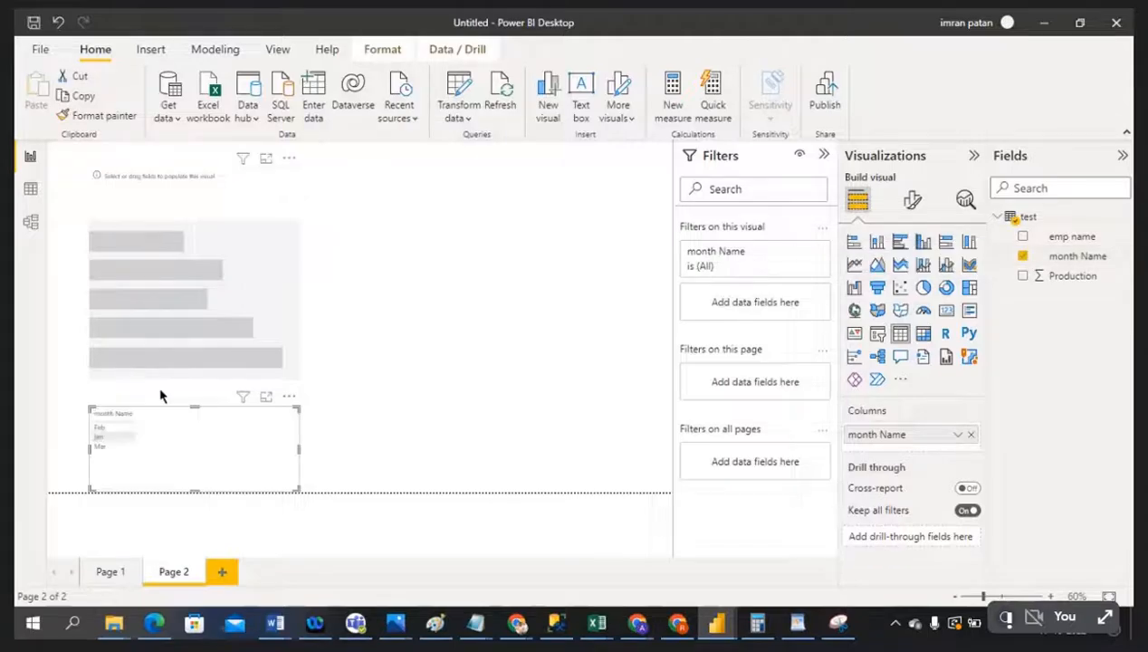
key("Delete")
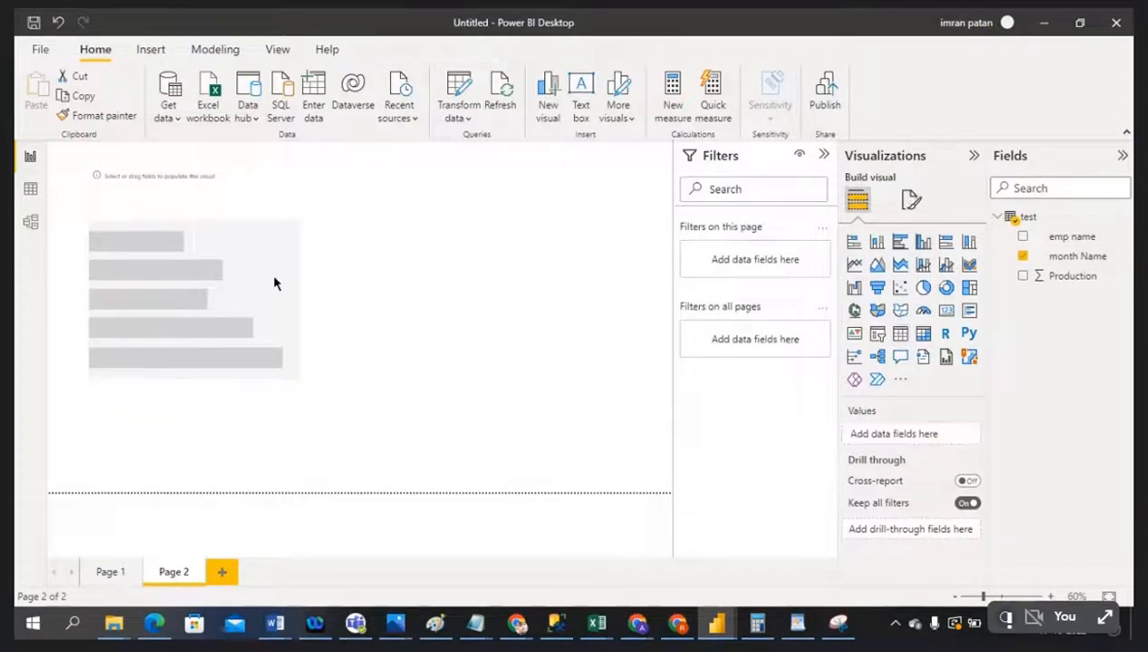
left_click(274, 282)
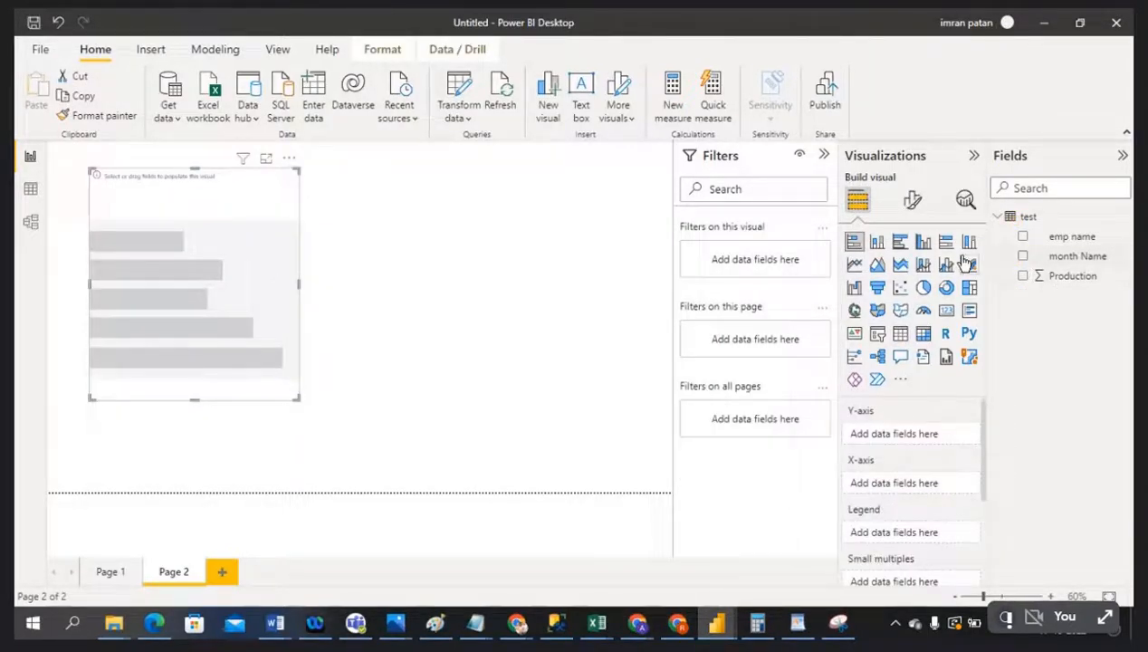
left_click(1024, 258)
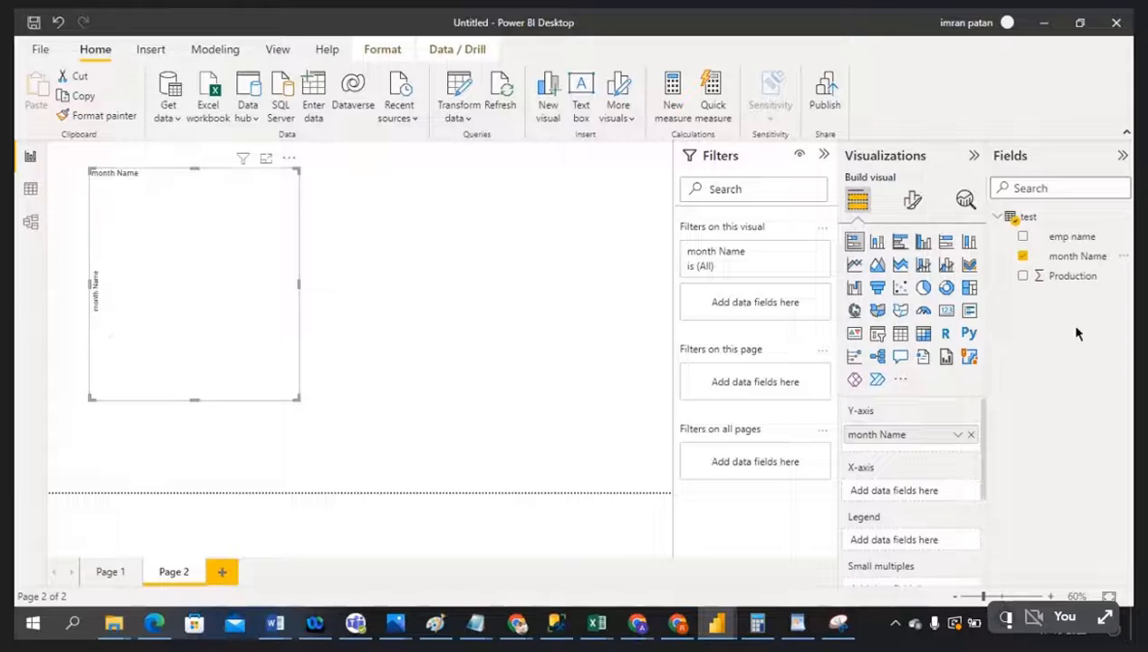
left_click(1026, 277)
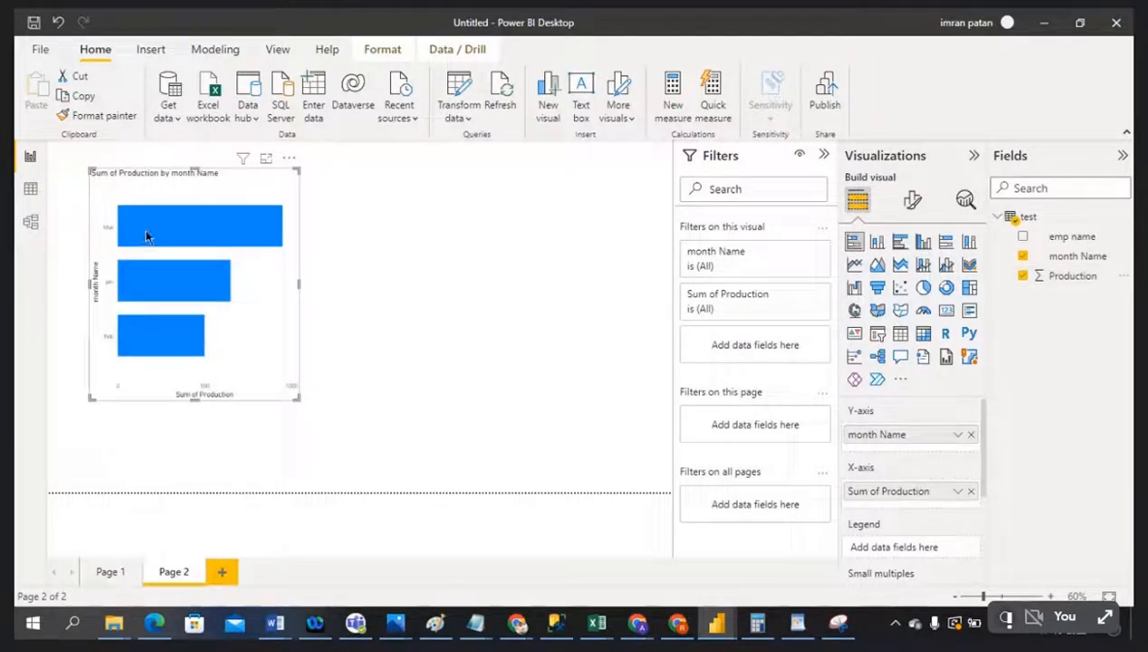
Widen the Sum of Production by month Name bar chart and deselect it
mouse_move(147, 236)
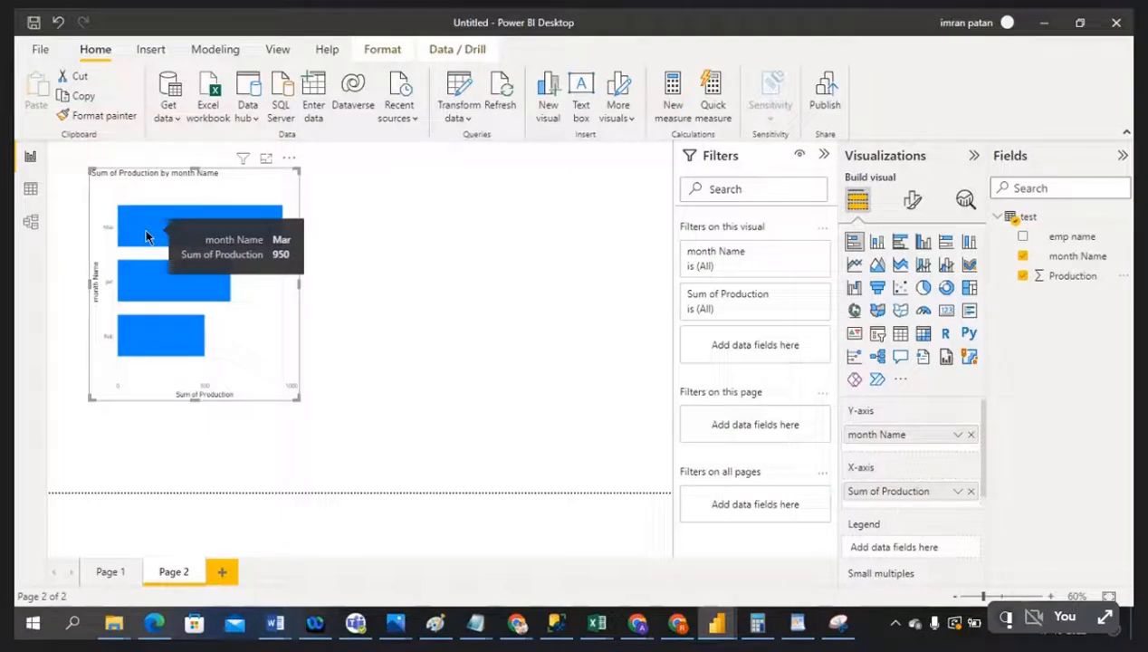
mouse_move(154, 290)
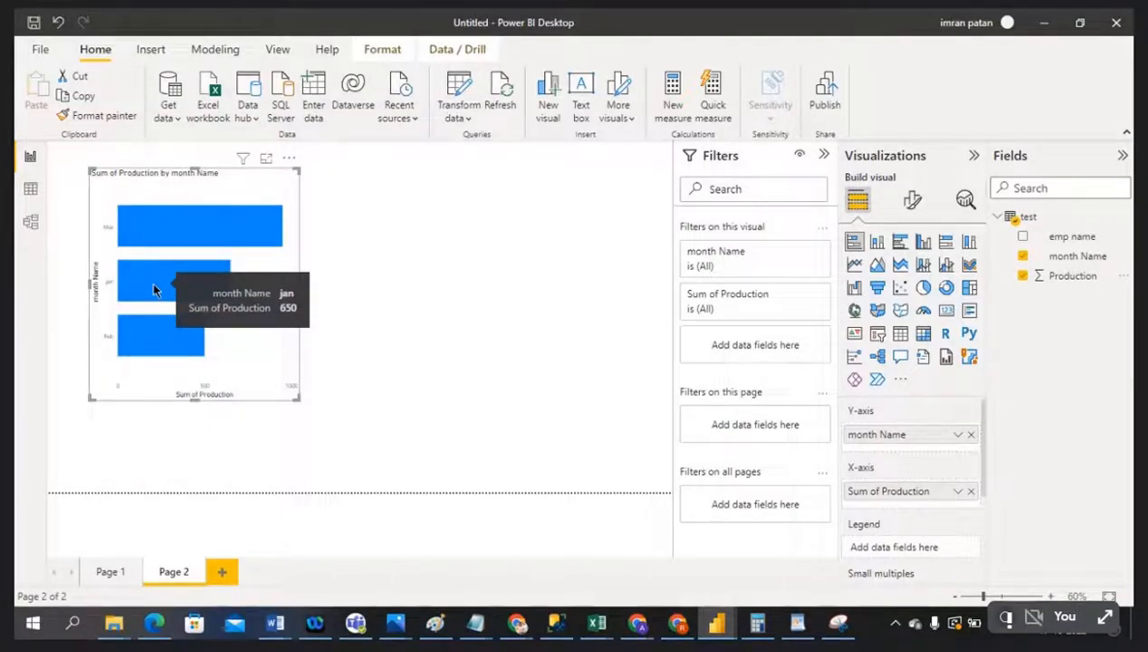
mouse_move(153, 338)
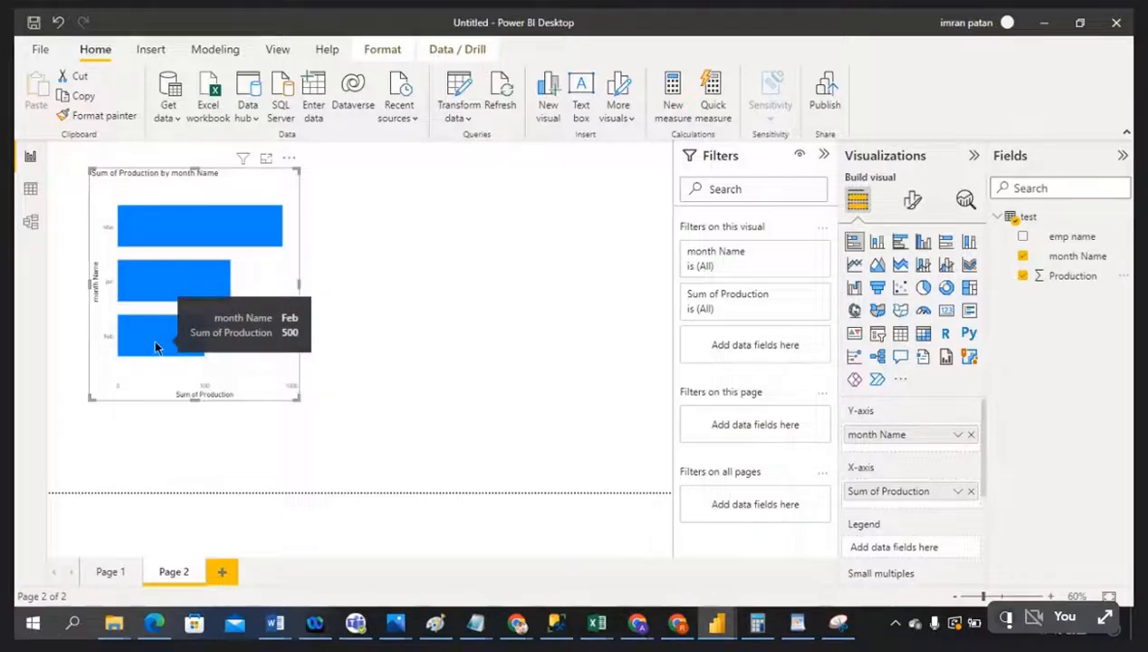
left_click_drag(300, 283, 364, 287)
left_click(467, 284)
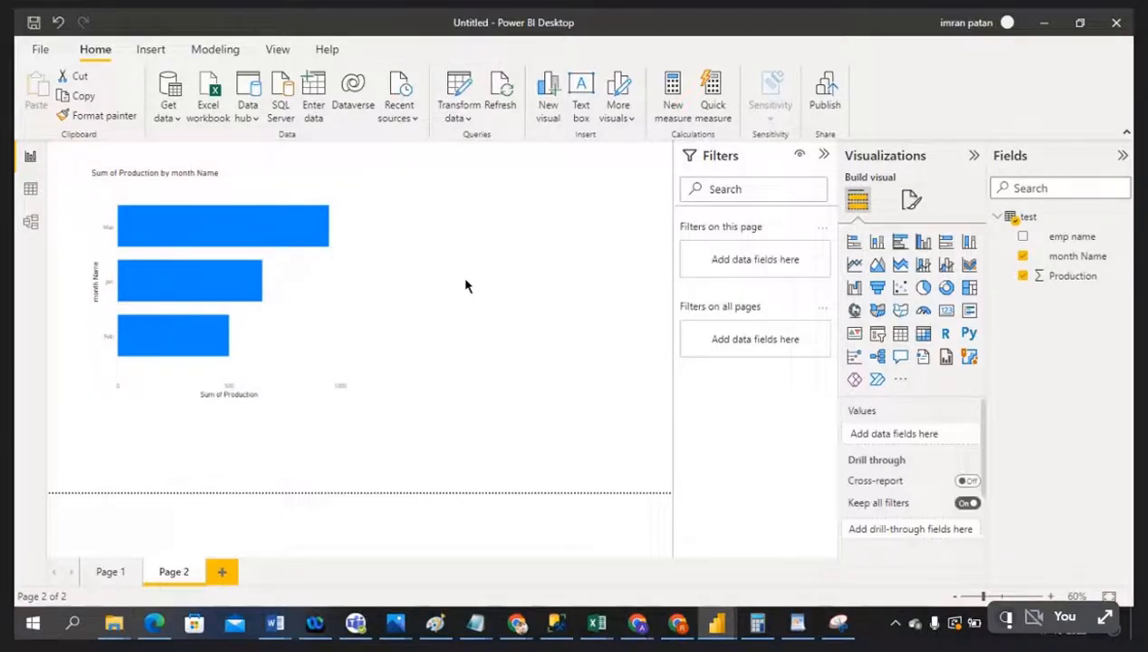
Add a month Name slicer beside the bar chart and narrow it
left_click(883, 337)
left_click_drag(312, 408, 616, 272)
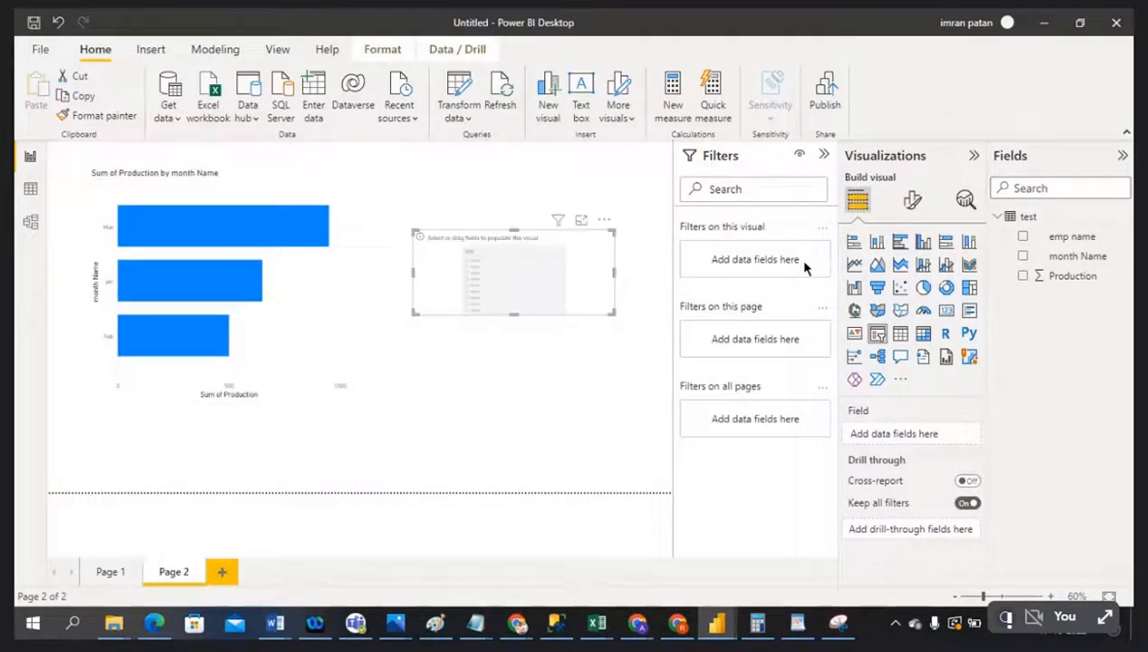
left_click(1023, 259)
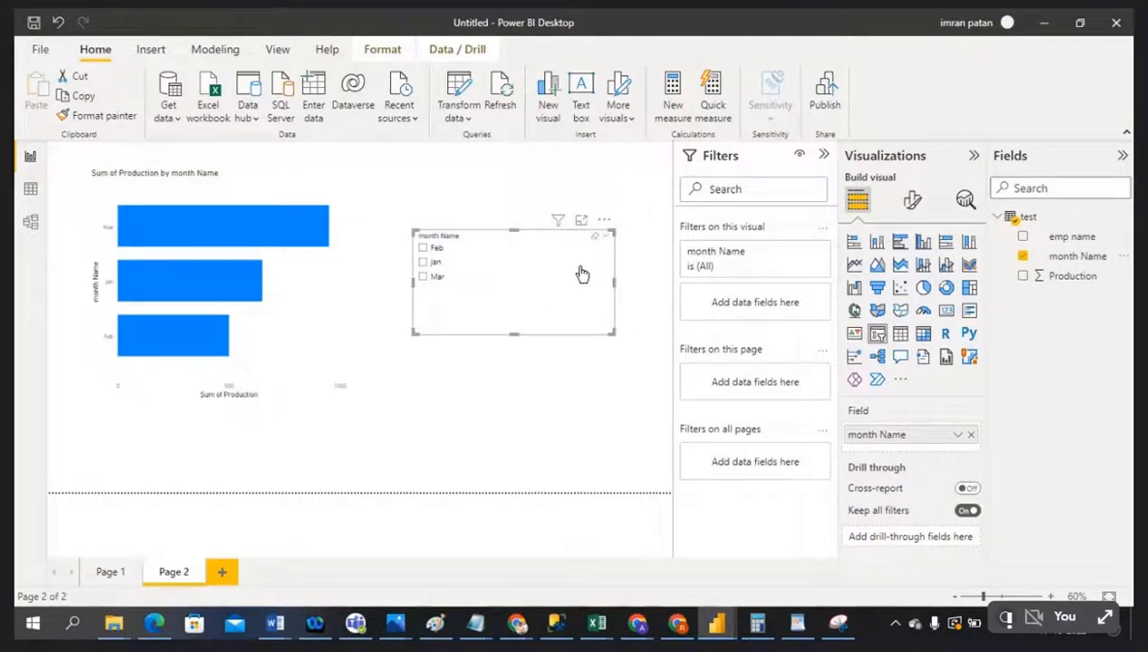
left_click_drag(598, 289, 506, 290)
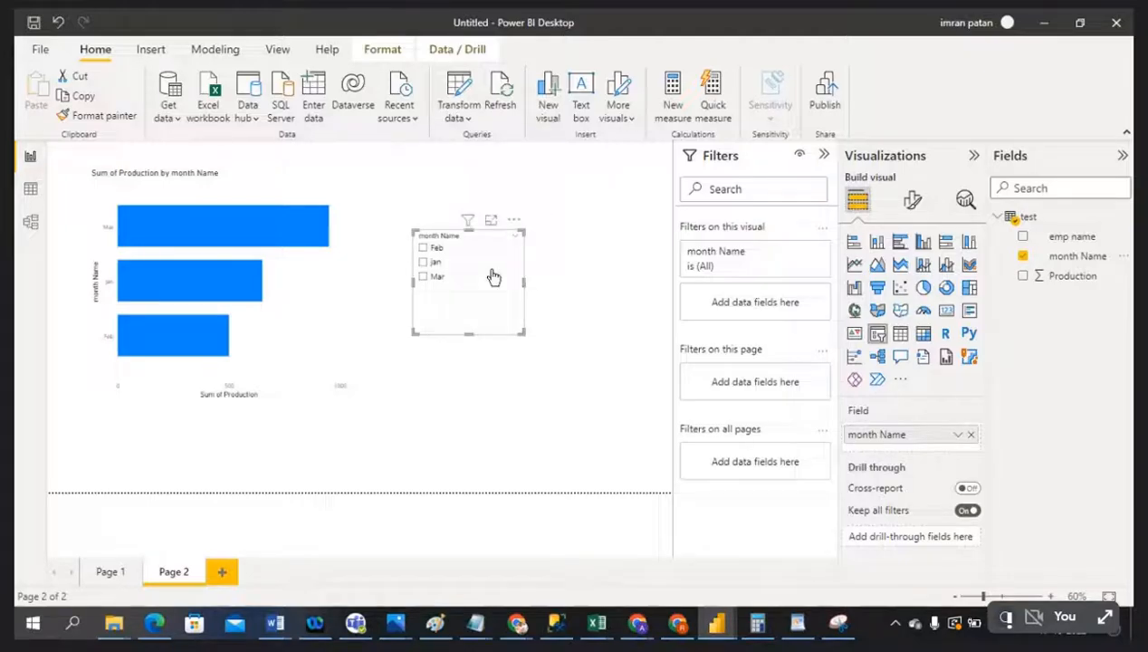
Test the month Name slicer by filtering the chart to jan, Mar and Feb in turn, and clear the selection
left_click(423, 263)
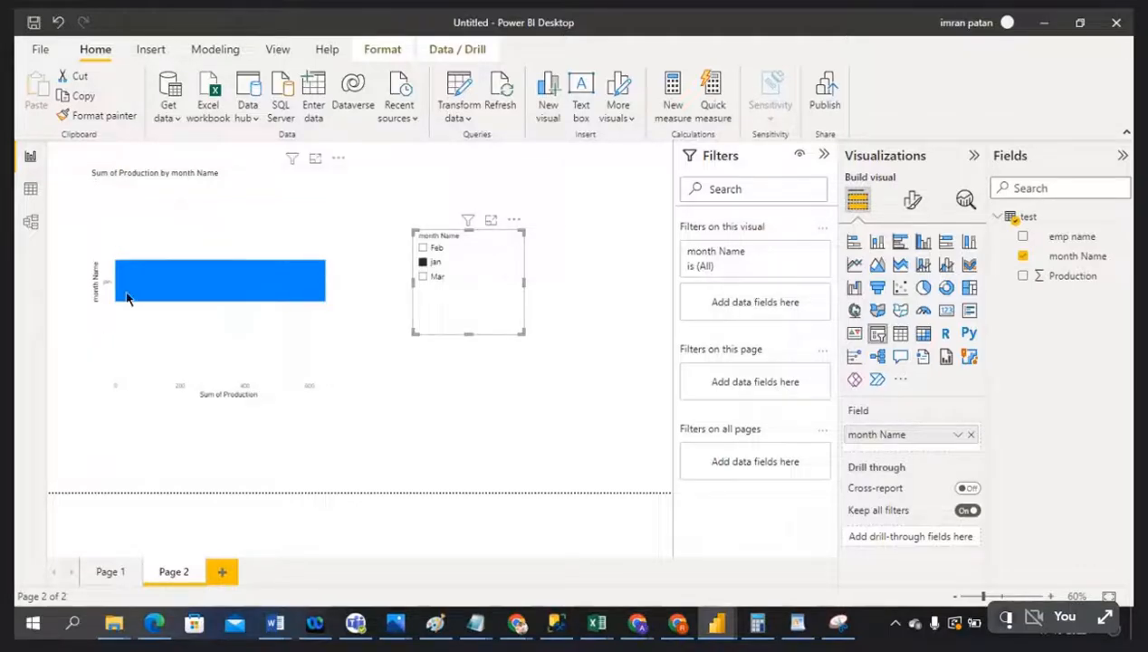
mouse_move(203, 292)
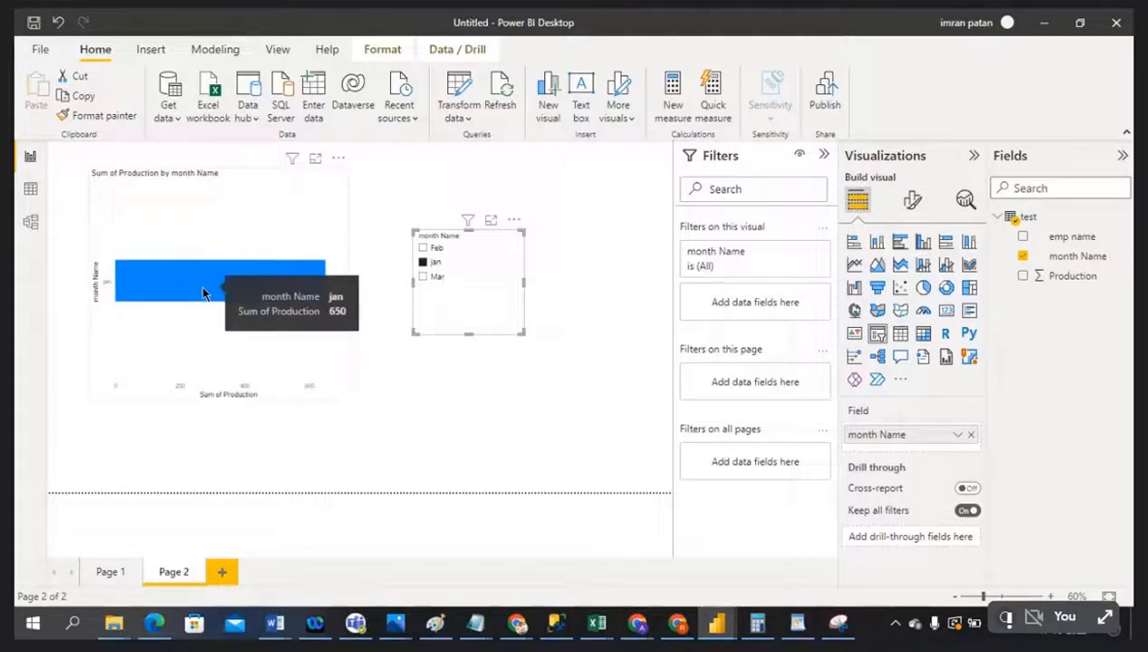
left_click(426, 281)
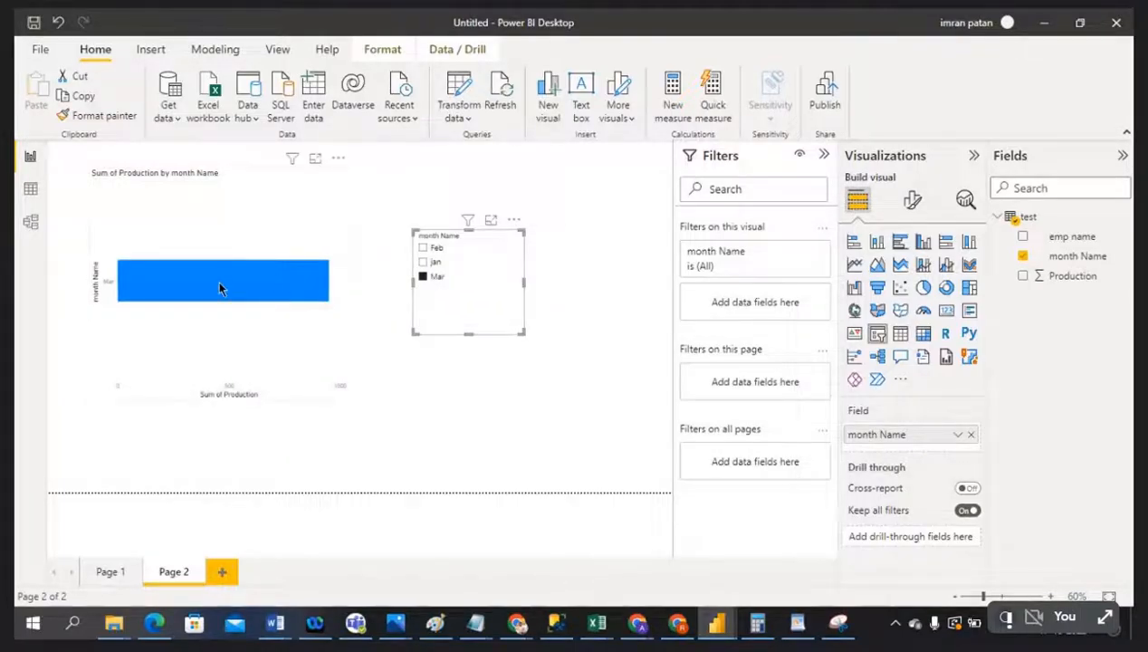
left_click(423, 248)
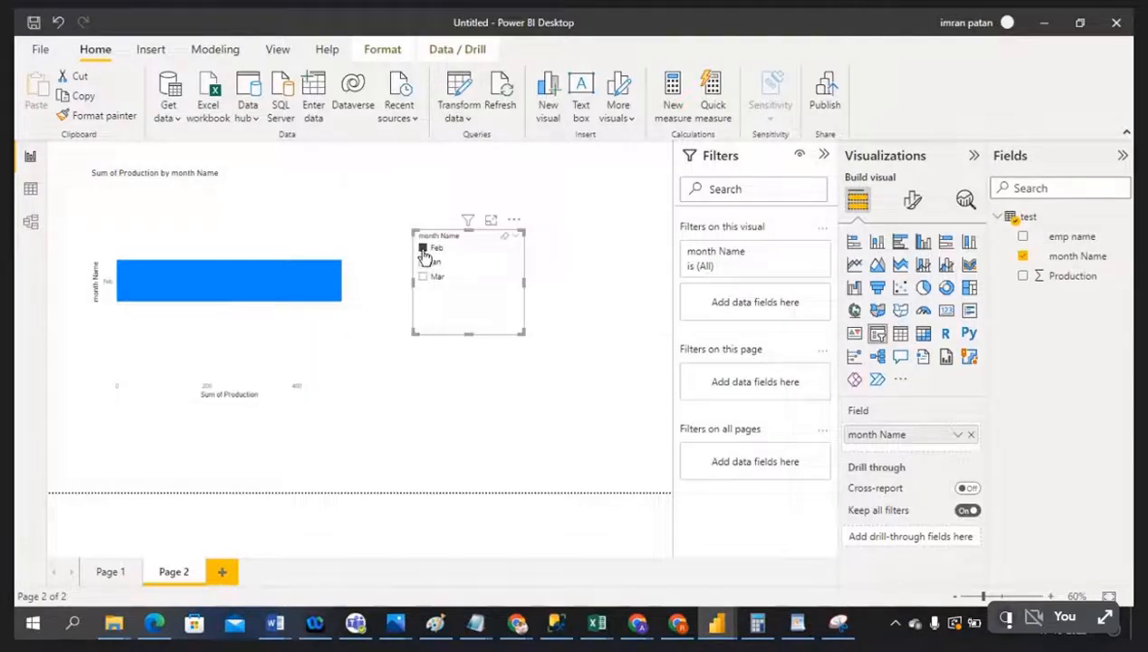
left_click(423, 248)
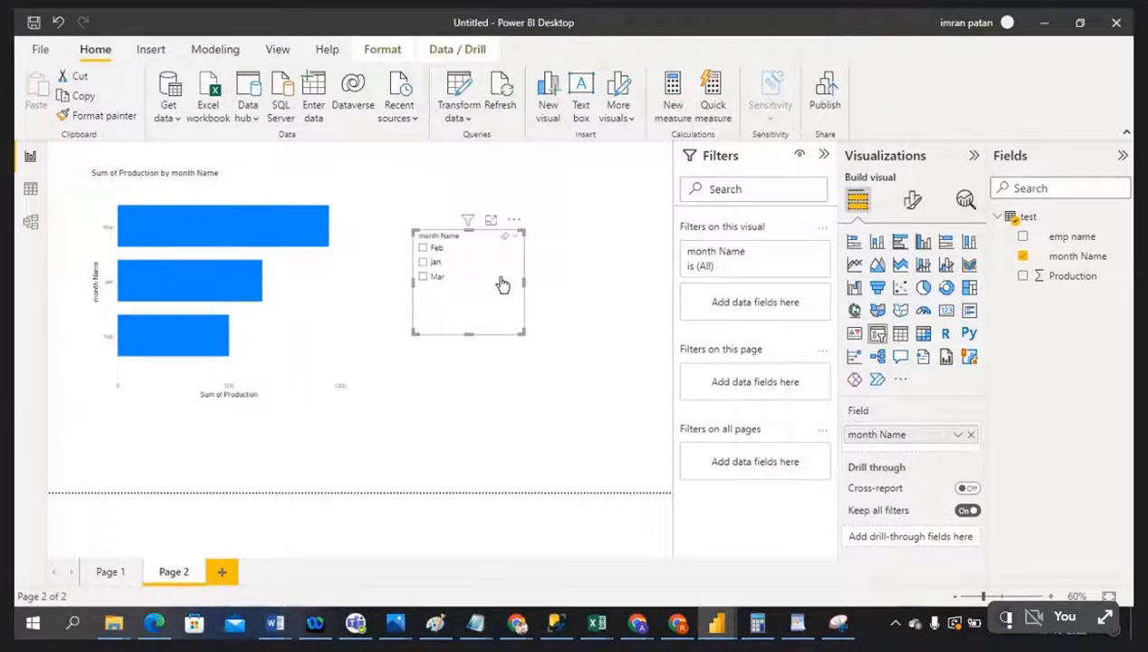
Move the month Name slicer farther away from the bar chart
left_click_drag(506, 282, 569, 276)
left_click(569, 276)
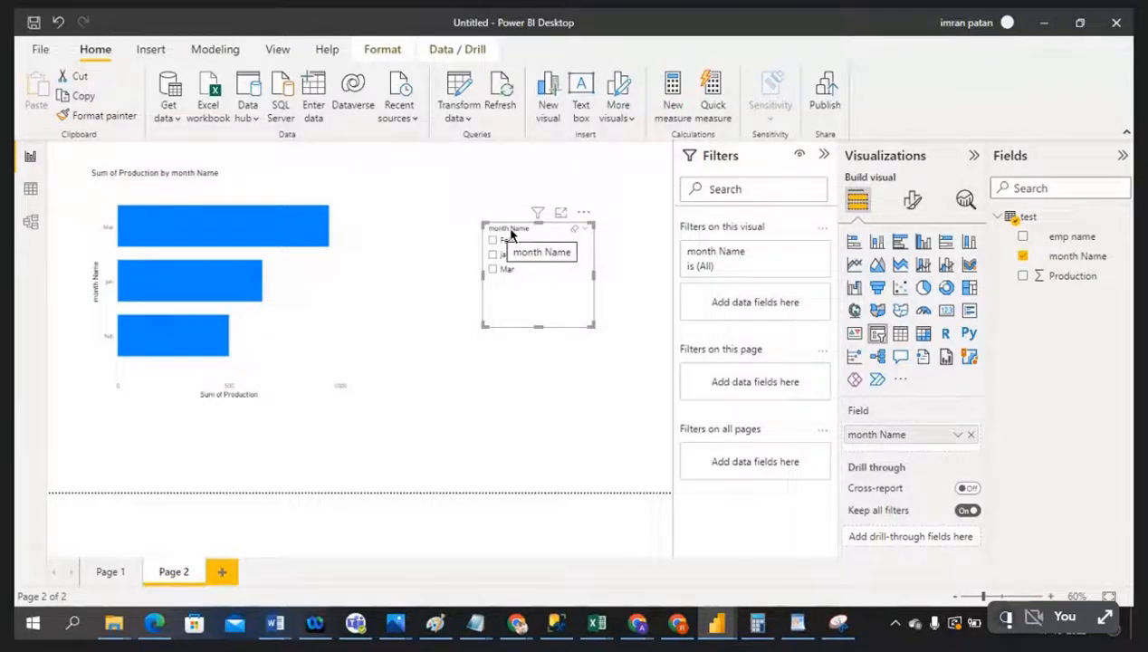
Switch to the Energy Consumptions Dataset workbook in Excel and compare the jan, Feb and Mar columns with the Month Name entries below
mouse_move(615, 622)
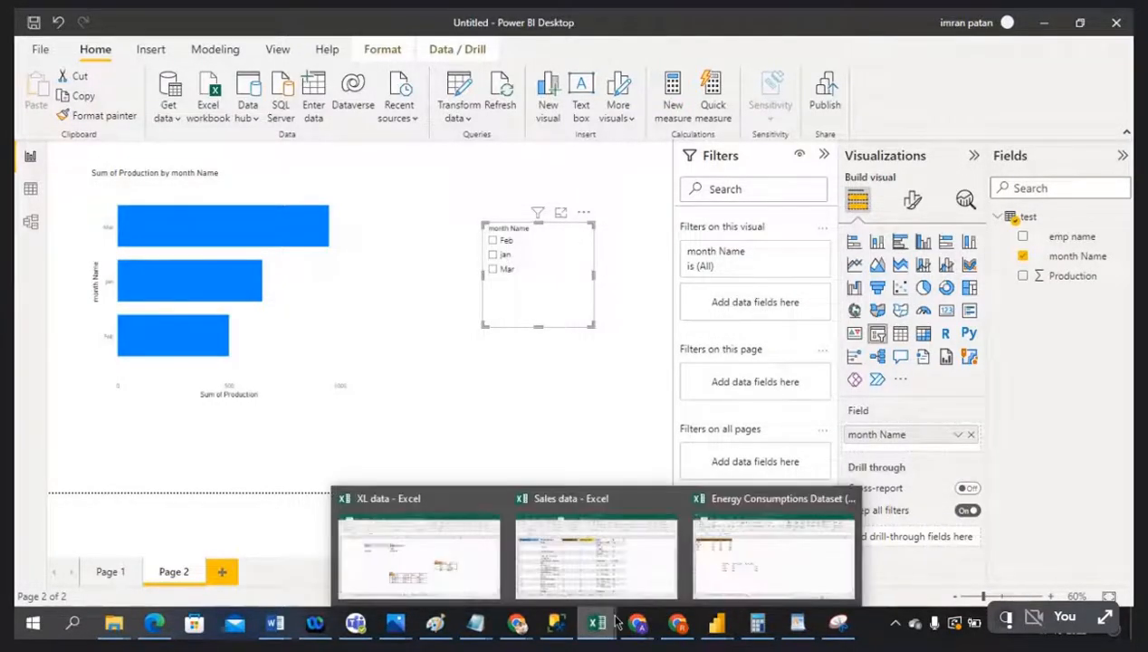
left_click(751, 566)
left_click(354, 226)
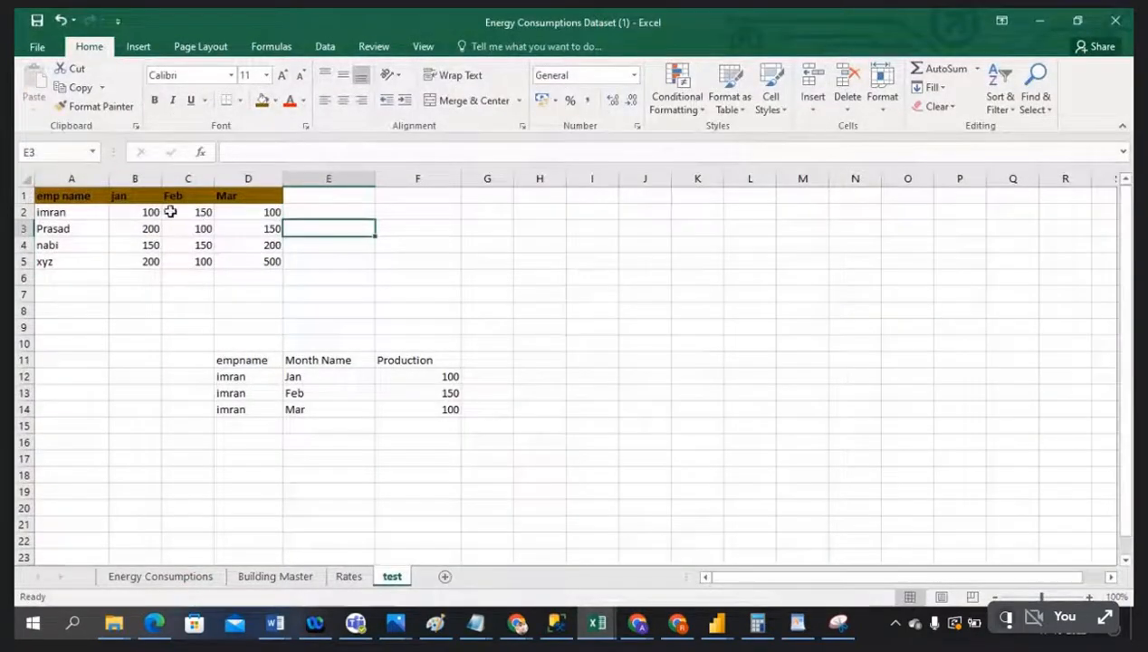
left_click(136, 179)
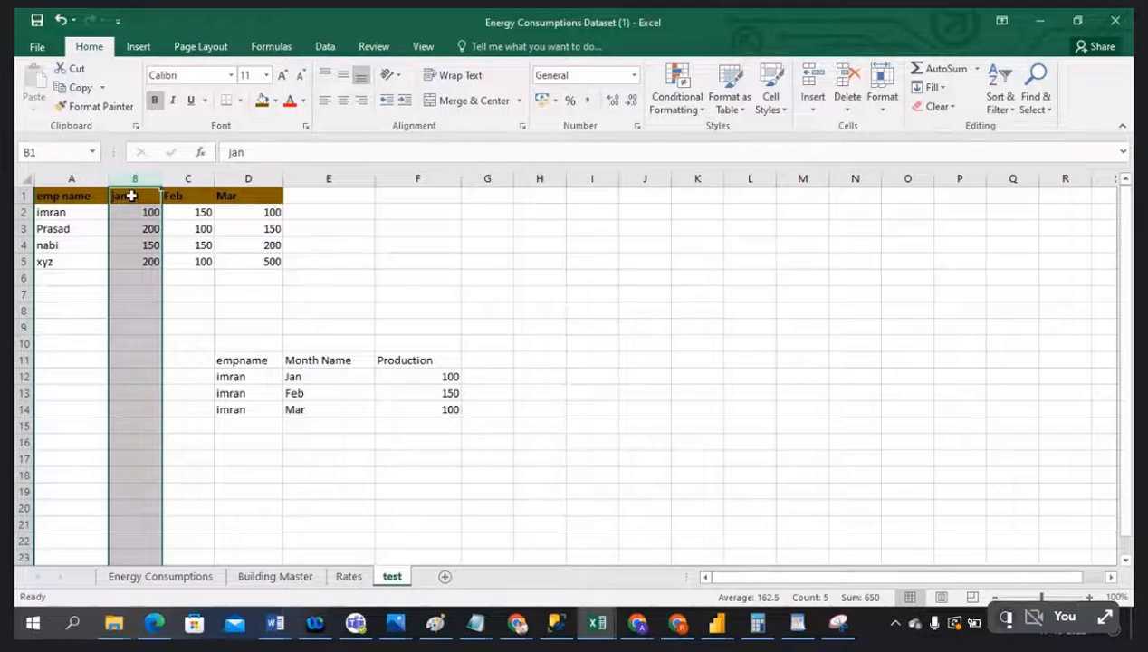
left_click(131, 195)
left_click(136, 178)
left_click(186, 172)
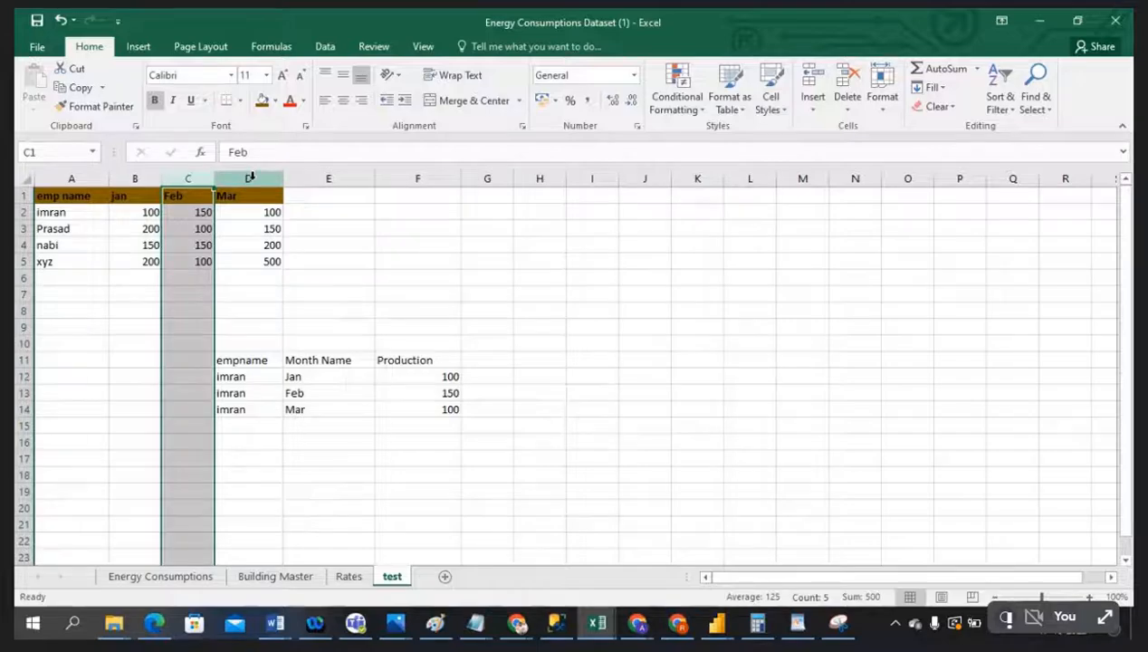
left_click(251, 177)
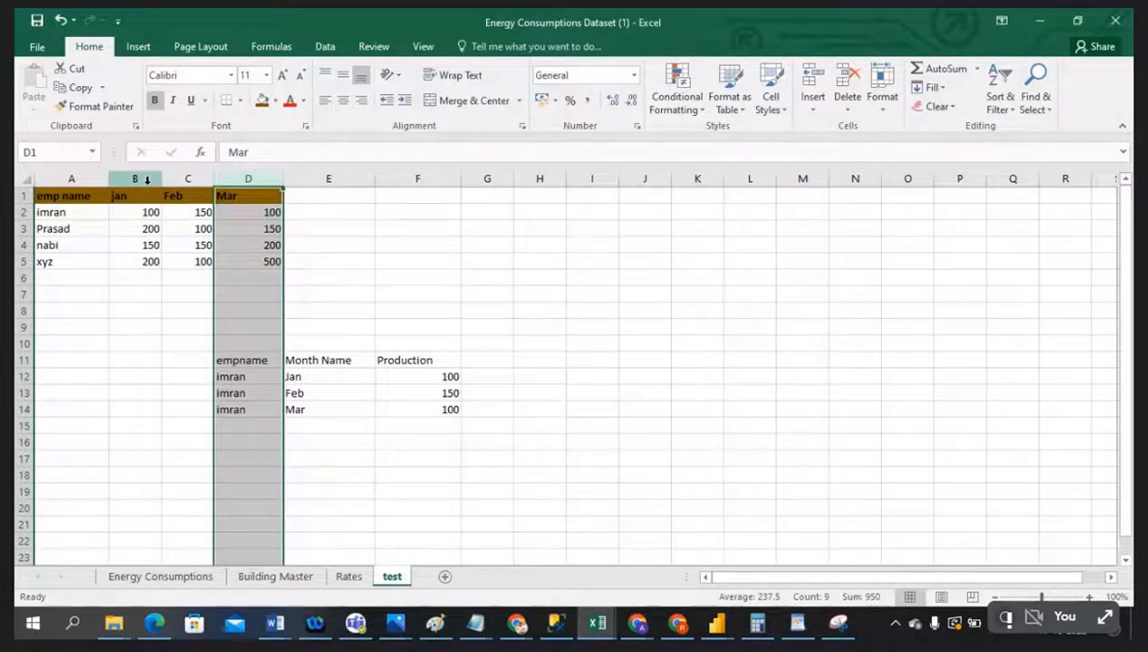
left_click(326, 360)
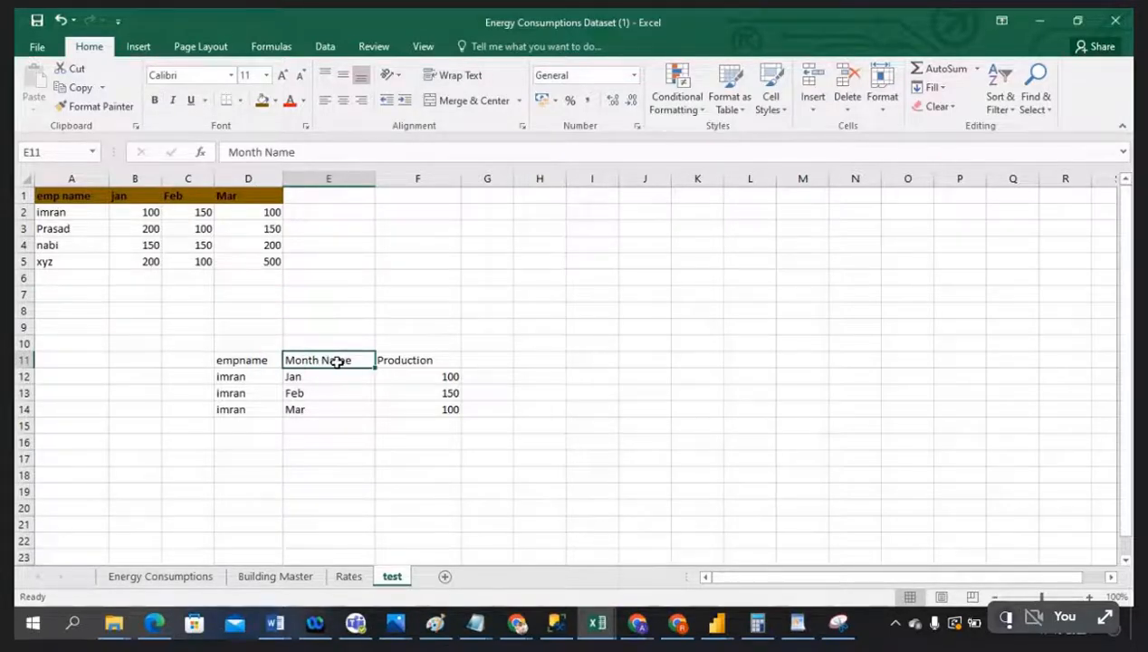
left_click(320, 377)
left_click(301, 394)
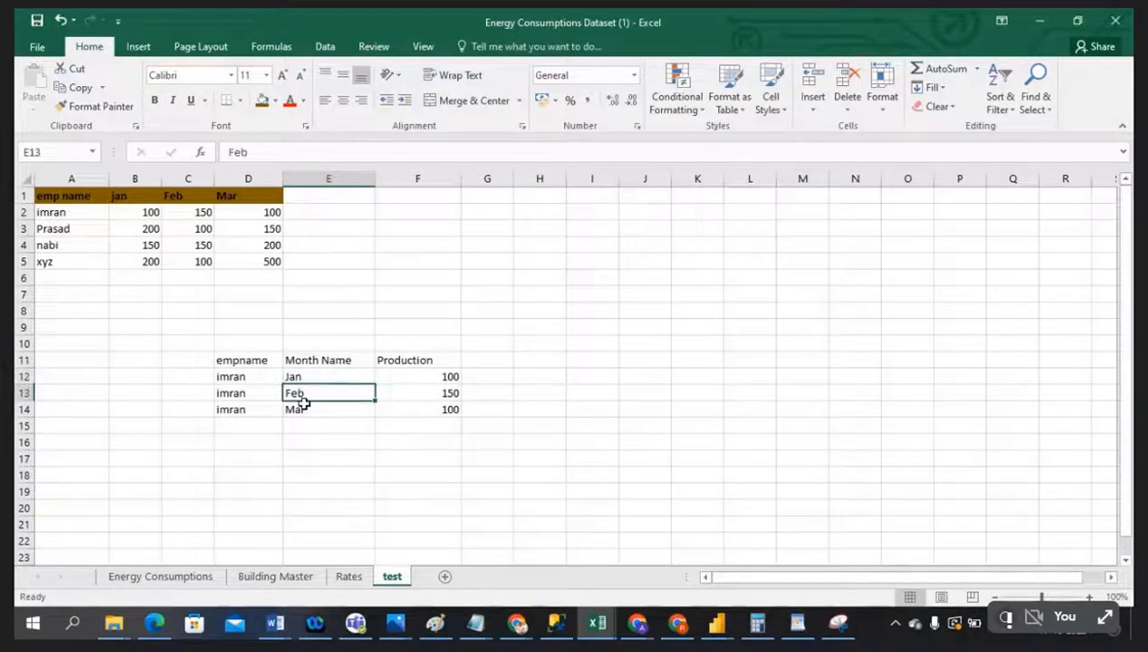
left_click(305, 410)
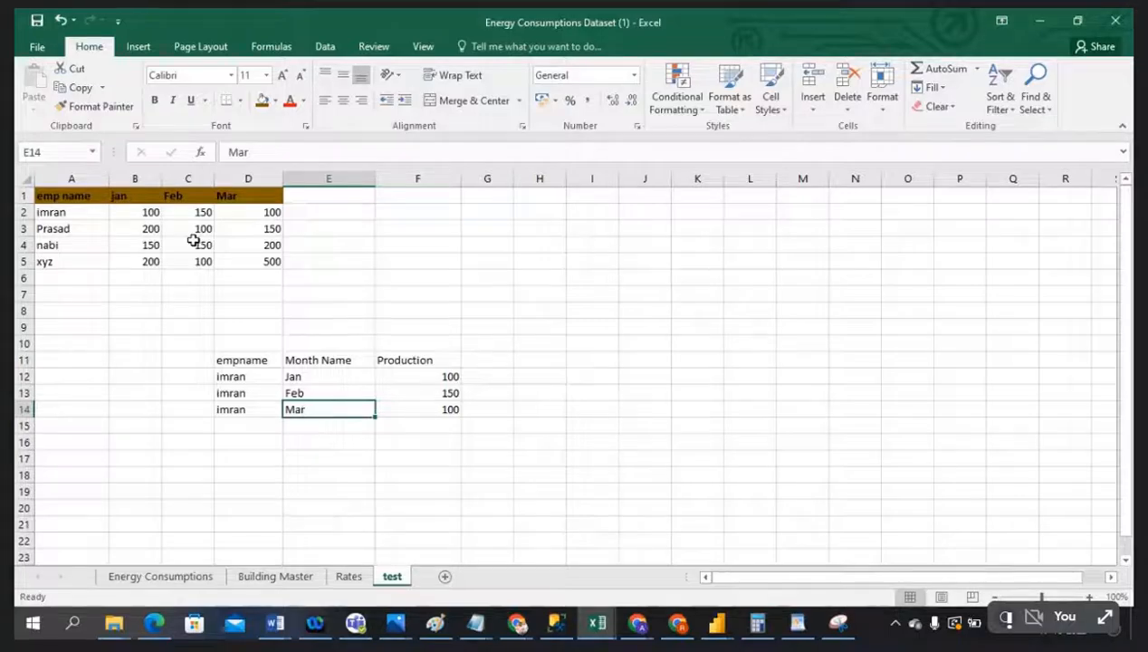
Match the month headers in B1:D1 to the Month Name column and examine the sample rows 12 to 14
left_click_drag(136, 196, 234, 198)
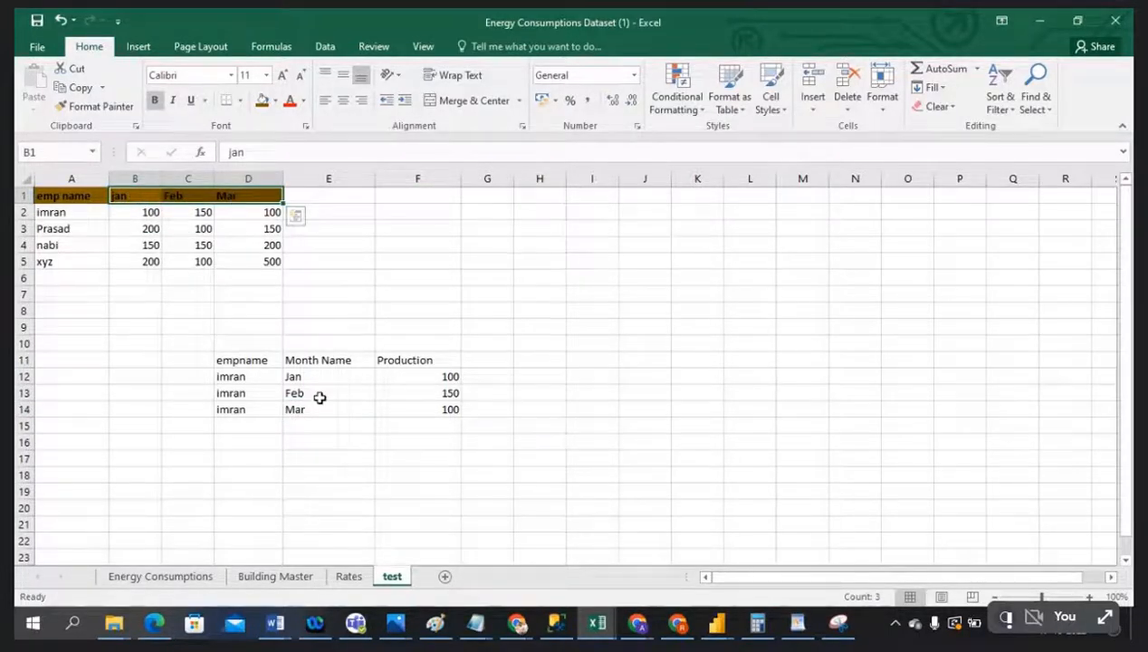
left_click(322, 361)
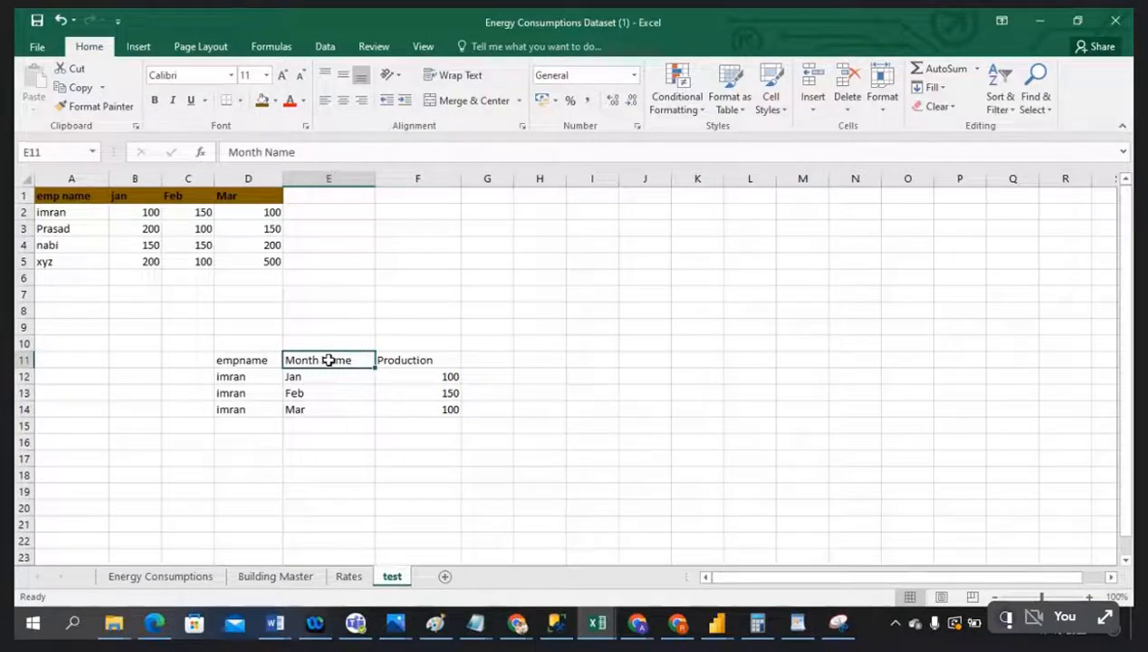
left_click_drag(311, 375, 310, 414)
left_click_drag(258, 376, 448, 375)
left_click_drag(249, 393, 450, 408)
Return to Power BI, shrink the month Name slicer around its month list, and place it closer to the bar chart's upper edge
key("alt+Tab")
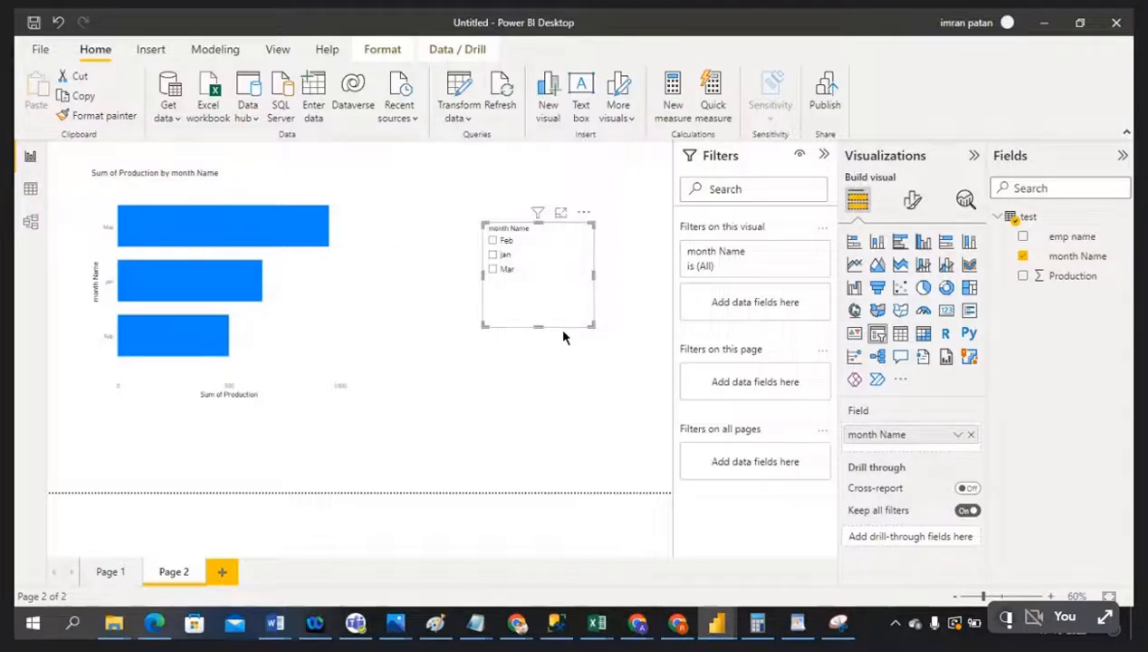
left_click_drag(539, 326, 539, 308)
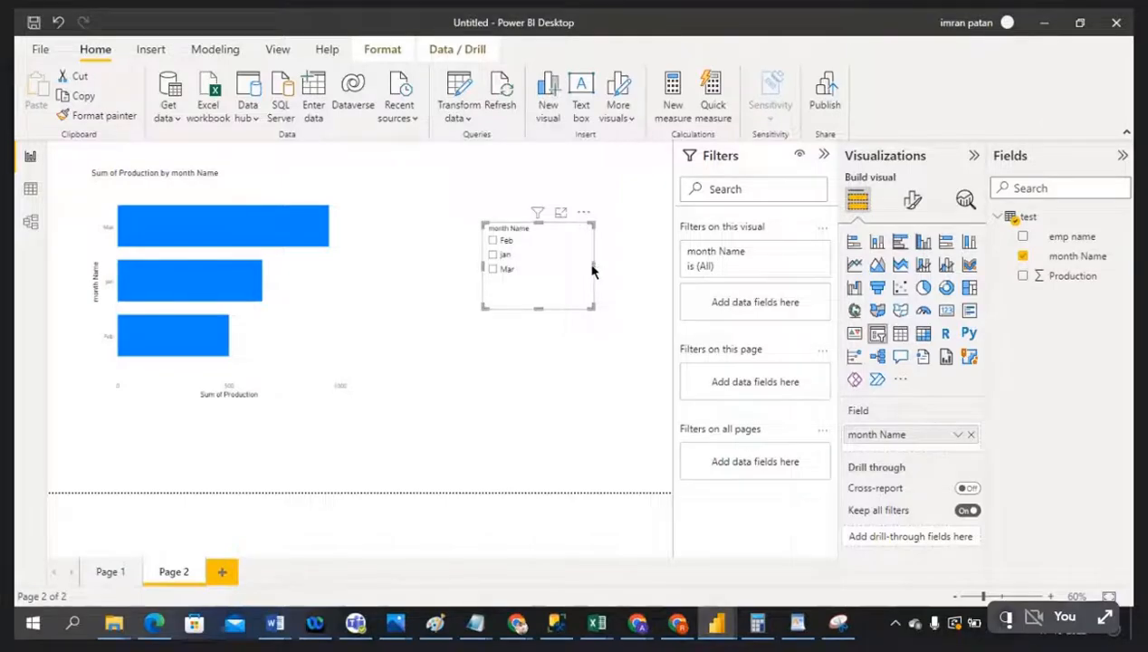
left_click_drag(582, 270, 499, 233)
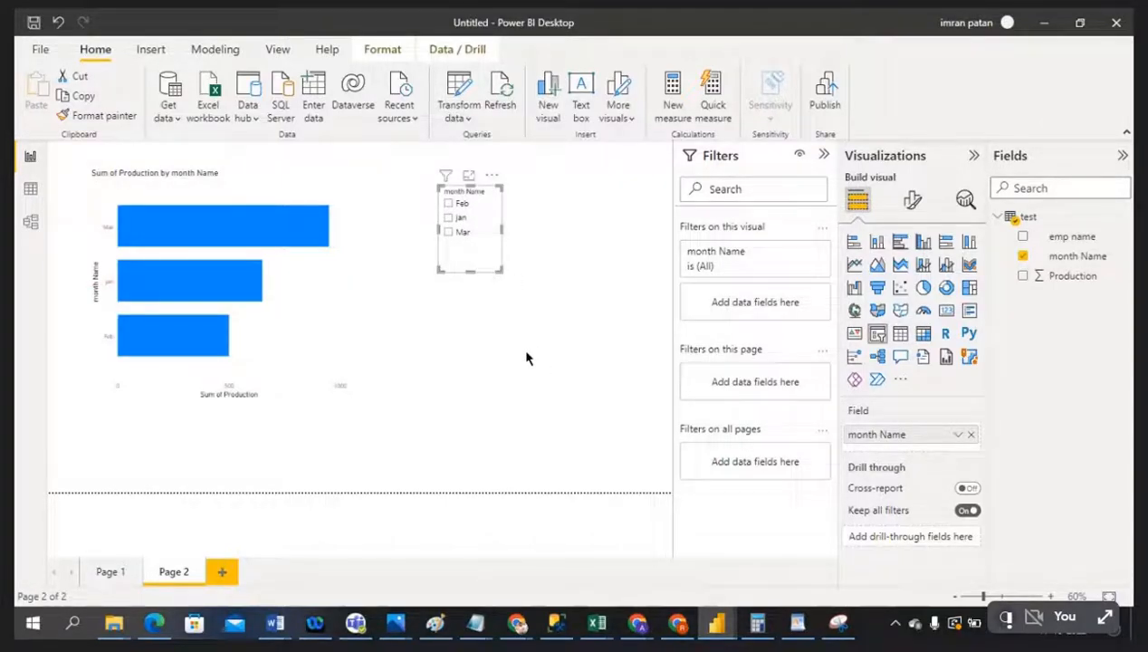
left_click(545, 450)
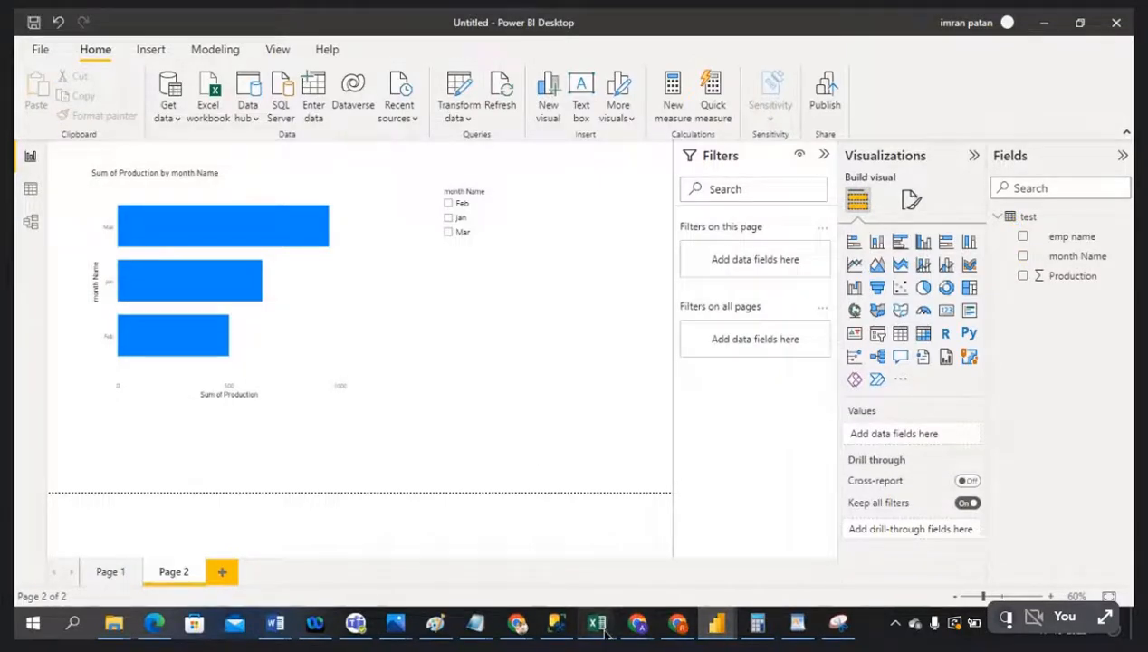
Go back to the Energy Consumptions Dataset workbook and examine the separate jan, Feb and Mar columns against the single Month Name column
mouse_move(597, 623)
left_click(774, 554)
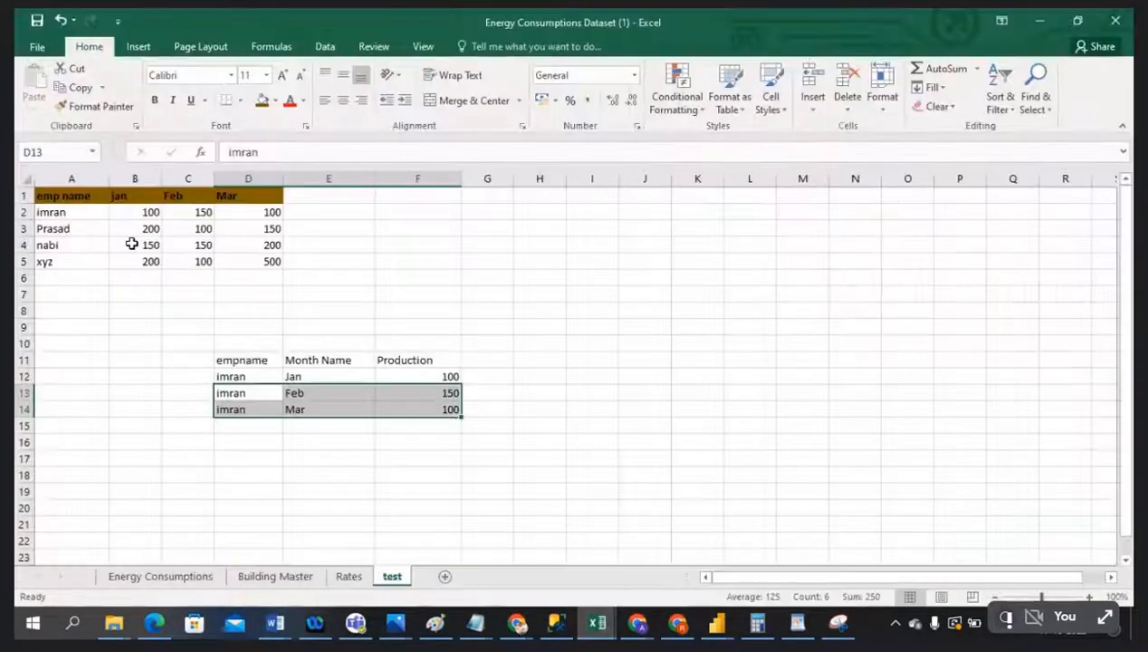
left_click(134, 177)
left_click(181, 177)
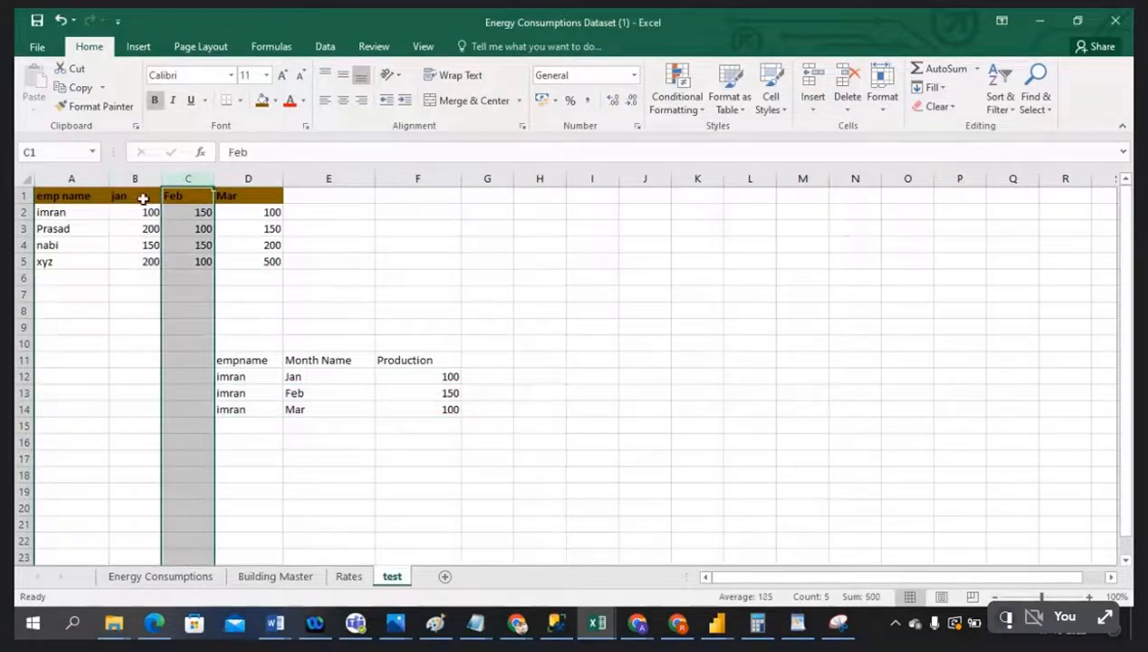
left_click(138, 178)
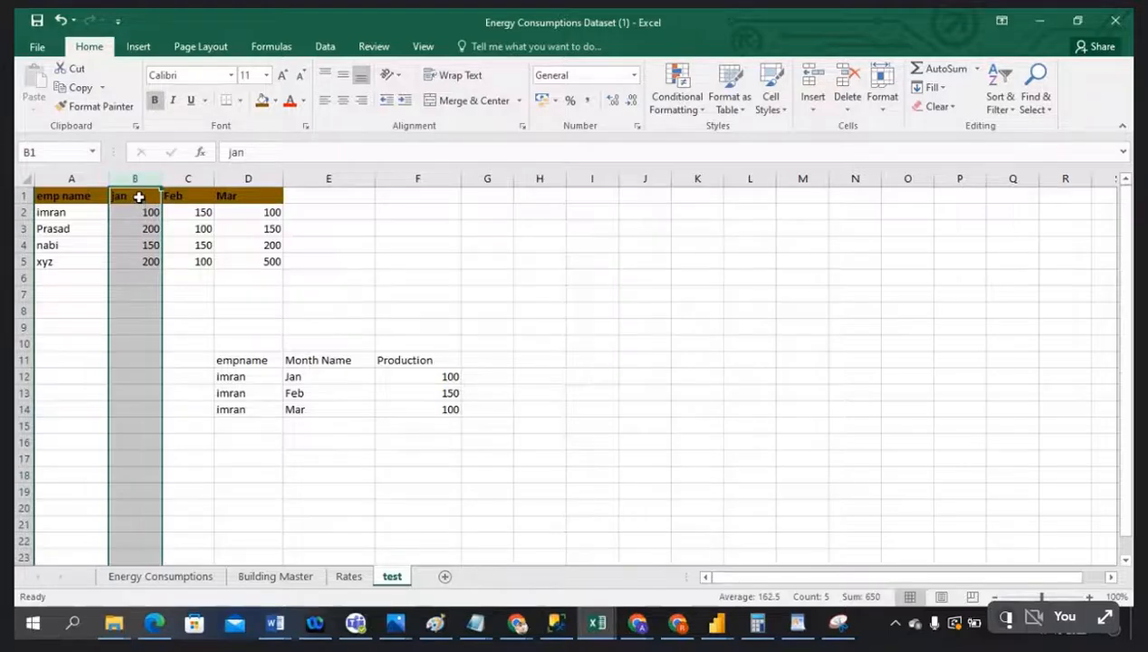
left_click_drag(138, 196, 141, 259)
left_click_drag(188, 195, 194, 263)
left_click_drag(244, 195, 262, 249)
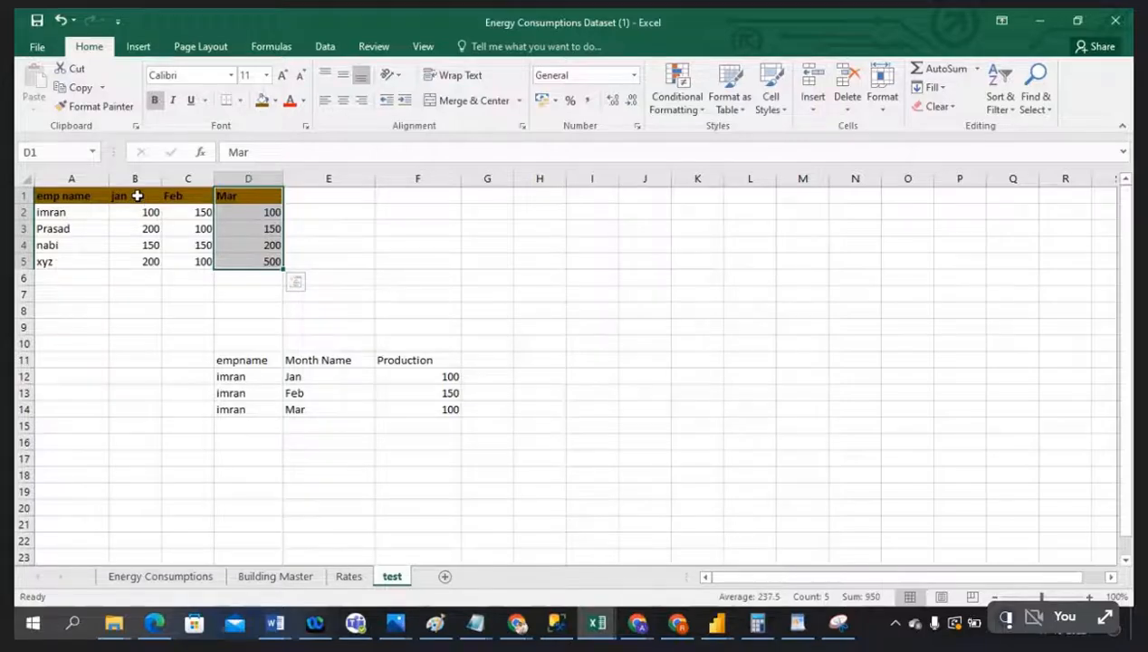
left_click_drag(137, 196, 143, 260)
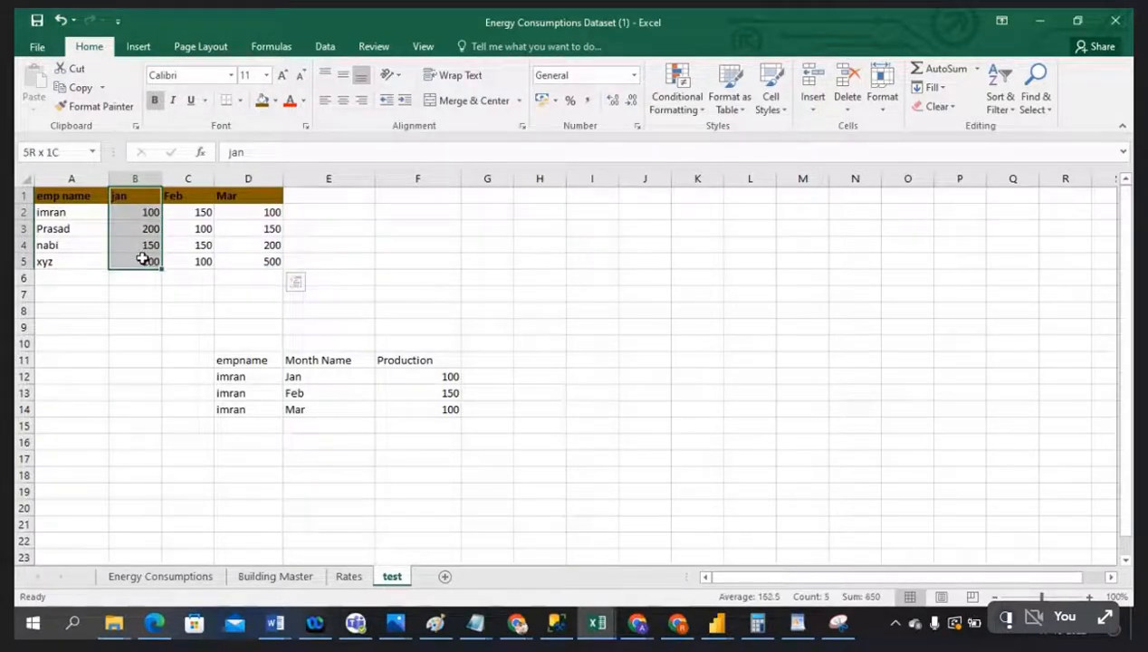
left_click_drag(323, 362, 325, 417)
left_click_drag(134, 197, 138, 259)
left_click_drag(182, 198, 178, 260)
left_click(264, 324)
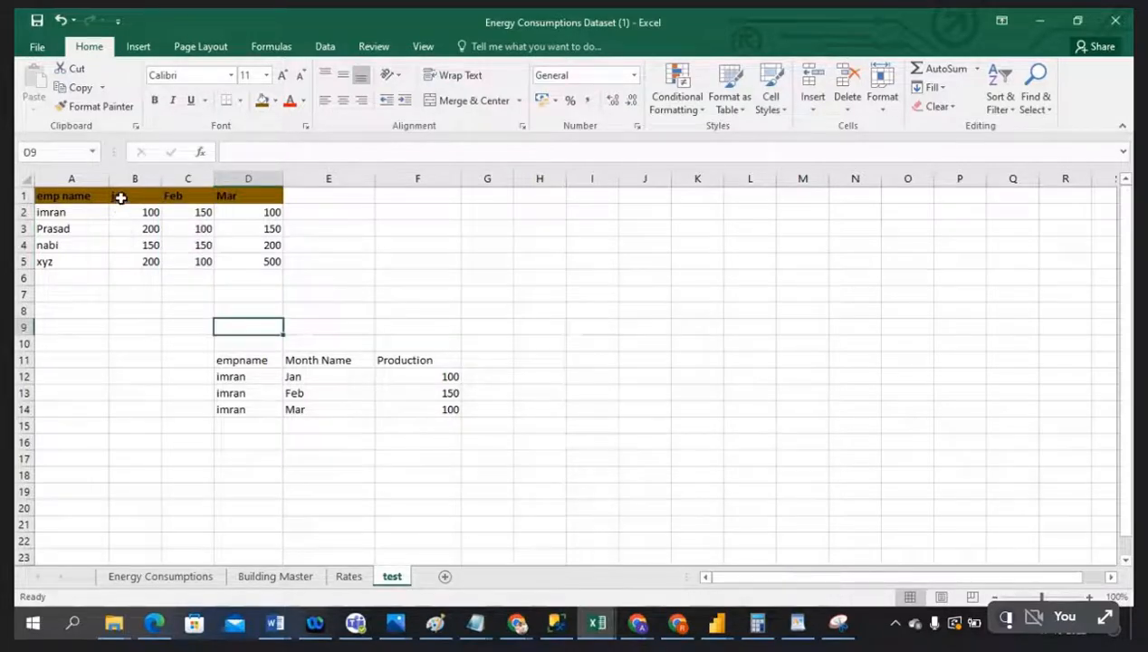
Compare the month headers and the values in B2:D5 with the Month Name and Production columns of the sample table
left_click_drag(120, 197, 245, 197)
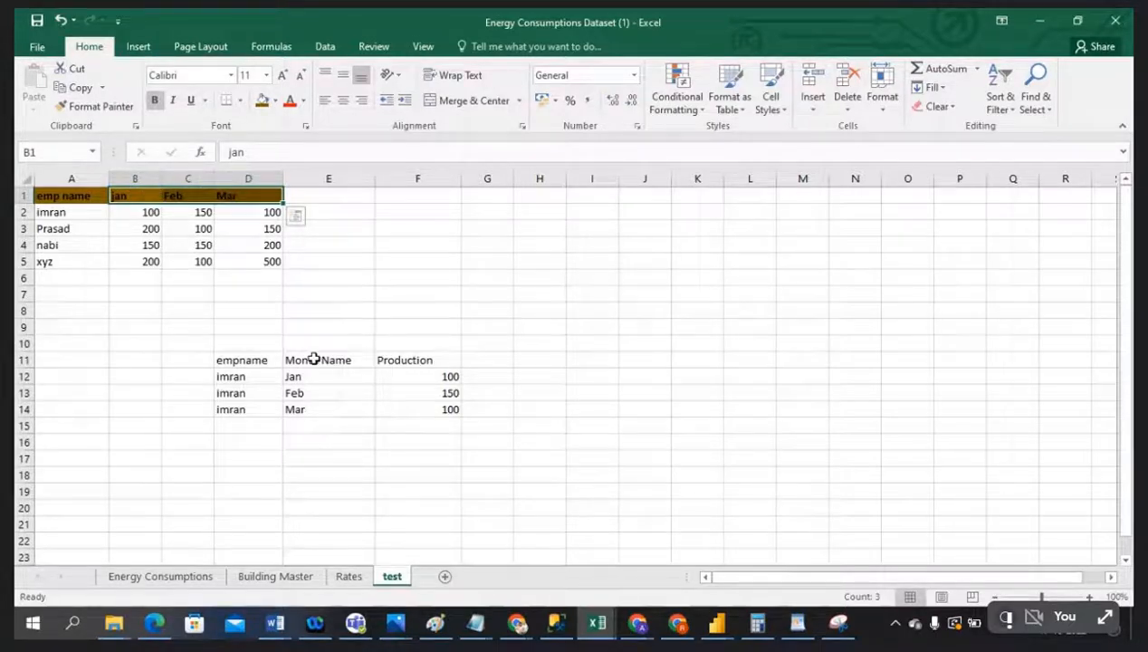
left_click_drag(313, 359, 314, 412)
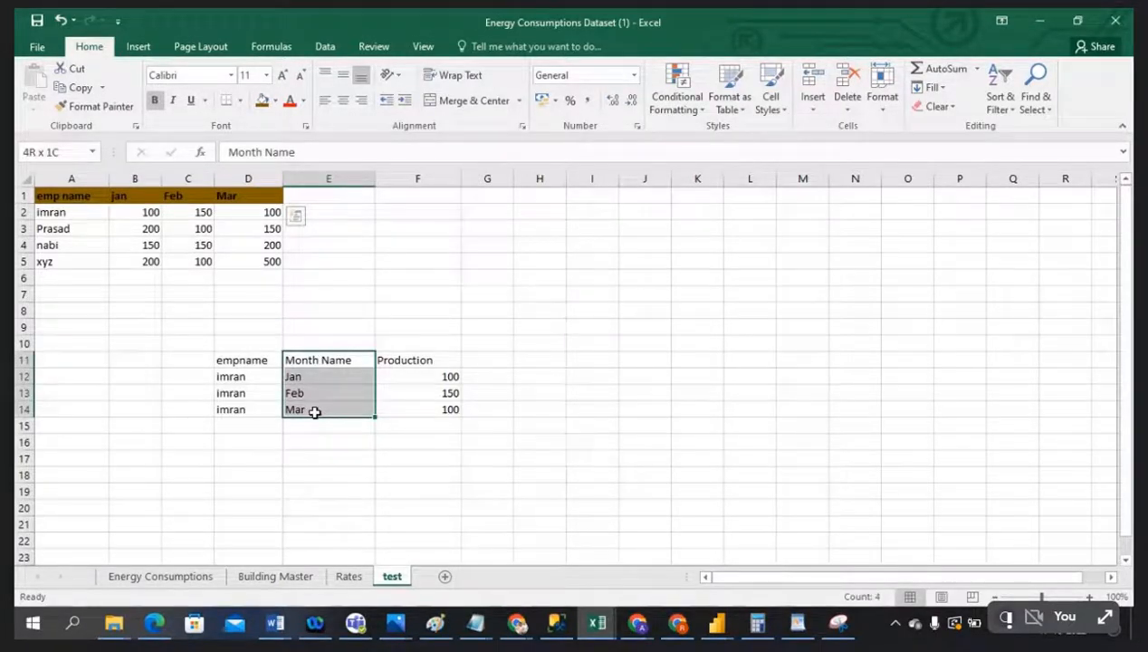
left_click_drag(138, 211, 240, 263)
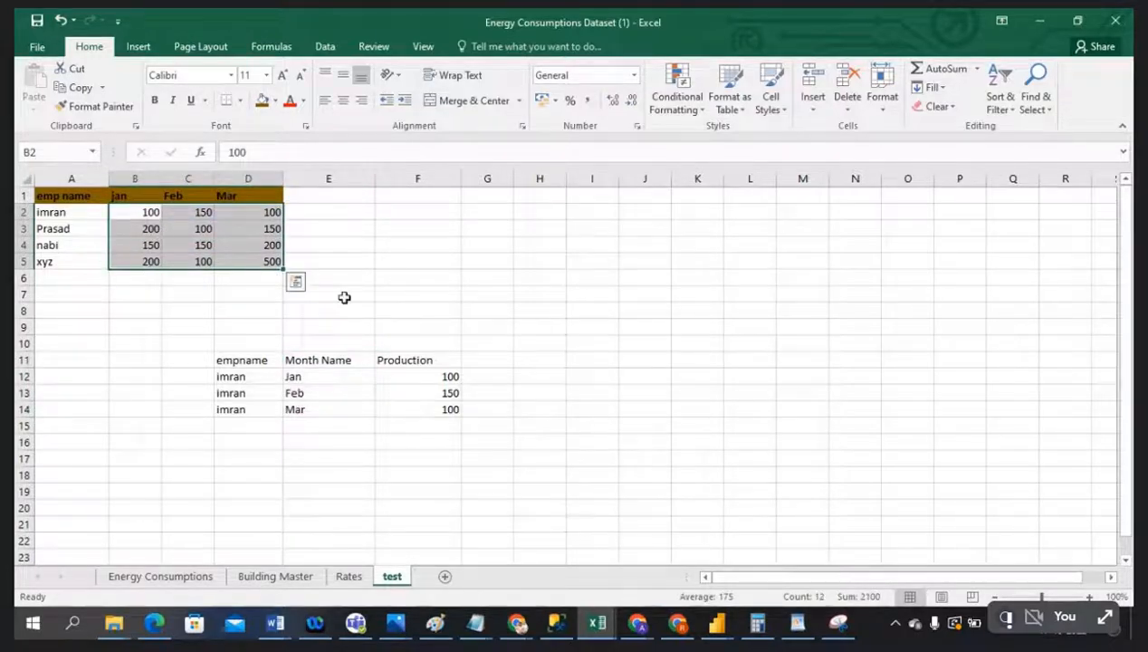
left_click_drag(426, 378, 430, 416)
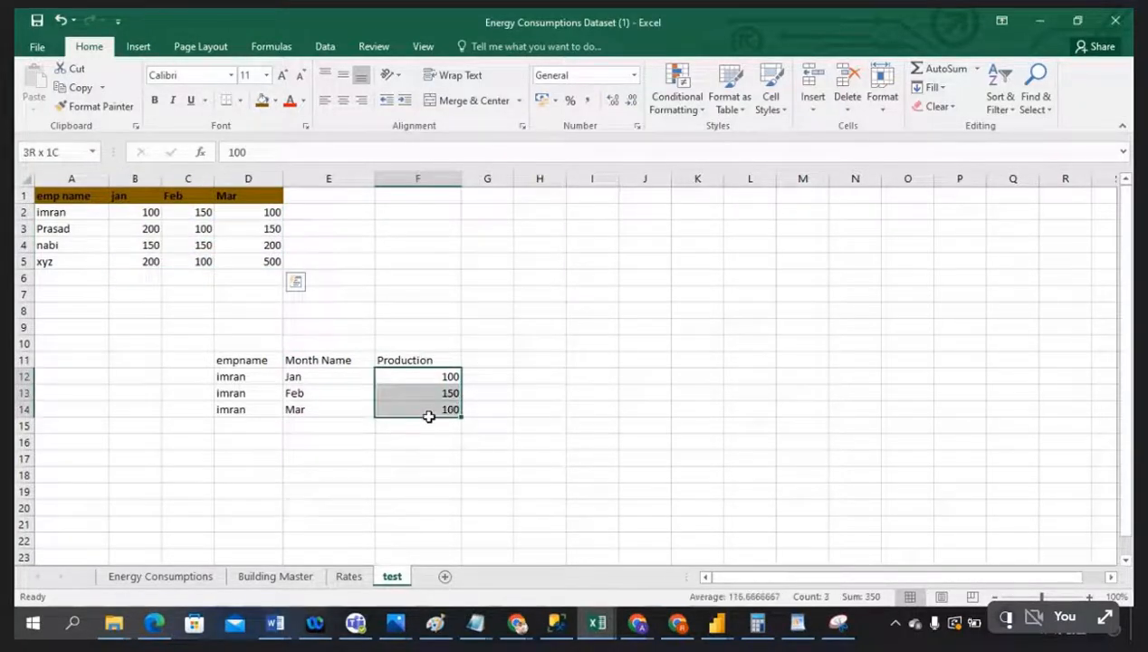
left_click_drag(256, 376, 430, 381)
left_click_drag(256, 393, 408, 399)
left_click_drag(262, 409, 423, 410)
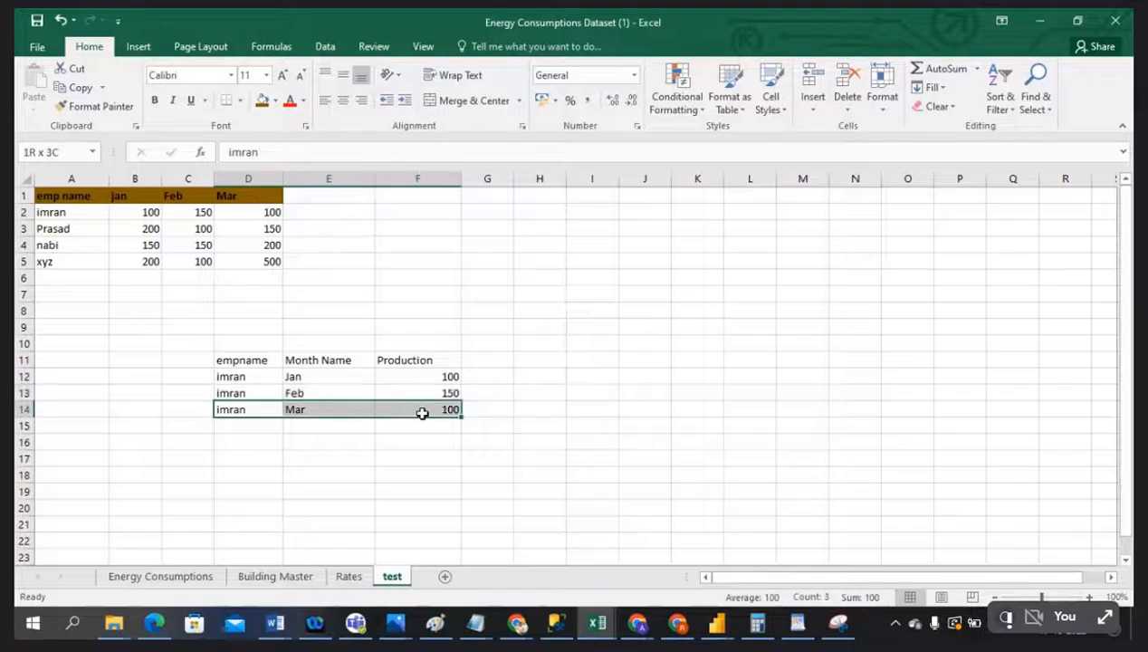
left_click(420, 273)
Trace the first employee's name, months and production values from the wide table into the matching rows of the sample table
left_click(77, 196)
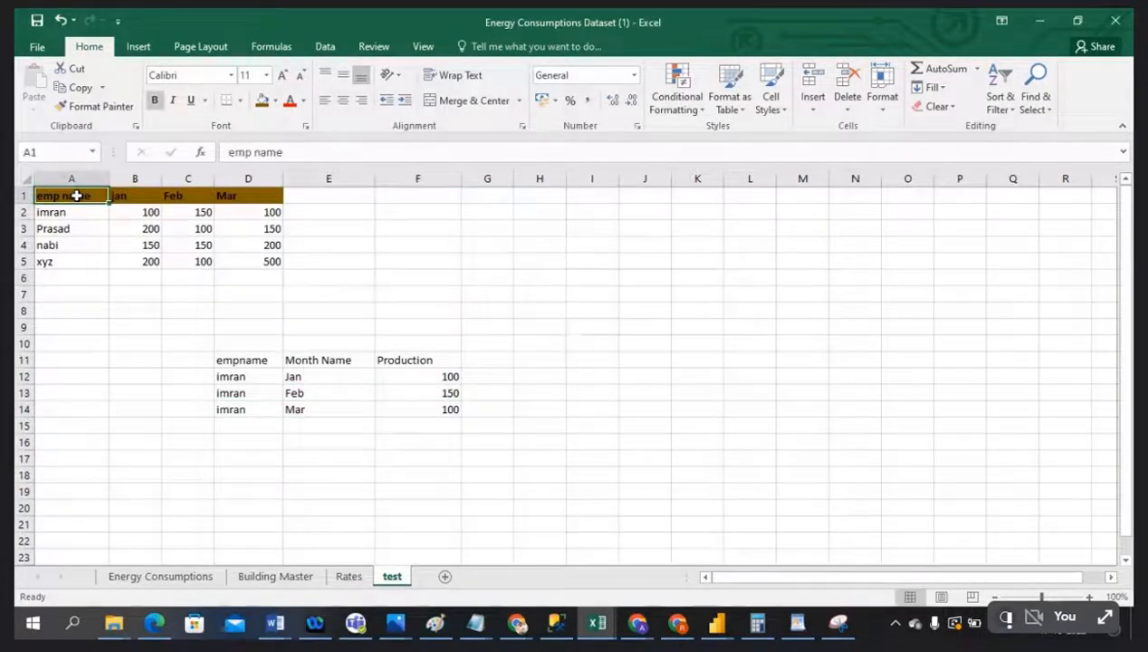
left_click(237, 360)
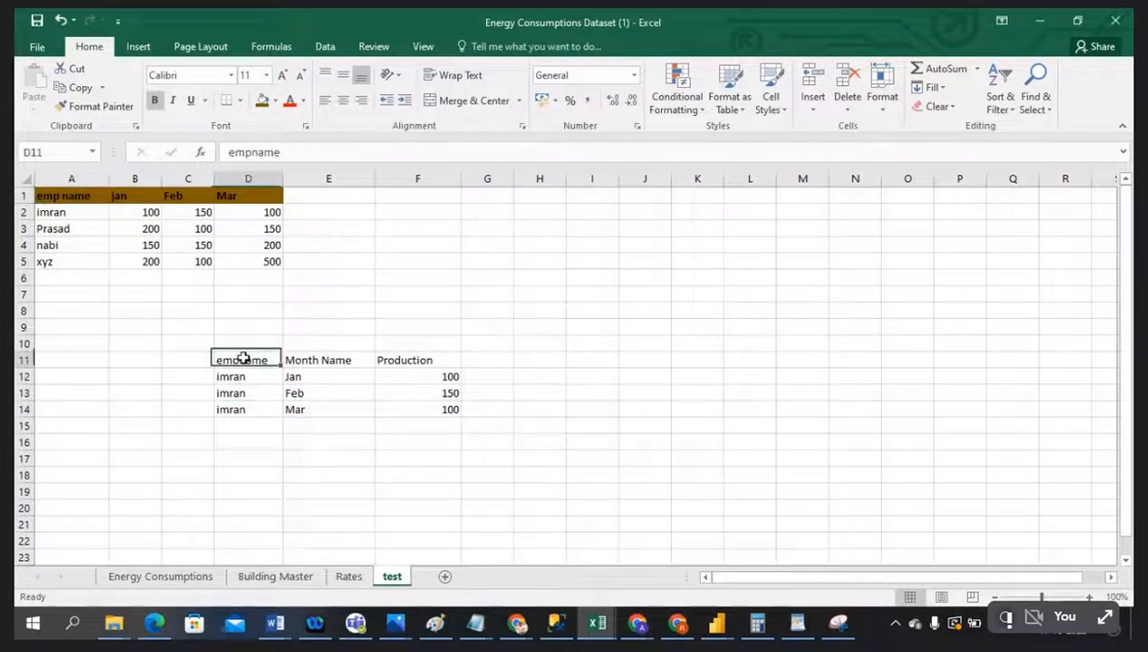
left_click(145, 198)
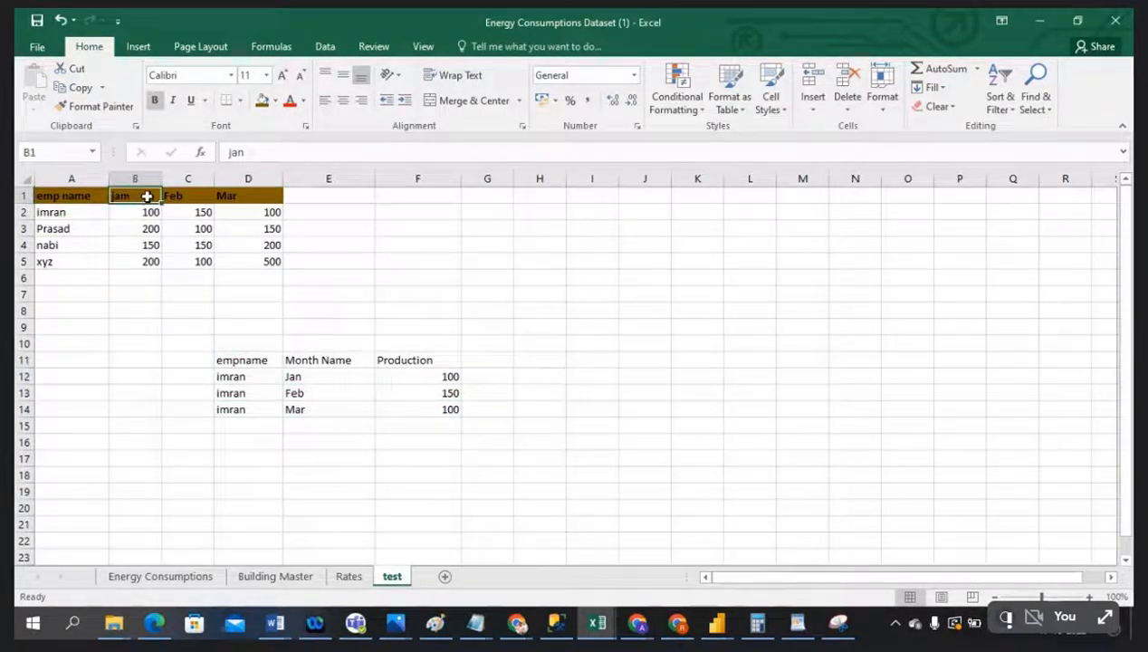
left_click(305, 379)
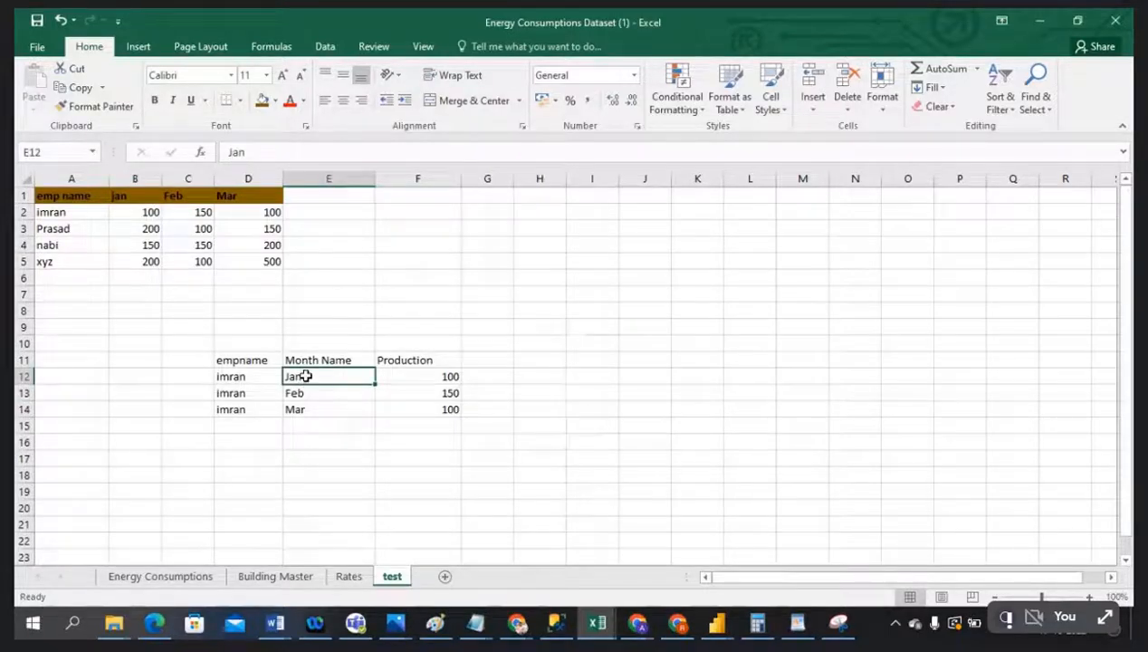
left_click(144, 214)
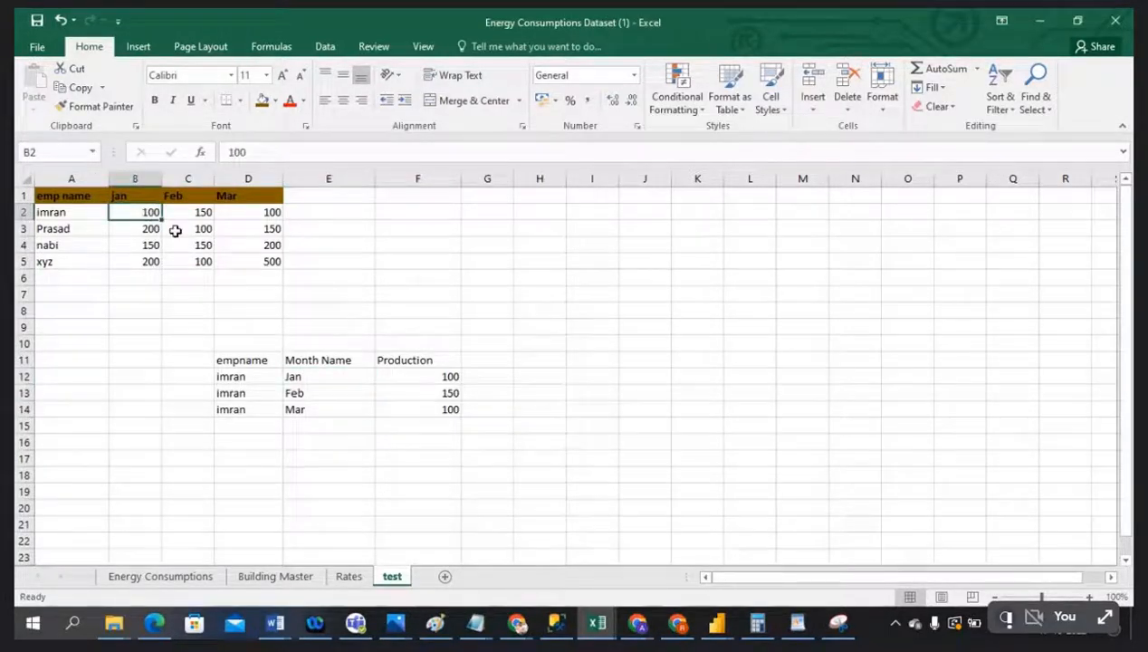
left_click(408, 377)
left_click(203, 209)
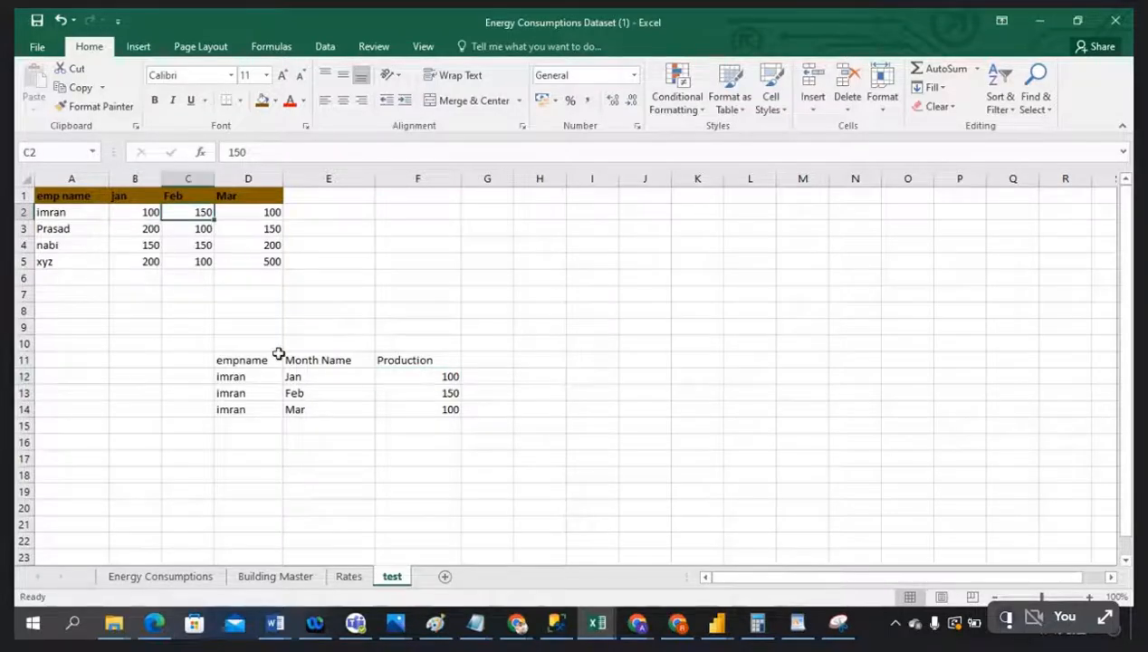
left_click(302, 391)
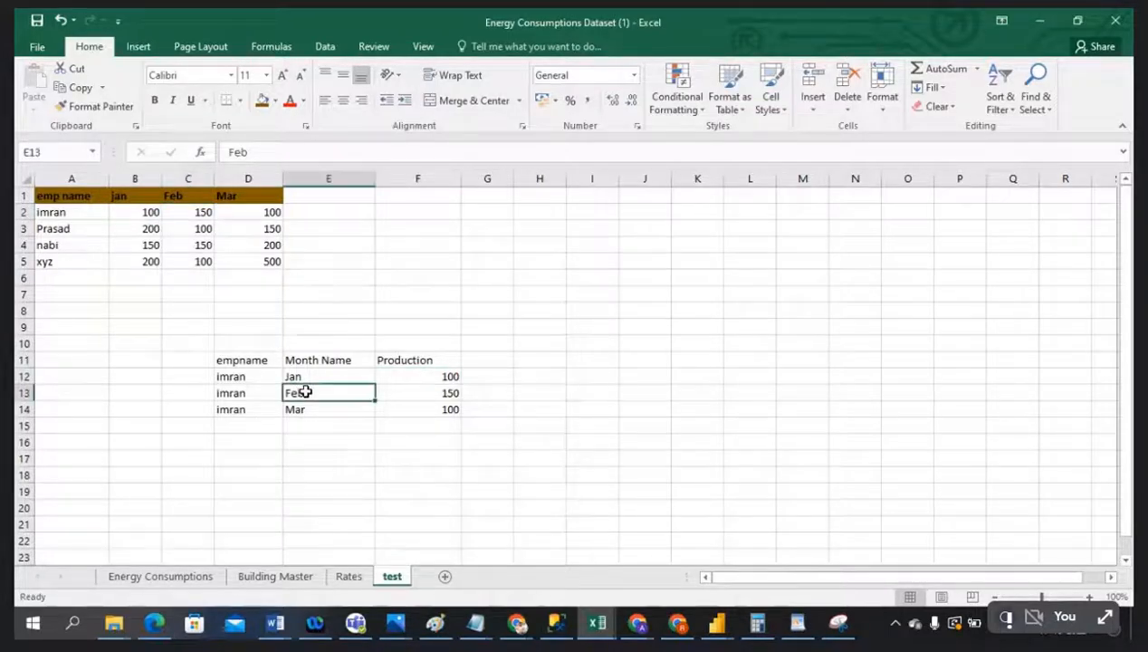
left_click(67, 214)
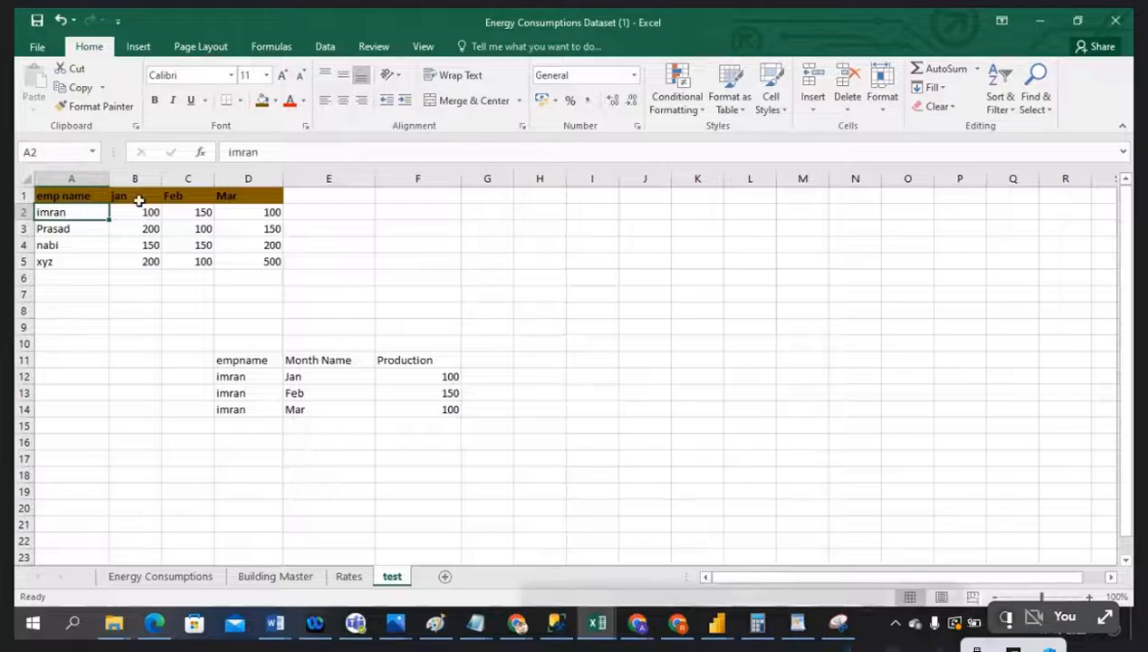
left_click_drag(249, 379, 448, 375)
left_click(253, 376)
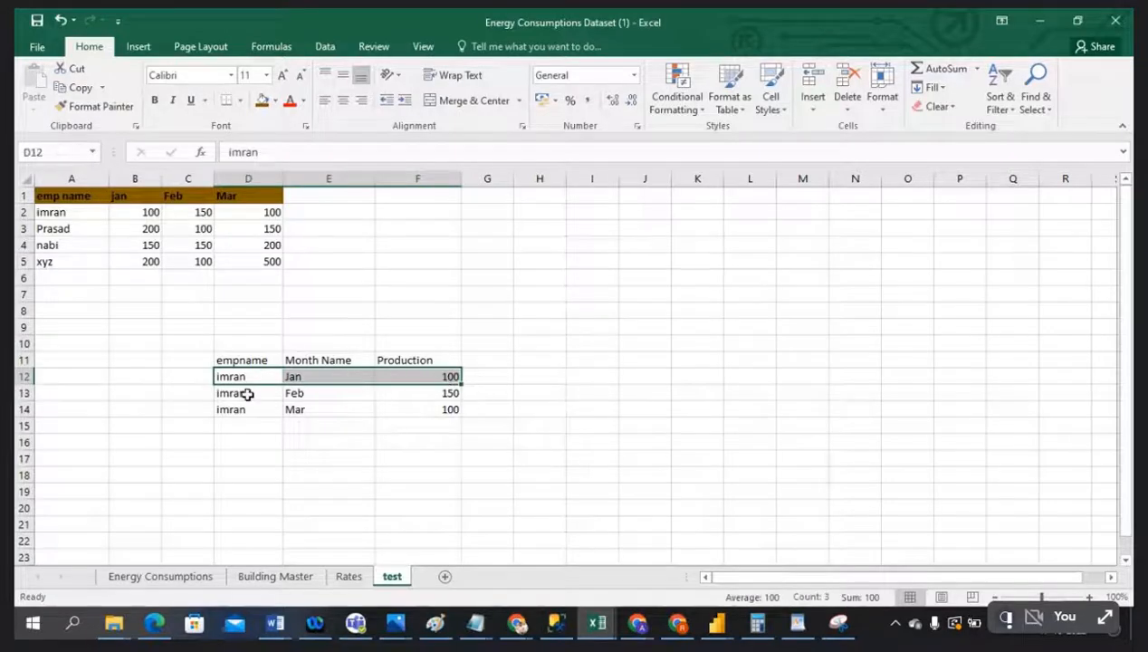
Review the Feb and Mar rows of the sample table, and switch to the untitled Power BI report
left_click_drag(248, 394, 448, 392)
left_click_drag(264, 412, 494, 410)
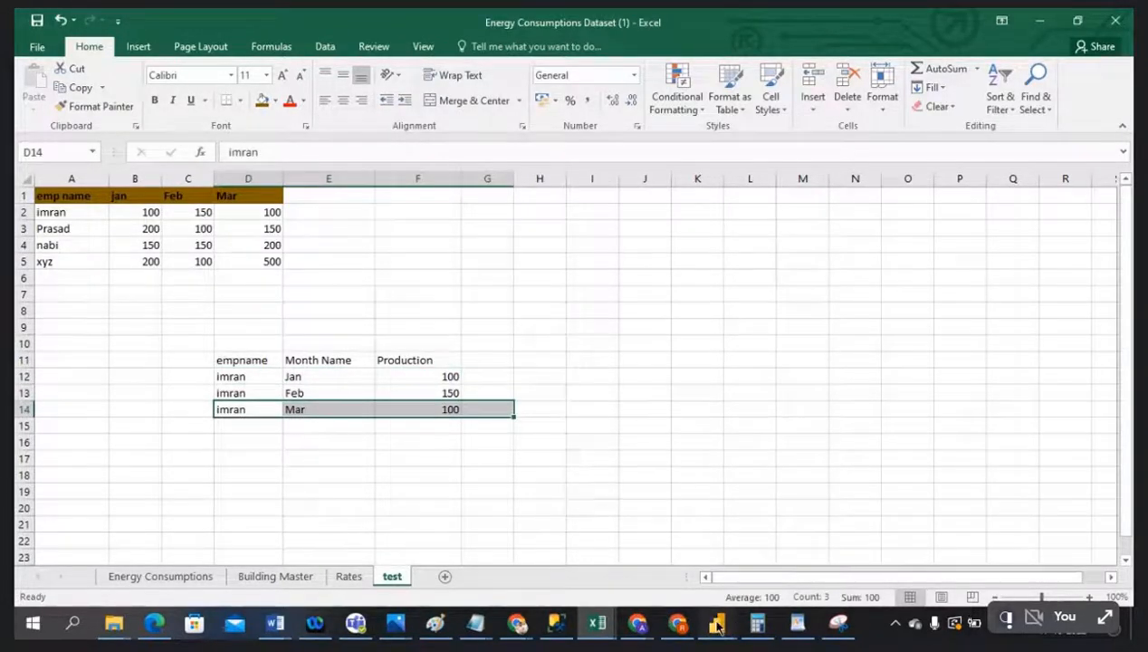
mouse_move(717, 625)
left_click(976, 580)
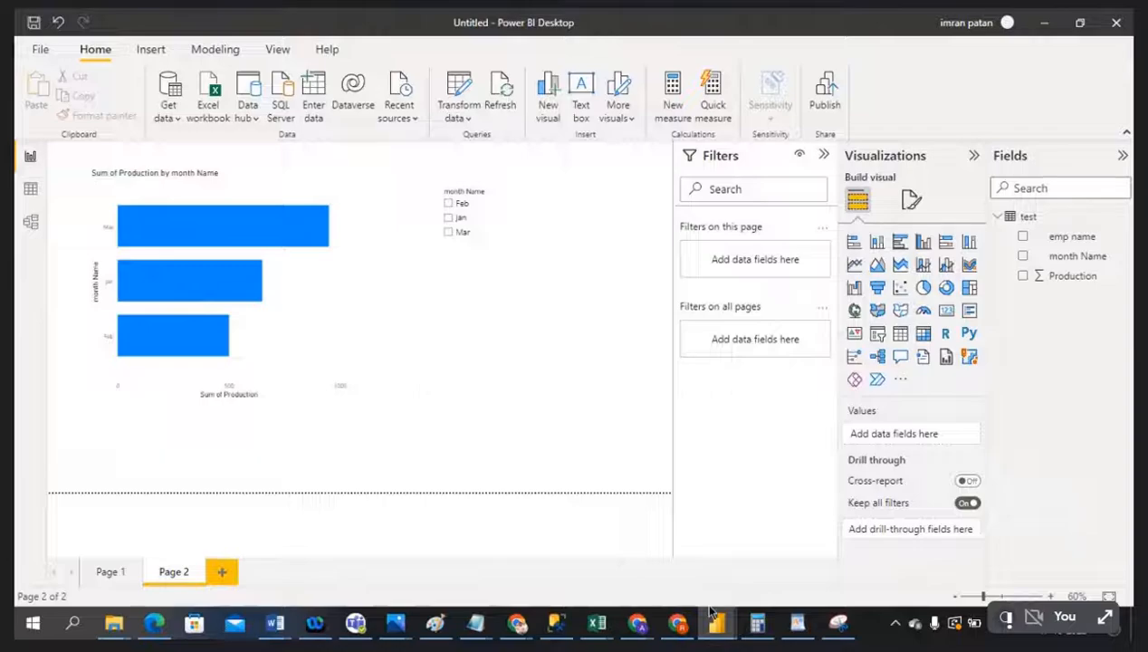
mouse_move(720, 624)
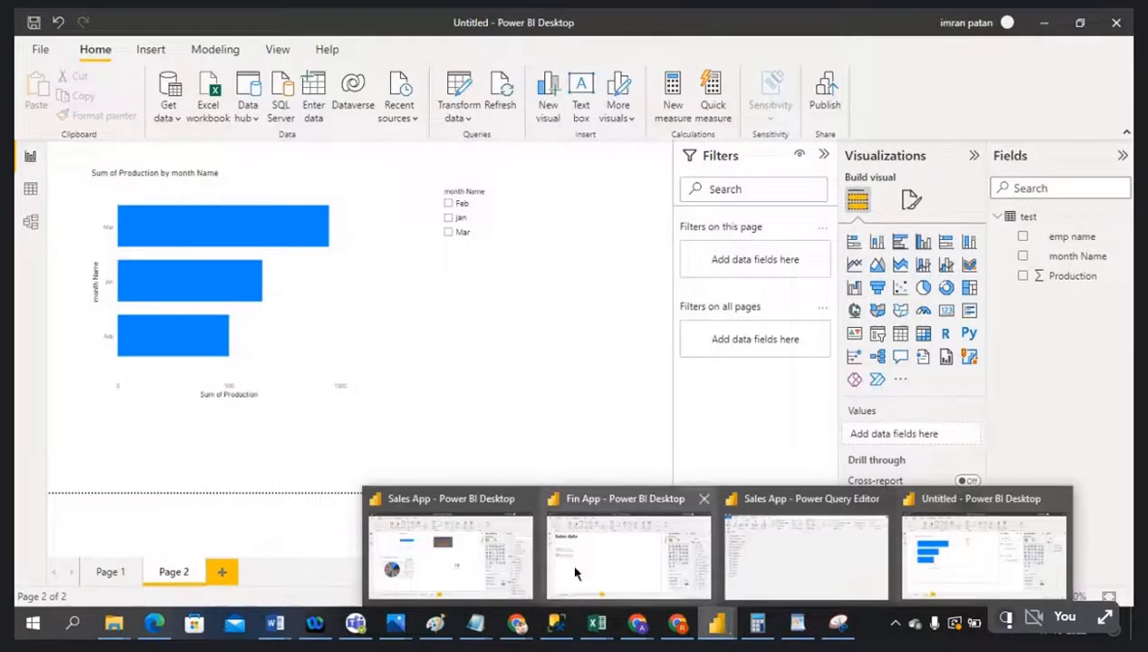
left_click(791, 571)
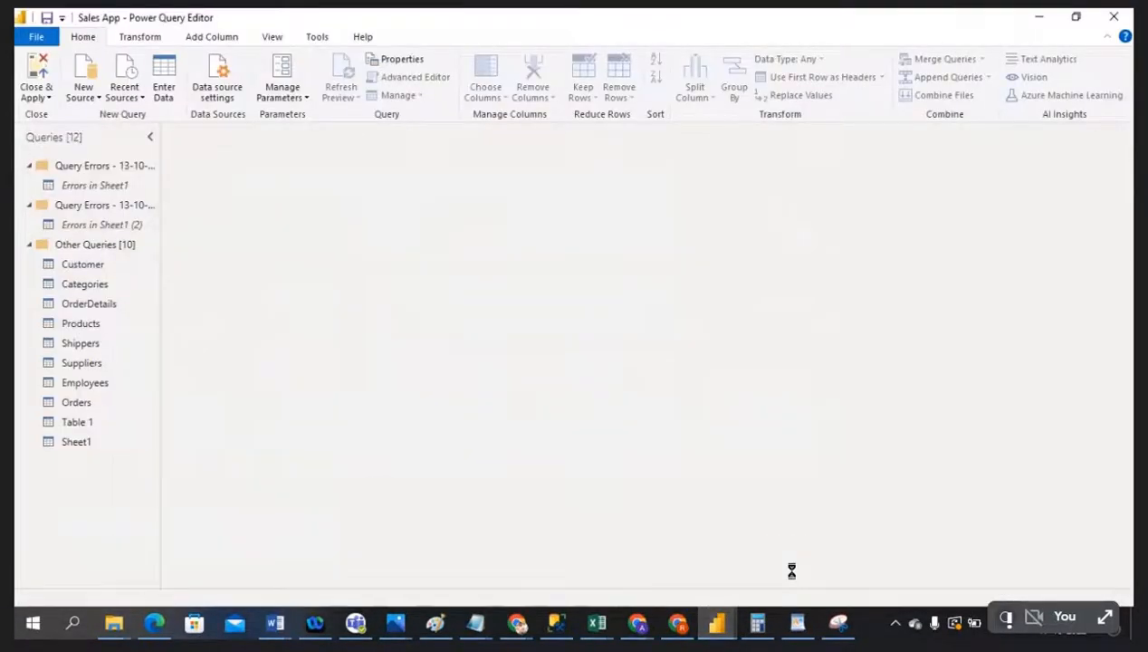
mouse_move(597, 623)
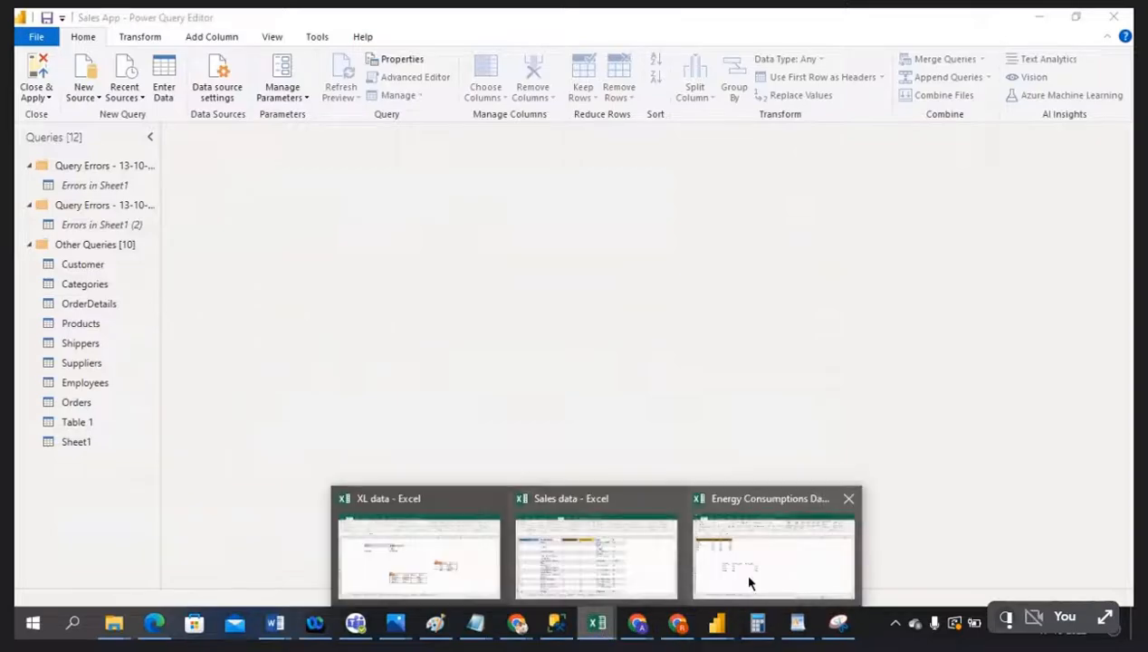
left_click(533, 561)
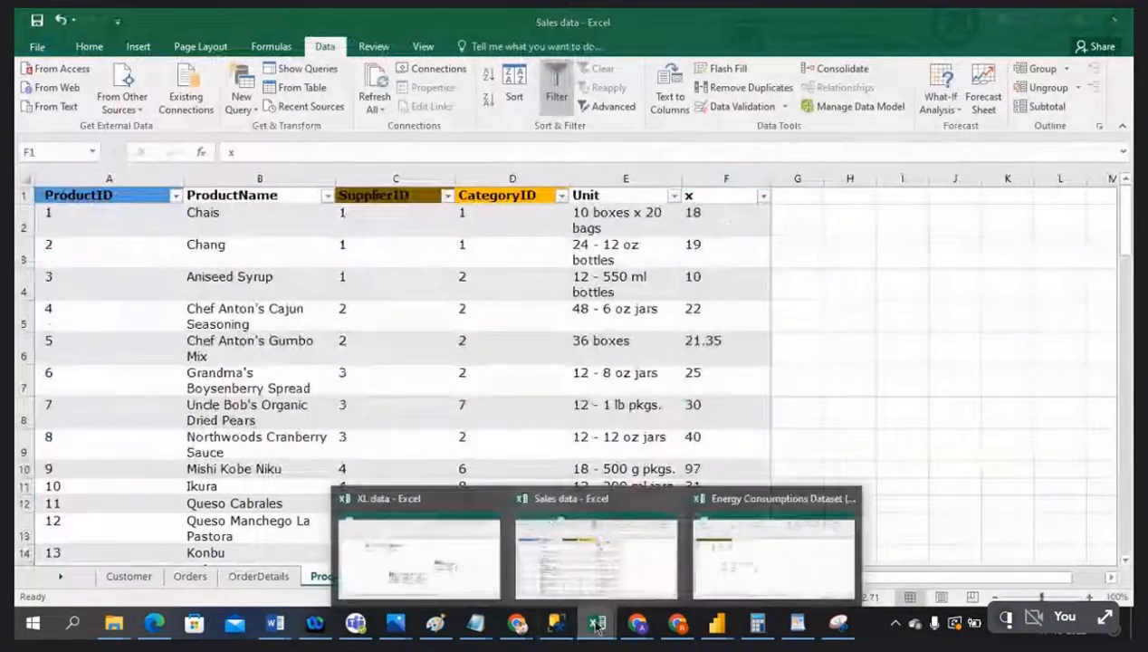
Switch to the Energy Consumptions Dataset workbook and locate the three consumption headers on the Energy Consumptions sheet
left_click(754, 589)
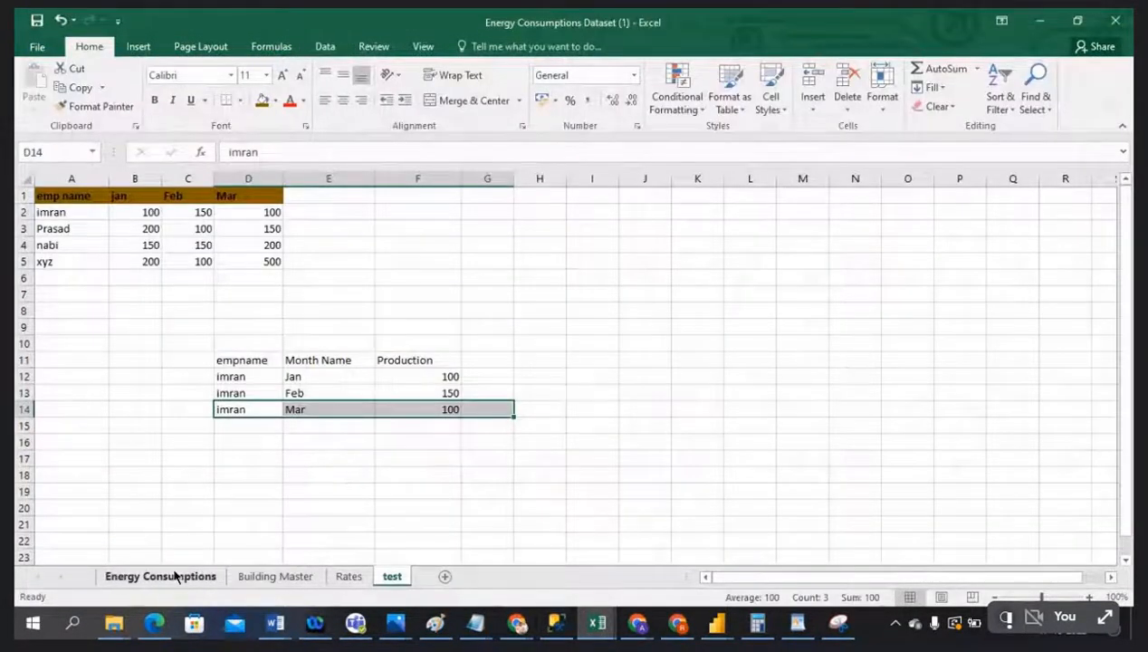
left_click(176, 576)
left_click(256, 195)
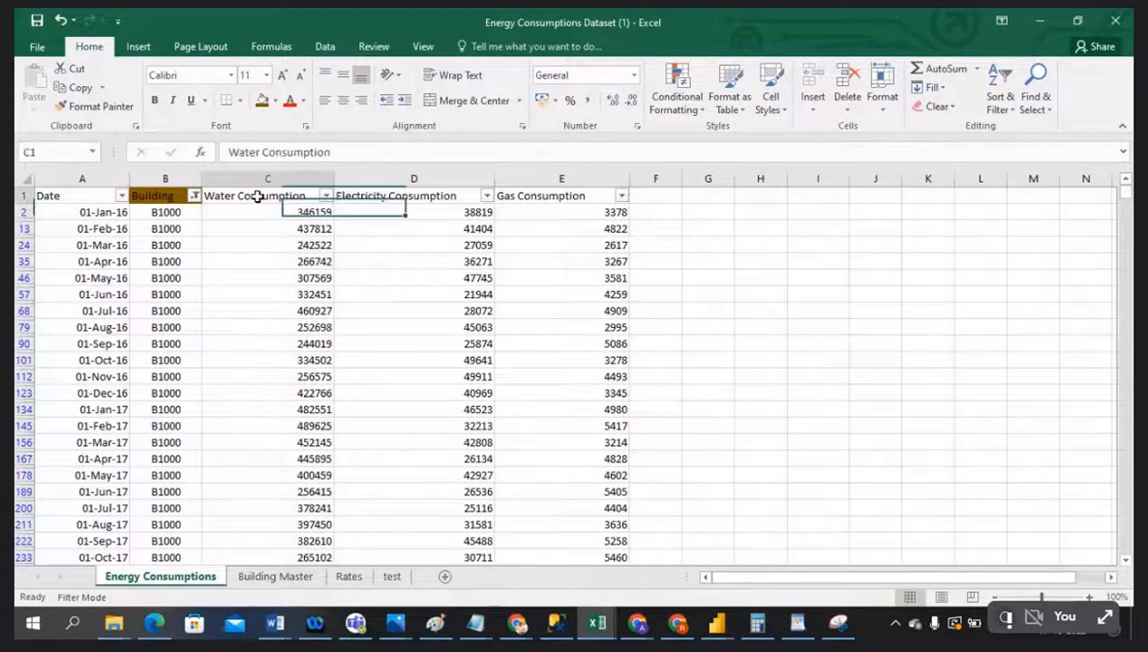
left_click(369, 196)
left_click(533, 196)
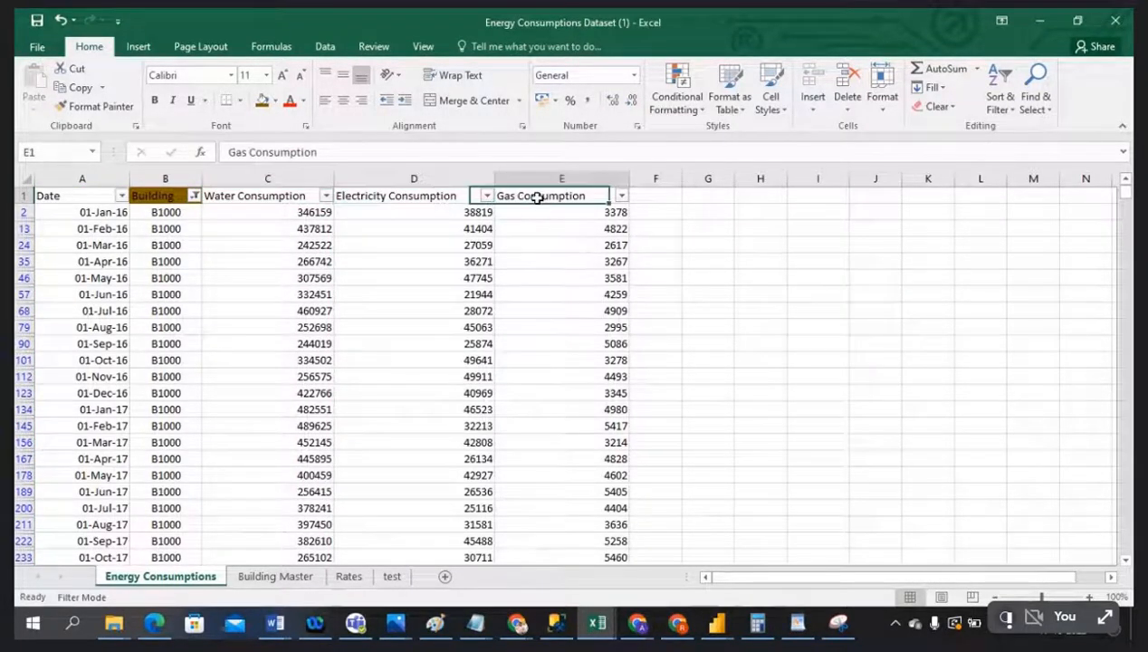
Compare the separate Water Consumption, Electricity Consumption and Gas Consumption columns by going through their headers
left_click(260, 197)
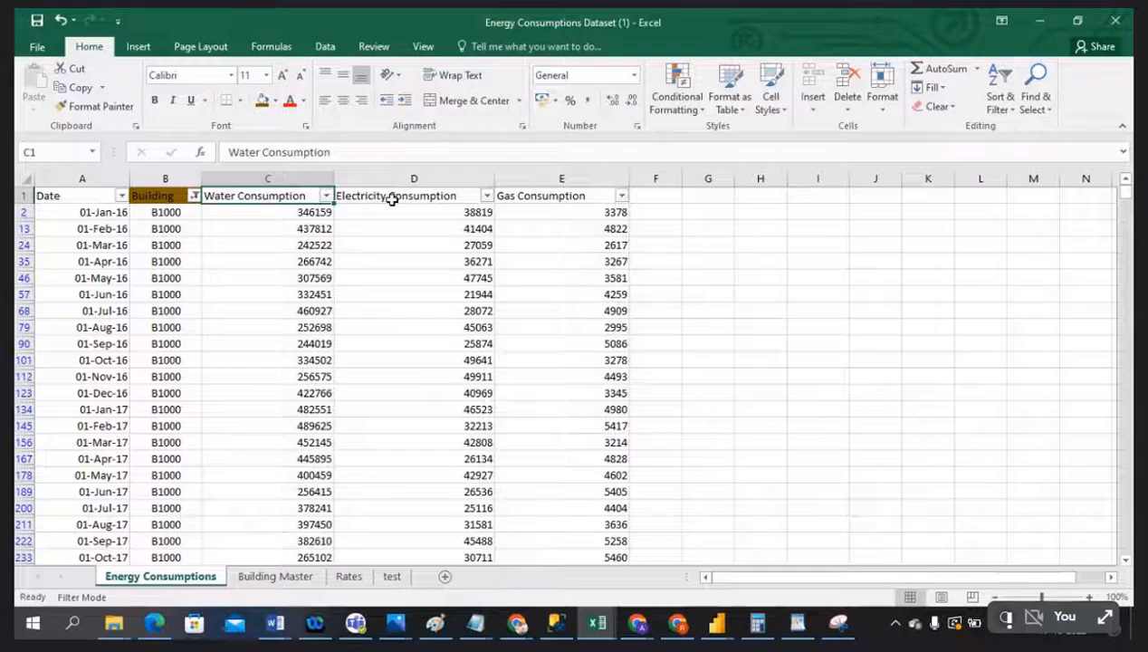
left_click(369, 194)
left_click(552, 198)
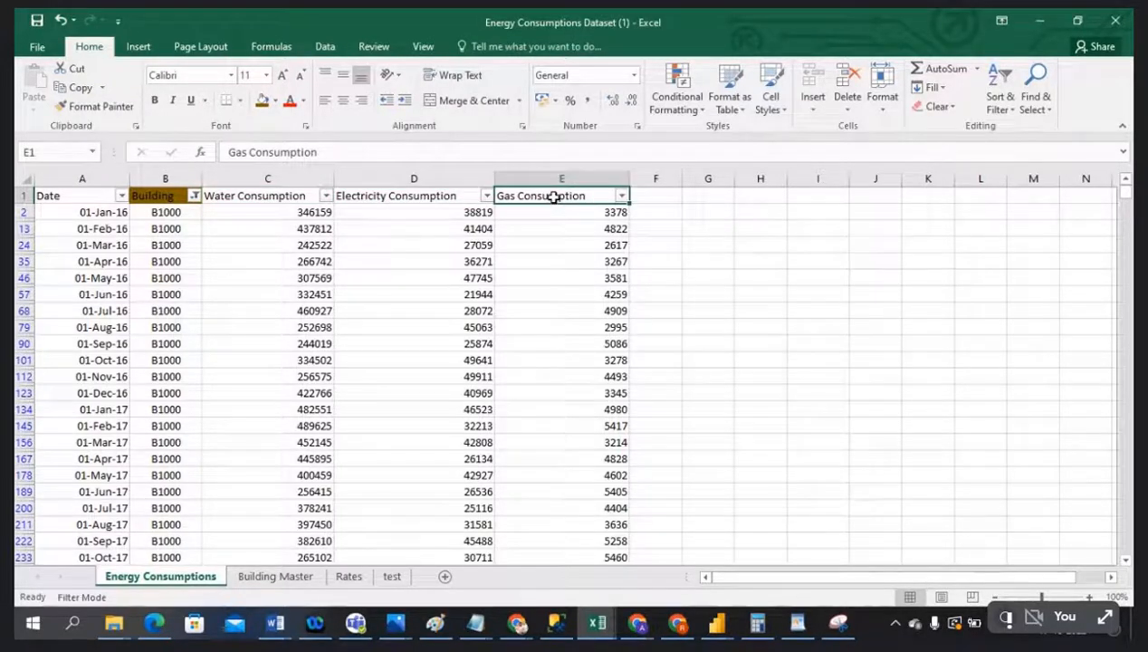
left_click(371, 259)
left_click(261, 196)
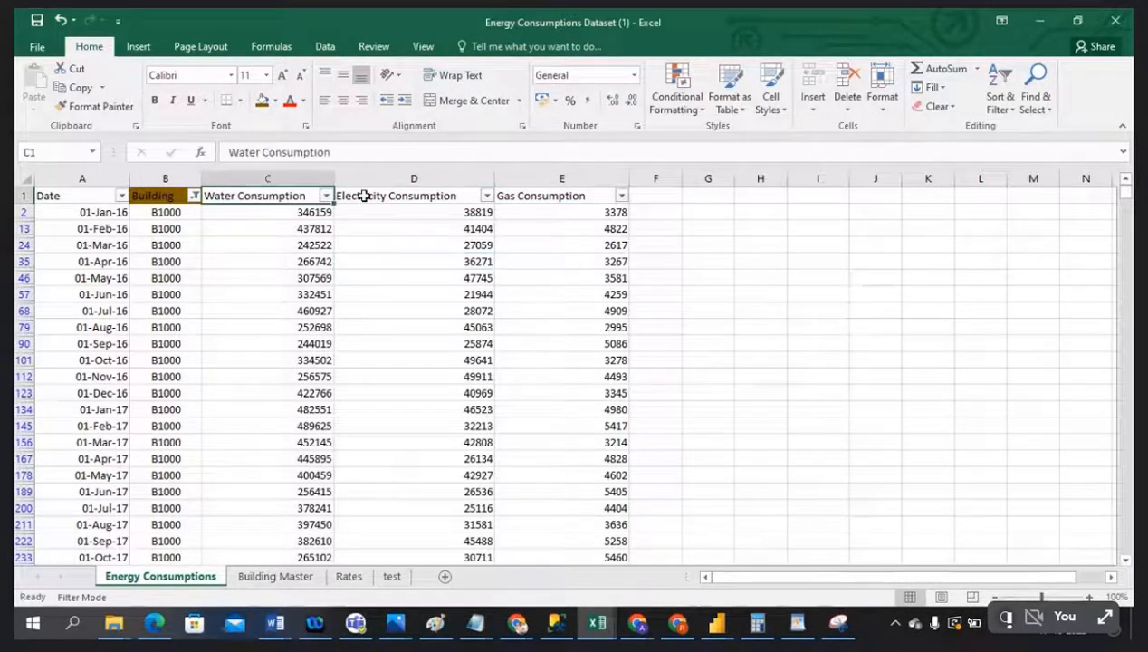
left_click(367, 195)
left_click(543, 199)
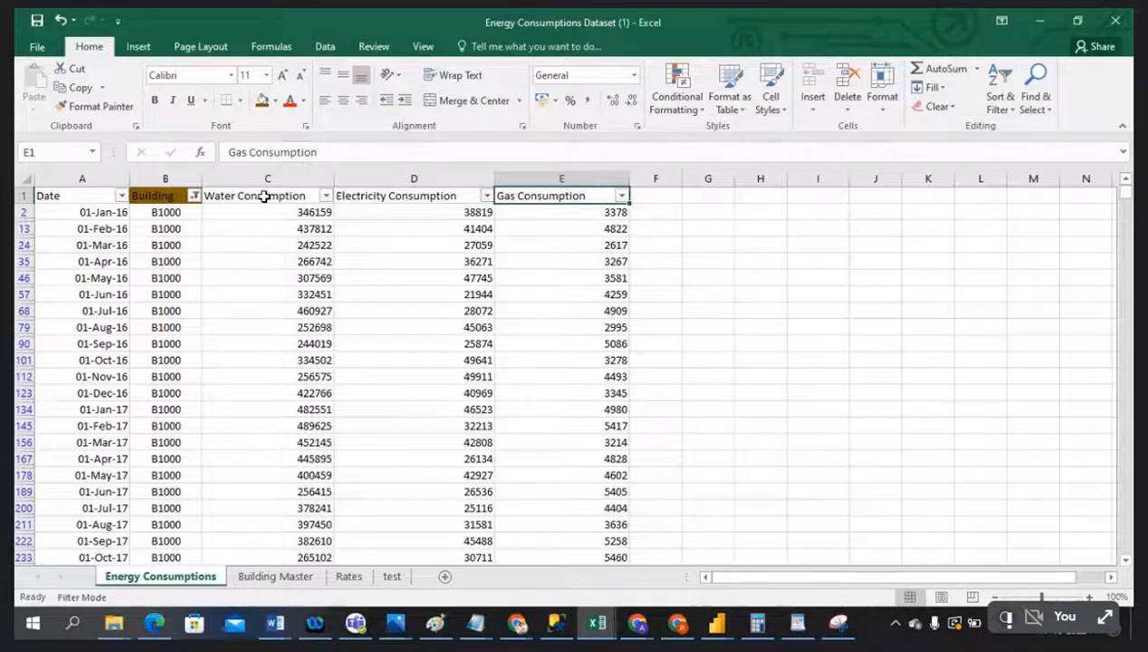
left_click(263, 196)
left_click(372, 196)
left_click(522, 197)
left_click(258, 196)
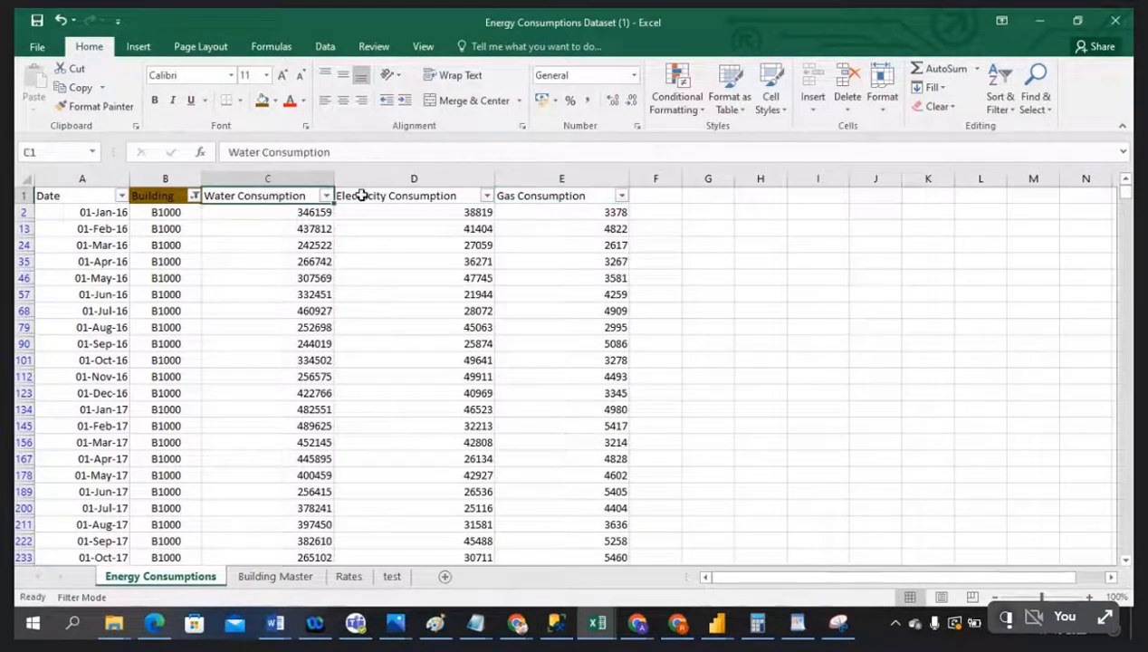
left_click(358, 194)
left_click(511, 197)
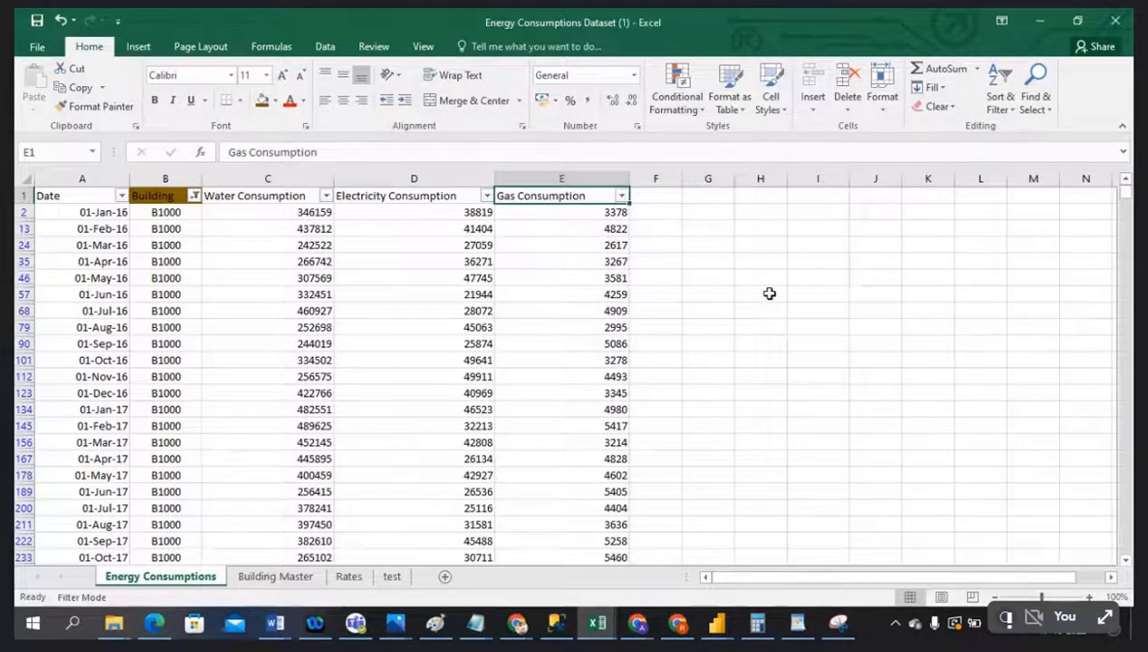
left_click(240, 196)
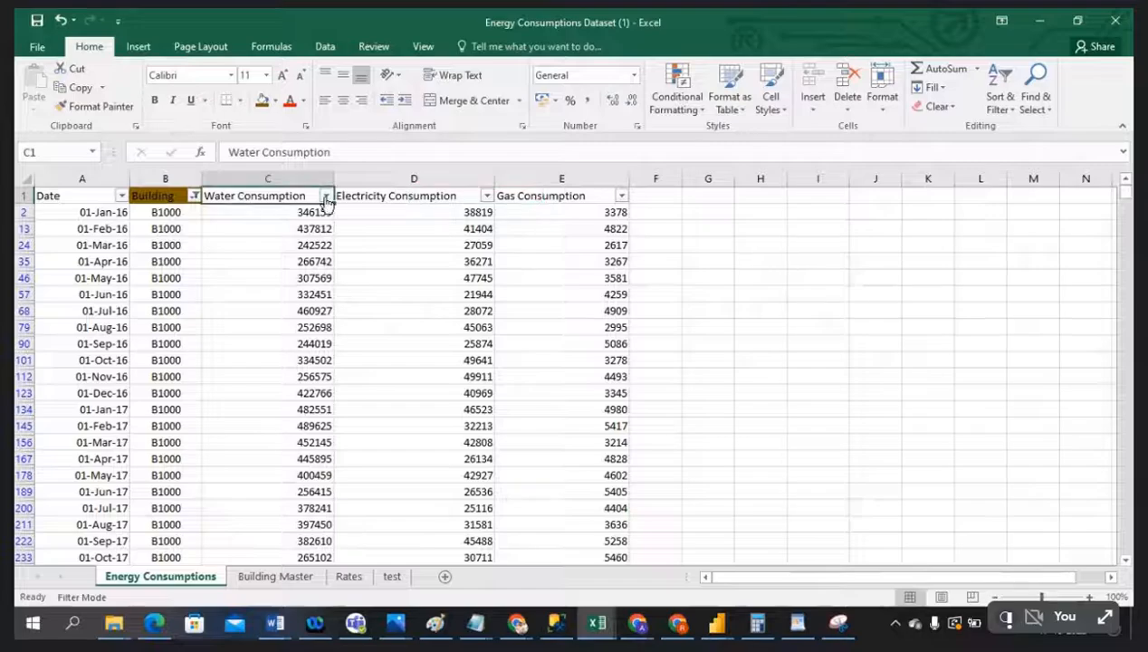
left_click(390, 196)
left_click(507, 195)
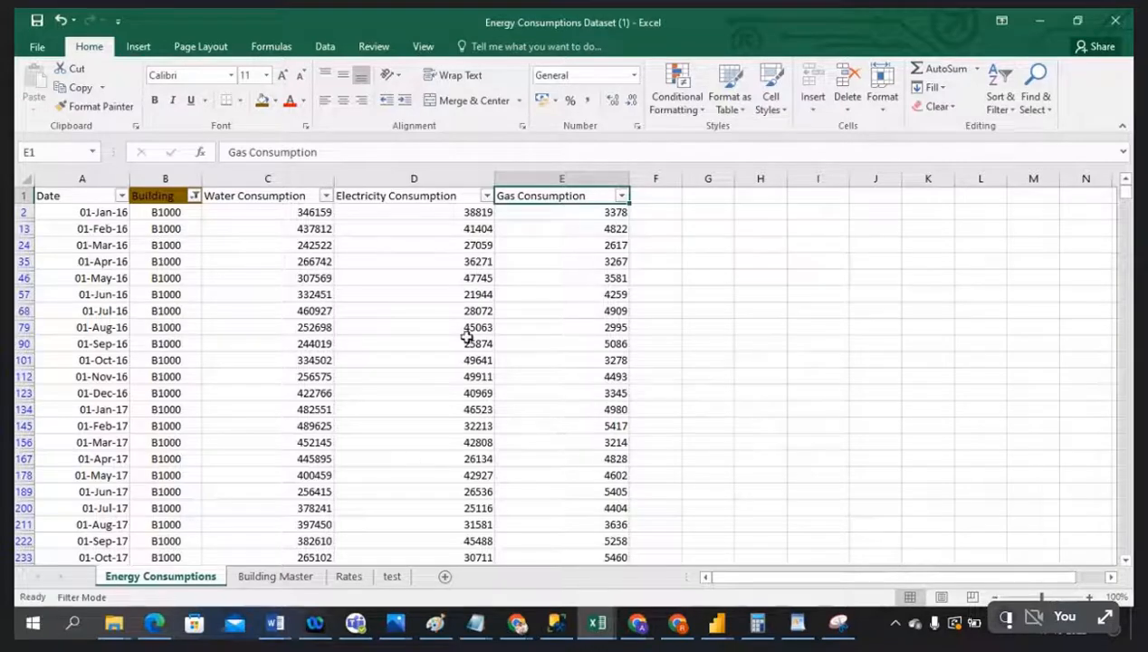
Look over the Building Master sheet and highlight the Energy Type header on the Rates sheet with the dark gold fill
left_click(271, 577)
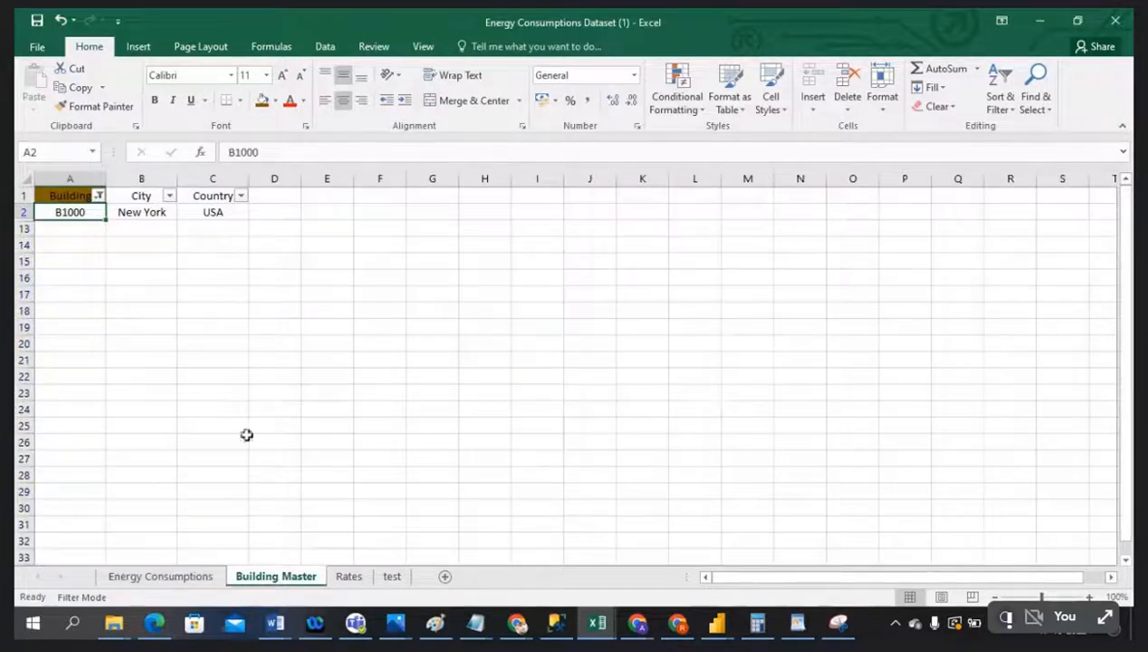
left_click(339, 580)
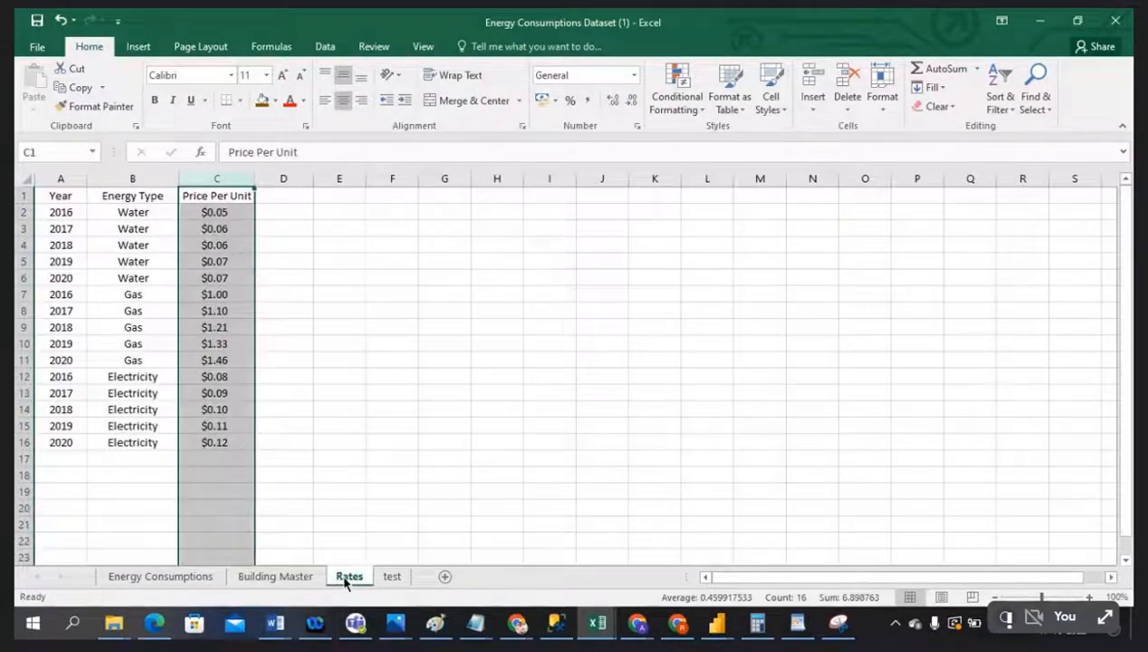
left_click(393, 377)
left_click(110, 197)
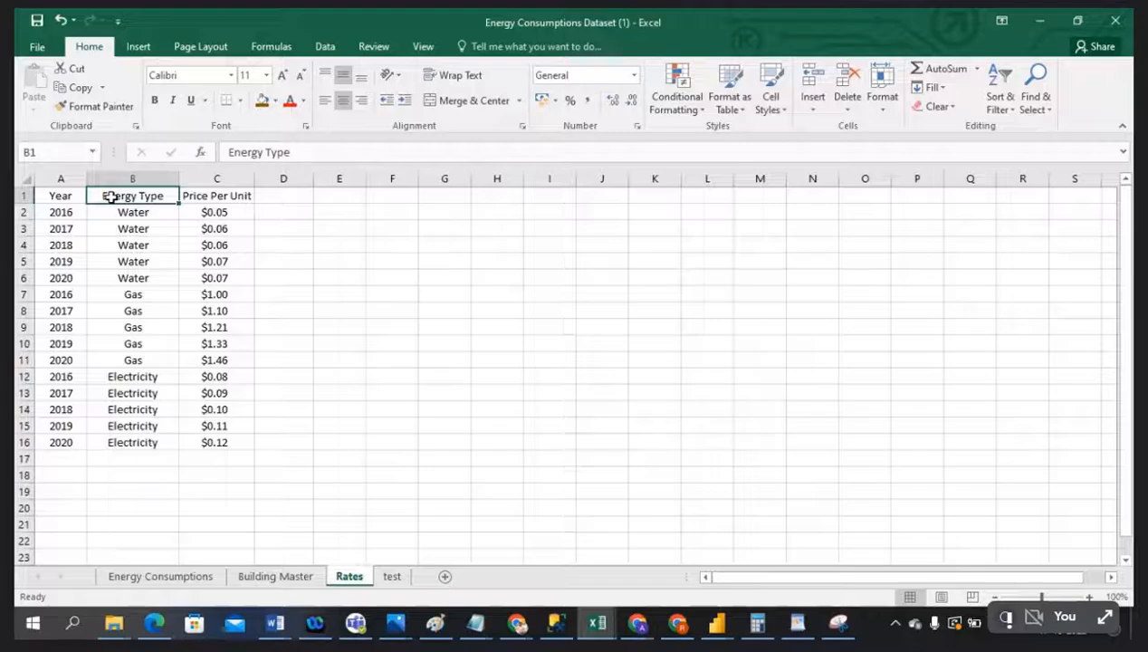
left_click(261, 102)
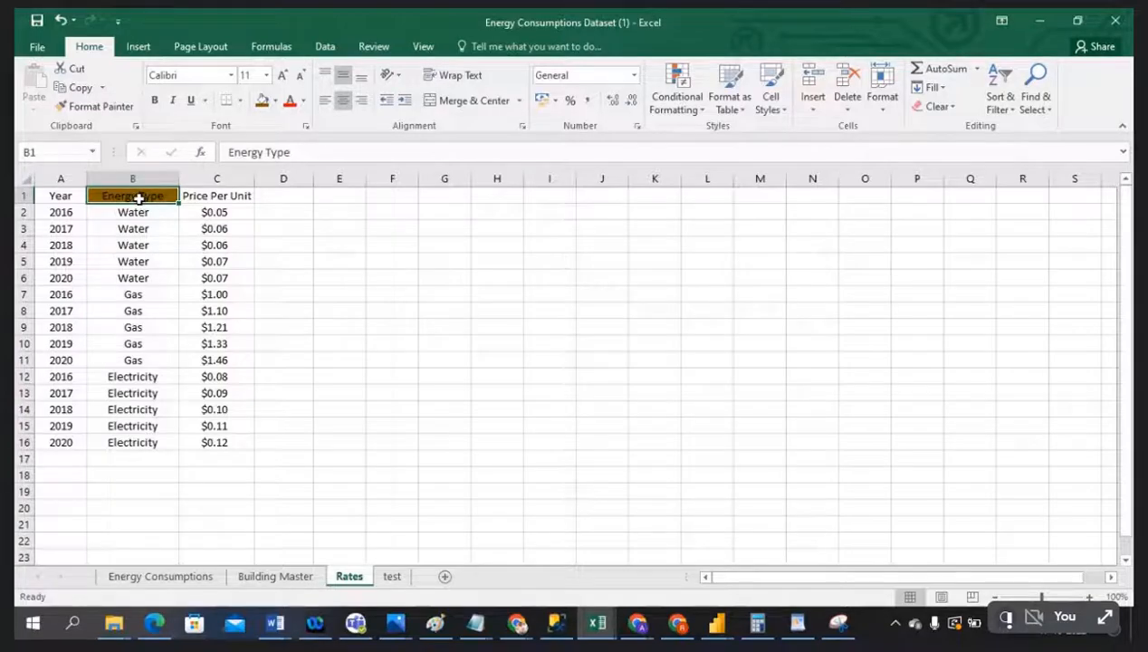
Go back to the Energy Consumptions sheet and review headers C1:E1 as the counterparts of the Energy Type column
left_click(172, 580)
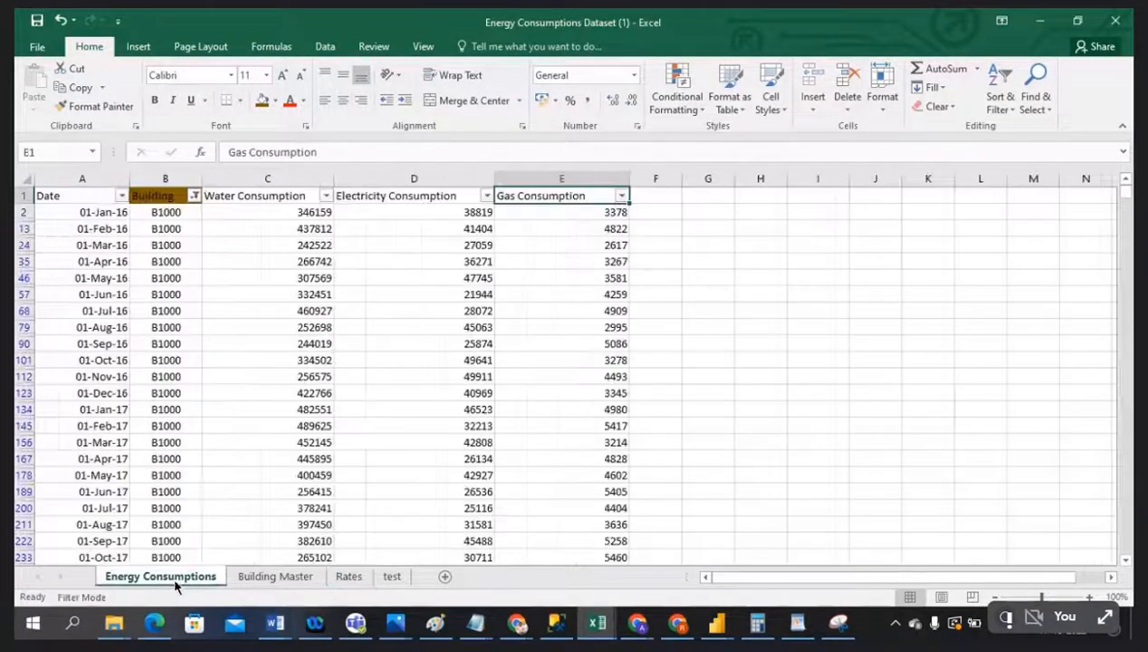
left_click_drag(303, 195, 543, 200)
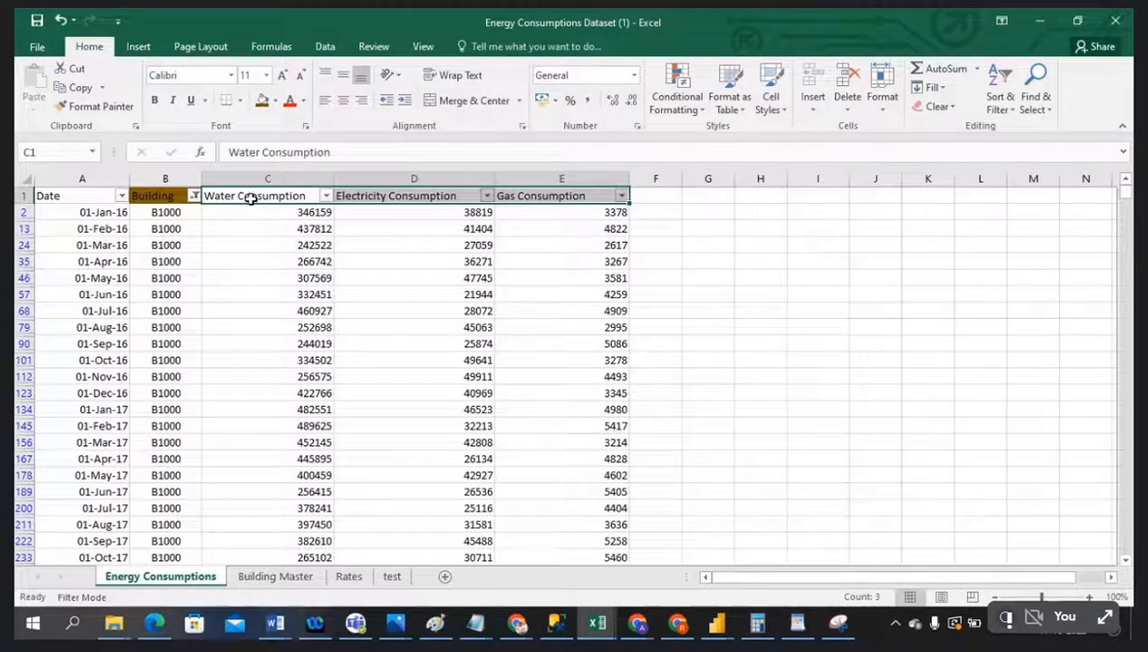
left_click(245, 229)
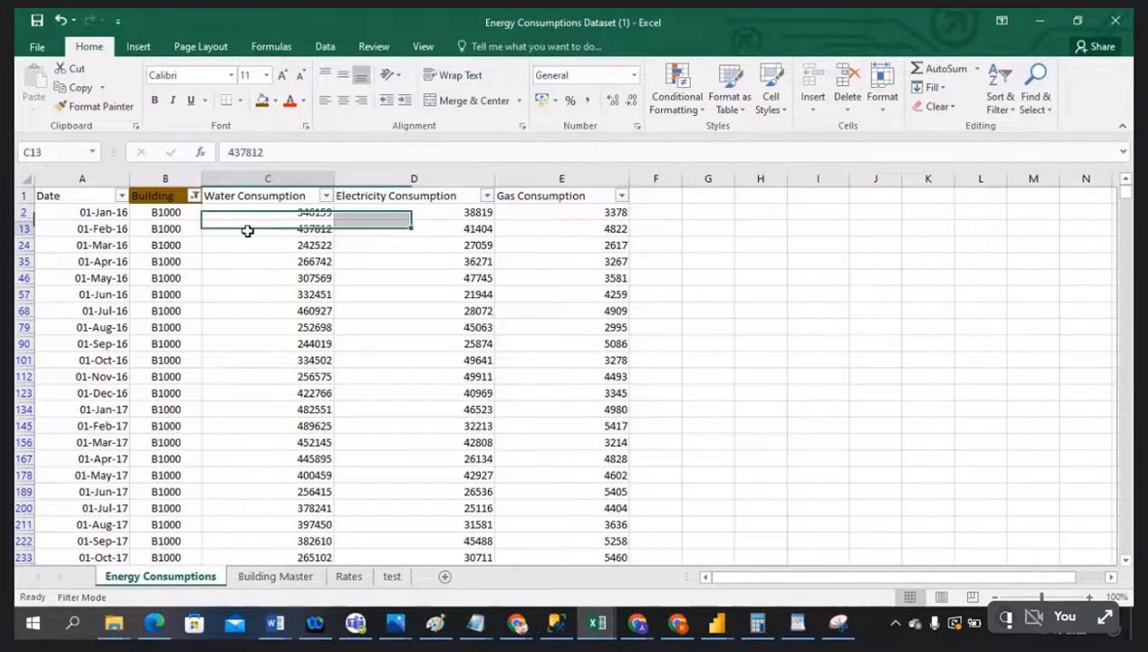
left_click(409, 202)
left_click(278, 293)
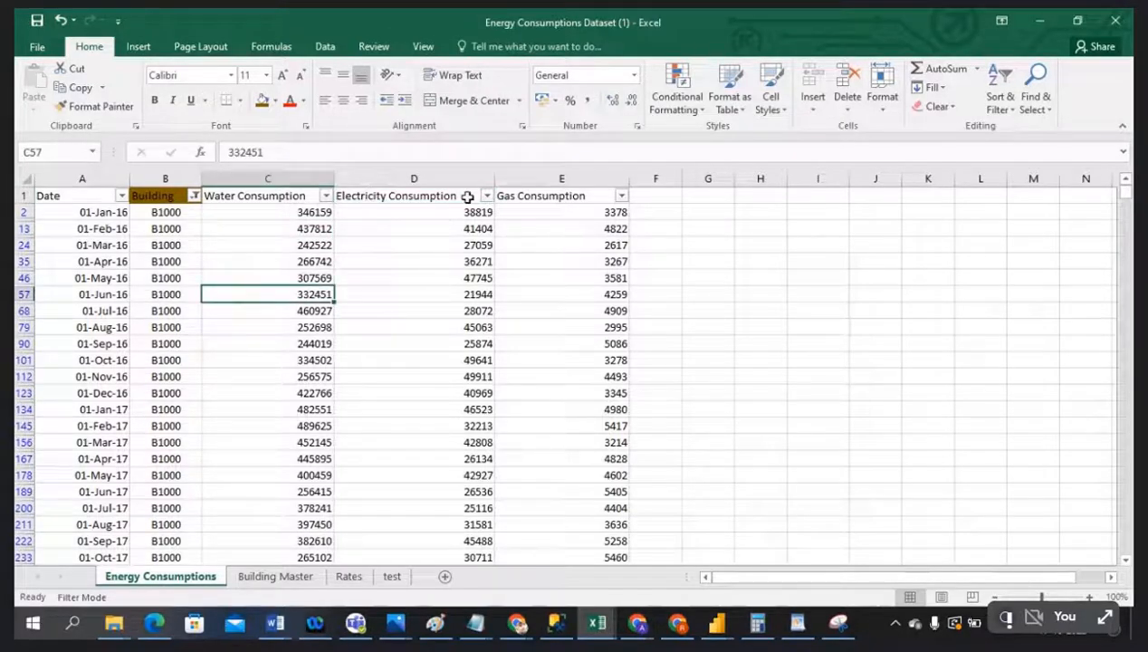
left_click(549, 197)
left_click(302, 329)
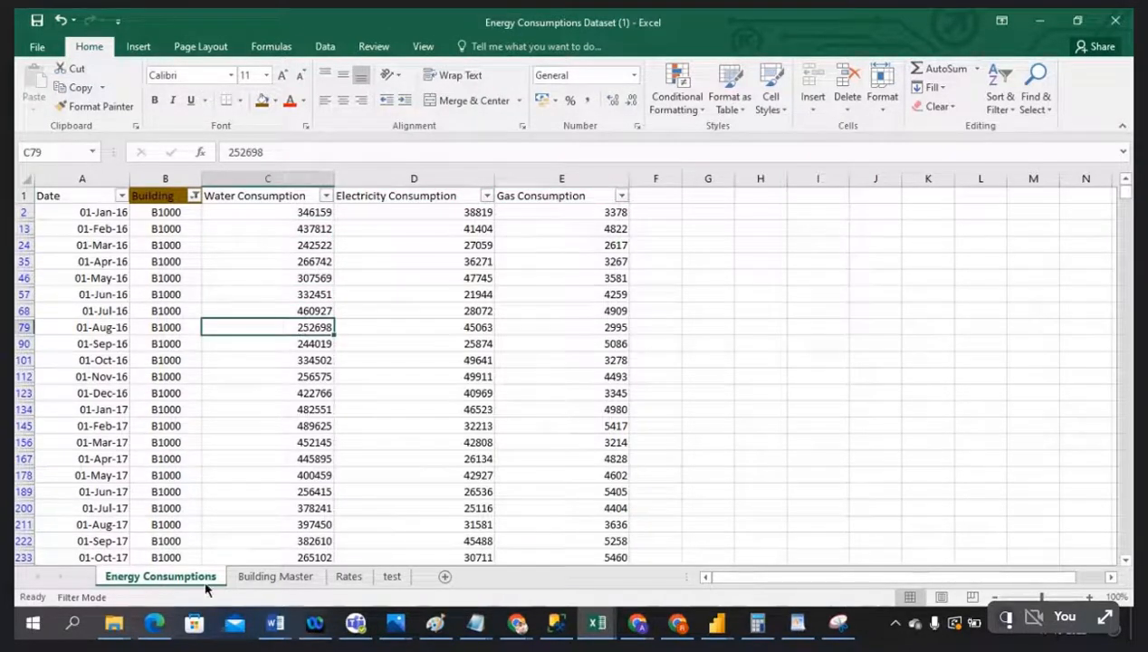
Check the Building Master sheet again and examine the whole Energy Type column on the Rates sheet
left_click(275, 576)
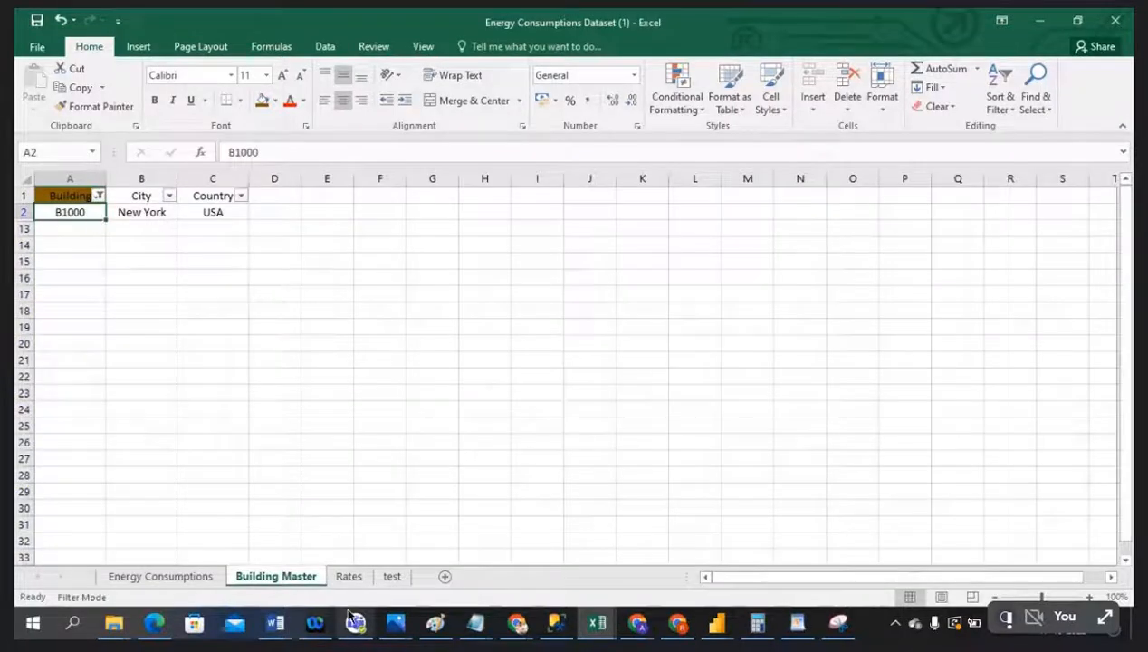
left_click(349, 576)
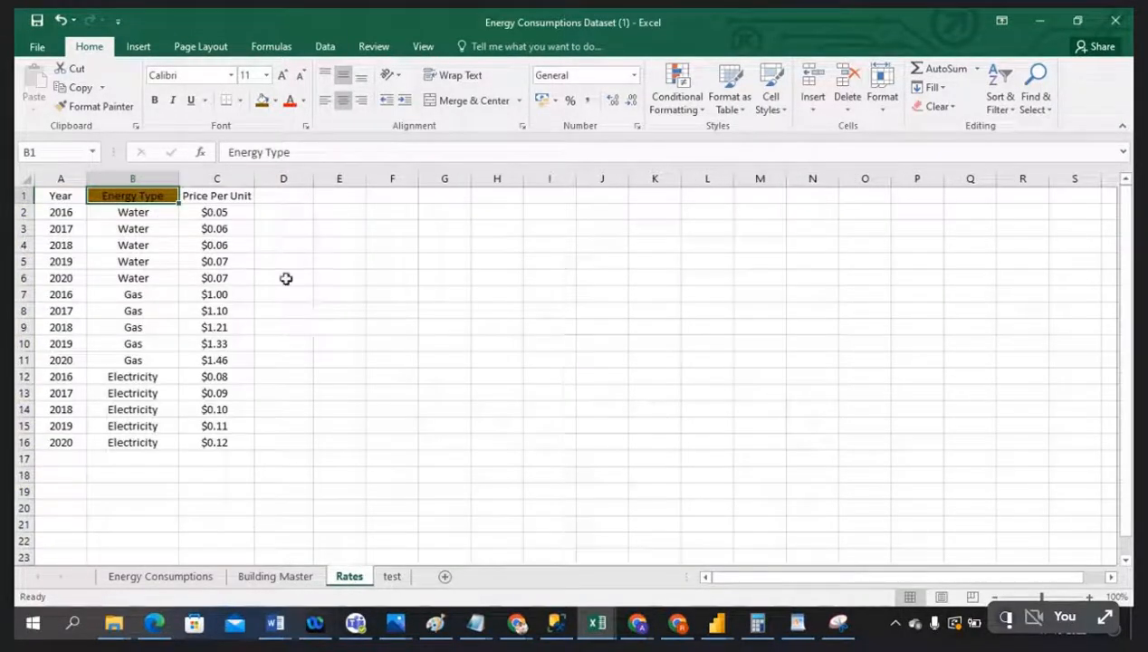
left_click(155, 181)
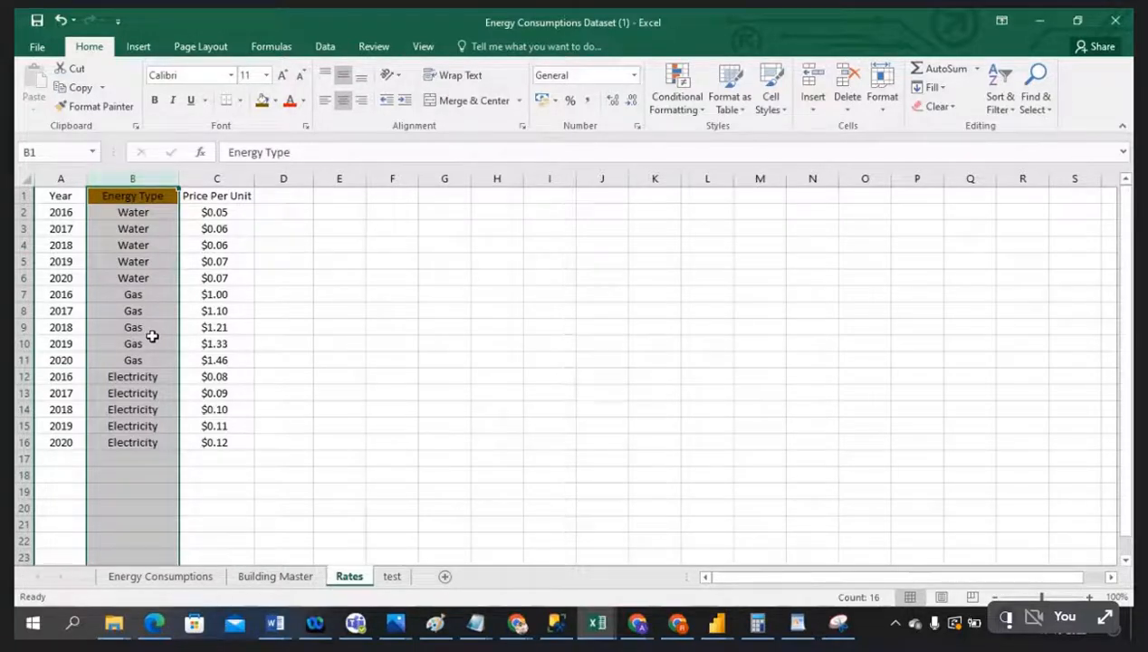
left_click(385, 307)
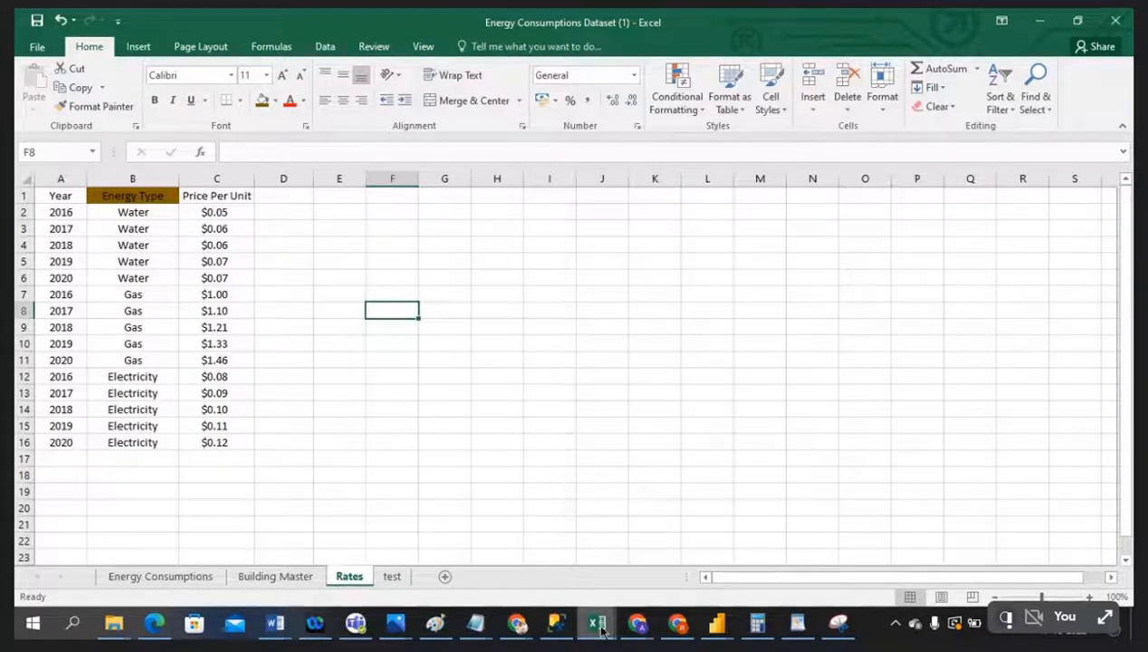
Glance at the Google Meet call, return to the untitled Power BI report, and open its test query in Power Query Editor
mouse_move(514, 629)
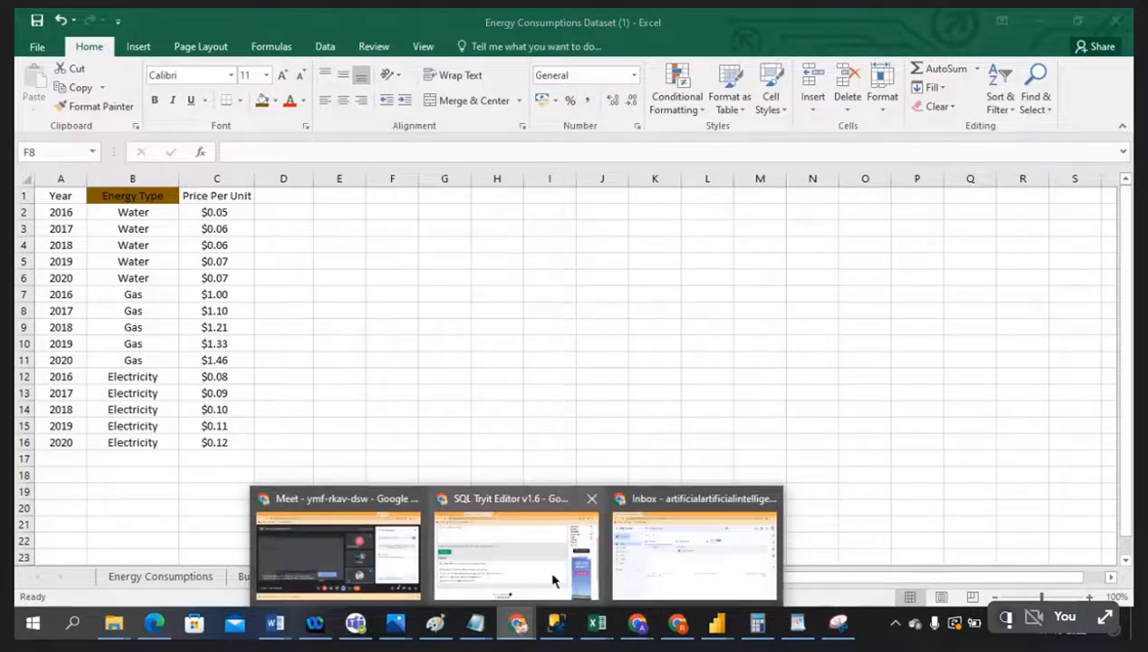
left_click(381, 558)
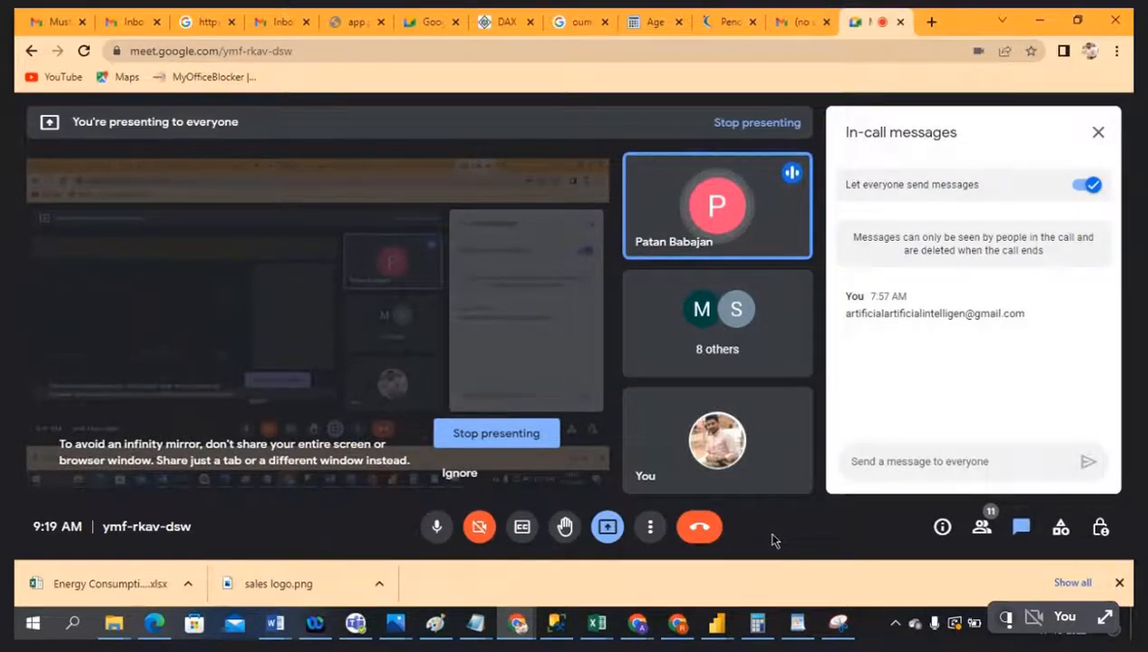
left_click(710, 625)
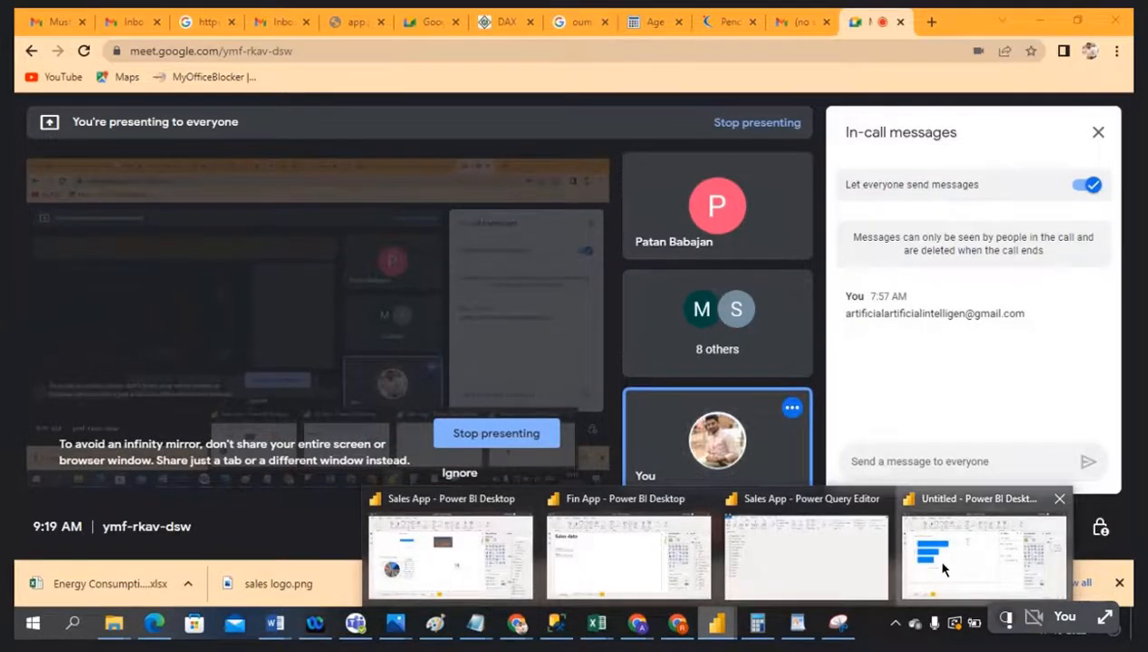
left_click(938, 567)
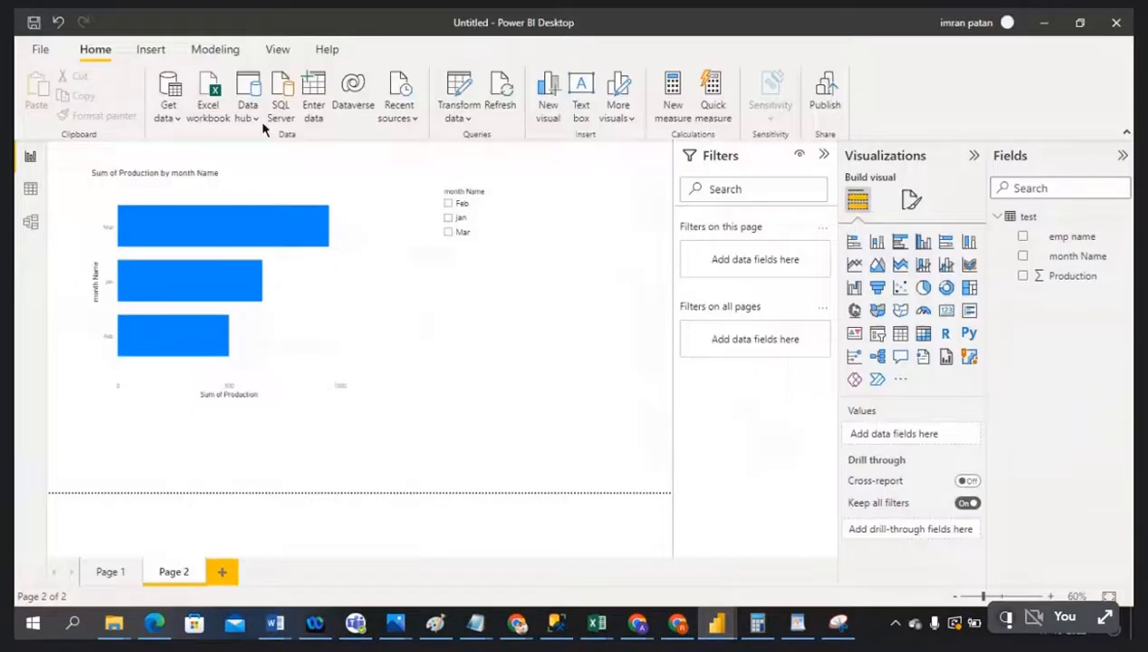
left_click(465, 122)
left_click(501, 146)
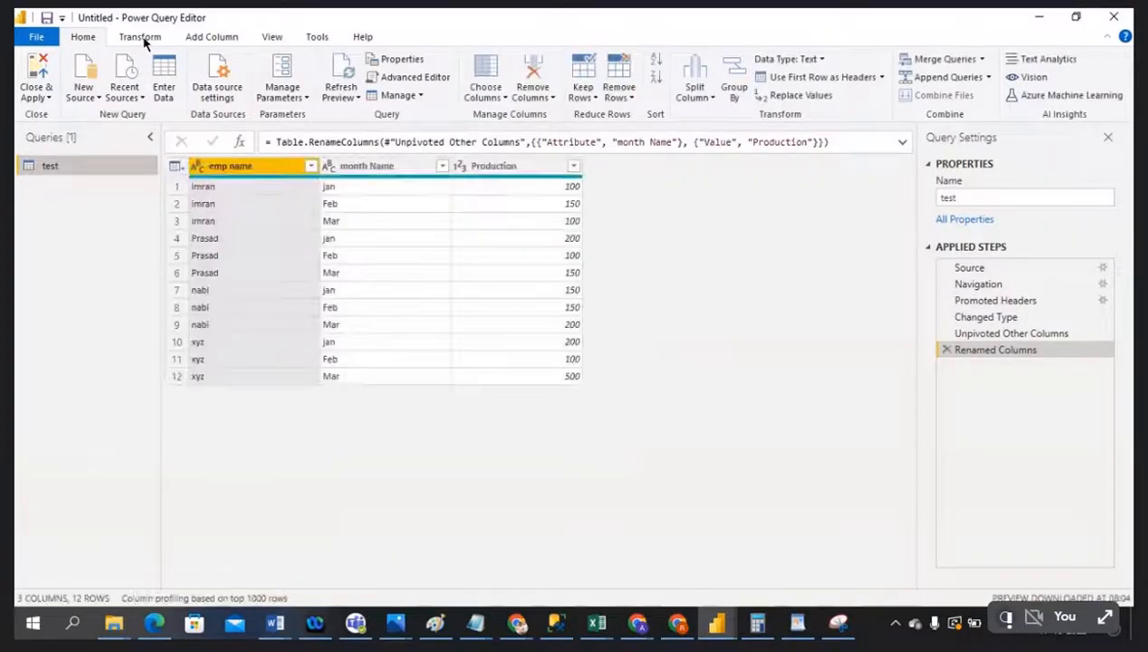
Review the unpivot options for the emp name column and inspect its Pivot Column settings without applying them
left_click(141, 37)
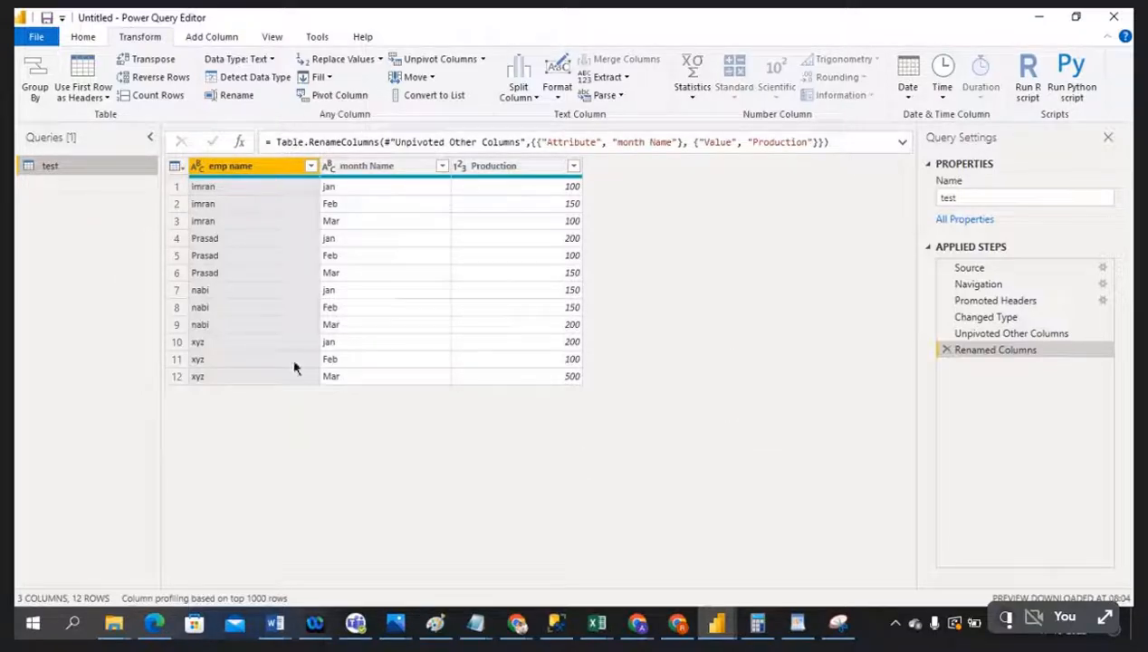
left_click(482, 60)
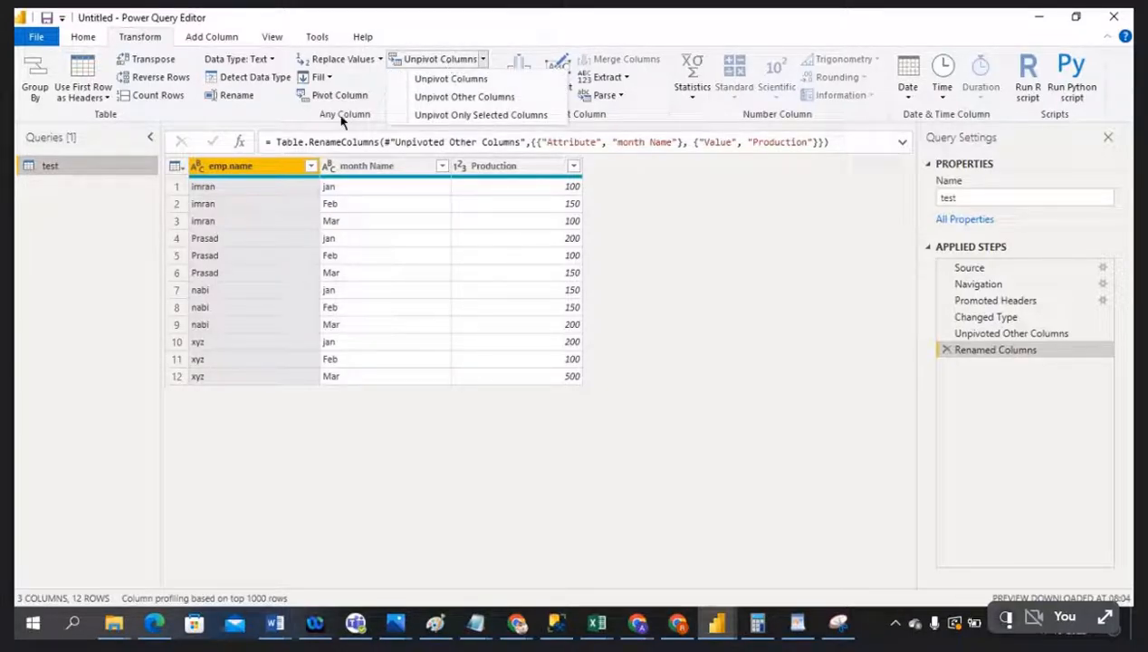
left_click(341, 95)
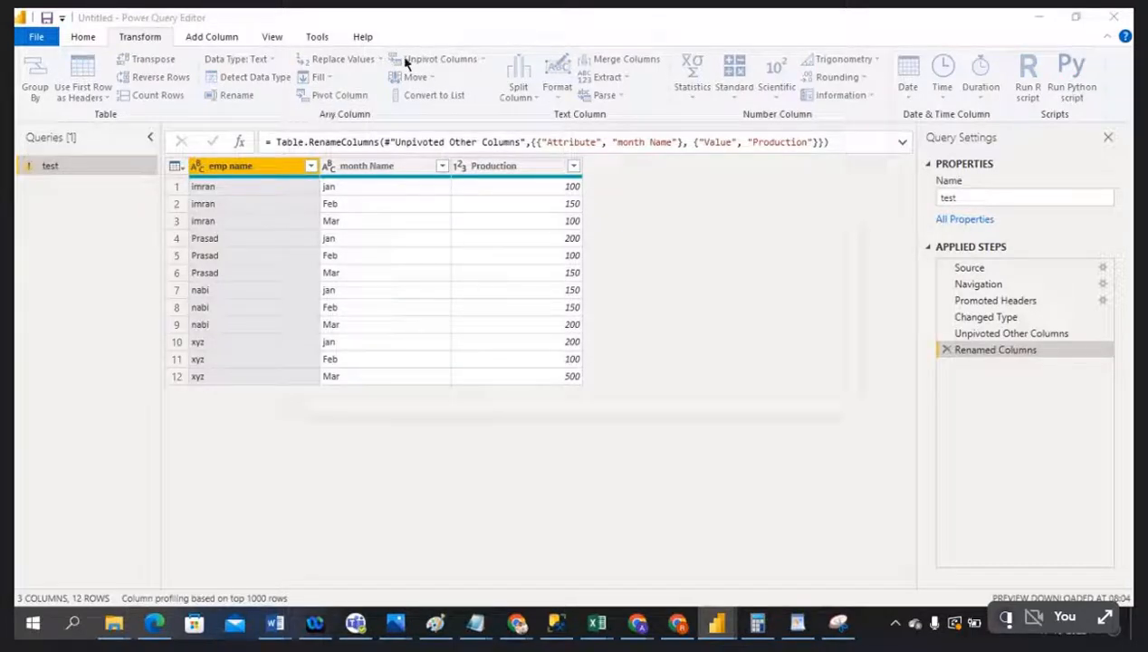
left_click(809, 386)
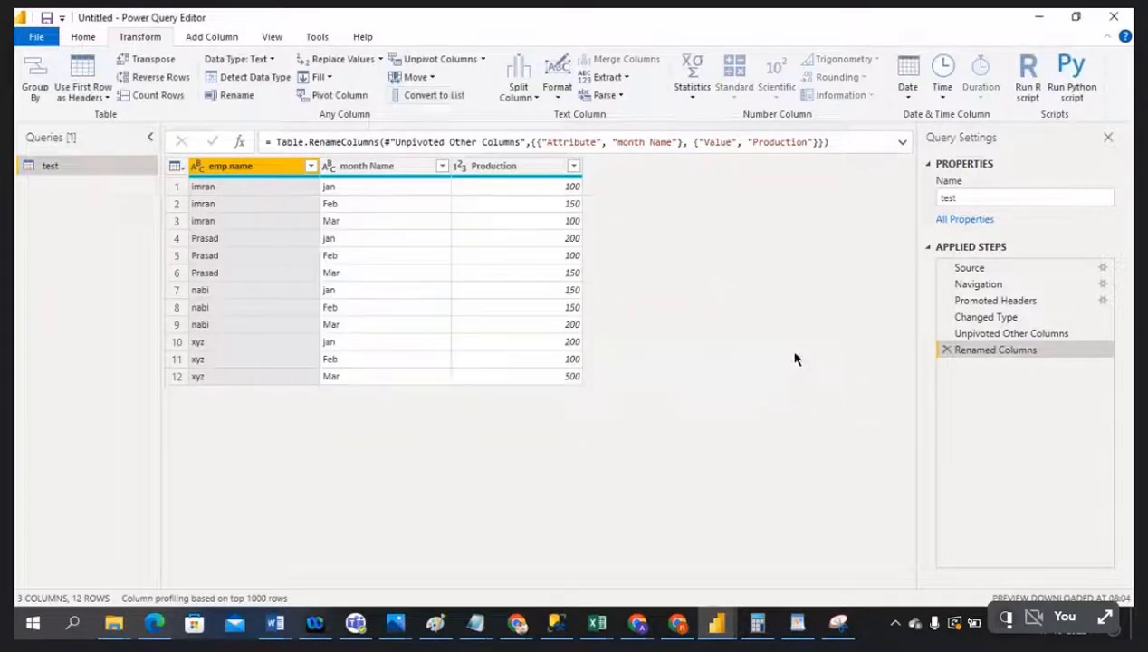
Unpivot the emp name column and inspect the Pivot Column settings for the Attribute column without applying them
left_click(435, 59)
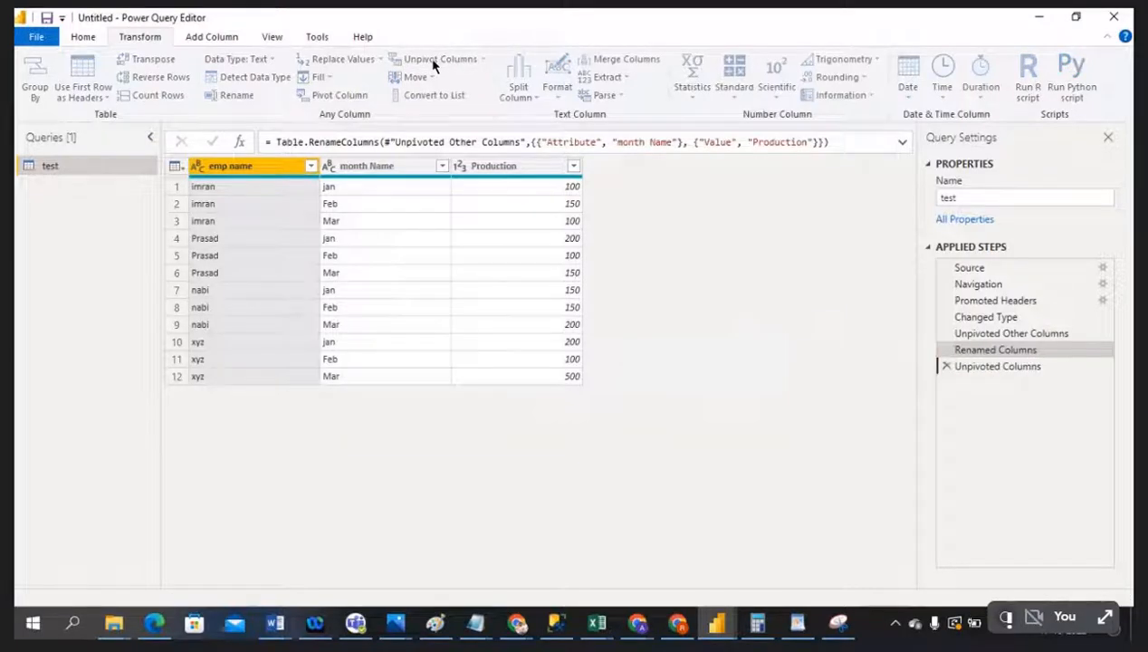
left_click(318, 100)
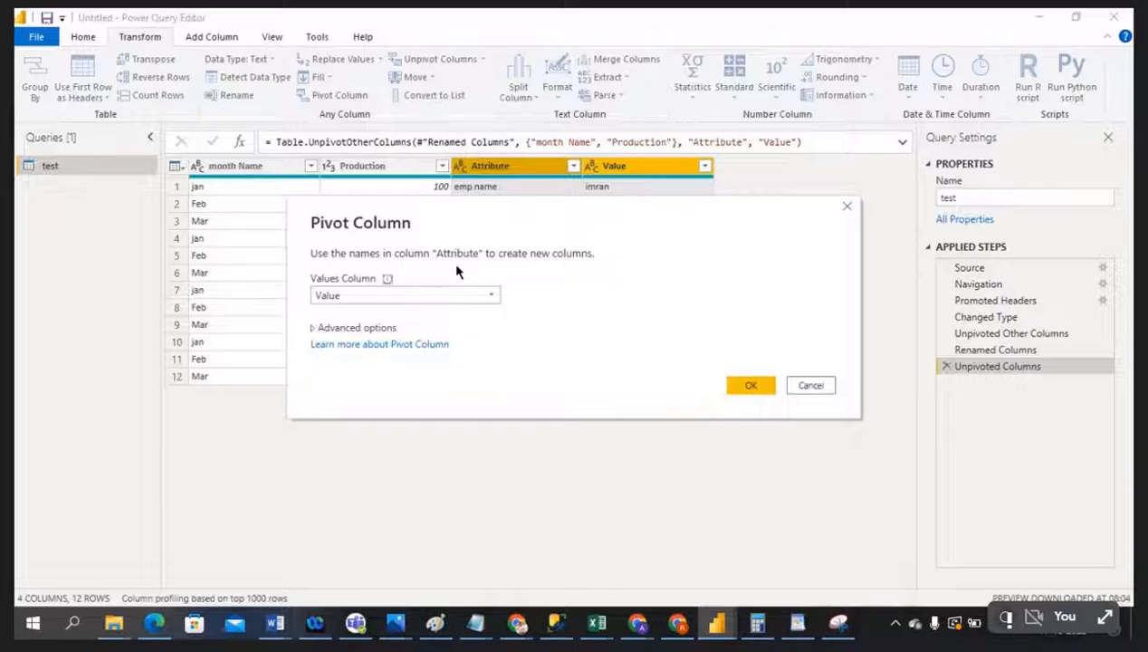
left_click(799, 390)
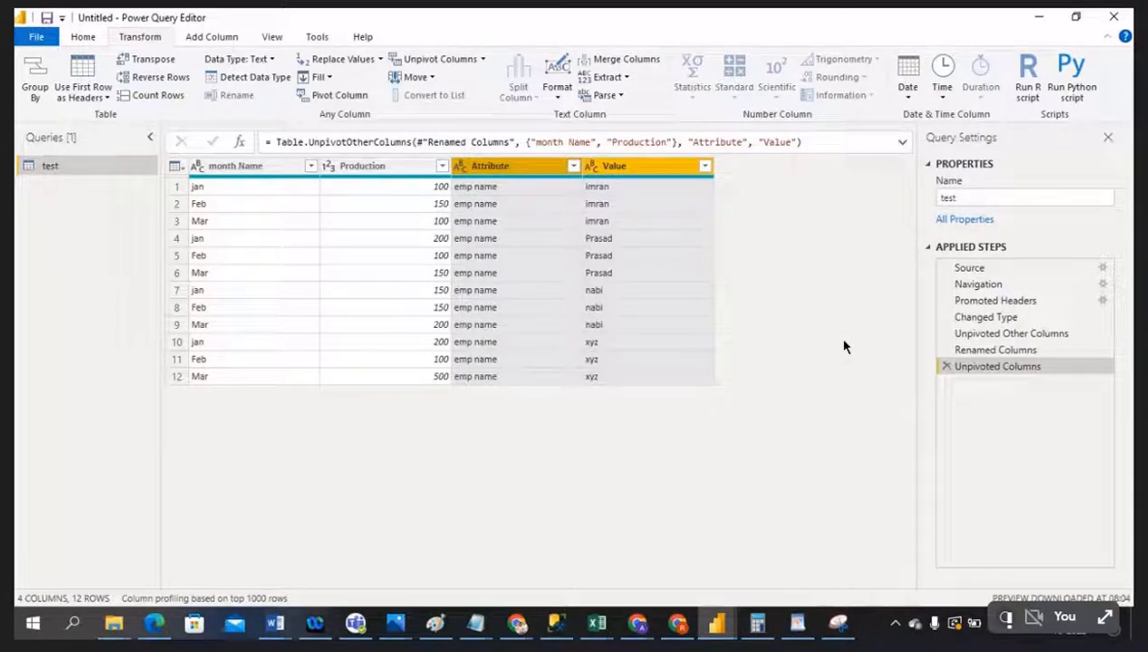
Switch to the Google Meet call in Chrome
left_click(517, 624)
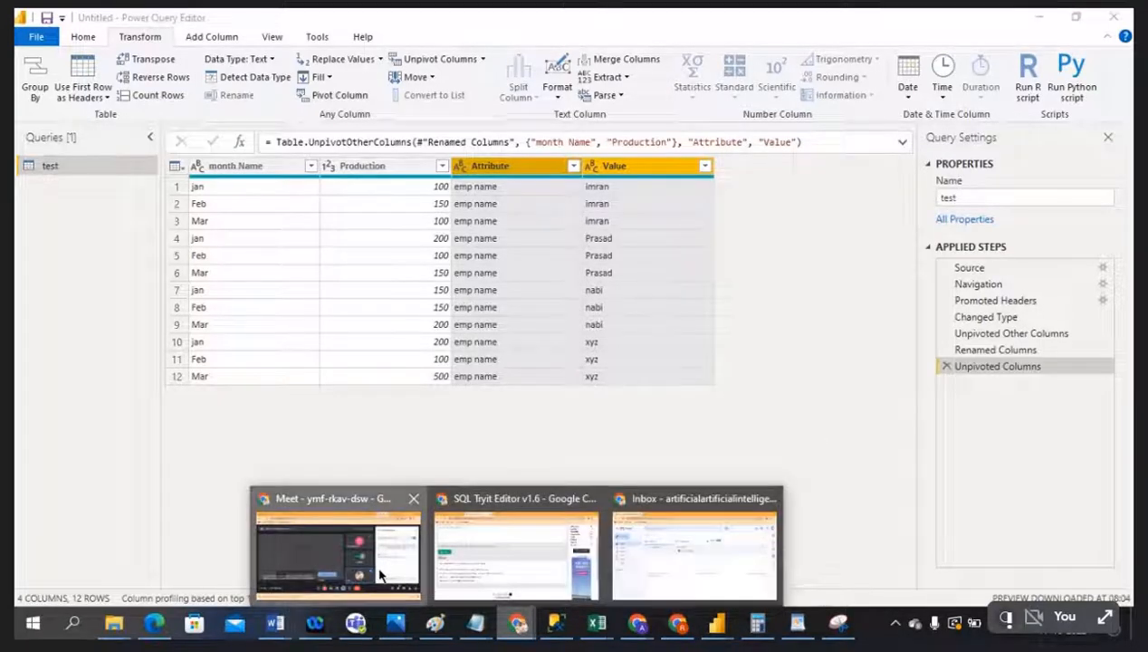